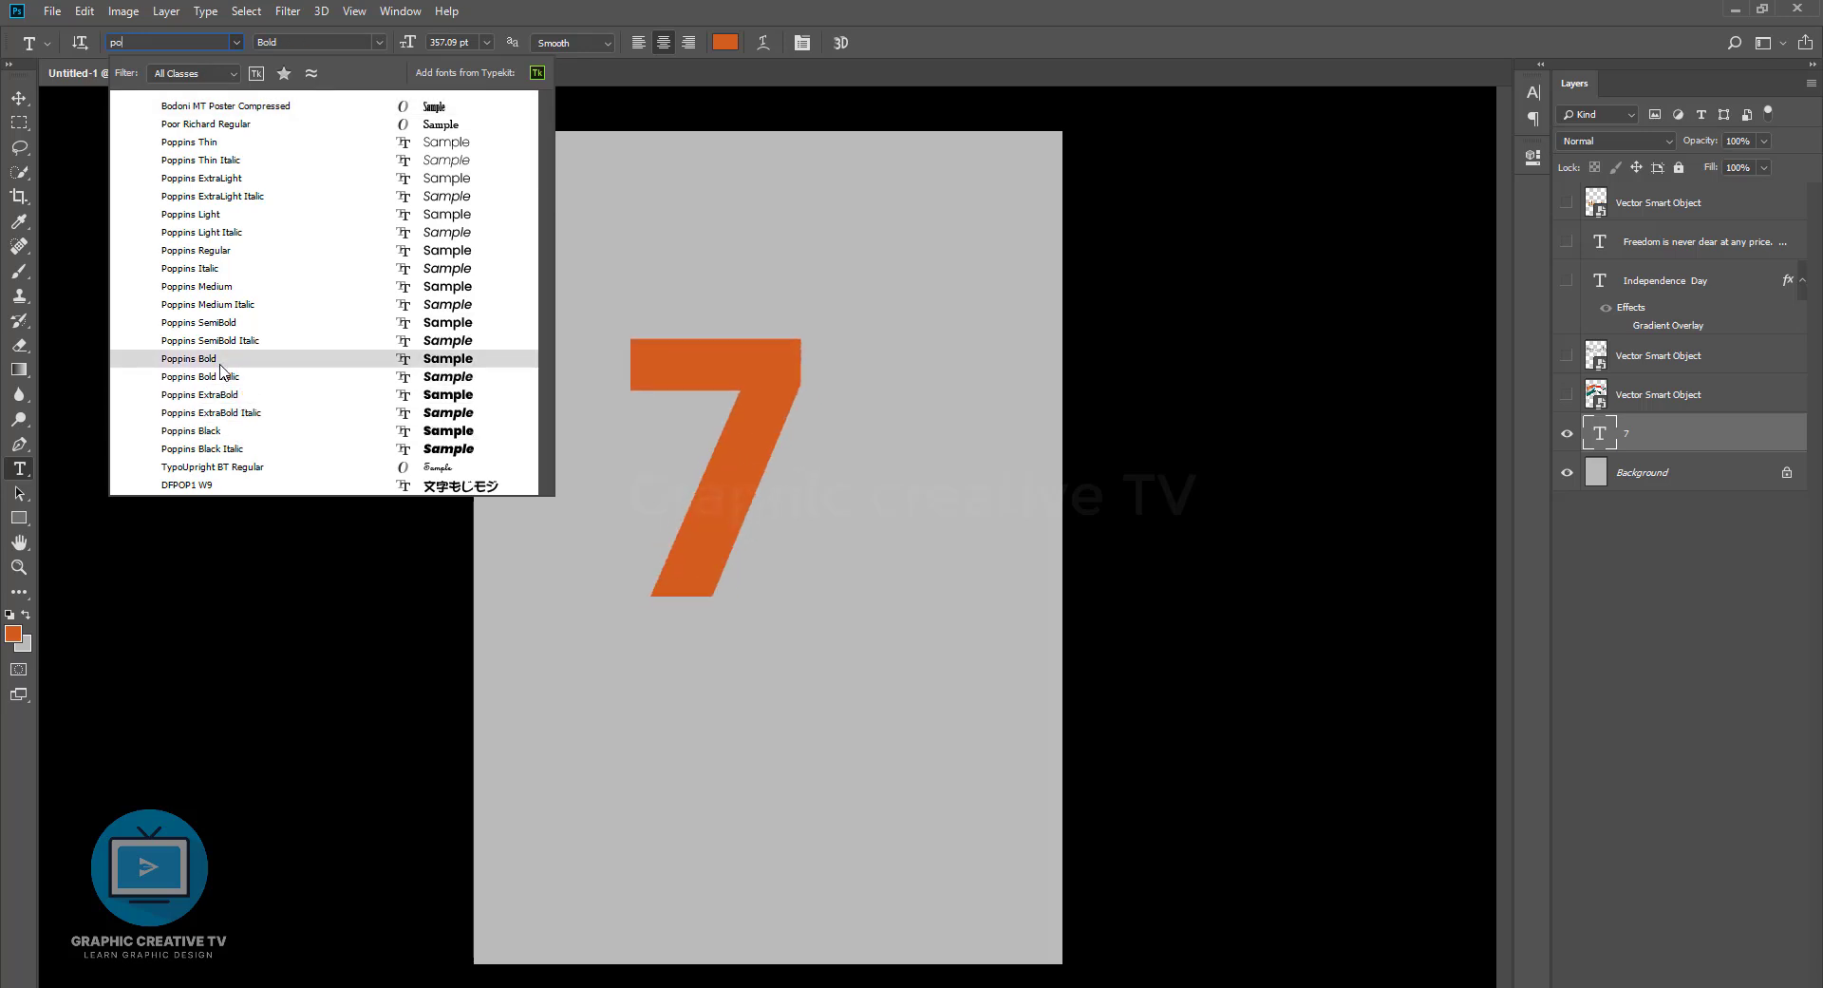
Set the font of the 7 to Poppins Bold and shift it slightly down on the canvas
left_click(220, 363)
left_click(21, 101)
key("ctrl+t")
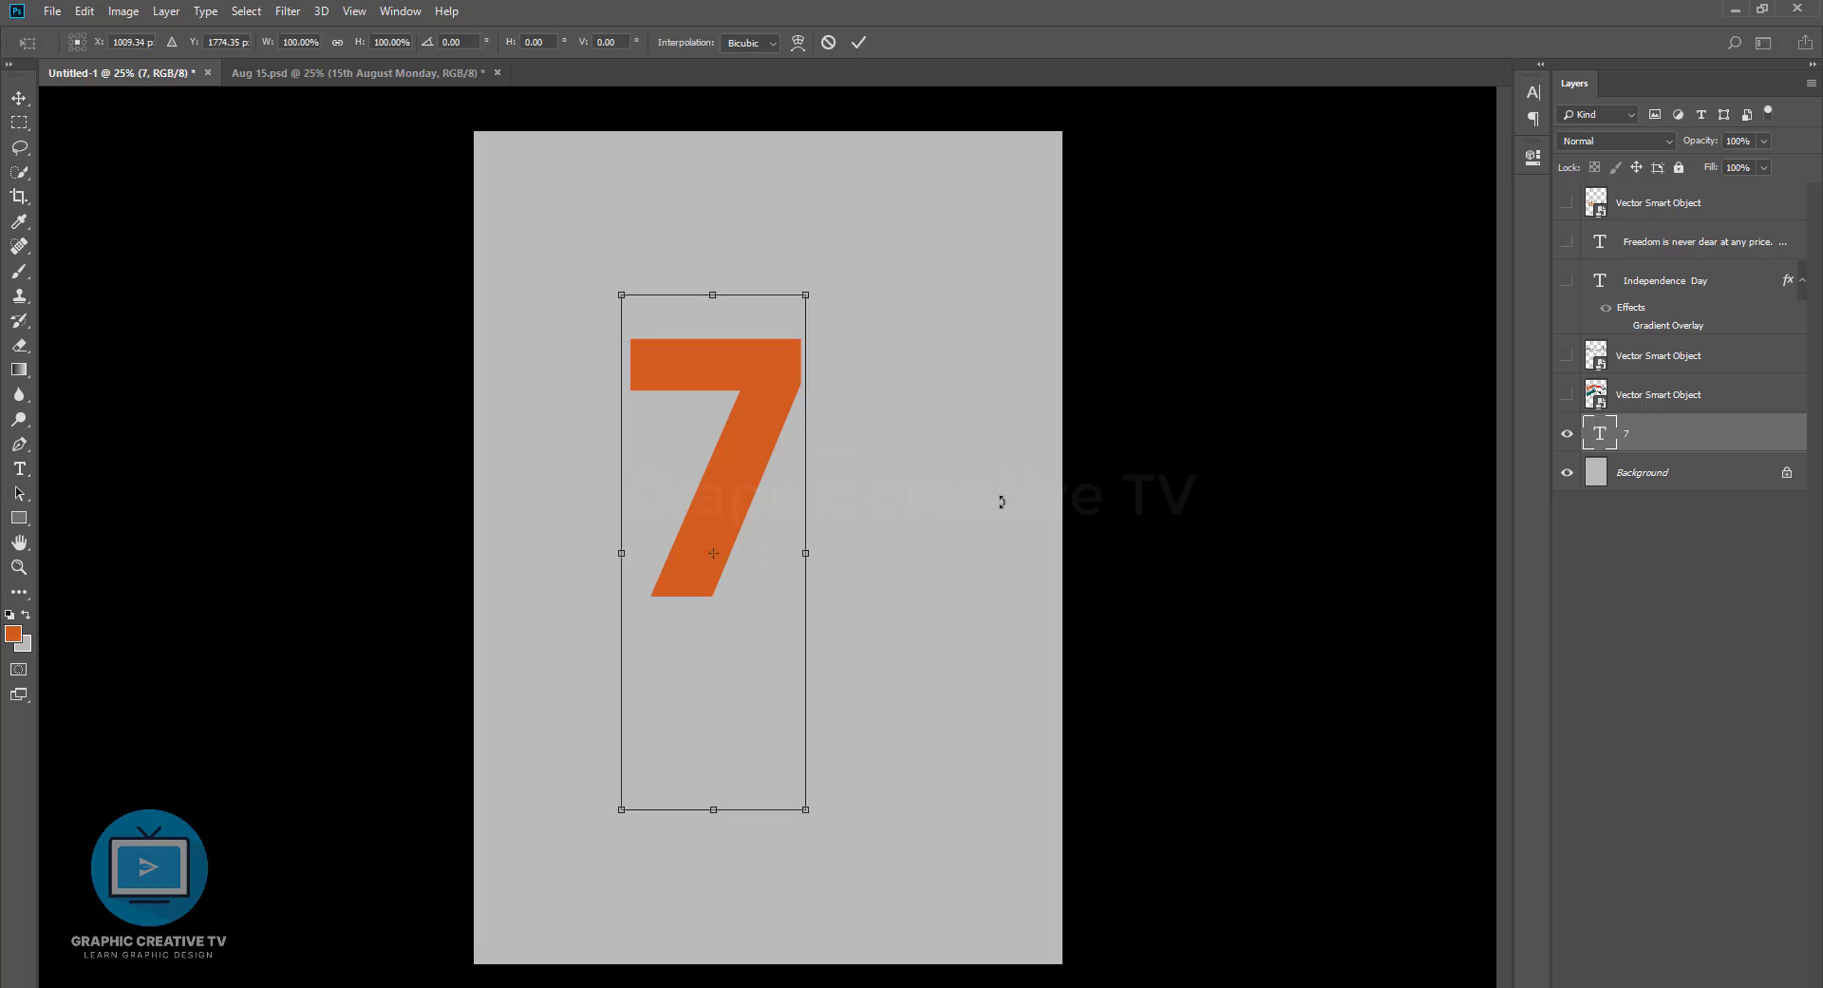
key("Return")
left_click_drag(767, 393, 734, 430)
right_click(1682, 440)
left_click(1520, 395)
key("ctrl+t")
mouse_move(803, 320)
left_mouse_down()
mouse_move(801, 367)
mouse_move(799, 324)
left_mouse_up()
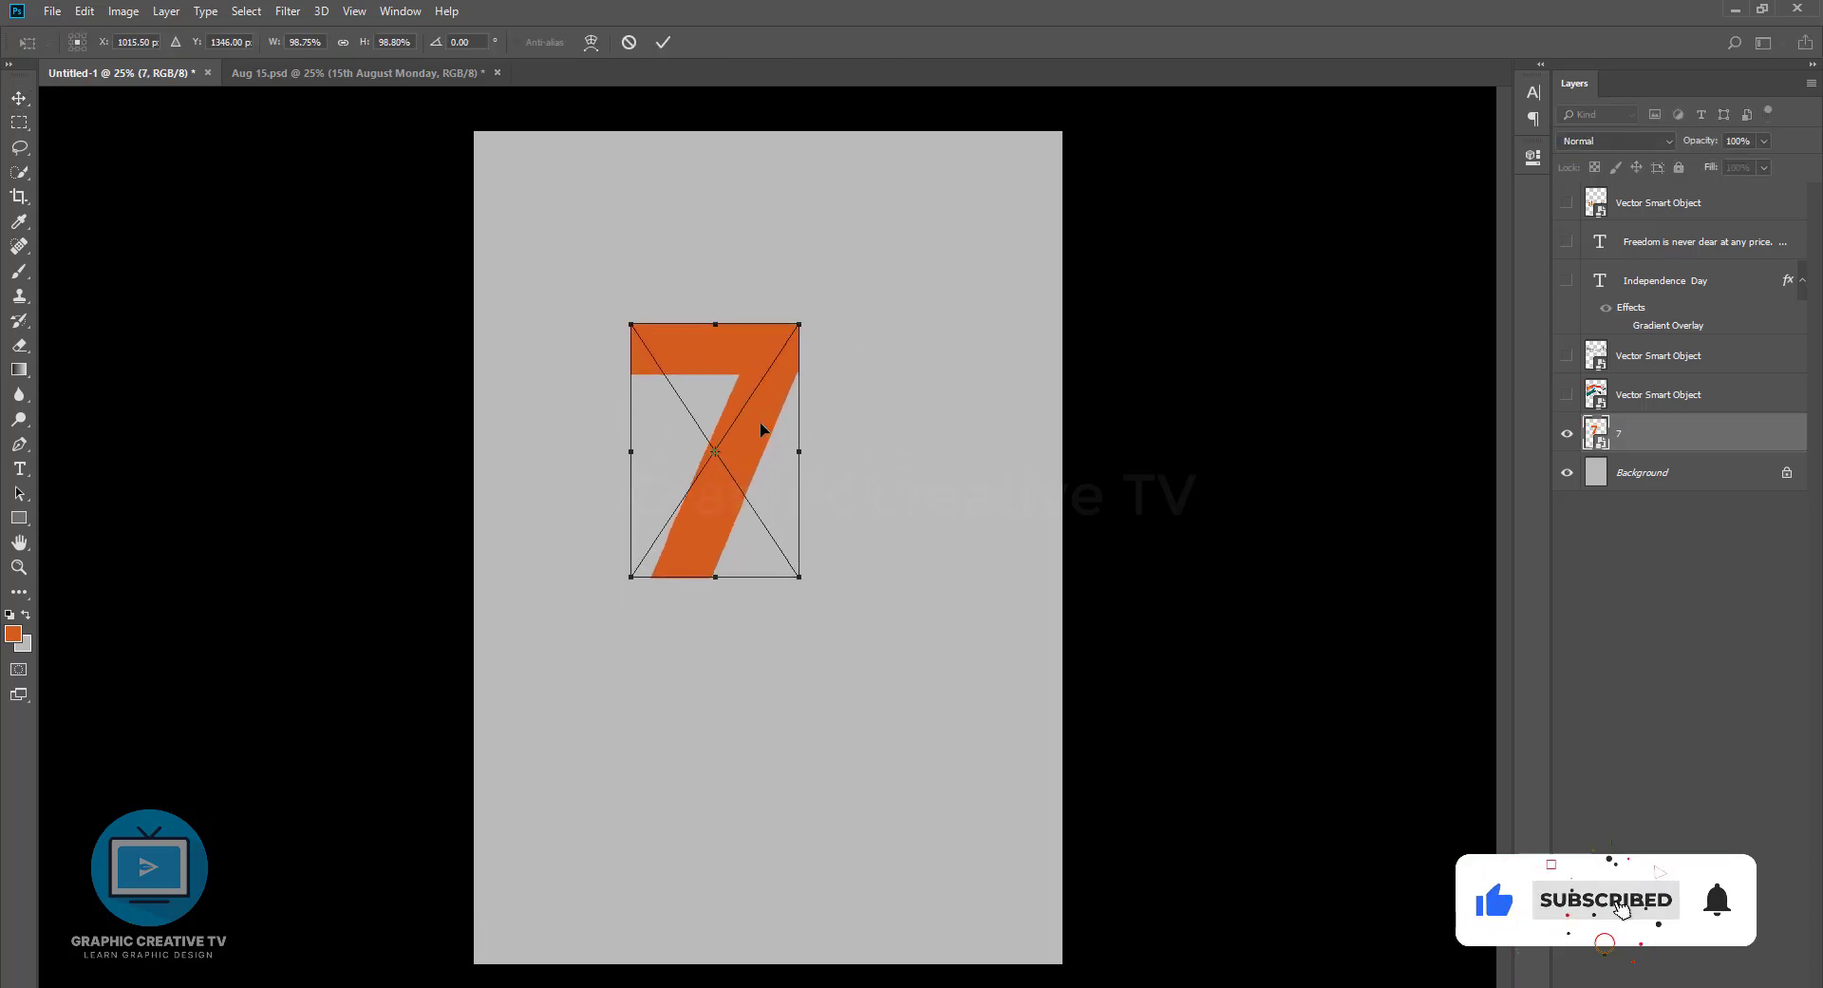
left_click_drag(753, 423, 927, 469)
key("Return")
key("ctrl+t")
left_click_drag(965, 361, 920, 393)
left_click_drag(869, 527, 806, 446)
key("Return")
key("ctrl+z")
key("ctrl+z")
key("ctrl+z")
key("ctrl+z")
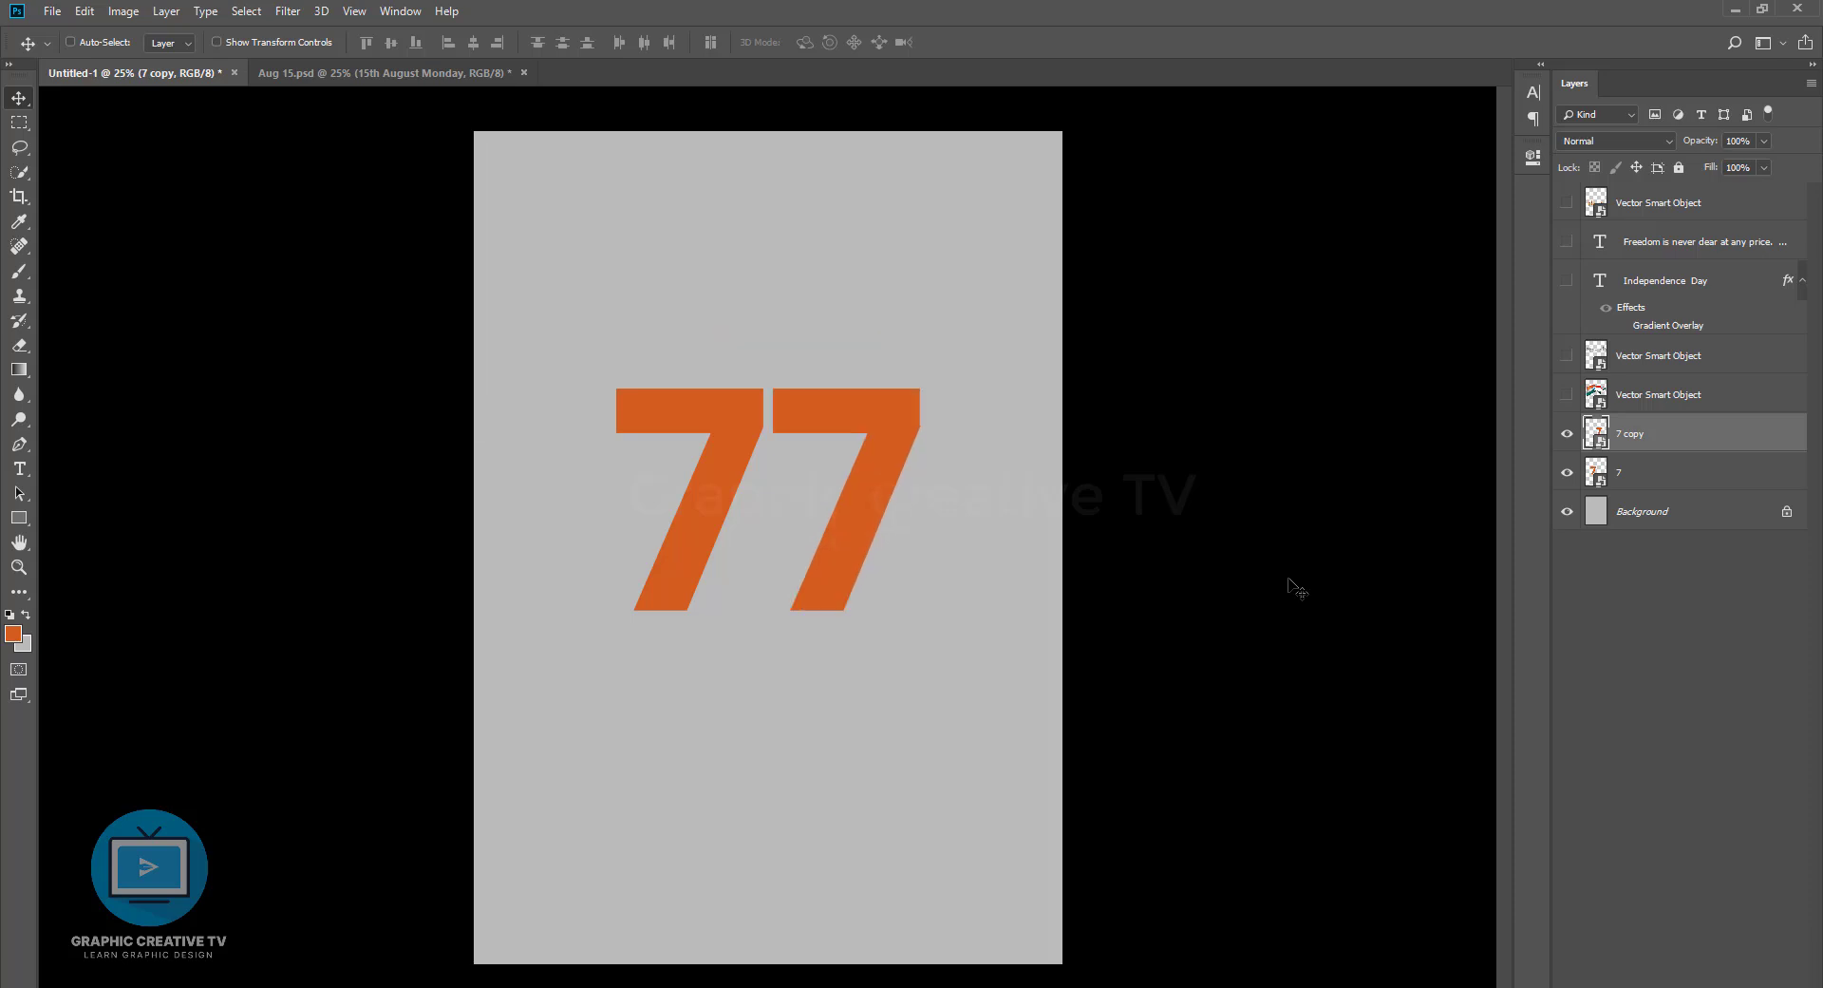
key("ctrl+z")
key("ctrl+z")
key("t")
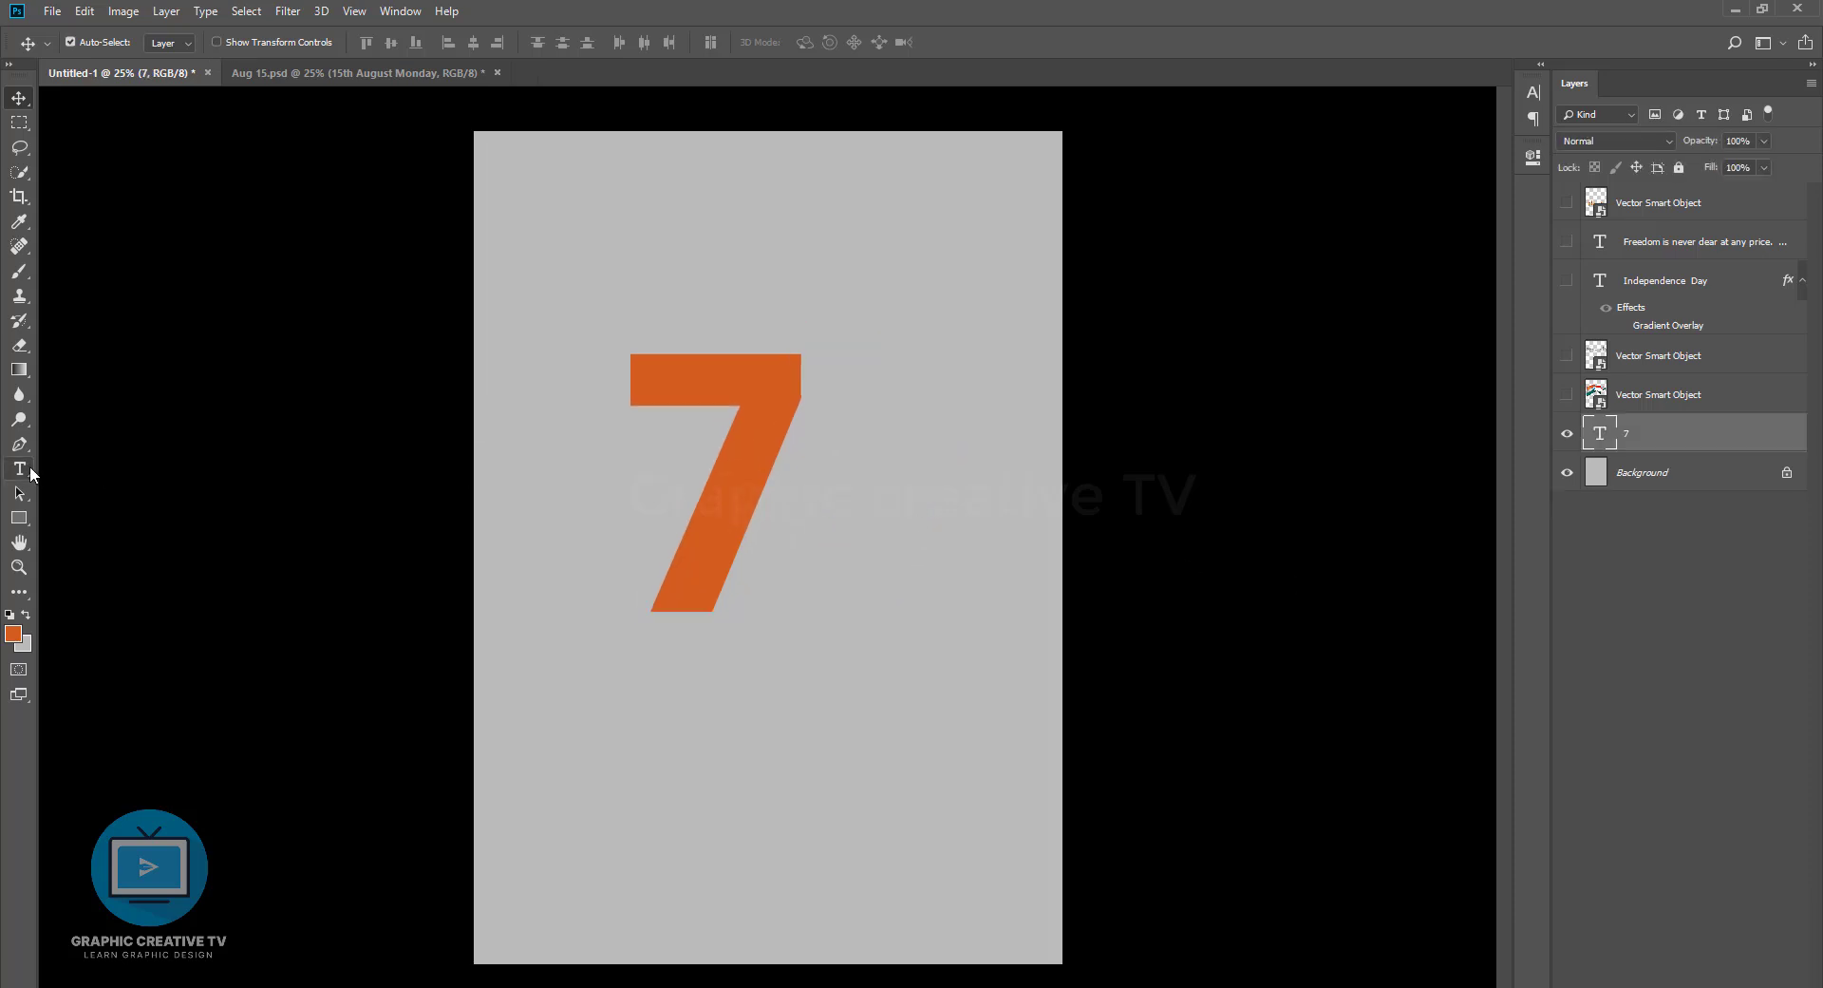
left_click(378, 42)
left_click(292, 299)
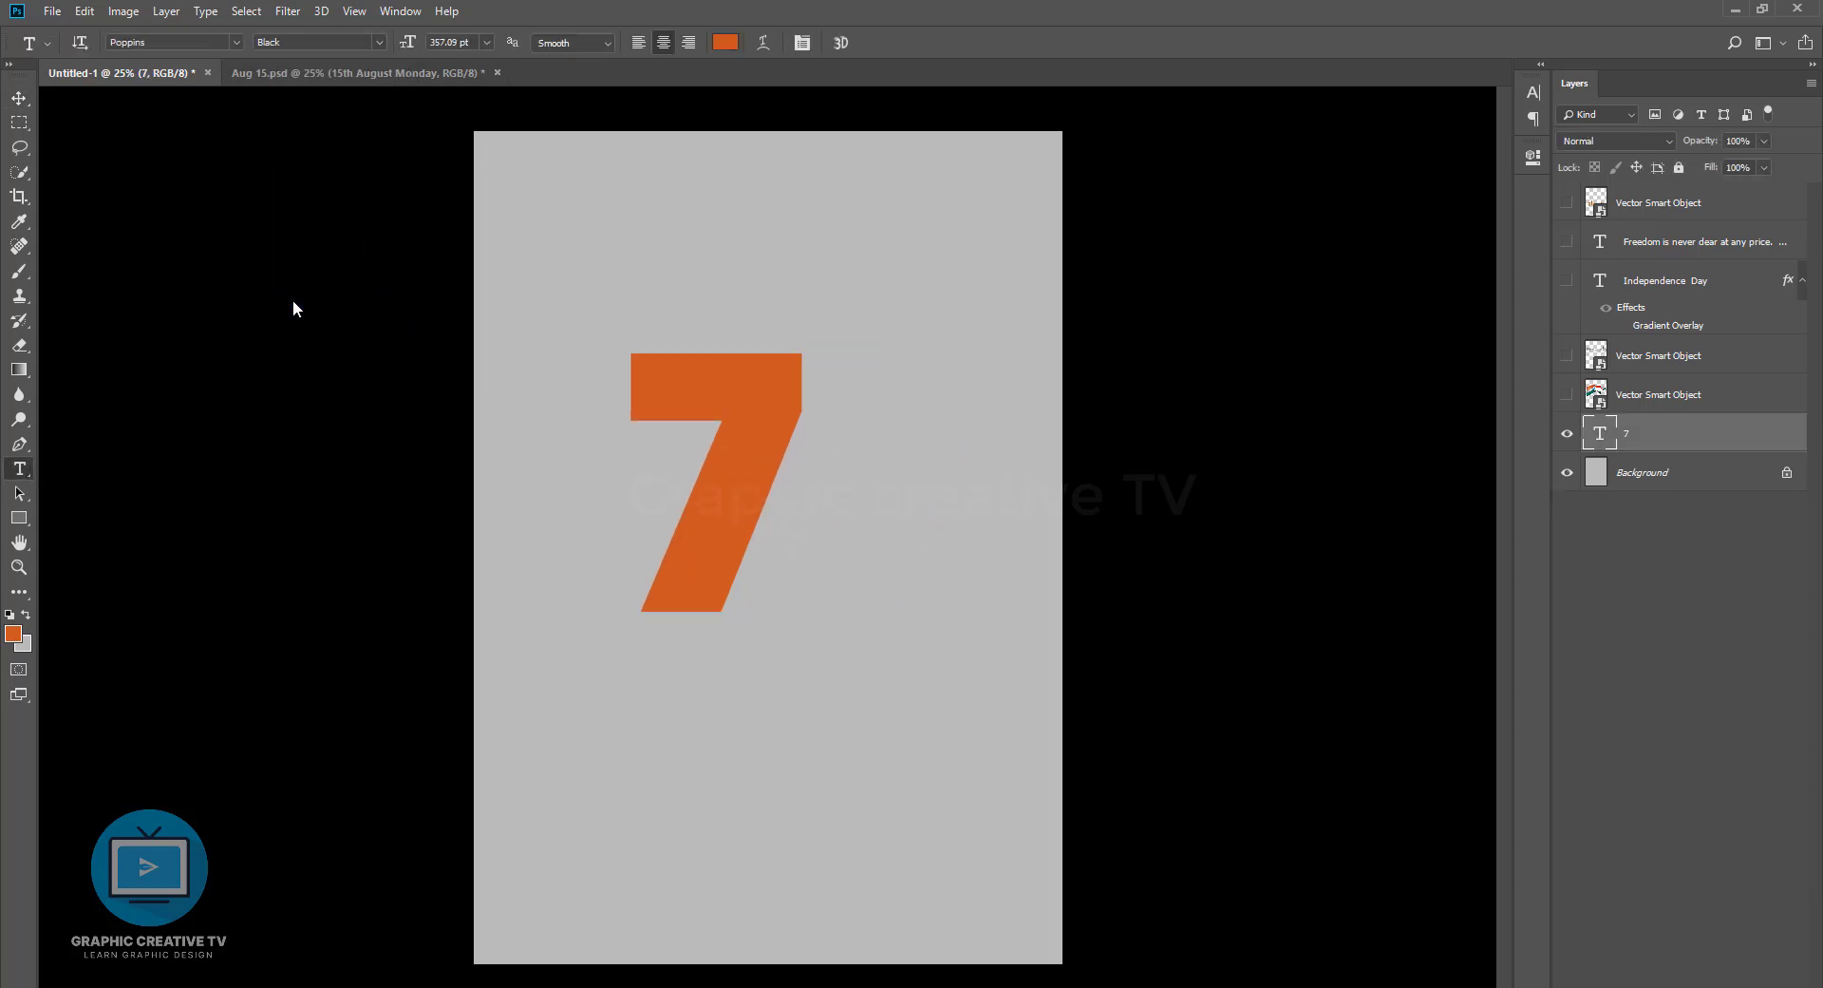
key("v")
left_click_drag(760, 471, 883, 436)
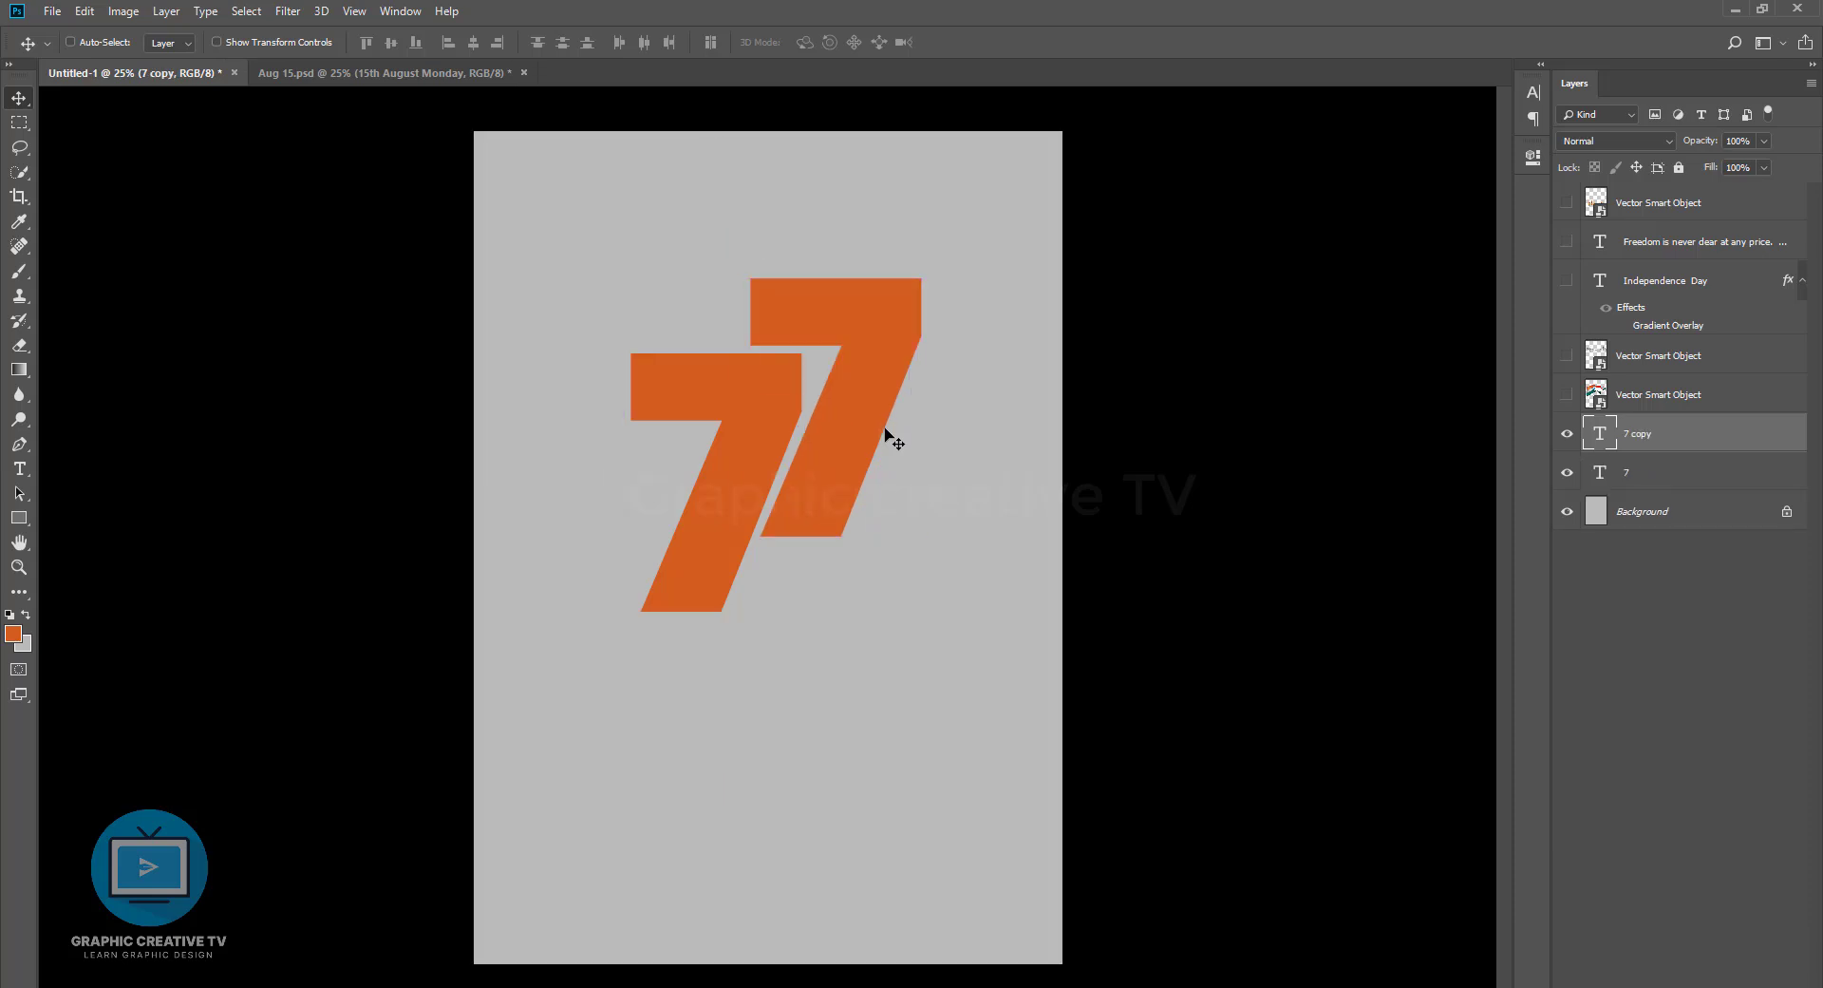
key("ctrl+z")
Change the font style of the 7 to Poppins ExtraBold
left_click(19, 468)
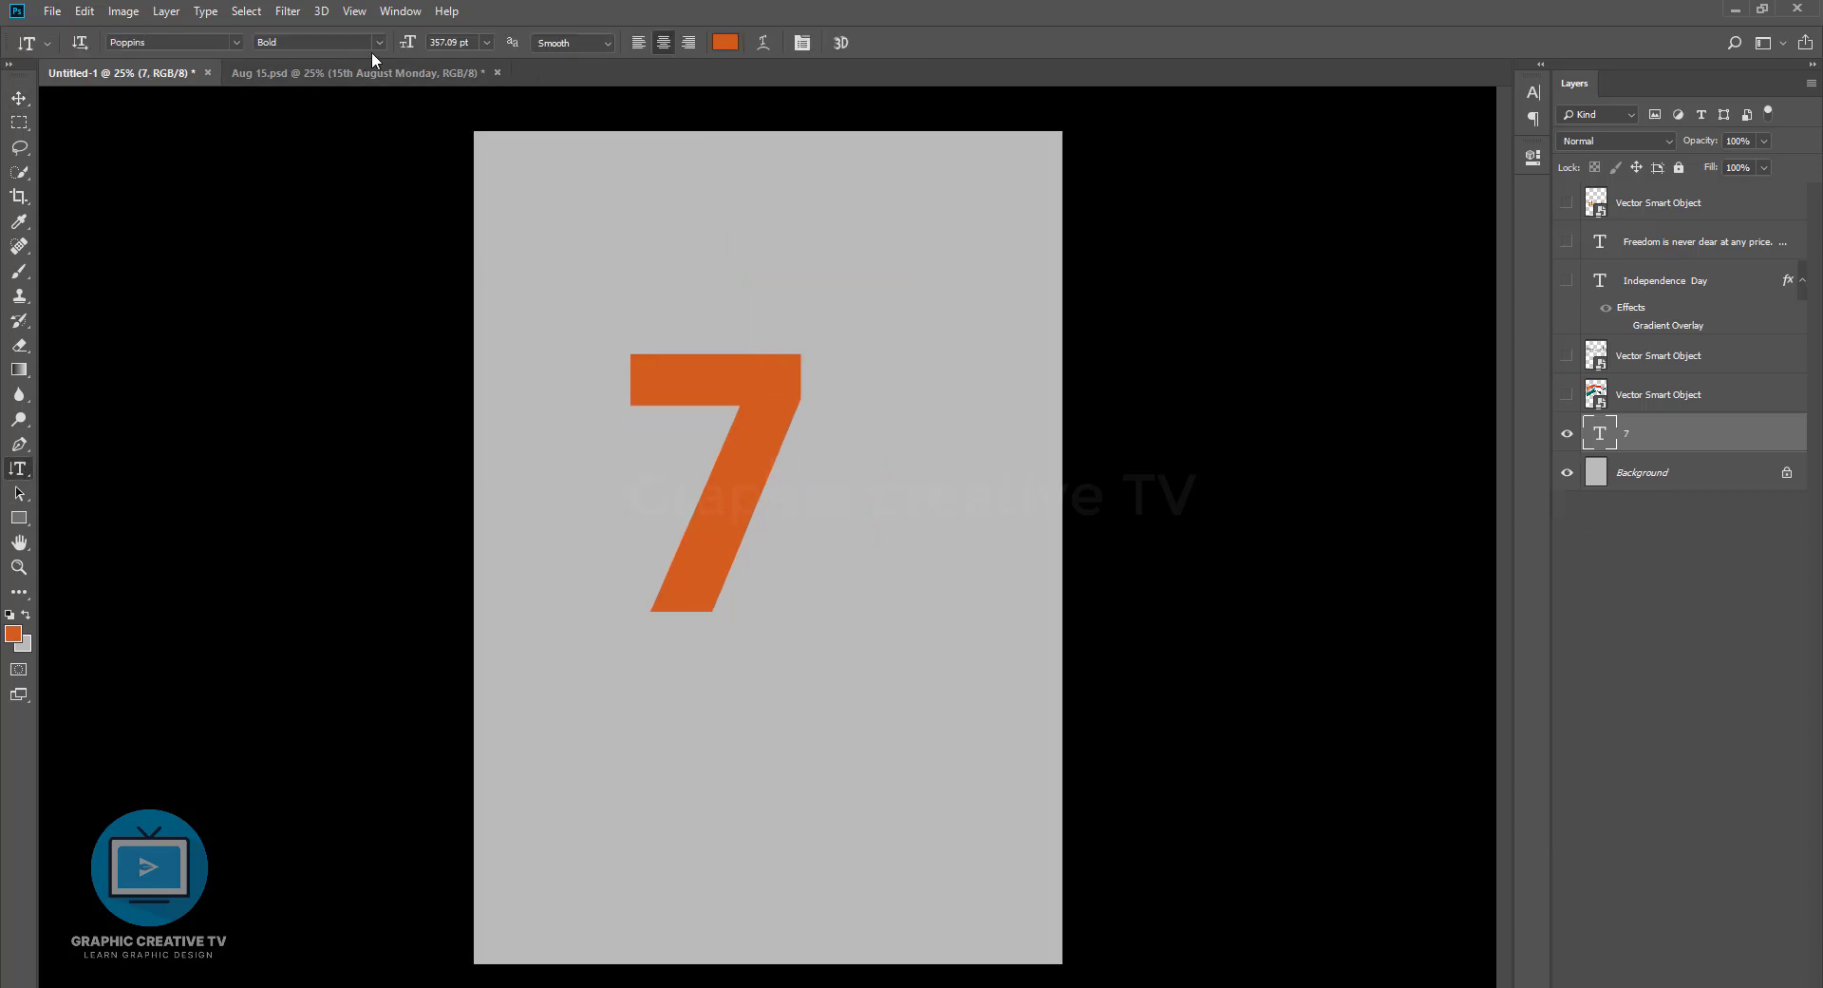
left_click(376, 42)
left_click(298, 276)
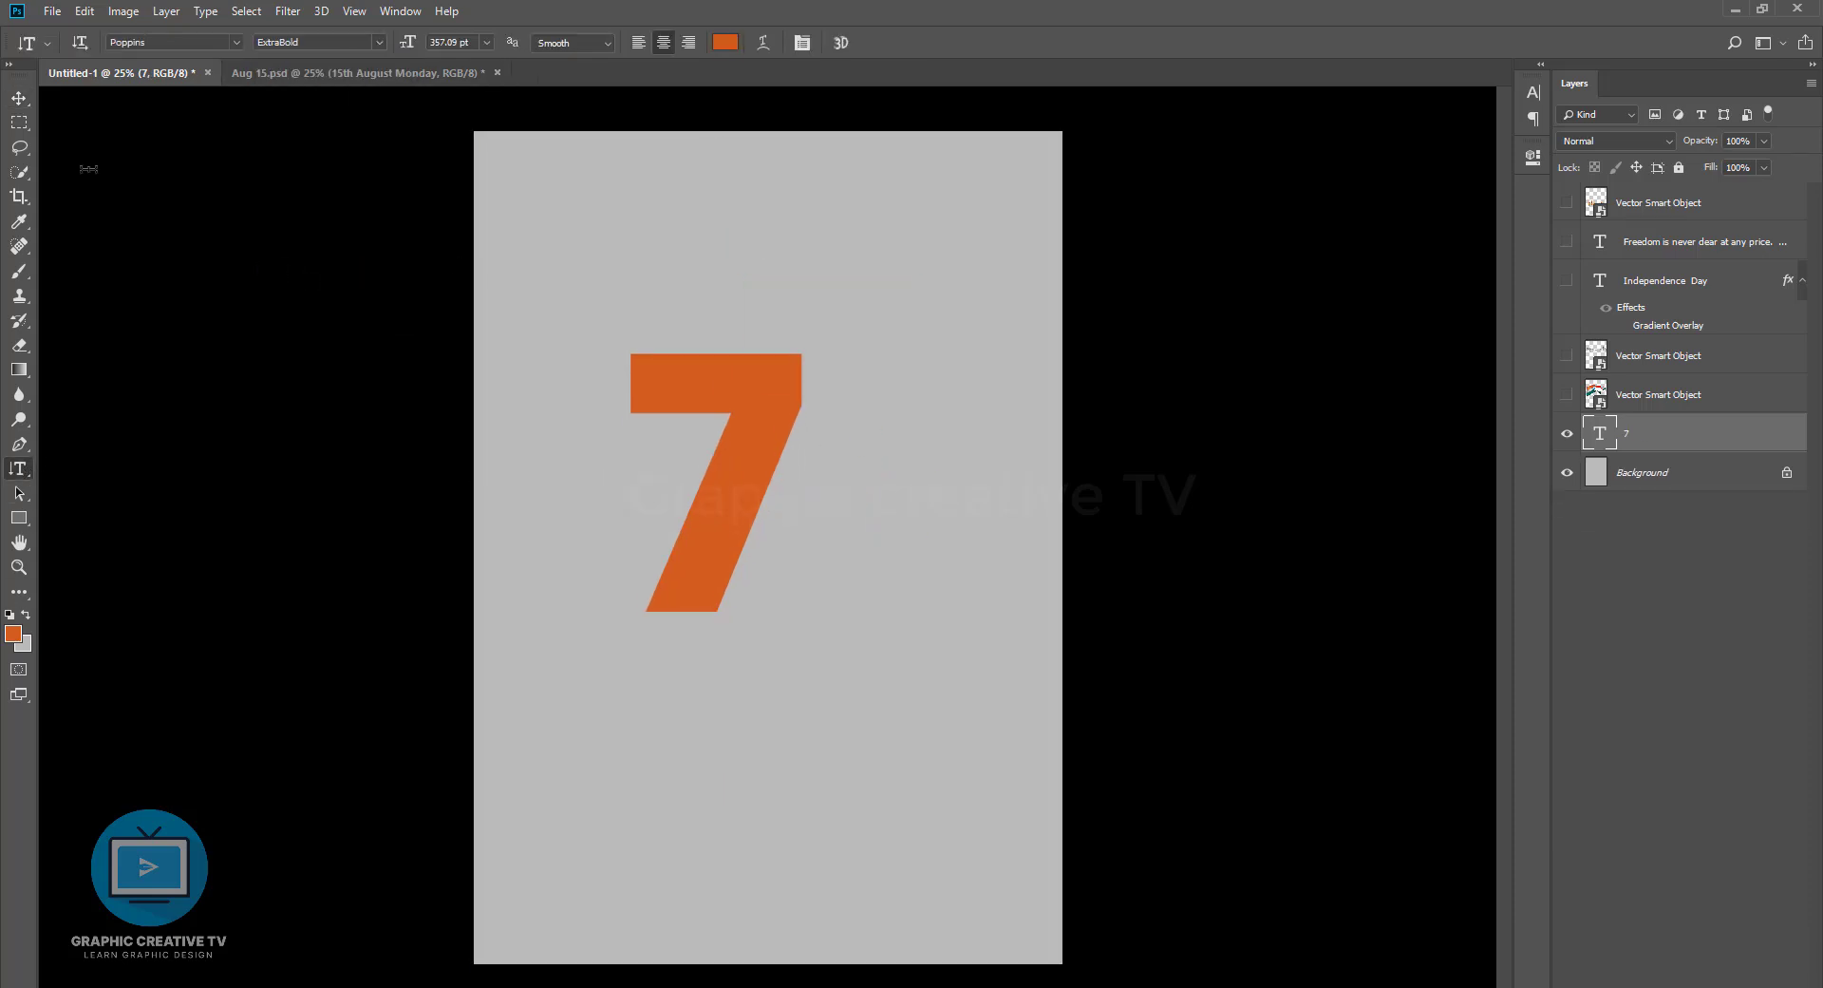
key("shift+v")
key("shift+v")
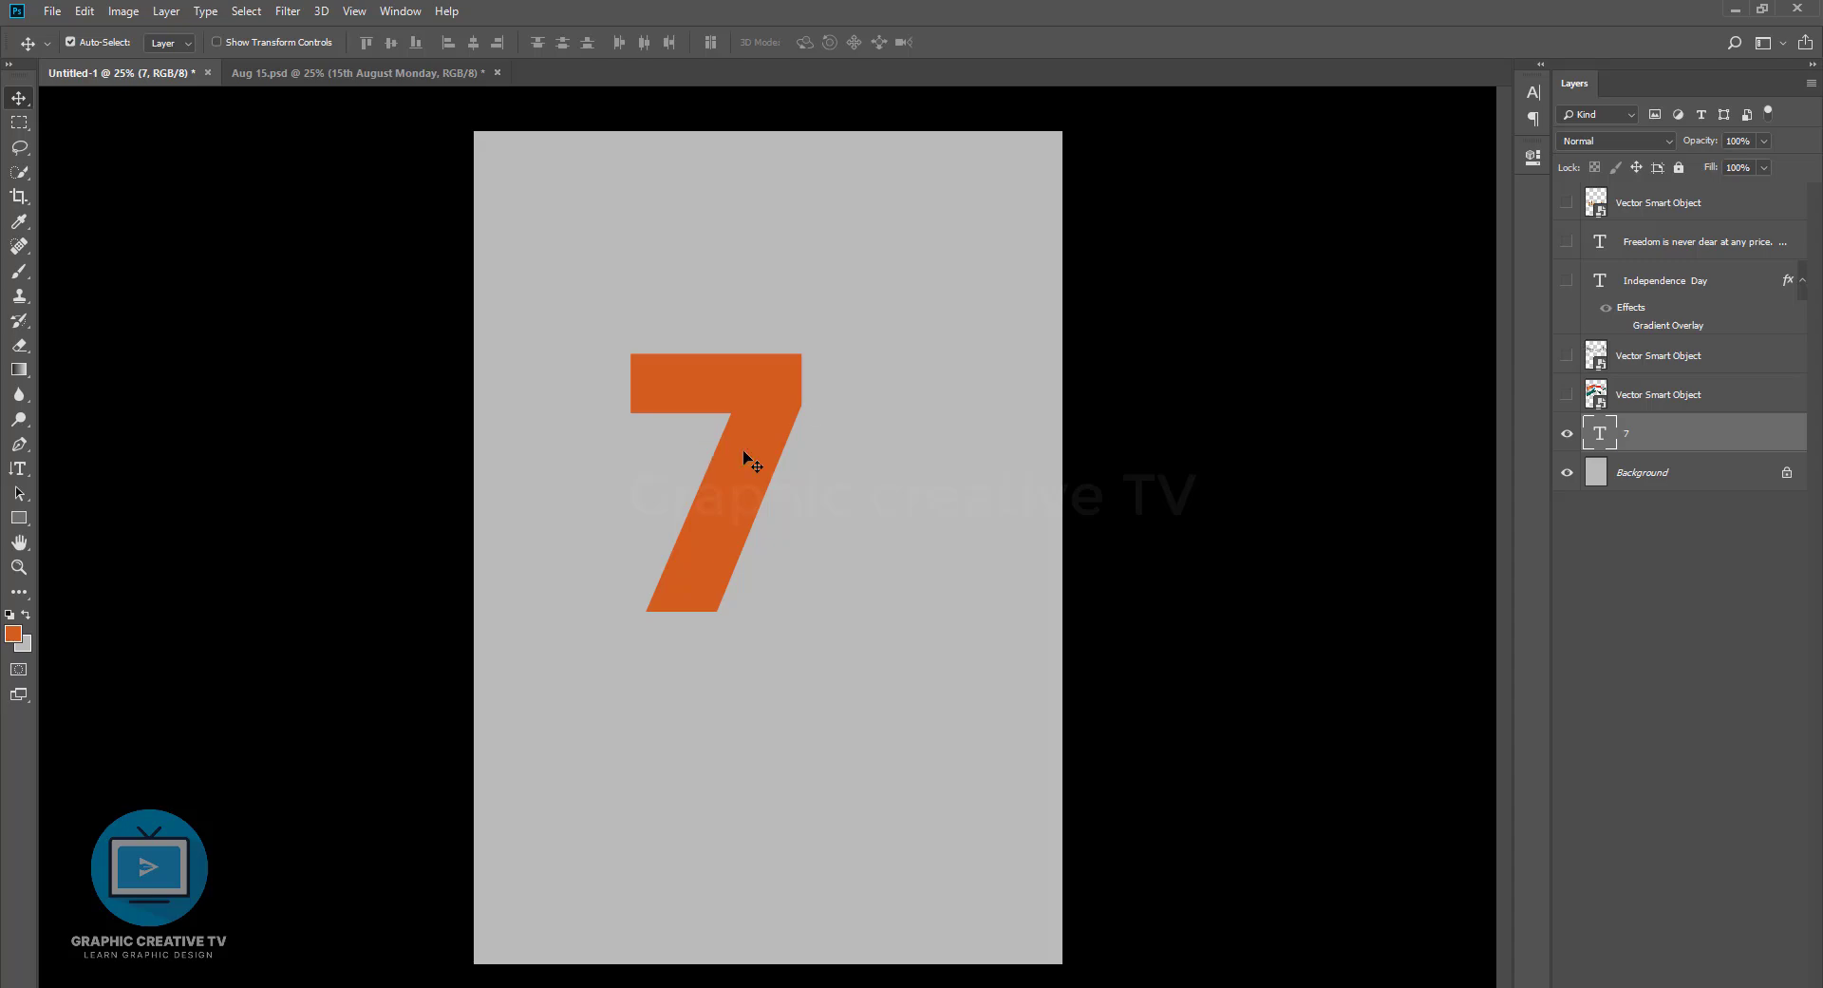
Convert the 7 text layer to a smart object
key("ctrl+t")
key("Escape")
right_click(1680, 437)
left_click(1491, 518)
right_click(1691, 439)
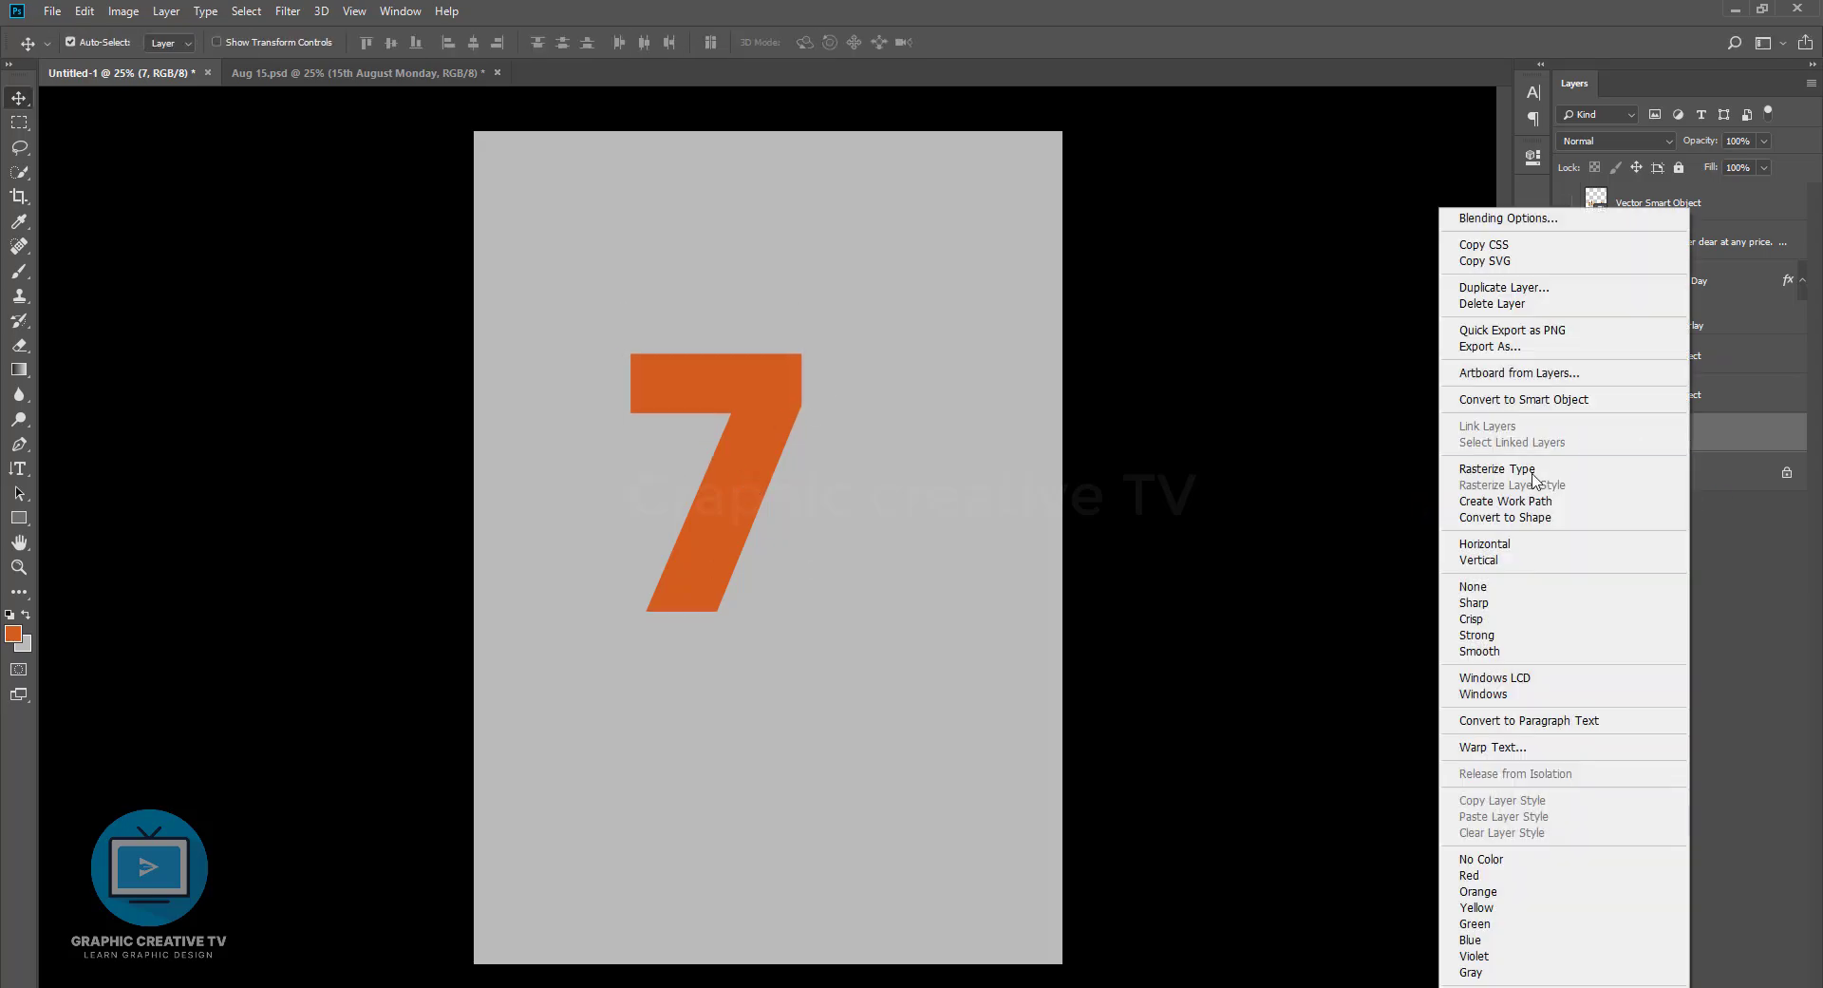
left_click(1544, 399)
Scale the 7 down and place a duplicate level with it on its right to form 77
key("ctrl+t")
left_click_drag(805, 351, 796, 378)
left_click_drag(754, 491, 878, 545)
key("Return")
left_click(705, 534, "shift")
key("ctrl+z")
left_click(1215, 595)
left_click(841, 553)
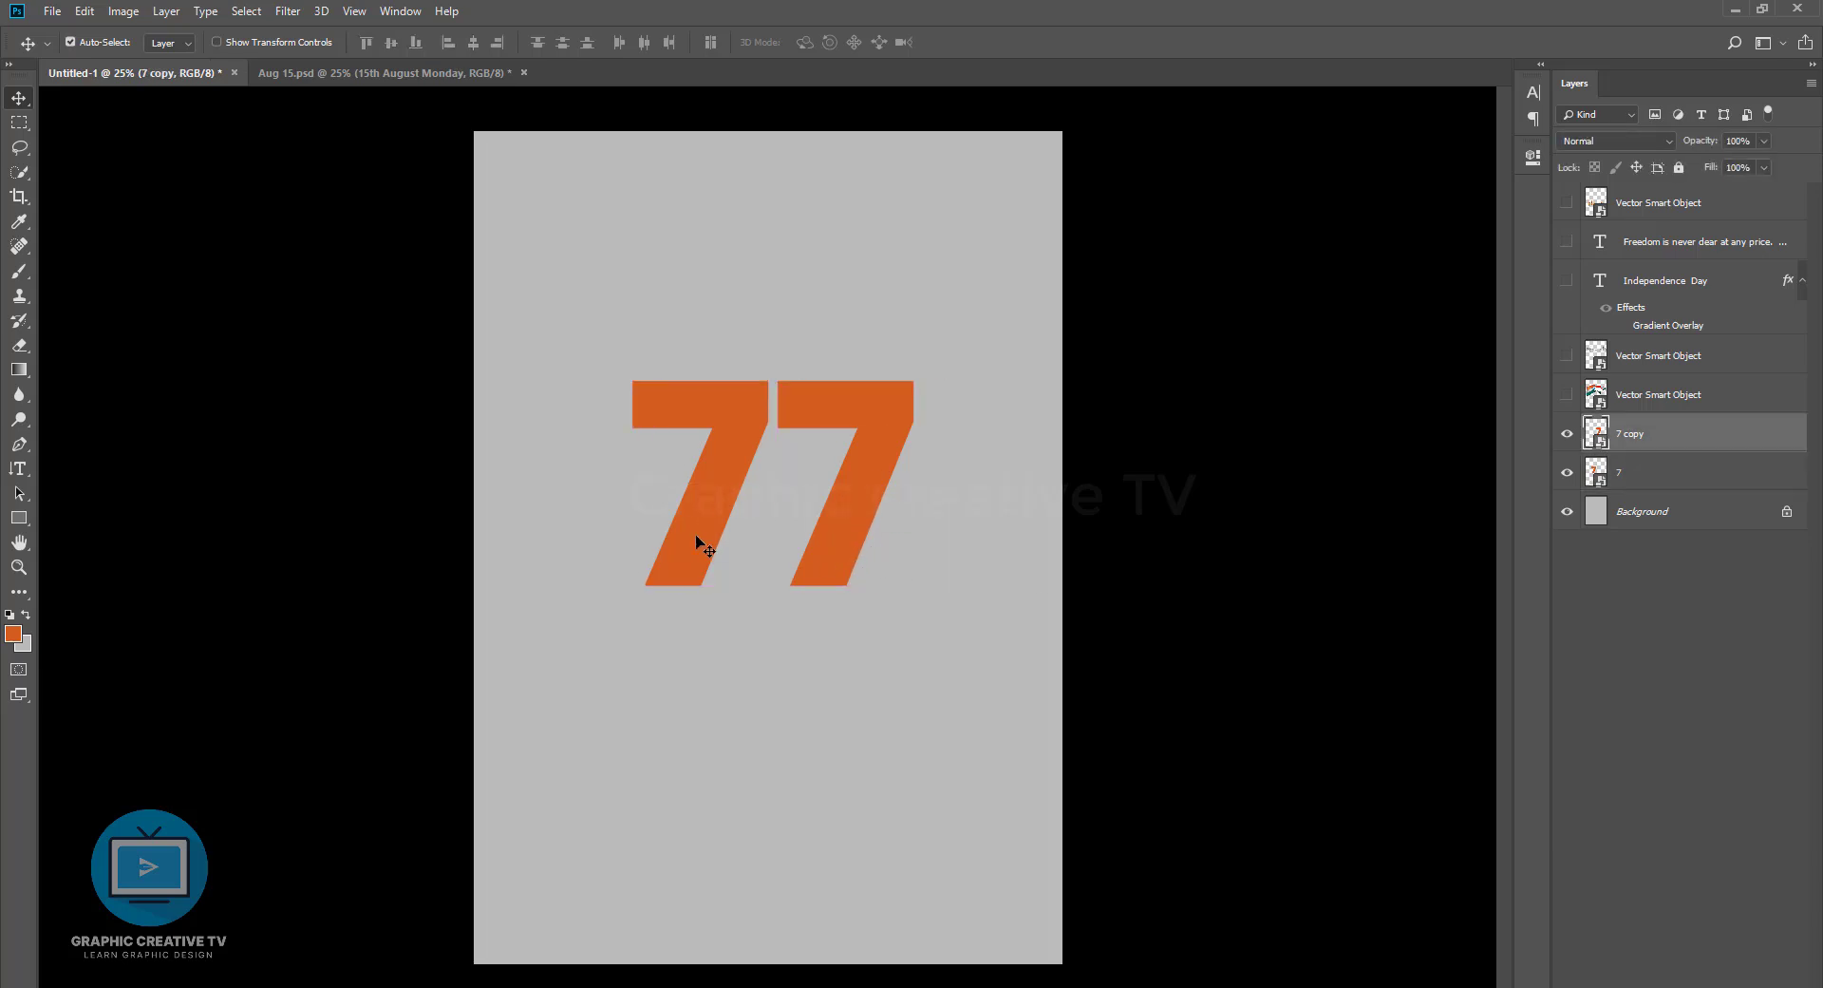
left_click(698, 539, "shift")
left_click(1187, 581)
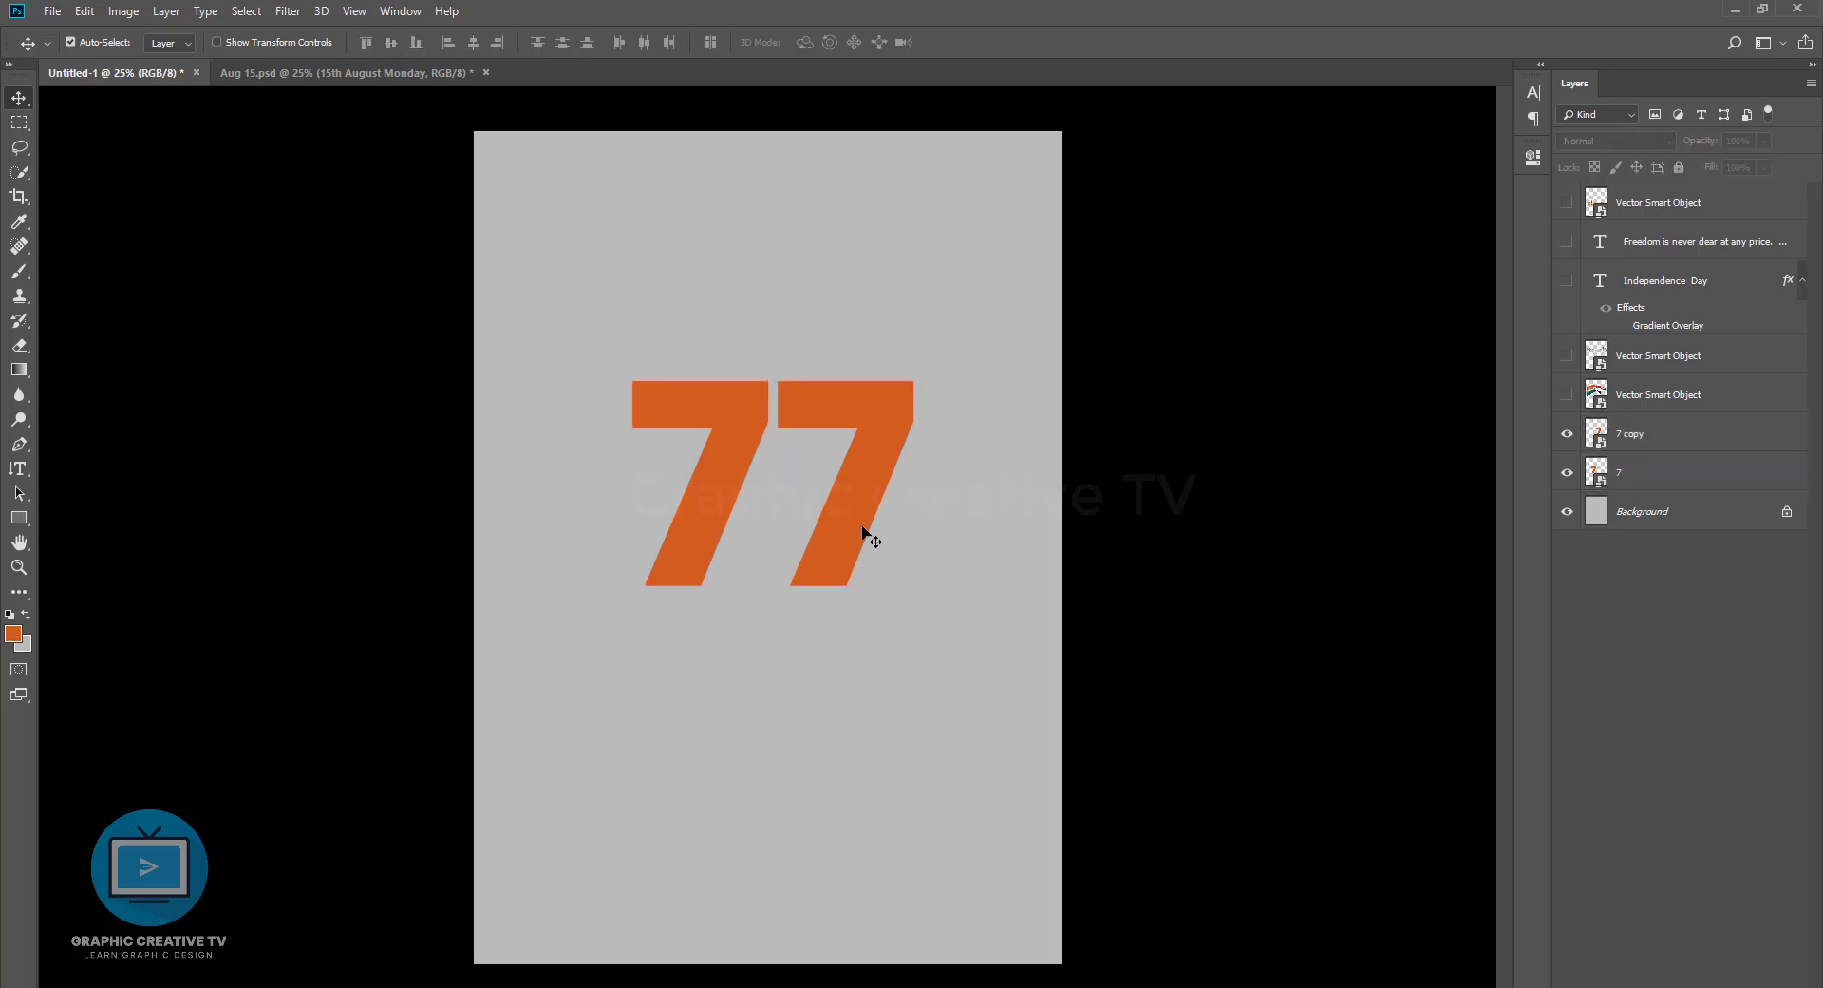
left_click(860, 528)
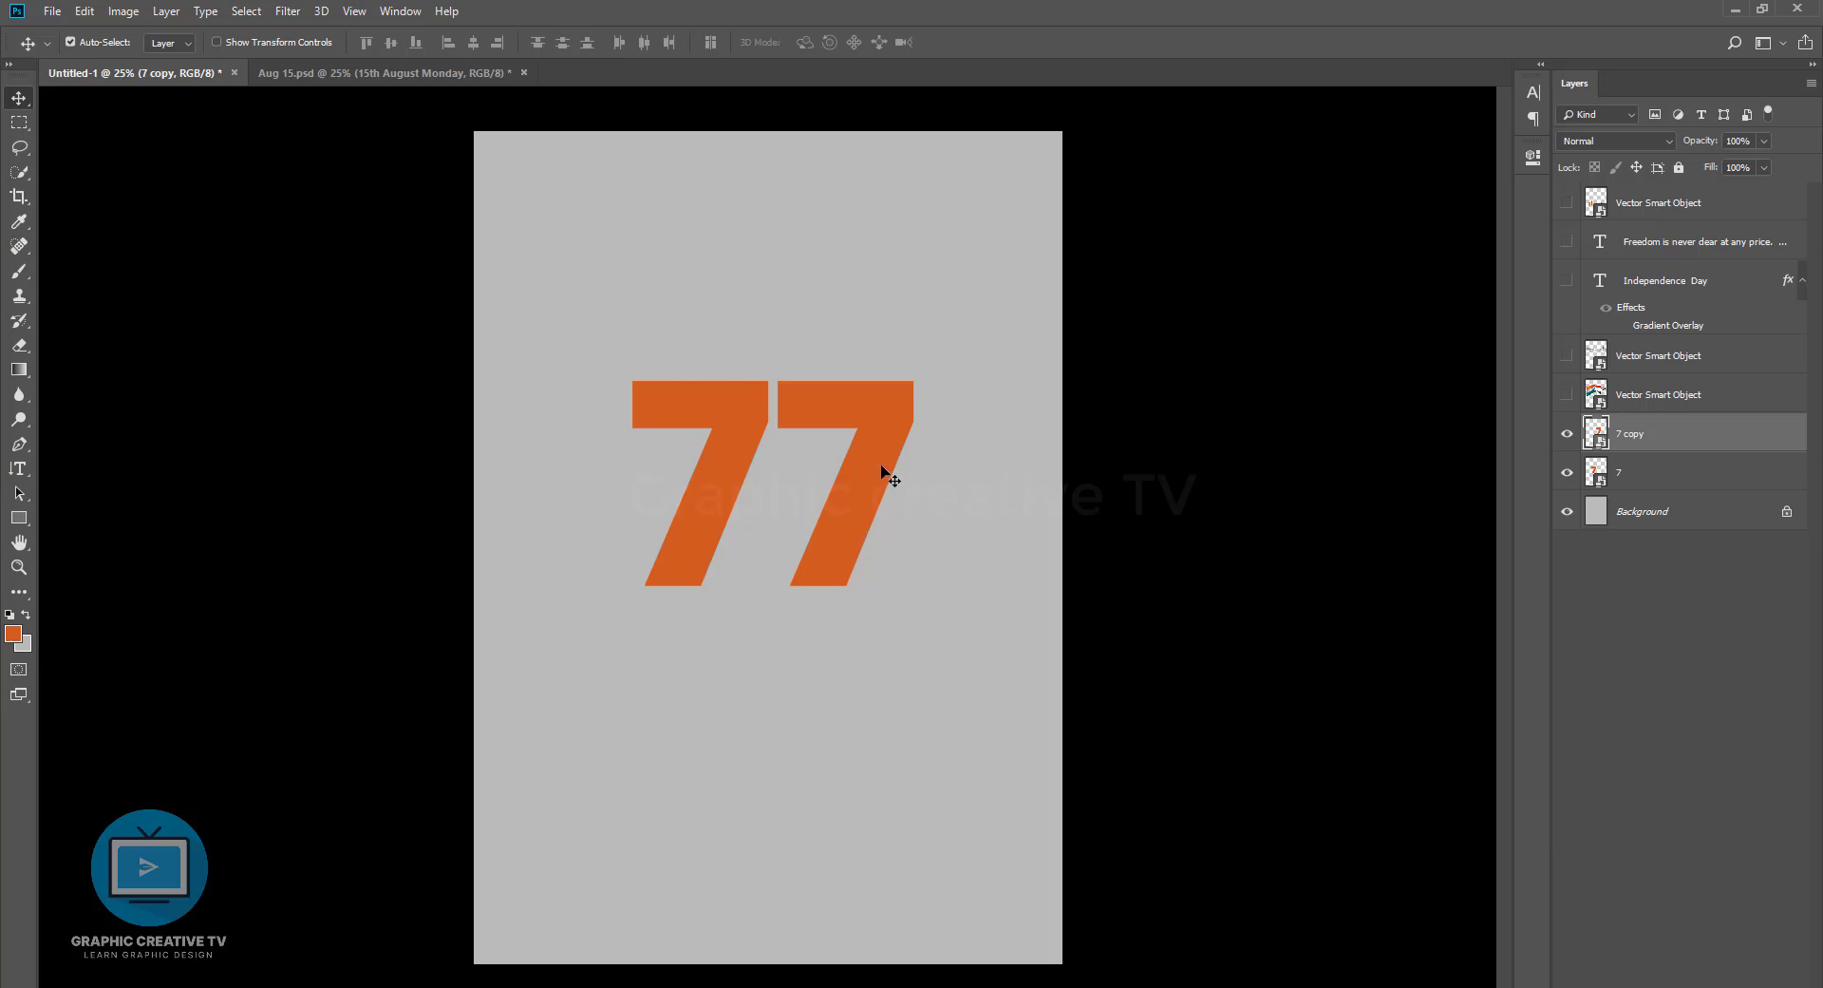
left_click(1162, 466)
left_click(880, 448)
Add an Inner Shadow to the left 7 with 91% opacity, 4 px distance and 40 px size
left_click(712, 537)
left_click(1660, 985)
left_click(1689, 879)
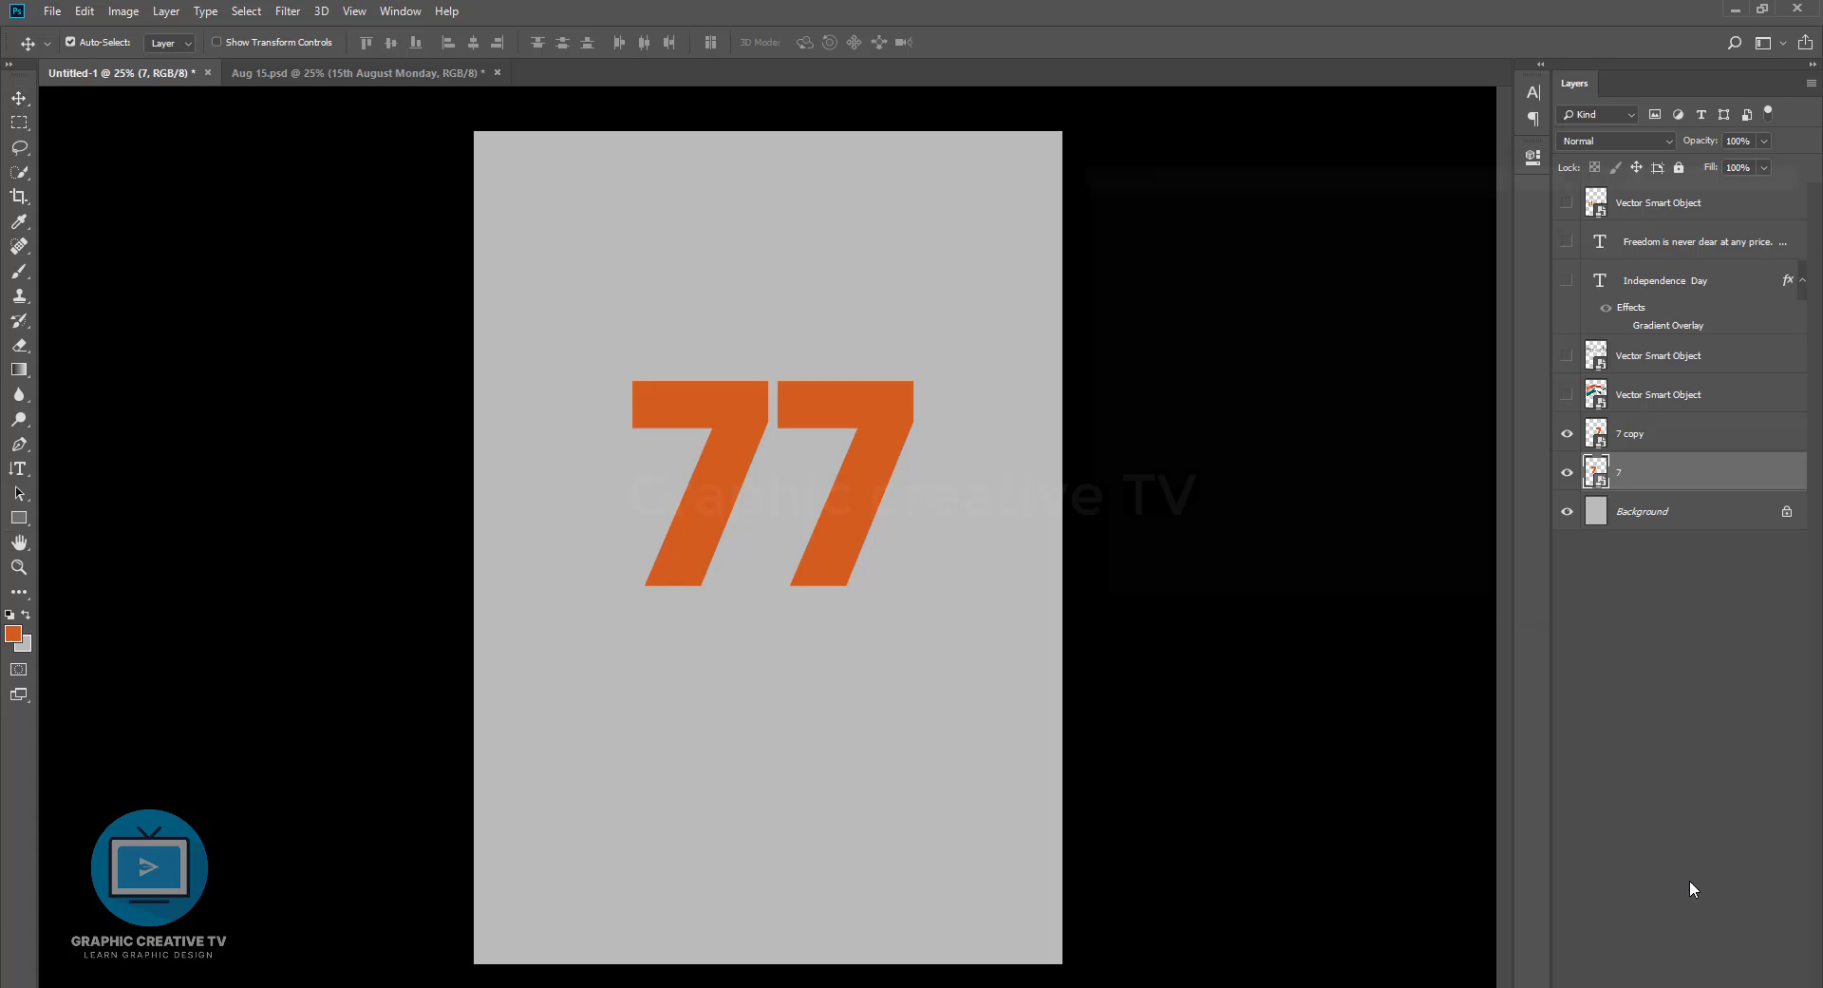
left_click_drag(1406, 320, 1427, 363)
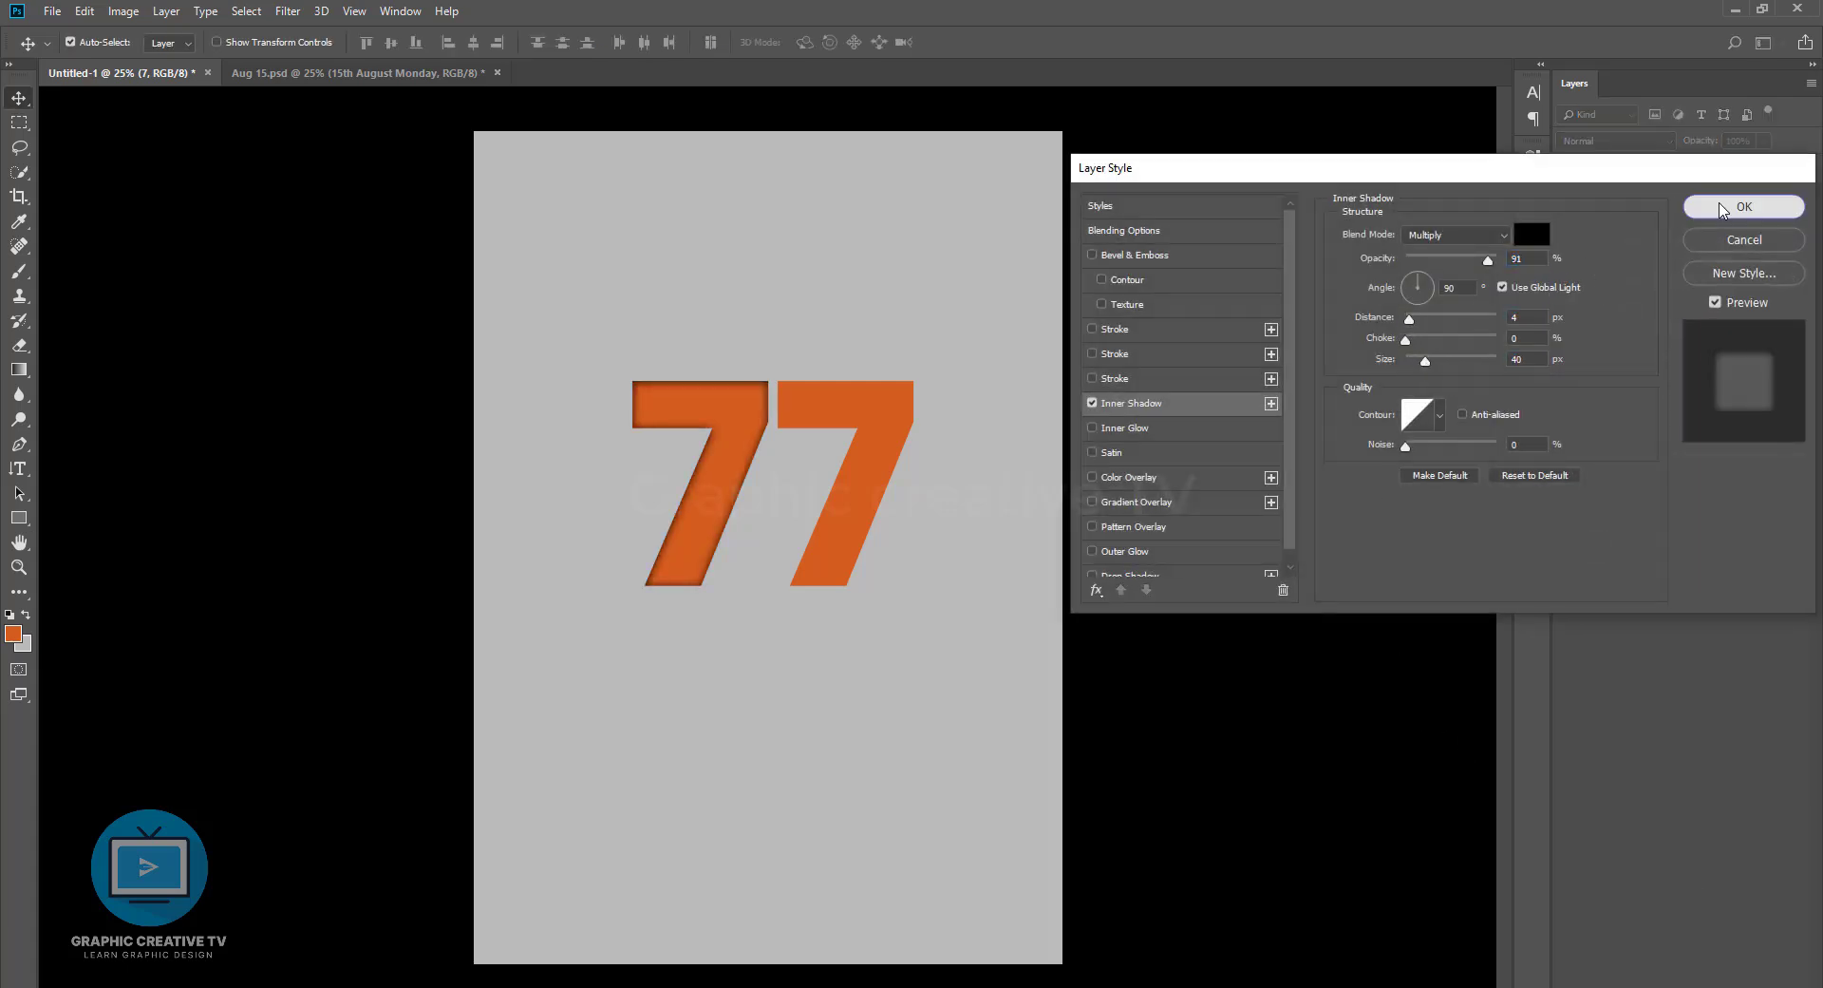
left_click(1744, 206)
Apply the same inner shadow to the right 7
left_click(1124, 546)
left_click(859, 503)
left_click(1119, 521)
left_click(854, 504)
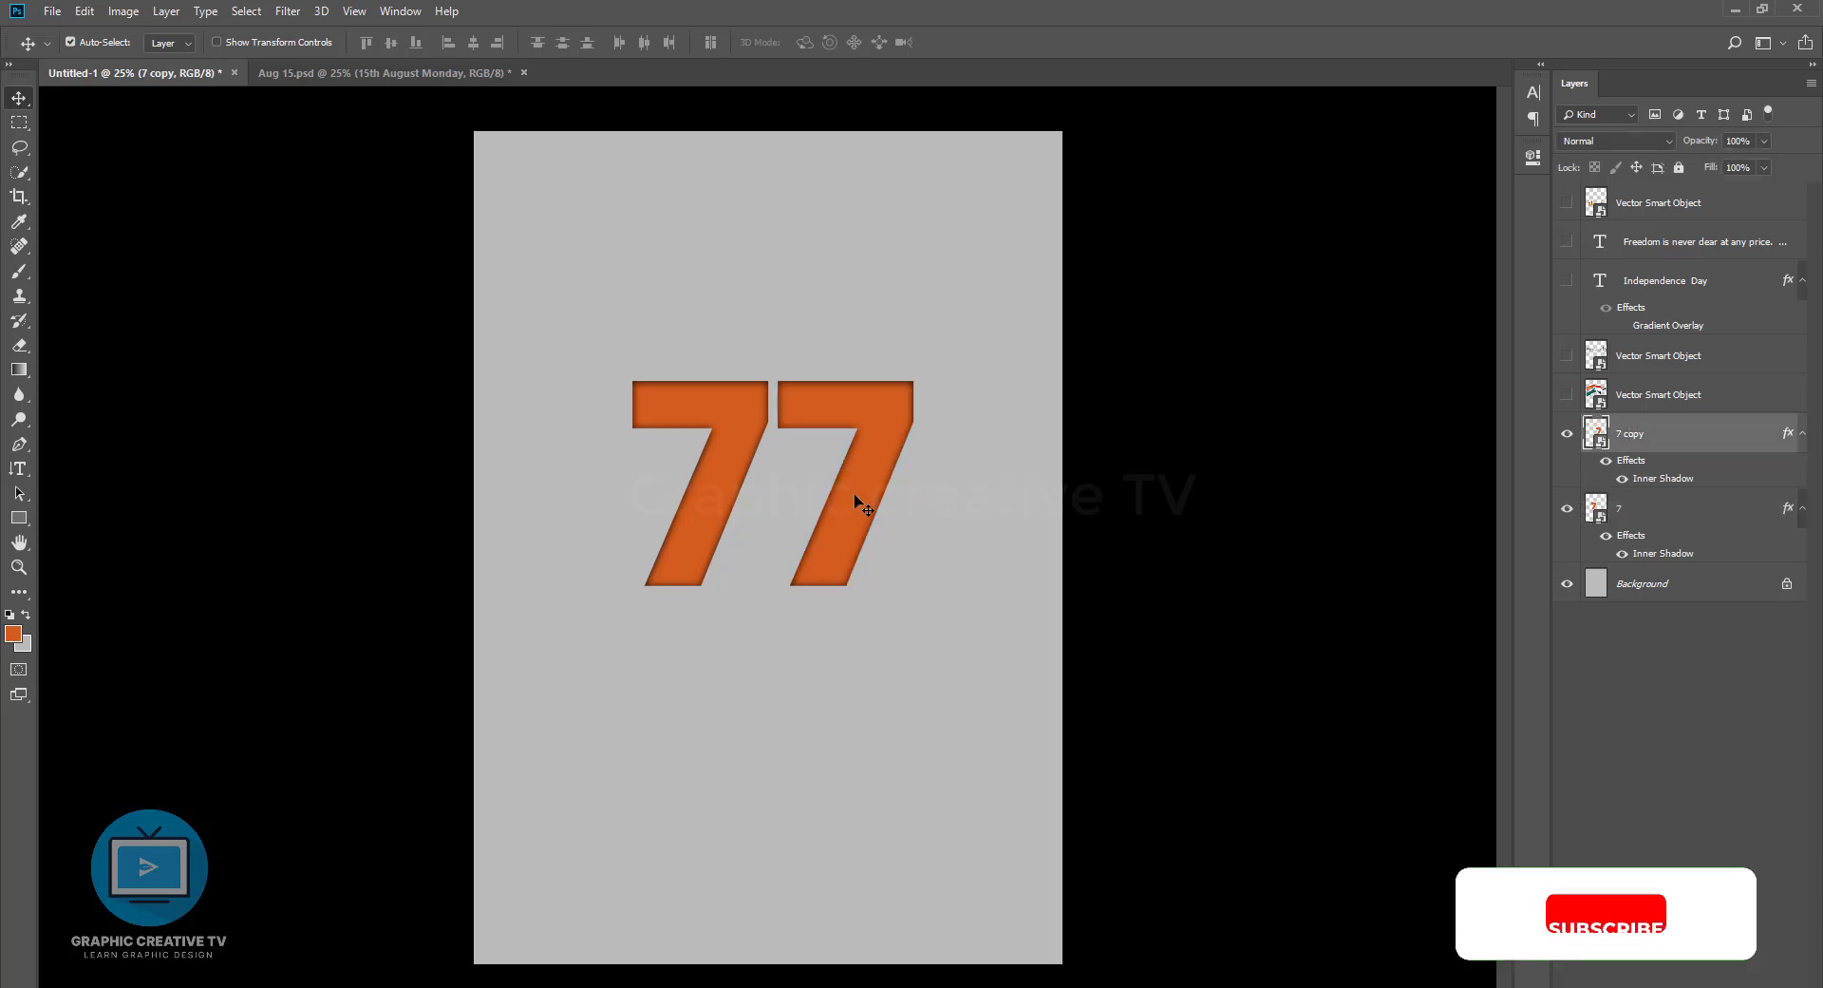
Show the grey monuments artwork and scale it down to sit across the base of the 77
left_click(1568, 355)
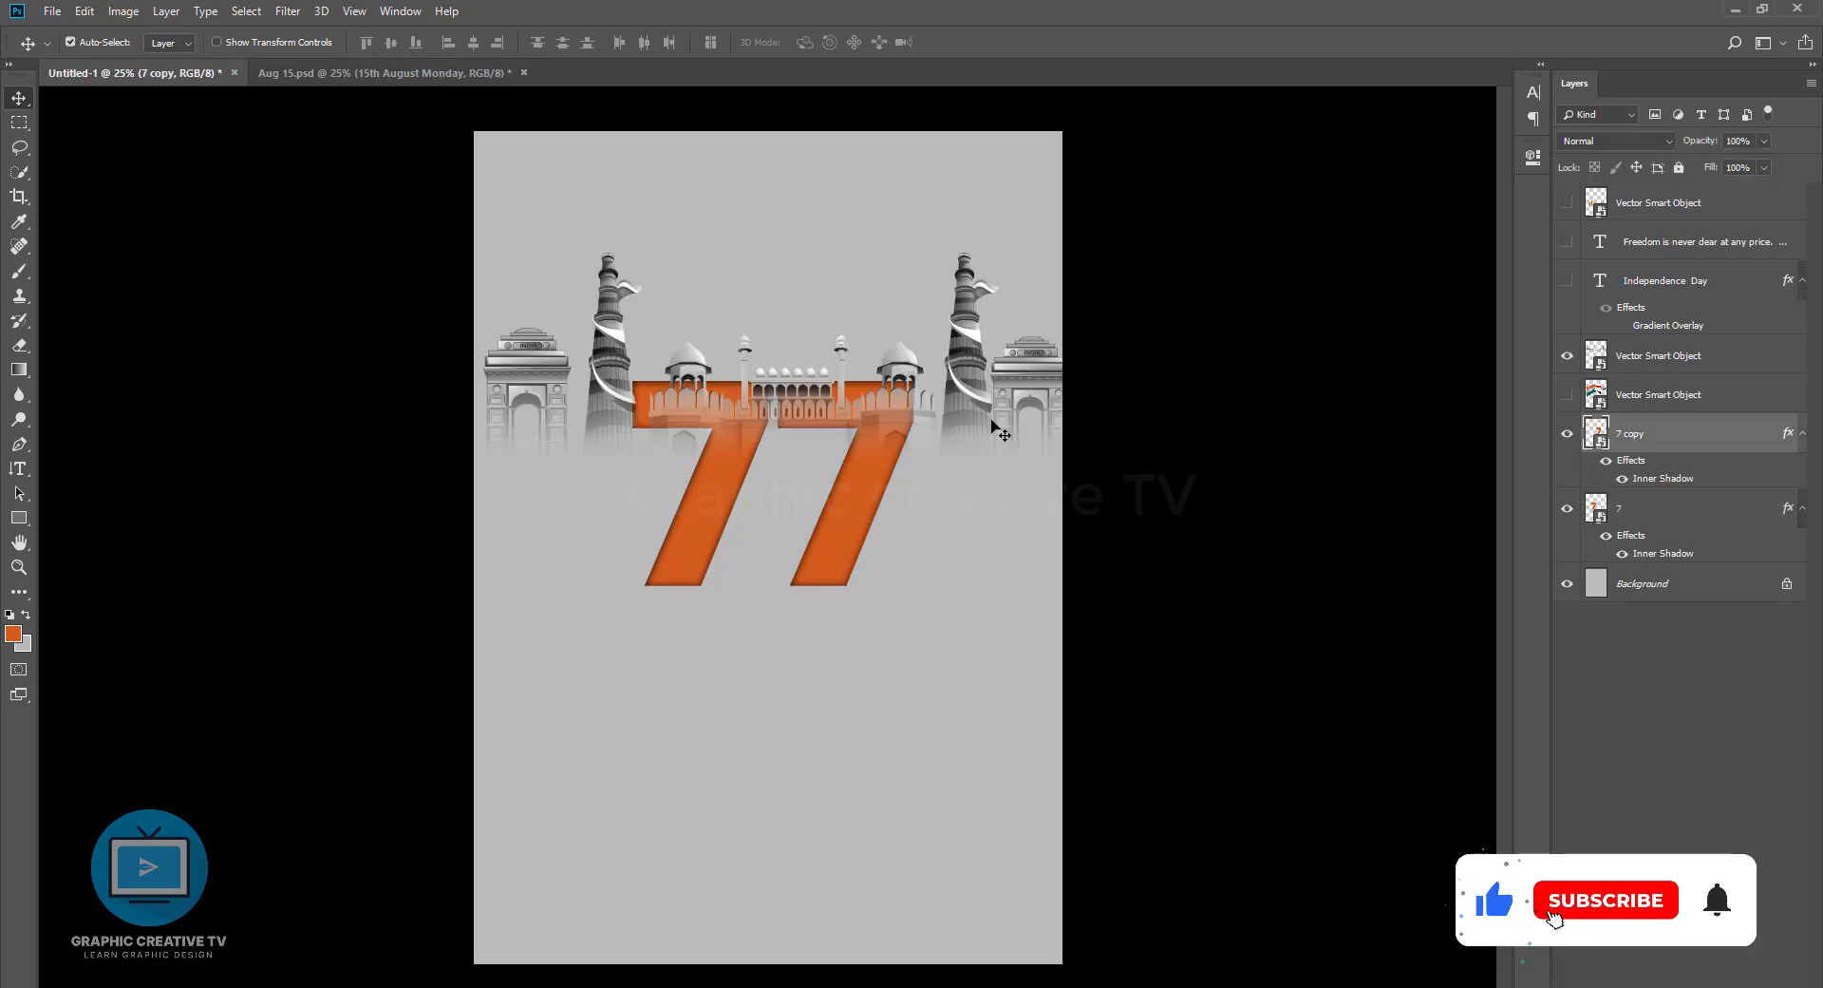
left_click_drag(993, 423, 983, 553)
key("ctrl+t")
left_click_drag(1070, 396, 901, 542)
key("Return")
left_click(895, 440)
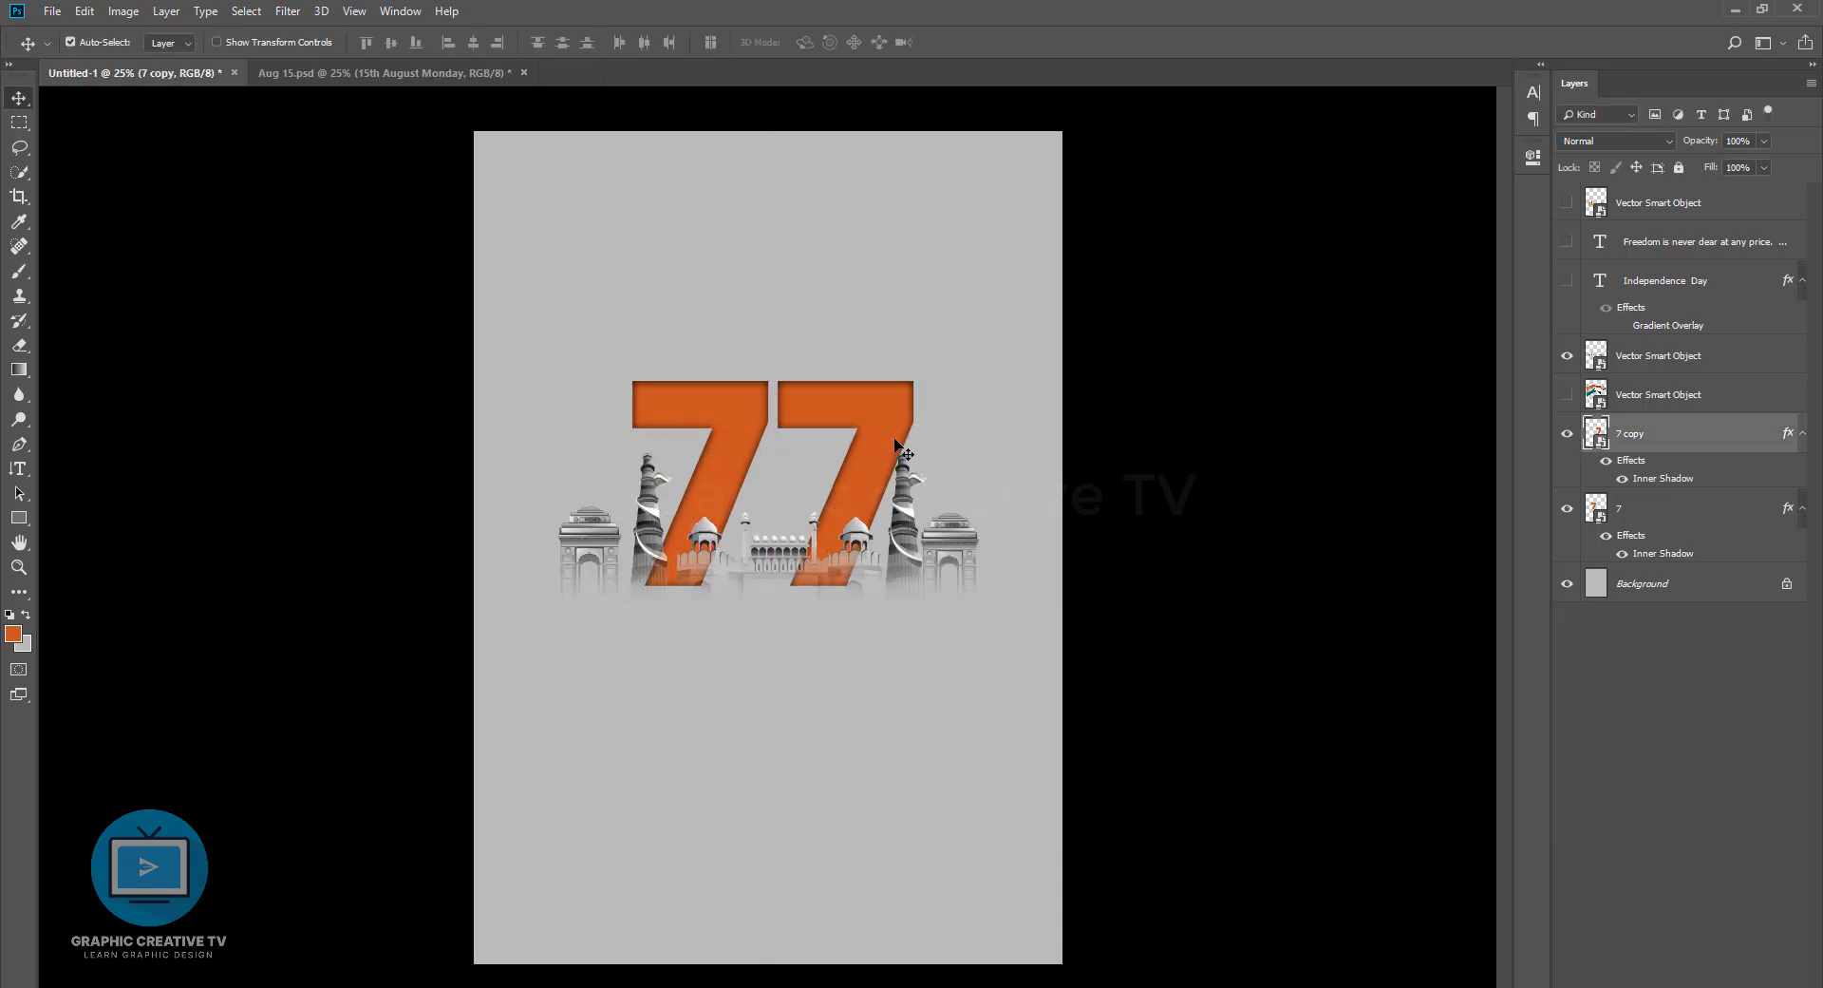
Hide the grey monuments artwork and show the coloured monuments, placed in front of the lower part of the 77
left_click(1657, 355)
left_click(1568, 355)
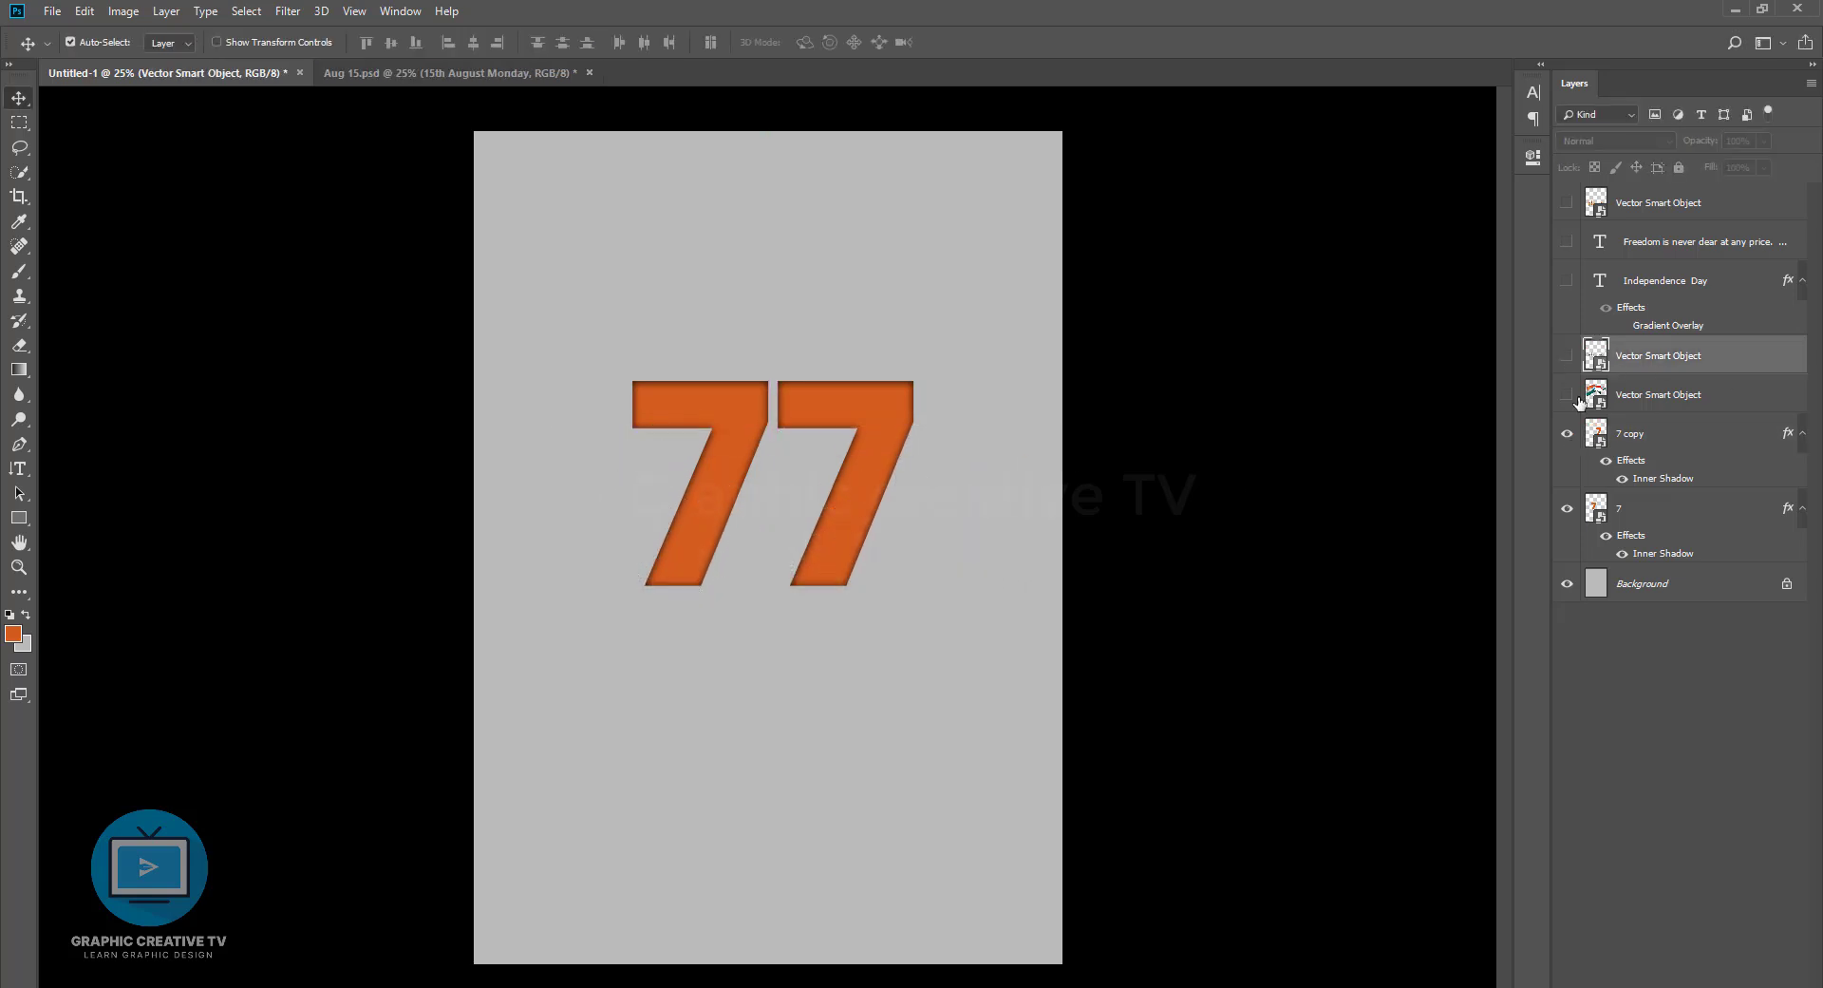
left_click(1568, 204)
left_click_drag(893, 593, 914, 598)
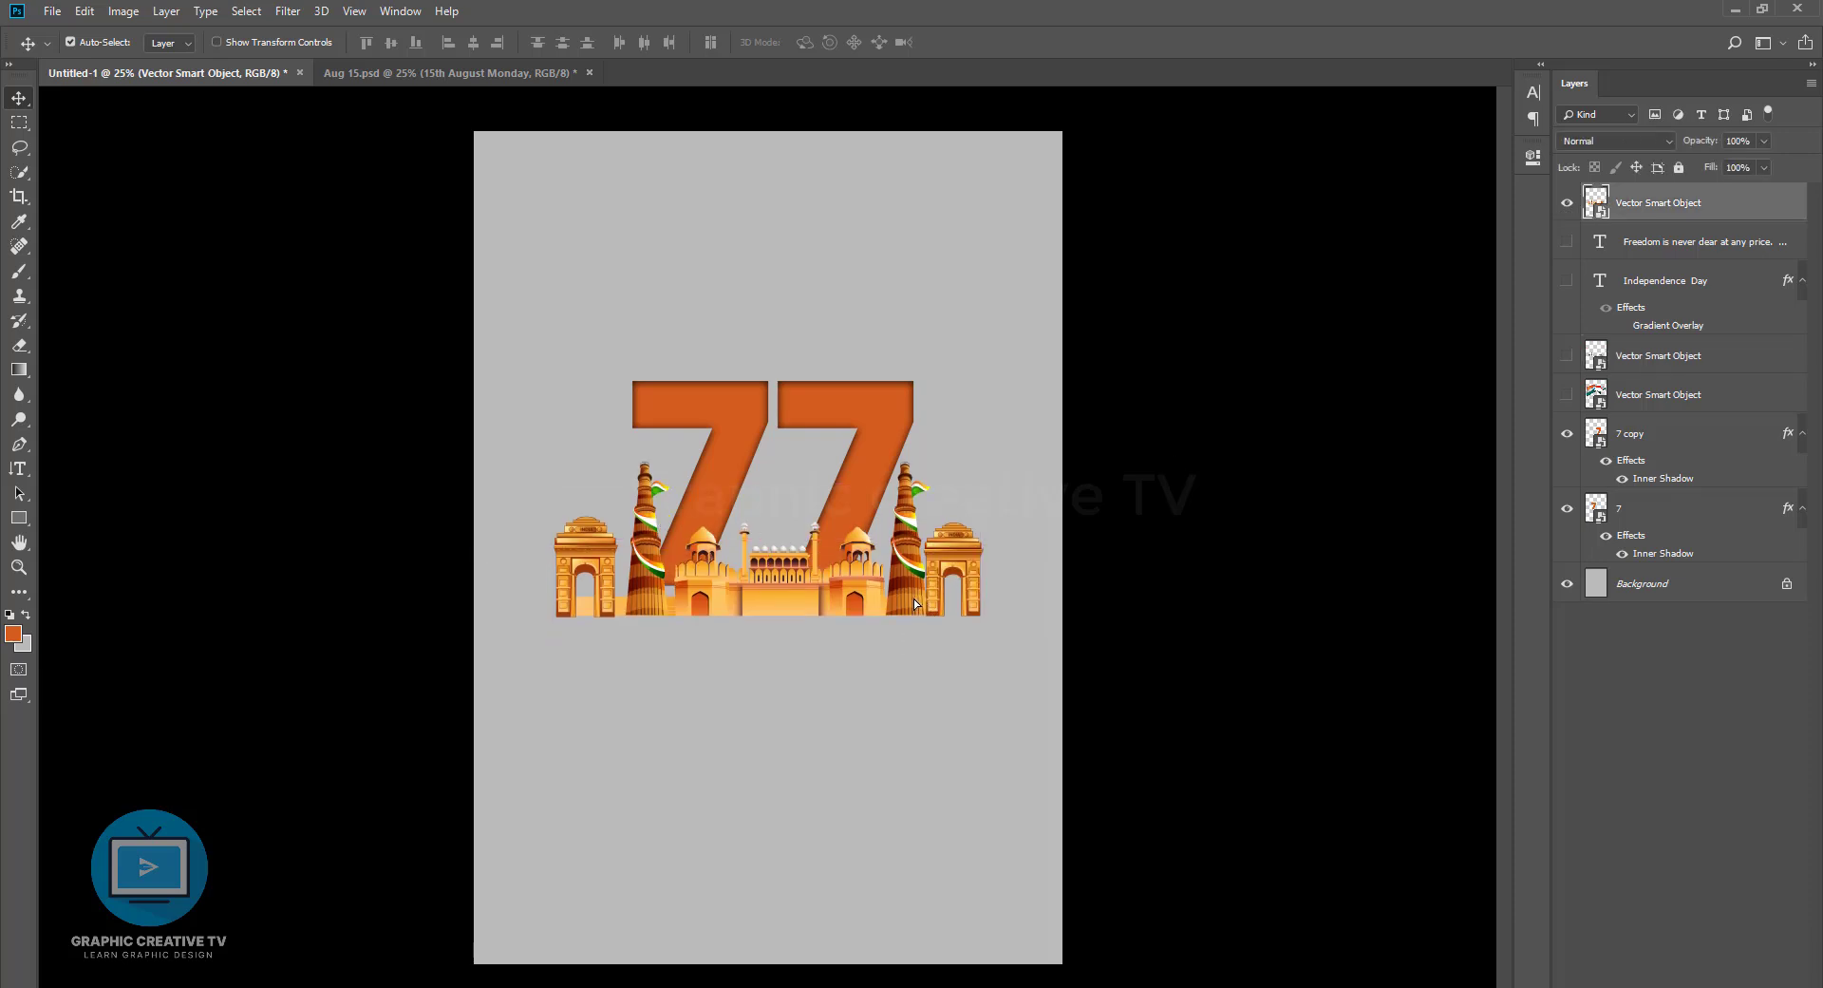
left_click(959, 596)
left_click(914, 560)
left_click_drag(859, 463, 789, 484)
left_click(737, 427, "shift")
left_click(845, 488)
key("ctrl+z")
key("ctrl+z")
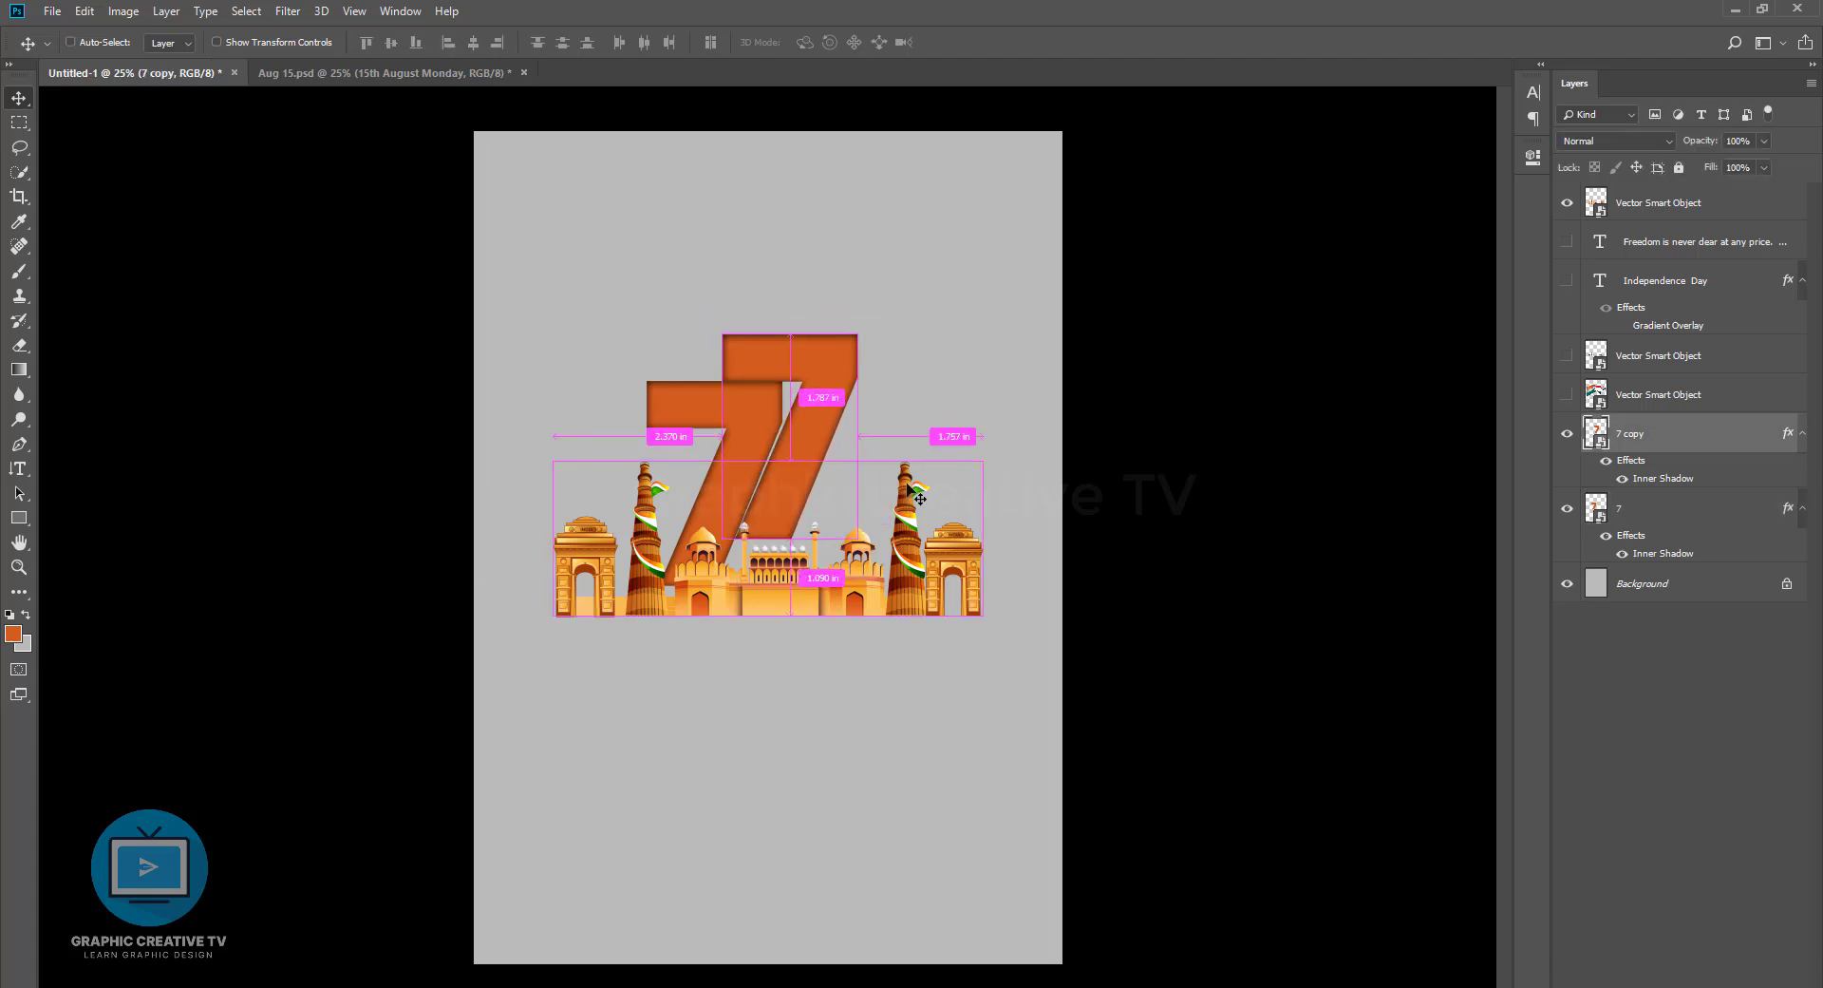
key("ctrl+alt+z")
key("ctrl+alt+z")
key("ctrl+alt+z")
key("ctrl+alt+z")
Move the coloured monuments up so their bottom edge lines up with the base of the 77
left_click_drag(907, 602, 901, 552)
key("Down")
key("Down")
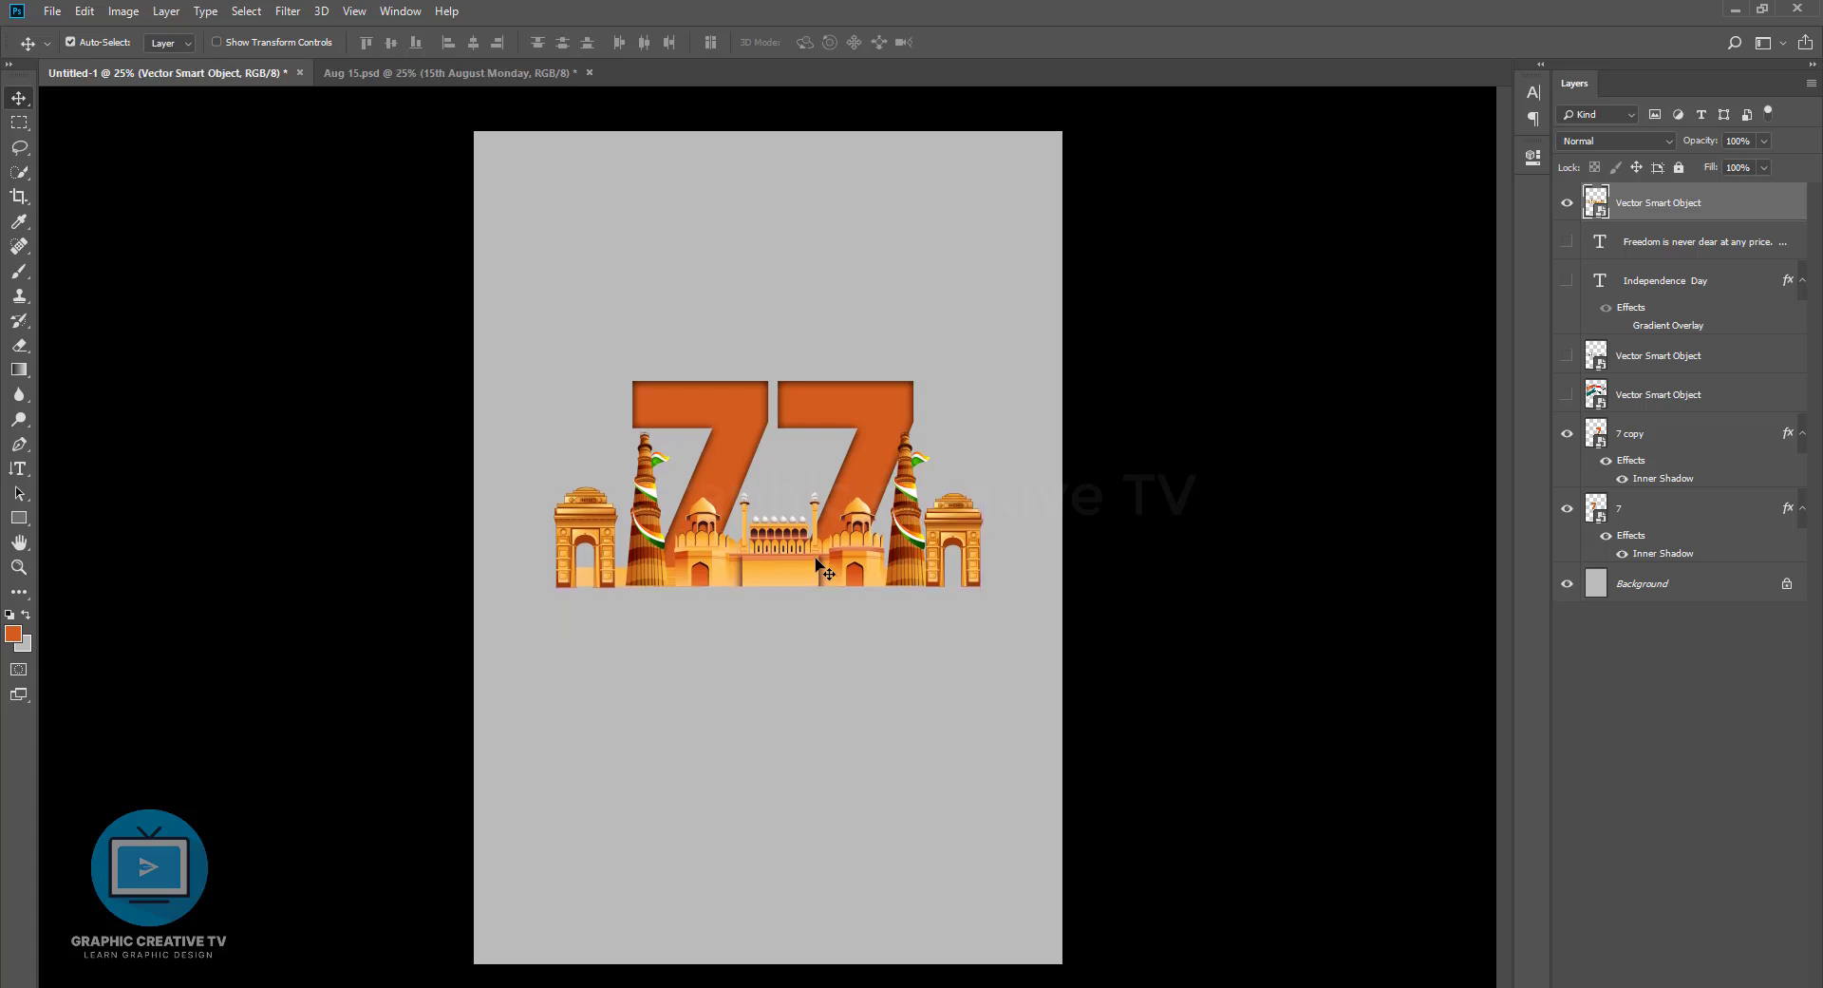
left_click(869, 444)
left_click(1232, 501)
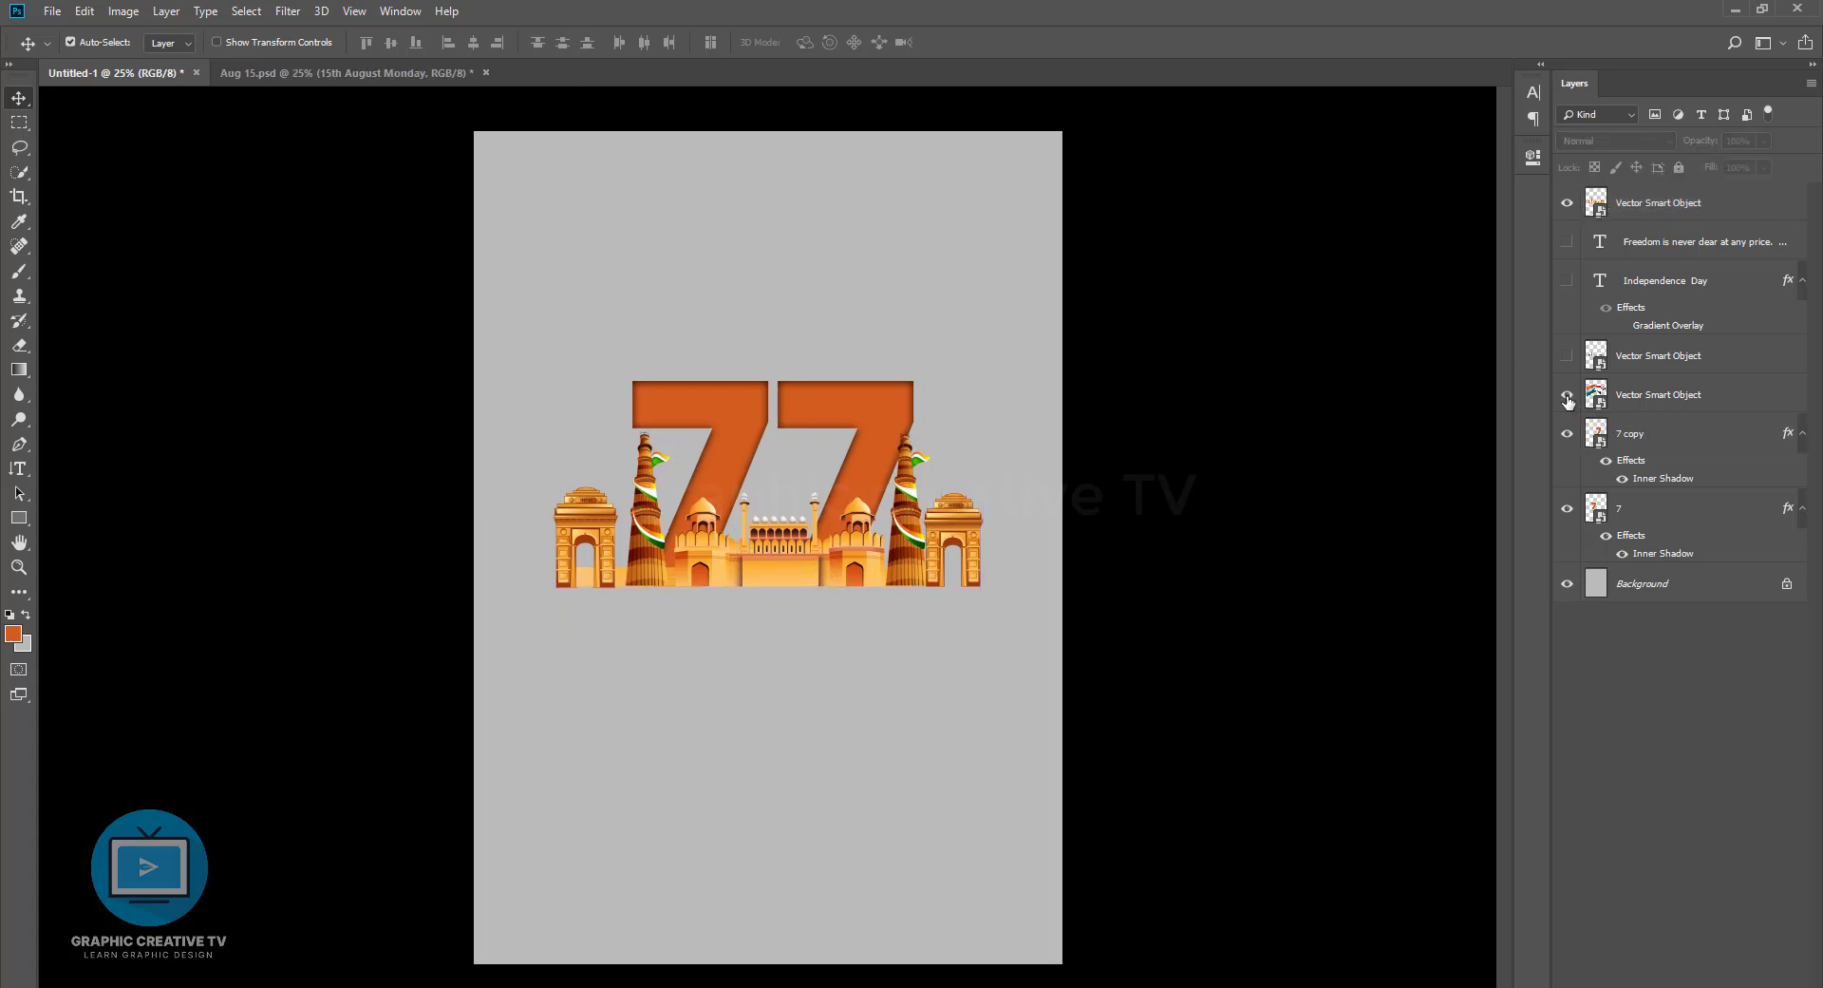
Show the Indian flag artwork and scale it down to fit over the middle of the 77
left_click_drag(772, 429, 898, 307)
key("ctrl+t")
left_click_drag(1170, 153, 867, 420)
key("Return")
key("ctrl+t")
key("Return")
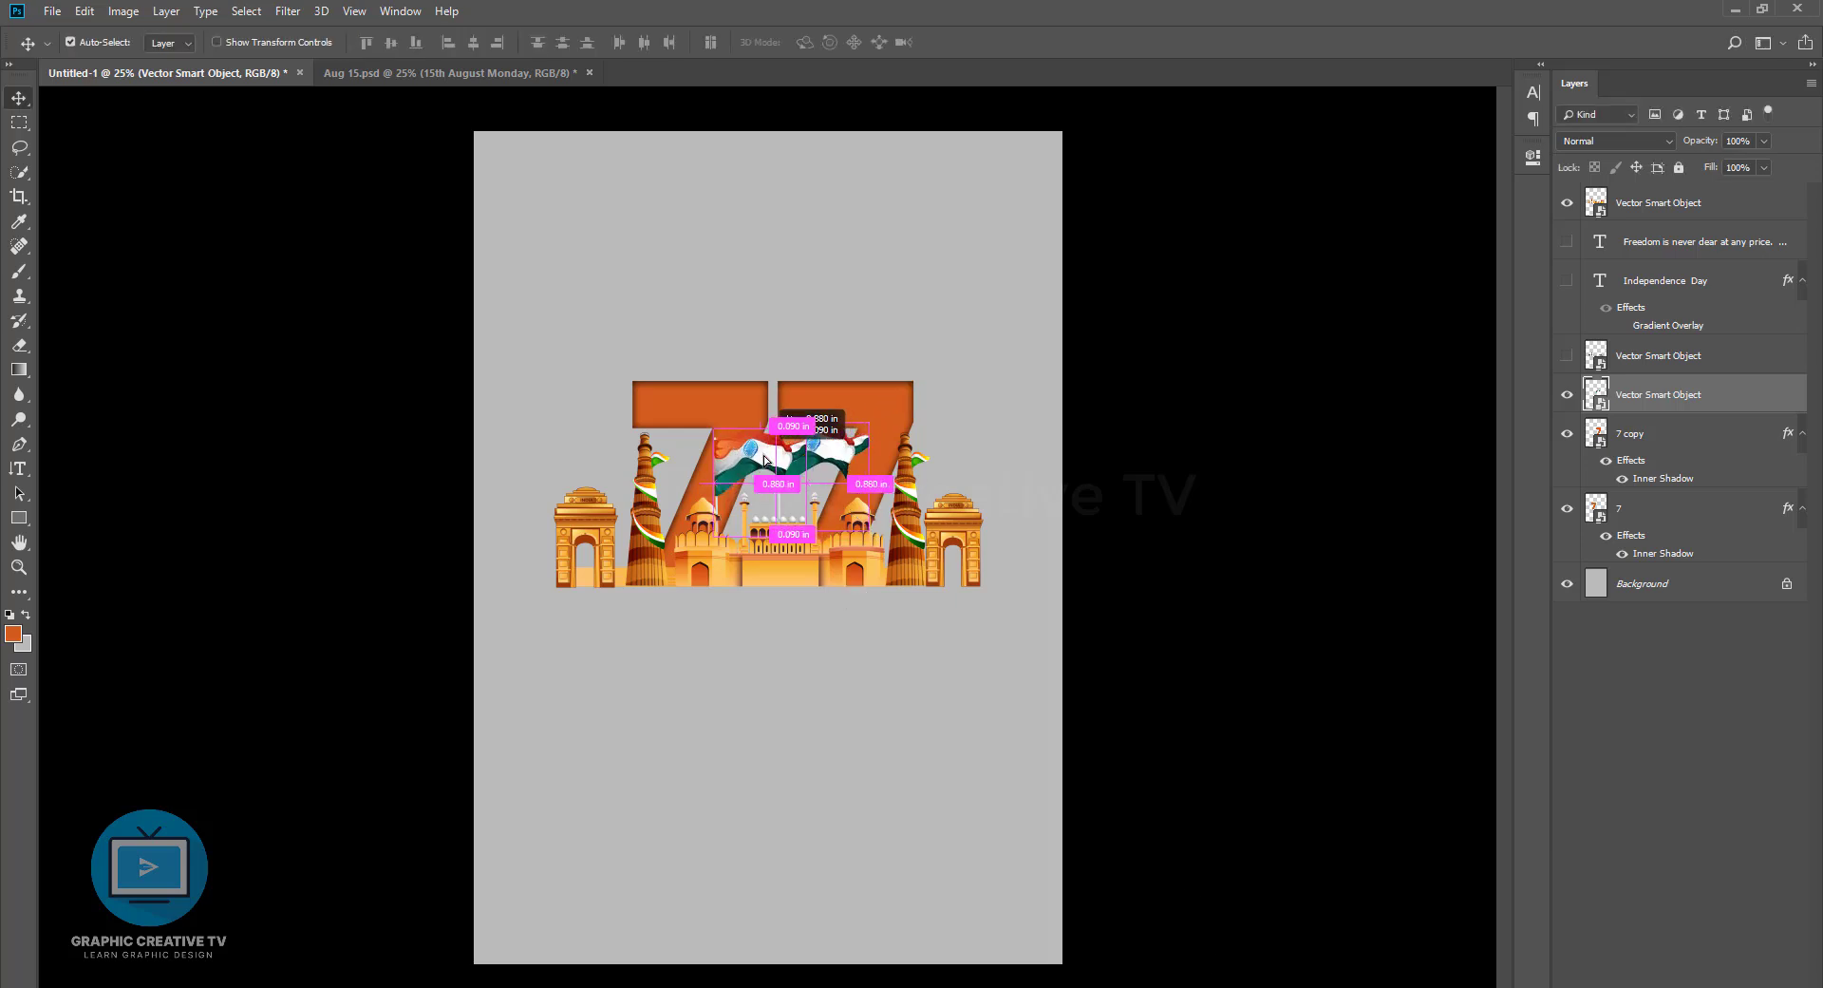
Position the large flag above the central fort and place a smaller duplicate on the left dome
mouse_move(764, 454)
left_mouse_down()
mouse_move(748, 440)
mouse_move(768, 439)
left_mouse_up()
key("ctrl+t")
left_click_drag(755, 456, 733, 470)
key("Return")
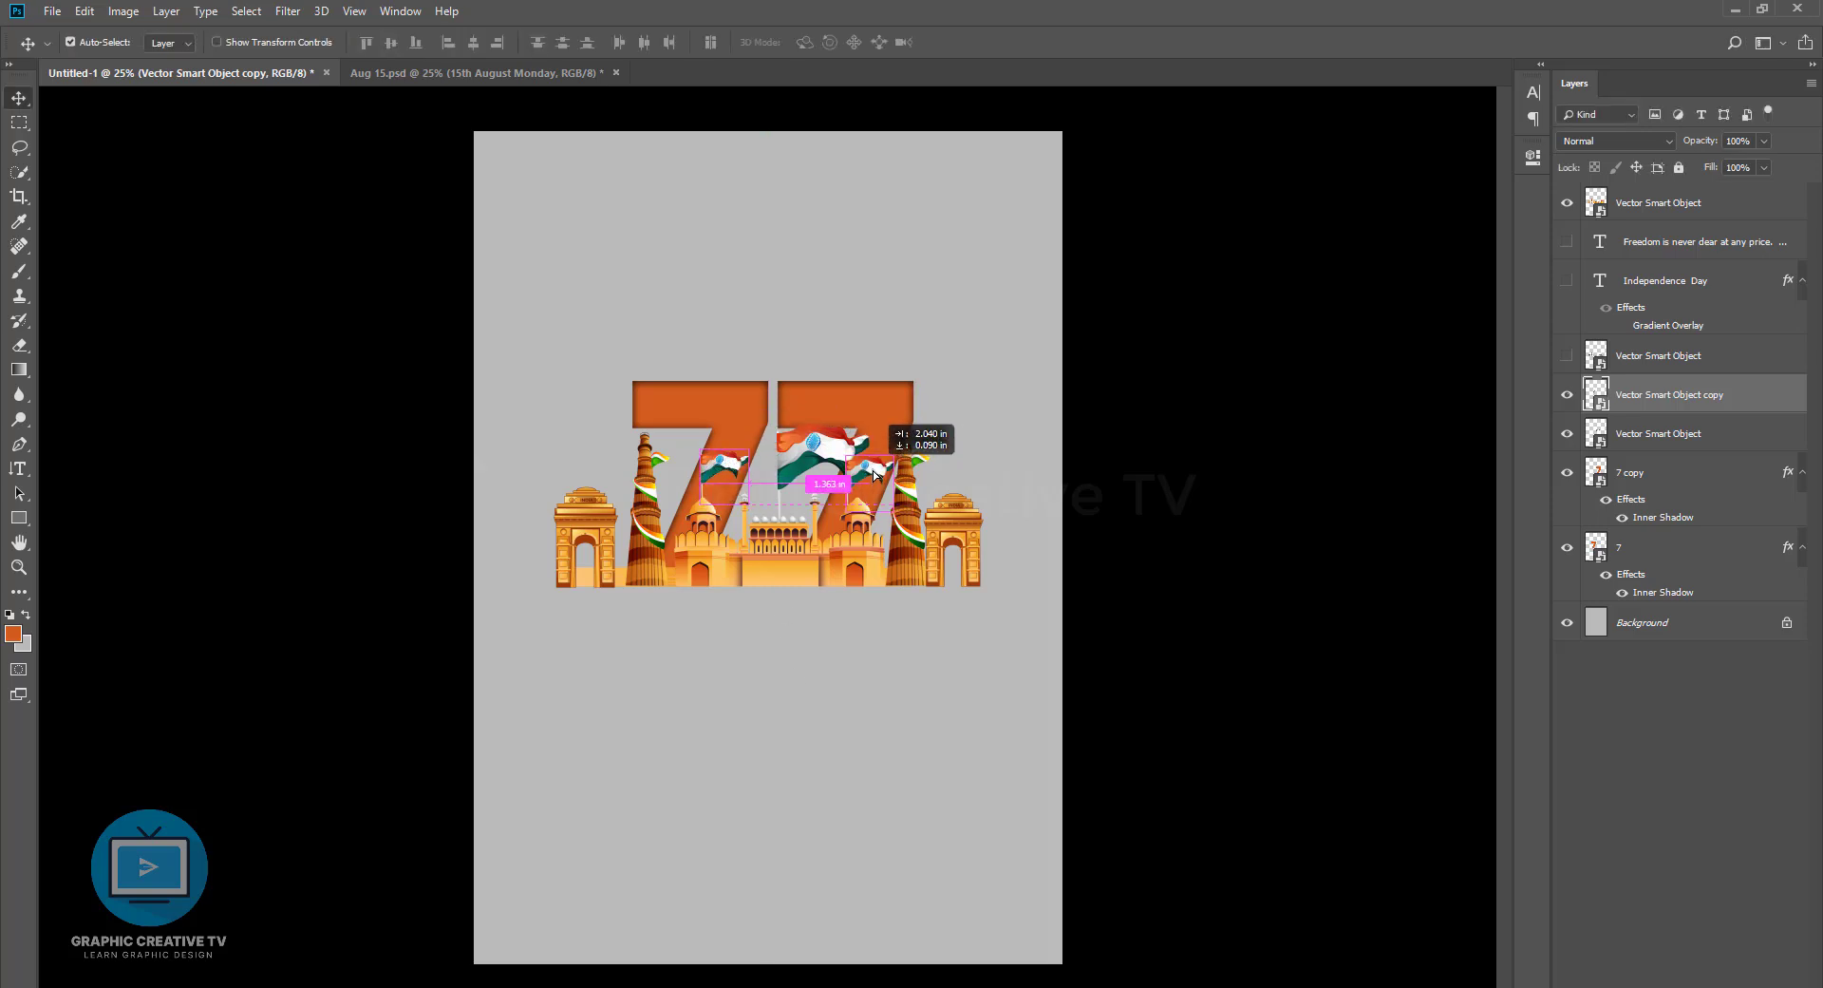
Duplicate the small flag onto the right dome and above both outer gates
left_click_drag(881, 467, 881, 467)
left_click_drag(882, 467, 602, 462)
key("ctrl+t")
key("Return")
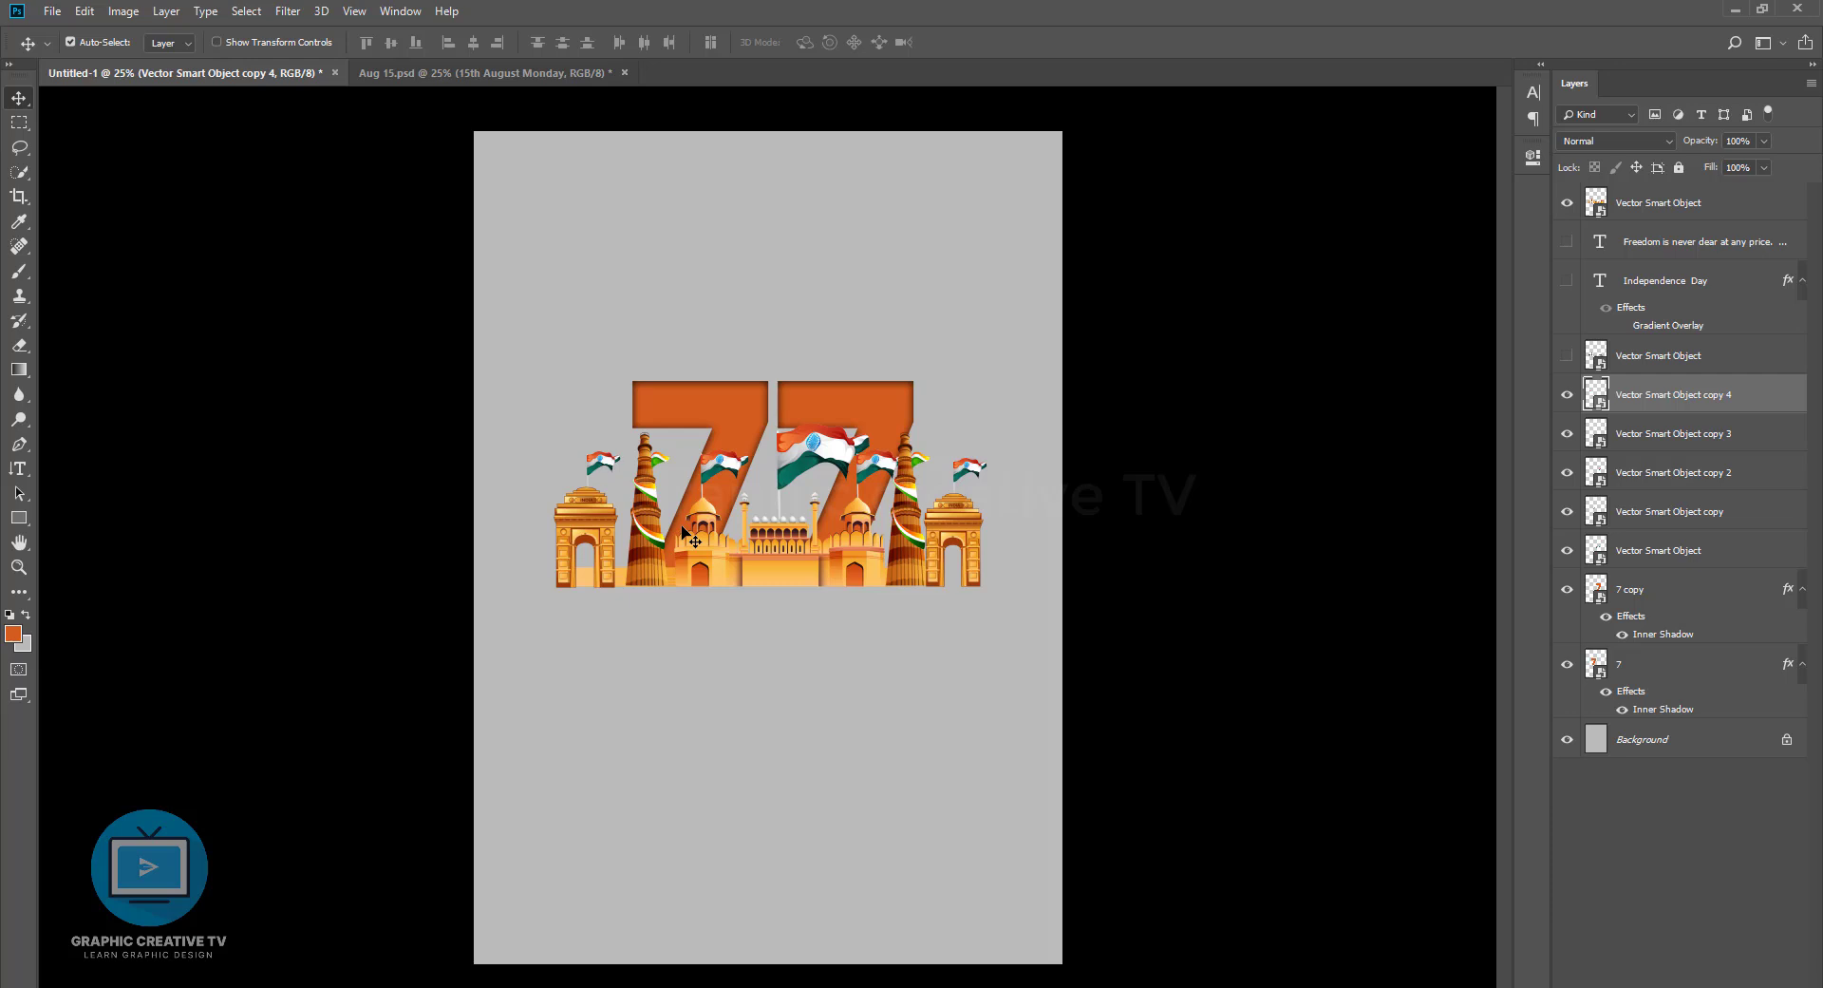
left_click(795, 457)
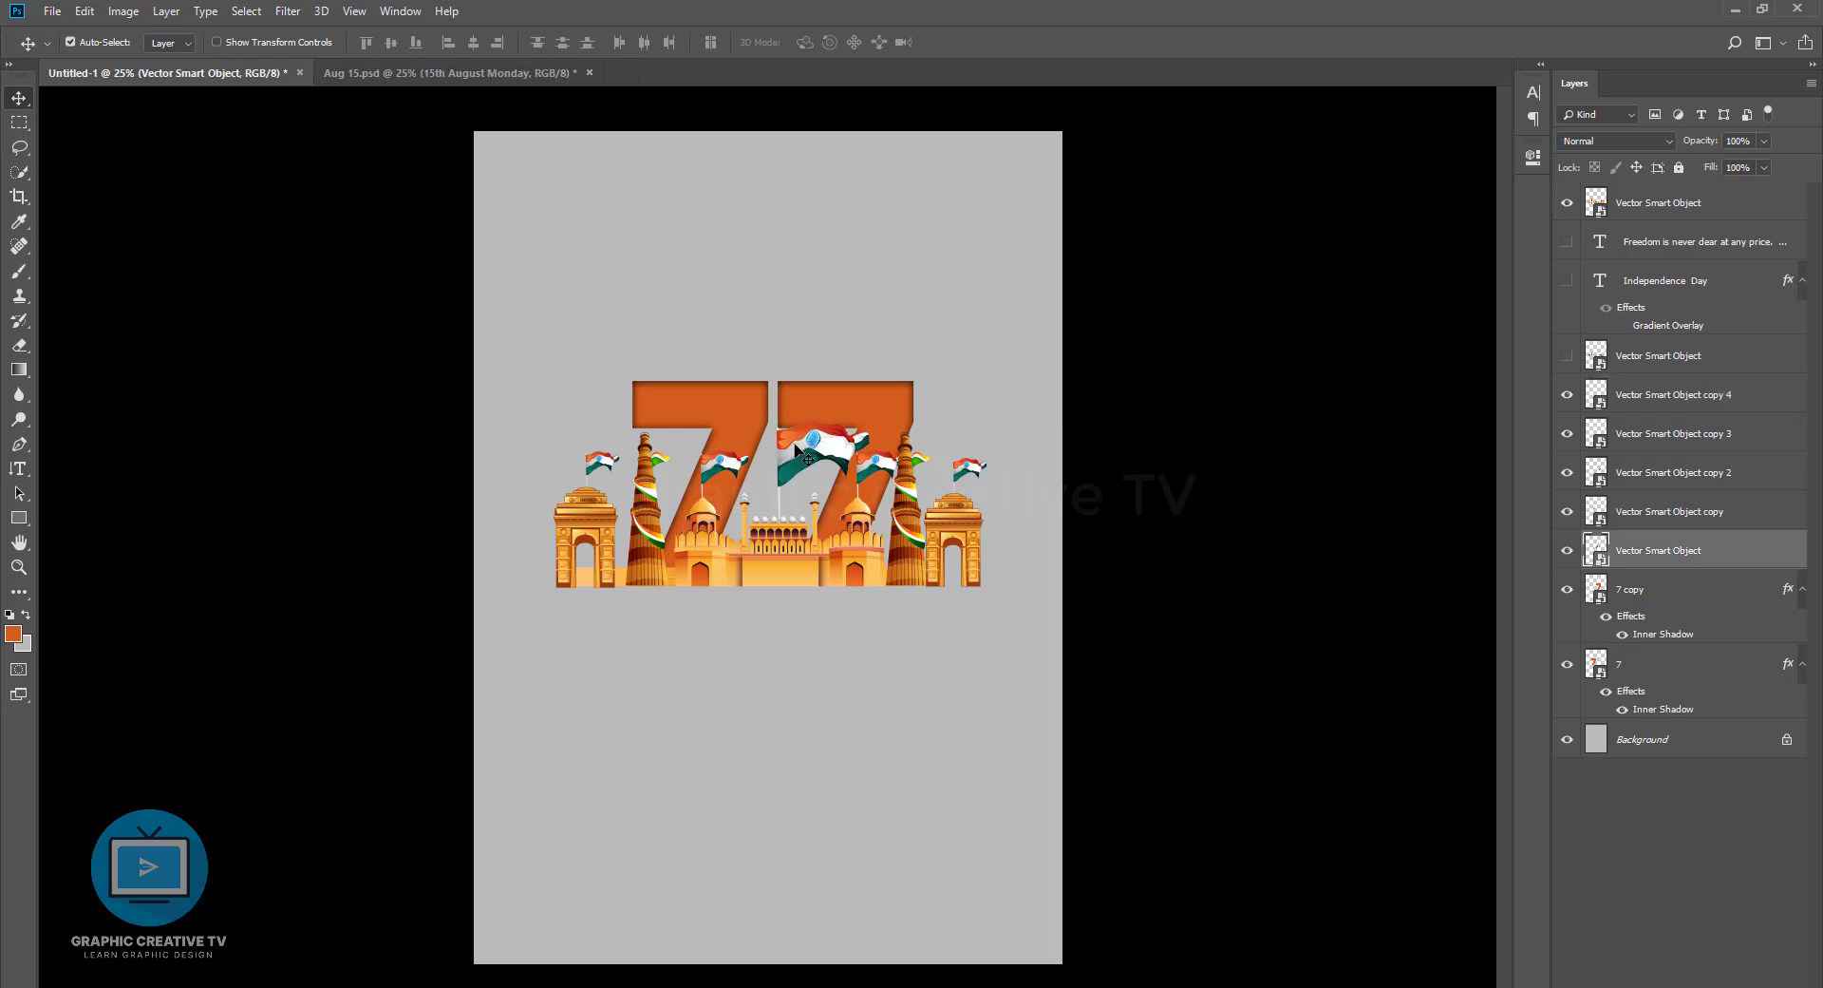
left_click(853, 392)
left_click(1125, 577)
left_click(858, 578)
left_click(1167, 577)
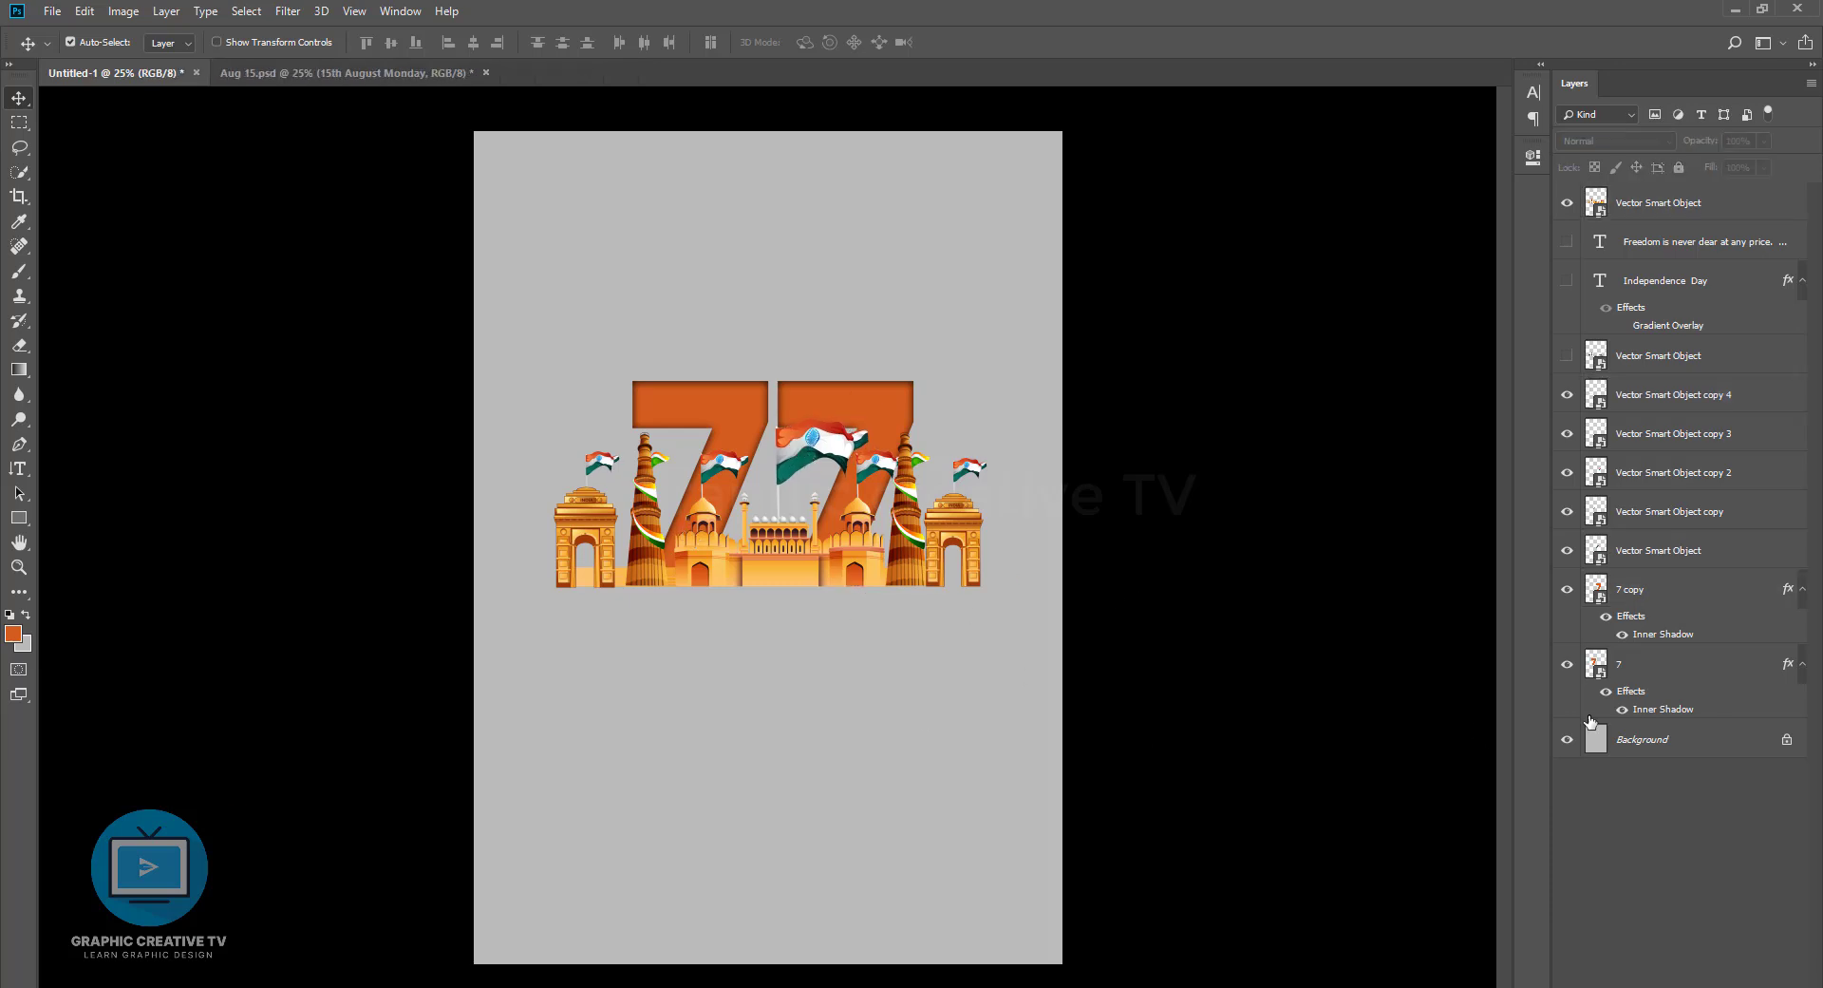
Unlock the Background layer and add a Gradient Overlay effect to it
left_click(1695, 740)
left_click(18, 378)
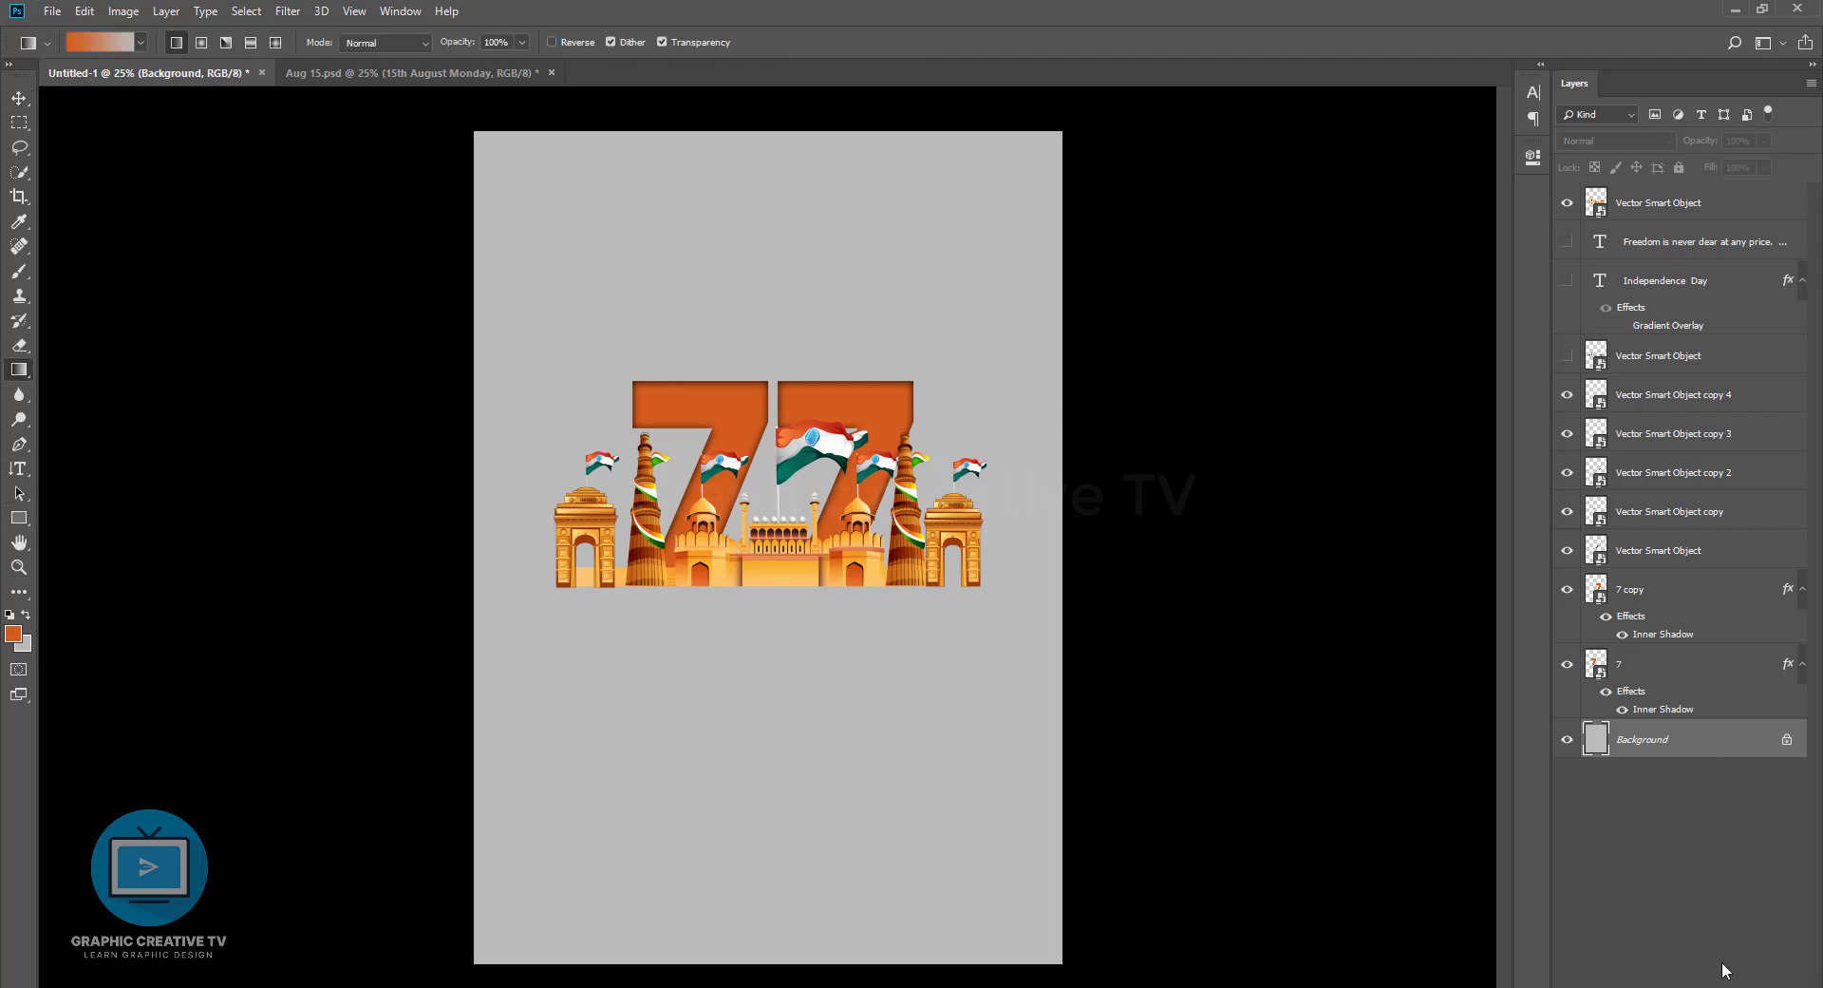
left_click(1787, 740)
left_click(1650, 983)
left_click(1688, 952)
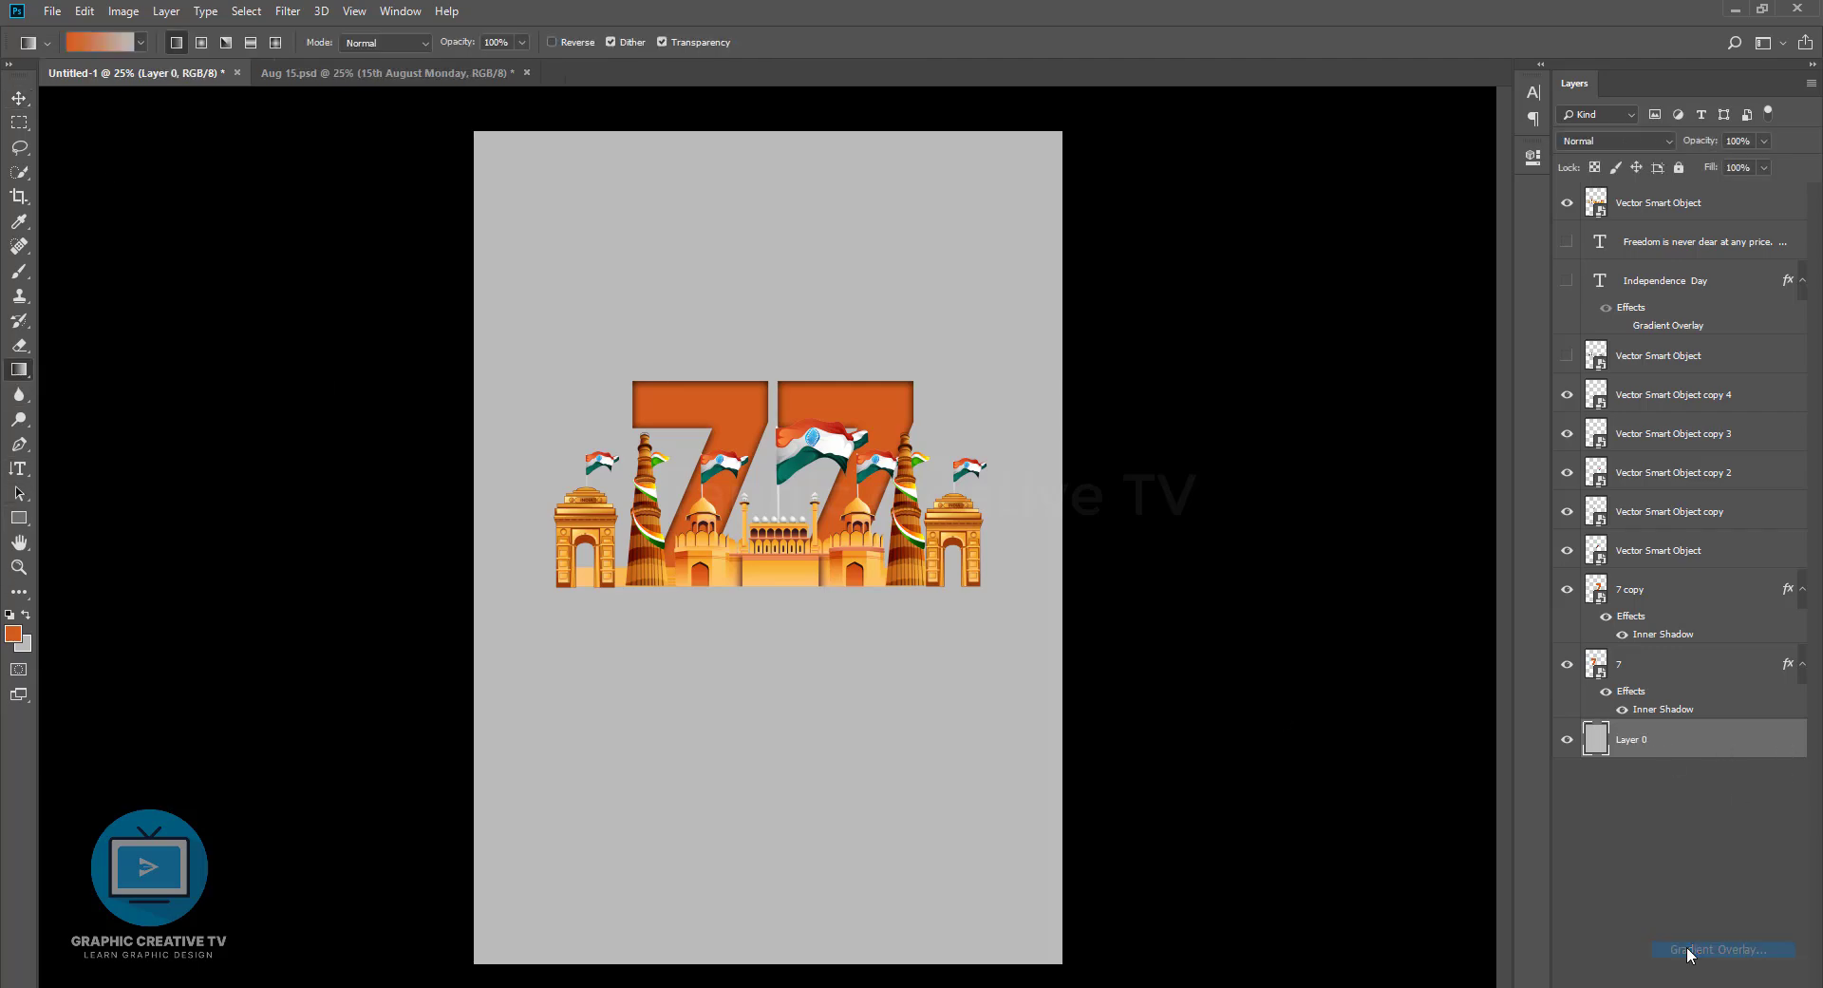
Edit the background's overlay gradient to run from a white stop to a grey stop
left_click(1437, 283)
double_click(1145, 537)
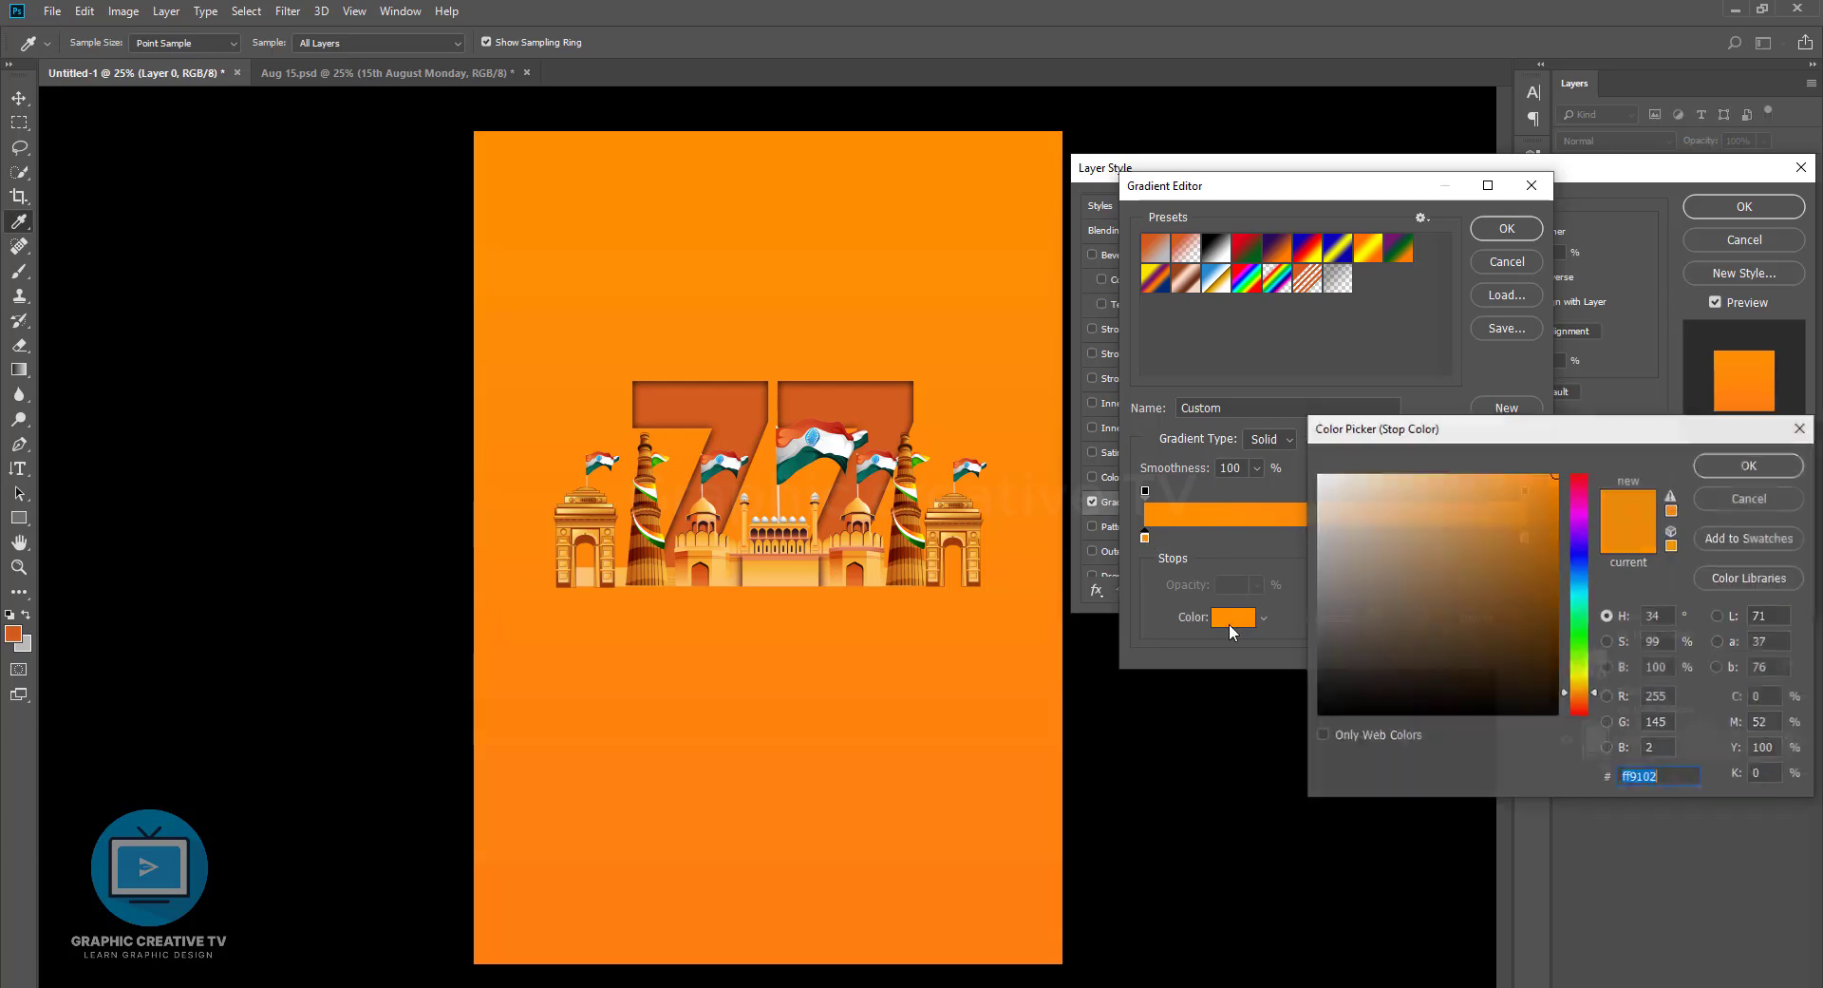
left_click(1322, 447)
left_click(1703, 478)
left_click(1234, 618)
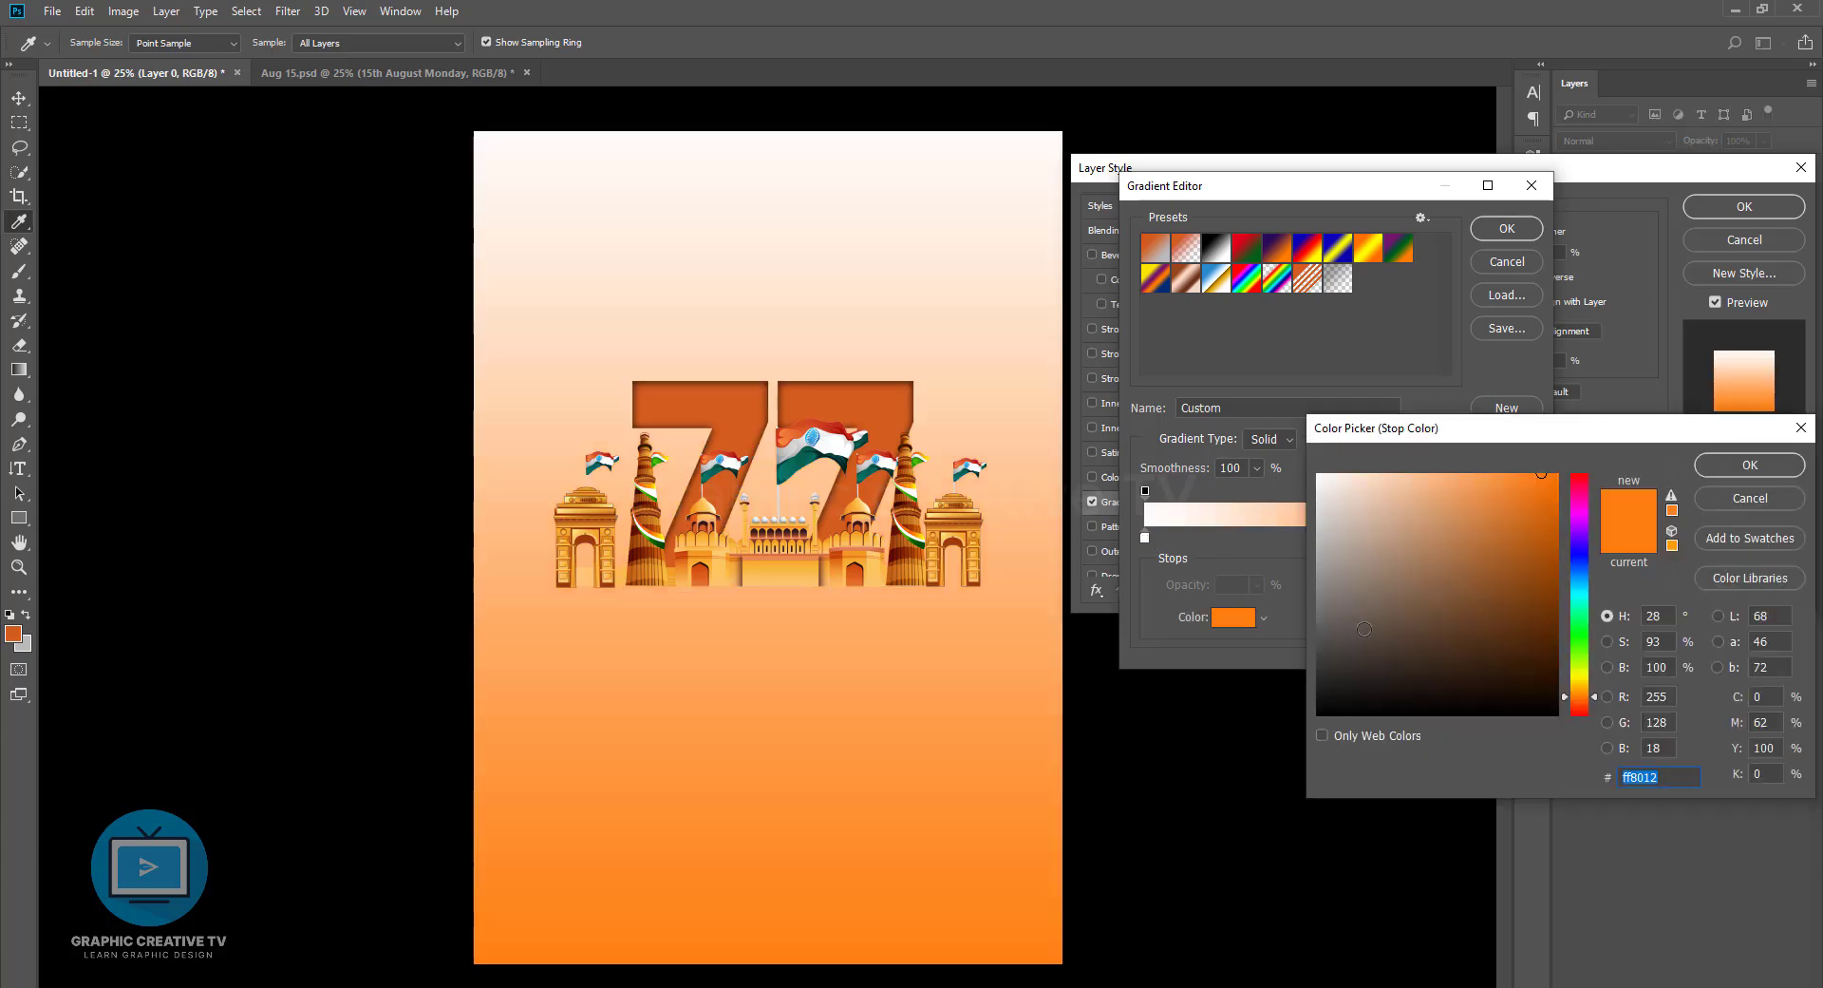
left_click(1319, 572)
left_click(1778, 463)
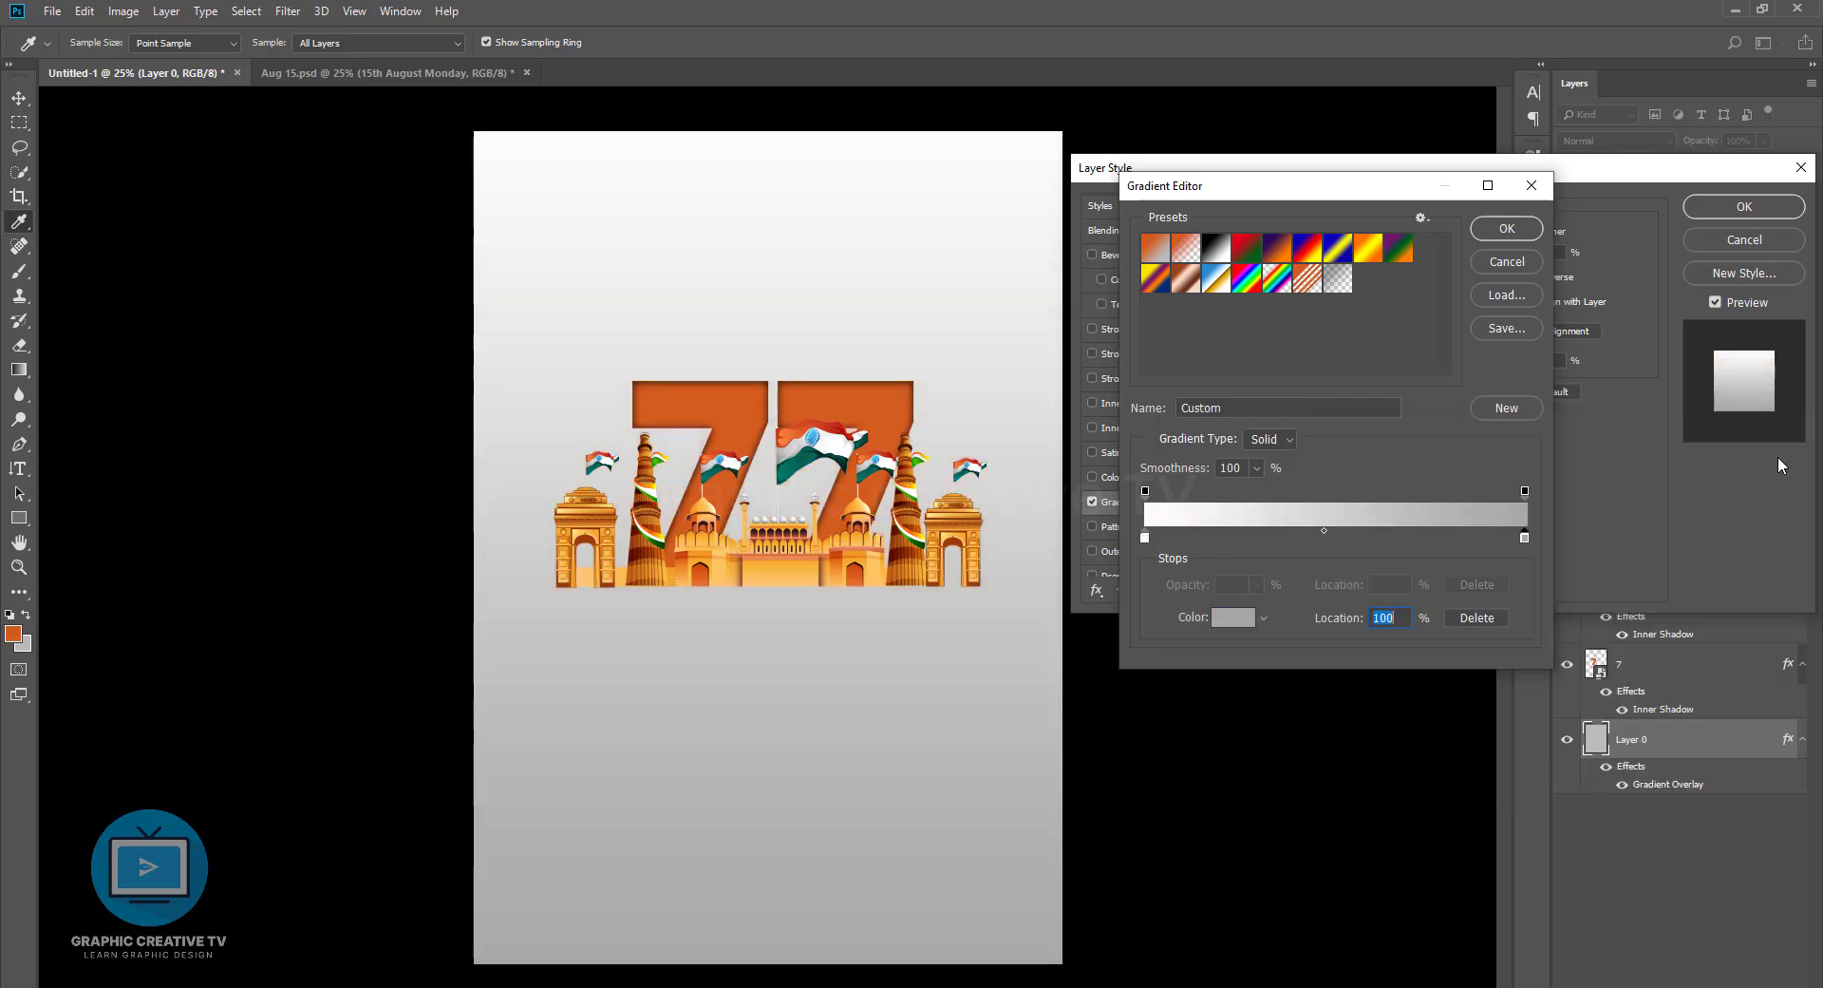
left_click(1508, 234)
Set the background's gradient overlay style to Radial, reduce its scale to about 91%, and apply the effect
left_click(1457, 302)
left_click(1424, 328)
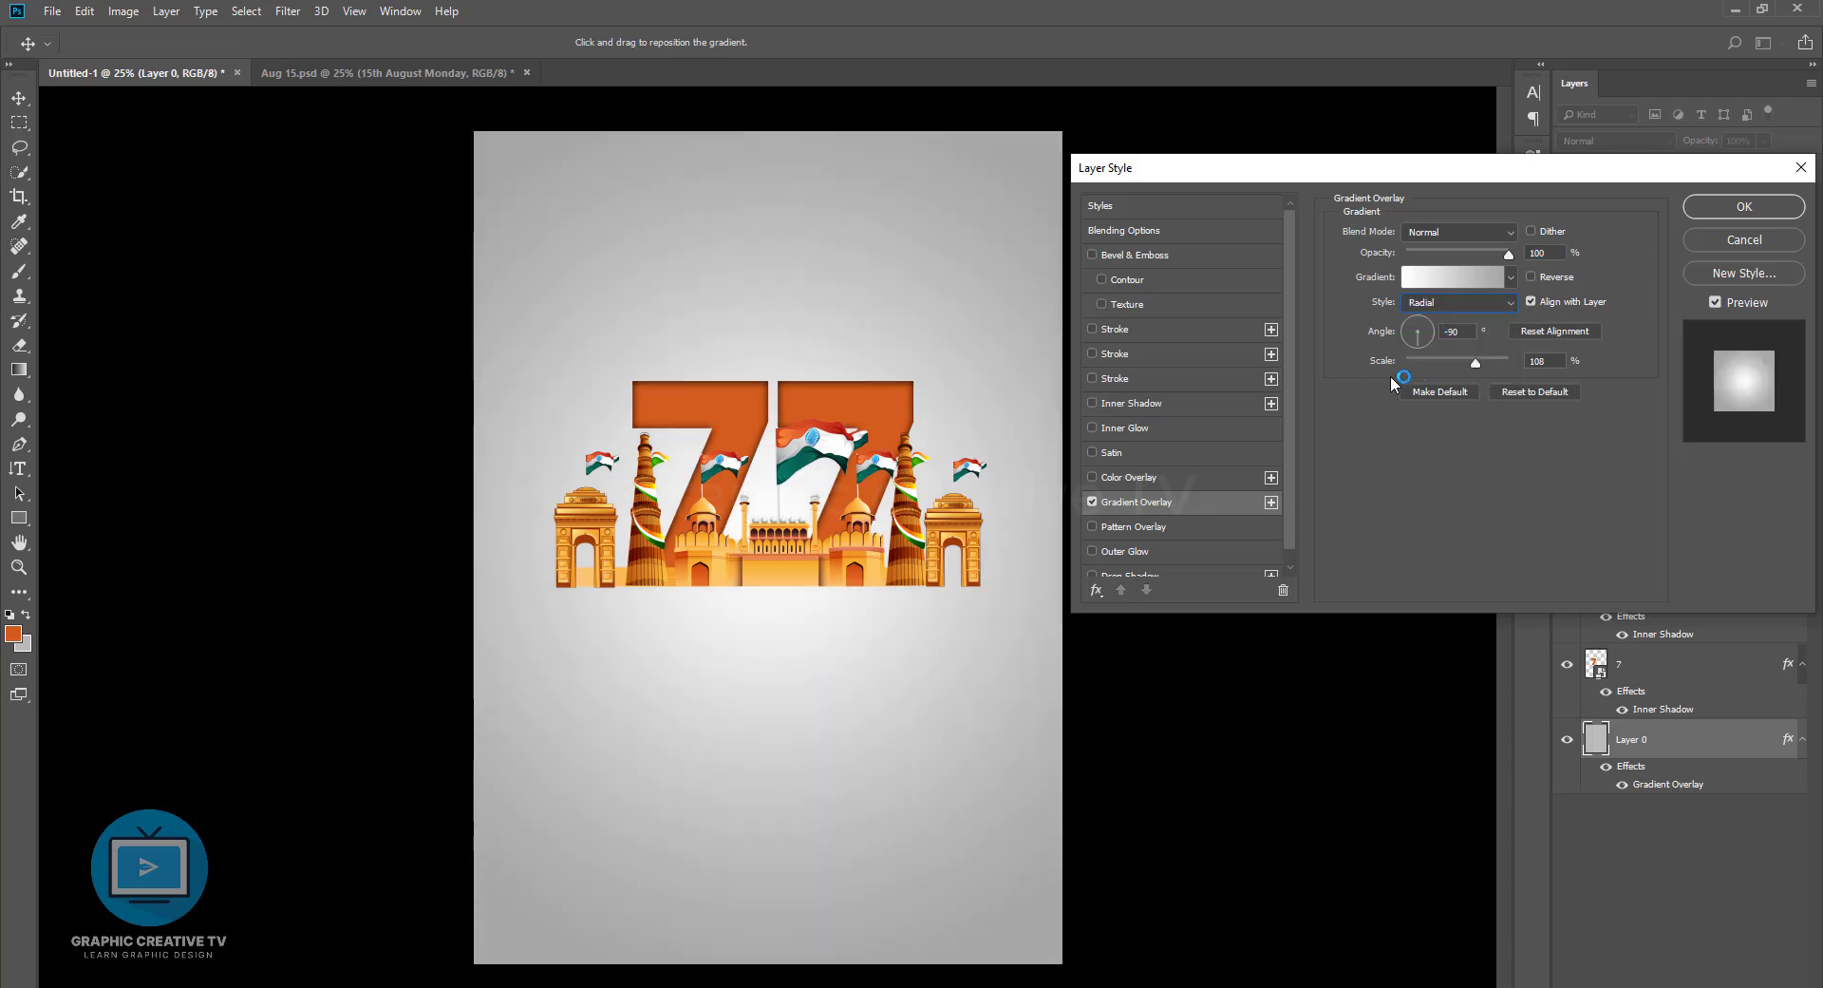
left_click_drag(1474, 361, 1451, 285)
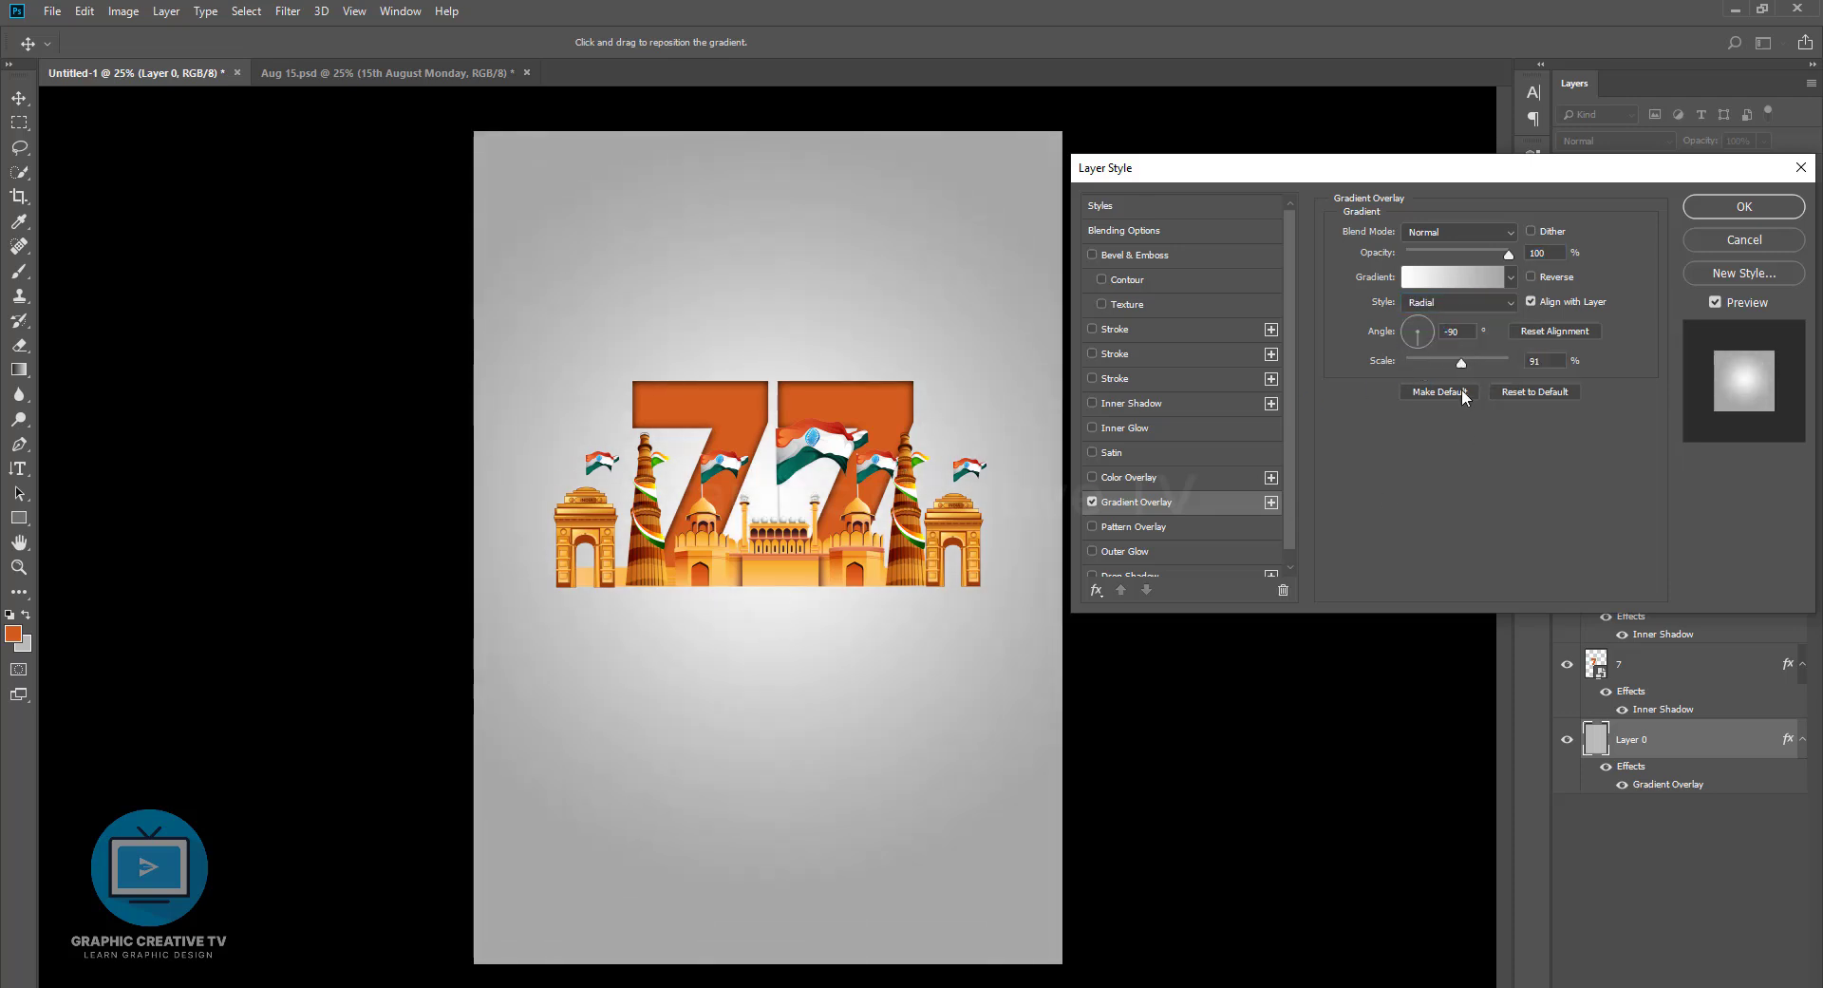
left_click(1744, 206)
key("g")
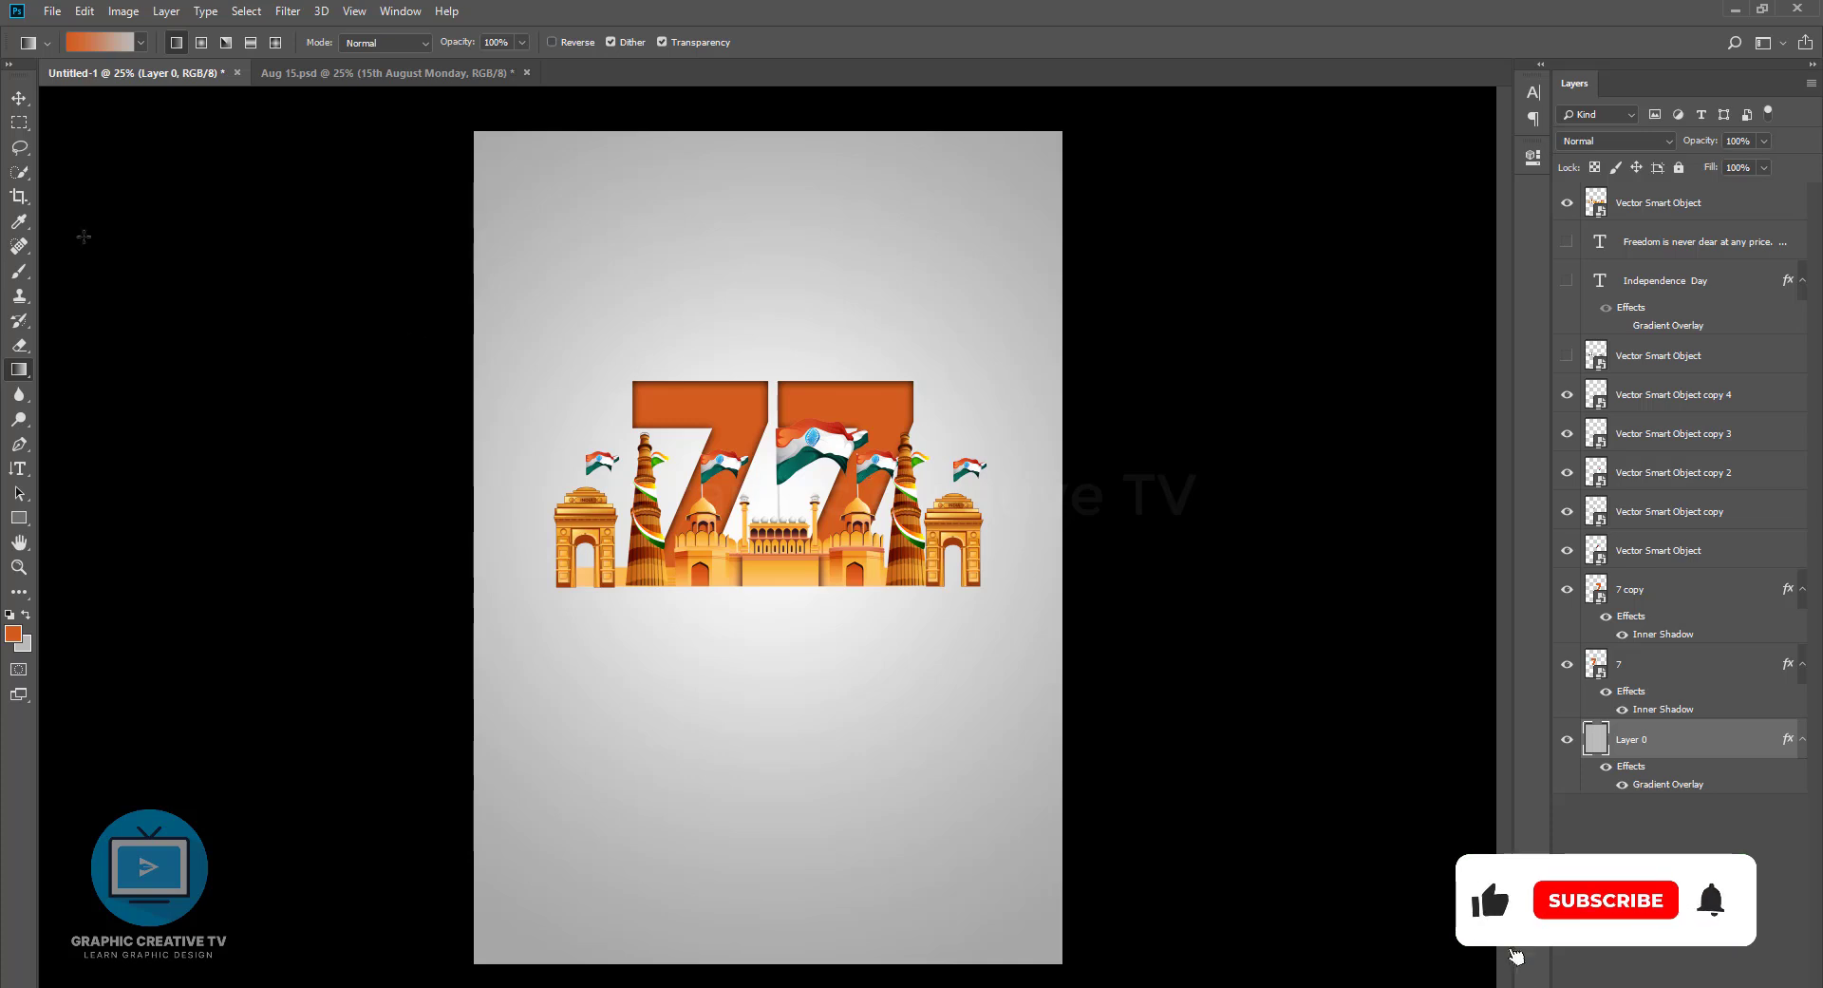
key("v")
left_click(722, 470)
key("ctrl+t")
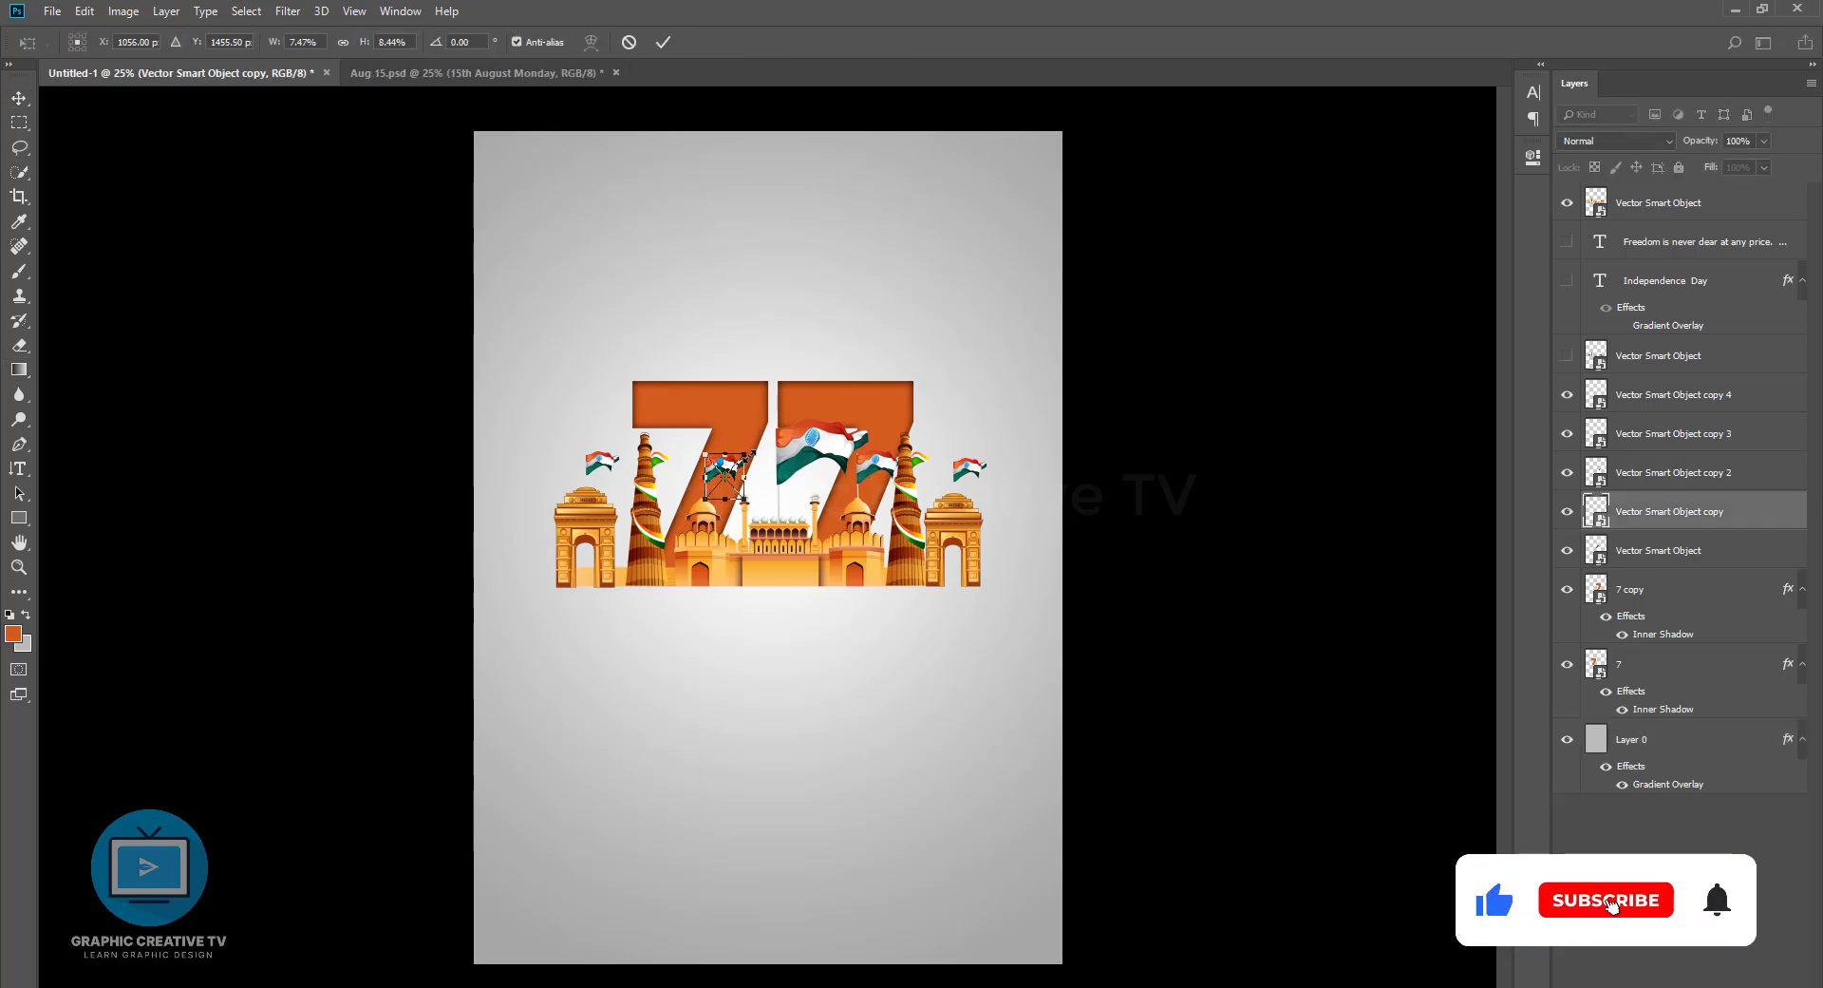
key("Return")
Enlarge the two 7 digits together so they stand wider and taller behind the monuments
left_click(1671, 589)
left_click(1671, 664, "shift")
key("ctrl+t")
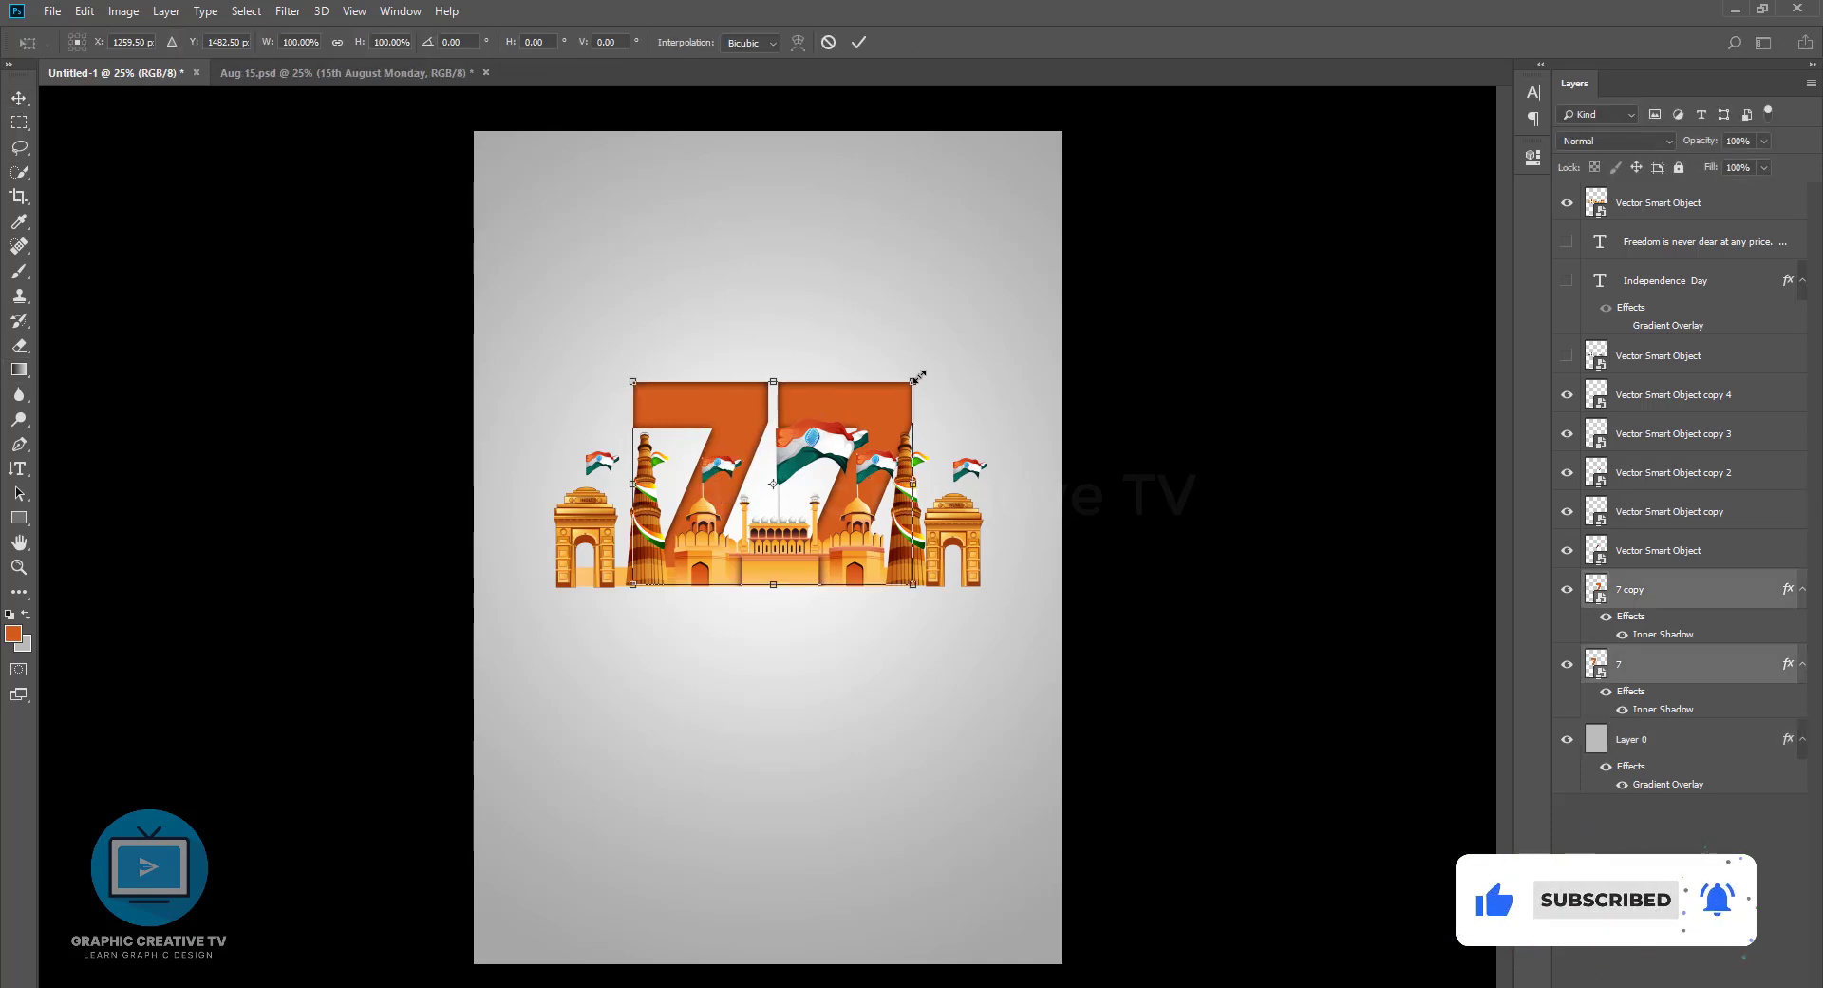
left_click_drag(917, 377, 965, 330)
key("Return")
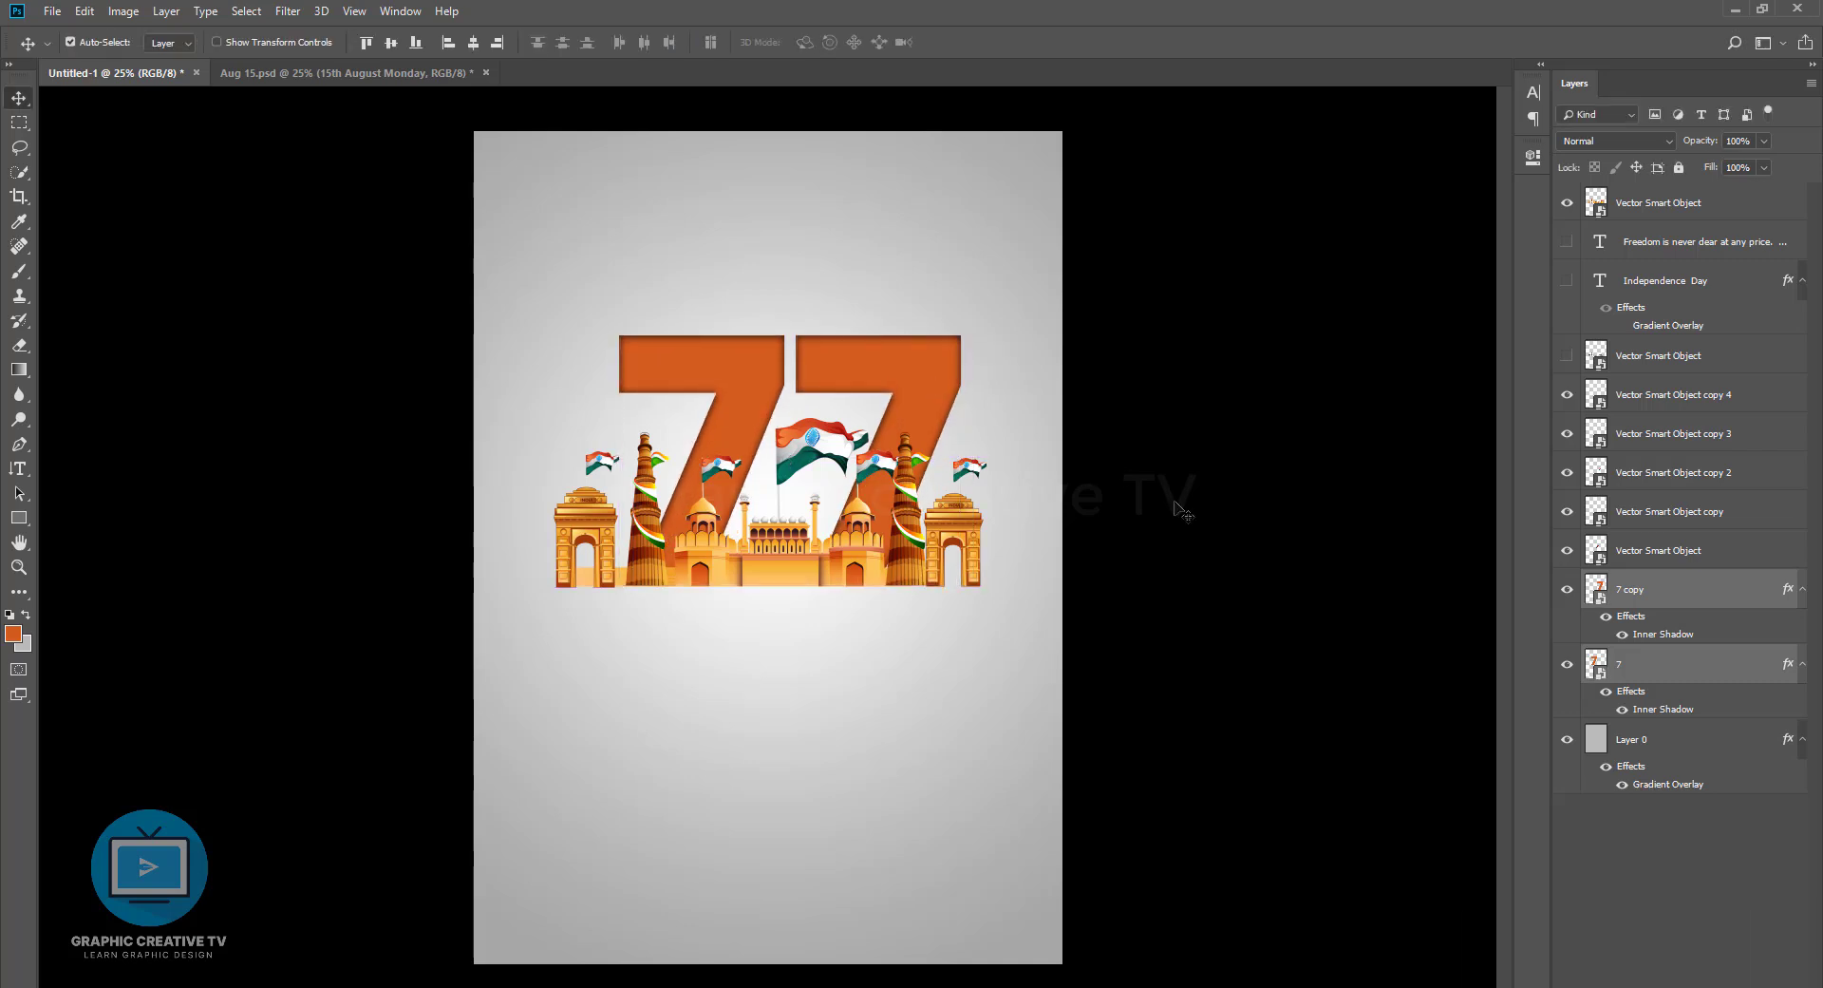
Select both digits, the monuments and all the flags and move them together slightly down the poster
left_click(1664, 511, "ctrl")
left_click(1660, 472, "ctrl")
left_click(1659, 433, "ctrl")
left_click(1655, 395, "ctrl")
left_click(1650, 205, "ctrl")
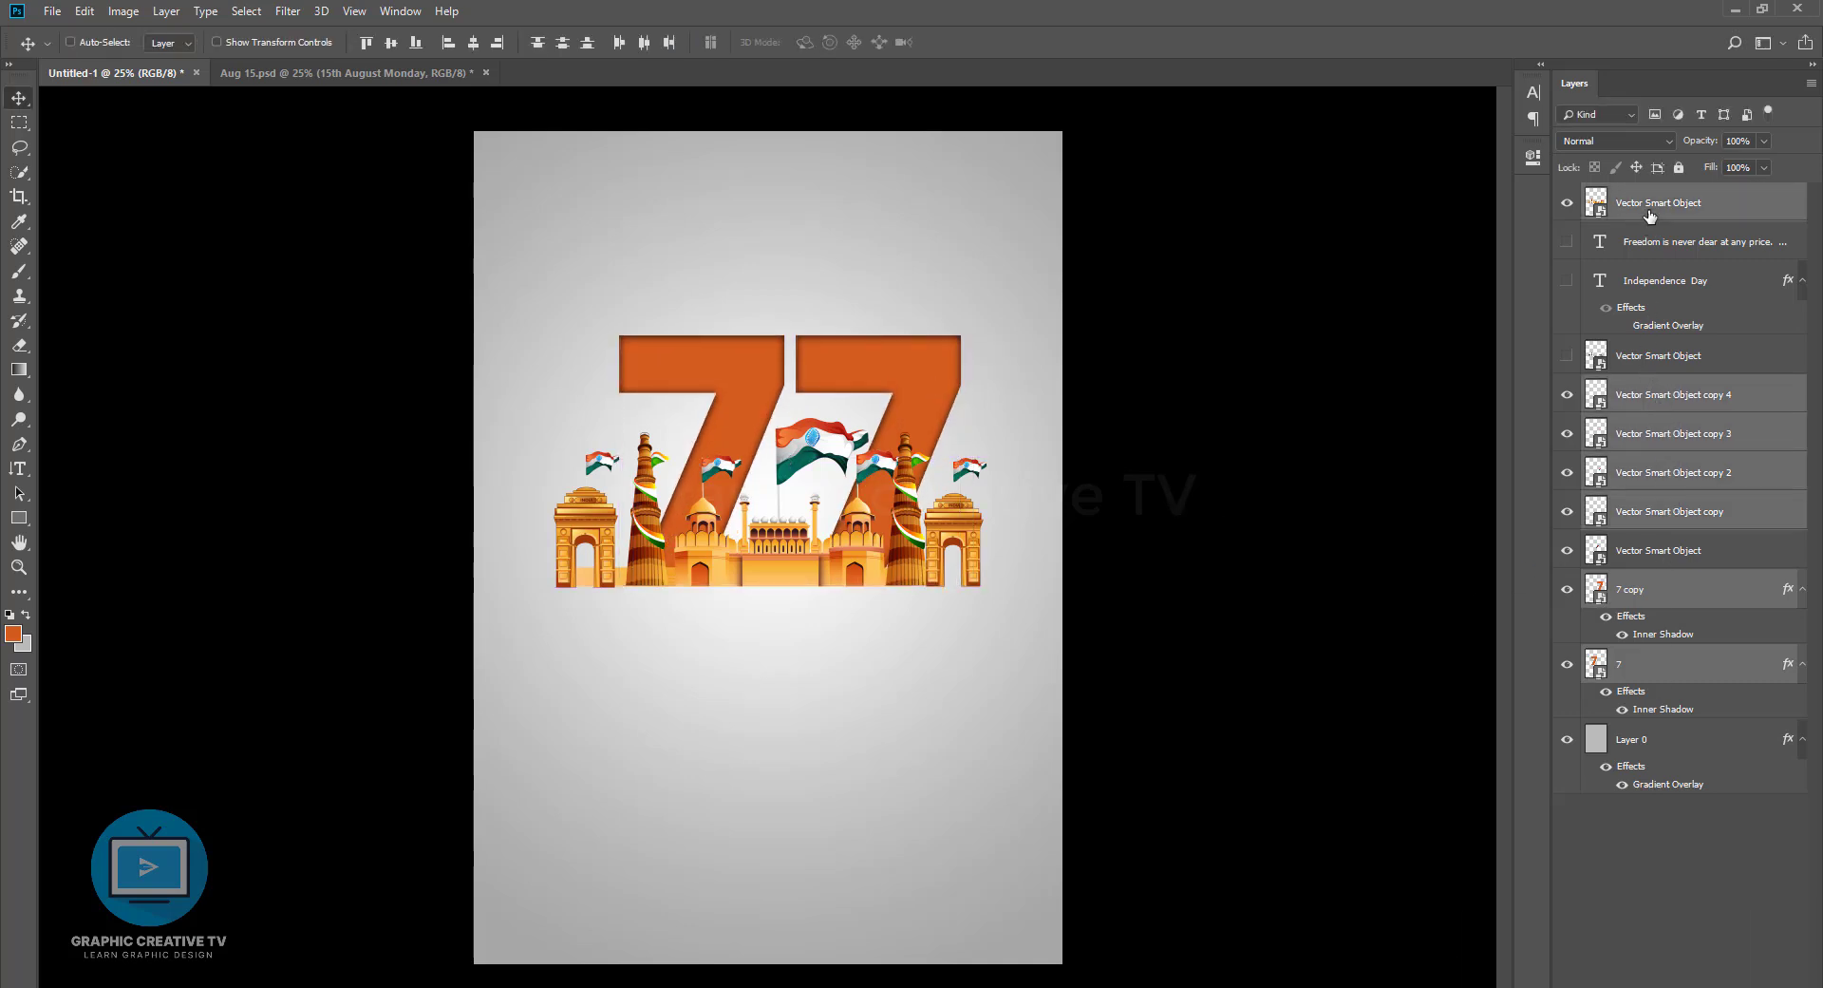
left_click_drag(851, 536, 765, 622)
key("ctrl+z")
left_click(1650, 550, "ctrl")
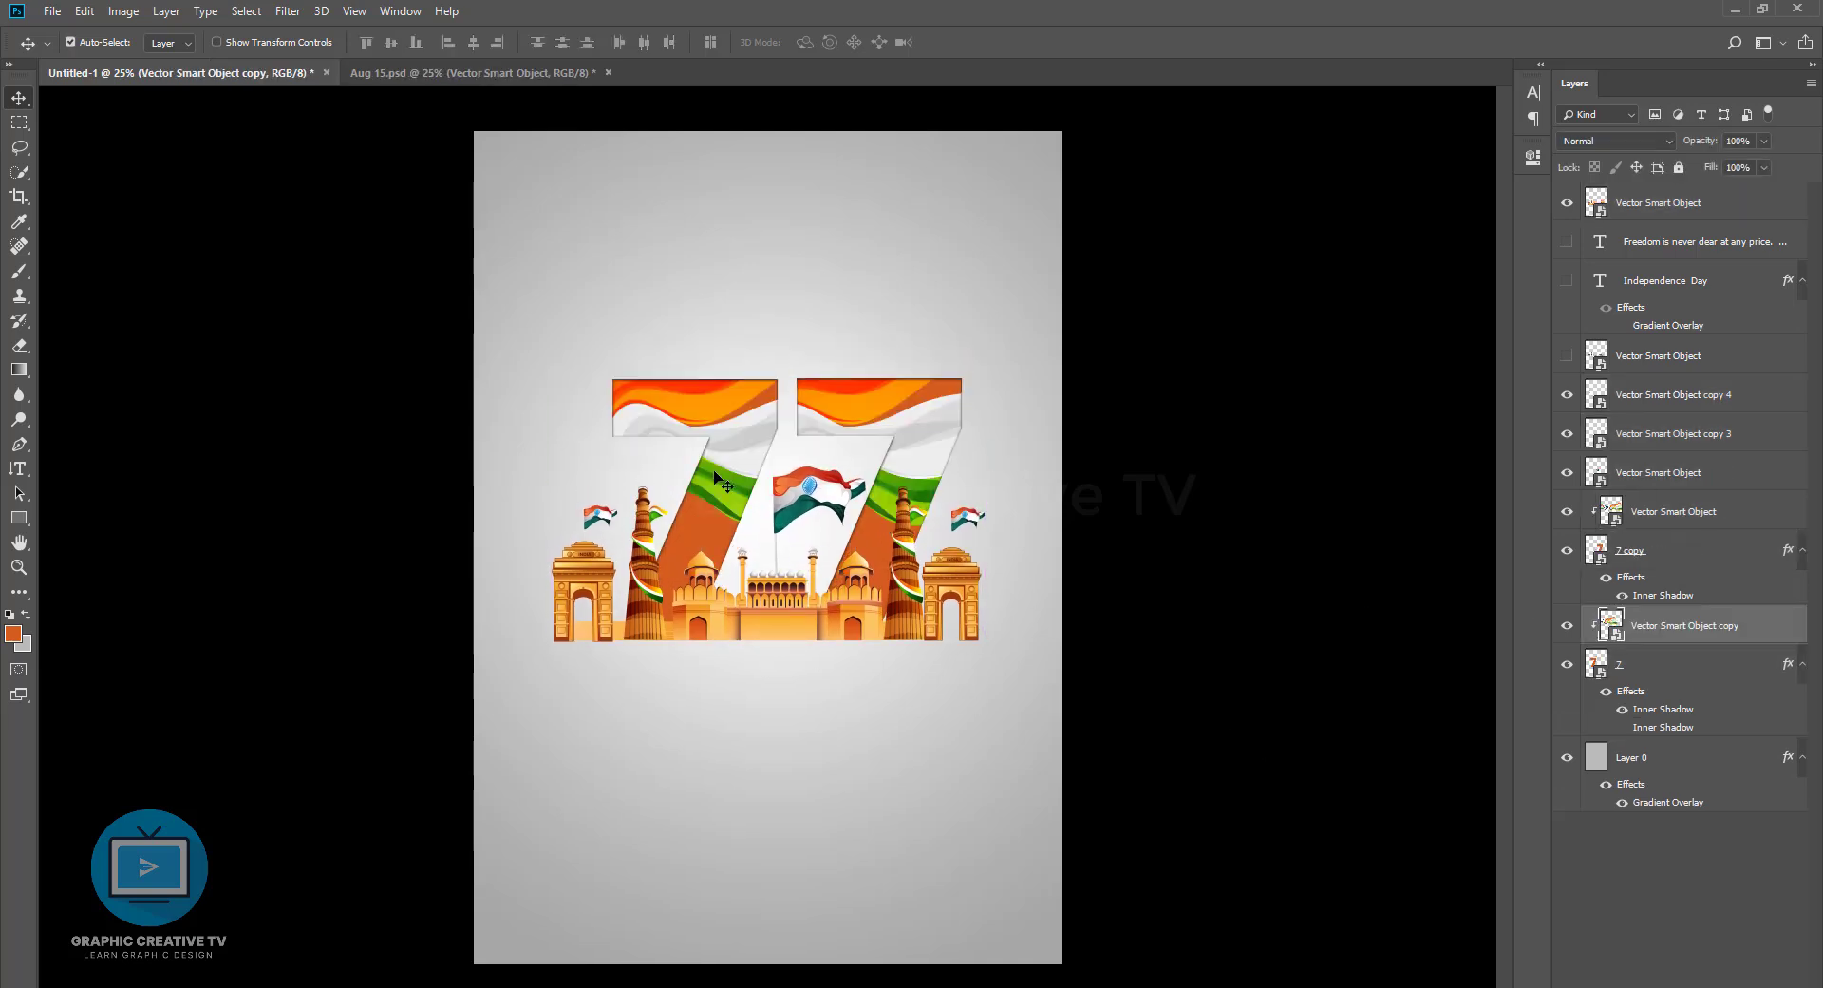
Enlarge and reposition the tricolour wave artwork clipped to the left 7 so it fills the whole digit
left_click_drag(717, 470, 703, 475)
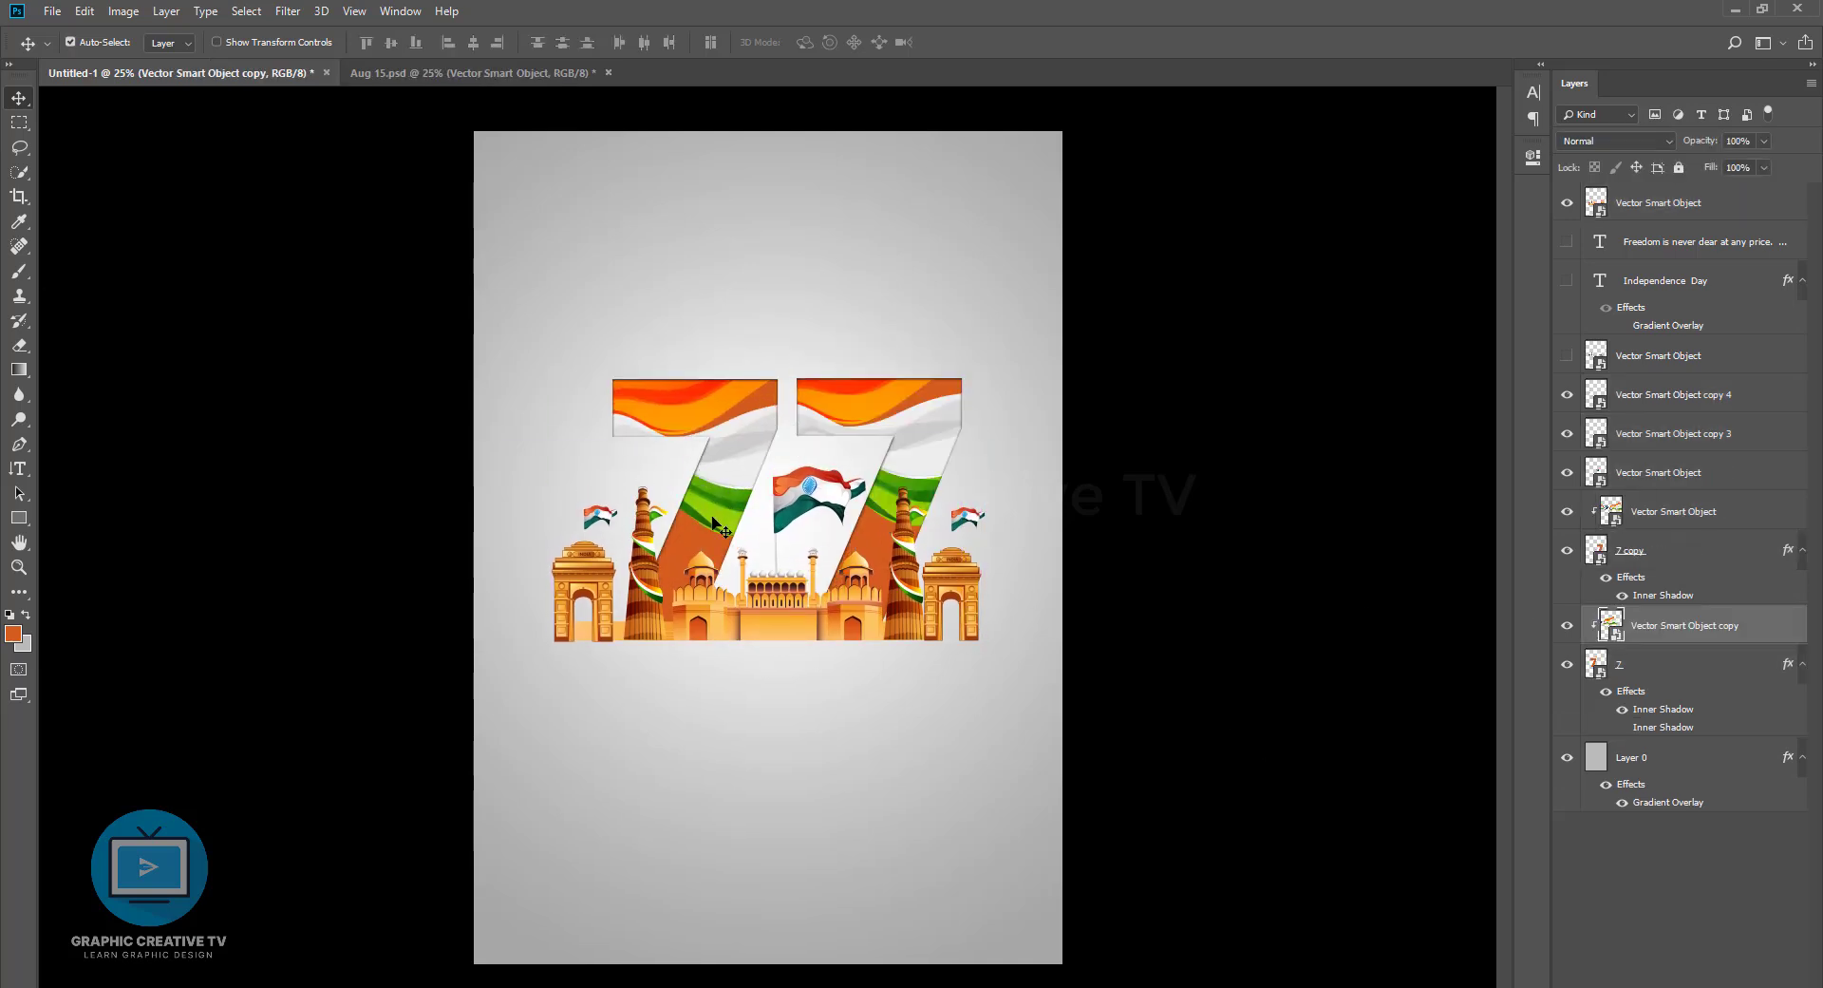
key("ctrl+t")
left_click_drag(963, 575, 1218, 632)
left_click_drag(729, 449, 728, 500)
left_click_drag(1209, 276, 1286, 253)
left_click_drag(736, 476, 649, 489)
key("Return")
Scale the tricolour wave artwork clipped to the right 7 to about 165% and position it to fill the digit
left_click(1671, 511)
key("ctrl+t")
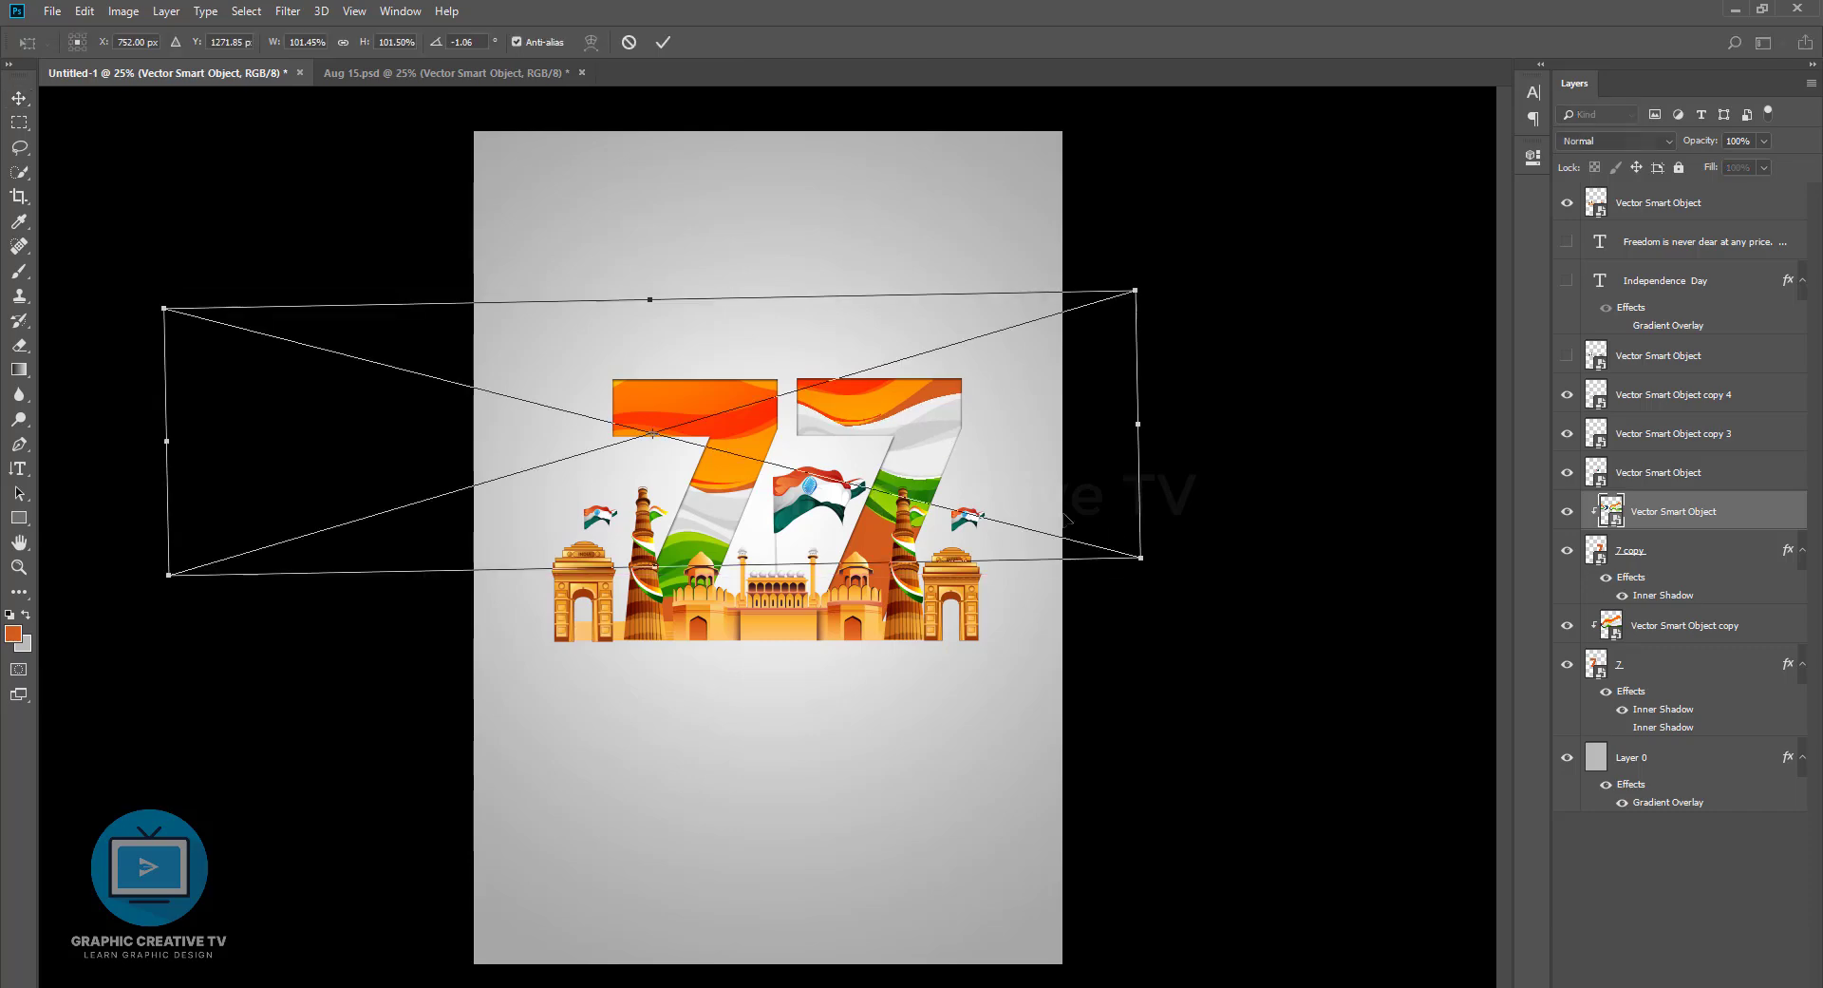
left_click_drag(1132, 650, 1373, 701)
left_click_drag(922, 450, 904, 519)
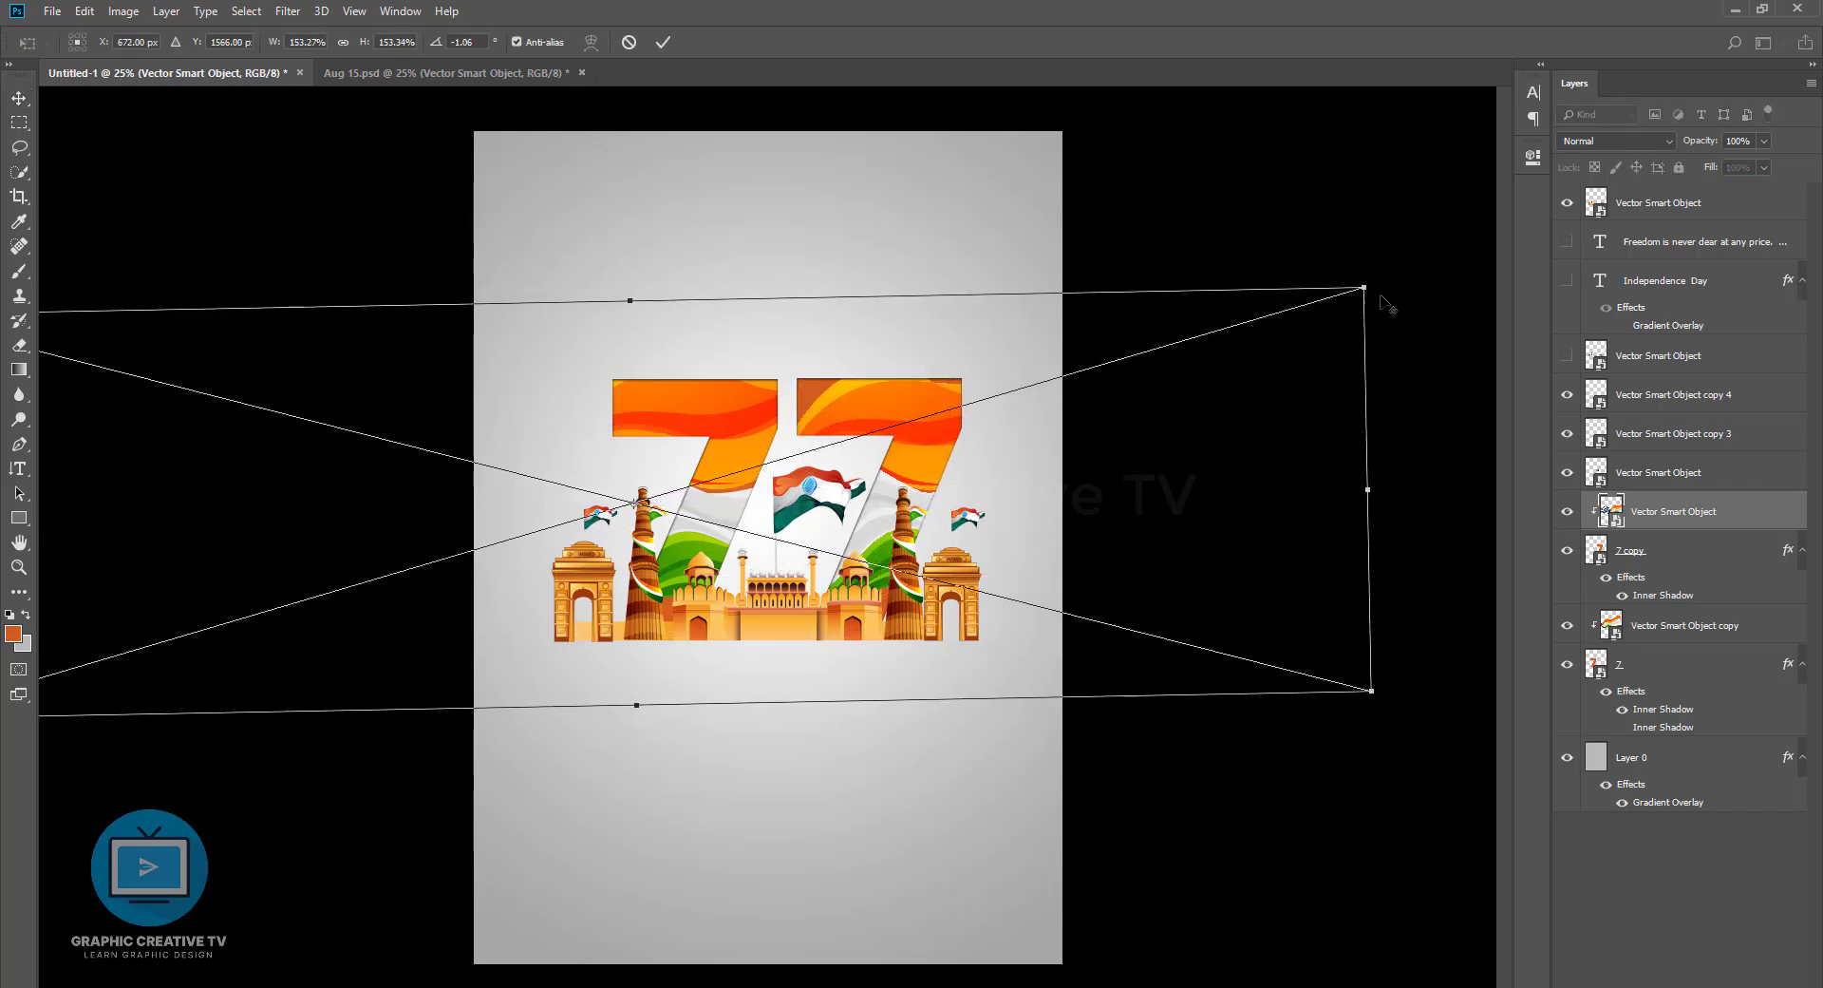
left_click_drag(1364, 288, 1422, 269)
left_click_drag(918, 476, 868, 474)
key("Return")
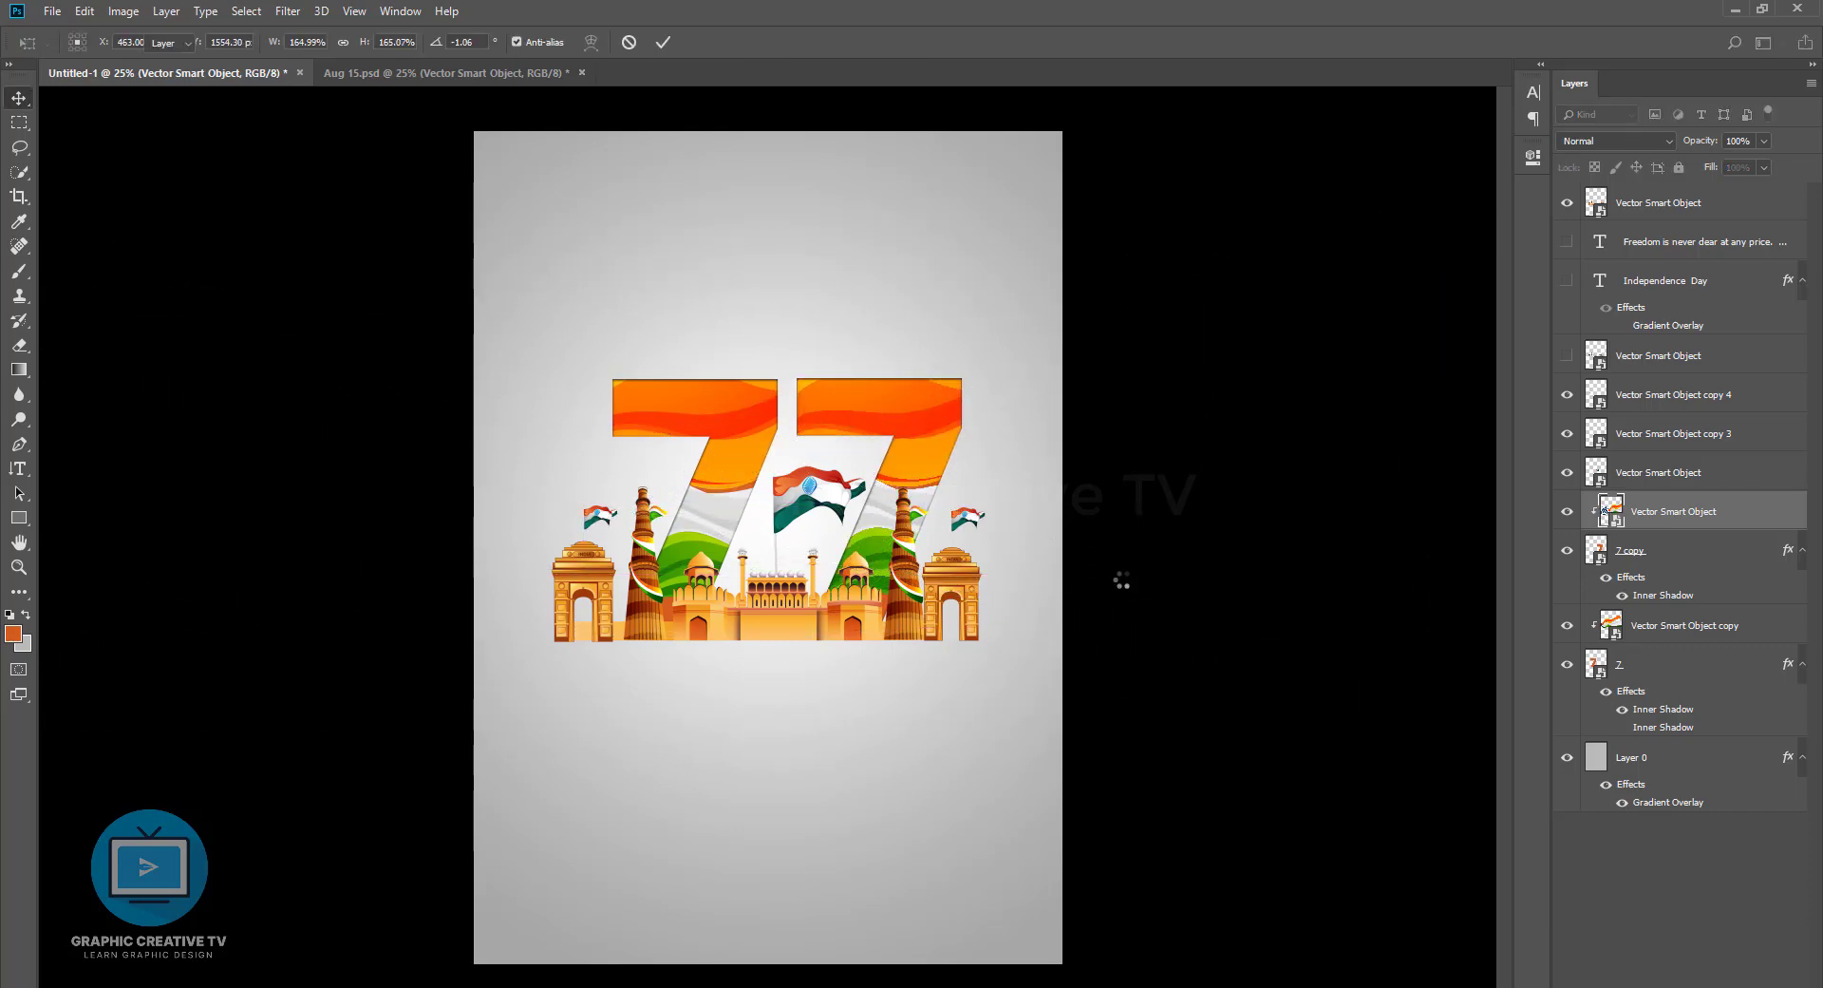
Activate the Brush tool and add a new layer above the right digit's clipped wave artwork
left_click(1153, 597)
key("b")
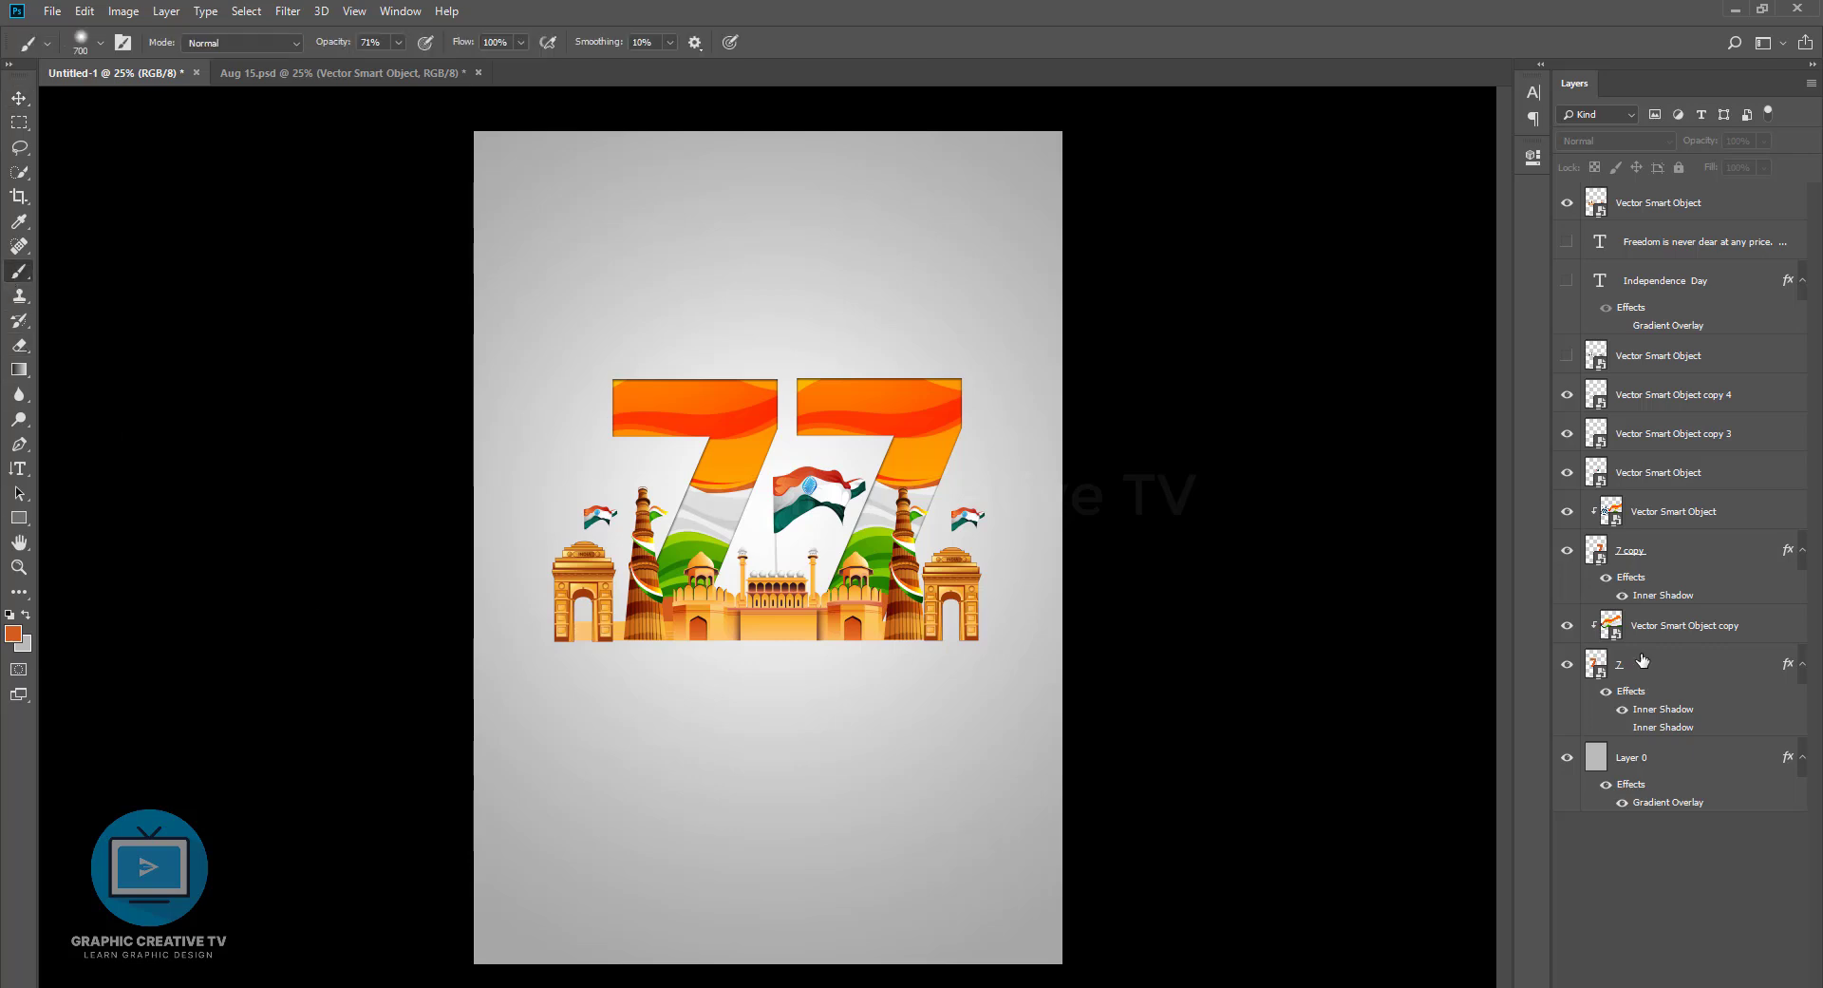
left_click(1643, 524)
key("ctrl+shift+n")
key("Return")
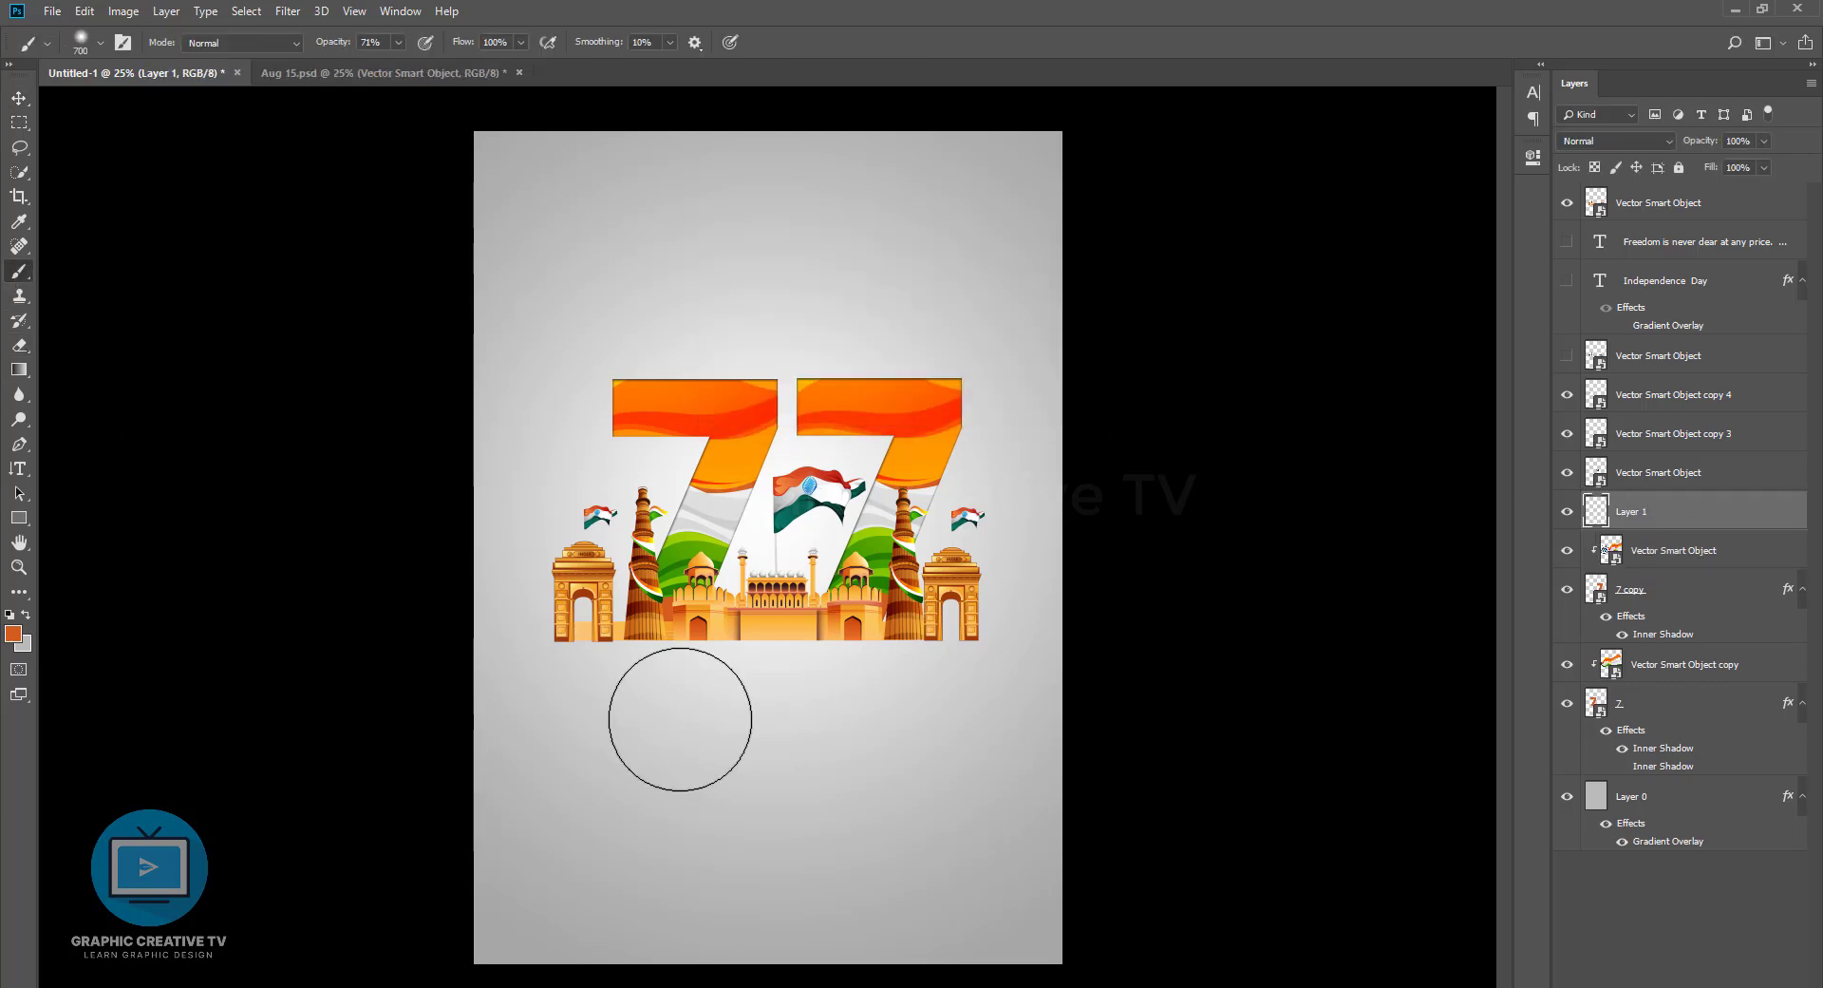
Enlarge the brush to 1500 pixels and undo a trial dab below the fort
key("bracketright")
key("bracketright")
key("bracketright")
key("bracketright")
key("bracketright")
key("bracketright")
key("bracketright")
key("bracketright")
left_click(789, 691)
key("ctrl+z")
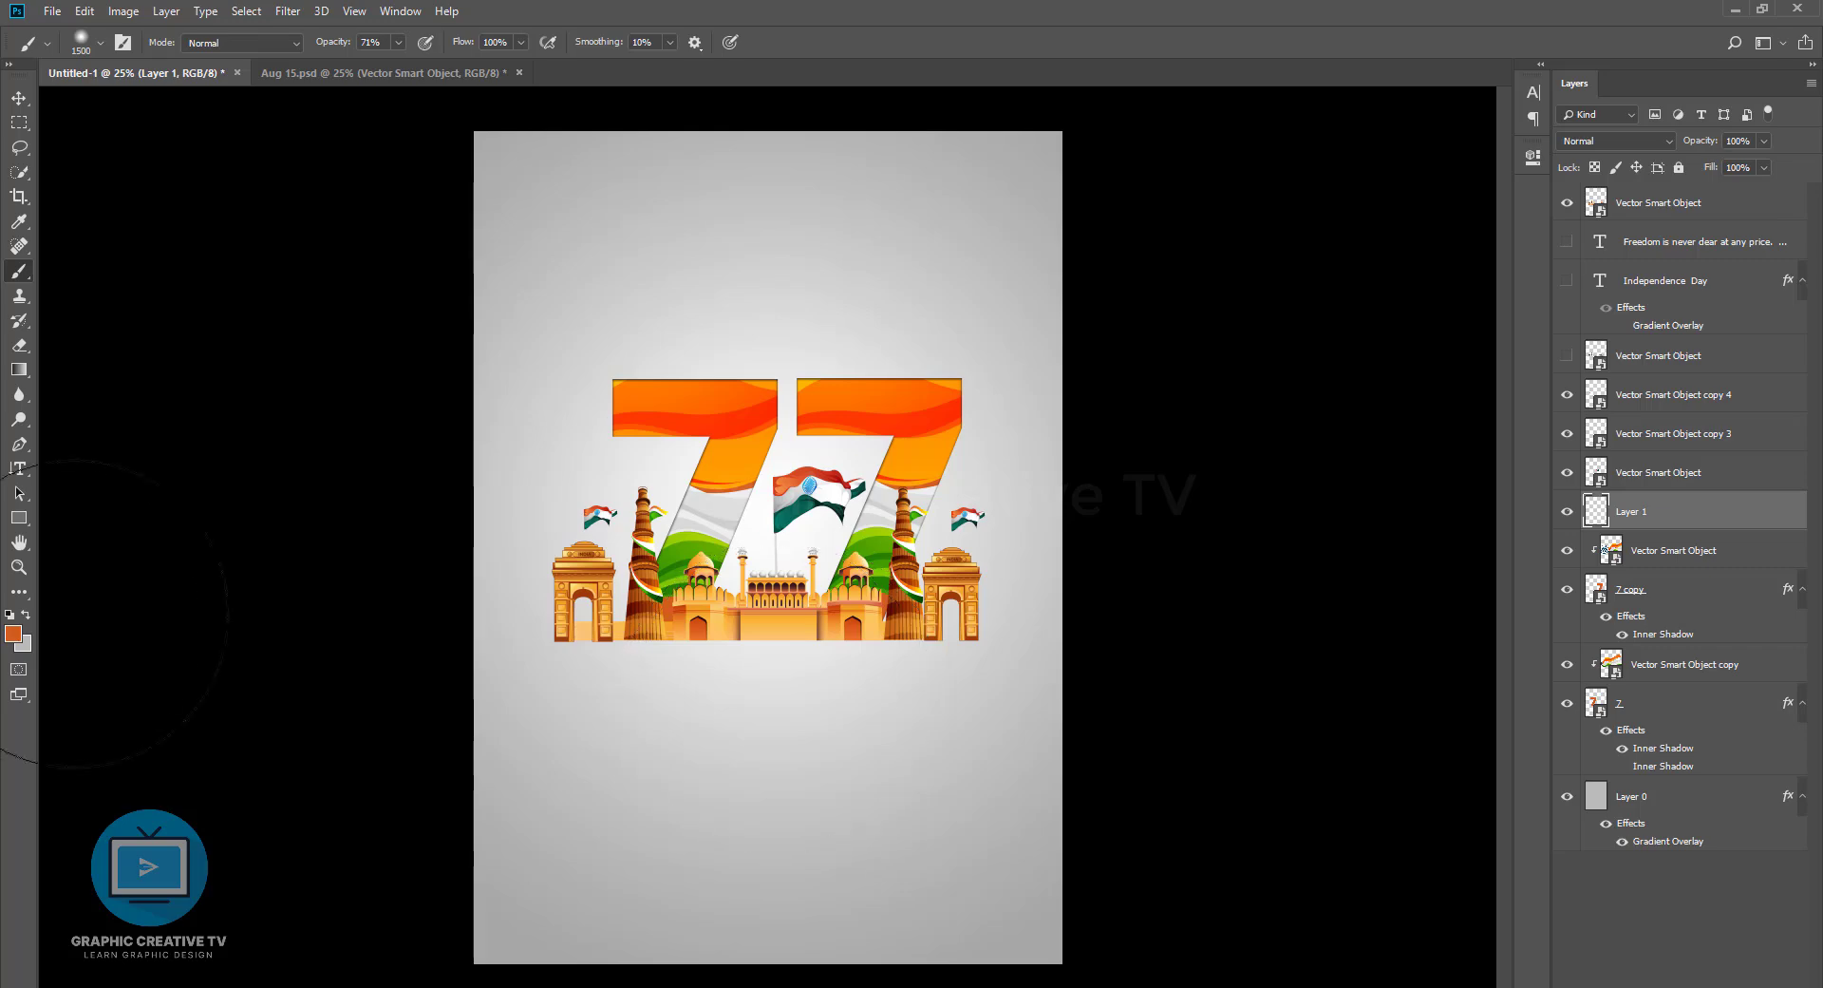
Set the foreground colour to black and paint one large soft dab below the fort
left_click(13, 634)
left_click(1489, 714)
left_click(1750, 463)
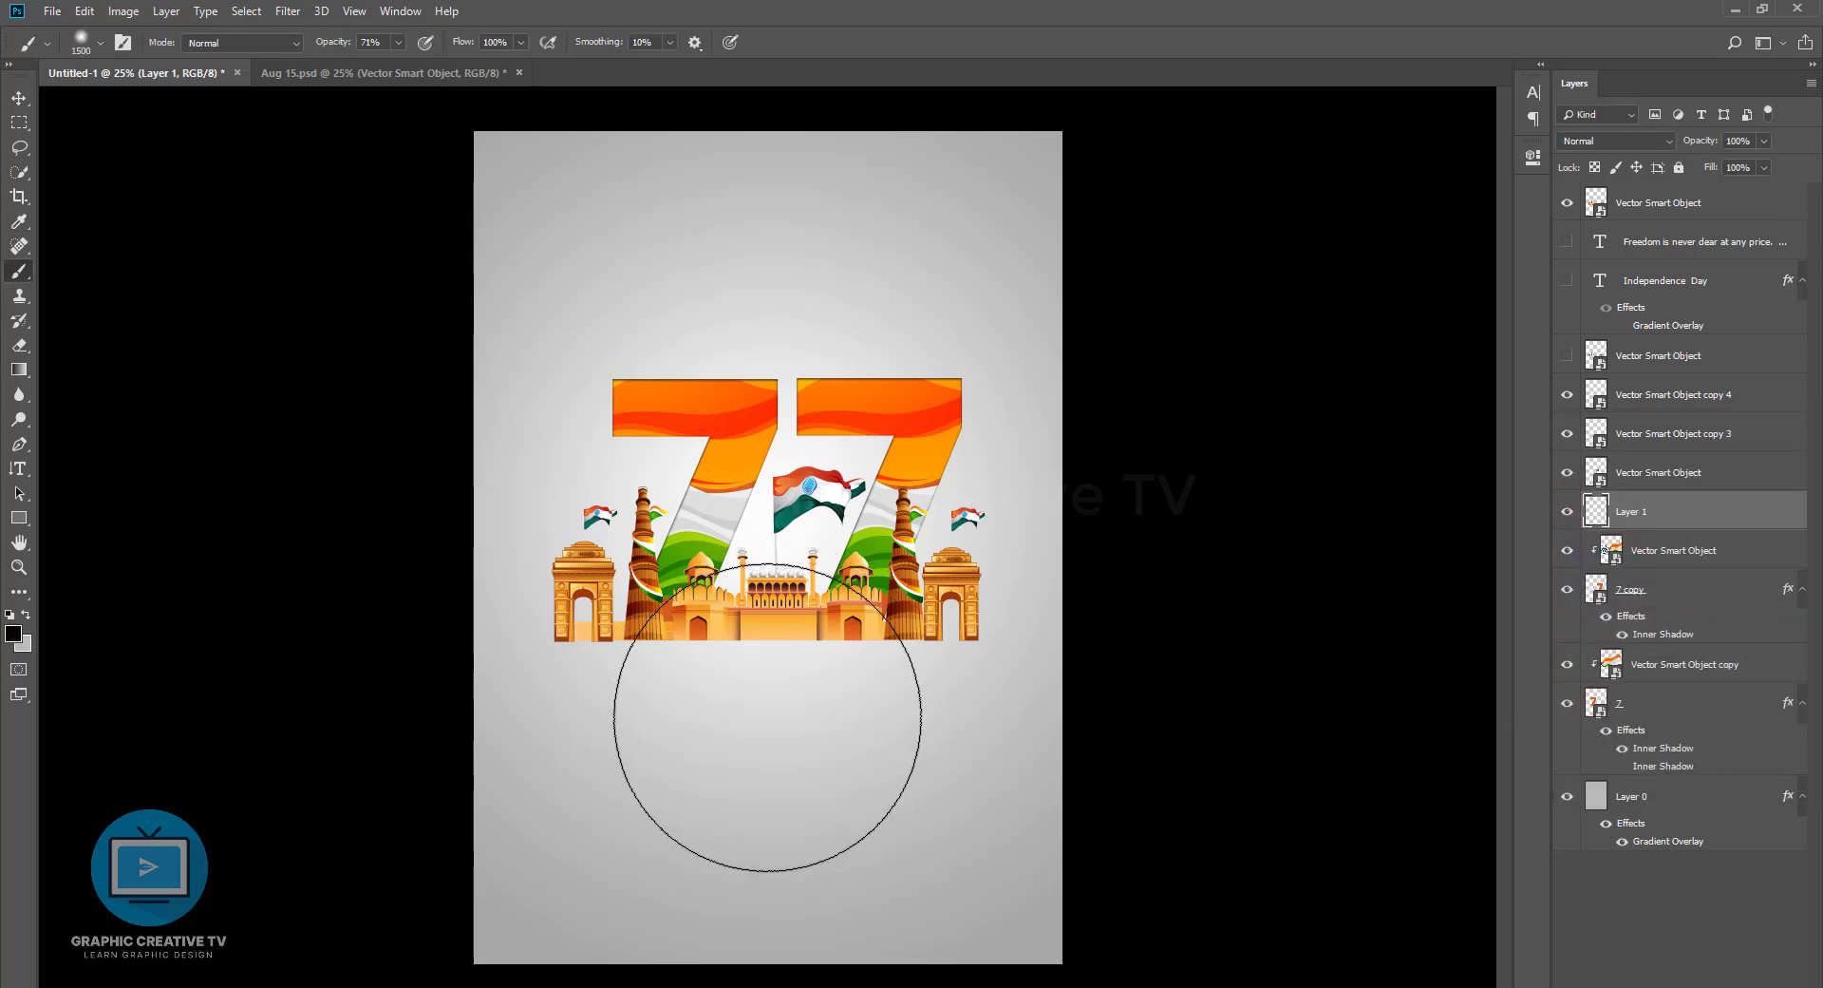
left_click(768, 717)
Squash the black dab vertically into a thin shadow line under the monuments
key("ctrl+t")
mouse_move(768, 458)
left_mouse_down()
mouse_move(799, 944)
mouse_move(814, 646)
left_mouse_up()
key("Return")
left_click(1187, 675)
left_click(824, 648)
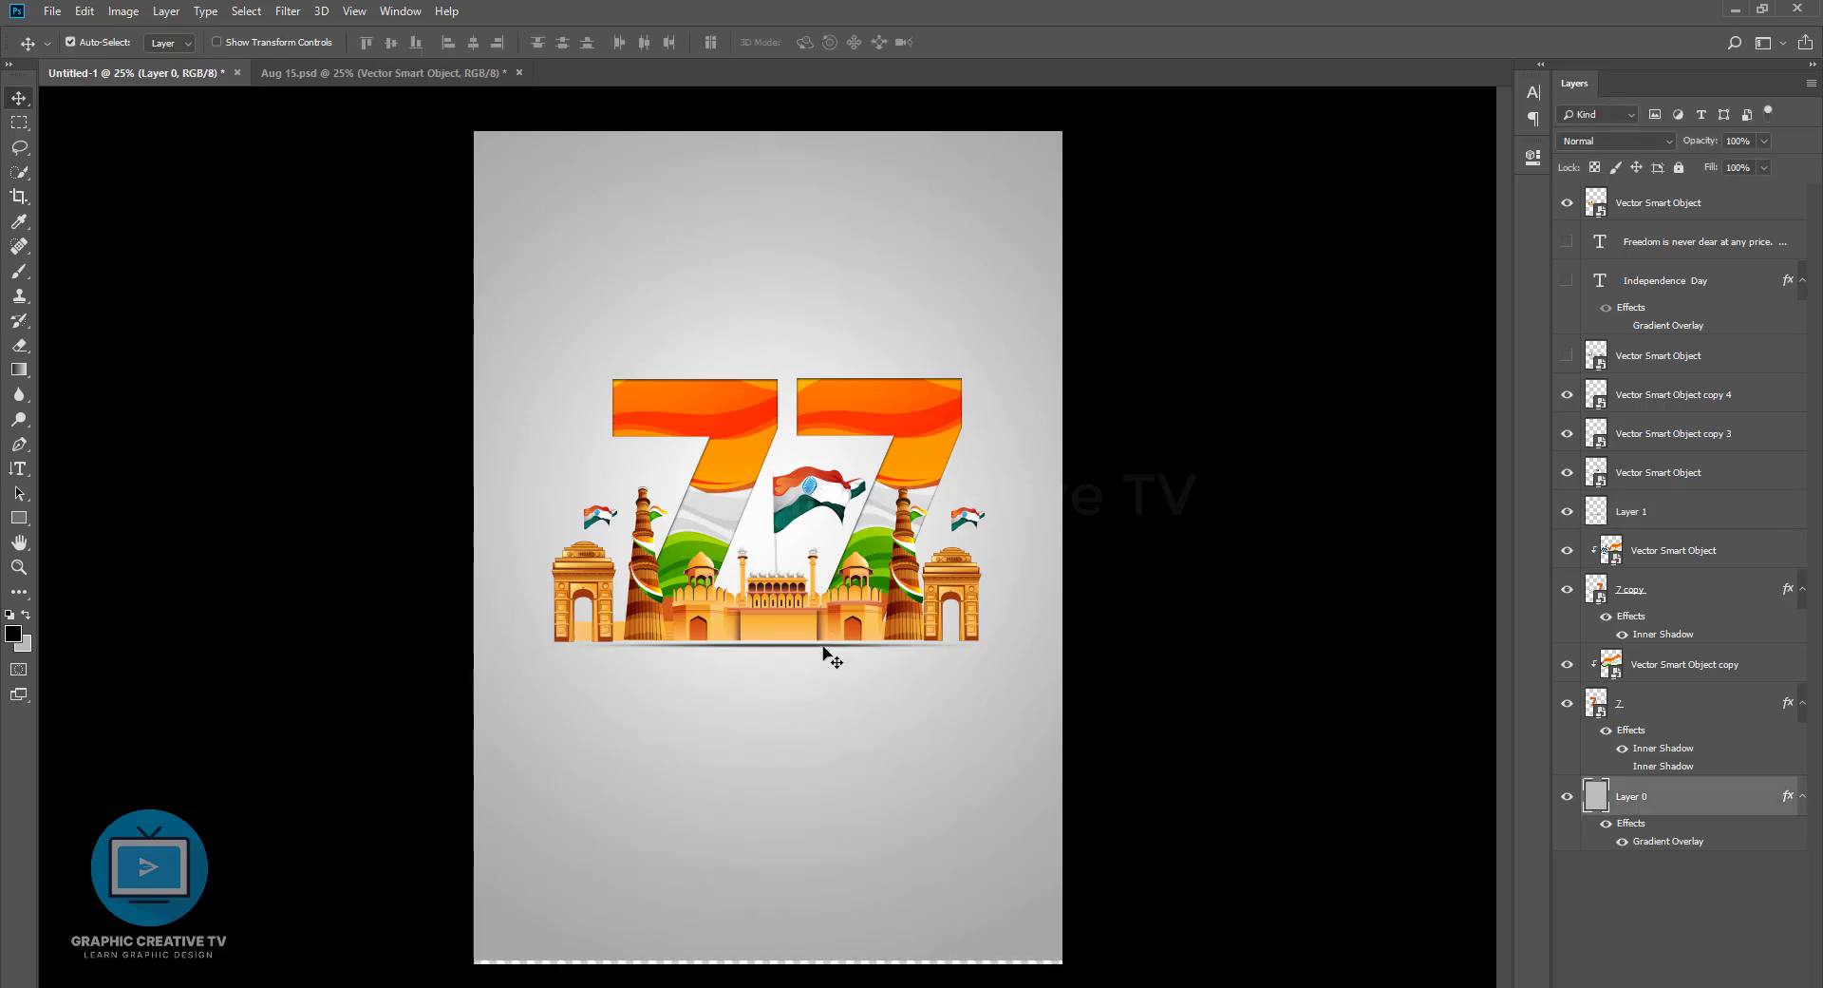
left_click_drag(868, 756, 874, 778)
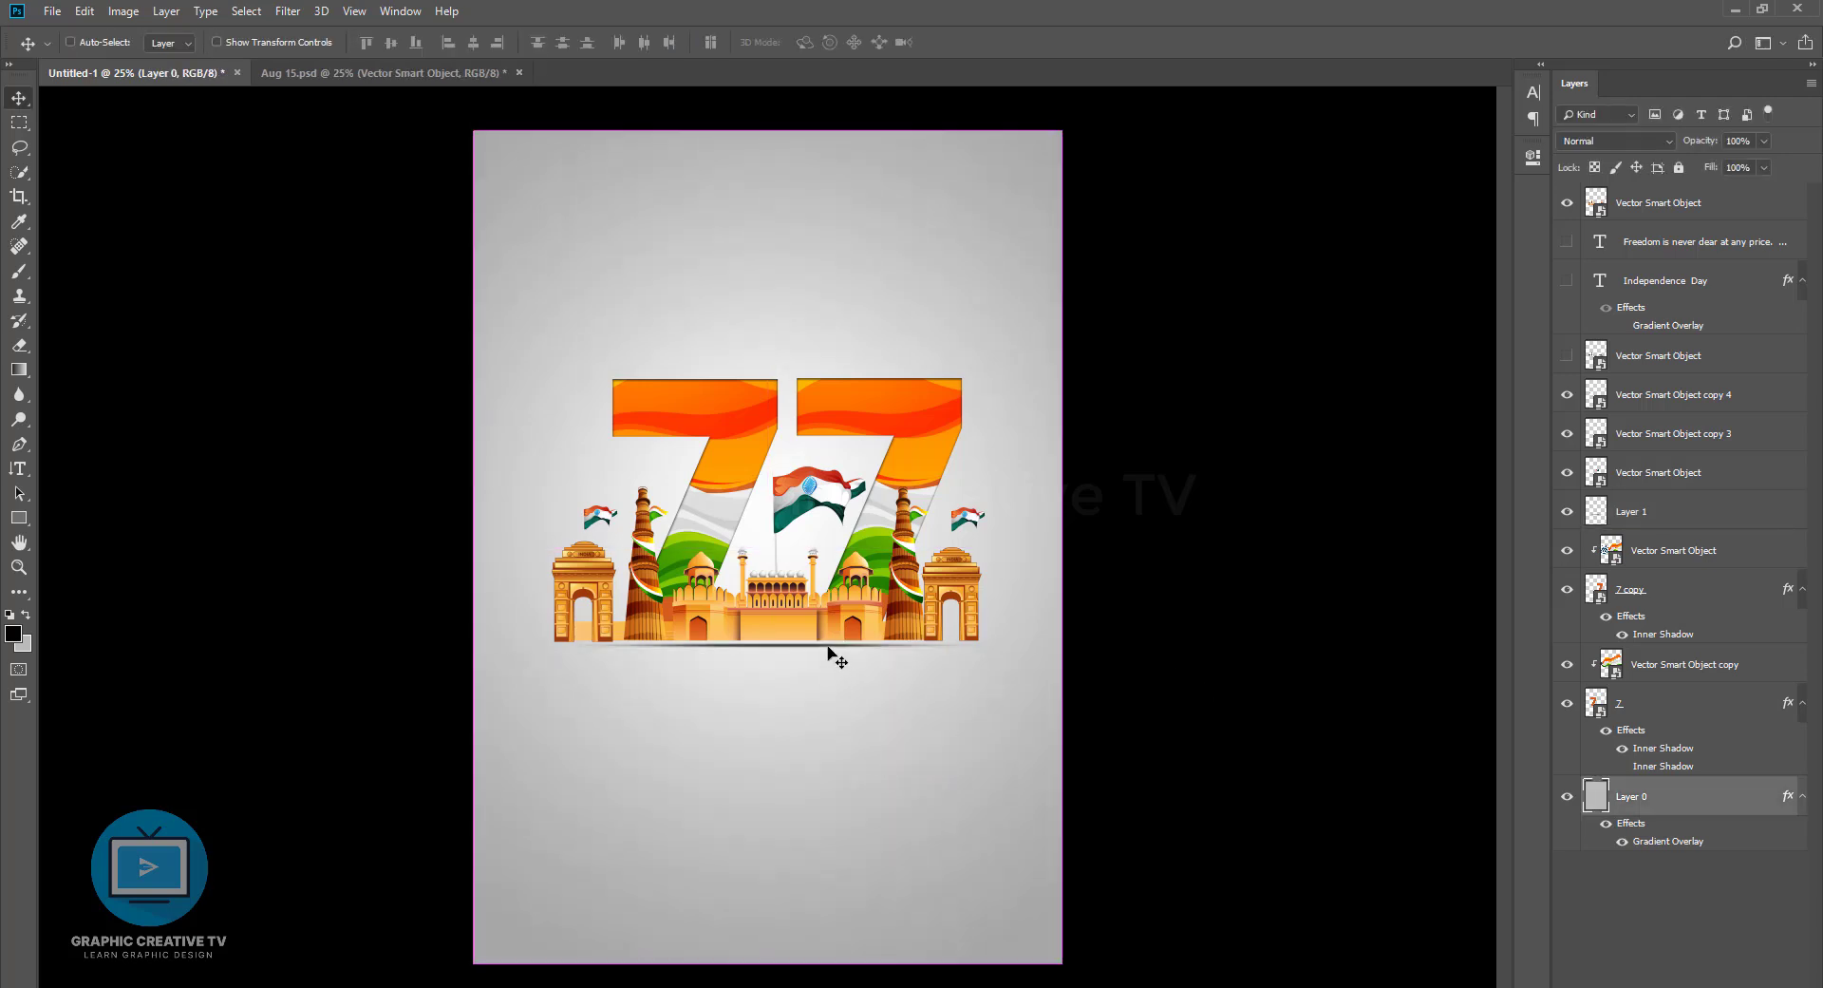
key("ctrl+t")
key("Return")
left_click(1267, 645)
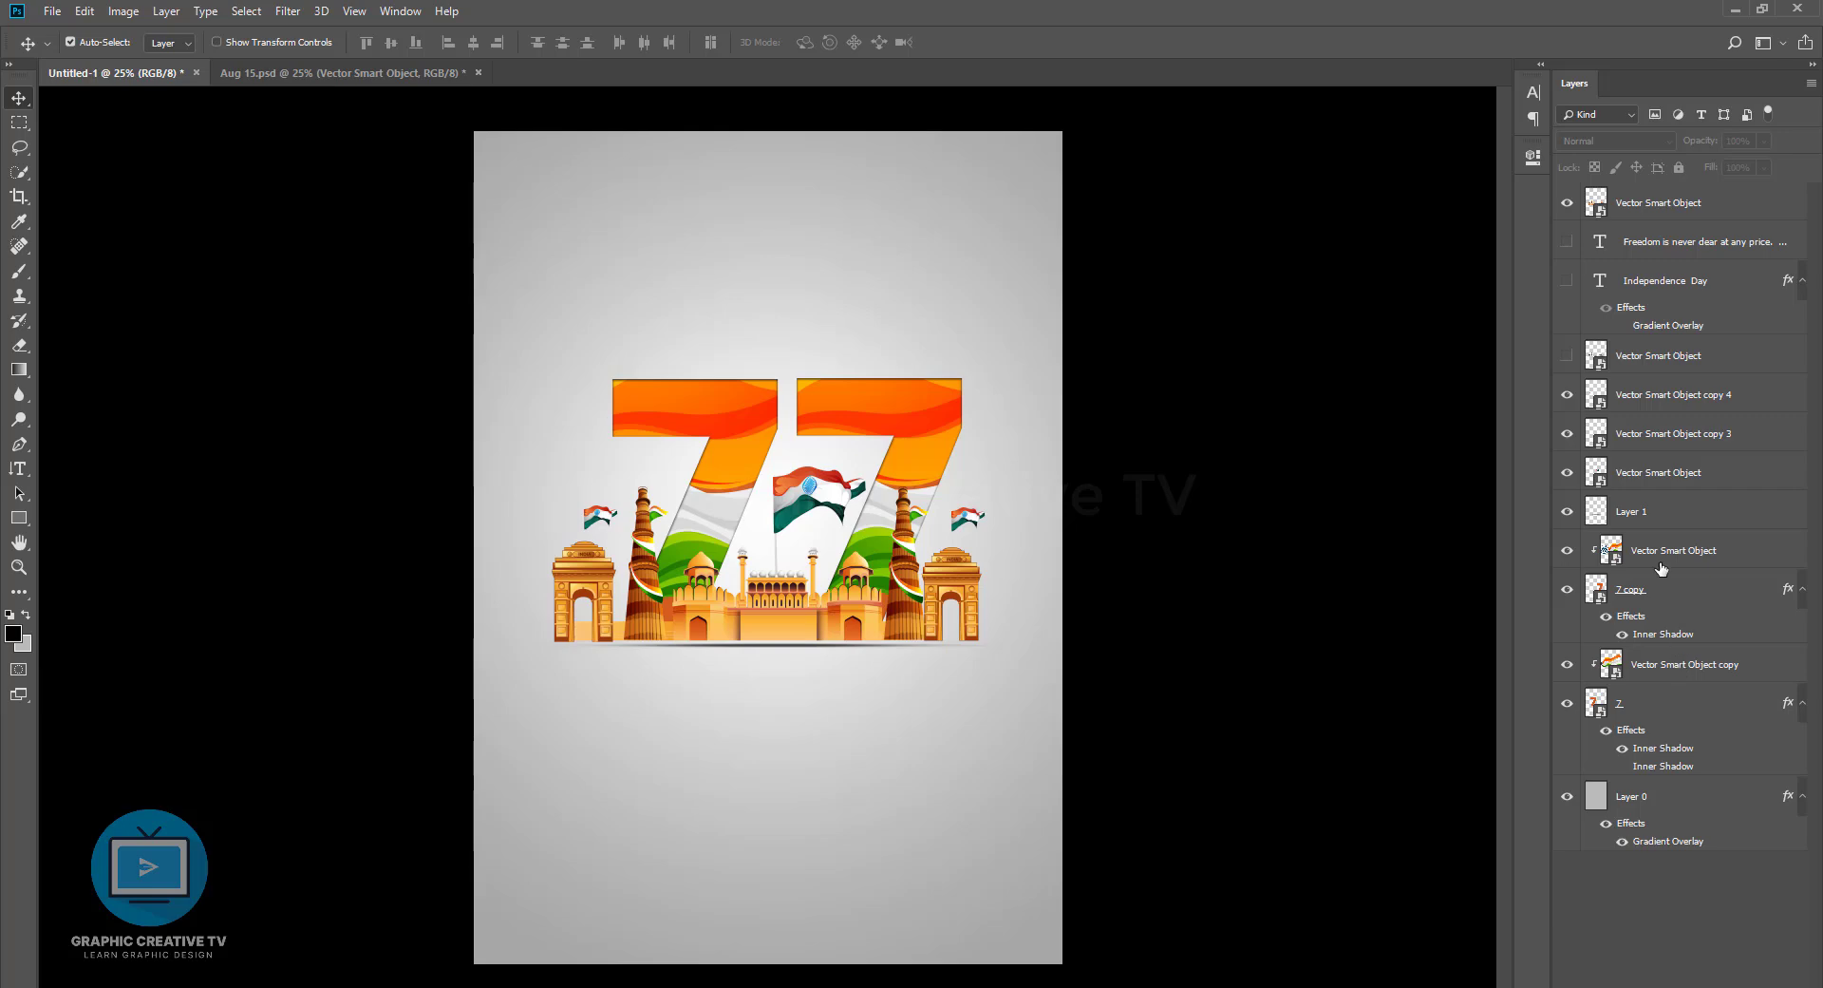
Adjust the height of the shadow on Layer 1 and align it with the base of the monuments
left_click(1661, 510)
key("ctrl+t")
mouse_move(786, 650)
left_mouse_down()
mouse_move(771, 631)
mouse_move(797, 645)
left_mouse_up()
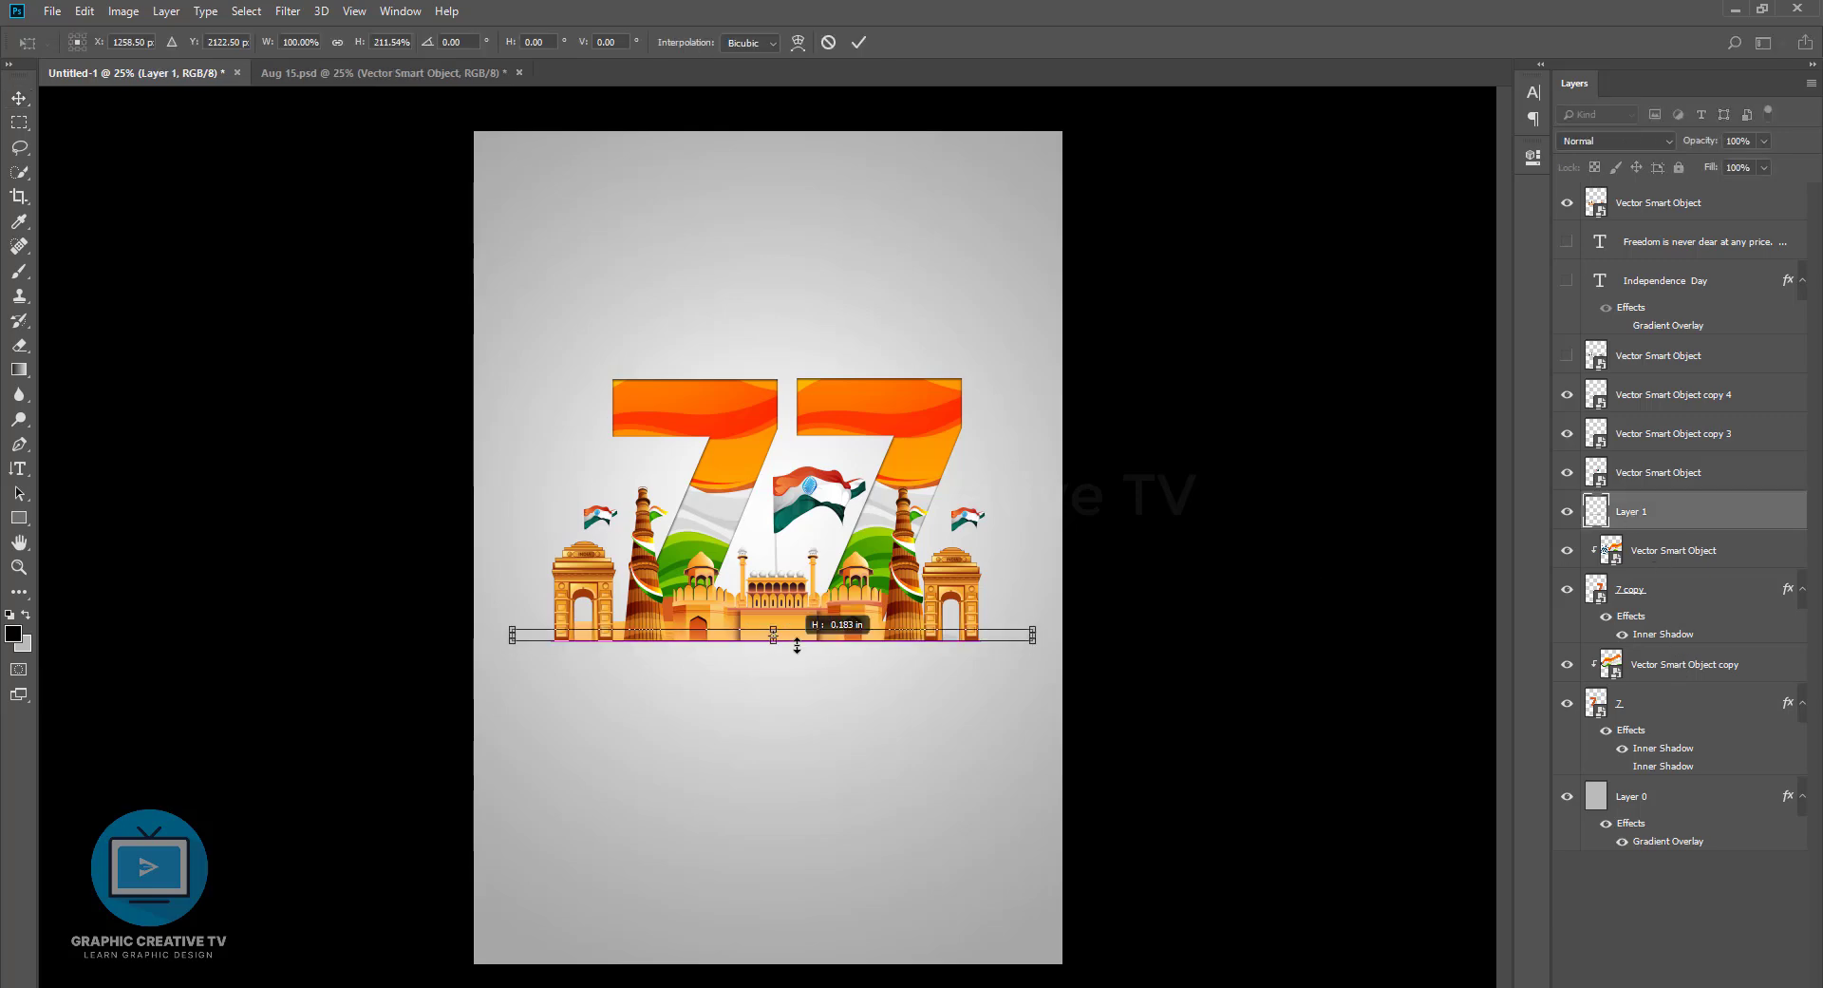
key("ctrl+equal")
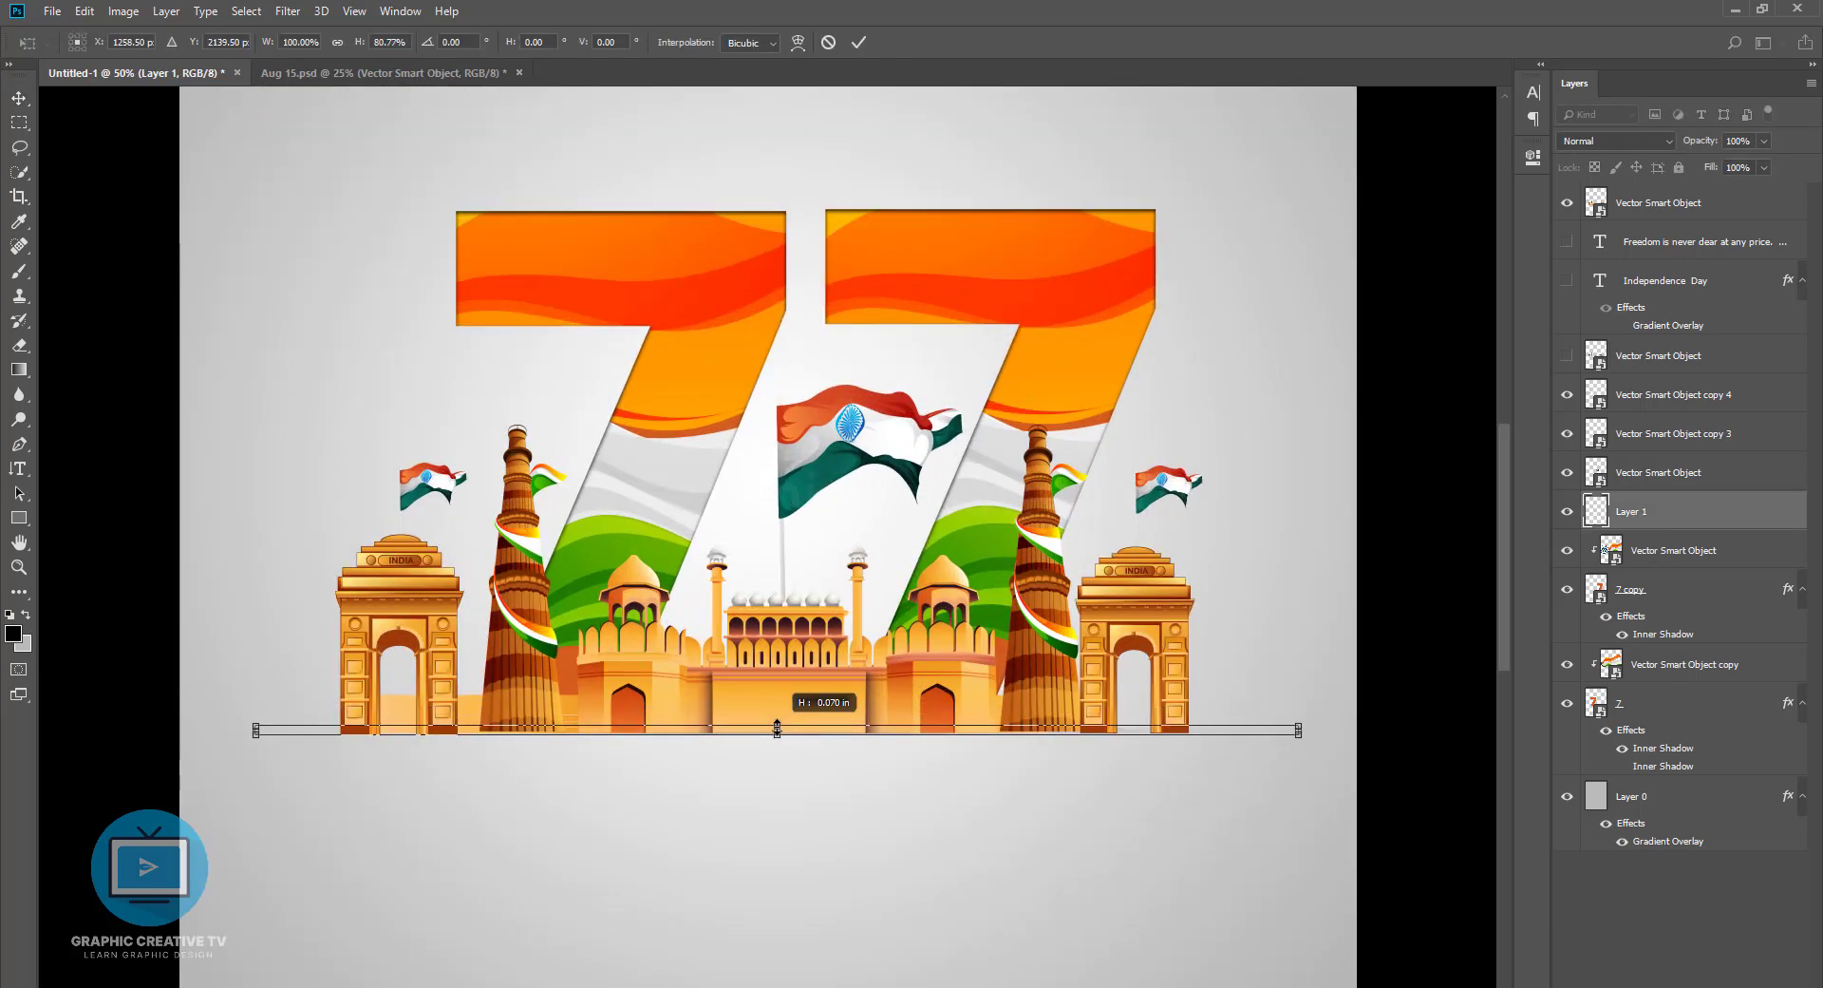
key("Return")
Widen the shadow line on both sides so it extends well beyond the outer gates
key("ctrl+t")
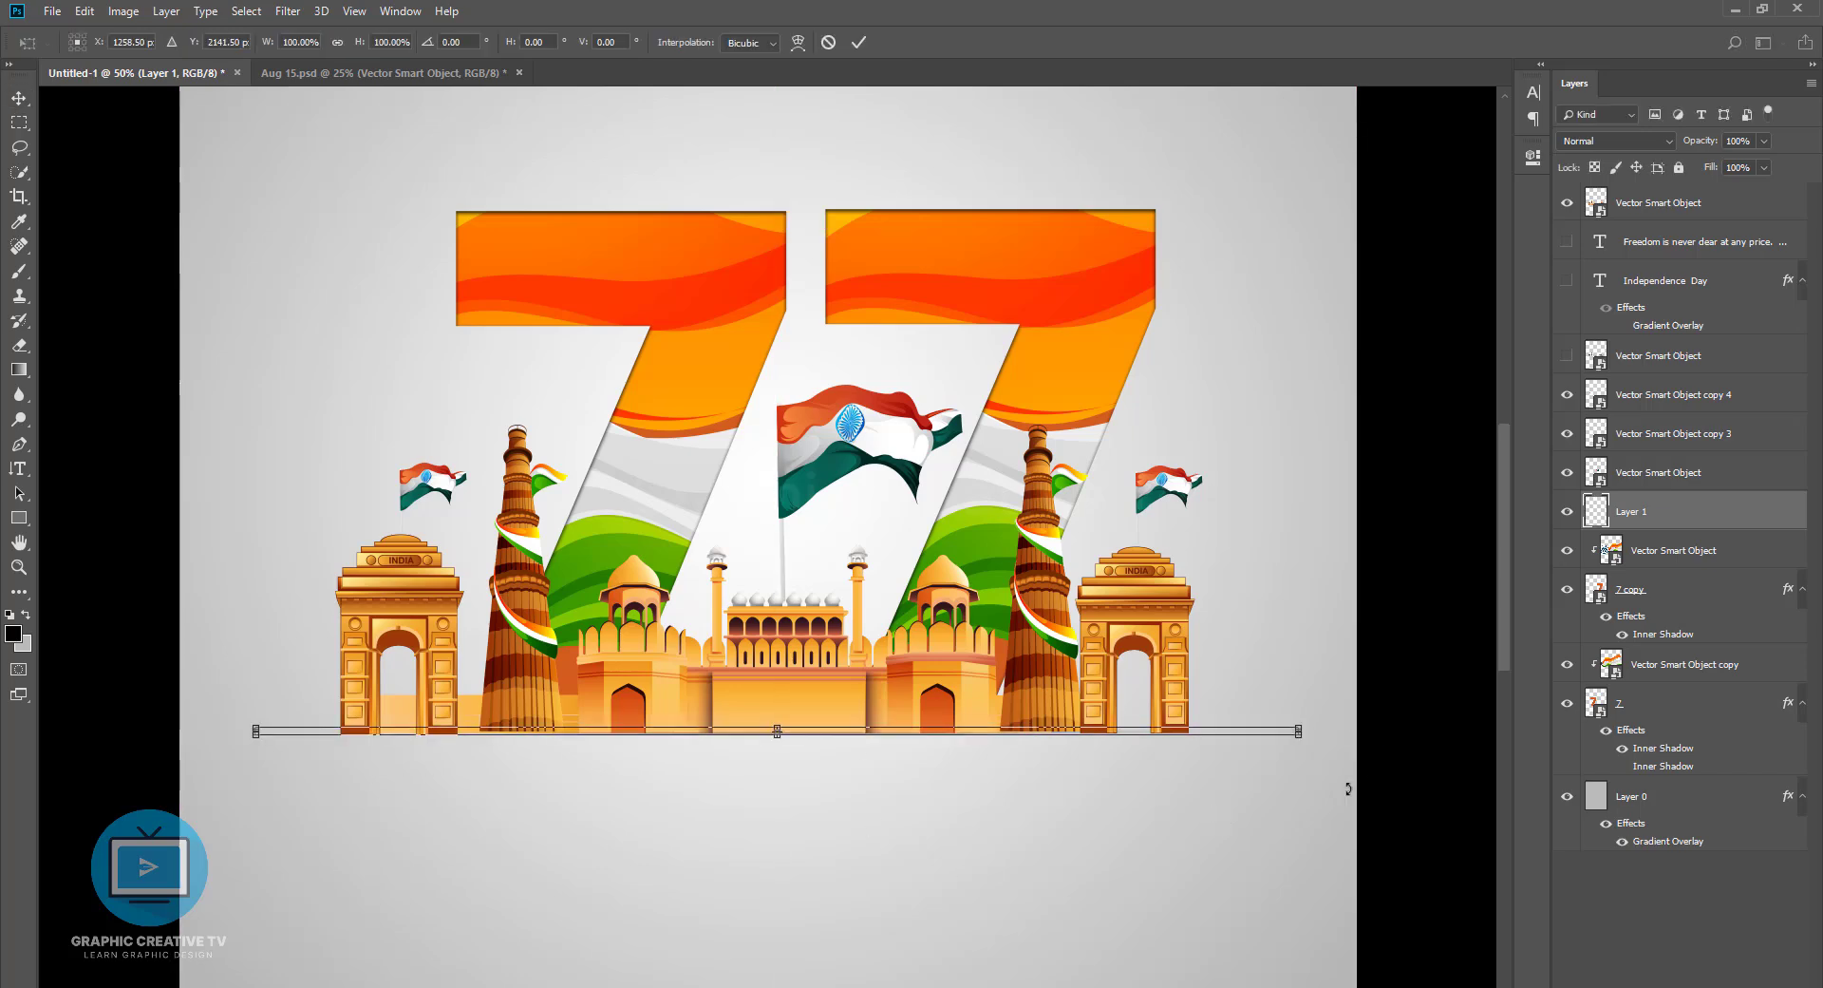
left_click_drag(1299, 731, 1464, 733)
key("Return")
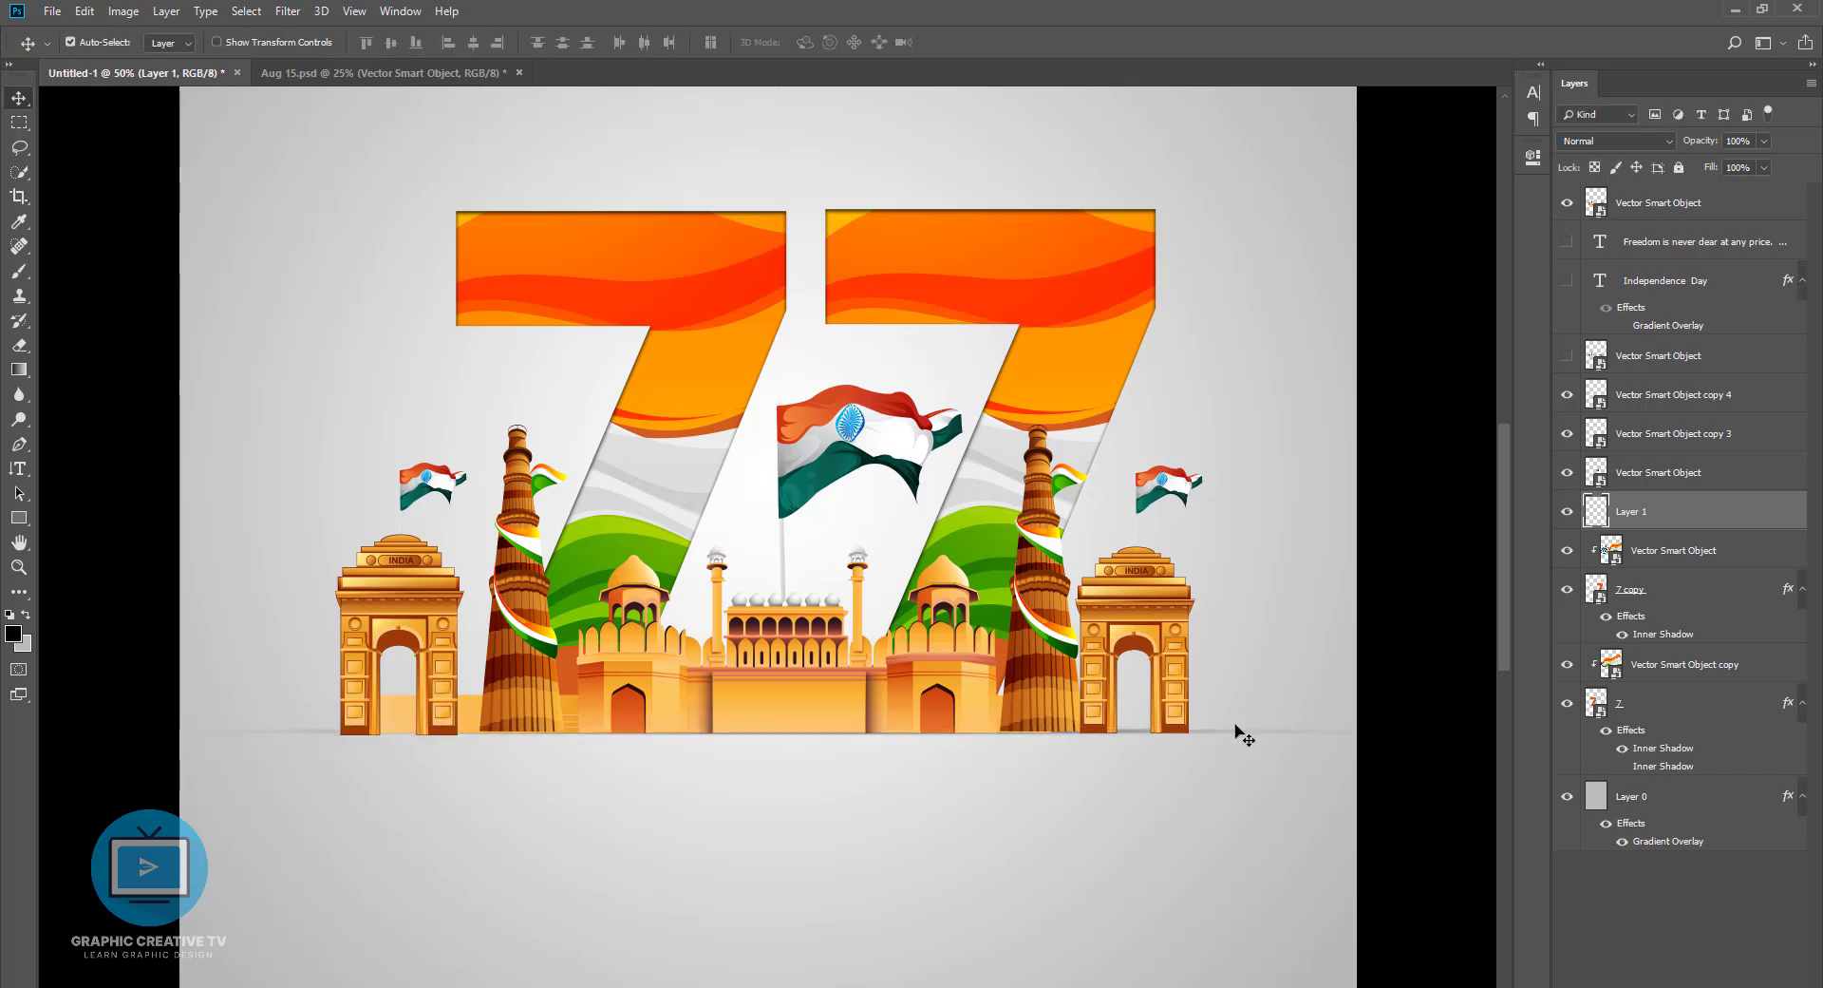
left_click(1230, 732)
left_click(1229, 742)
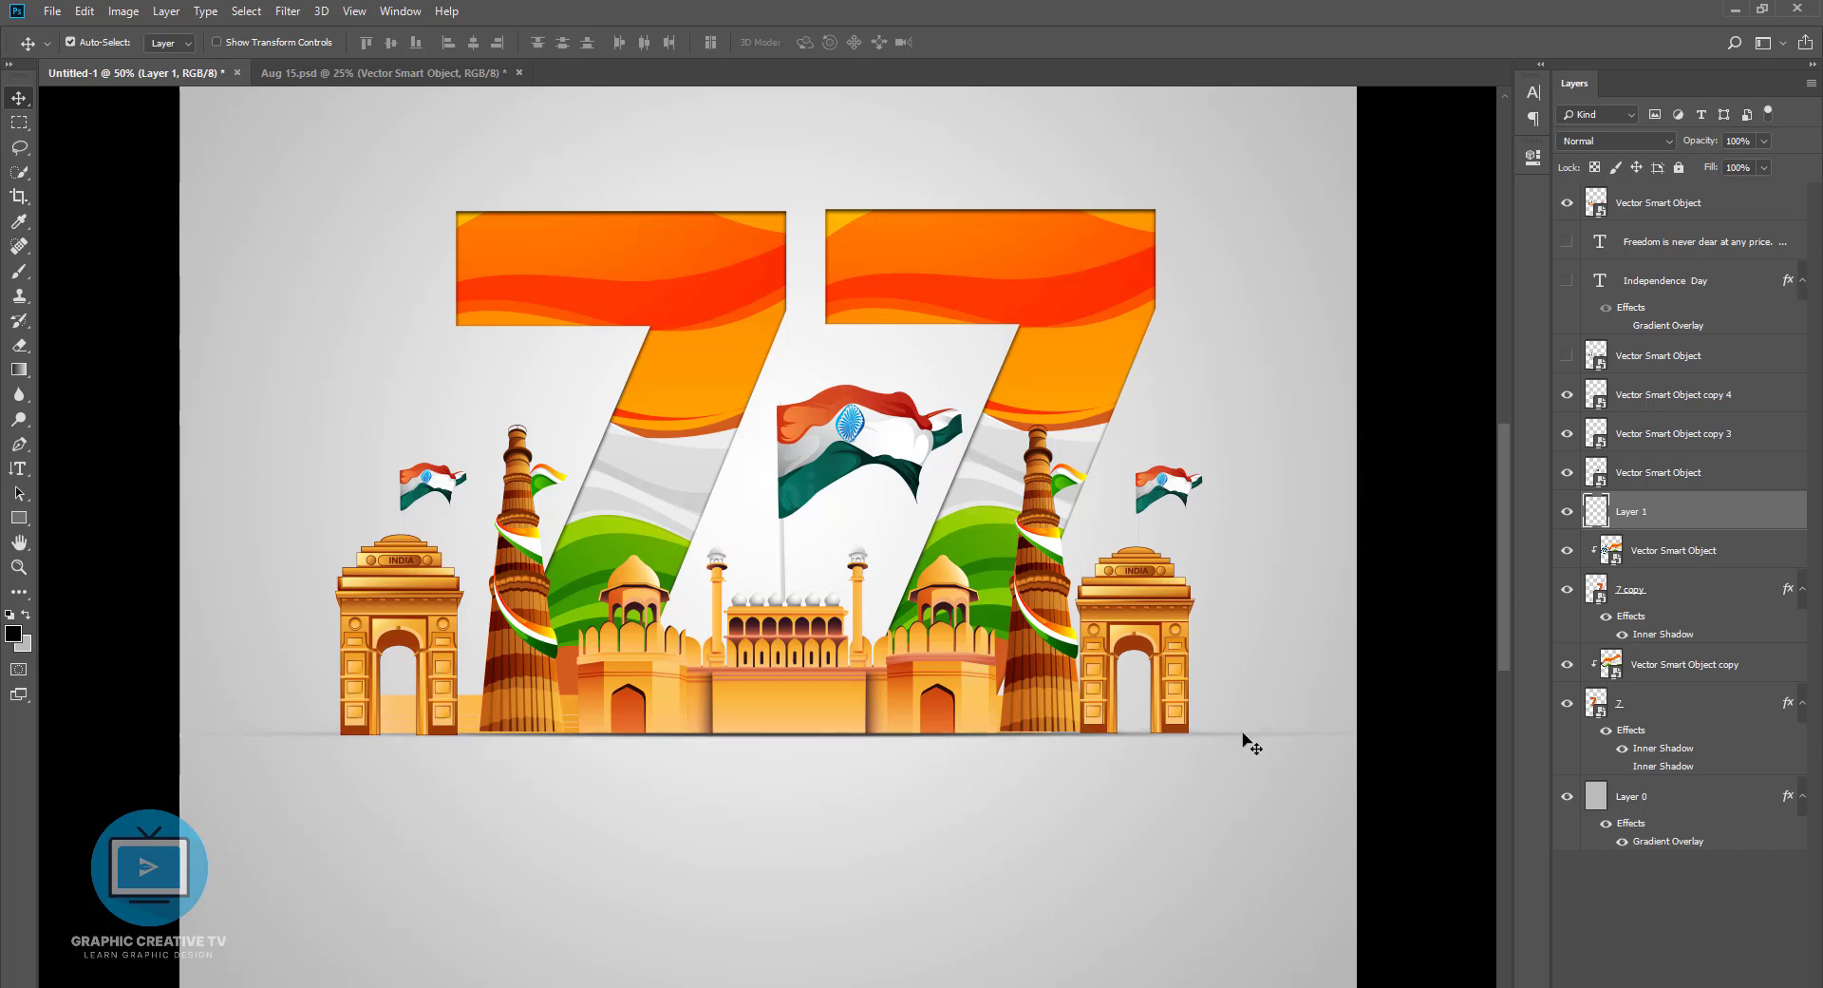
Make the shadow line thinner and nudge it up against the base of the monuments
key("ctrl+t")
left_click_drag(774, 724, 769, 730)
key("Return")
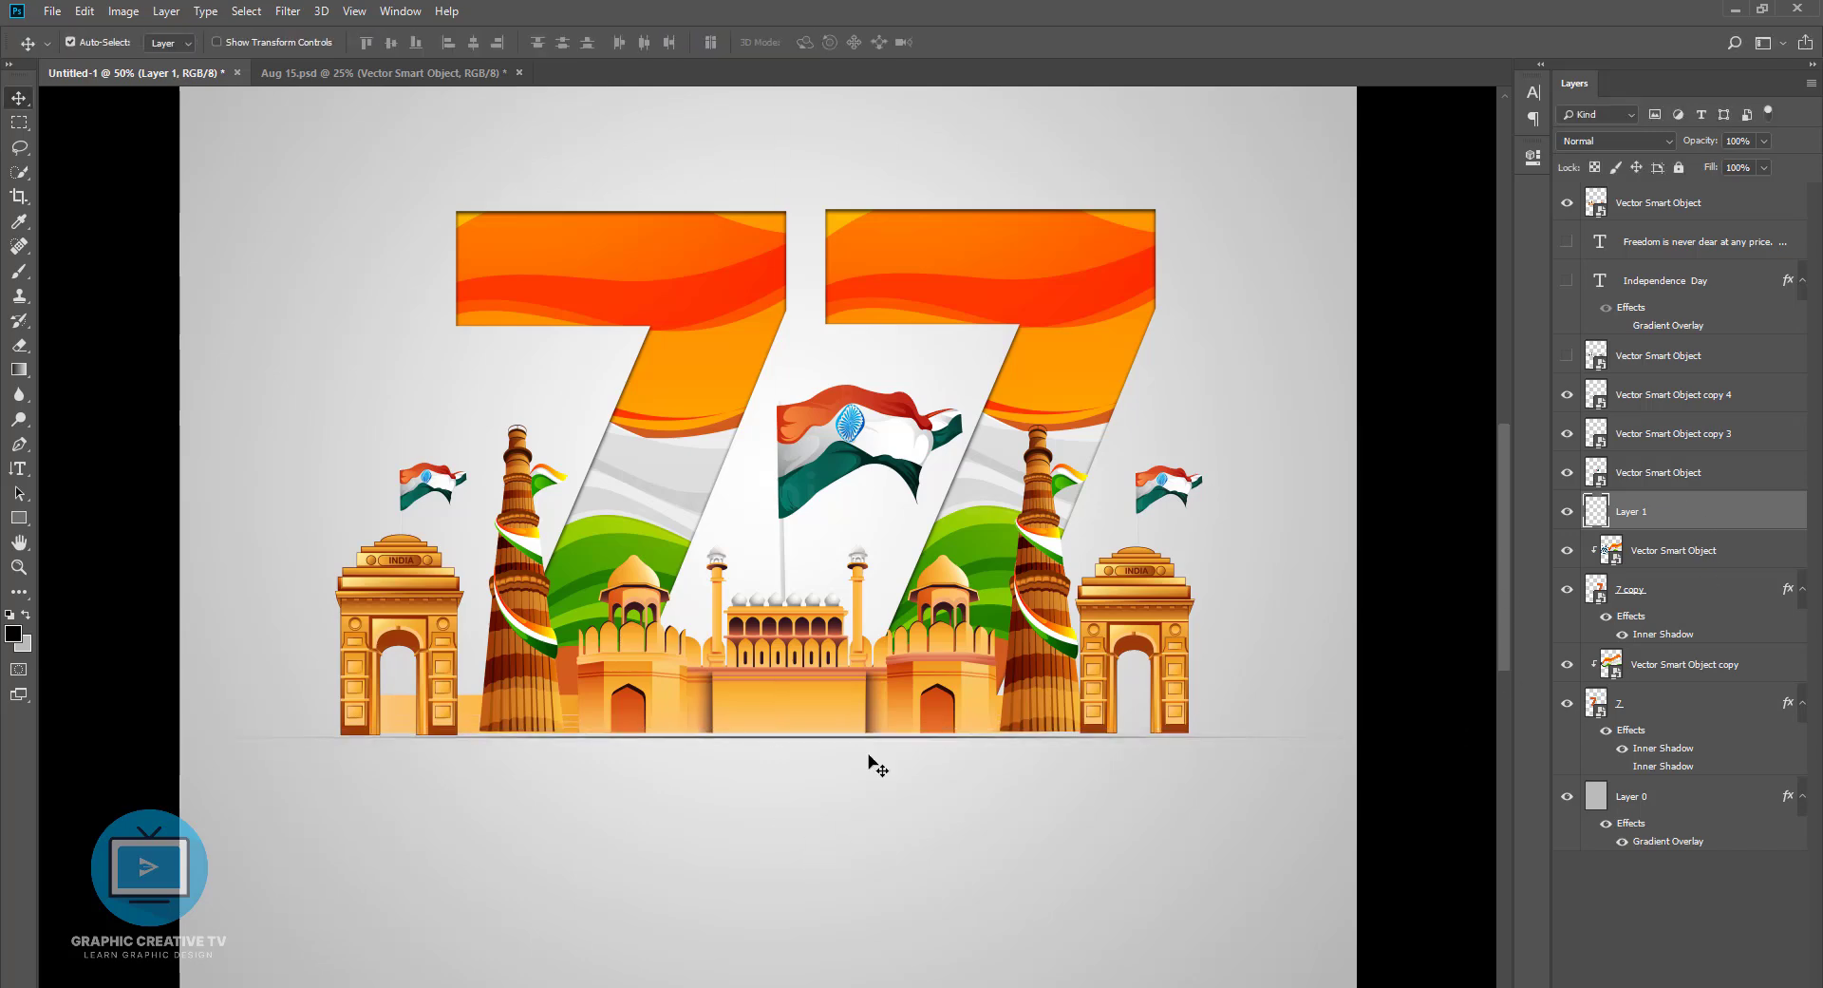
key("shift+Up")
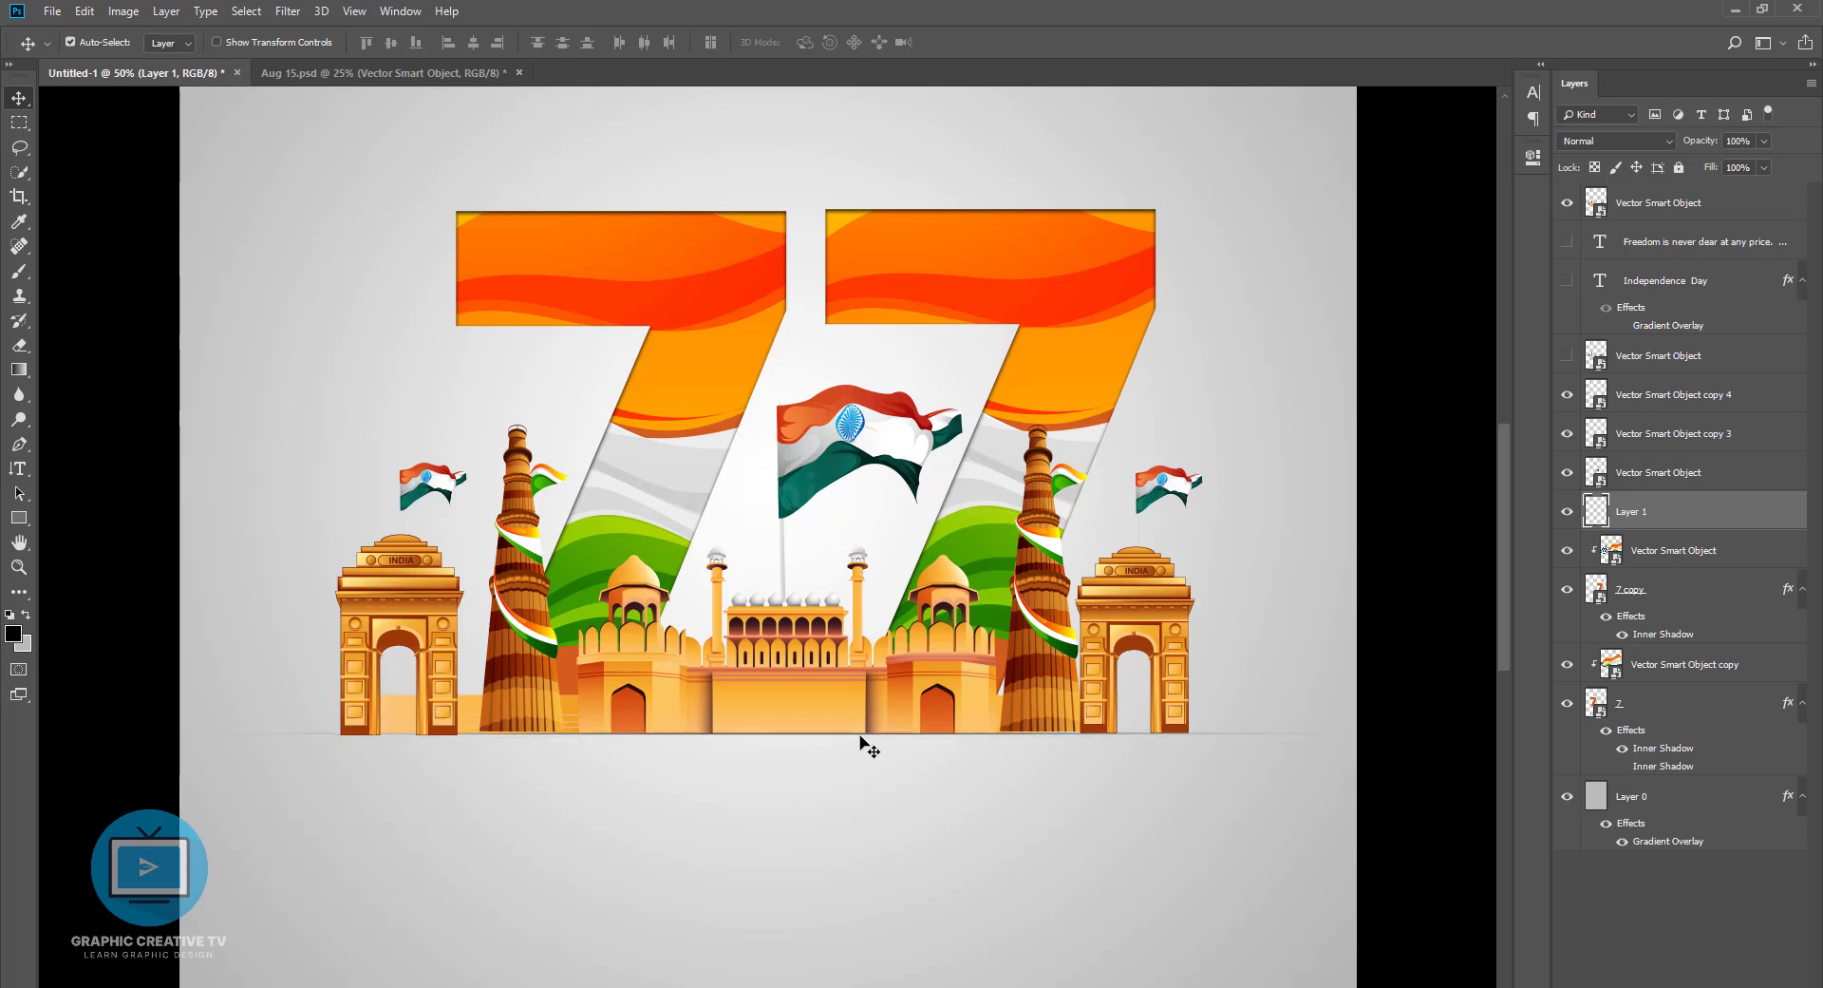
Switch back to the Brush tool and create another new layer for painting
left_click(19, 271)
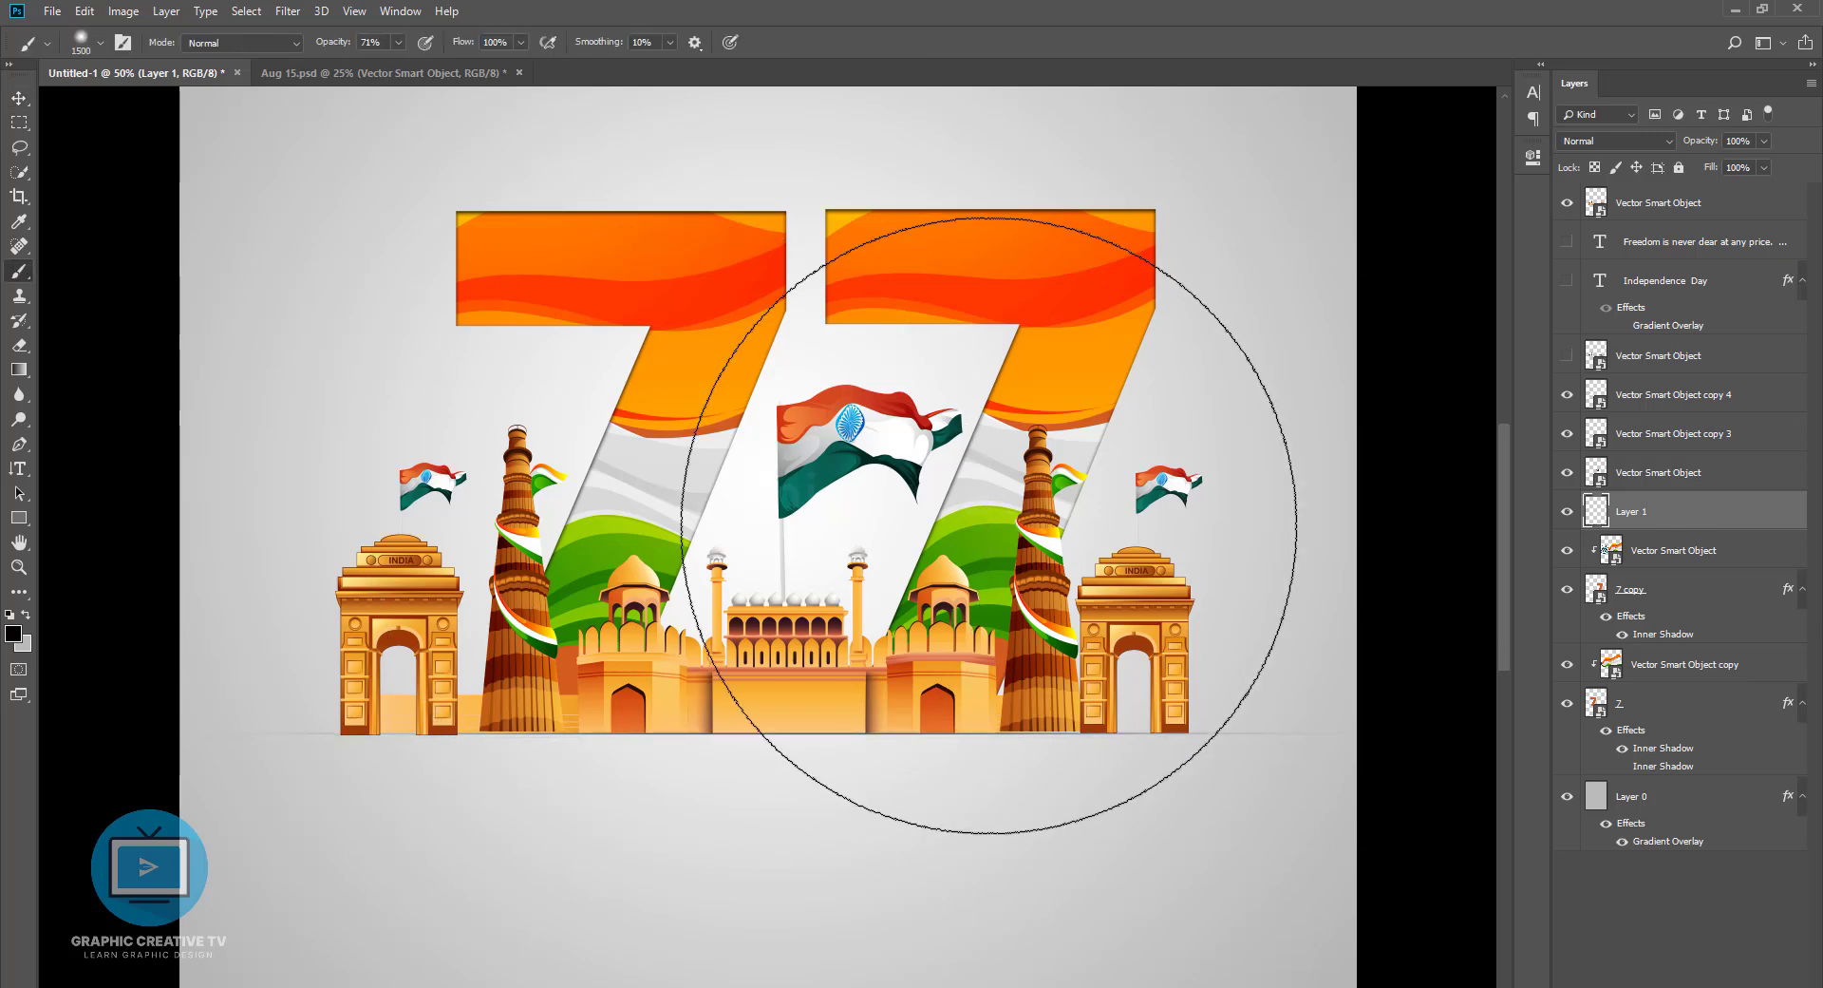
key("ctrl+shift+n")
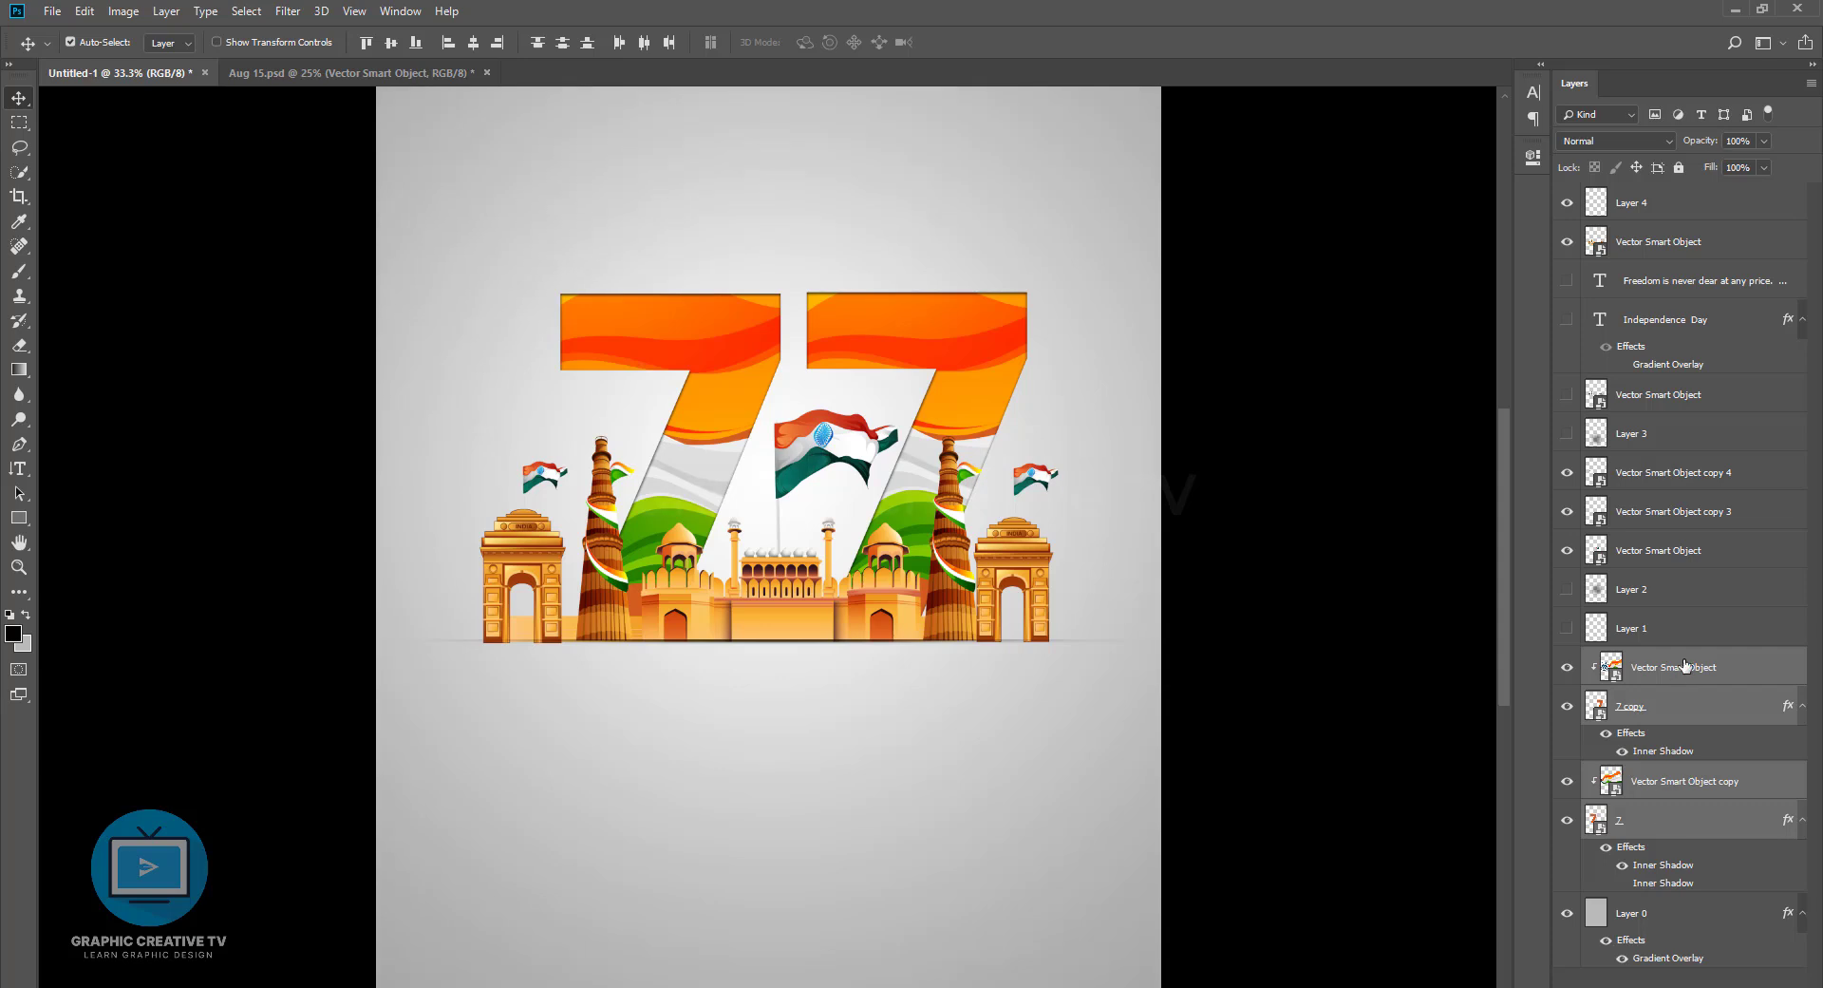
Try to move the tricolour digits and flags down together, and undo the move
scroll(632, 671, "down", 1)
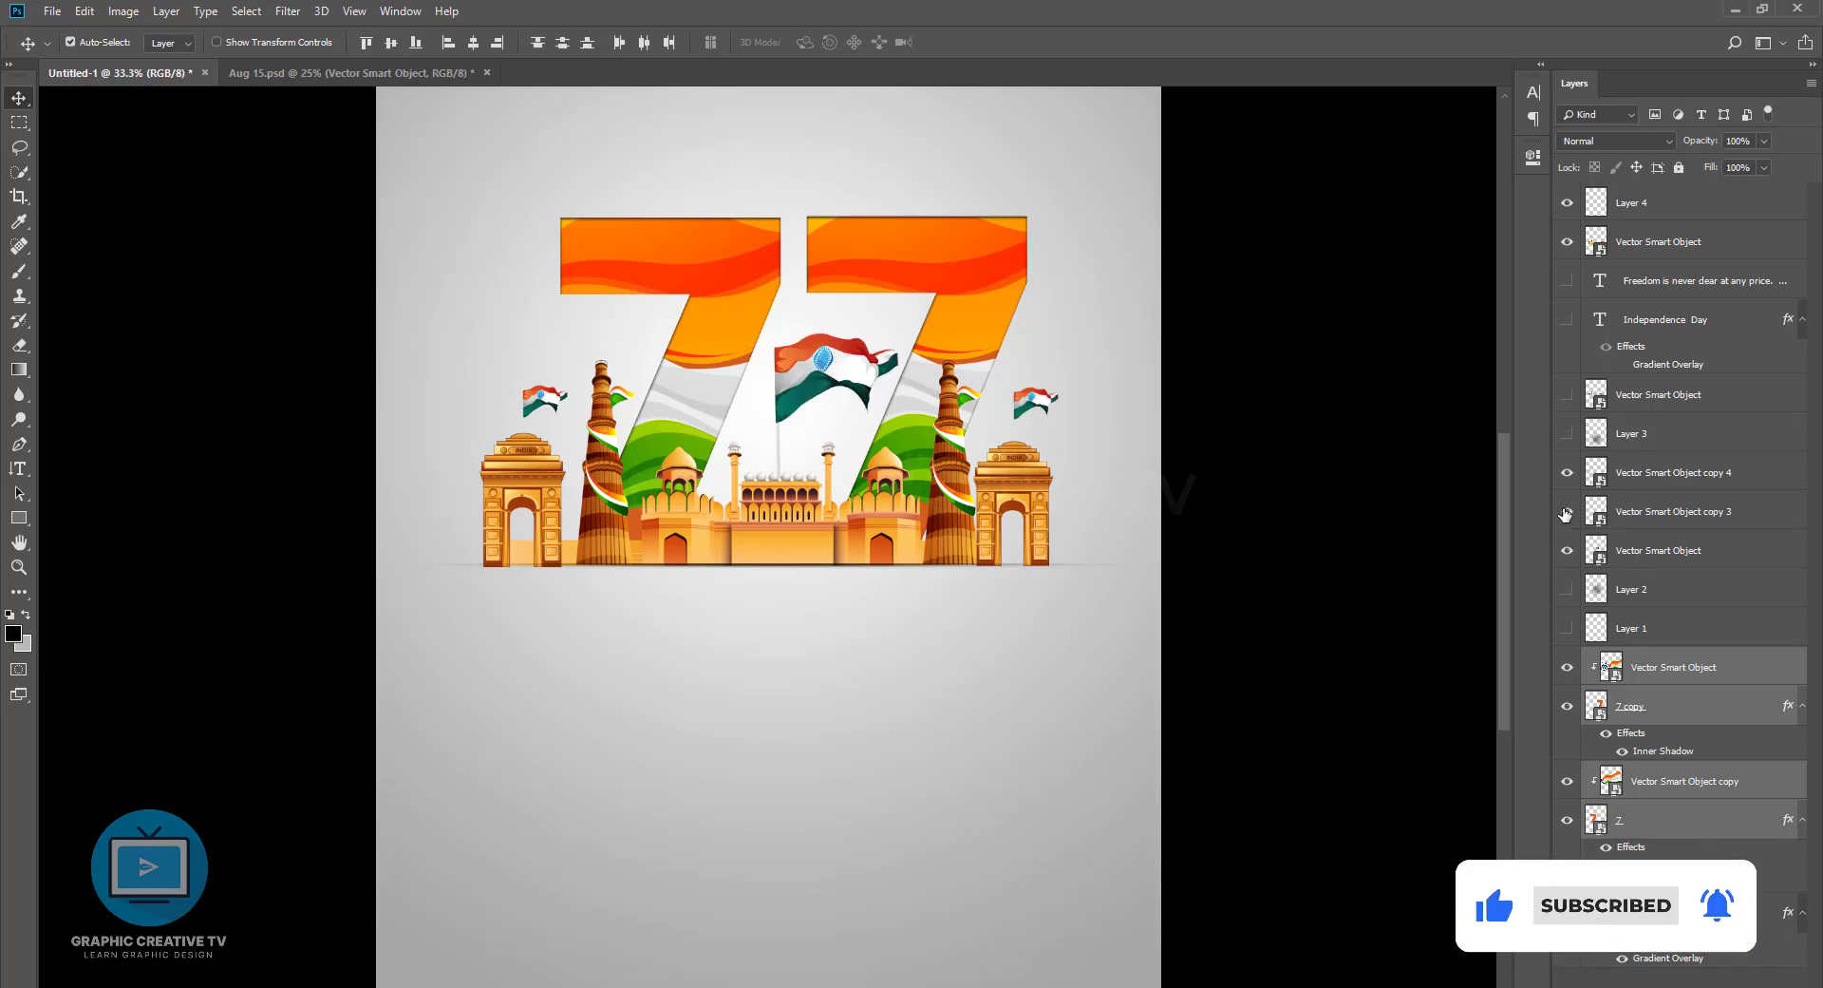
left_click(1671, 511, "ctrl")
left_click(1662, 550, "ctrl")
left_click(1654, 474, "ctrl")
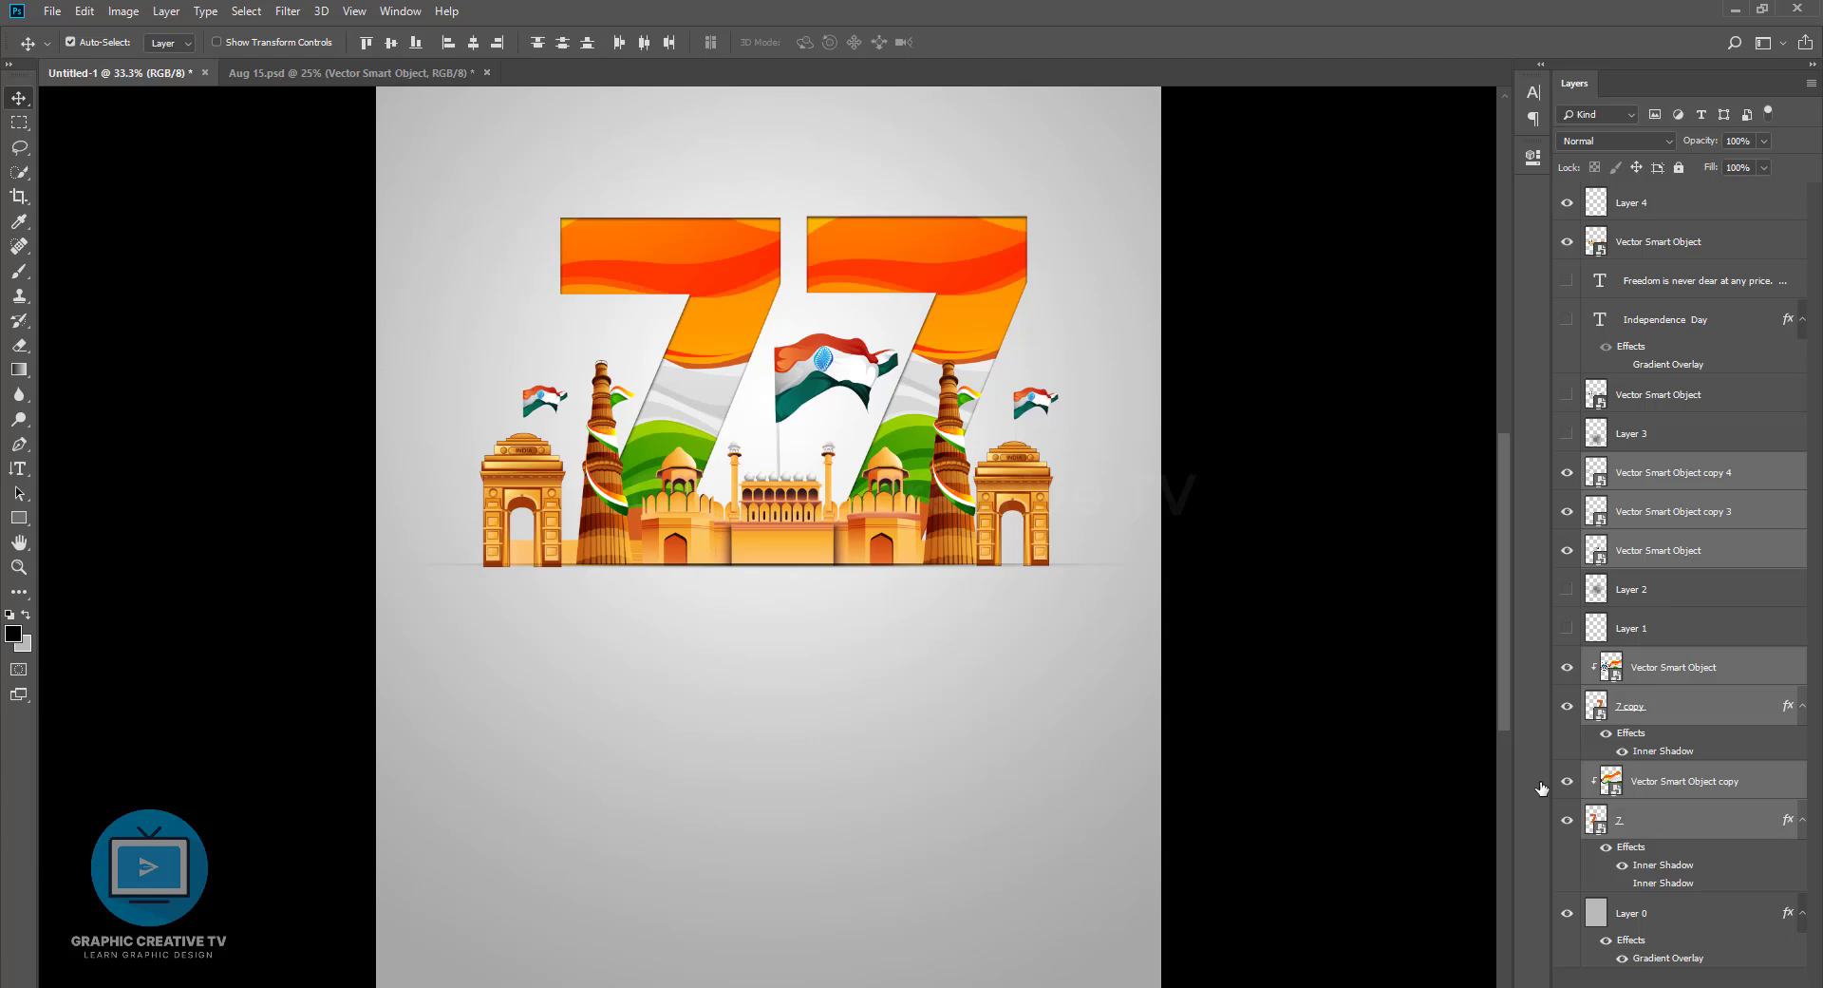
left_click_drag(905, 524, 910, 610)
key("ctrl+z")
scroll(1377, 532, "up", 1)
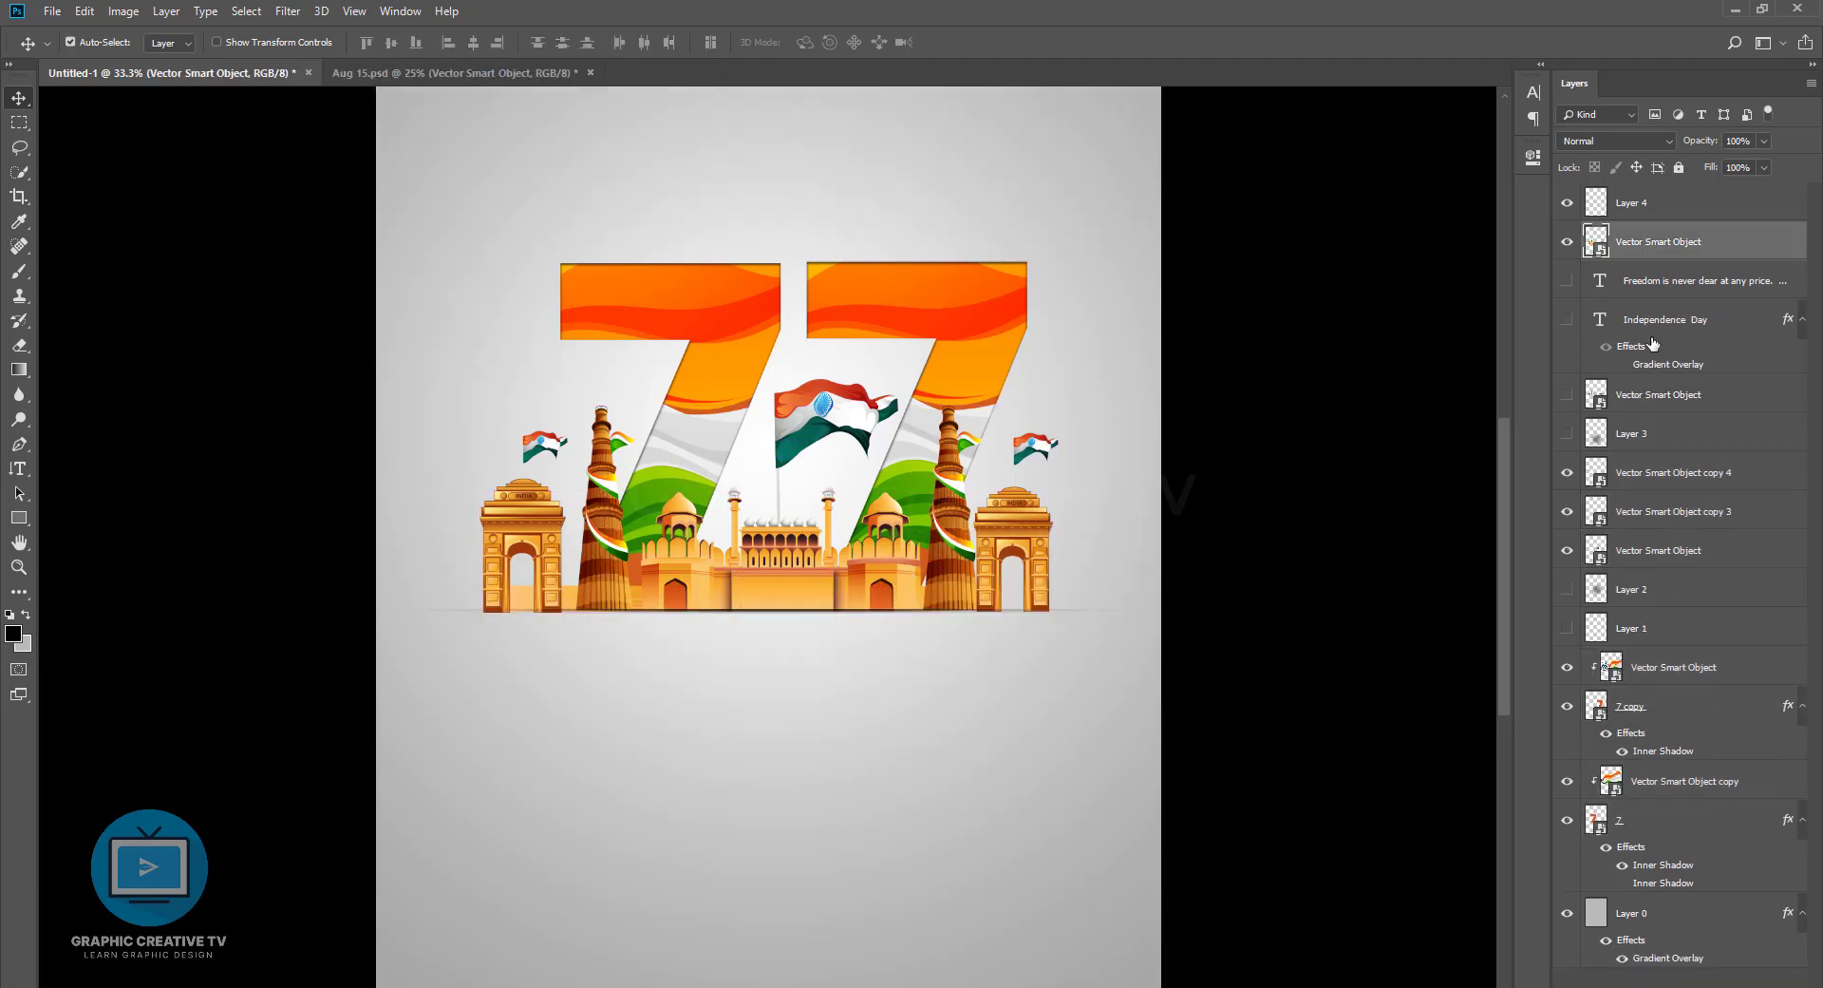
Select the monuments, flags, both digits and their clipped wave artwork together, and undo a trial move downward
scroll(1638, 435, "up", 2)
left_click(1633, 470, "ctrl")
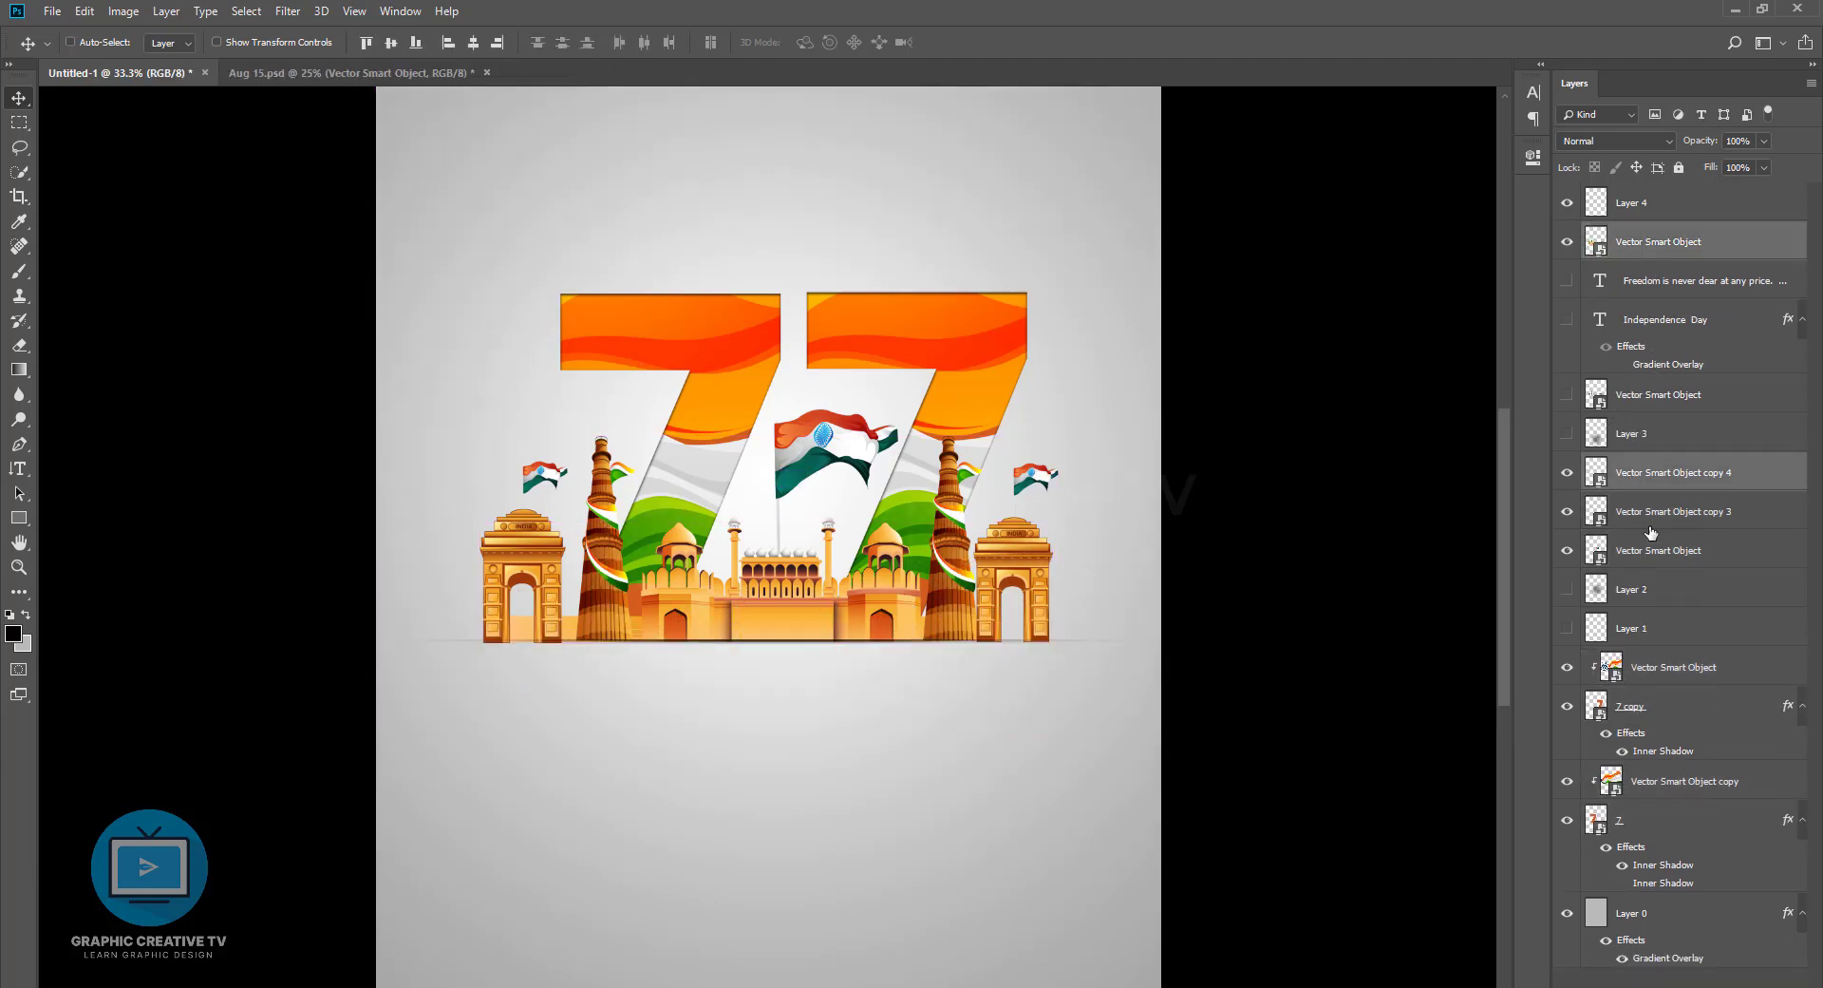
left_click(1637, 511, "ctrl")
left_click(1643, 551, "ctrl")
left_click(1663, 665, "ctrl")
left_click(1654, 705, "ctrl")
left_click(1654, 779, "ctrl")
left_click(1654, 820, "ctrl")
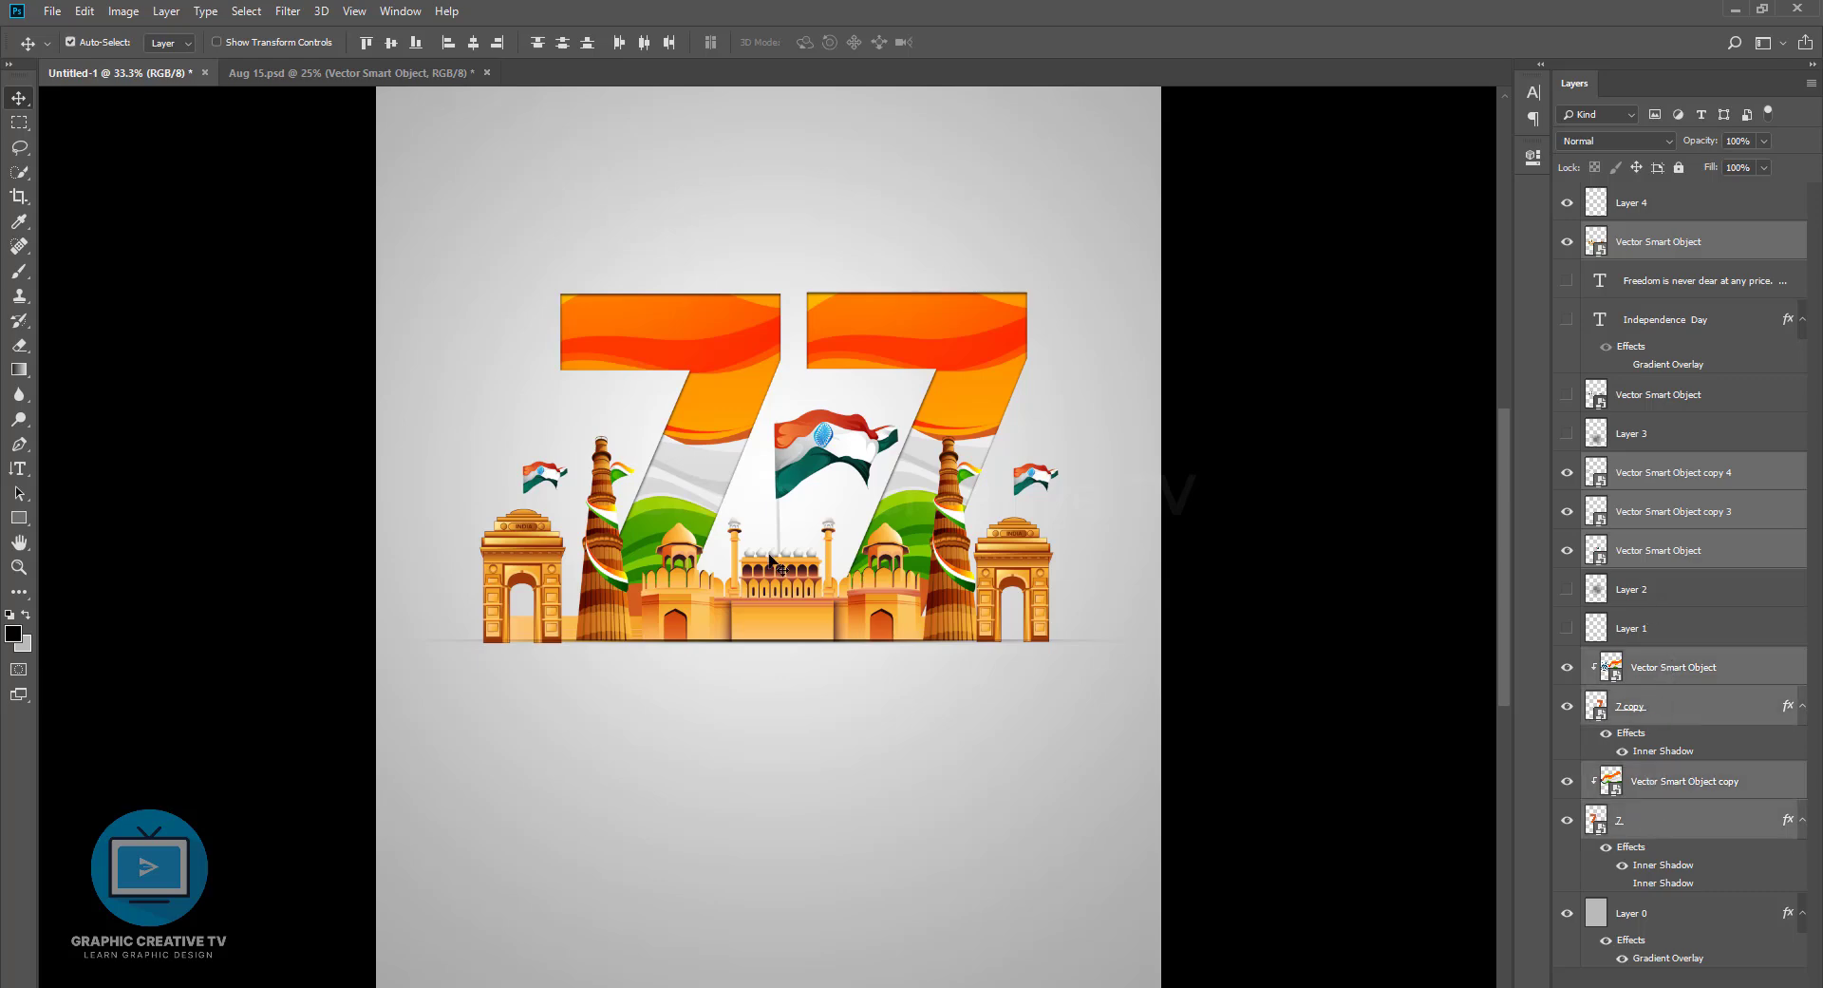
left_click_drag(866, 581, 907, 708)
key("ctrl+z")
Add Layer 4 to the selected artwork, scale everything to about 90%, and reposition it around the middle of the poster
scroll(1700, 361, "up", 1)
left_click(1655, 204, "ctrl")
key("ctrl+t")
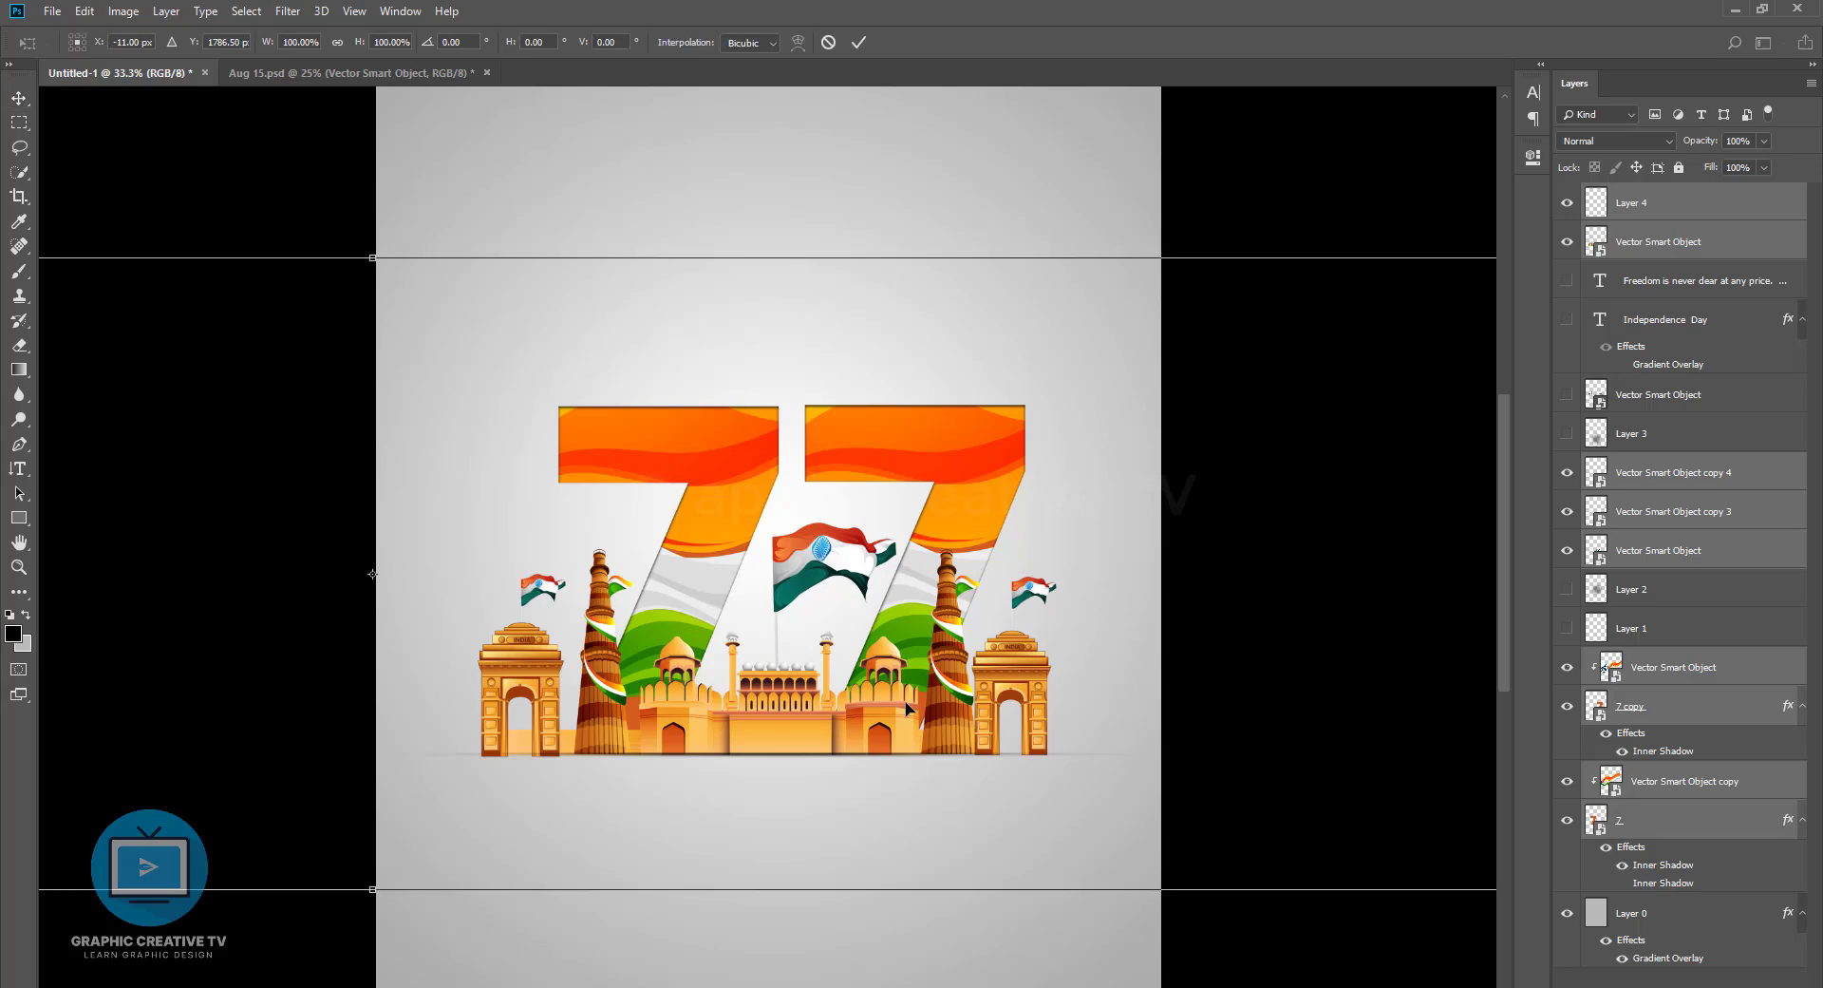
key("ctrl+minus")
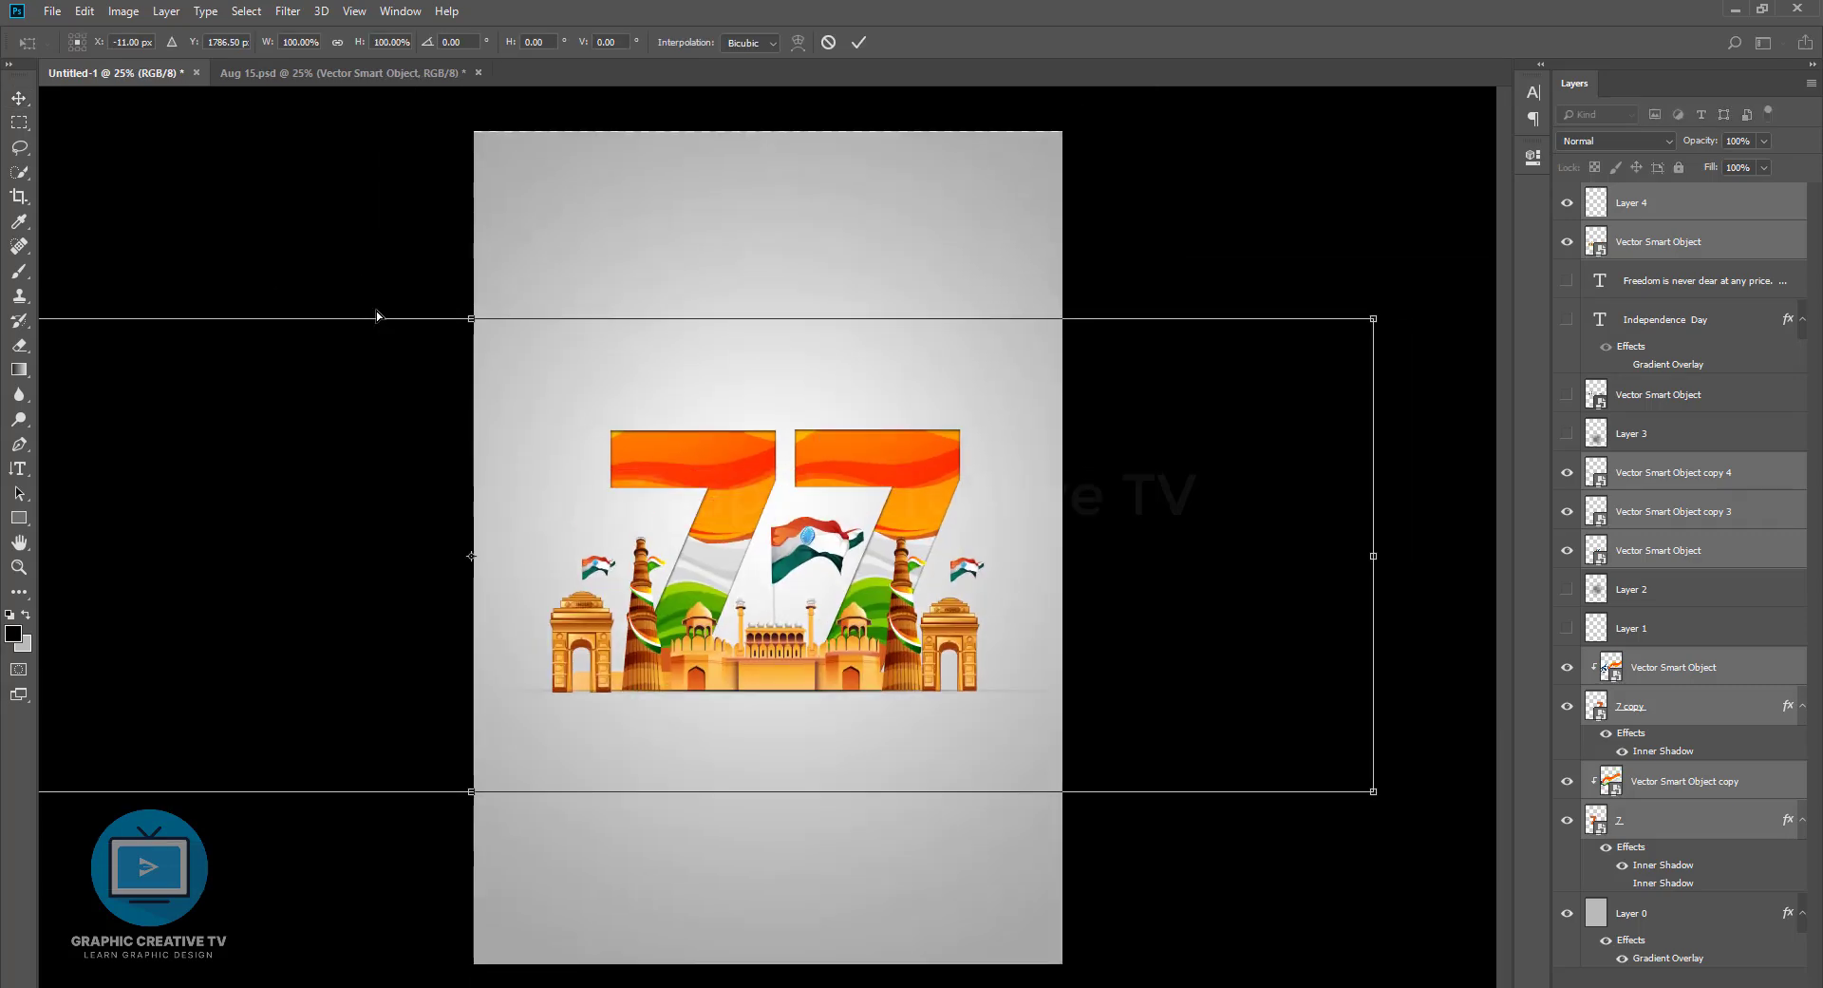
left_click_drag(1392, 304, 1223, 348)
left_click_drag(705, 655, 755, 654)
left_click_drag(1258, 364, 1311, 350)
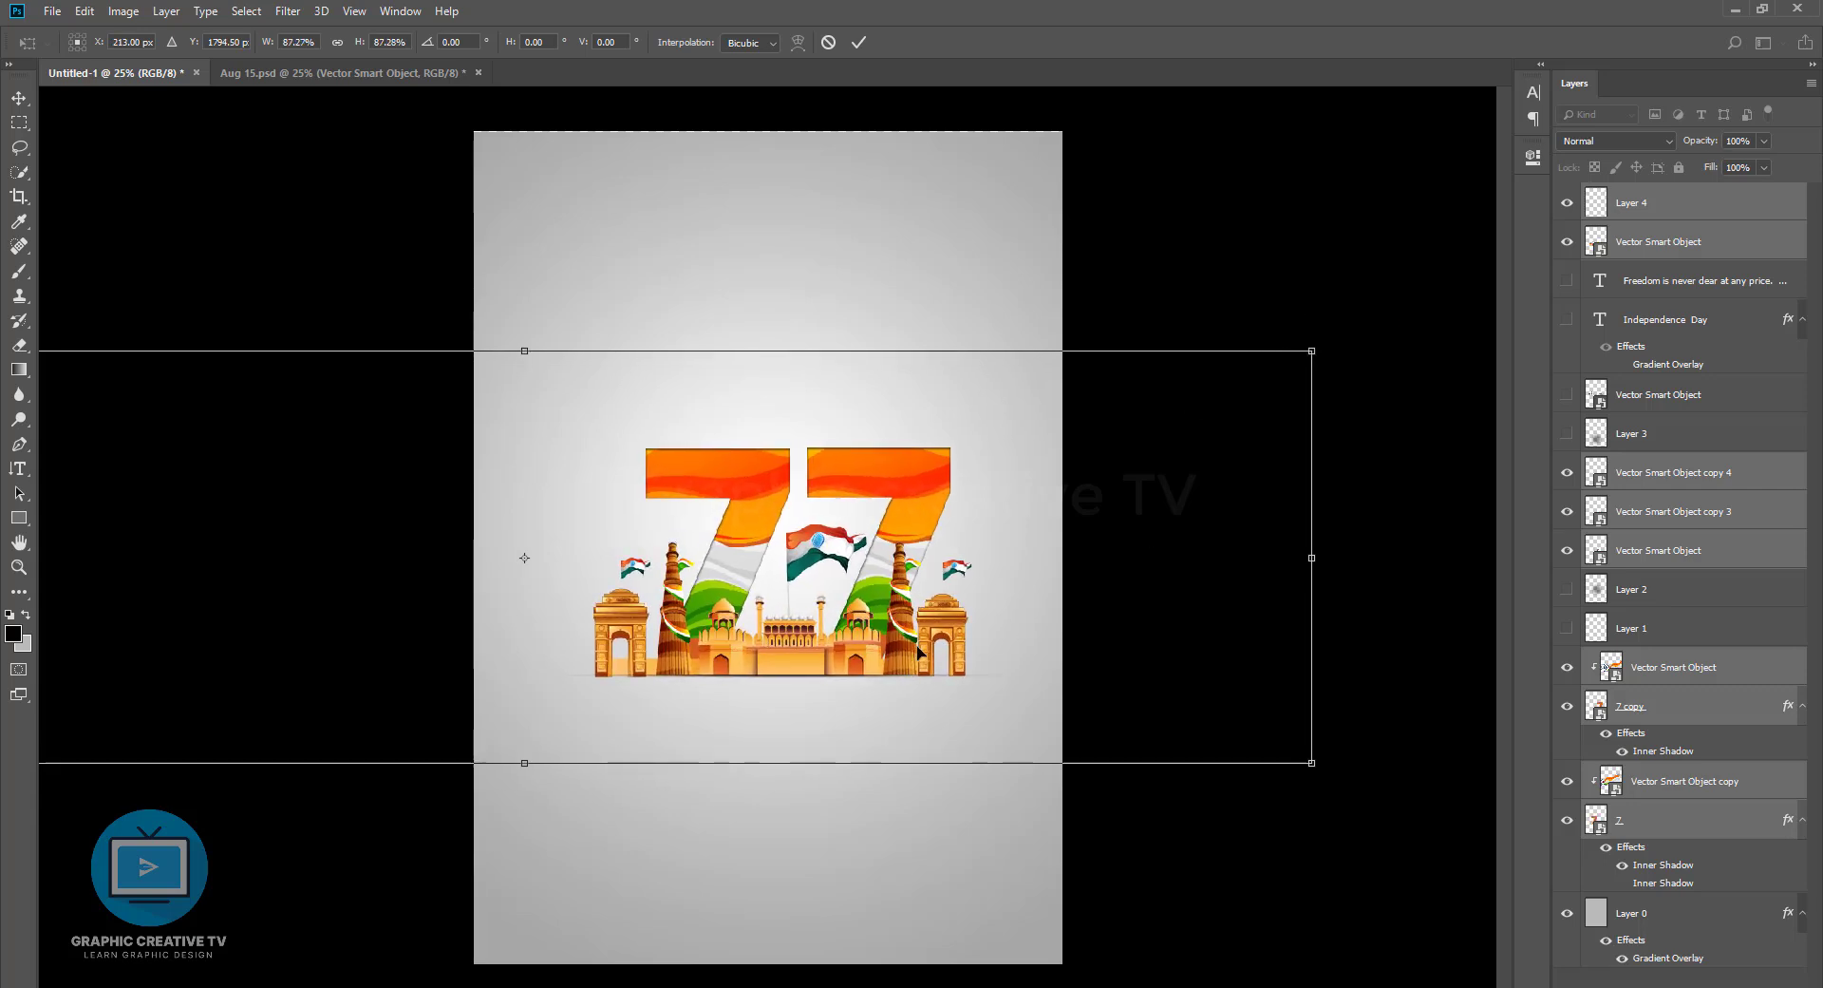
left_click_drag(876, 659, 859, 659)
left_click_drag(1295, 351, 1321, 344)
left_click_drag(900, 648, 891, 641)
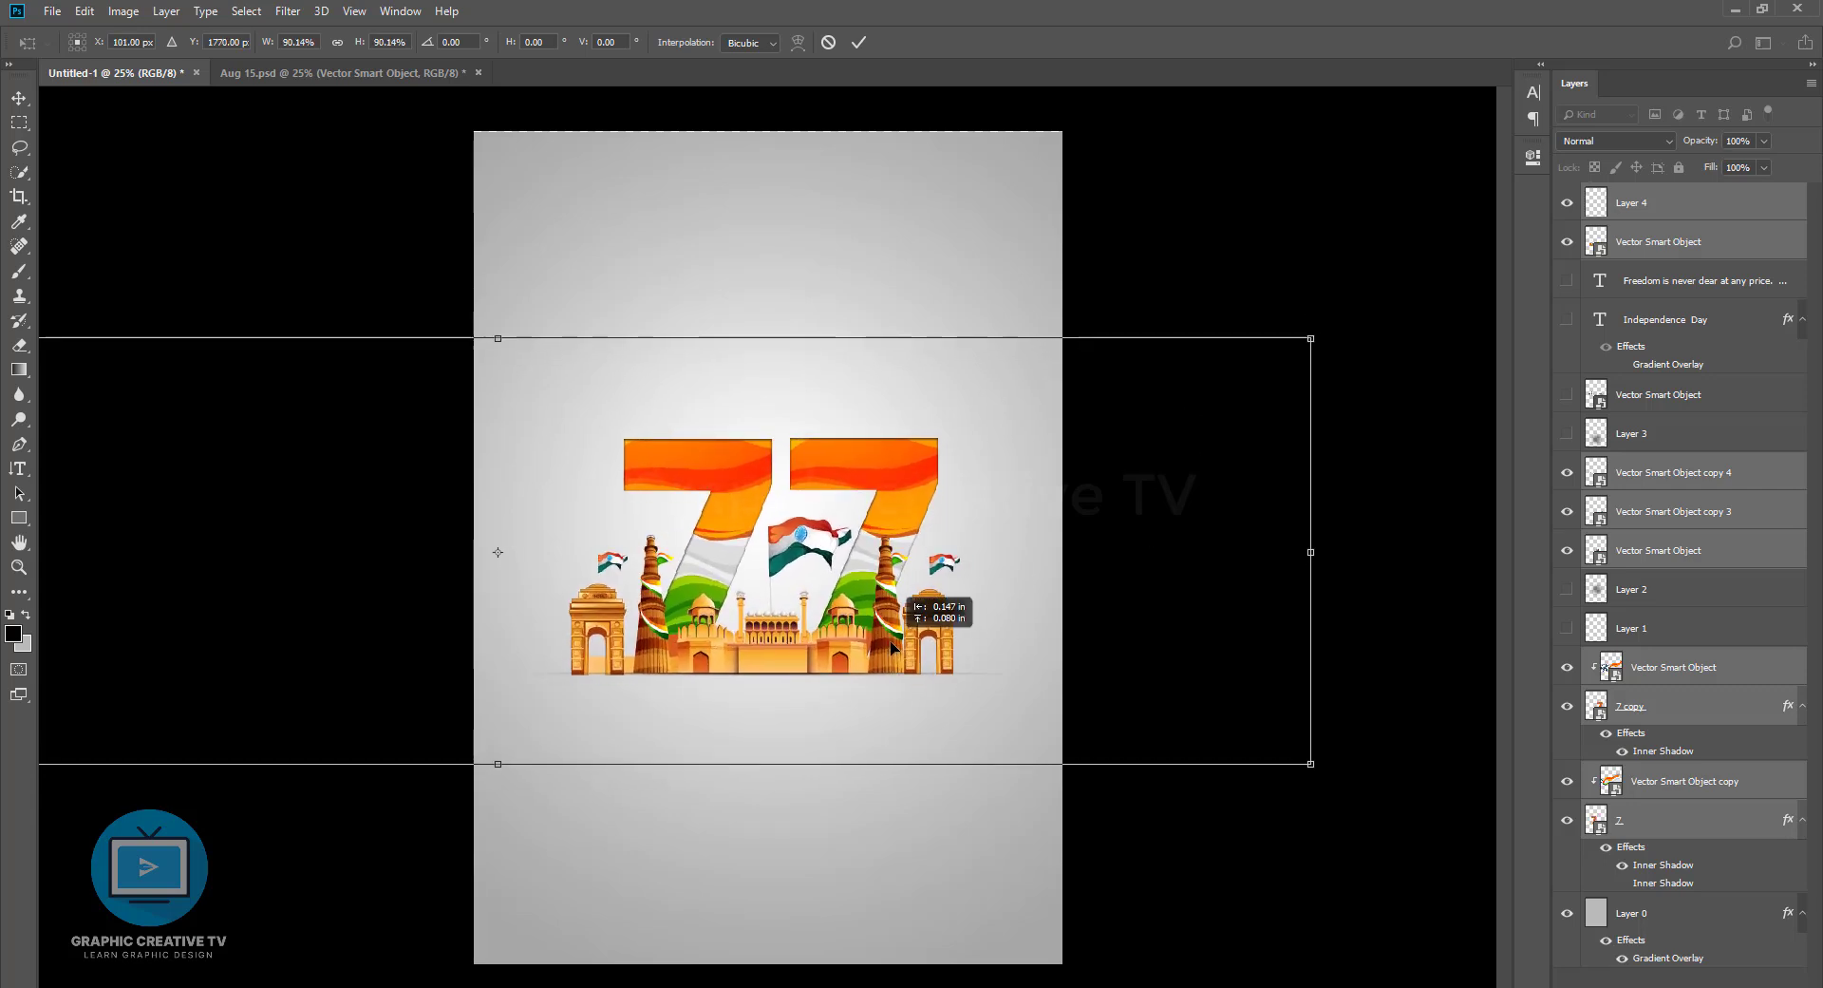
key("Return")
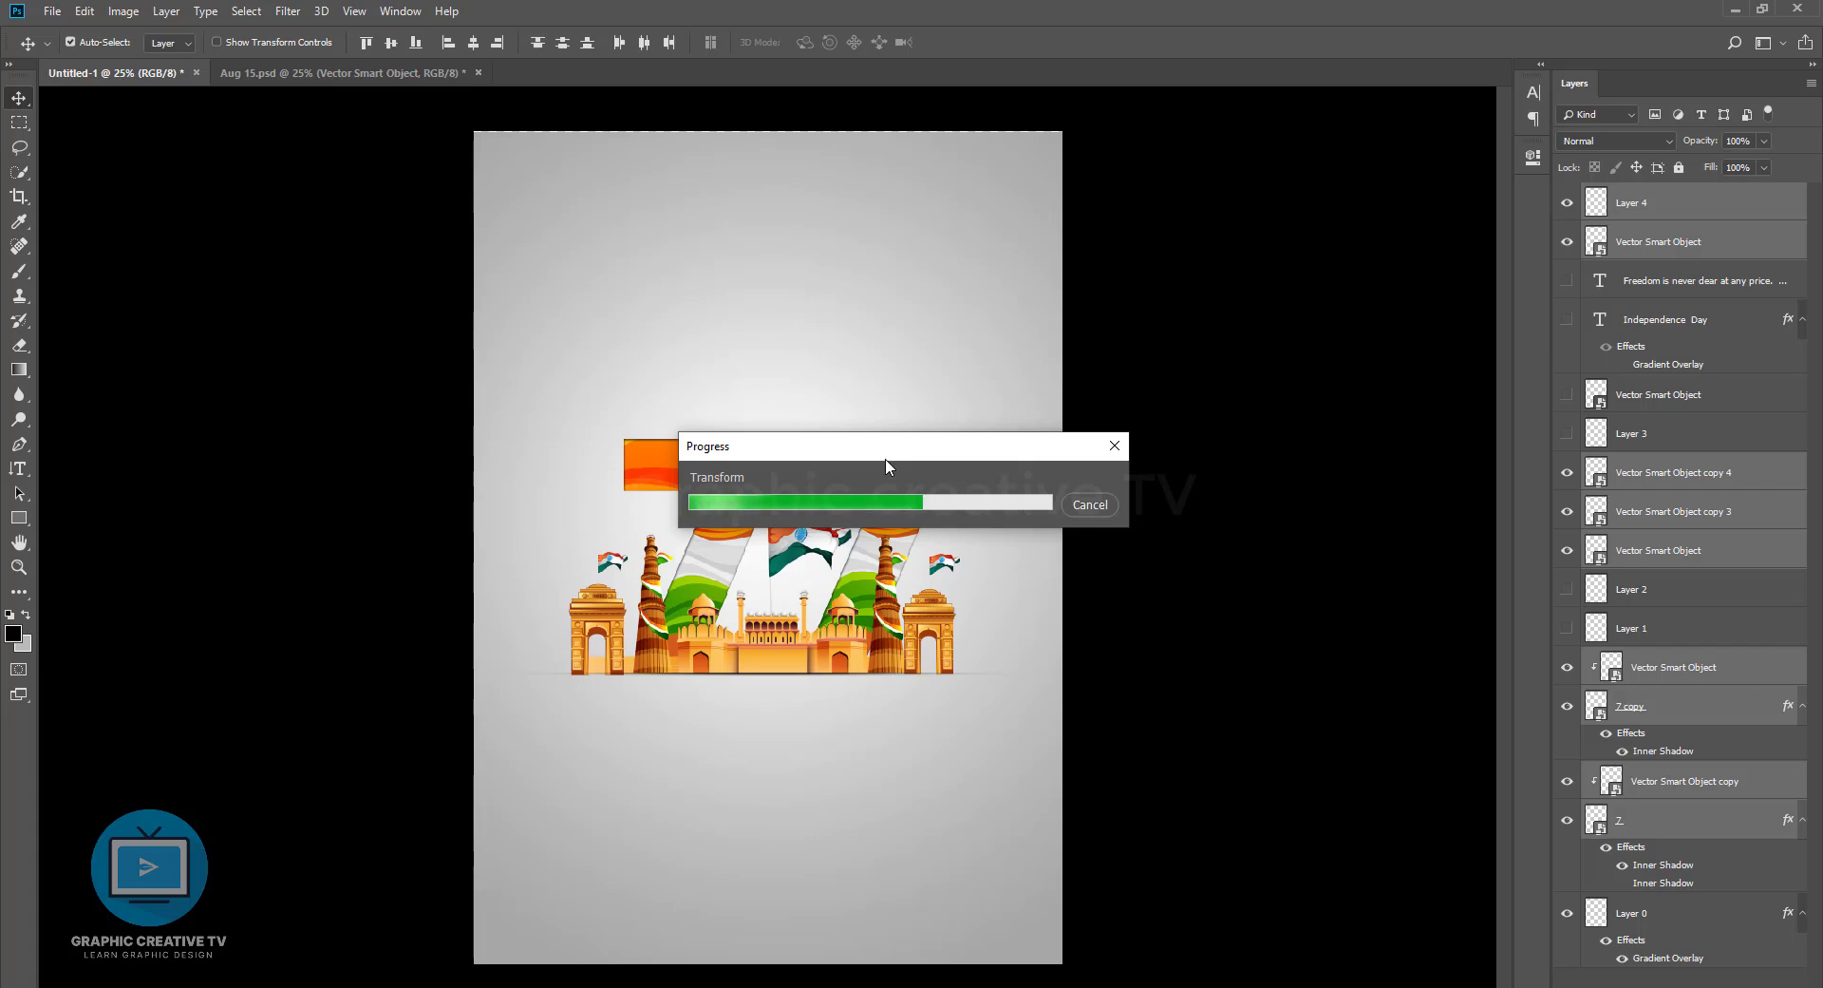
key("ctrl+t")
left_click_drag(1318, 338, 1258, 353)
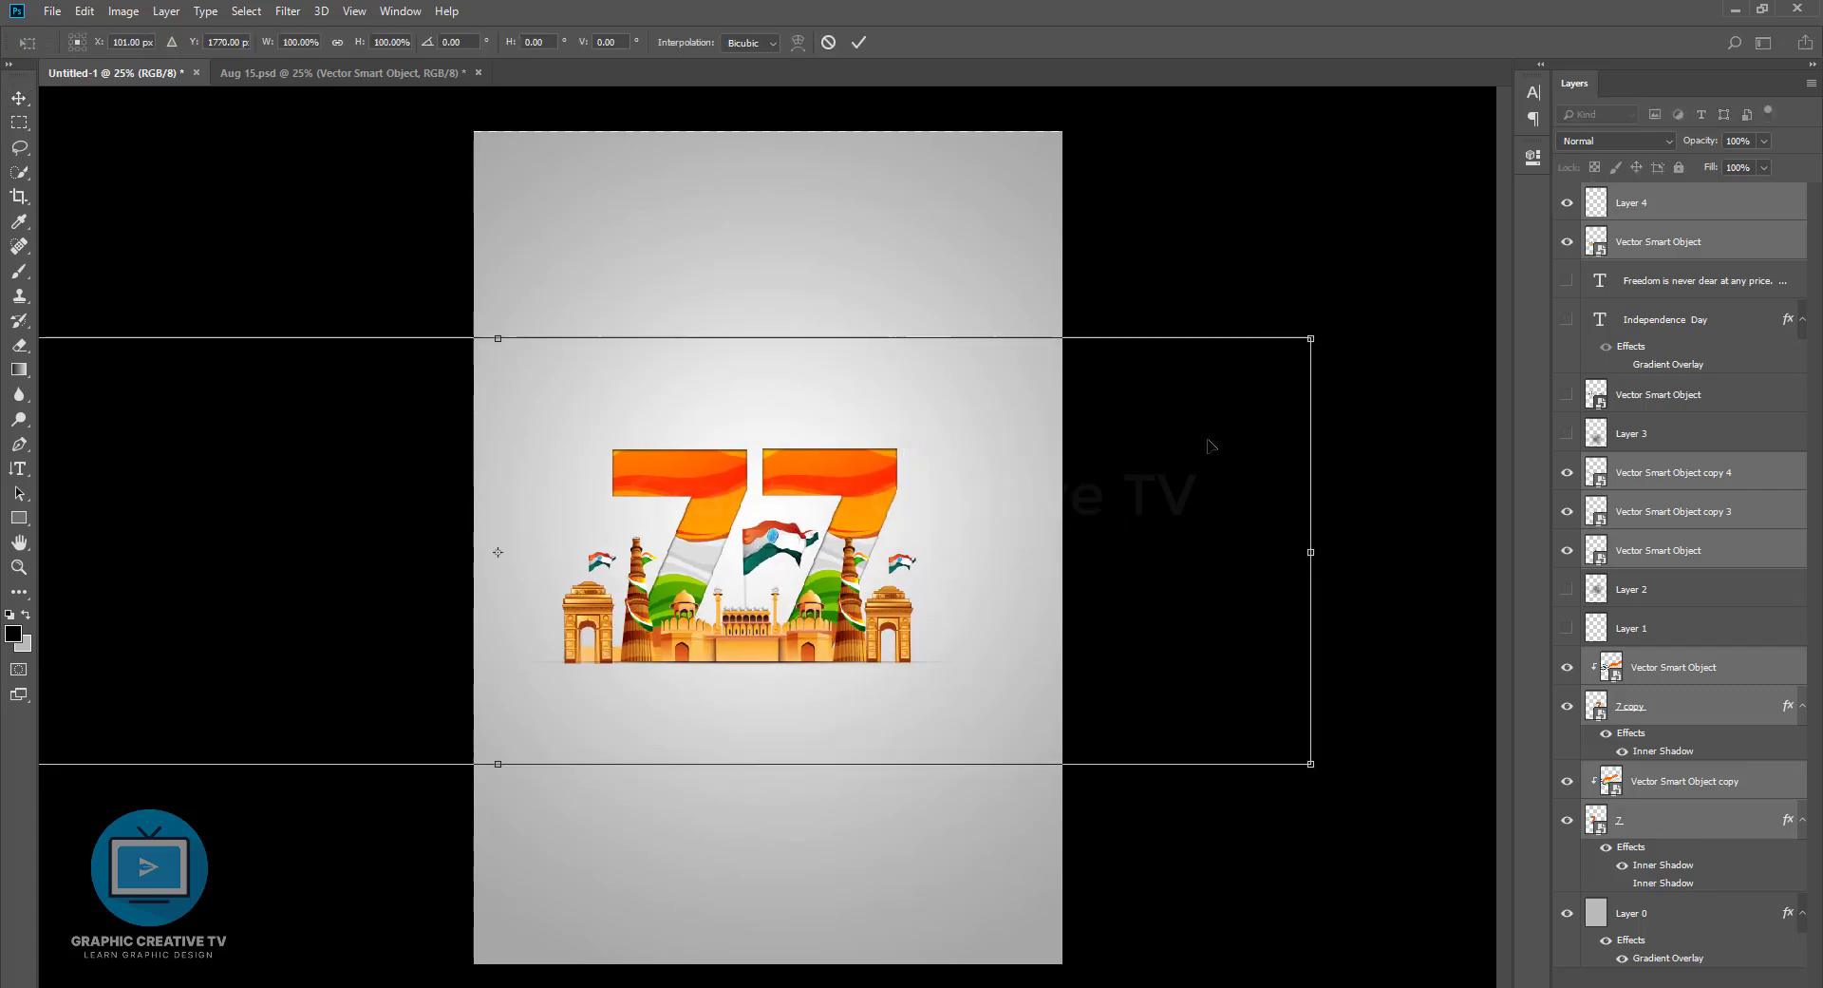
key("Escape")
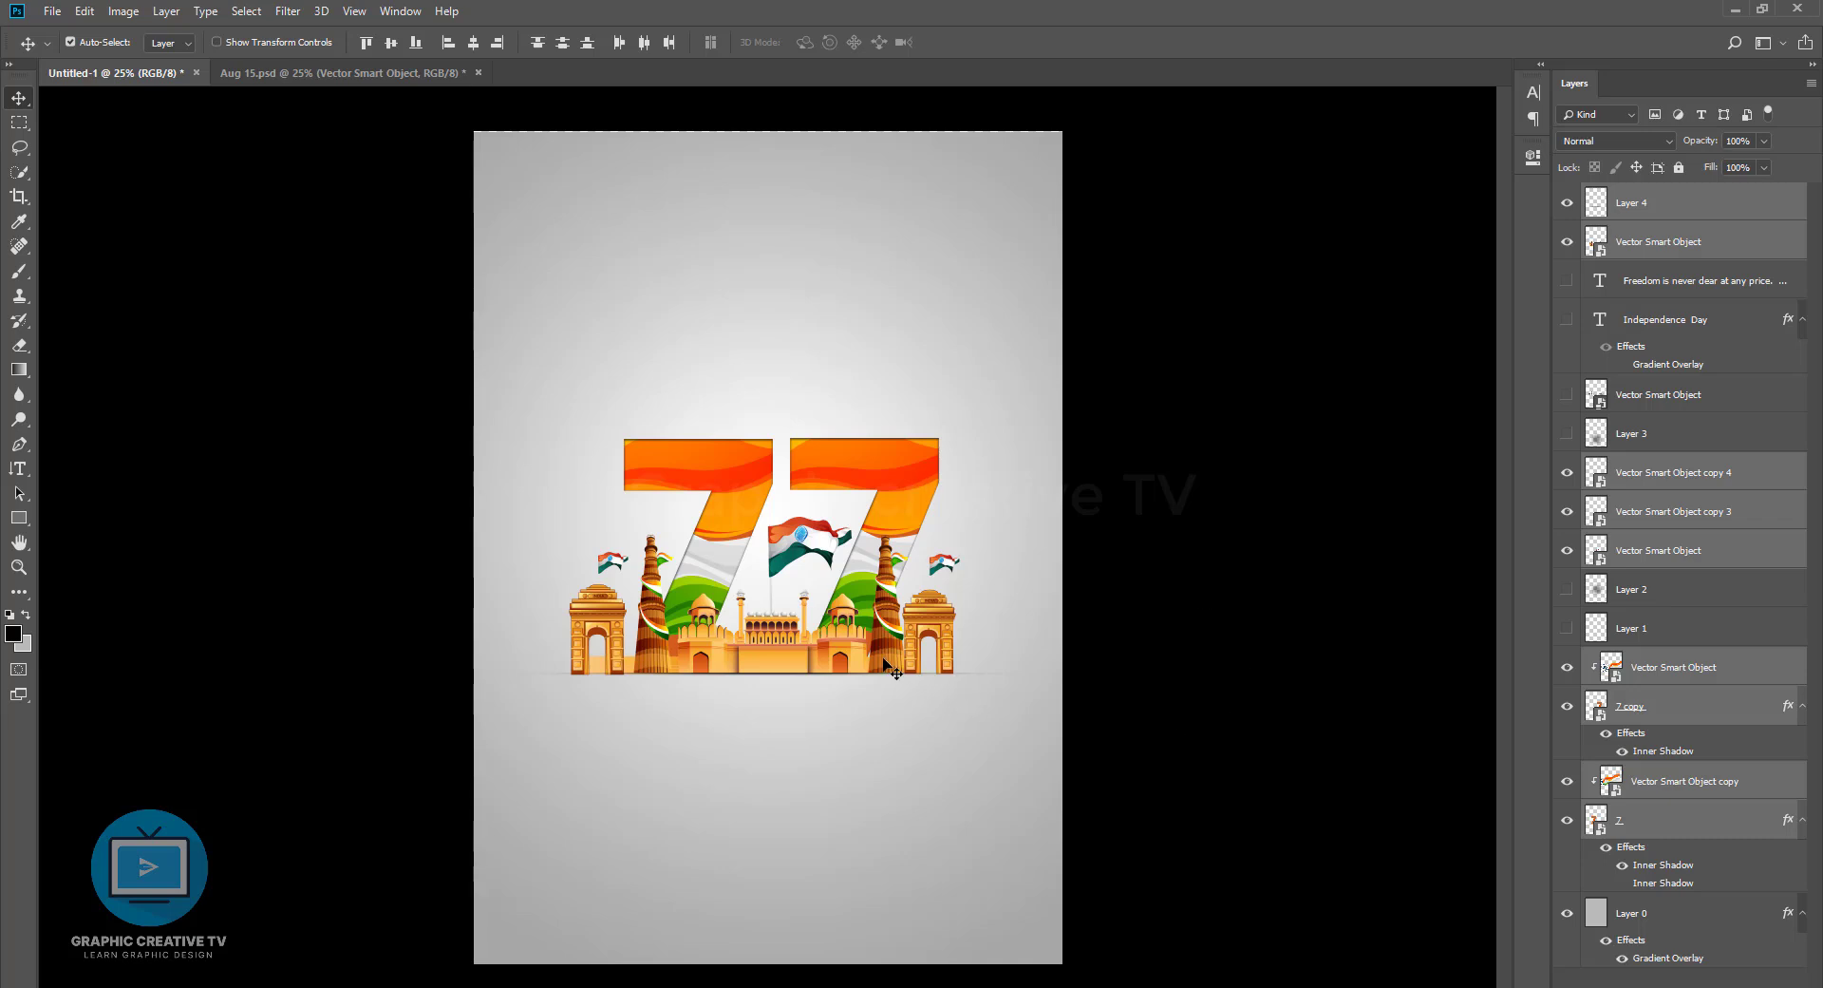
Add a white (#ffffff) outside Stroke to the second 7, with its size slightly below 25 px
left_click(1185, 617)
left_click(911, 479)
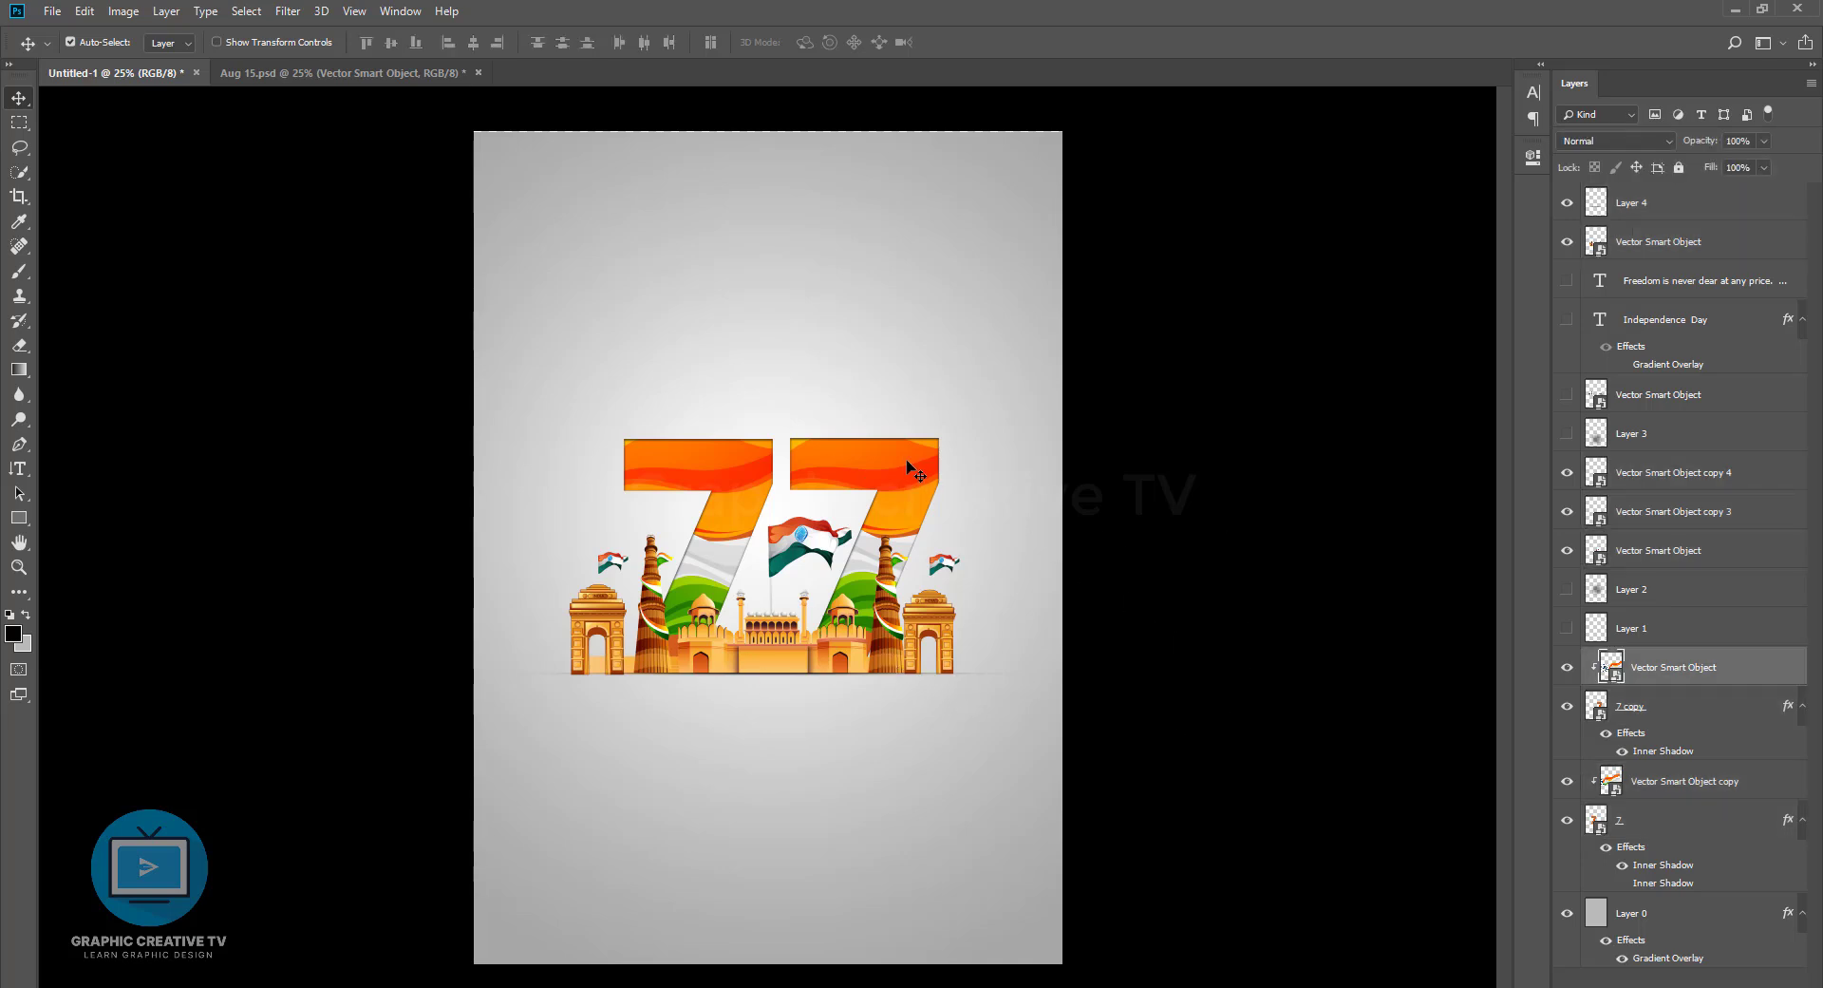
left_click(1648, 717)
left_click(1655, 984)
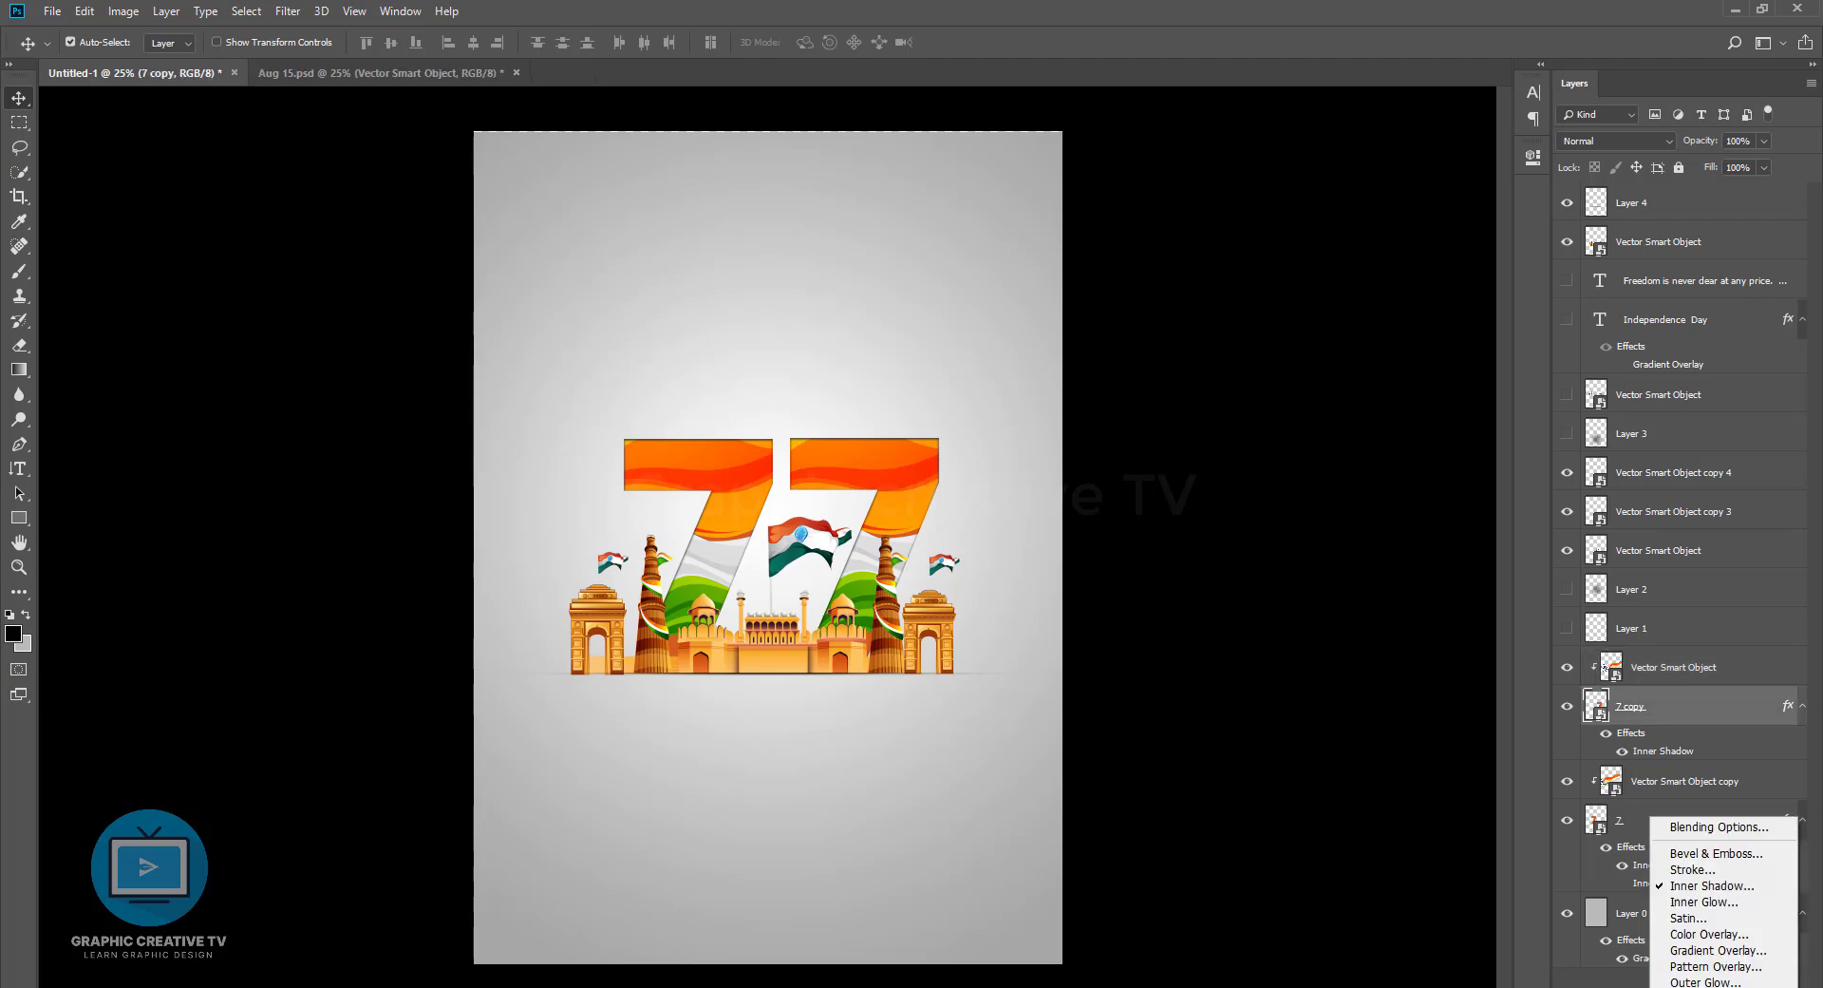
left_click(1690, 871)
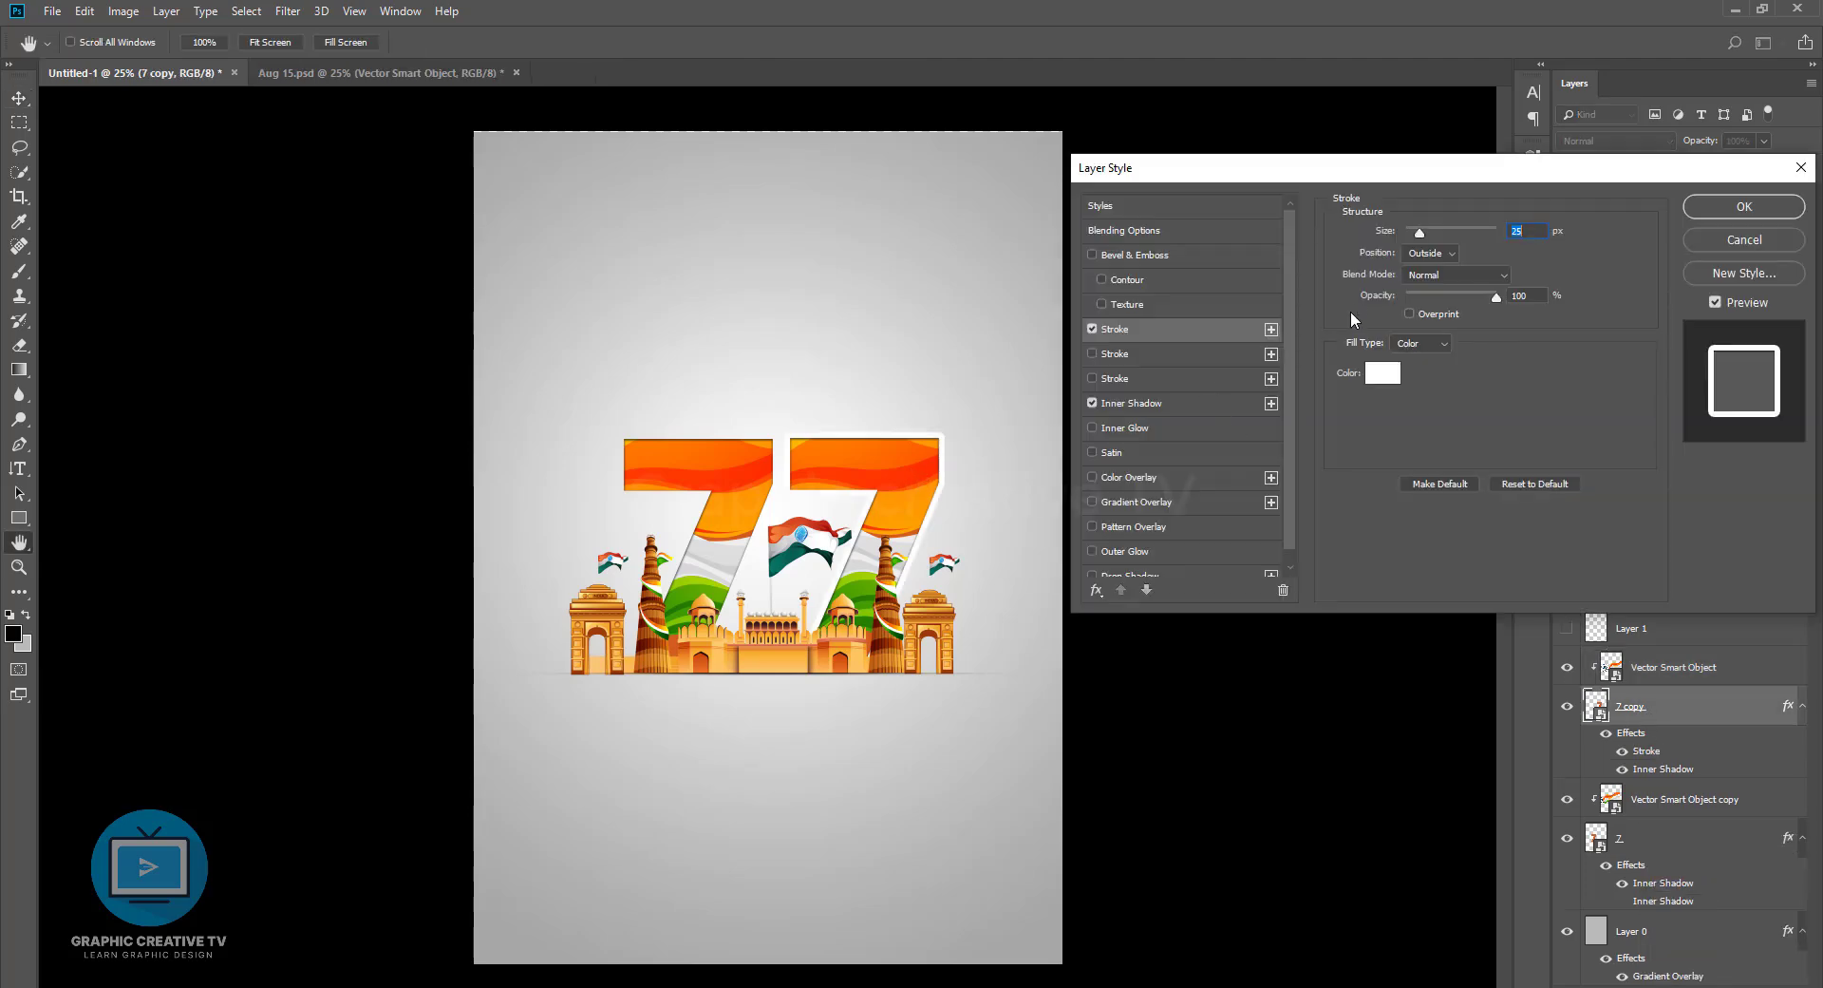
left_click(1382, 372)
left_click(1356, 589)
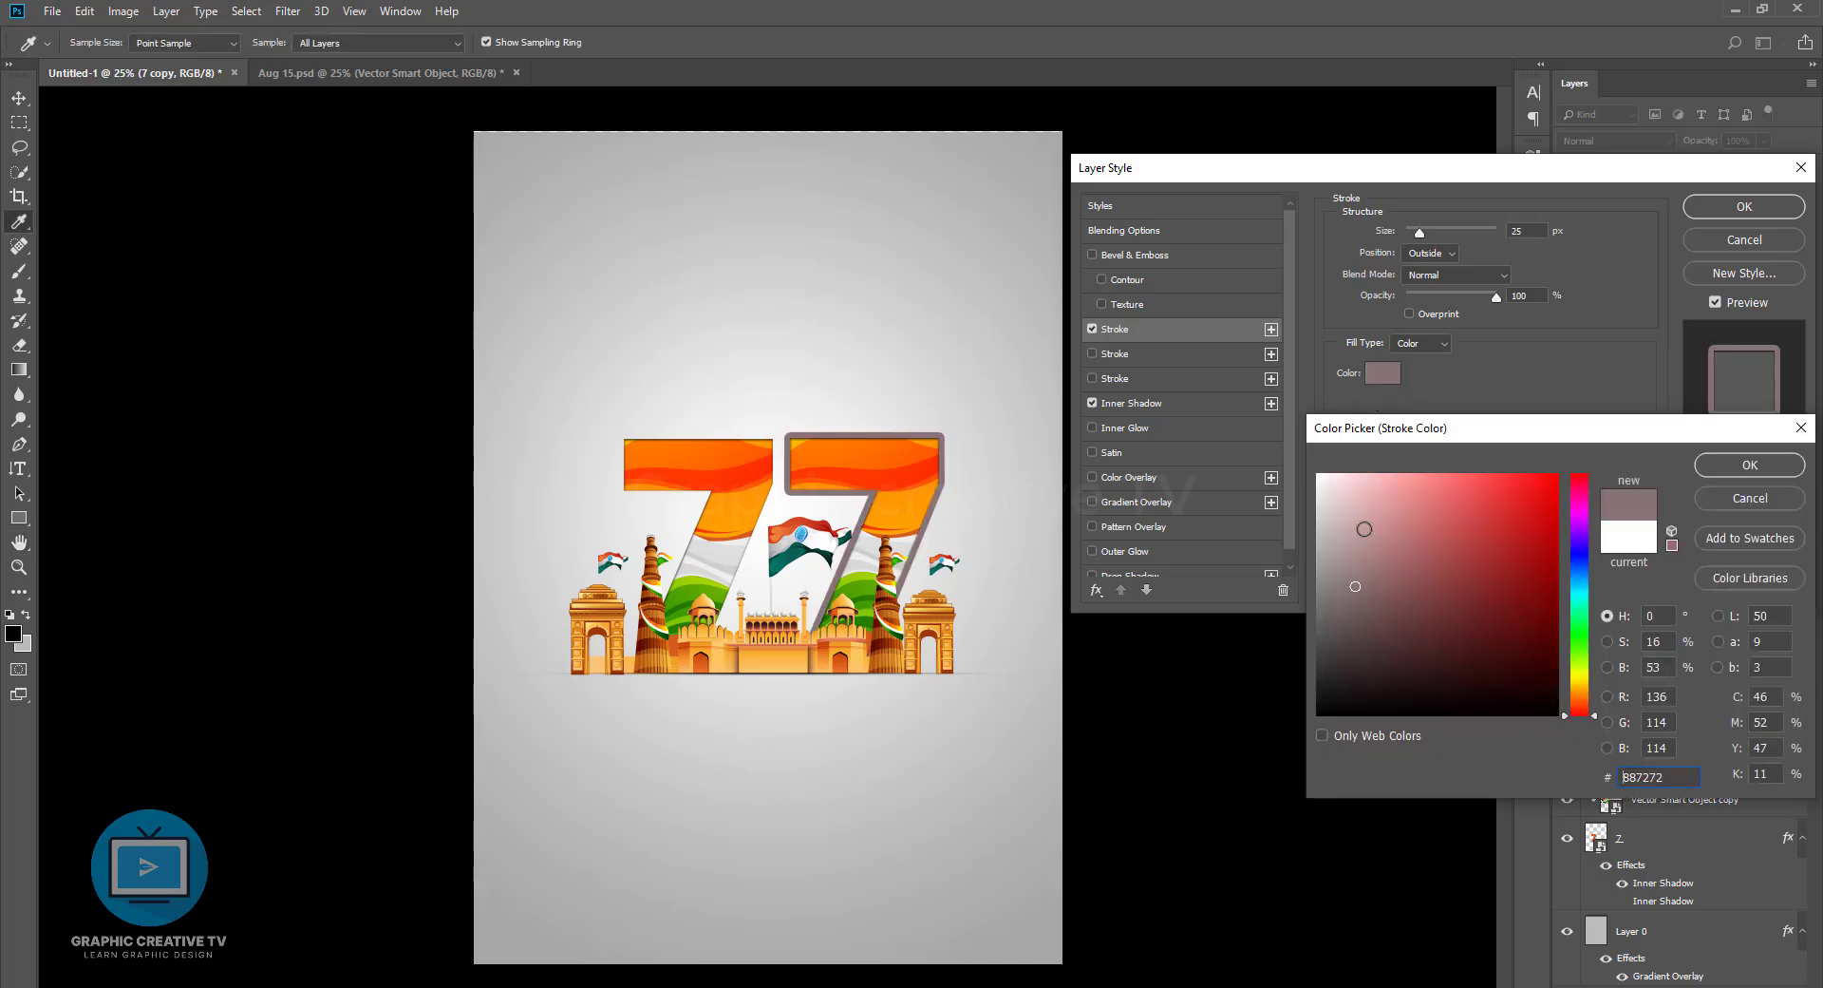
left_click_drag(1356, 586, 1312, 472)
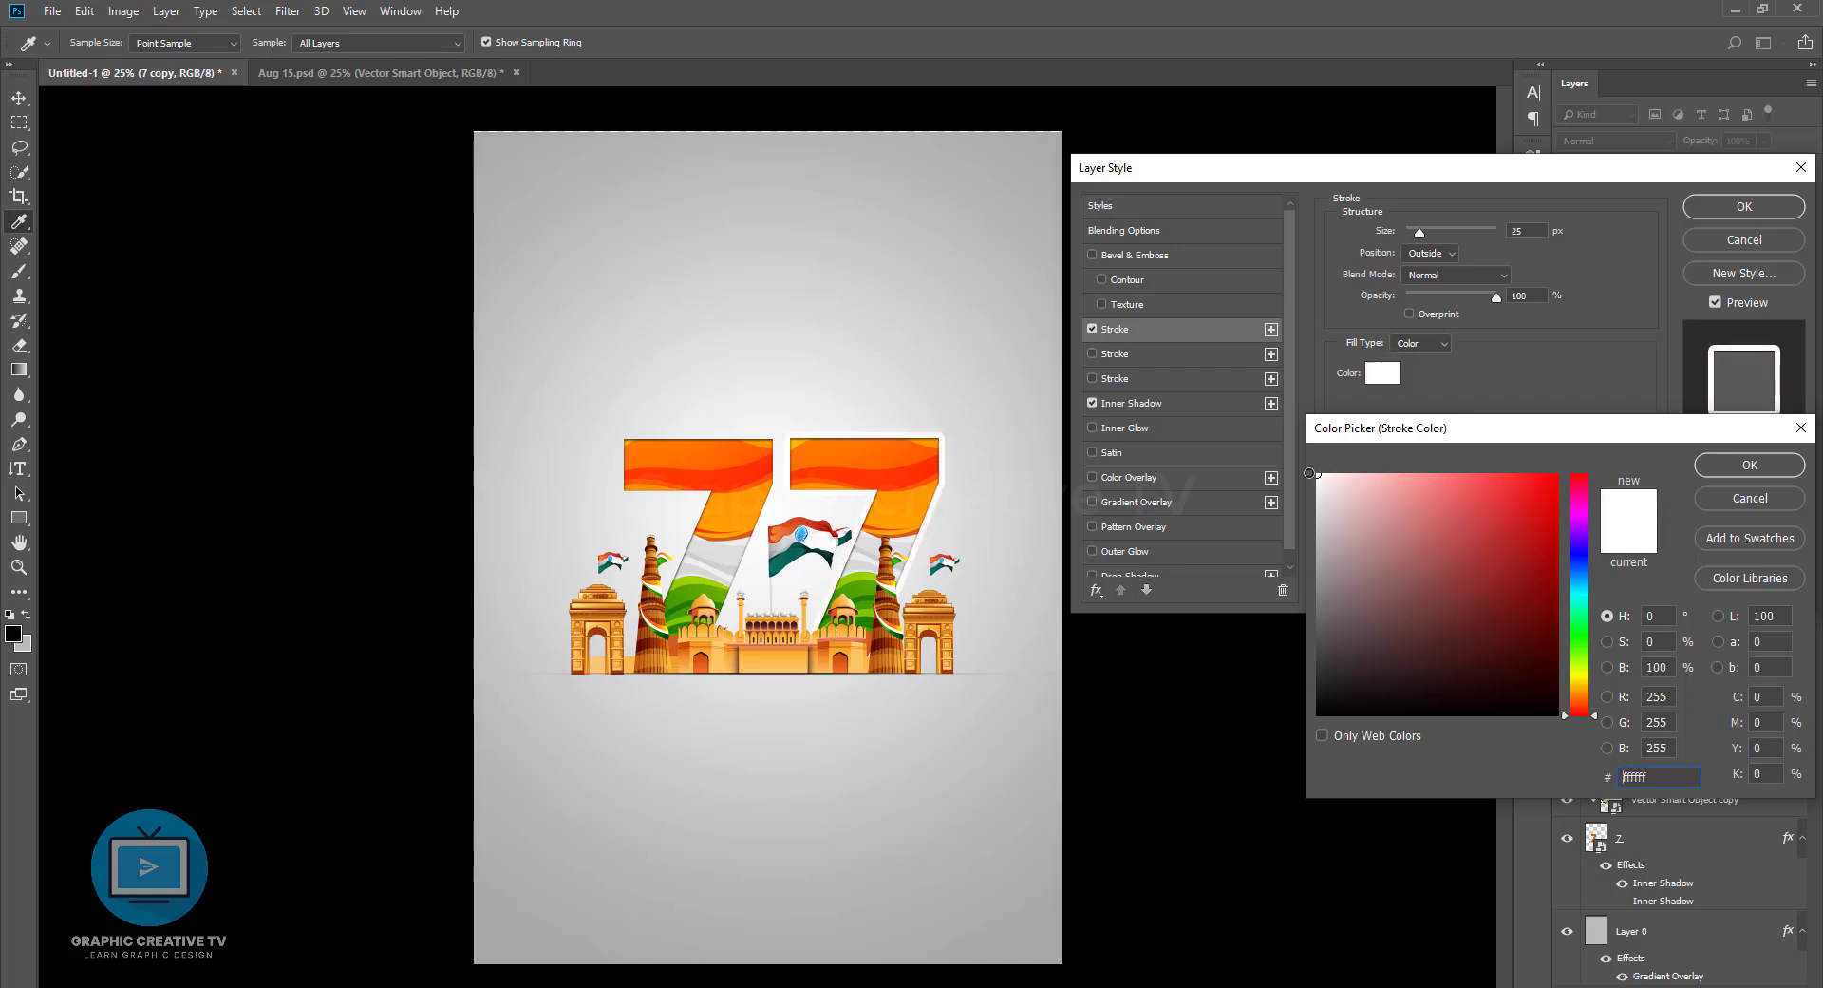
left_click(1750, 465)
left_click_drag(1420, 231, 1415, 225)
left_click(1686, 207)
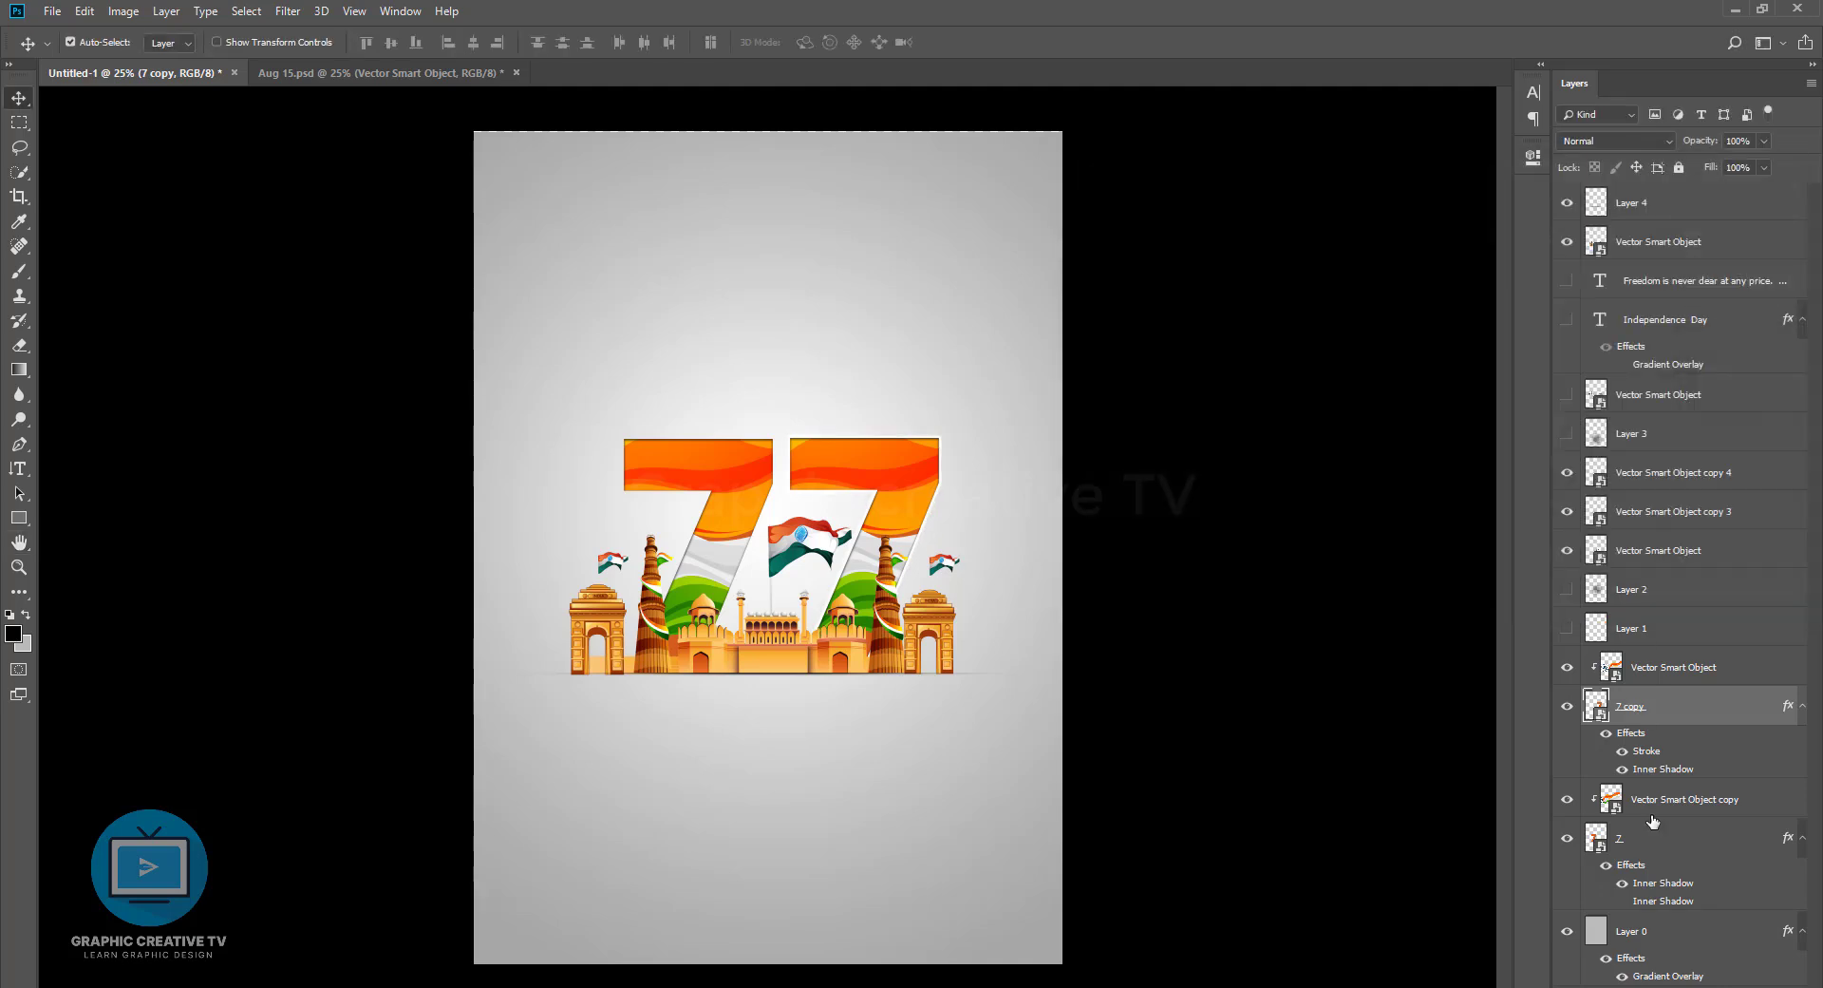
Copy the Inner Shadow effect from the second 7 onto the first 7
left_click_drag(1655, 775, 1643, 859)
left_click(1241, 675)
left_click(695, 511)
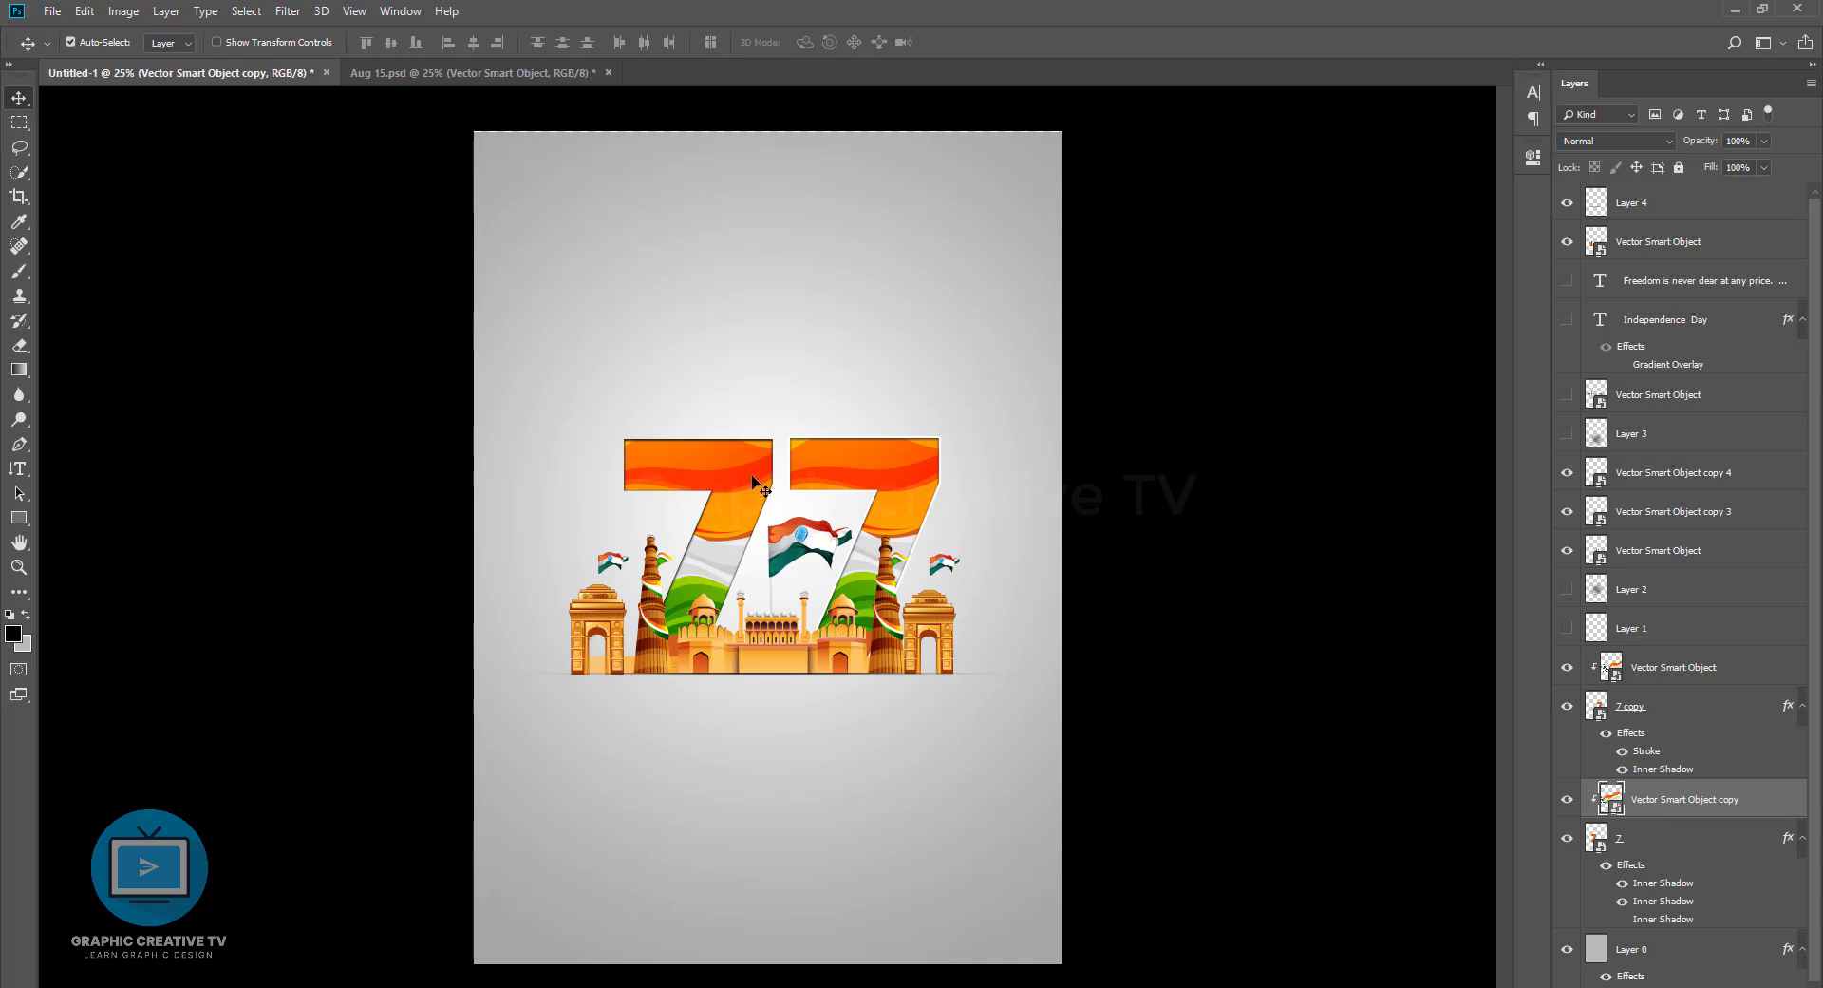
Apply an orange linear Gradient Overlay to the second 7's wave artwork at 76% scale and 45% opacity
left_click(899, 475)
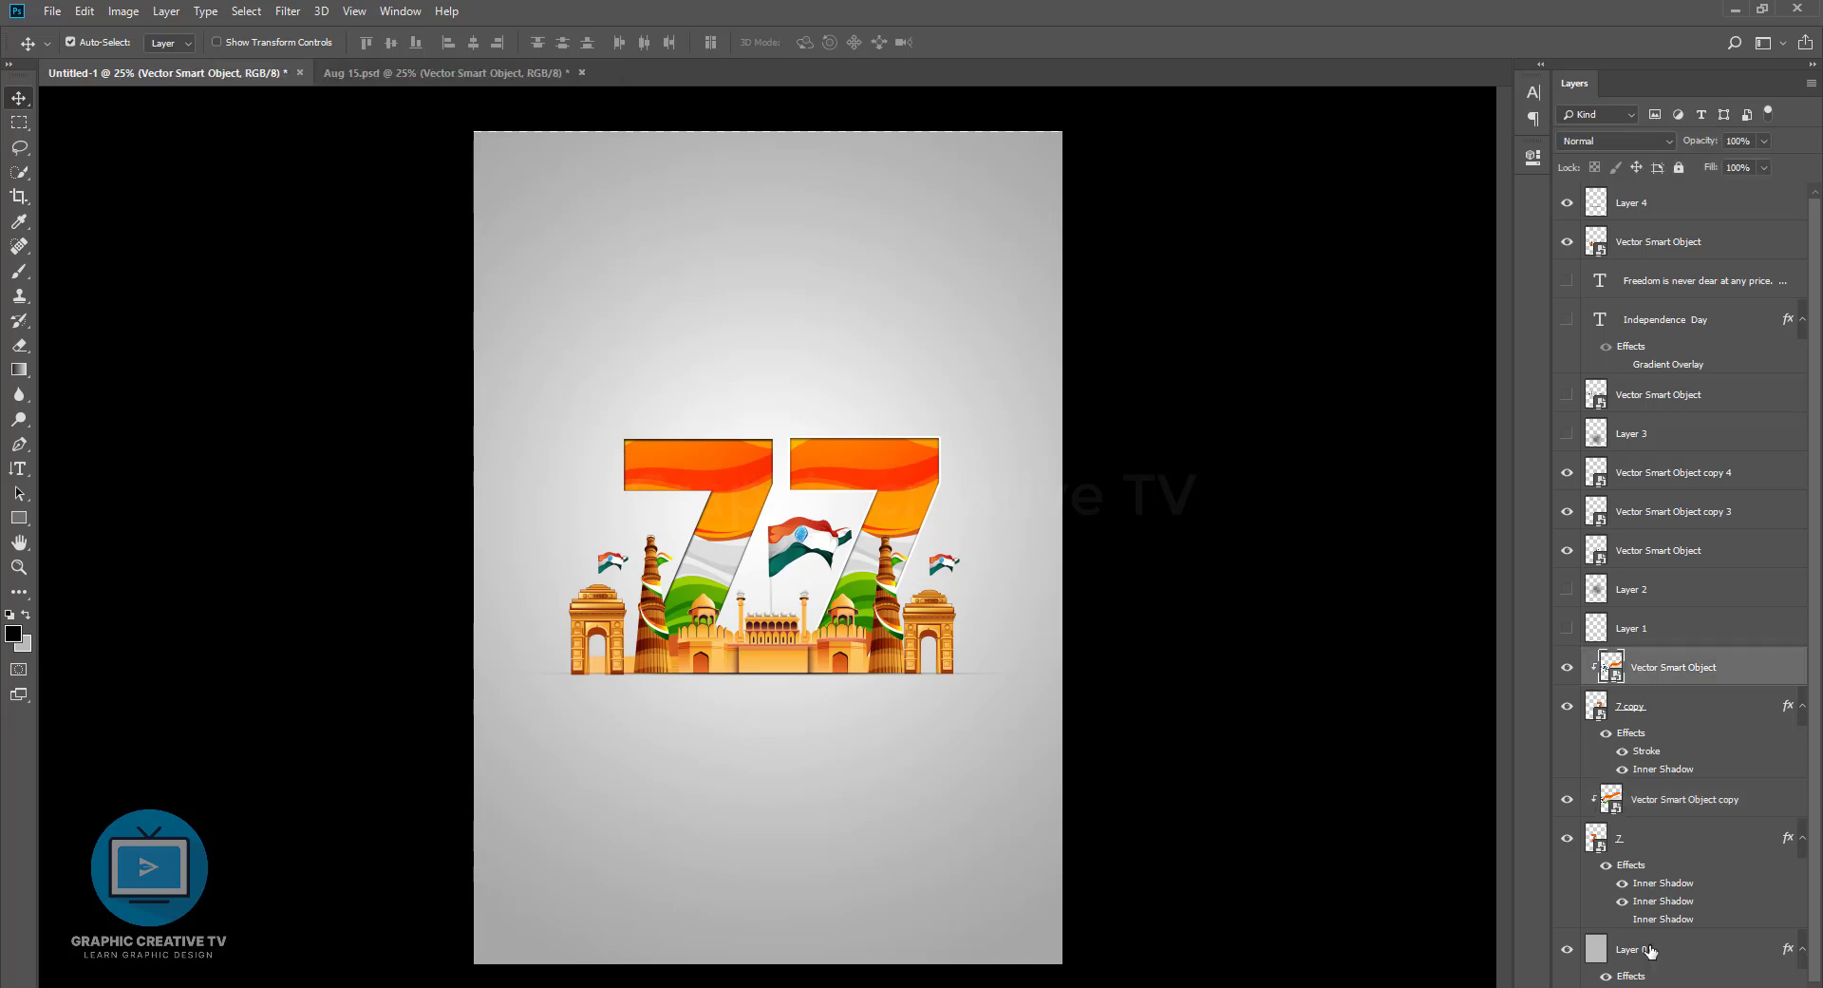
left_click(1651, 984)
left_click(1690, 958)
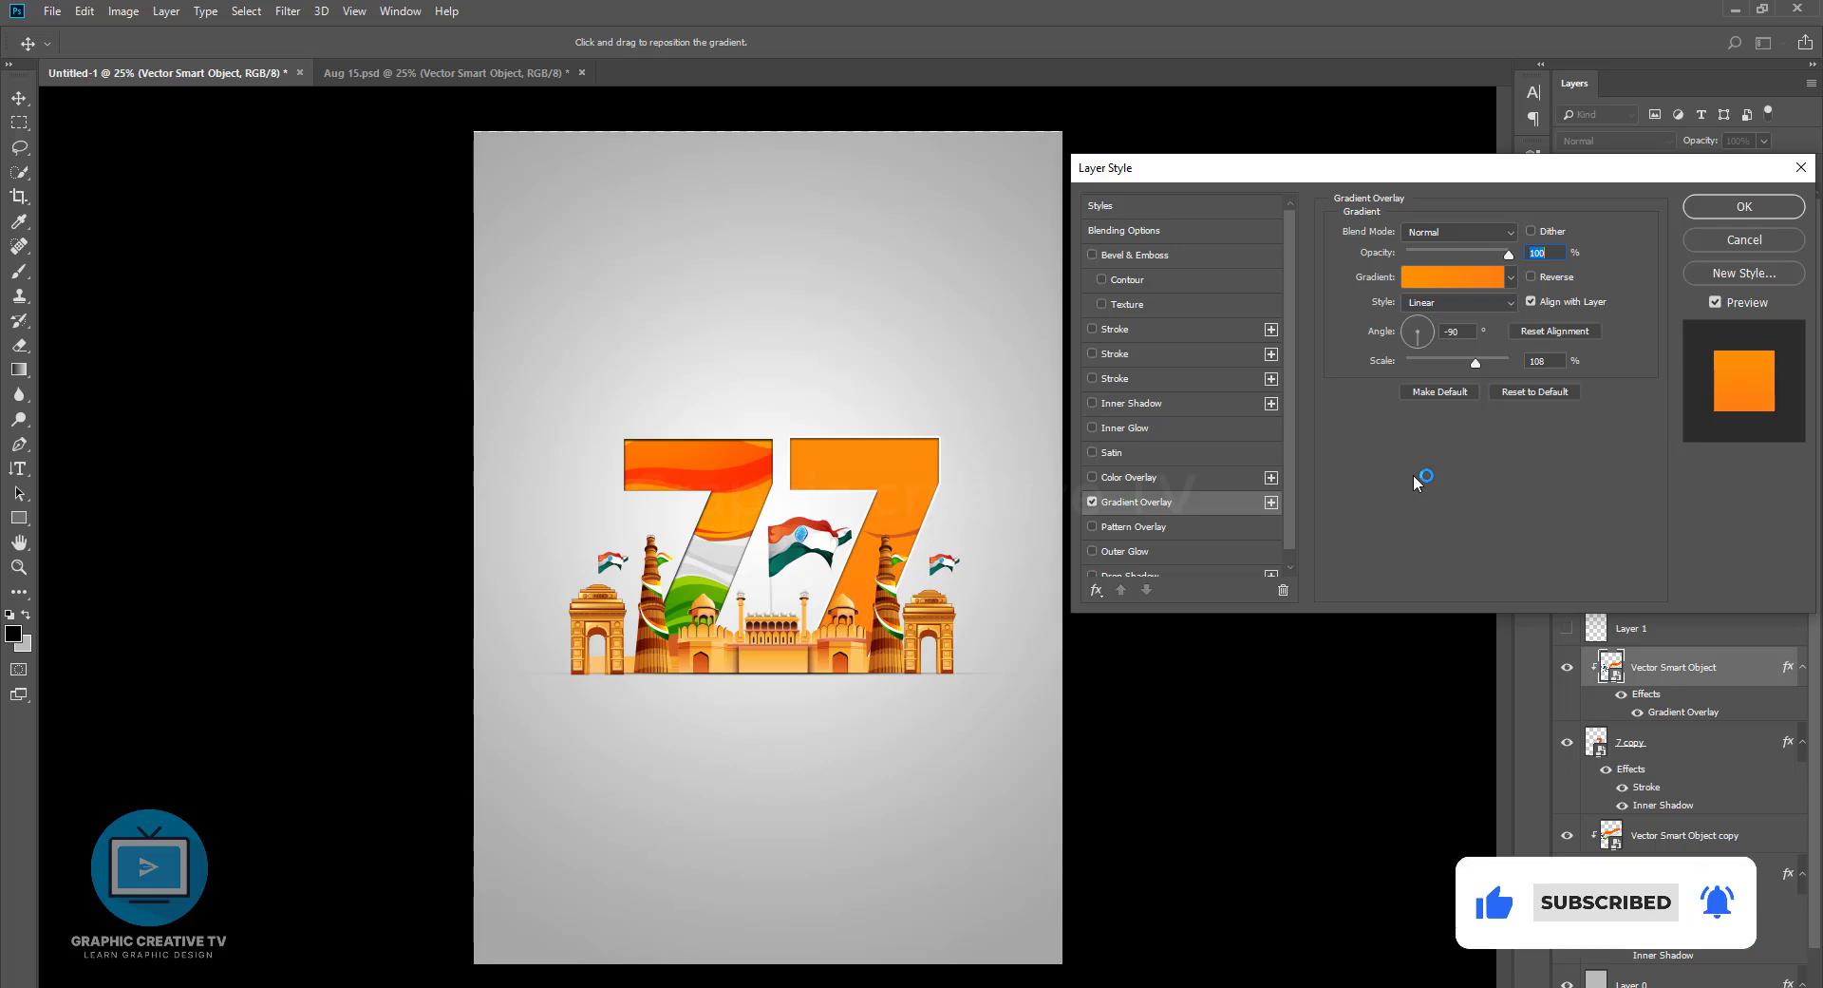
left_click_drag(1475, 362, 1450, 364)
left_click_drag(1508, 254, 1450, 258)
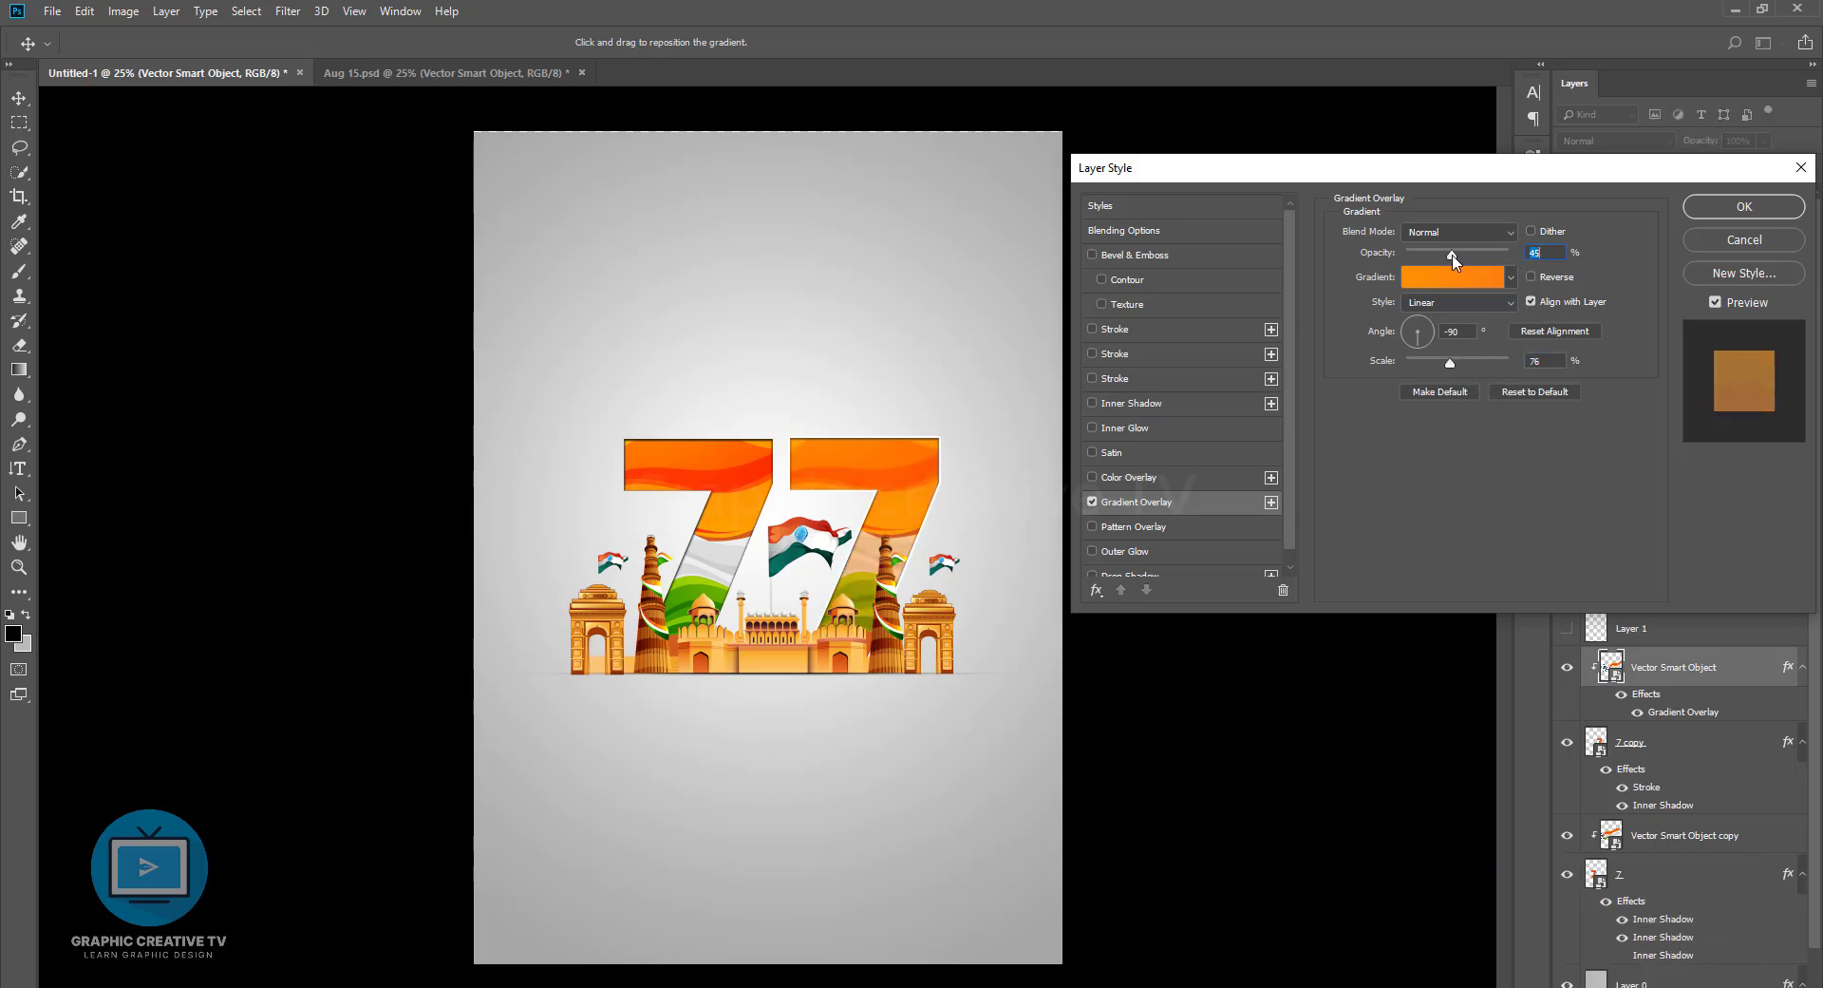
left_click(1744, 207)
Compare the wave artwork of both digits, switching the second 7's Gradient Overlay off and on
left_click(1681, 835)
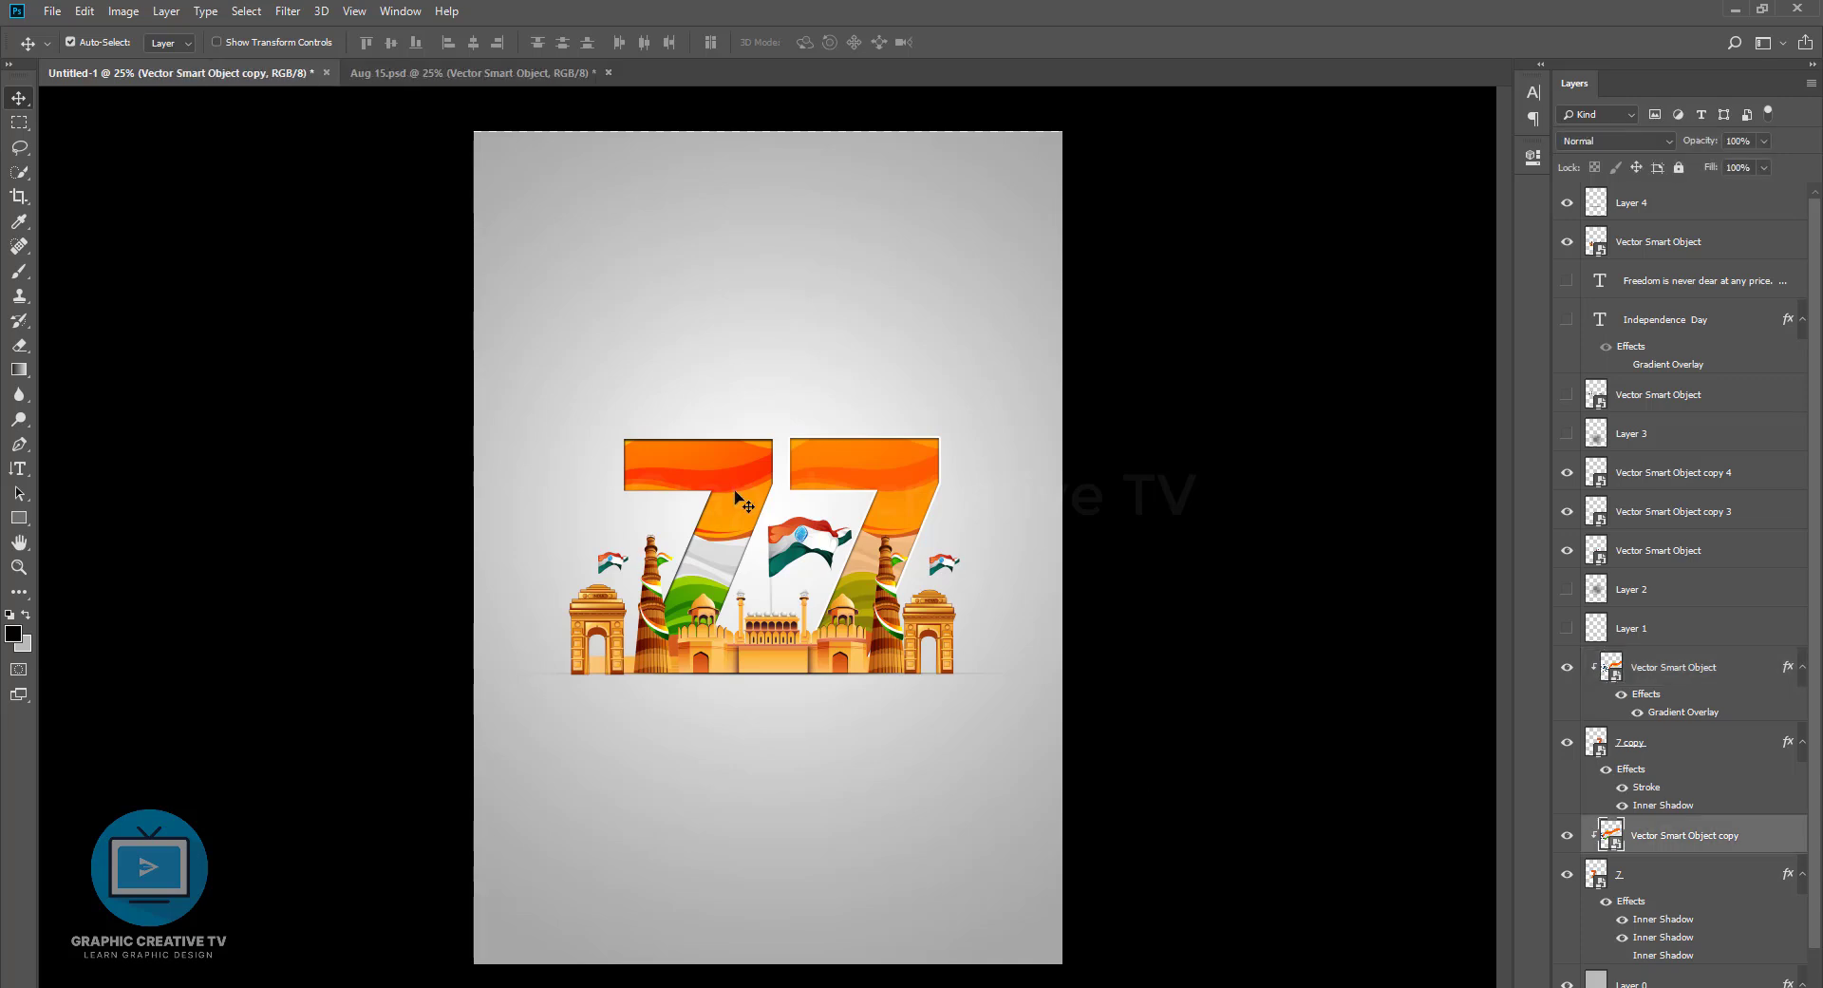
left_click(927, 471)
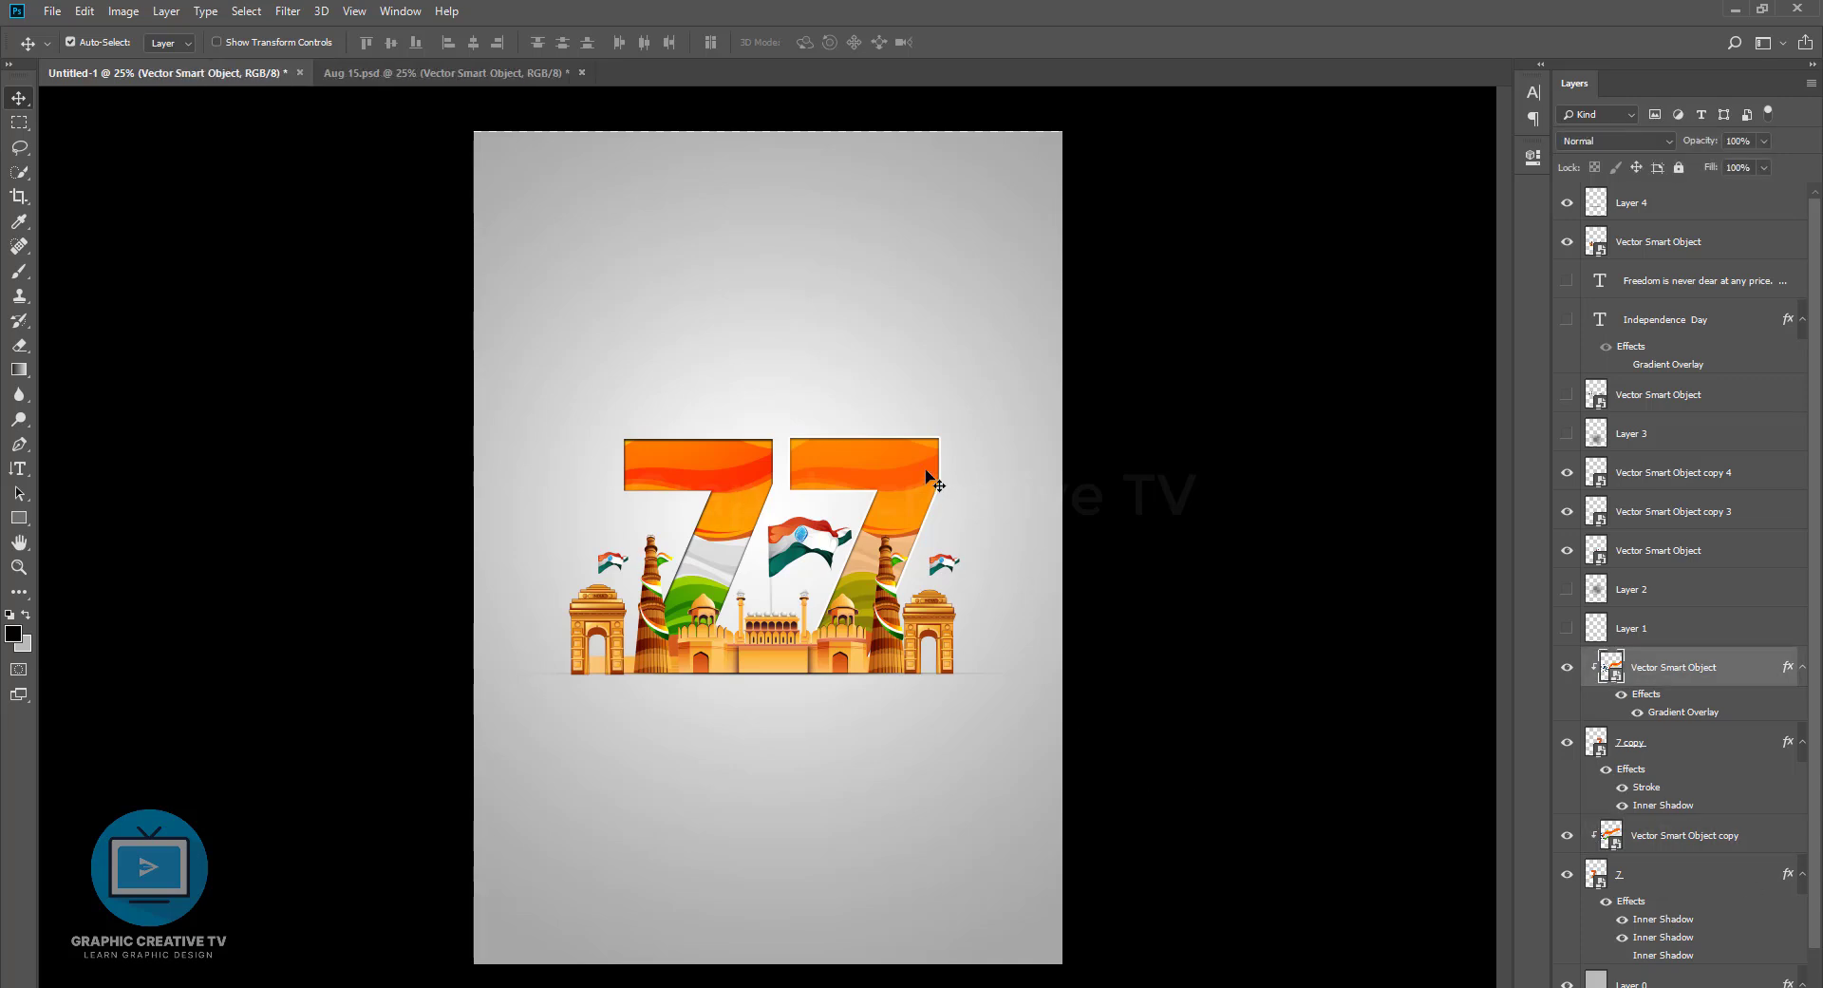
left_click(1681, 828)
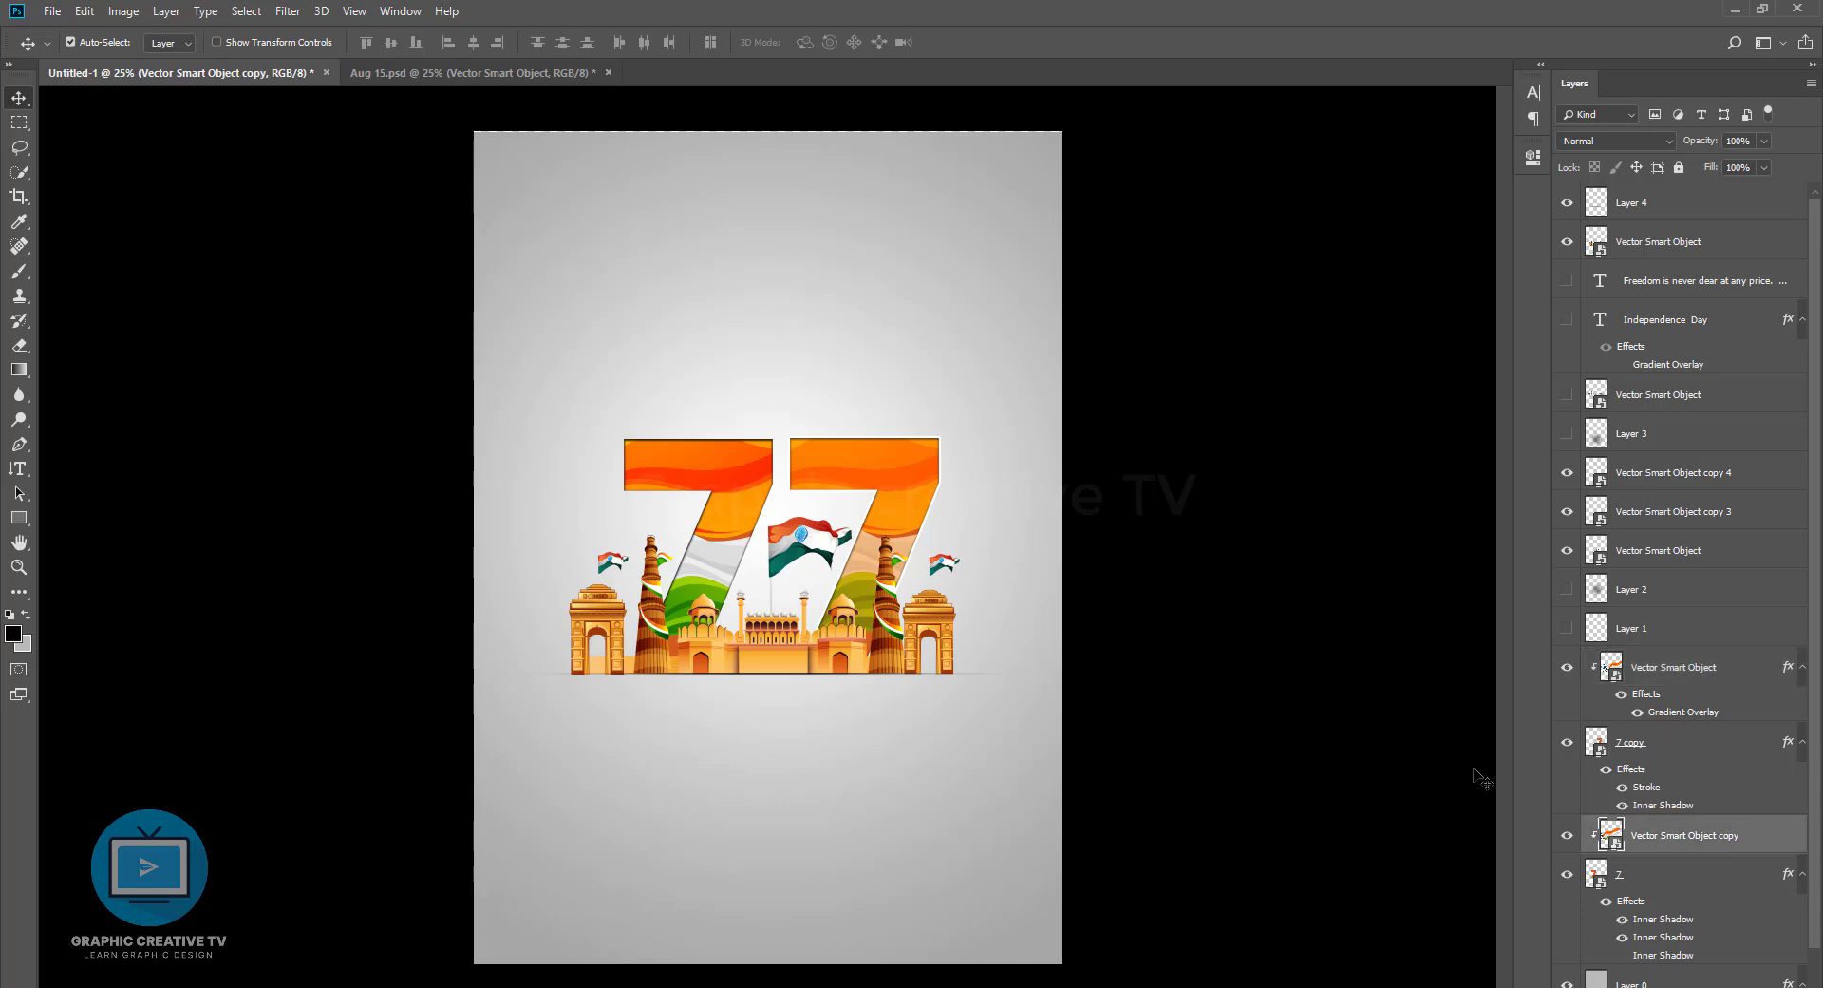
scroll(1596, 835, "down", 1)
left_click(898, 472)
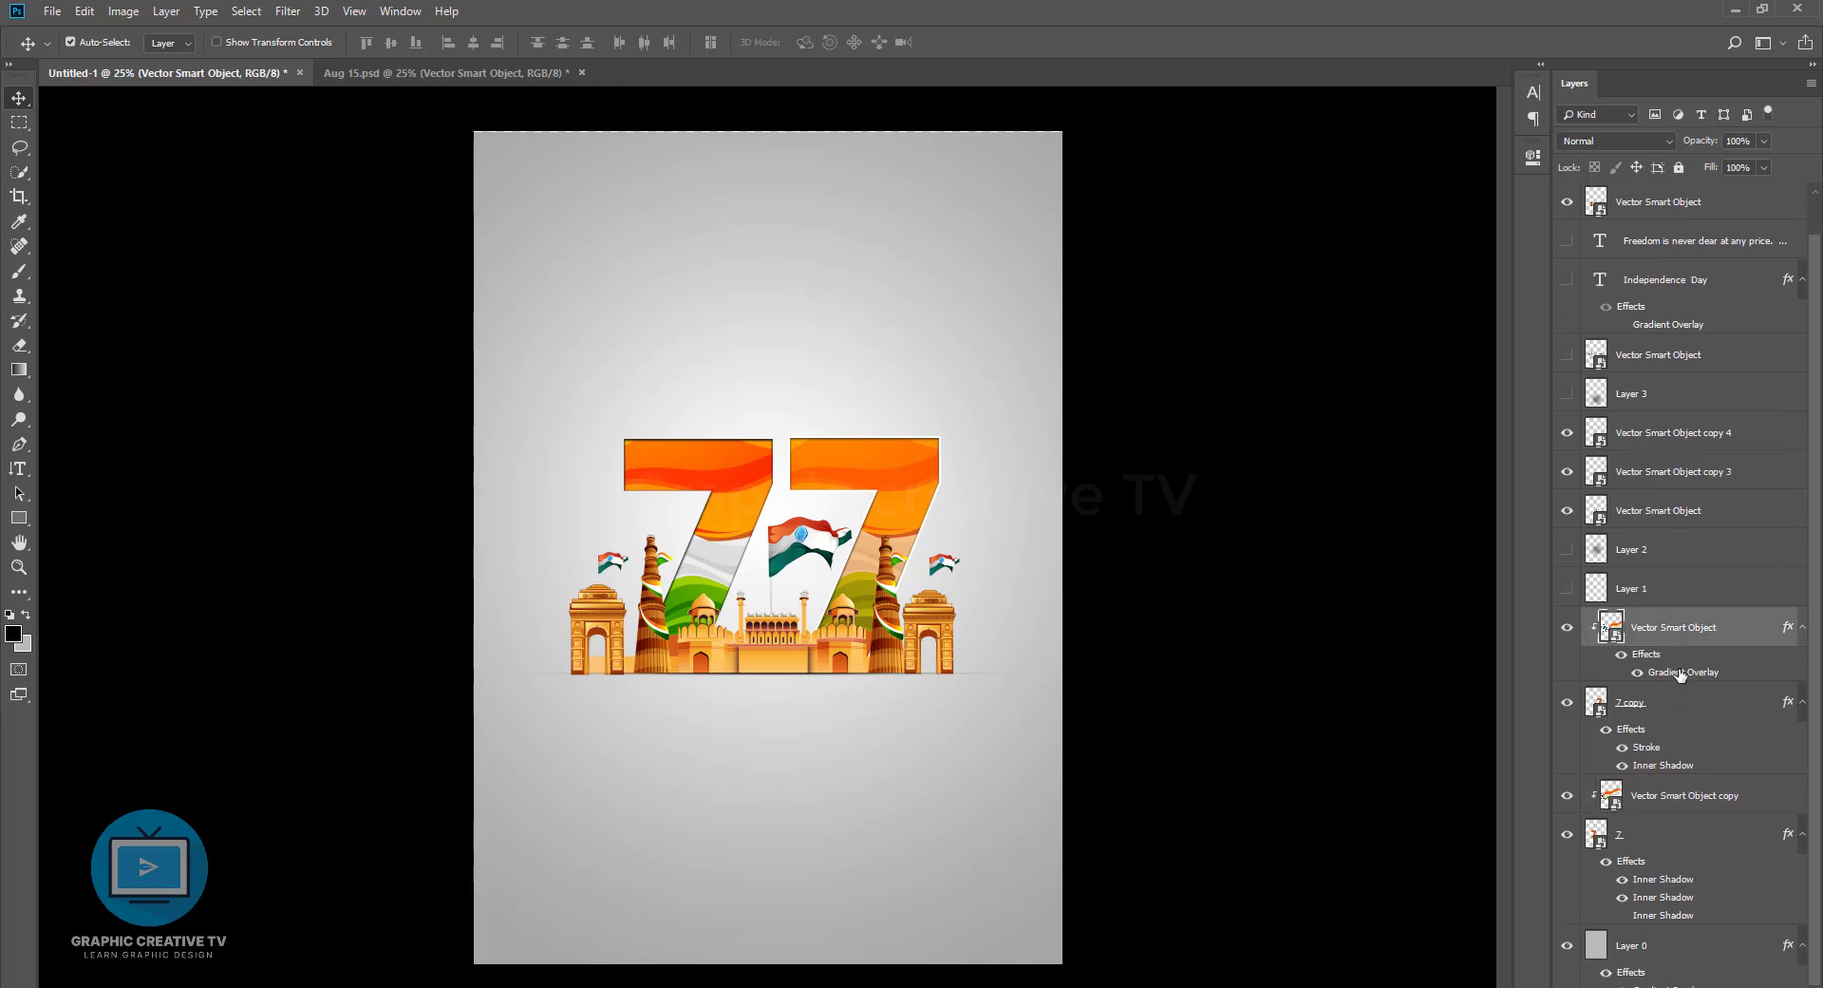
scroll(1799, 638, "up", 1)
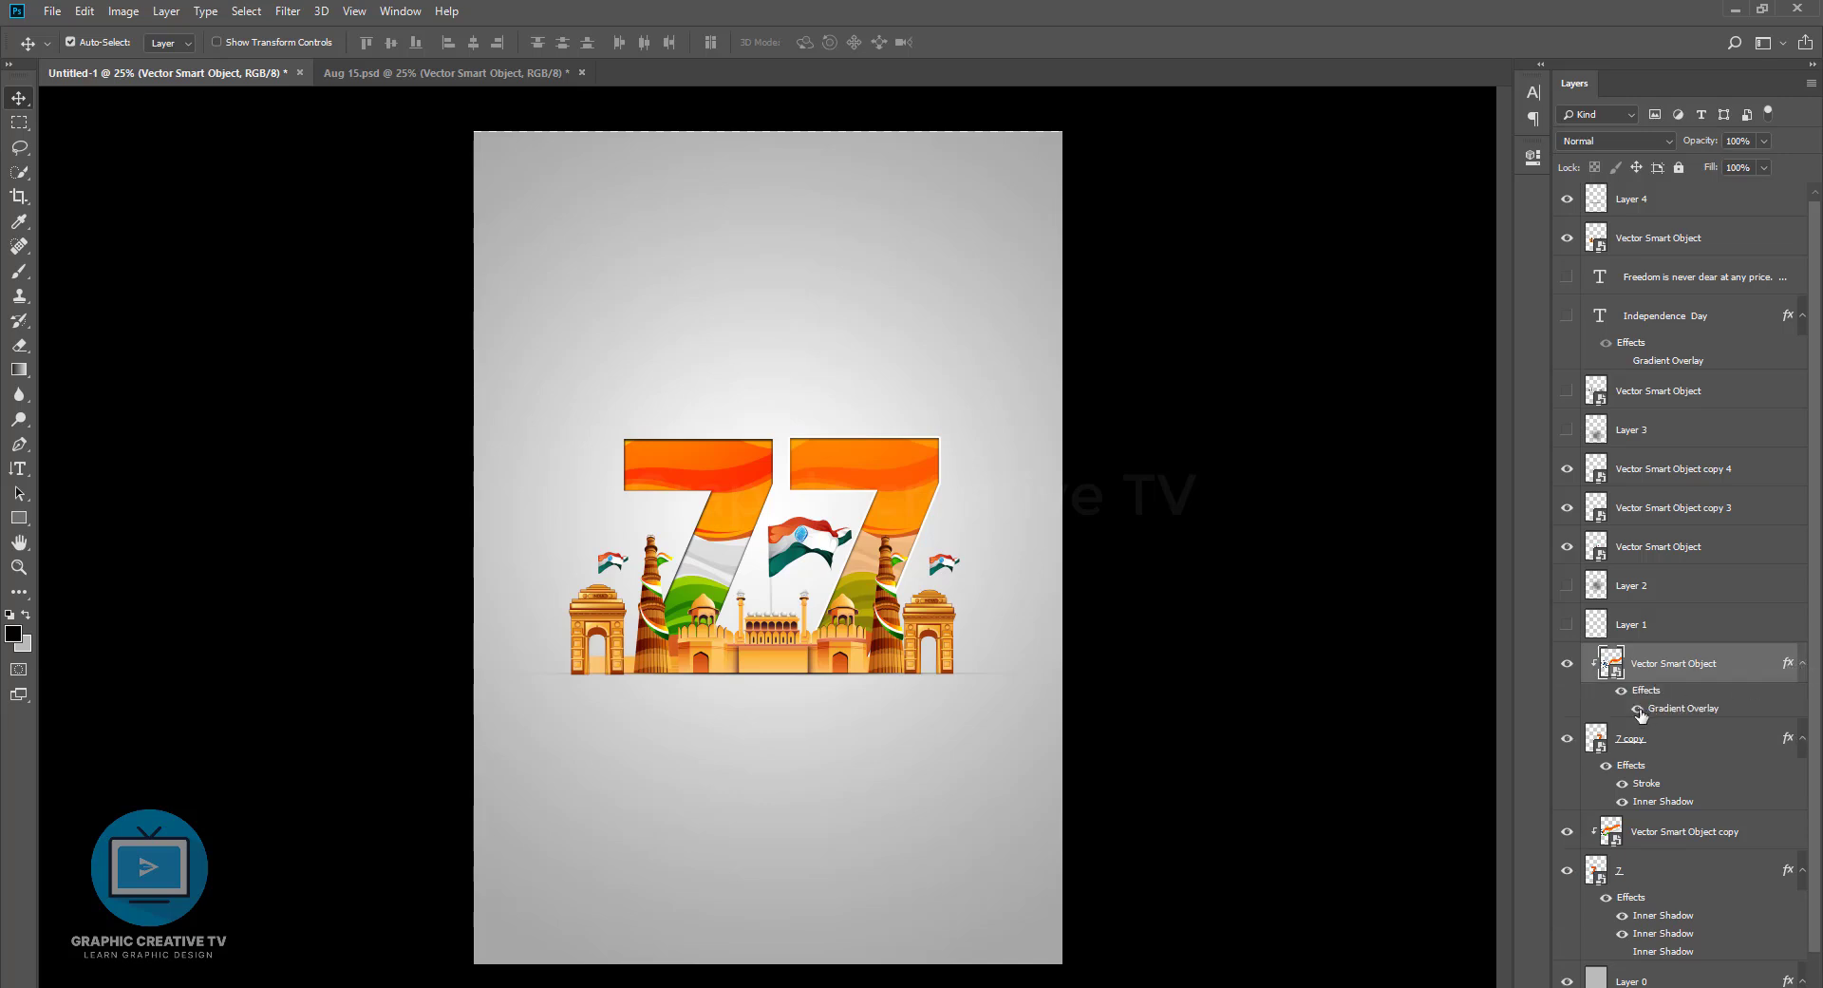
left_click(1638, 708)
left_click(1638, 708)
left_click(1637, 708)
left_click(1636, 708)
Reposition the wave artwork inside both 7s and hide the Gradient Overlay on the second 7's artwork
left_click_drag(729, 476, 726, 473)
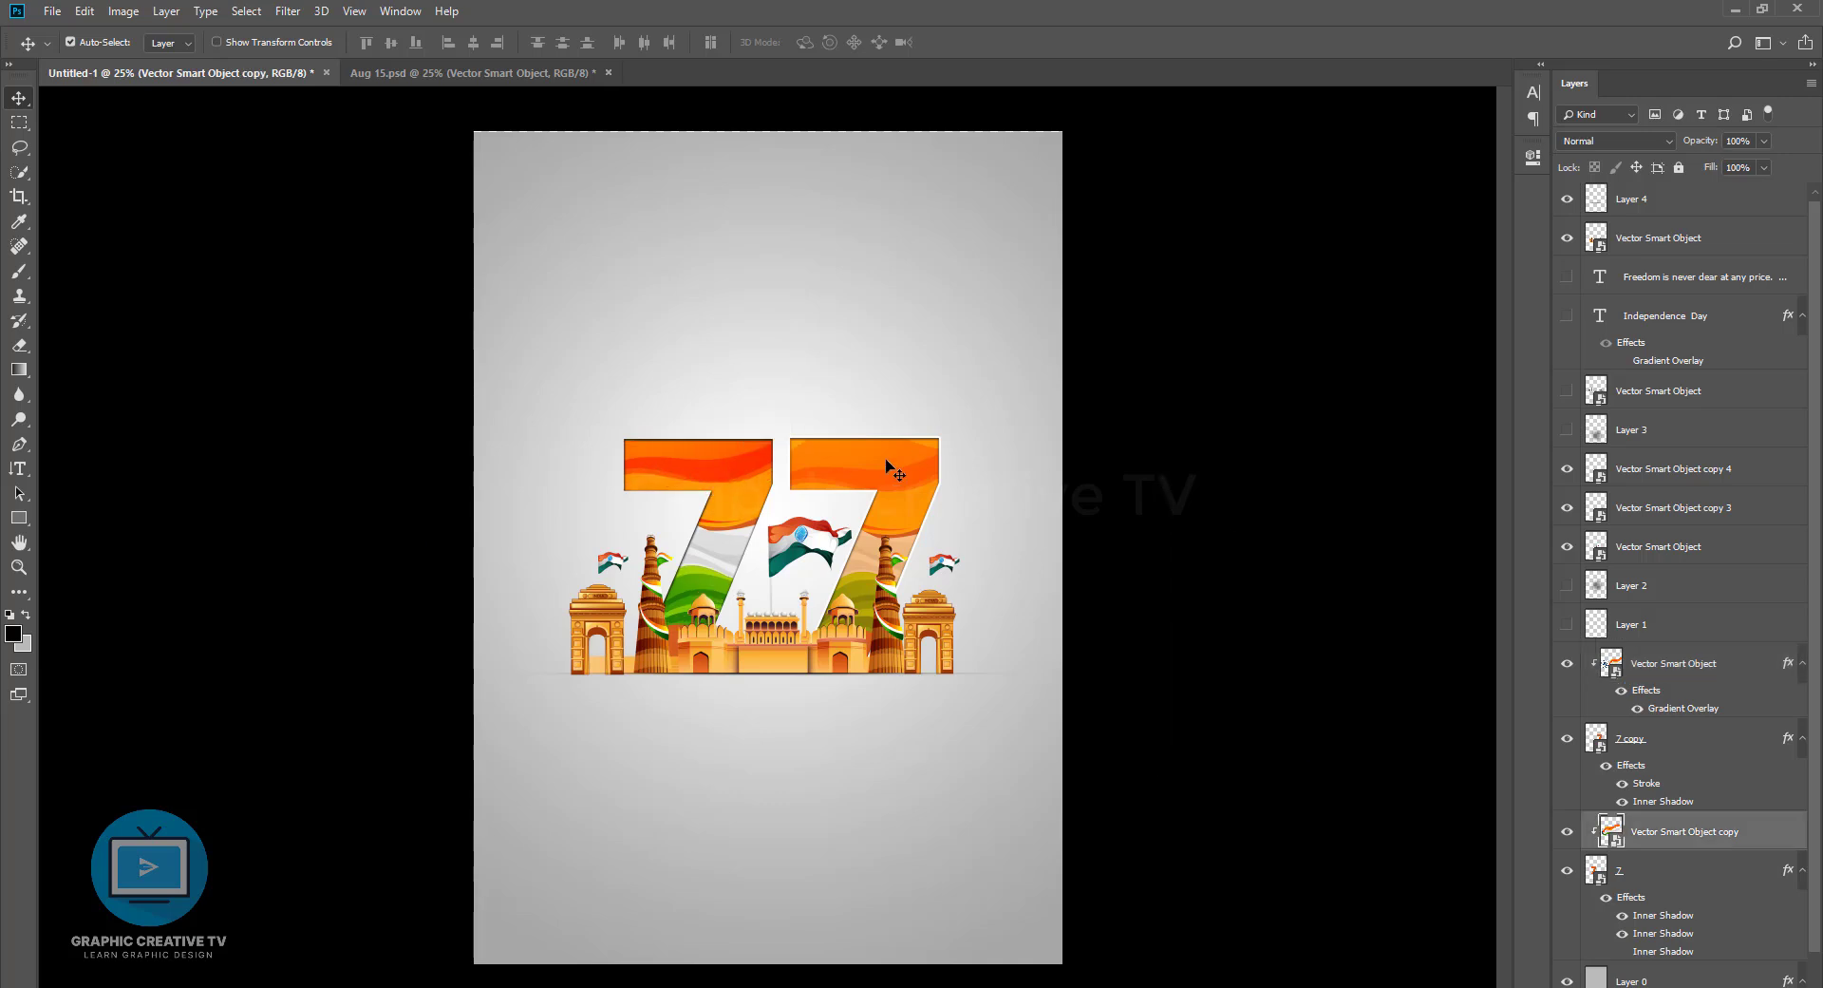
left_click(891, 470)
left_click(1637, 709)
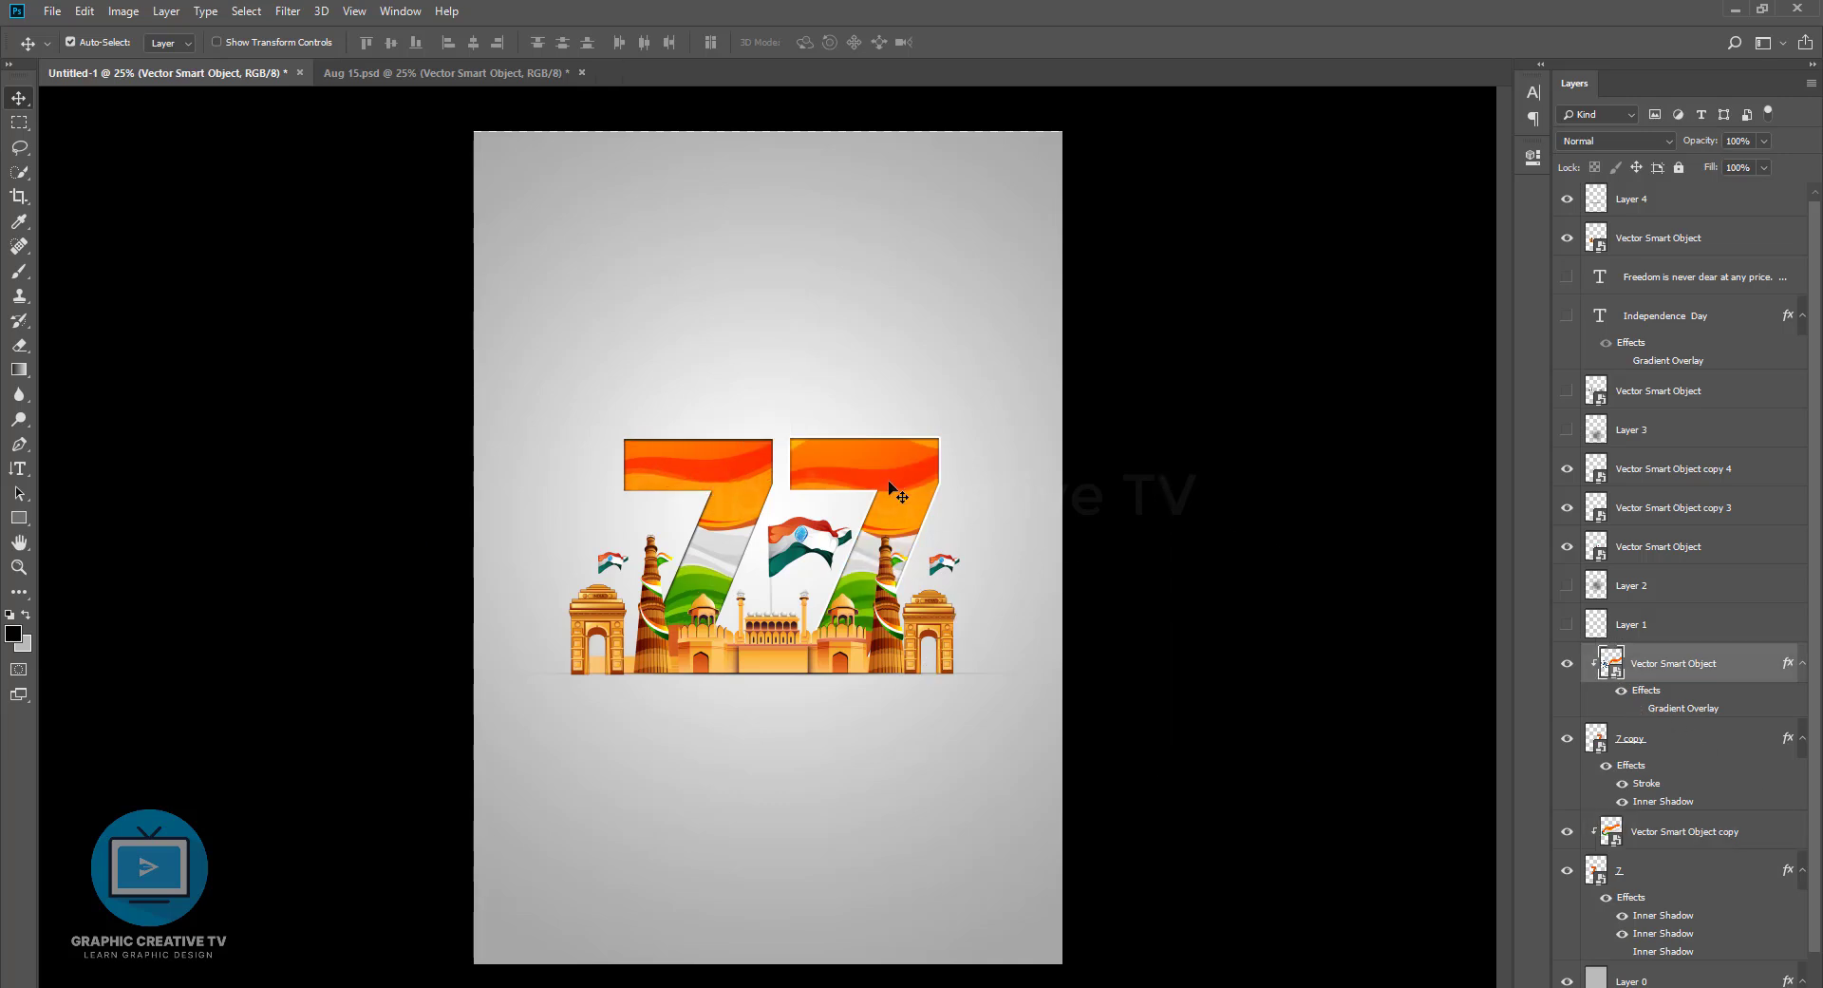
left_click_drag(892, 488, 887, 465)
left_click(755, 503)
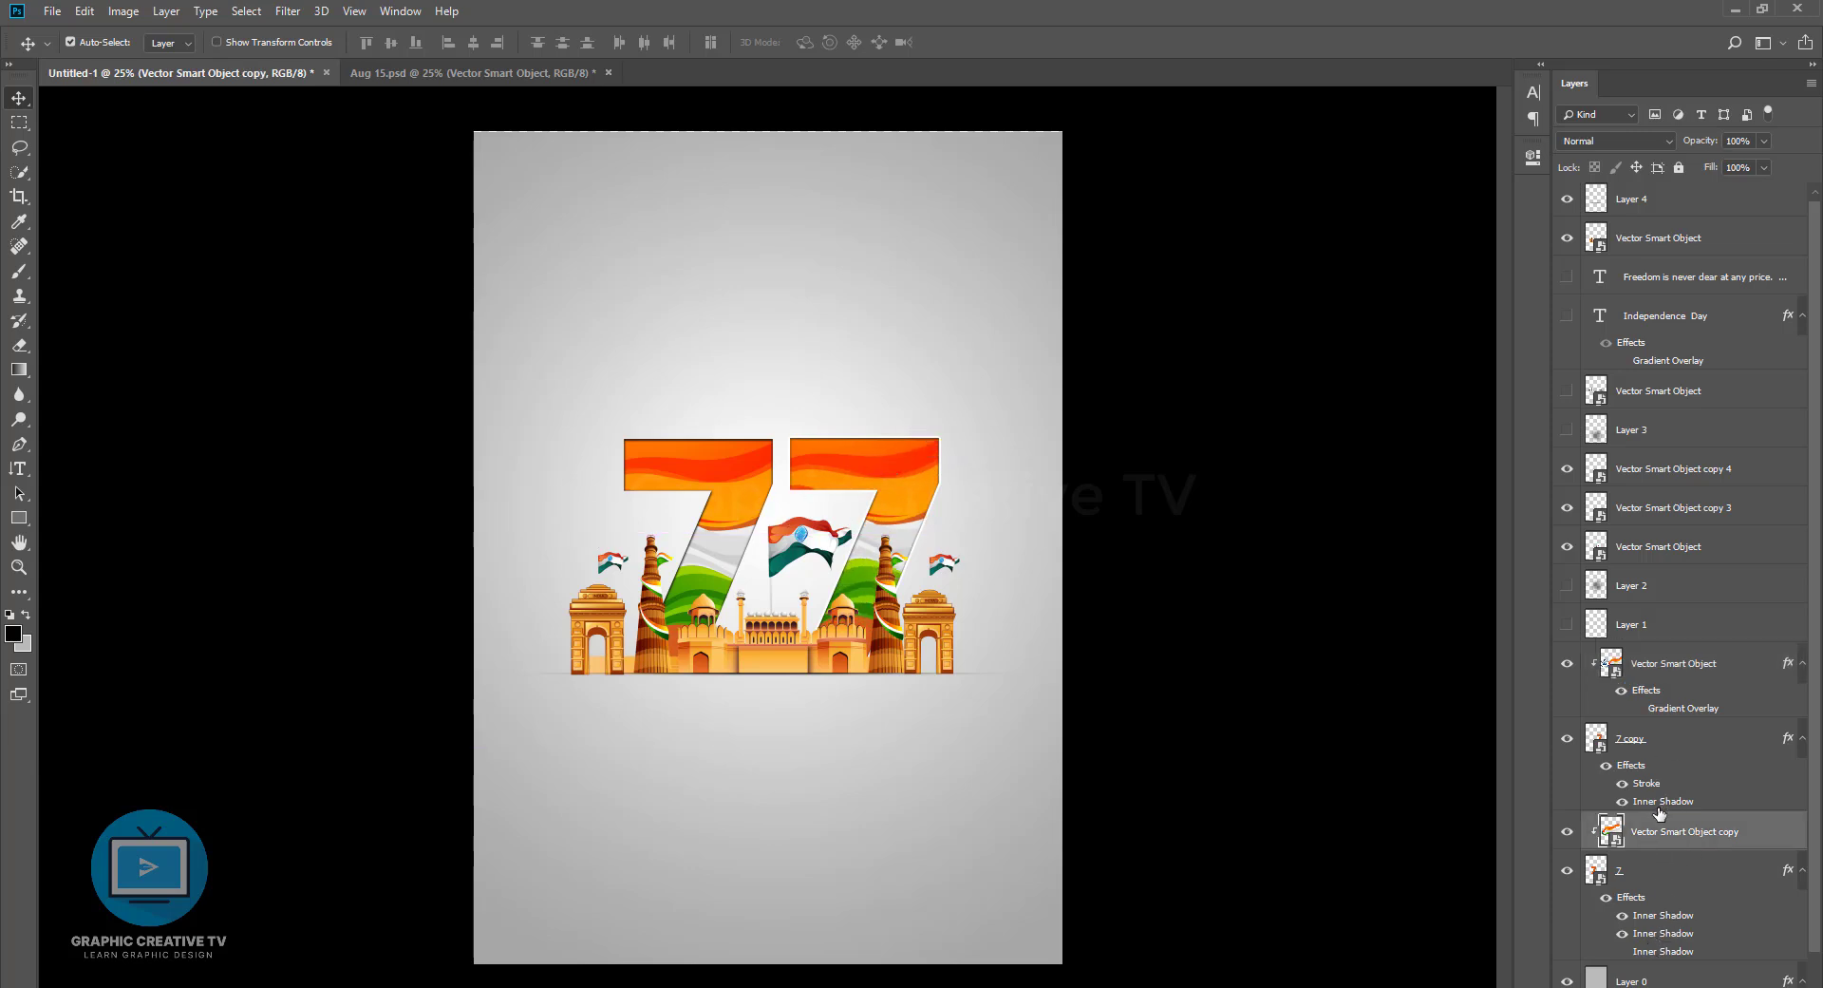
left_click(948, 478)
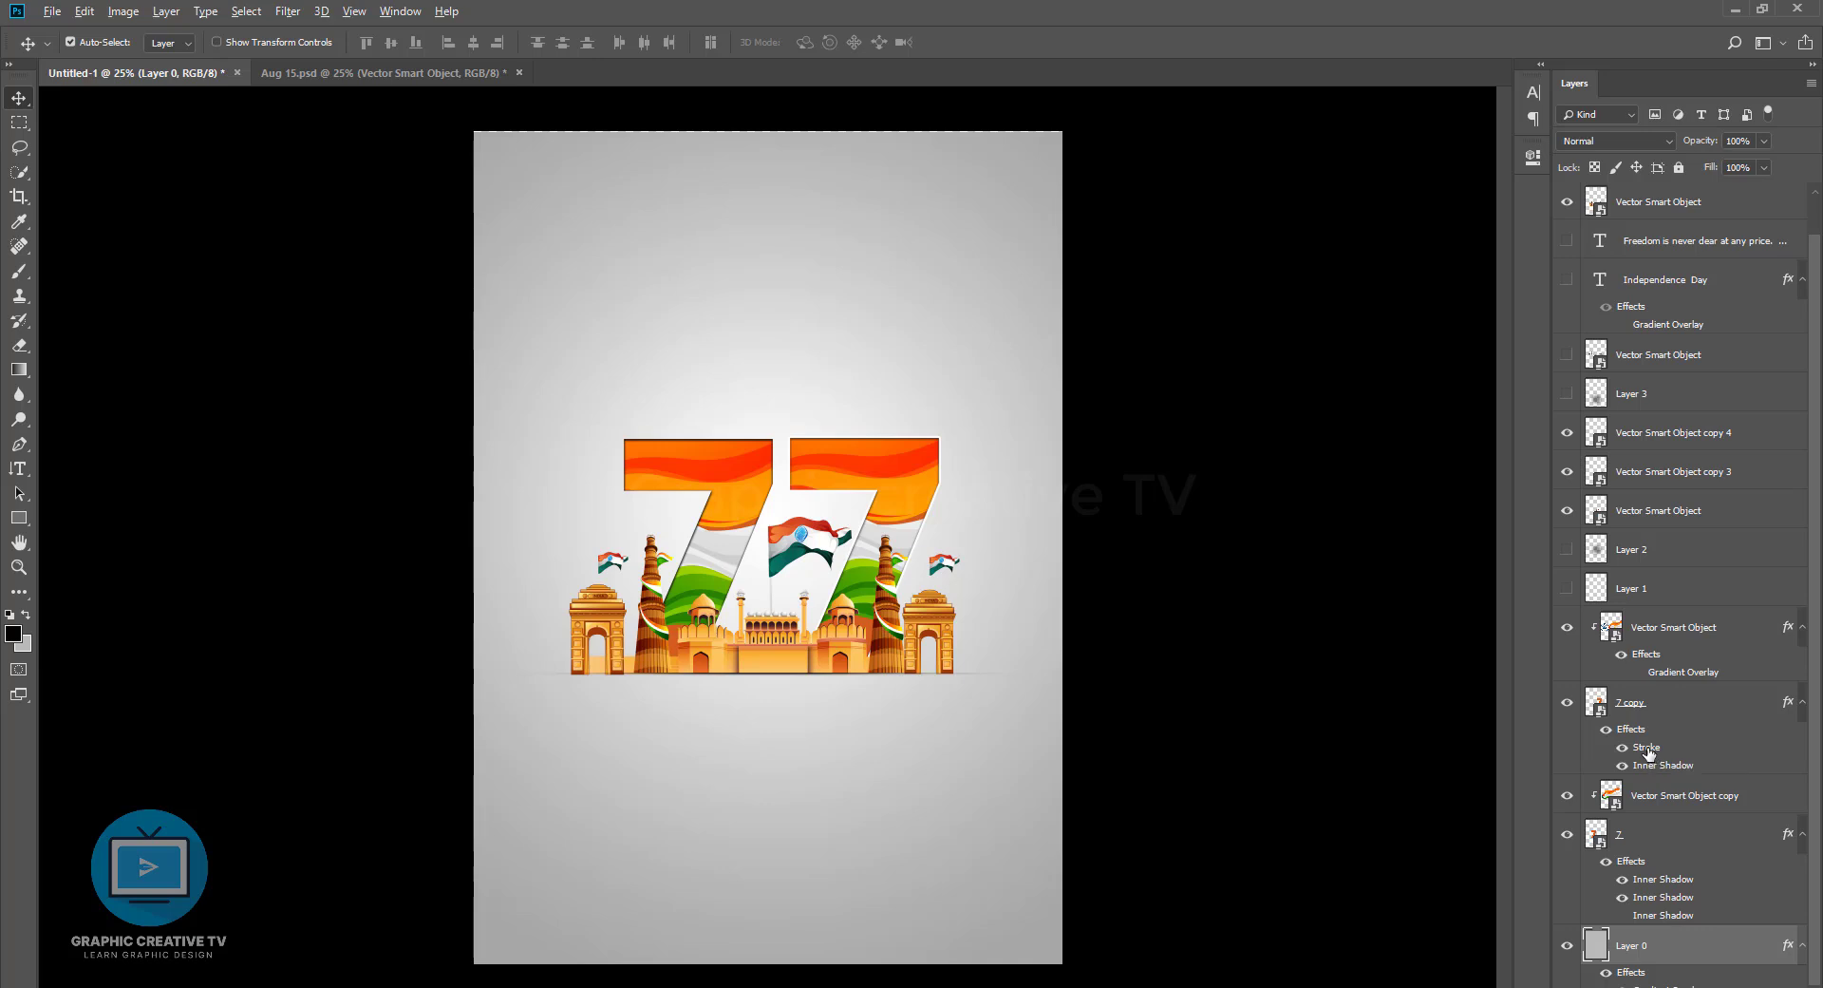
Copy the Stroke effect from the second 7 onto the first 7
left_click_drag(1648, 753, 1640, 859)
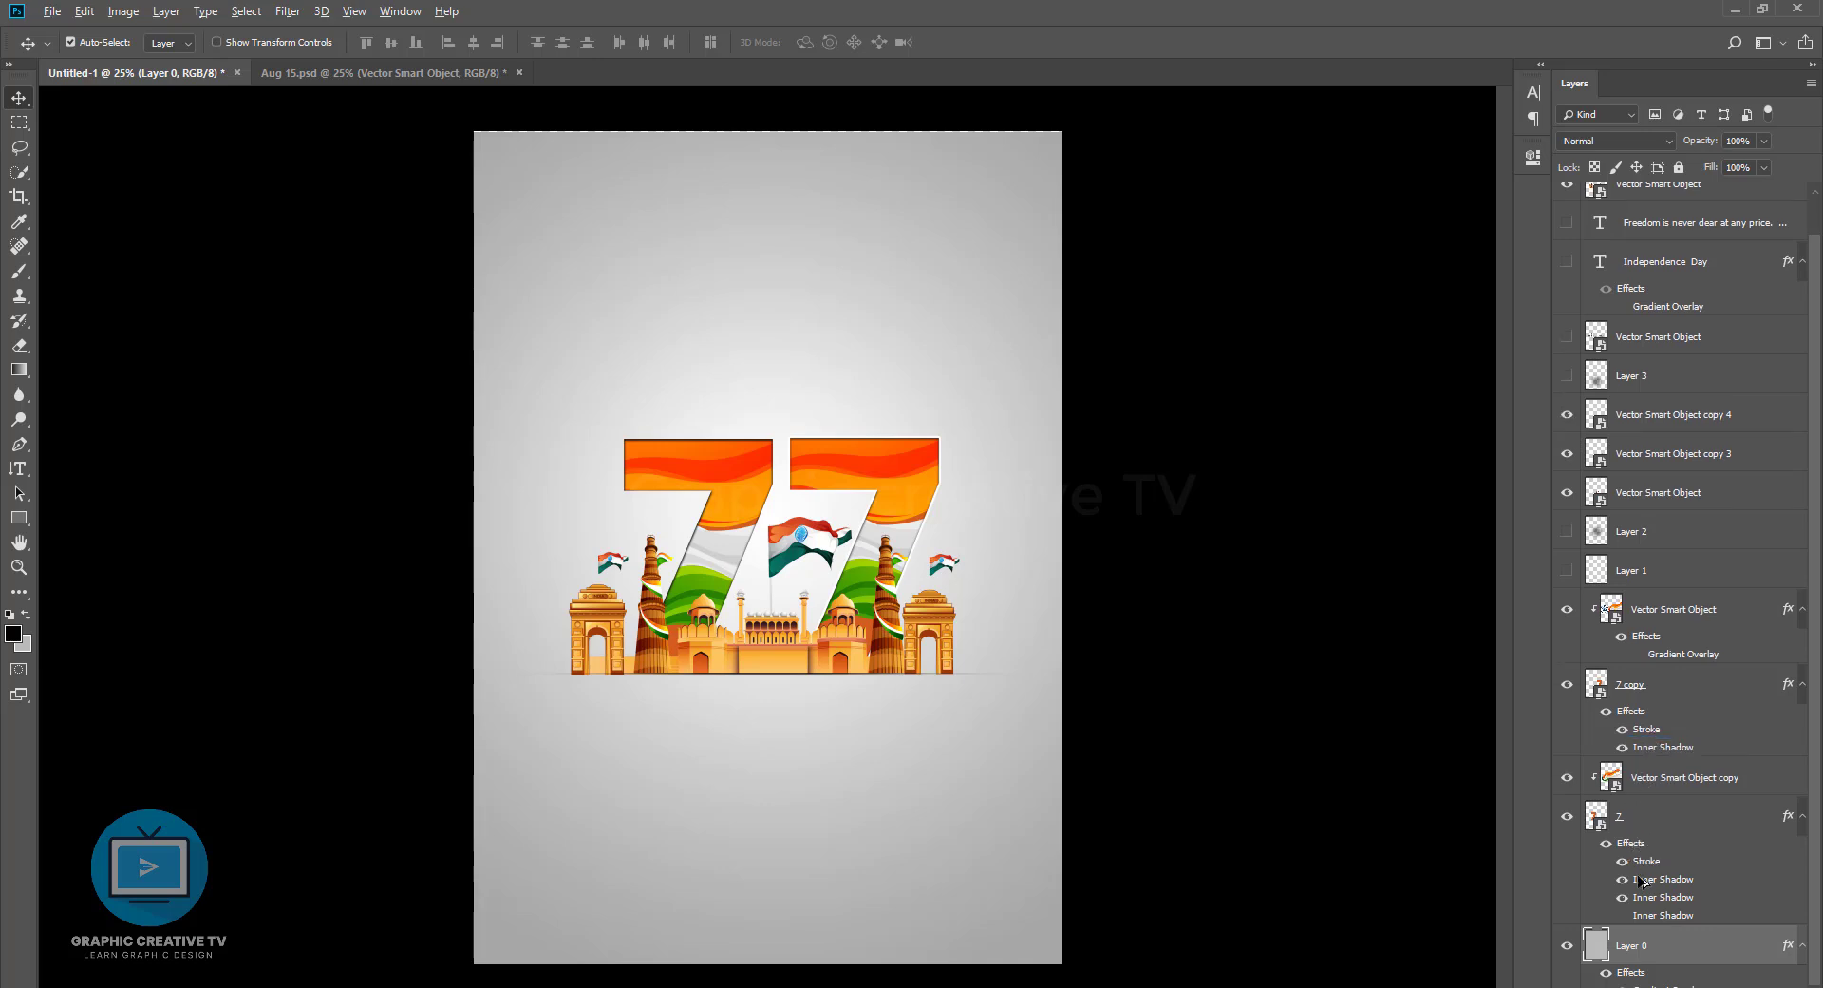
left_click(737, 519)
left_click(901, 512)
left_click(892, 634)
Select the second 7 together with its clipped wave artwork and nudge them slightly left, closer to the first 7
left_click(919, 463)
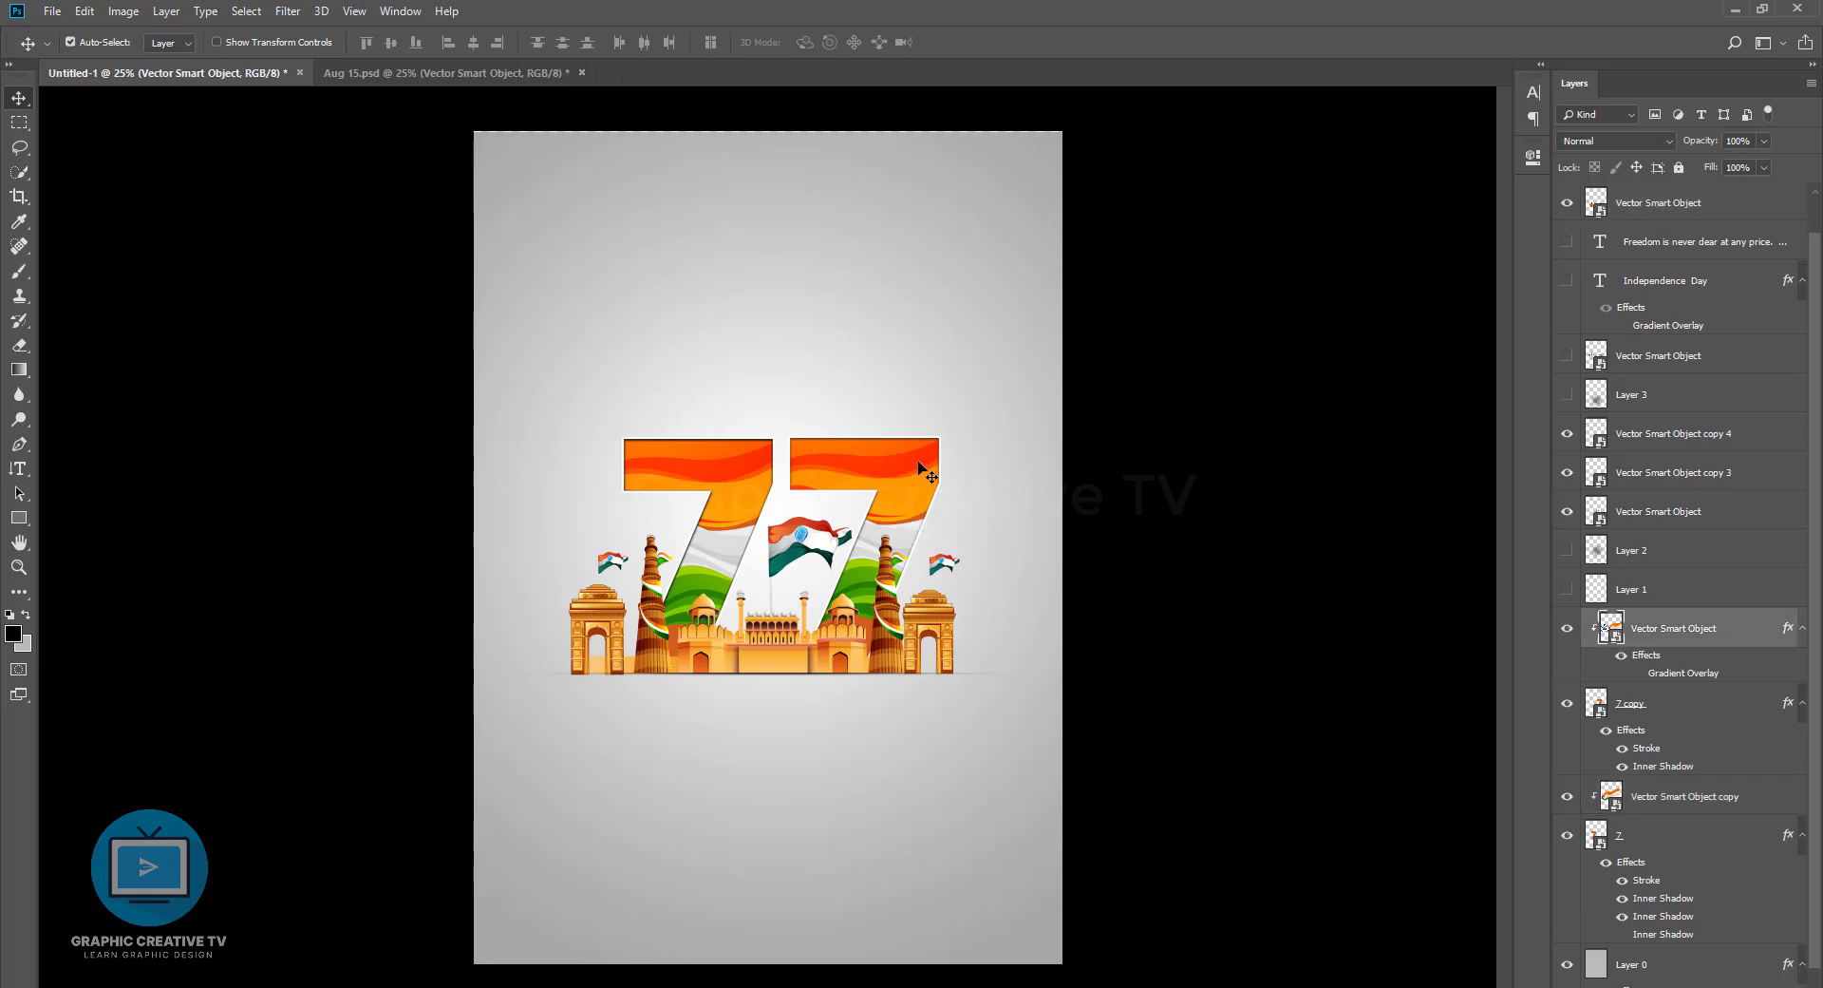
left_click(1678, 703, "ctrl")
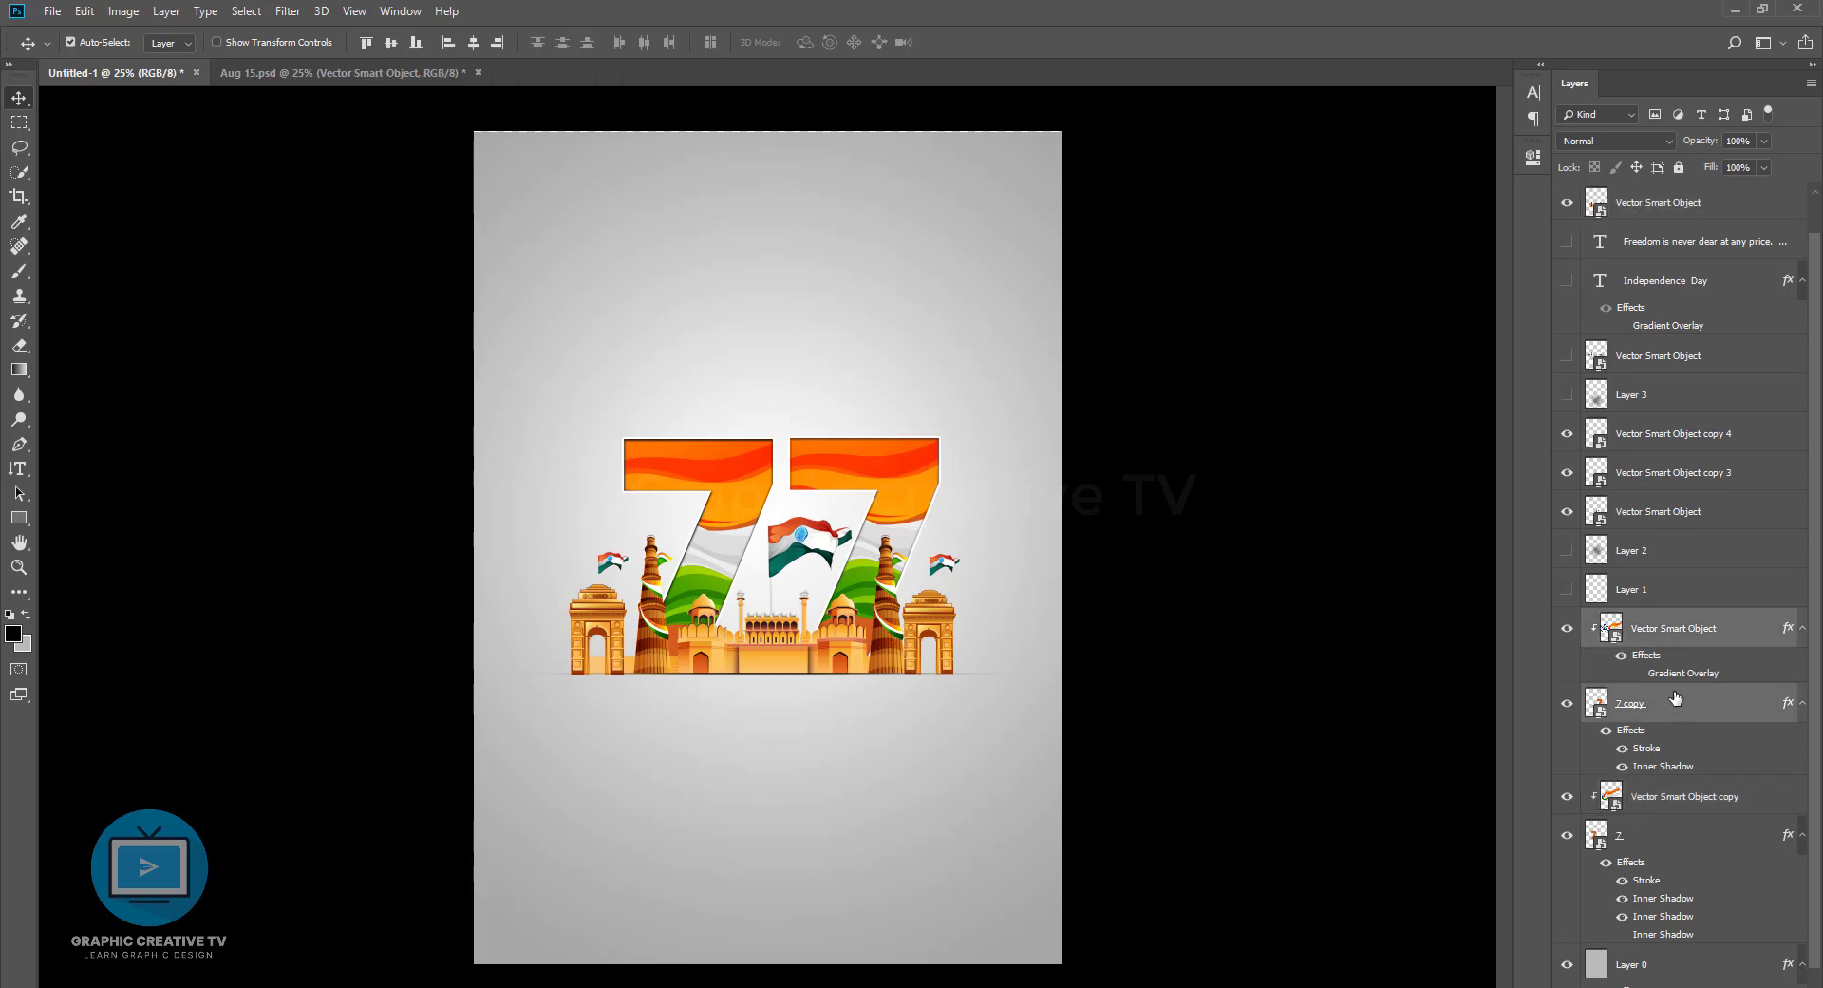
key("shift+Left")
key("shift+Left")
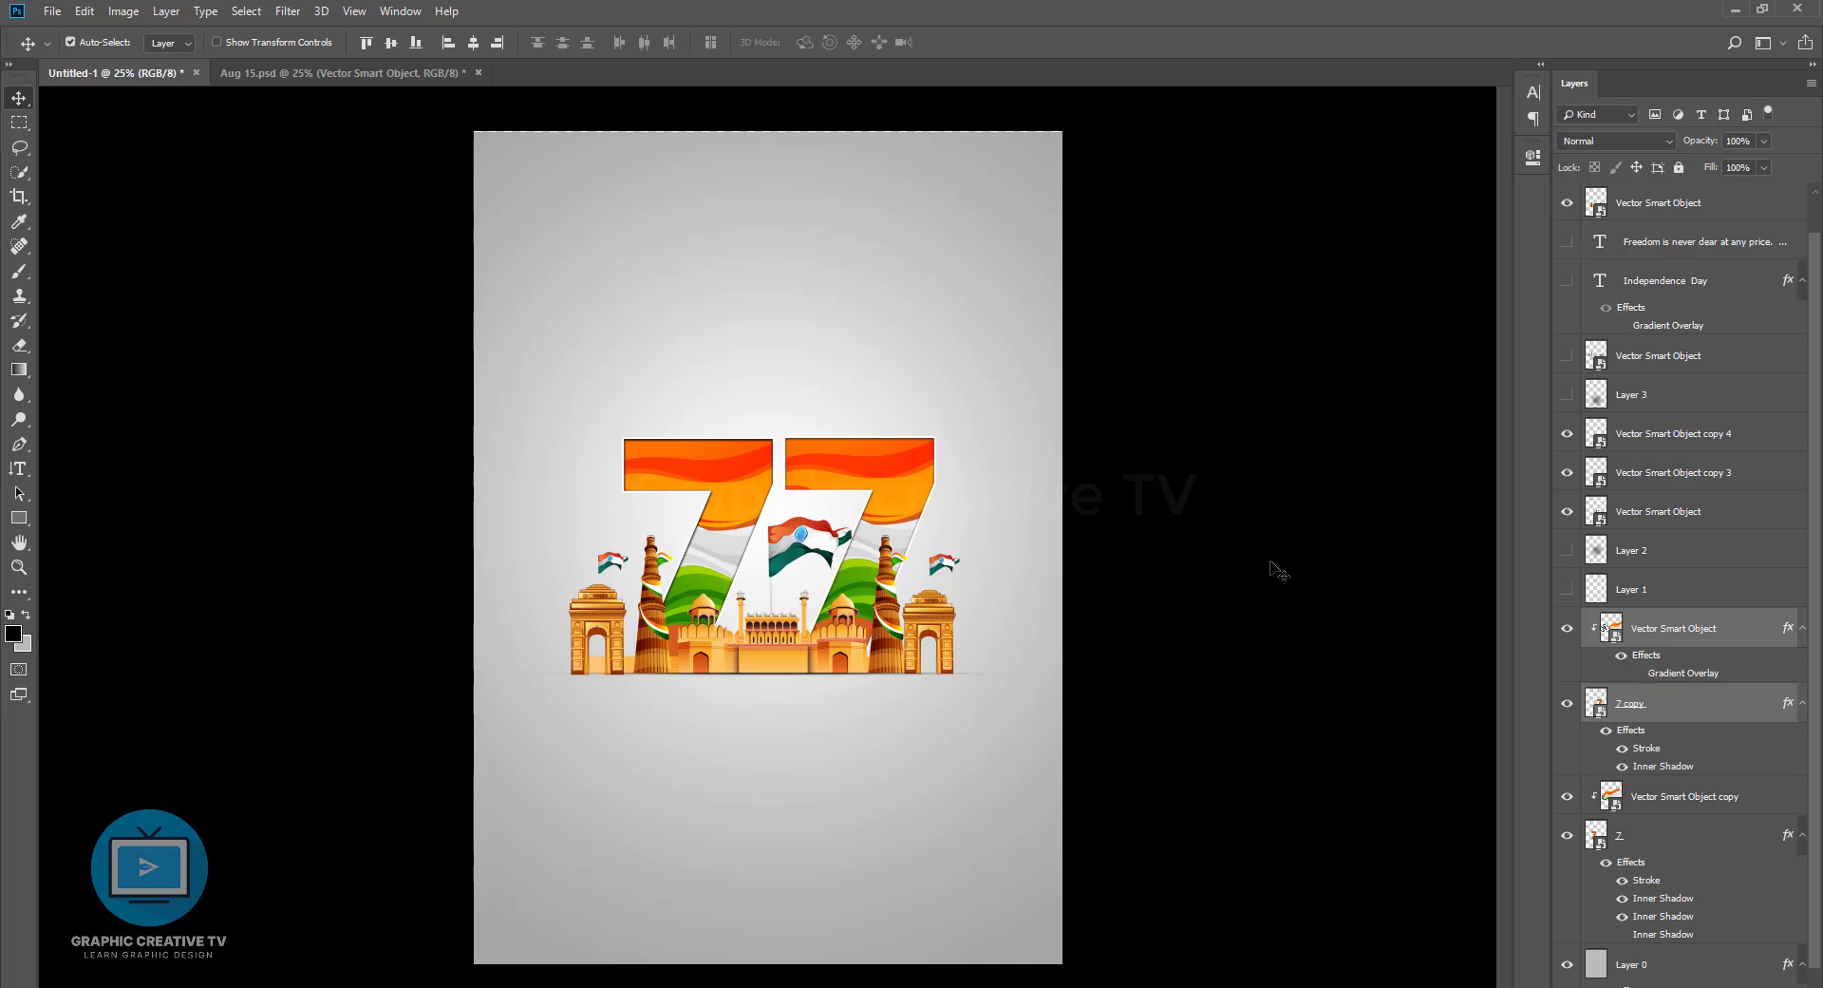
left_click(786, 665)
left_click(570, 680)
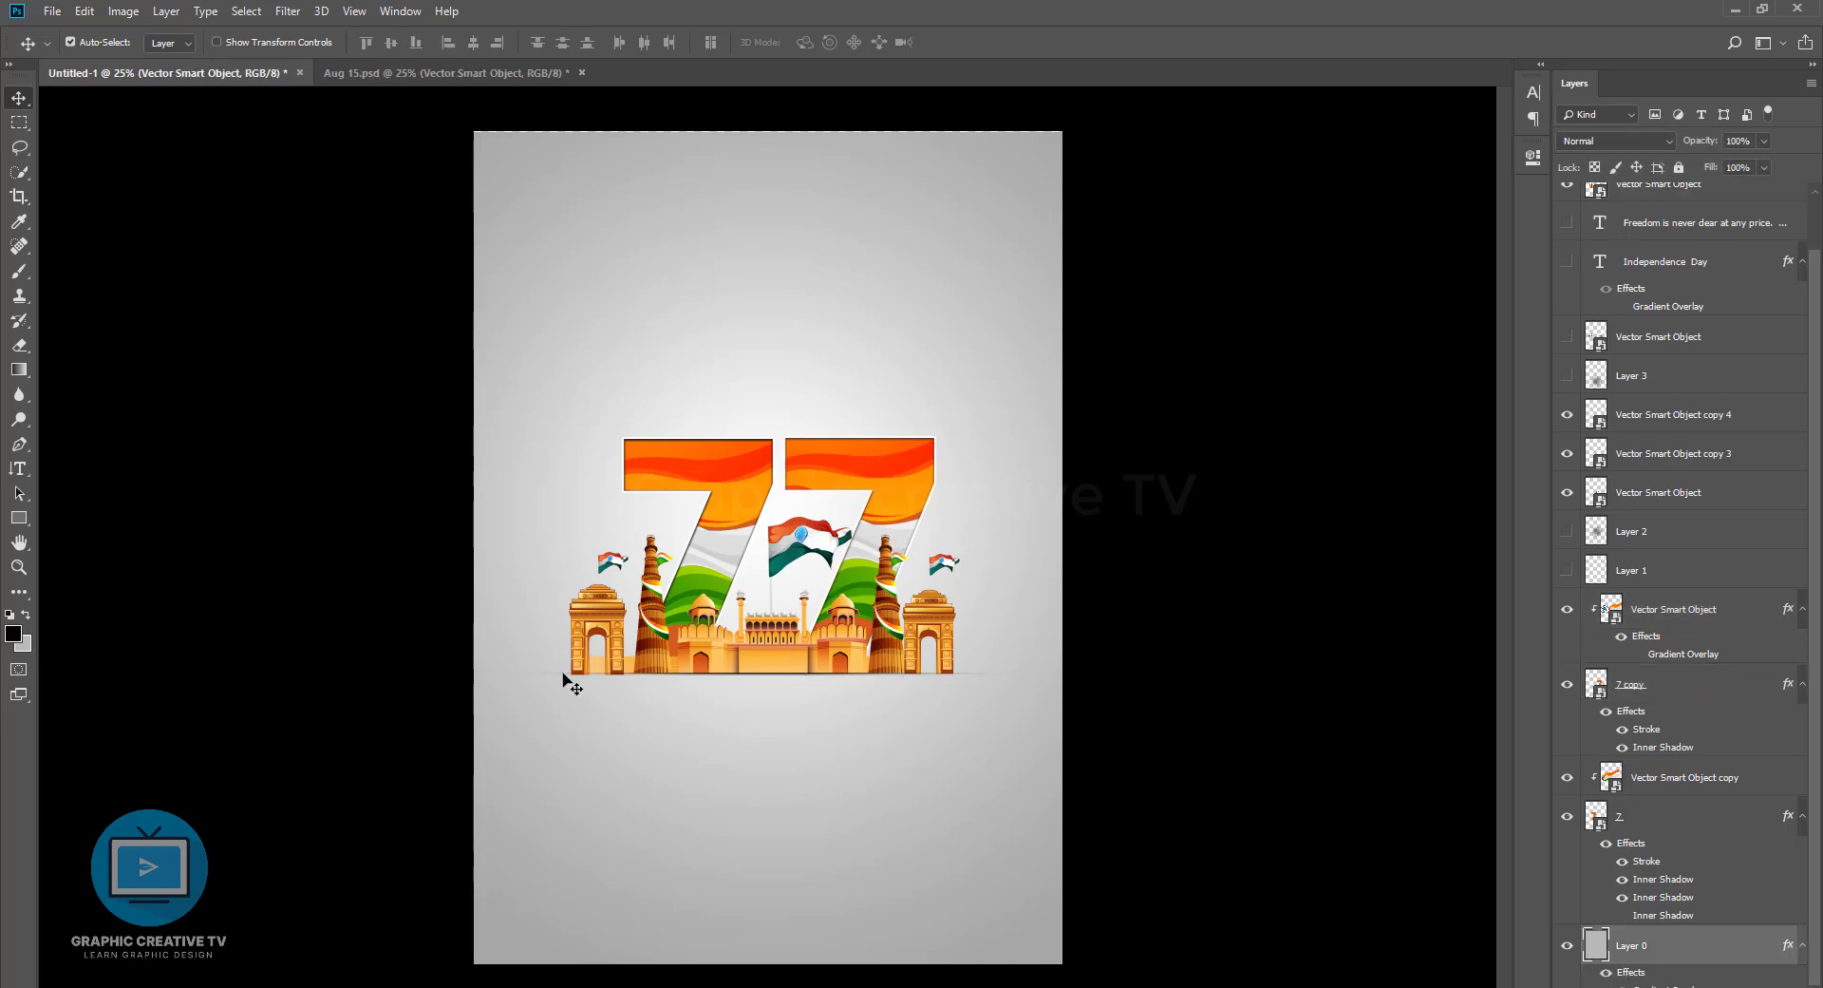
left_click(1215, 625)
left_click(750, 489)
left_click(1157, 495)
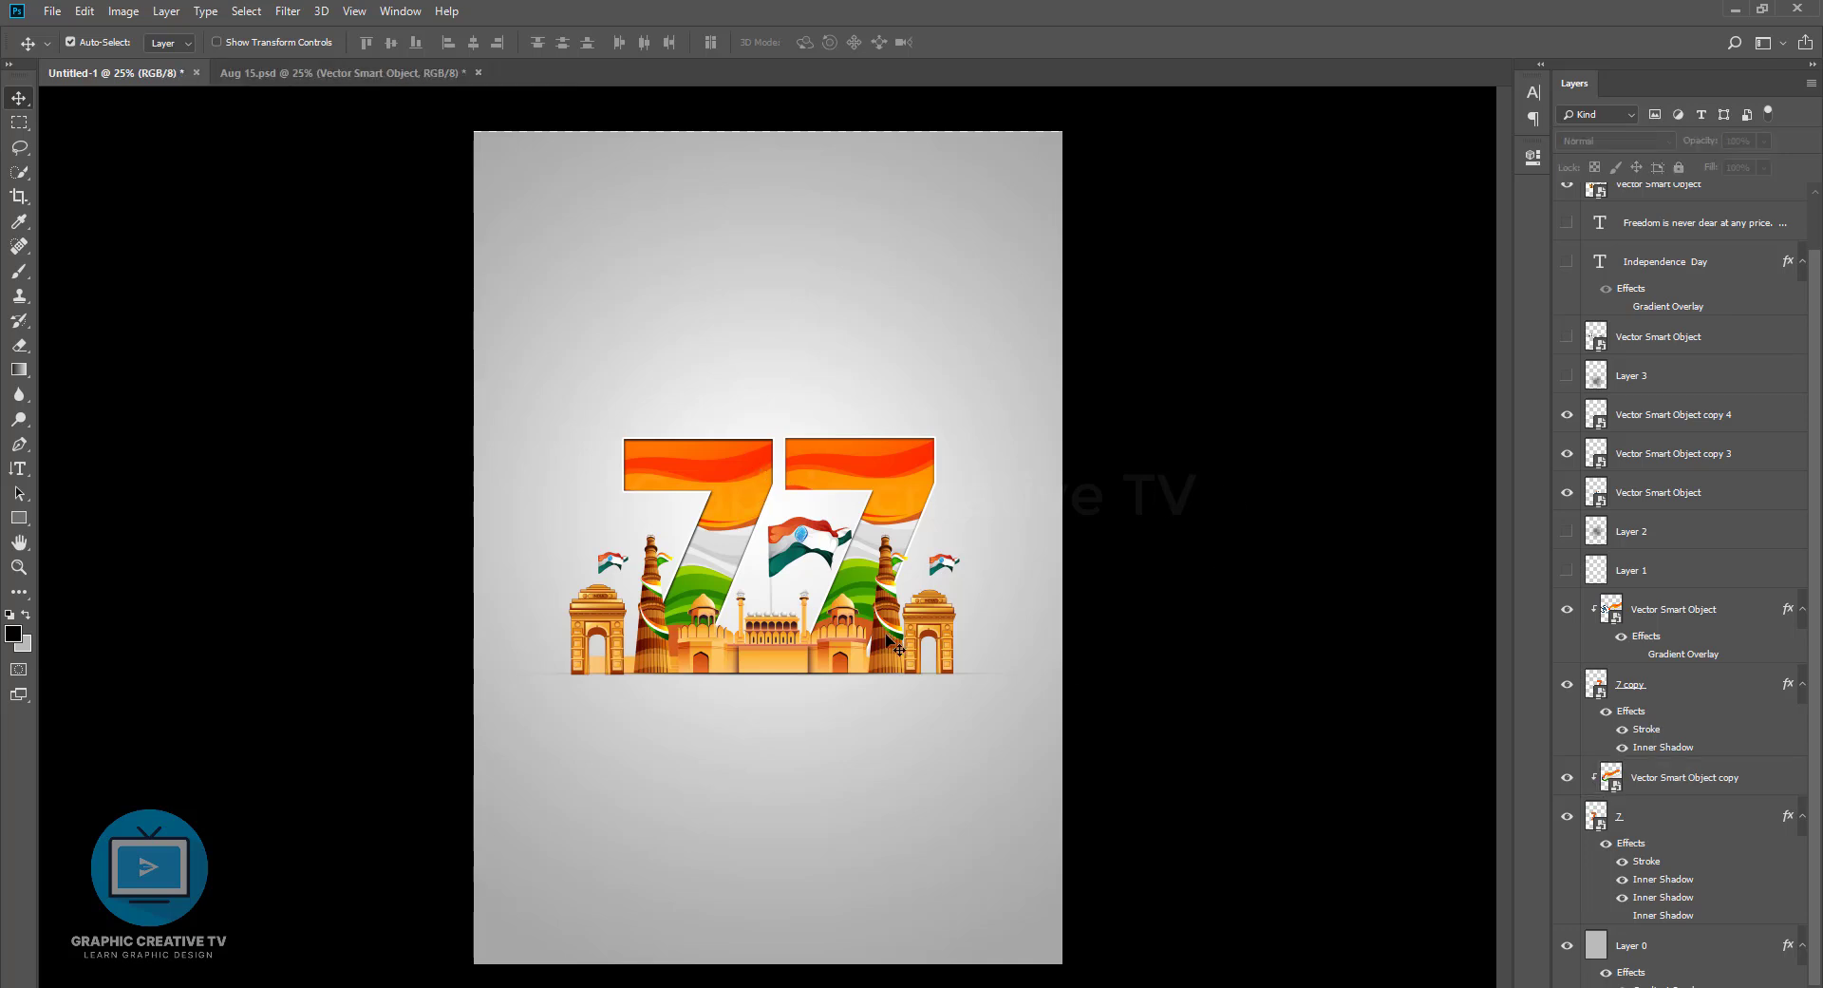
left_click(896, 647)
scroll(1738, 308, "up", 1)
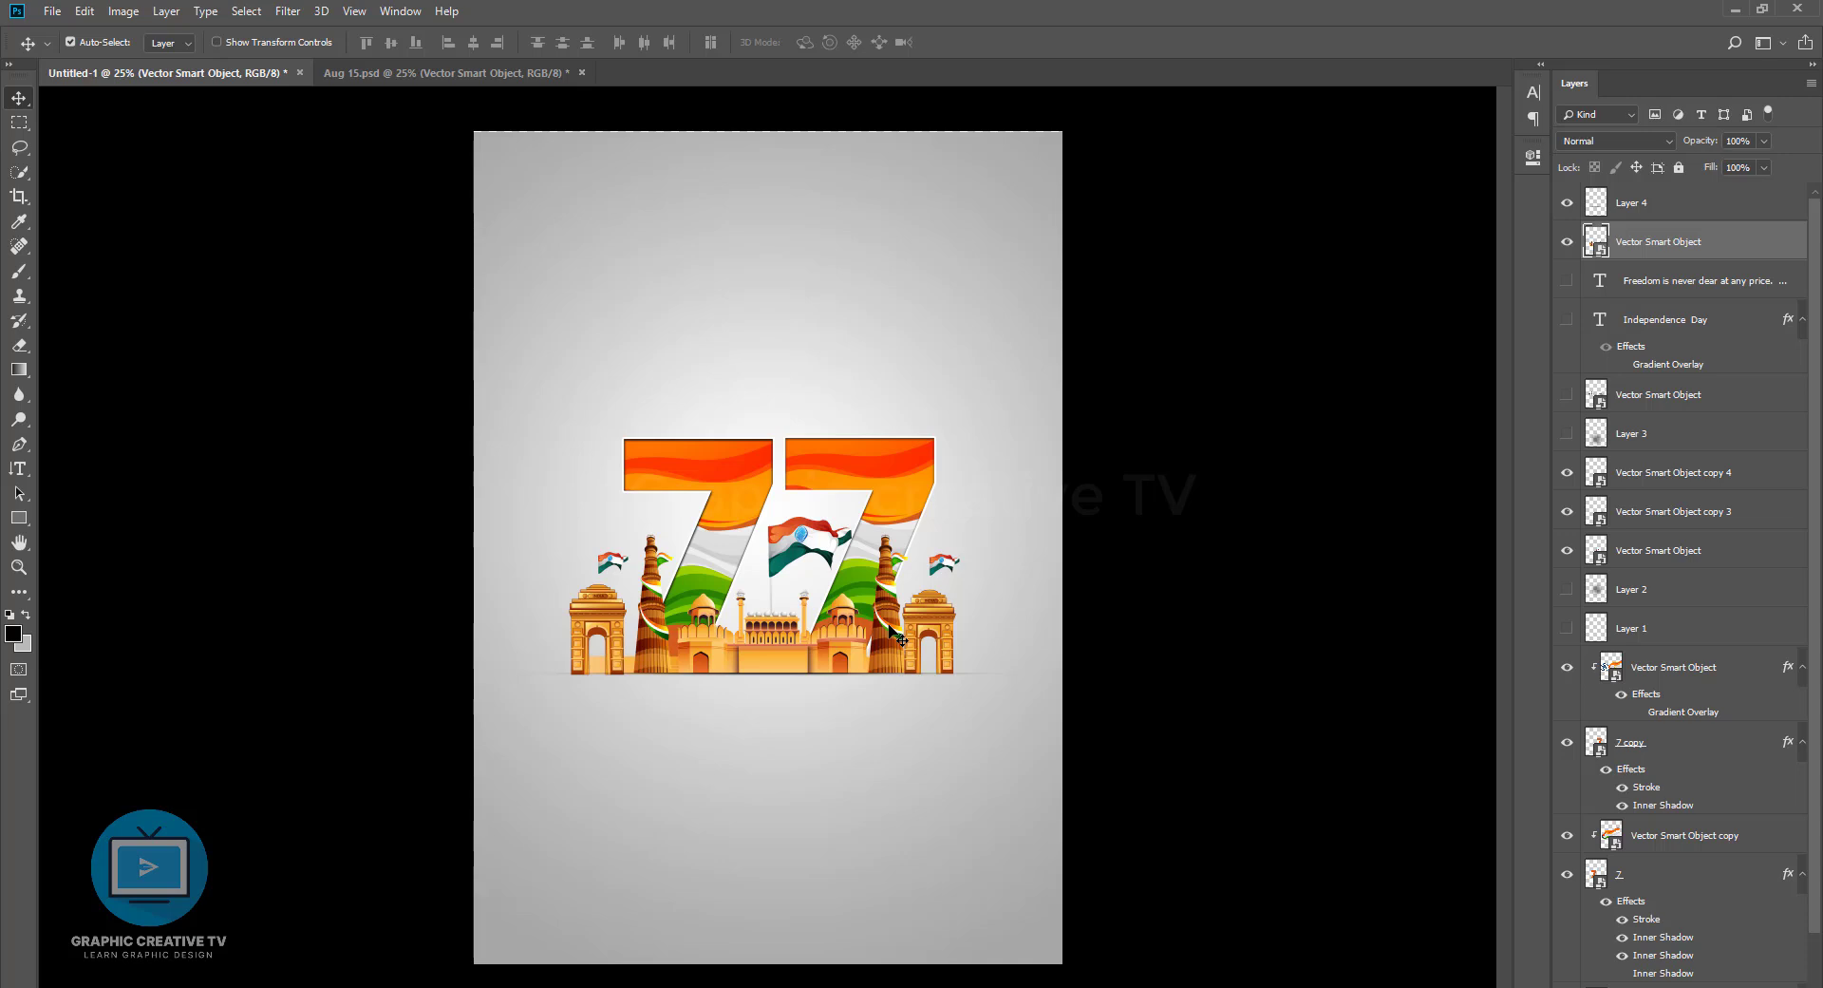
left_click(889, 470)
Show the hidden Independence Day title above the 77 and select it
left_click(1234, 422)
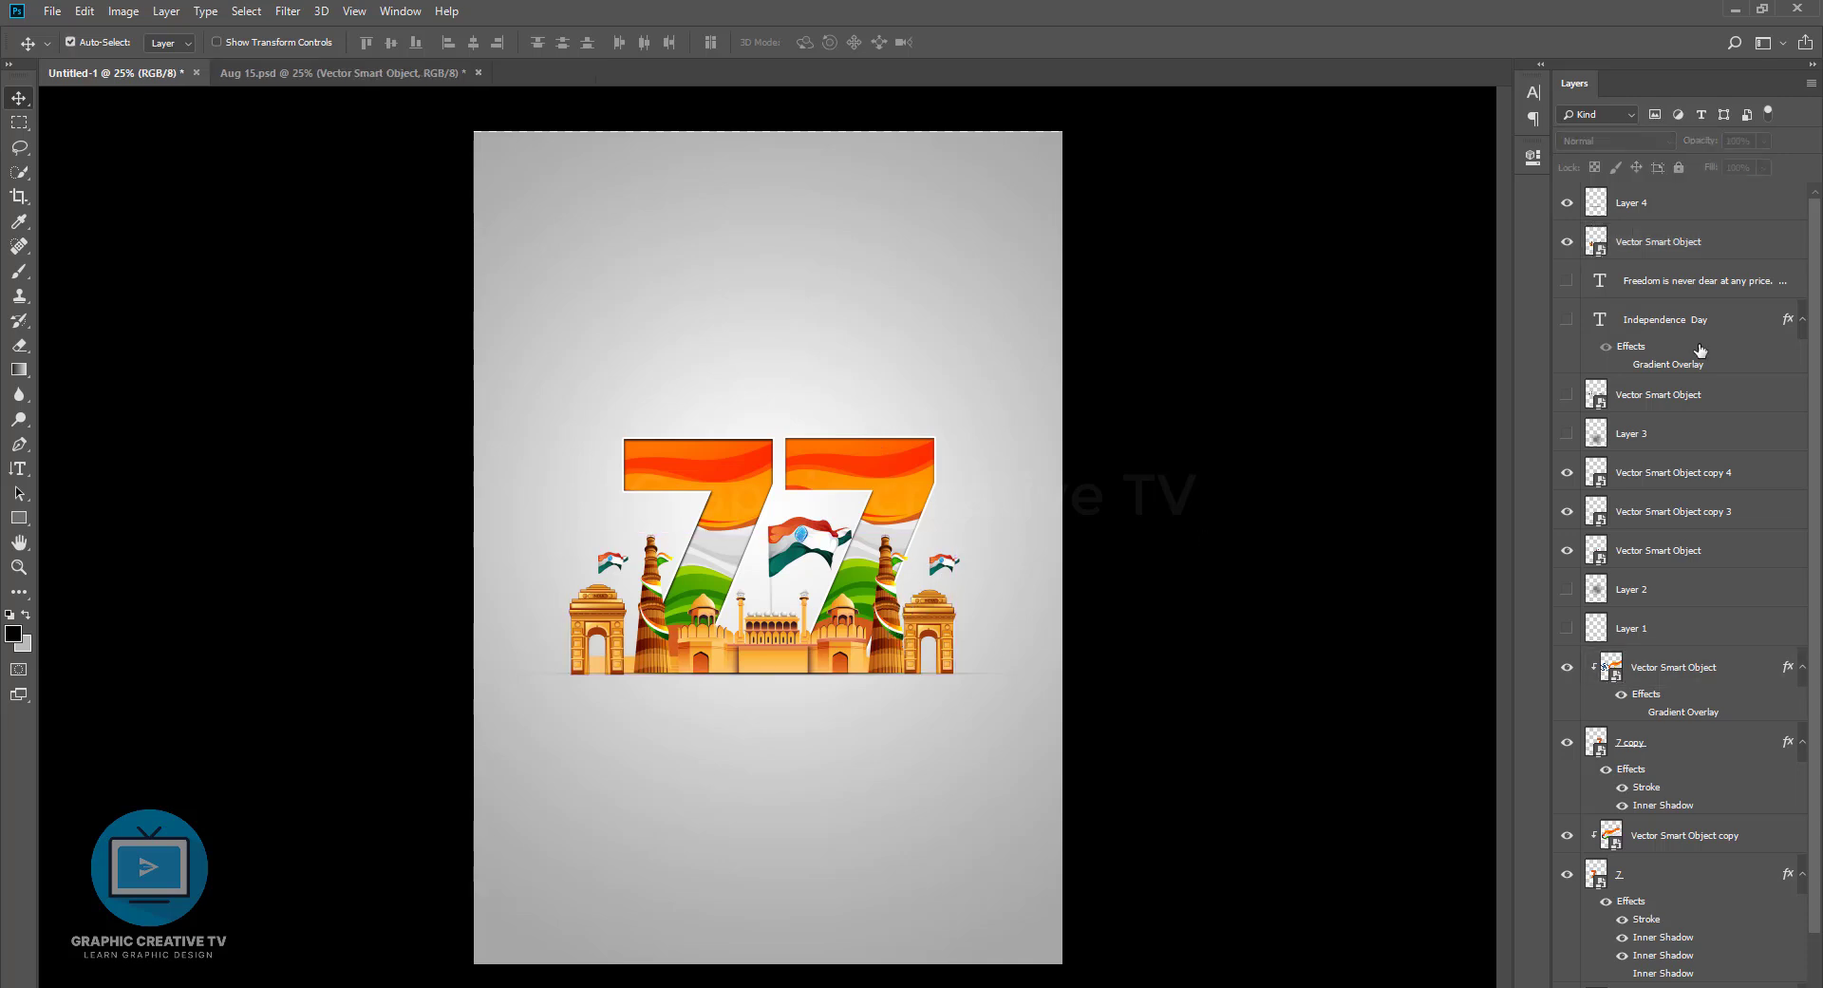
left_click(1567, 319)
left_click(816, 332)
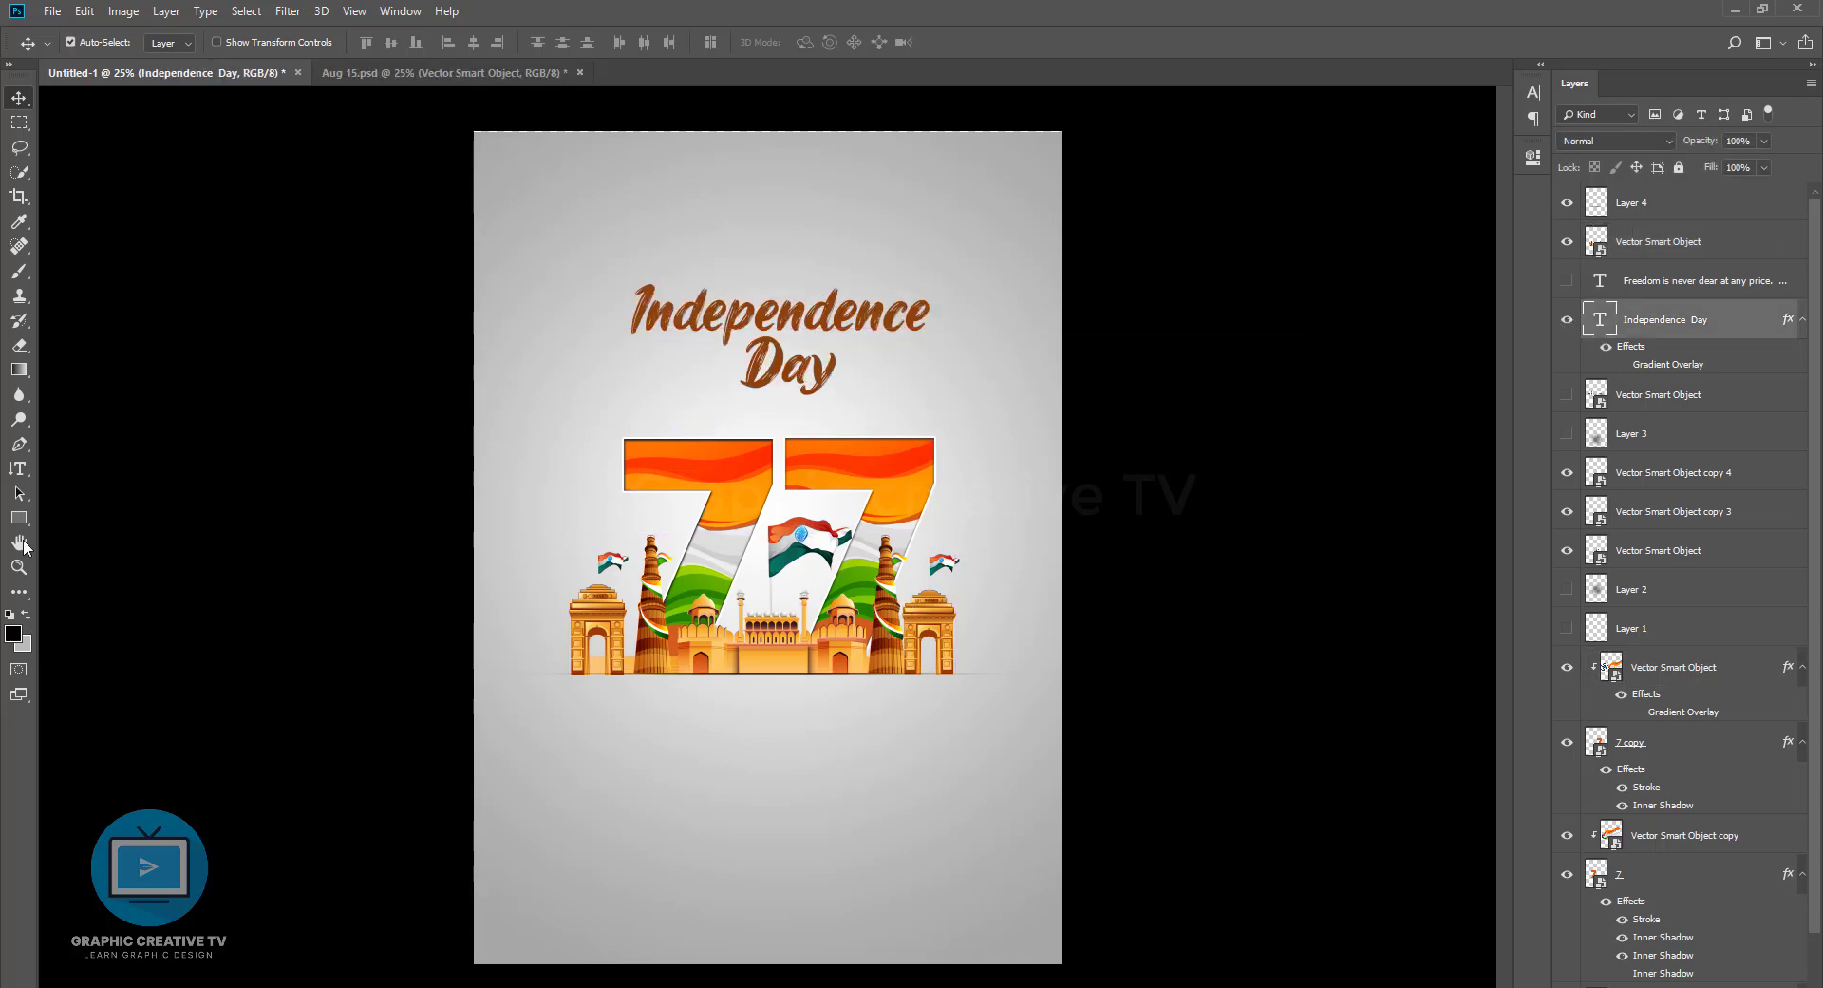
Nudge the Independence Day title slightly right above the 77
left_click(17, 469)
left_click(206, 41)
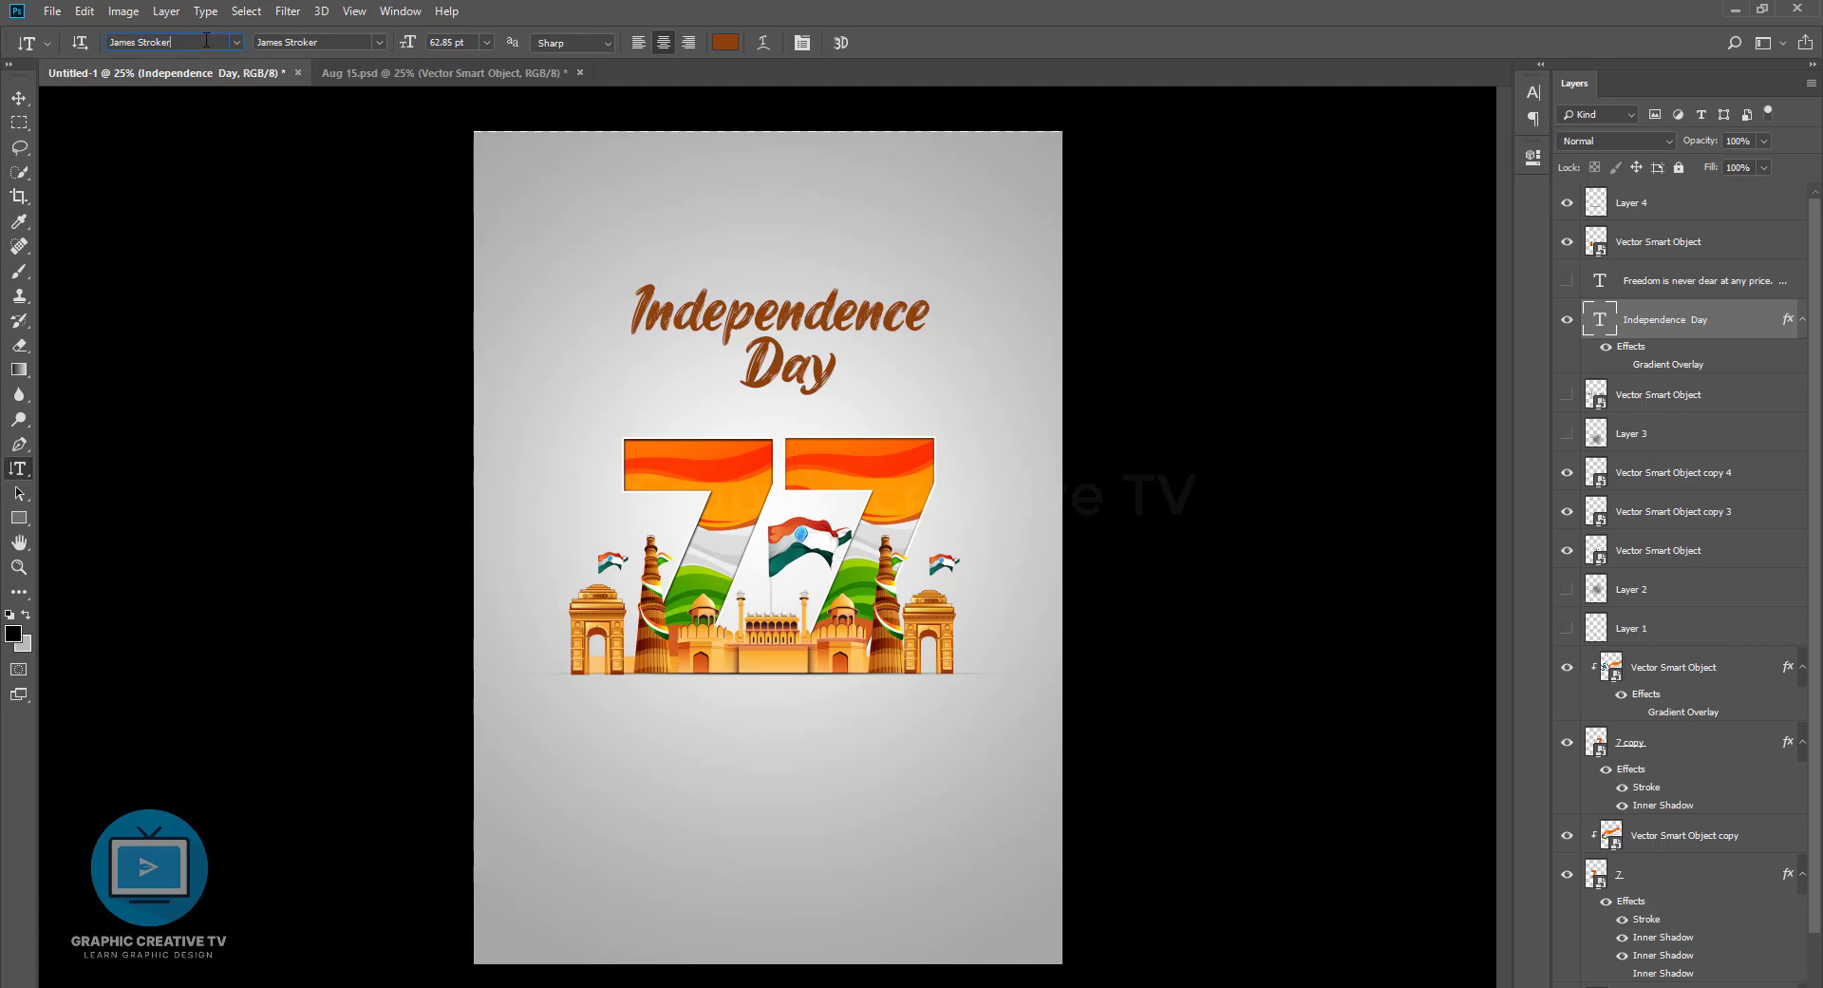
key("v")
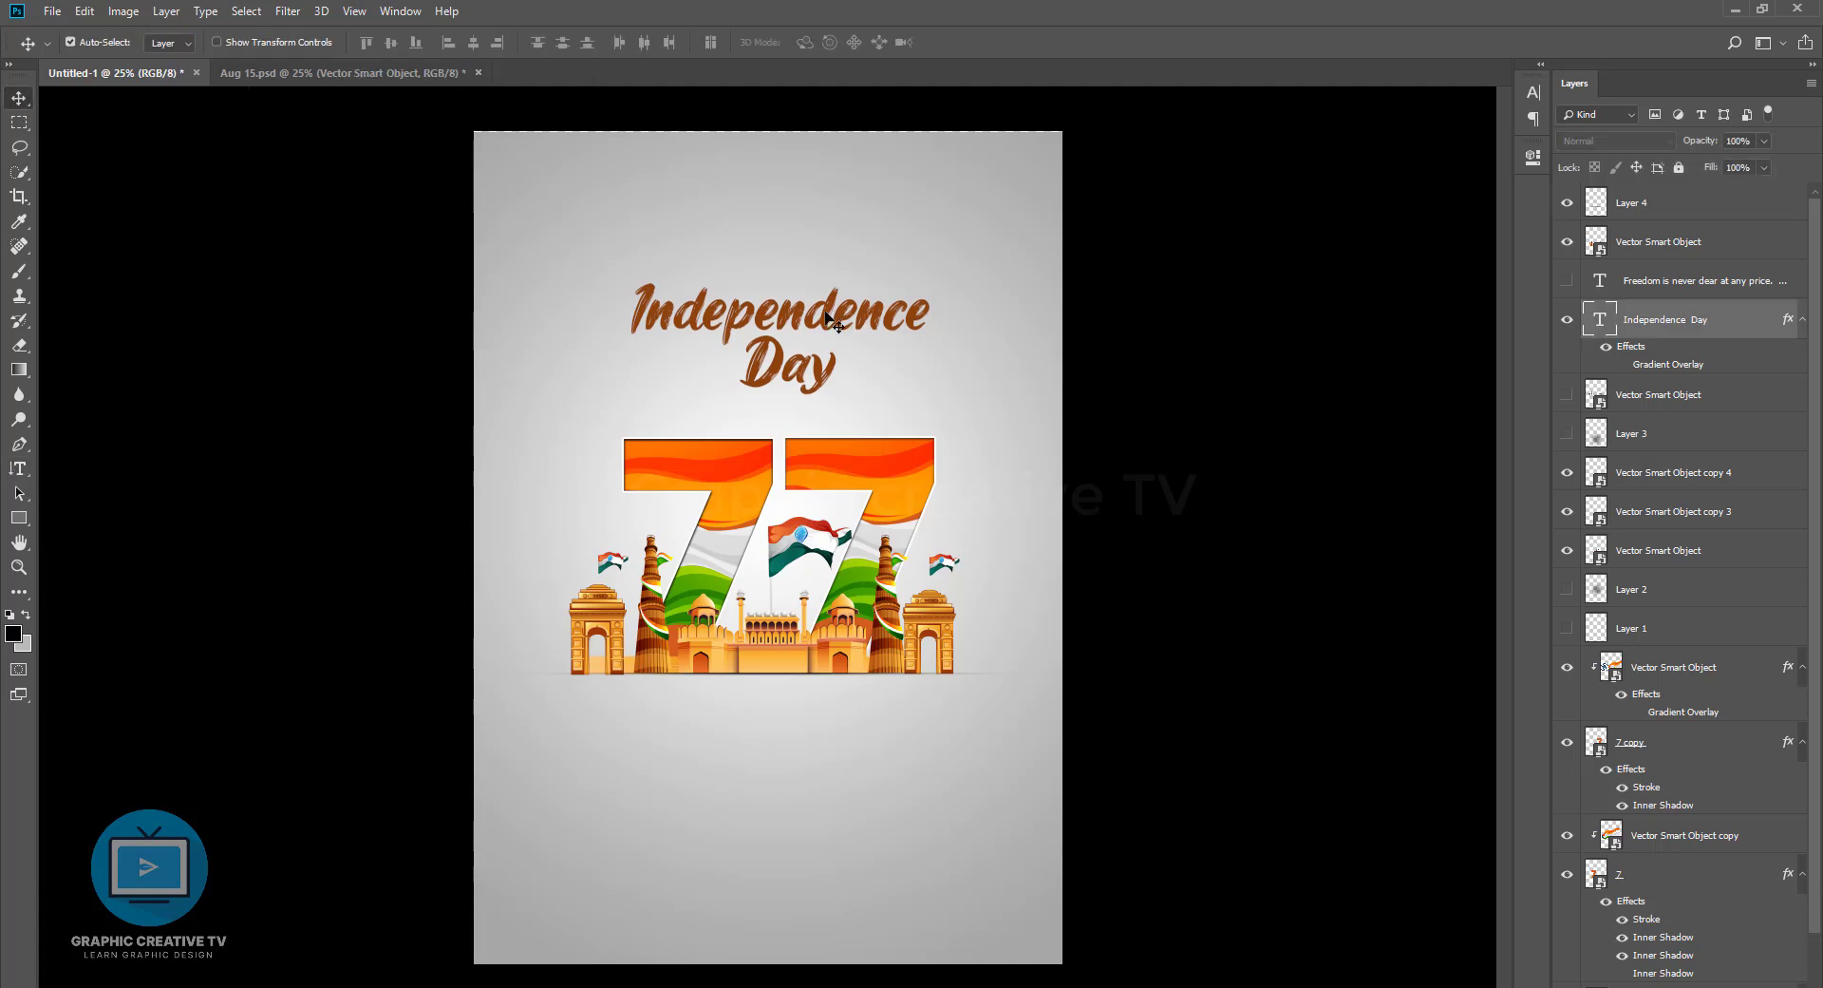
left_click_drag(829, 316, 837, 318)
left_click(796, 351)
left_click(772, 384)
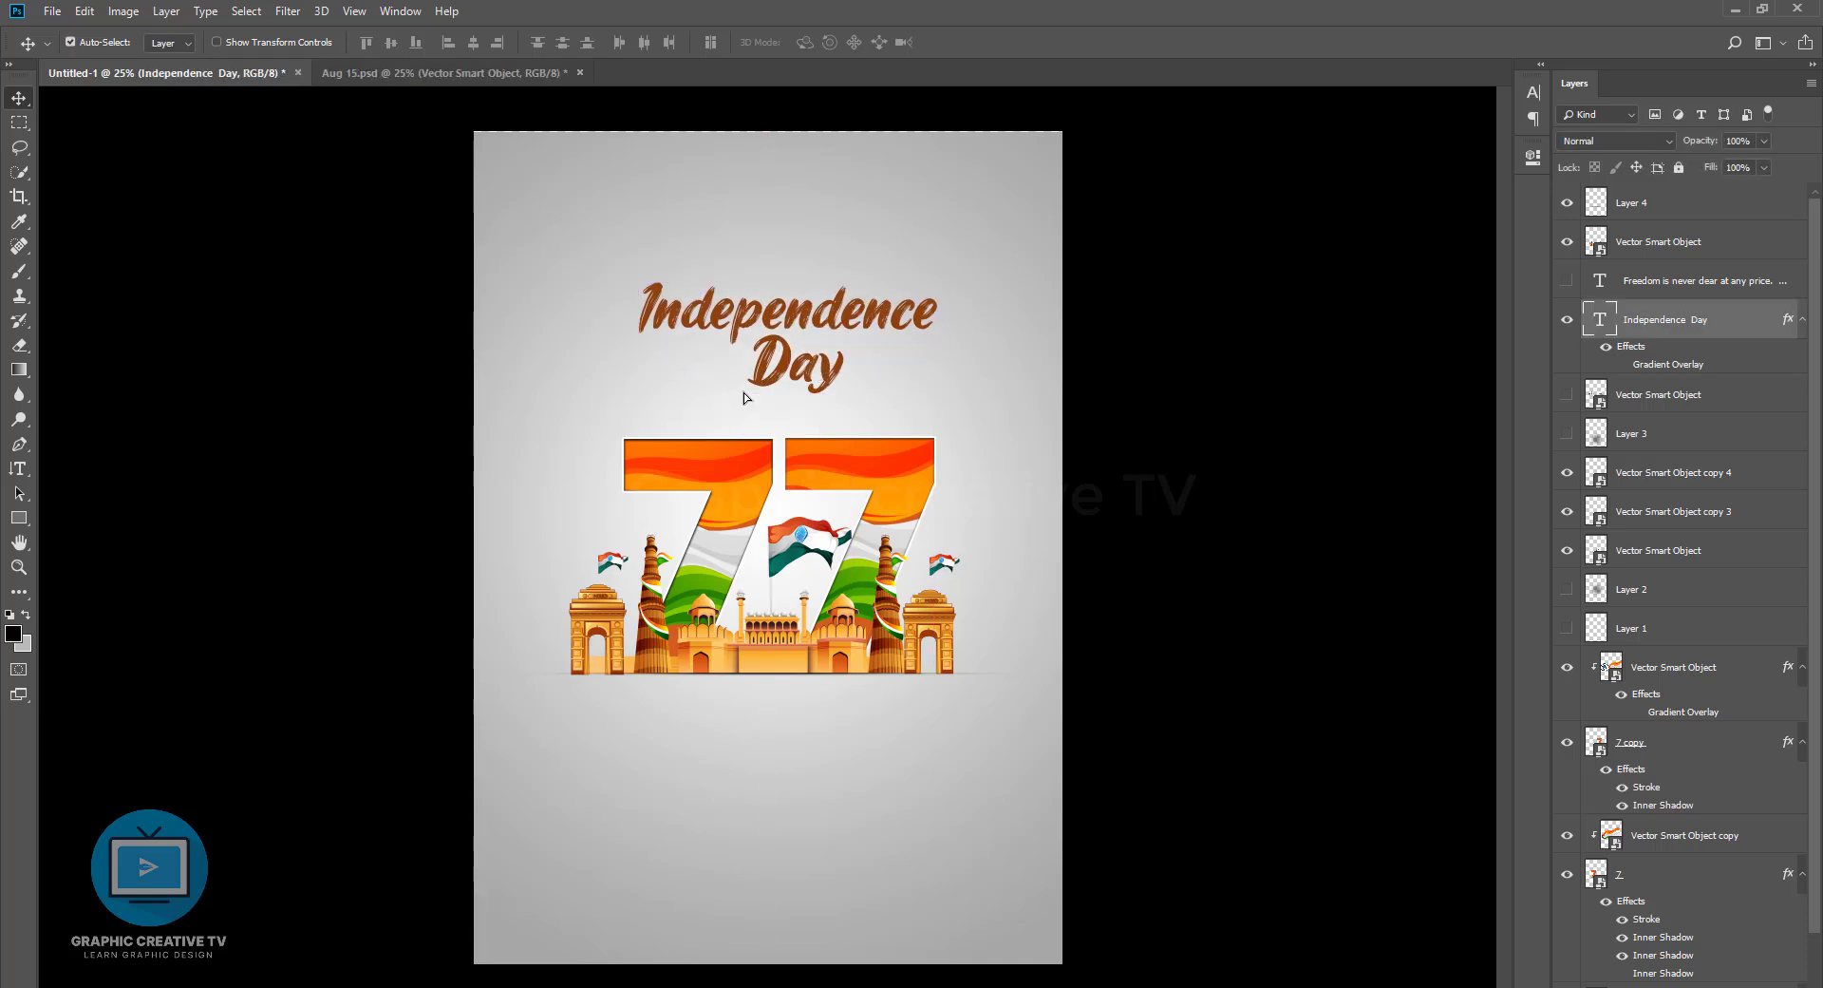
mouse_move(779, 366)
left_mouse_down()
mouse_move(771, 379)
mouse_move(778, 366)
left_mouse_up()
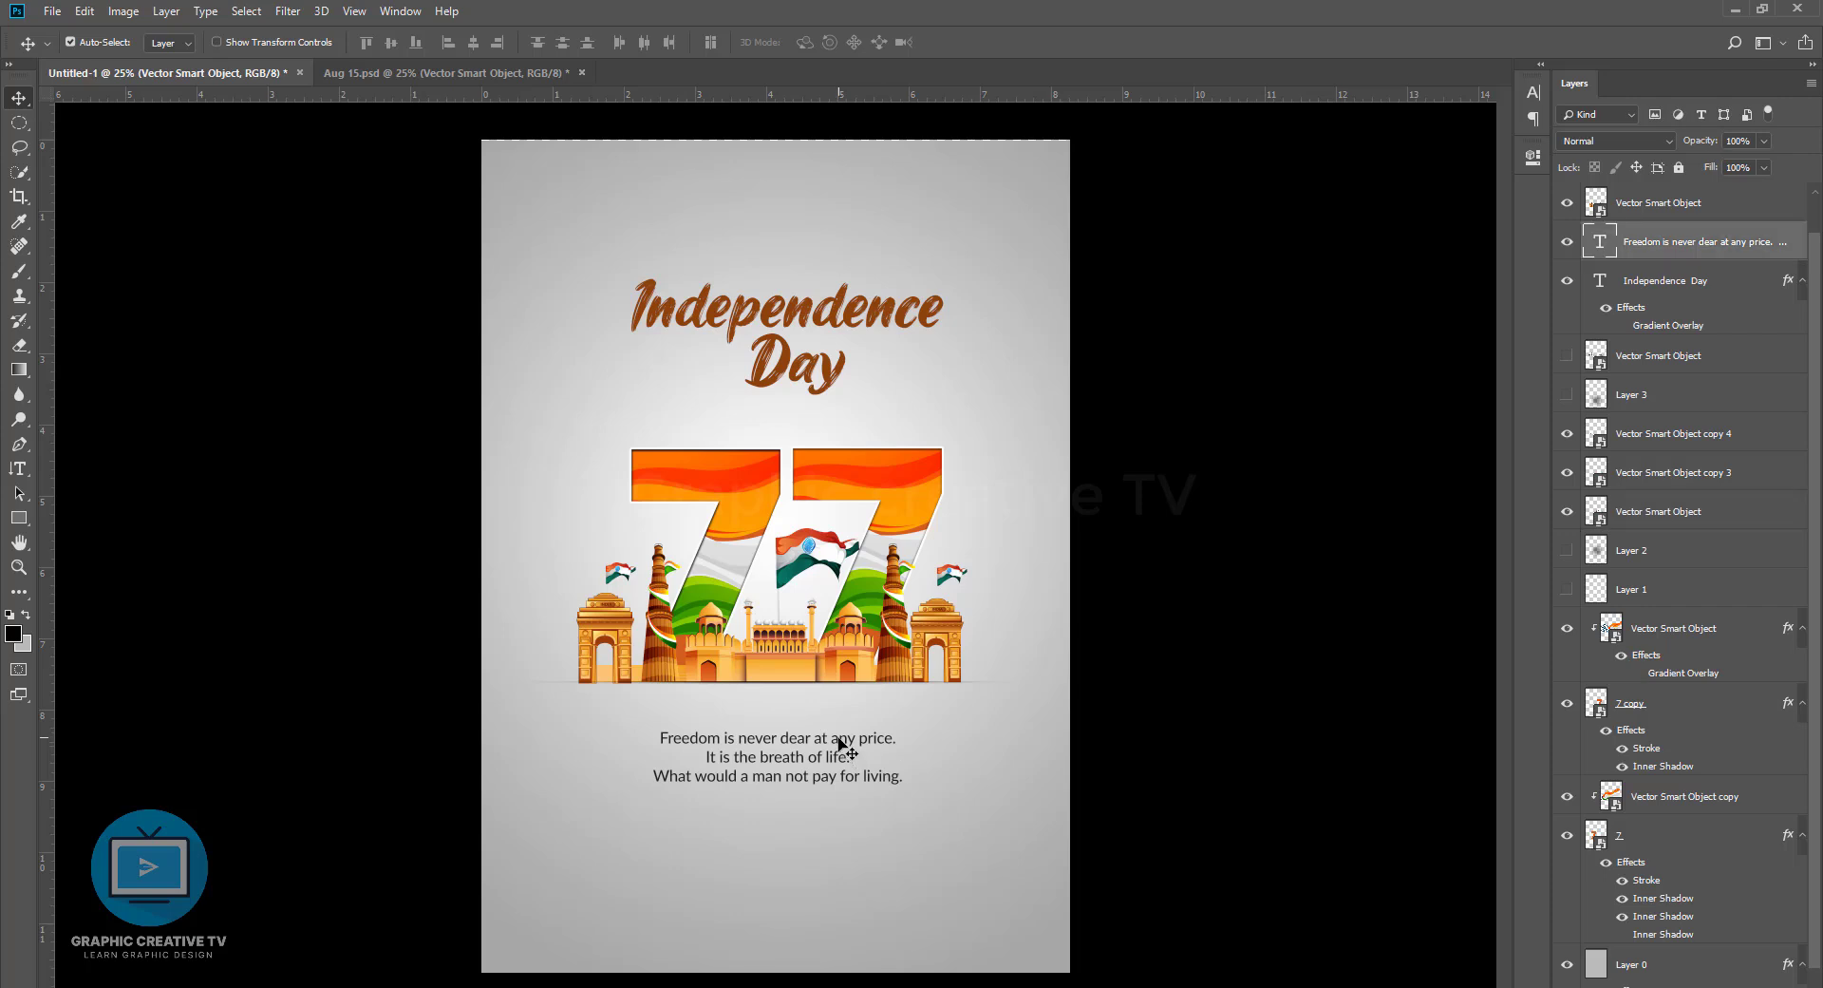
Reposition the three-line Freedom quote just below the monuments, shifting it slightly right to centre it under the 77
left_click_drag(838, 739, 844, 728)
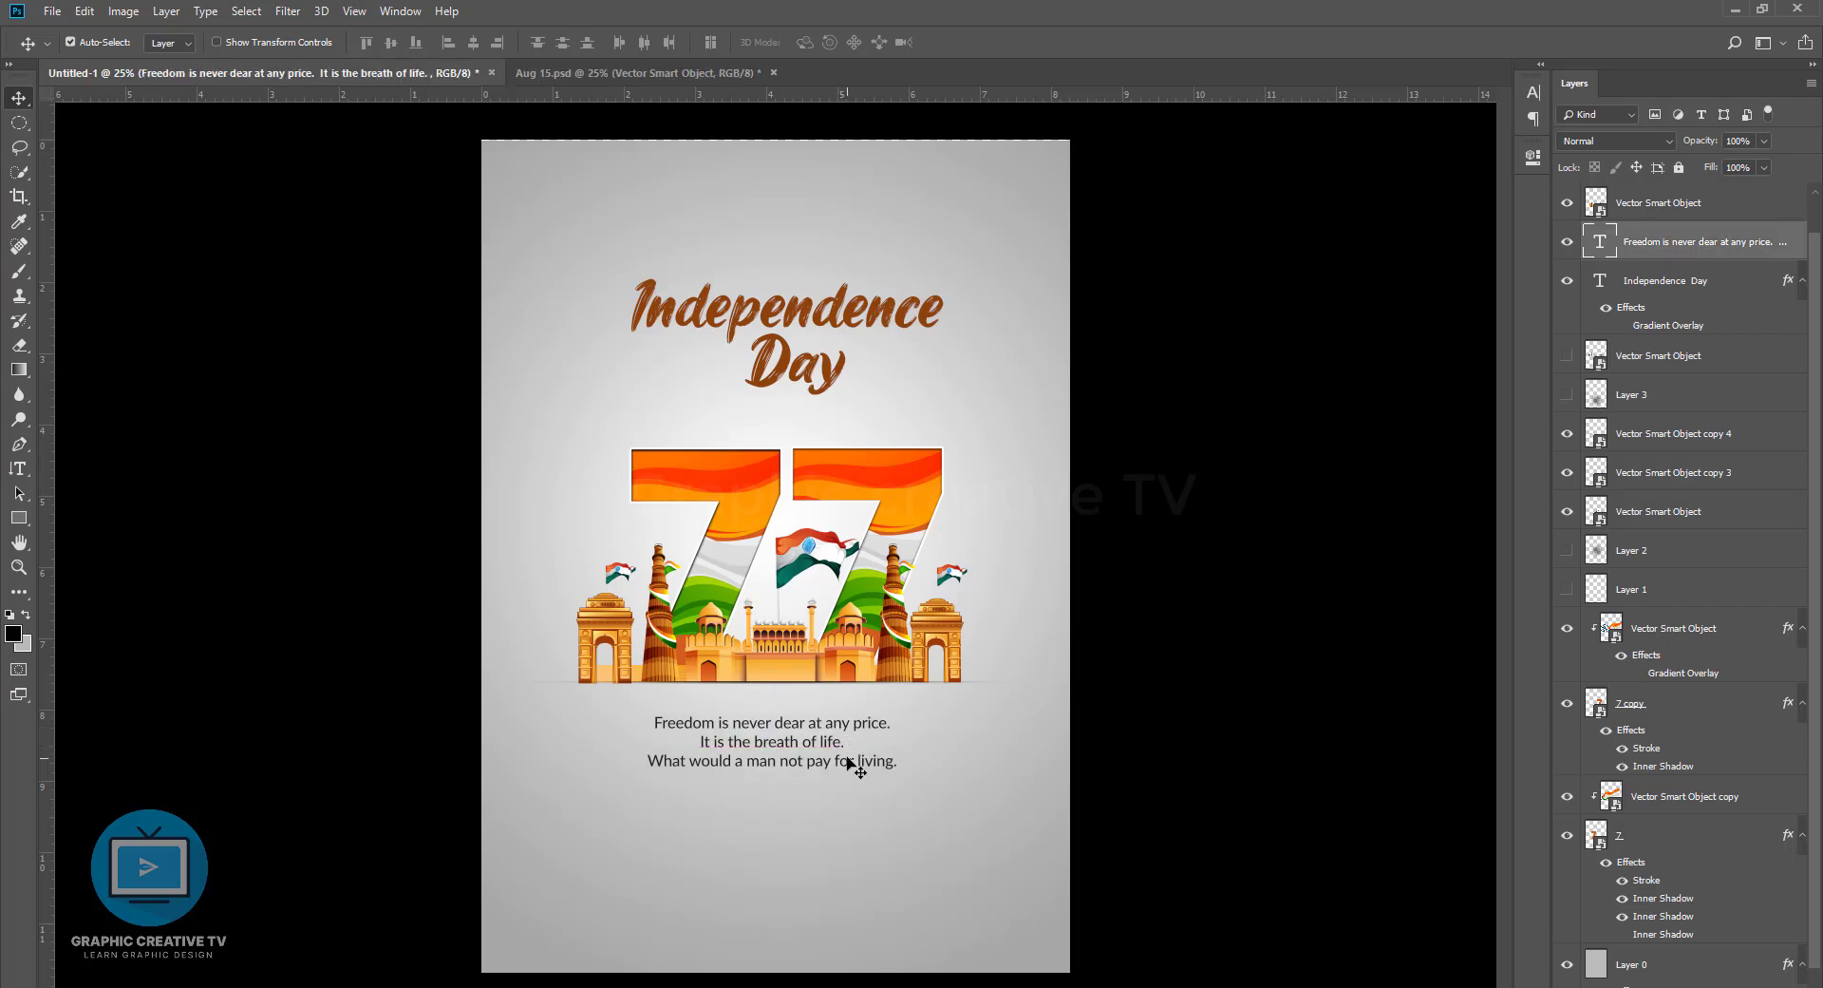
left_click(848, 758)
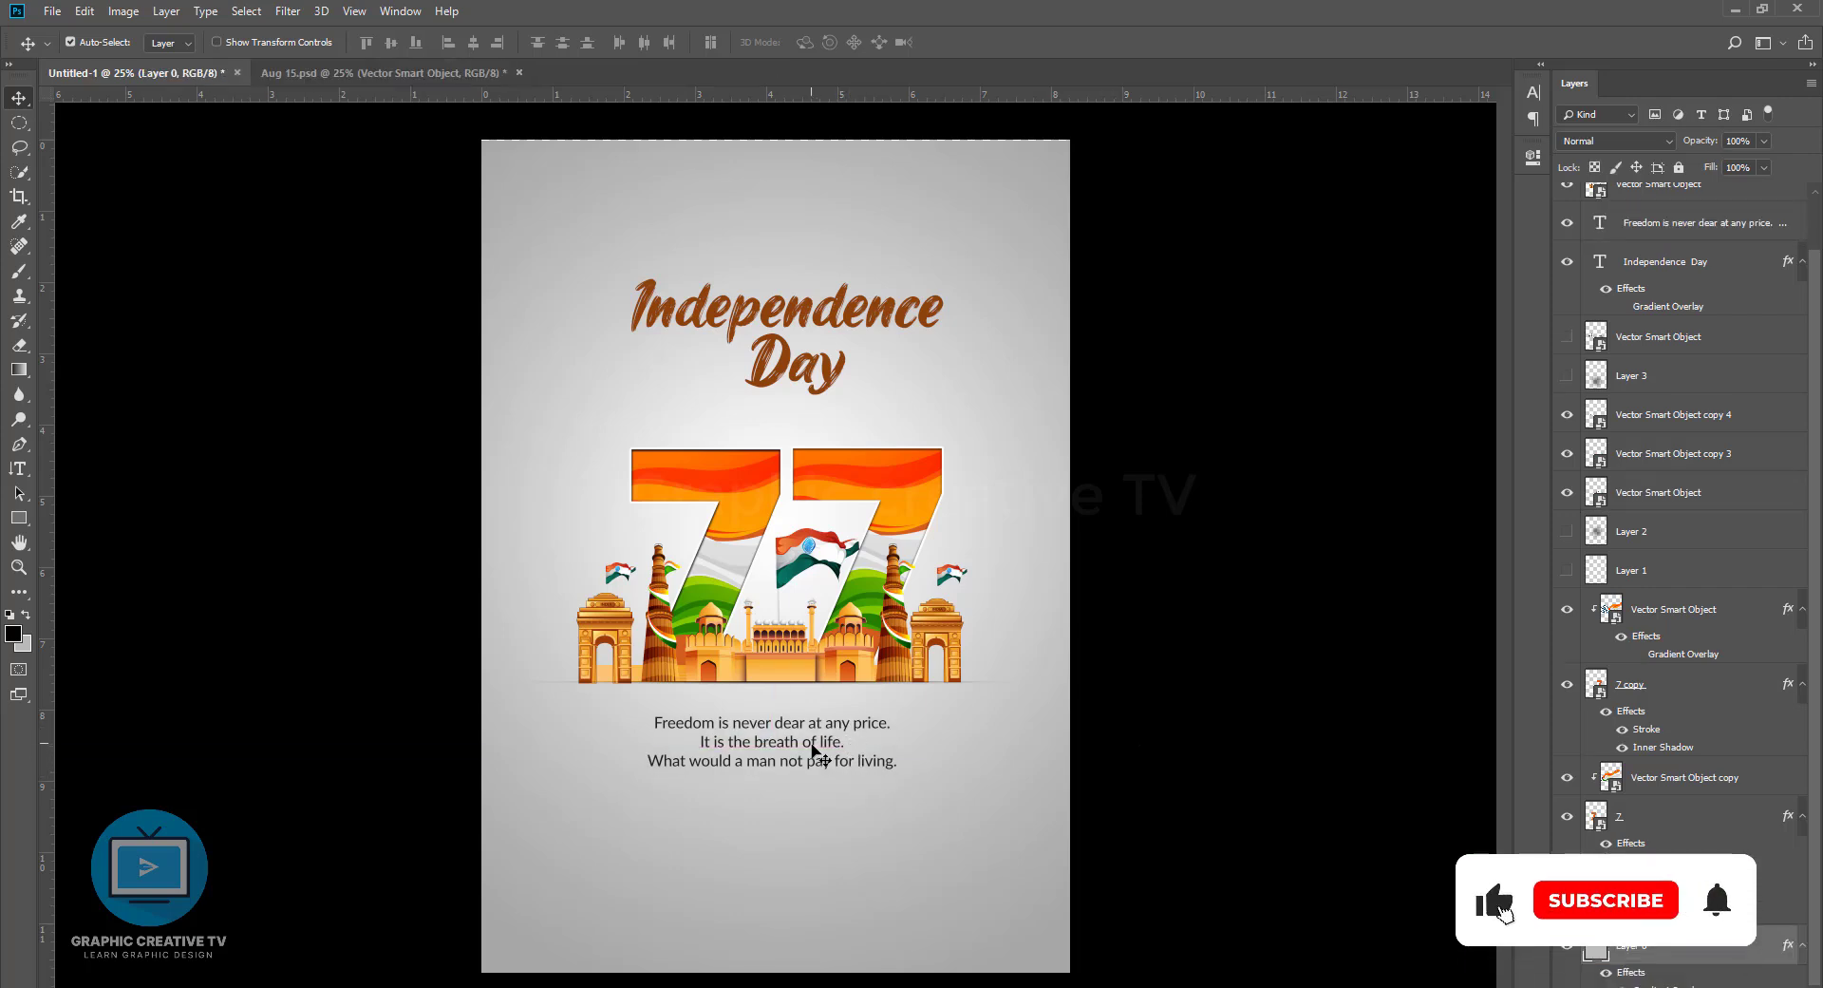
left_click_drag(813, 752, 812, 763)
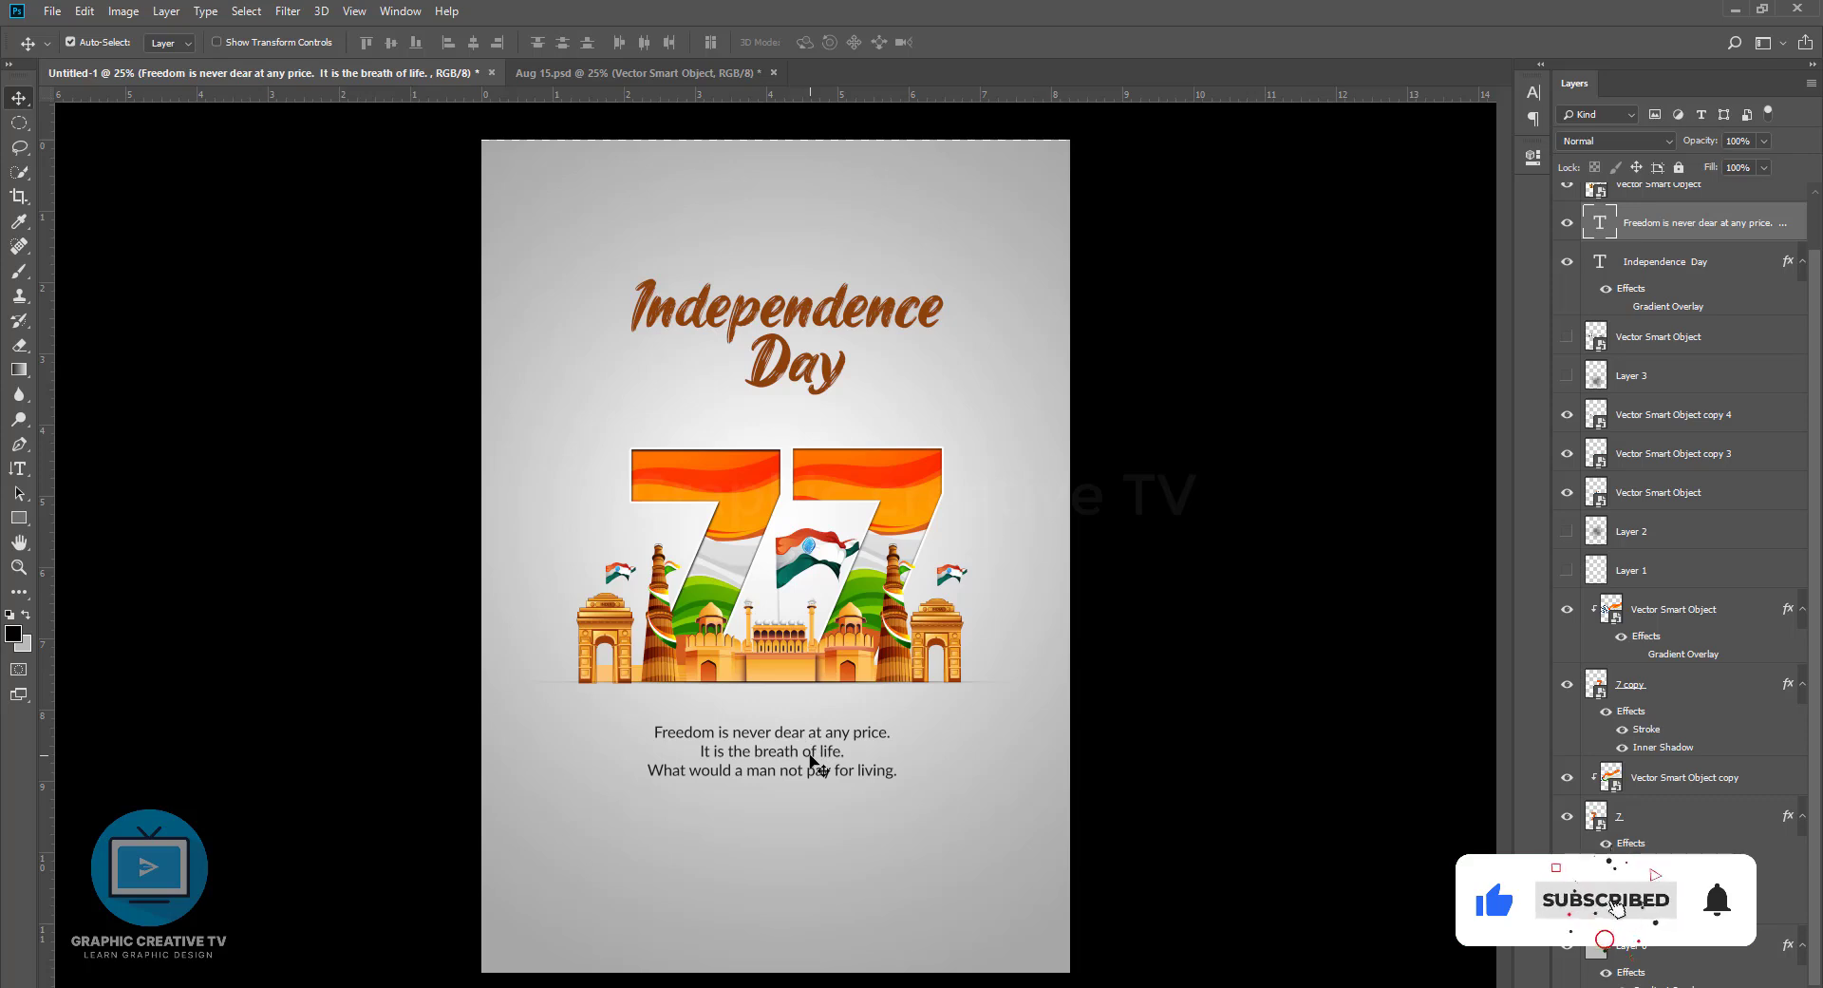
left_click(807, 368)
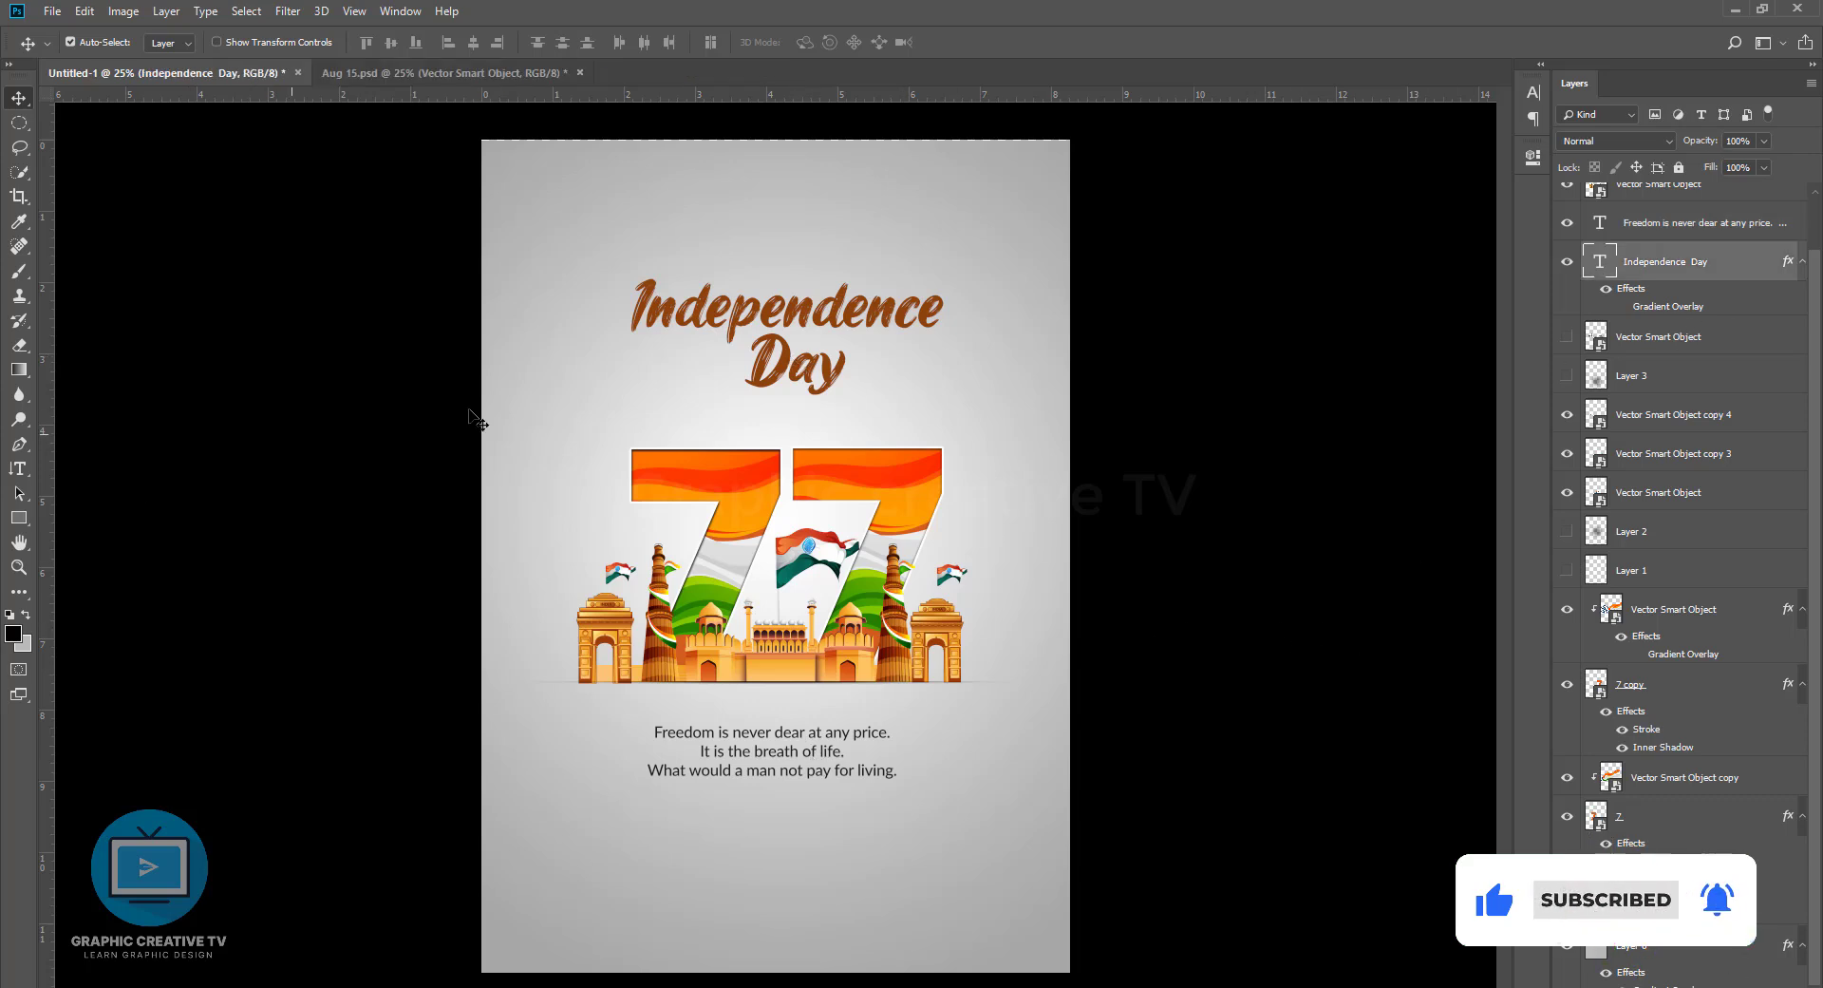
left_click(722, 567)
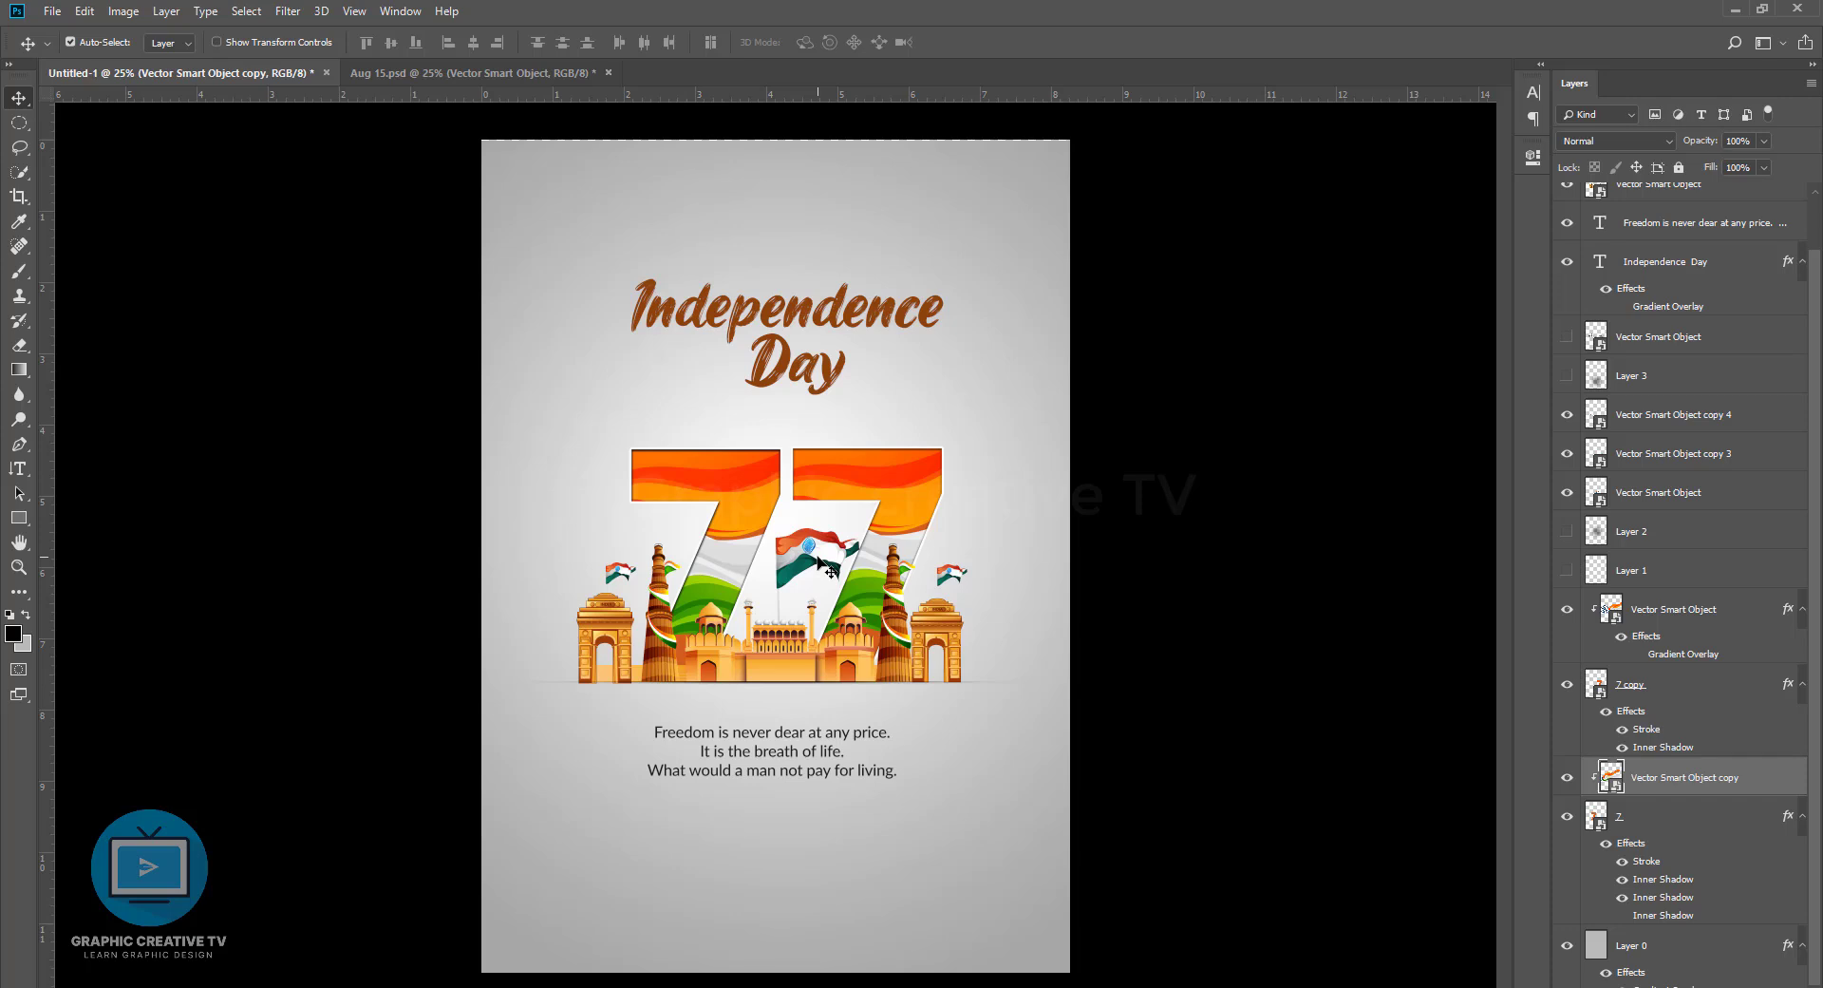
left_click(764, 755)
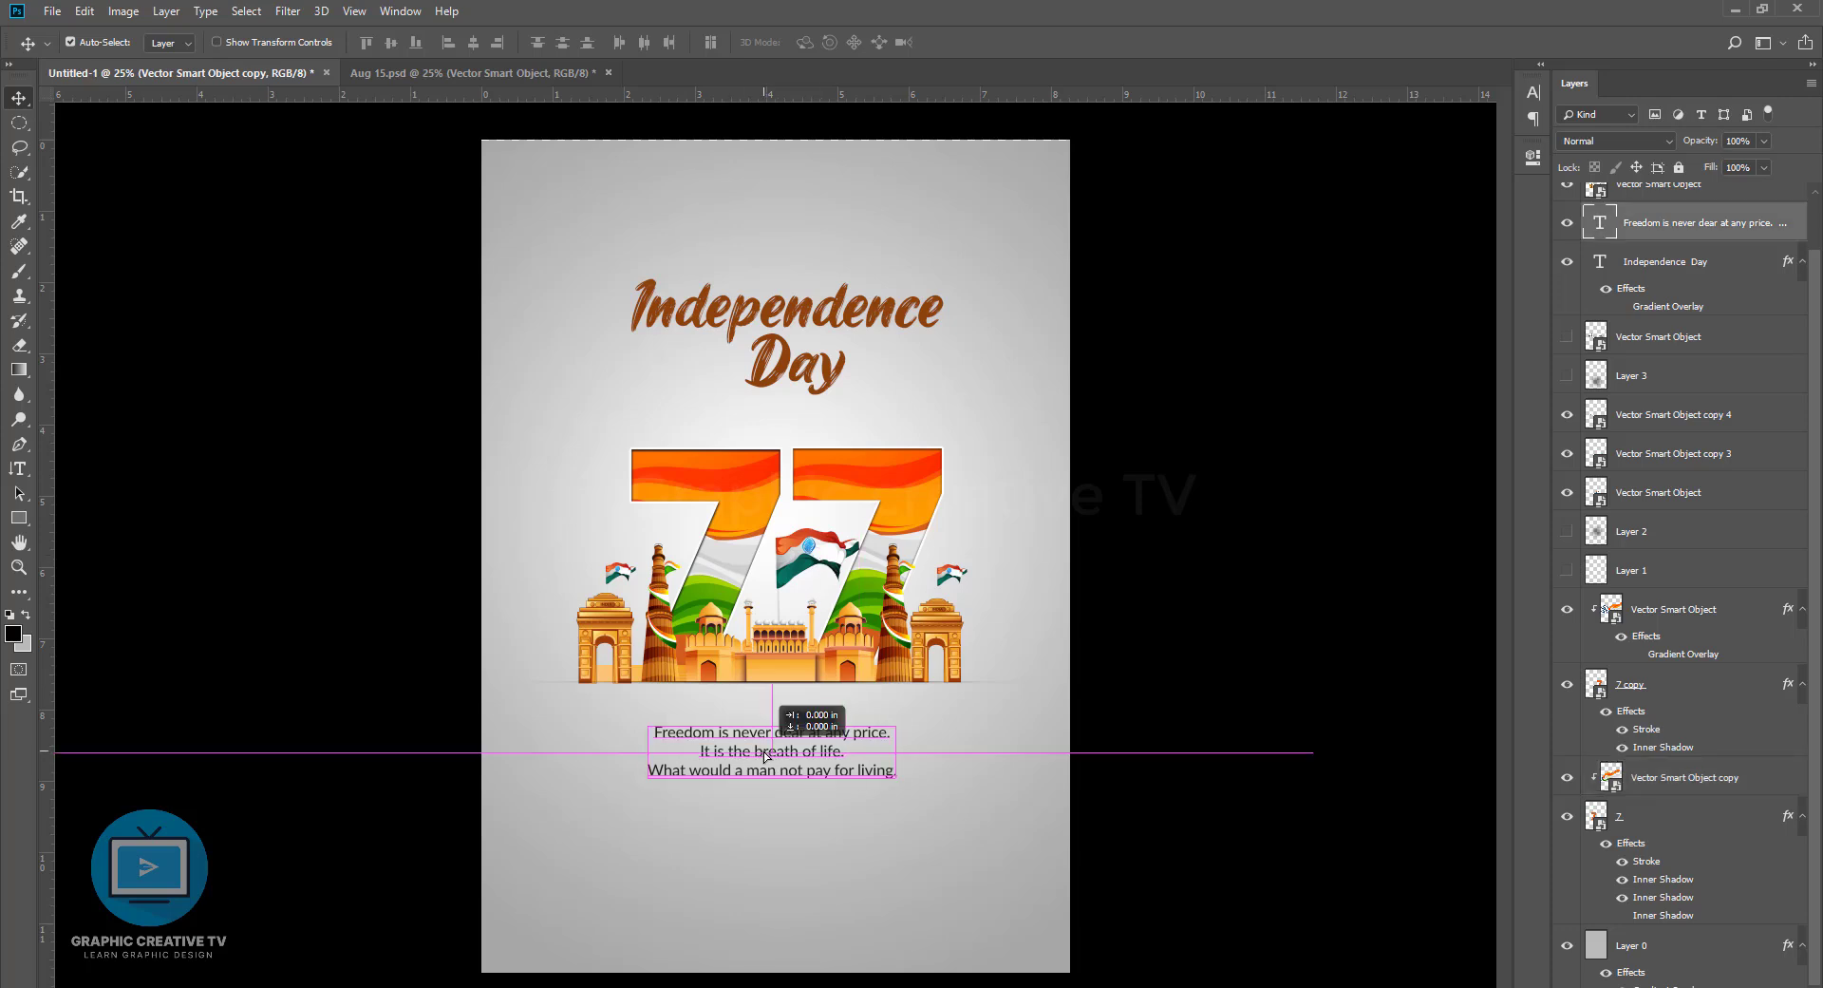
left_click_drag(822, 755, 831, 757)
left_click(784, 372)
left_click(1054, 739)
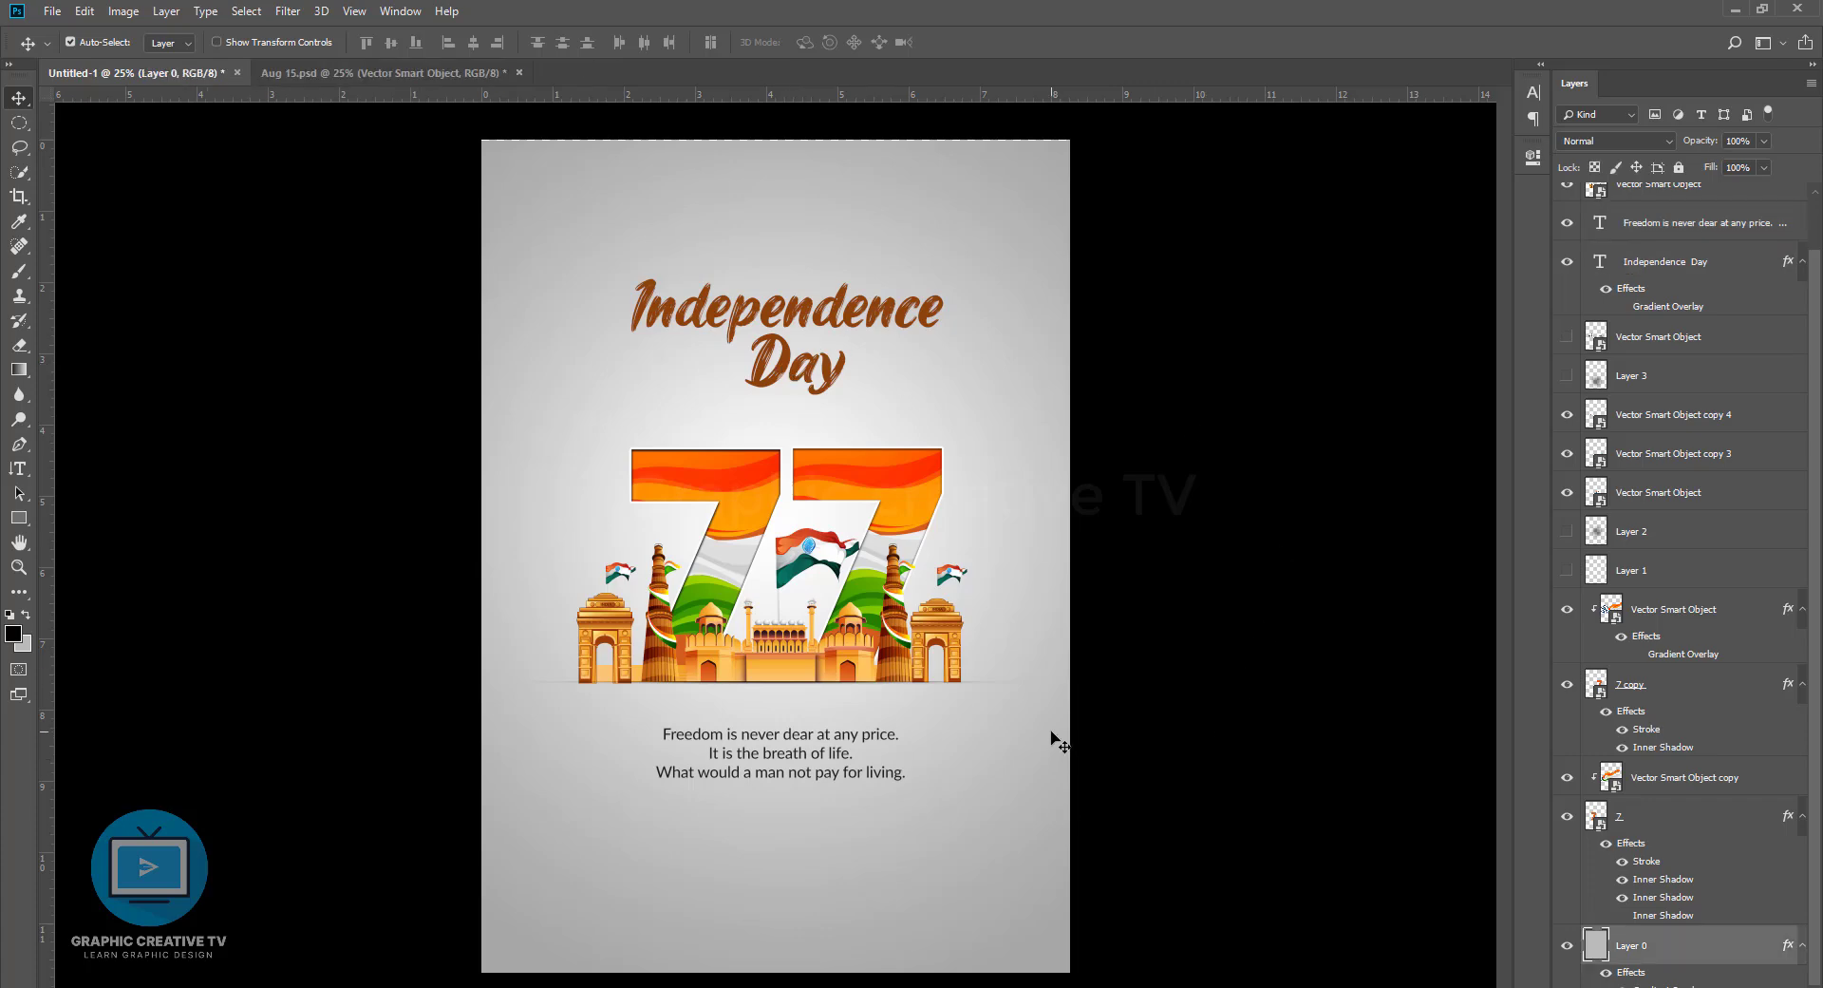
left_click(807, 759)
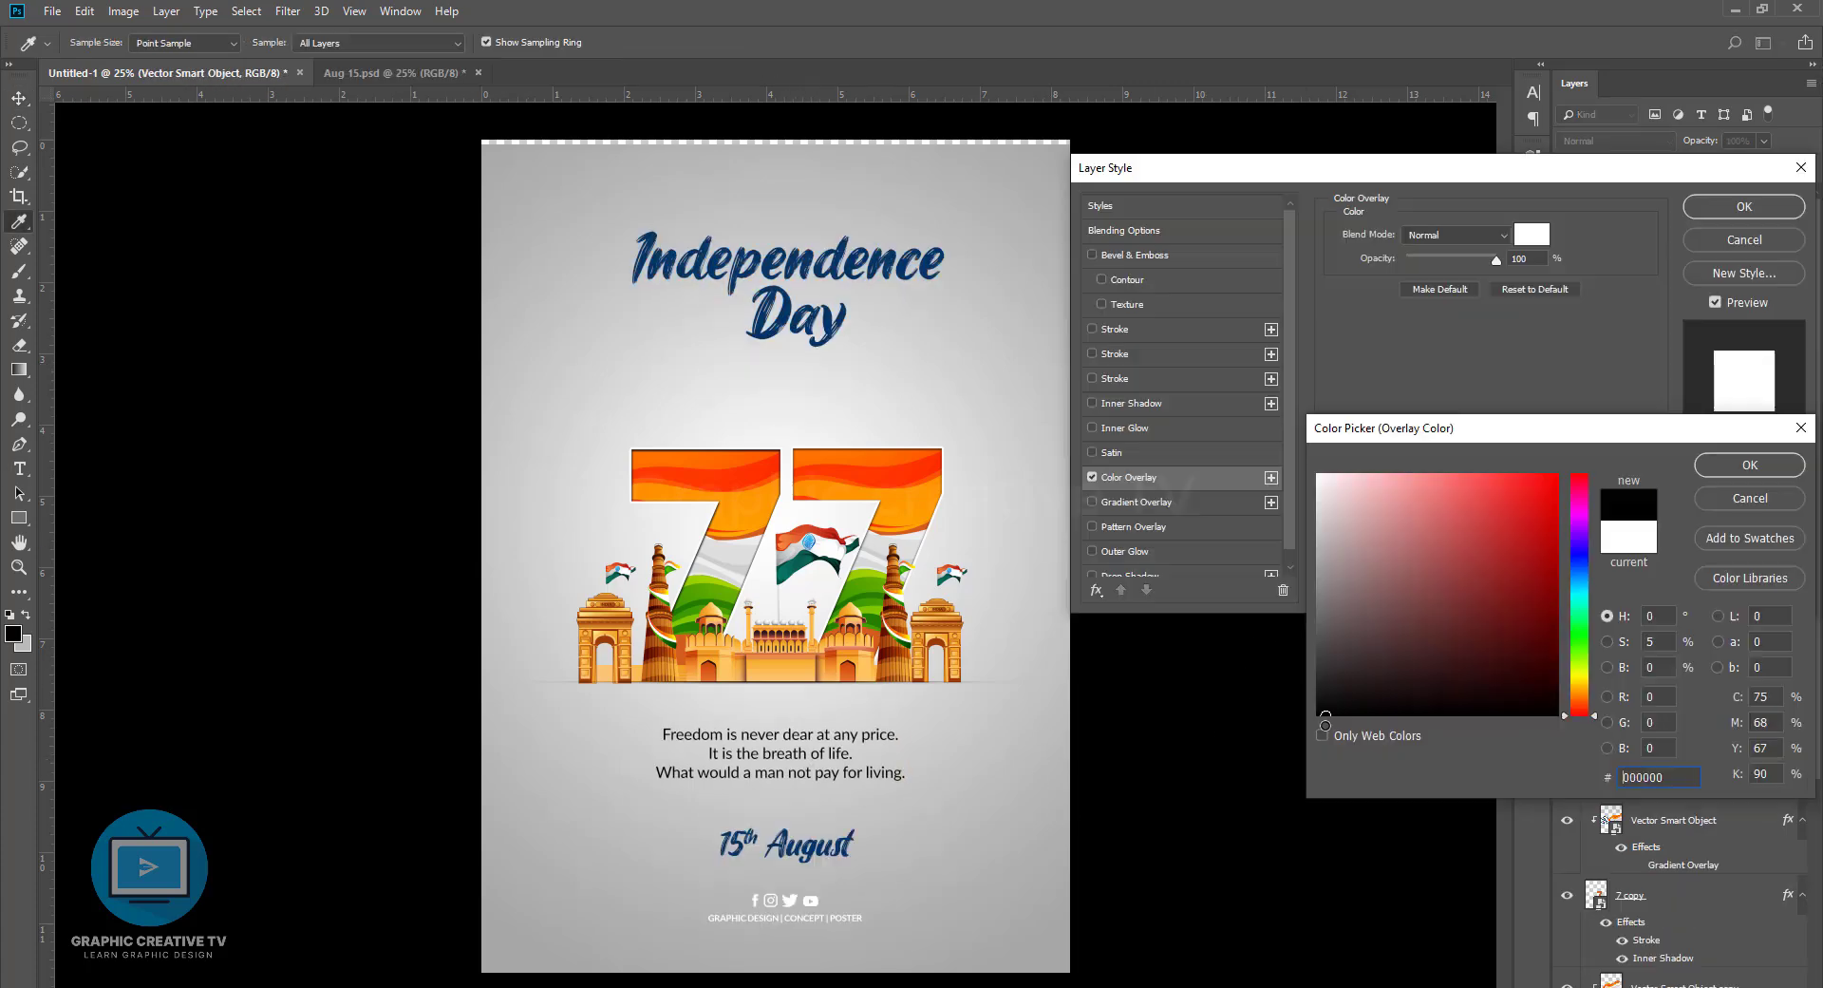
Set the social media icons' Color Overlay to navy 003567 sampled from the Independence Day title
left_click(784, 315)
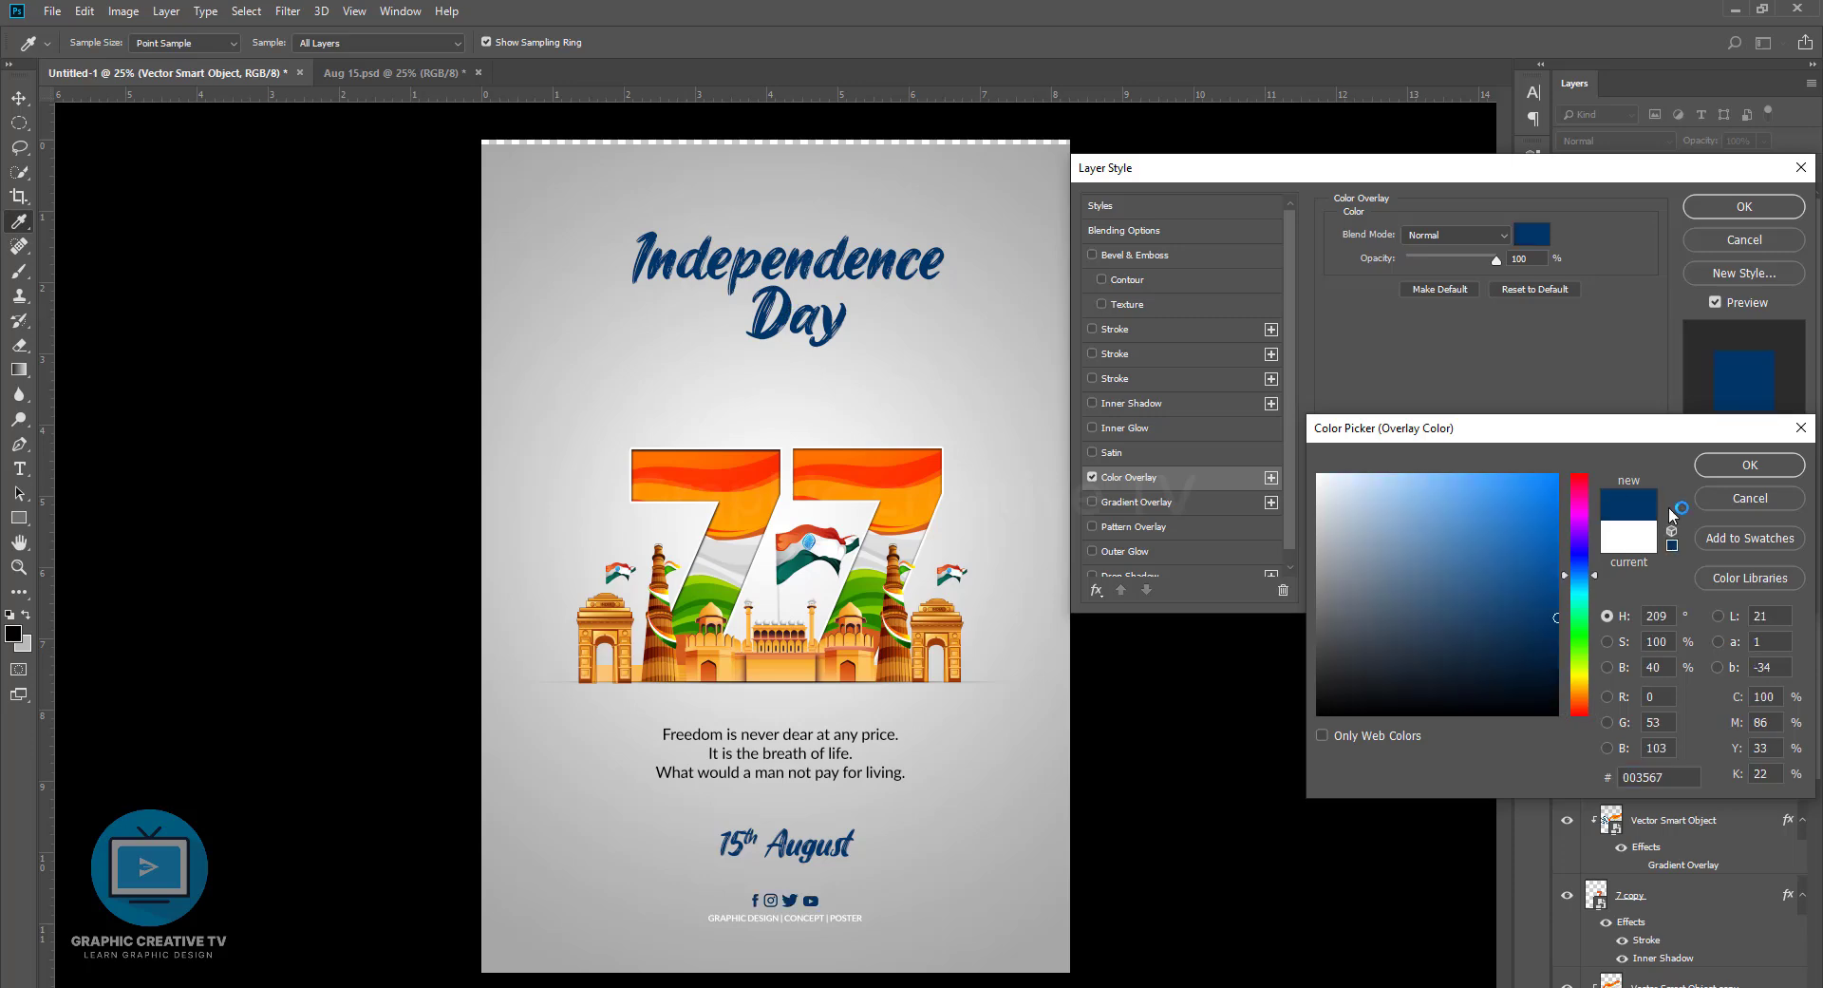
left_click(1748, 465)
left_click(1742, 206)
Recolour the Graphic Design | Concept | Poster footer text to navy 003567 sampled from the title
left_click(833, 920)
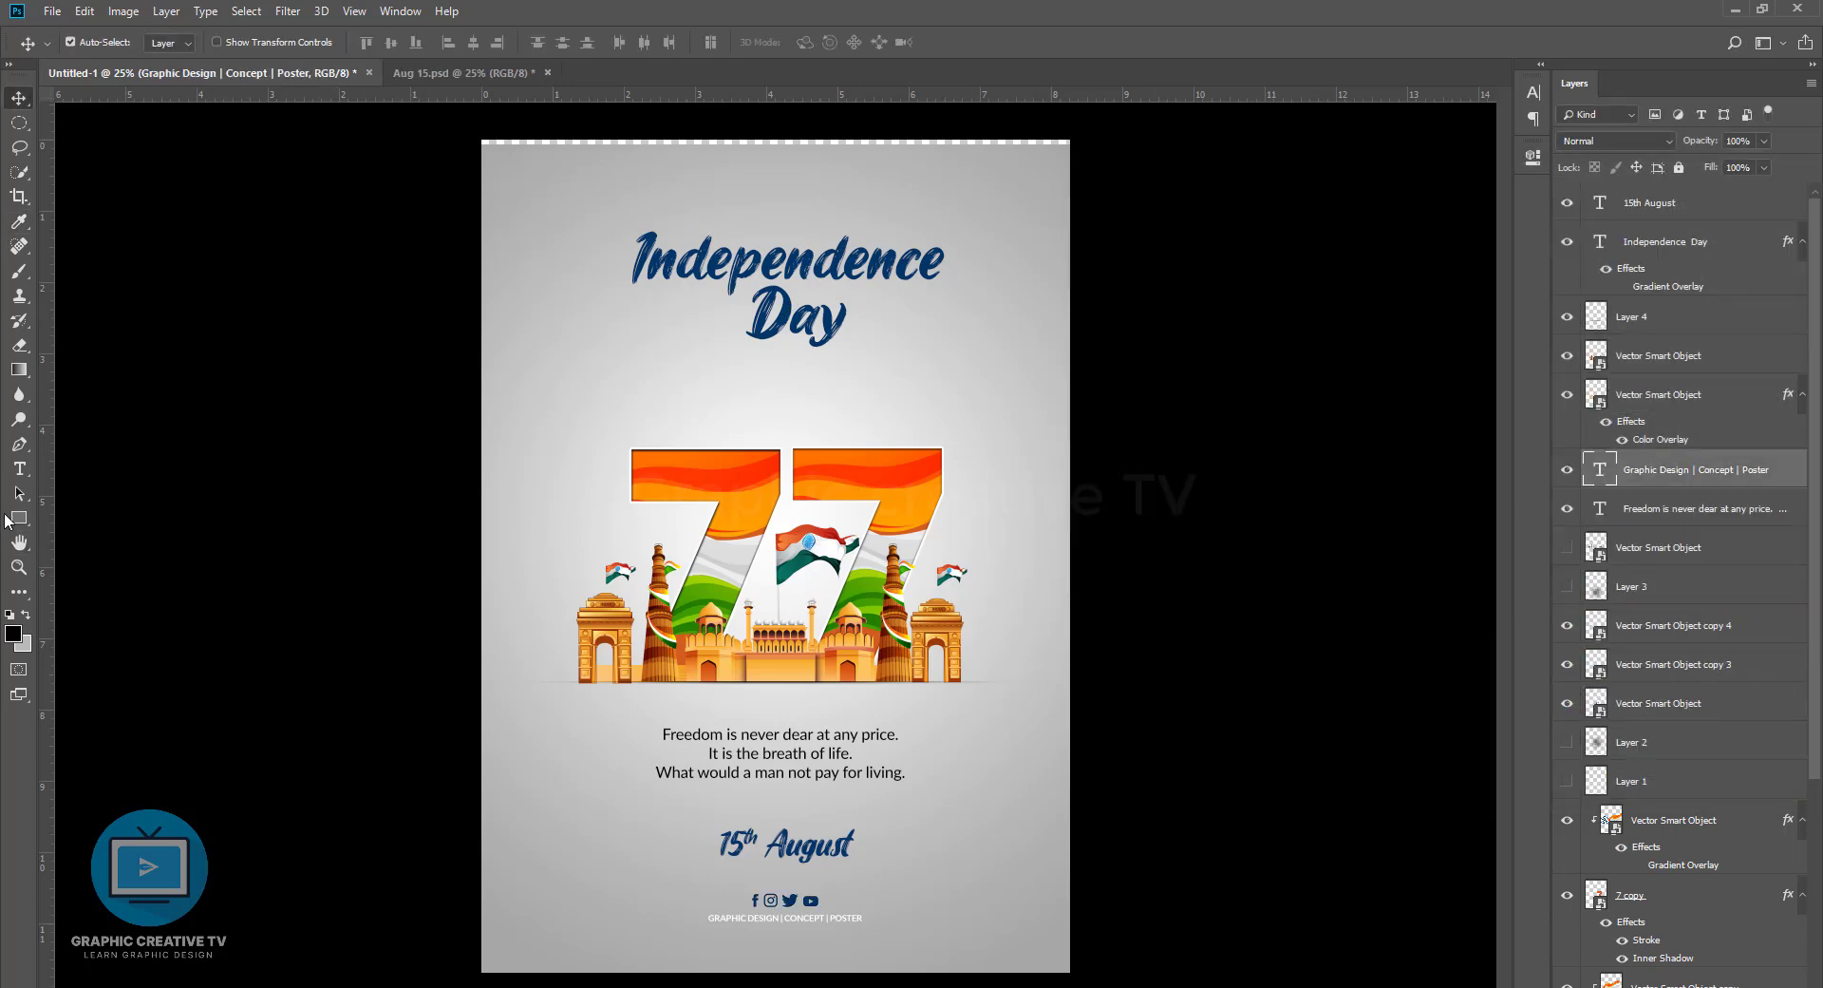
key("t")
left_click(750, 36)
left_click(777, 273)
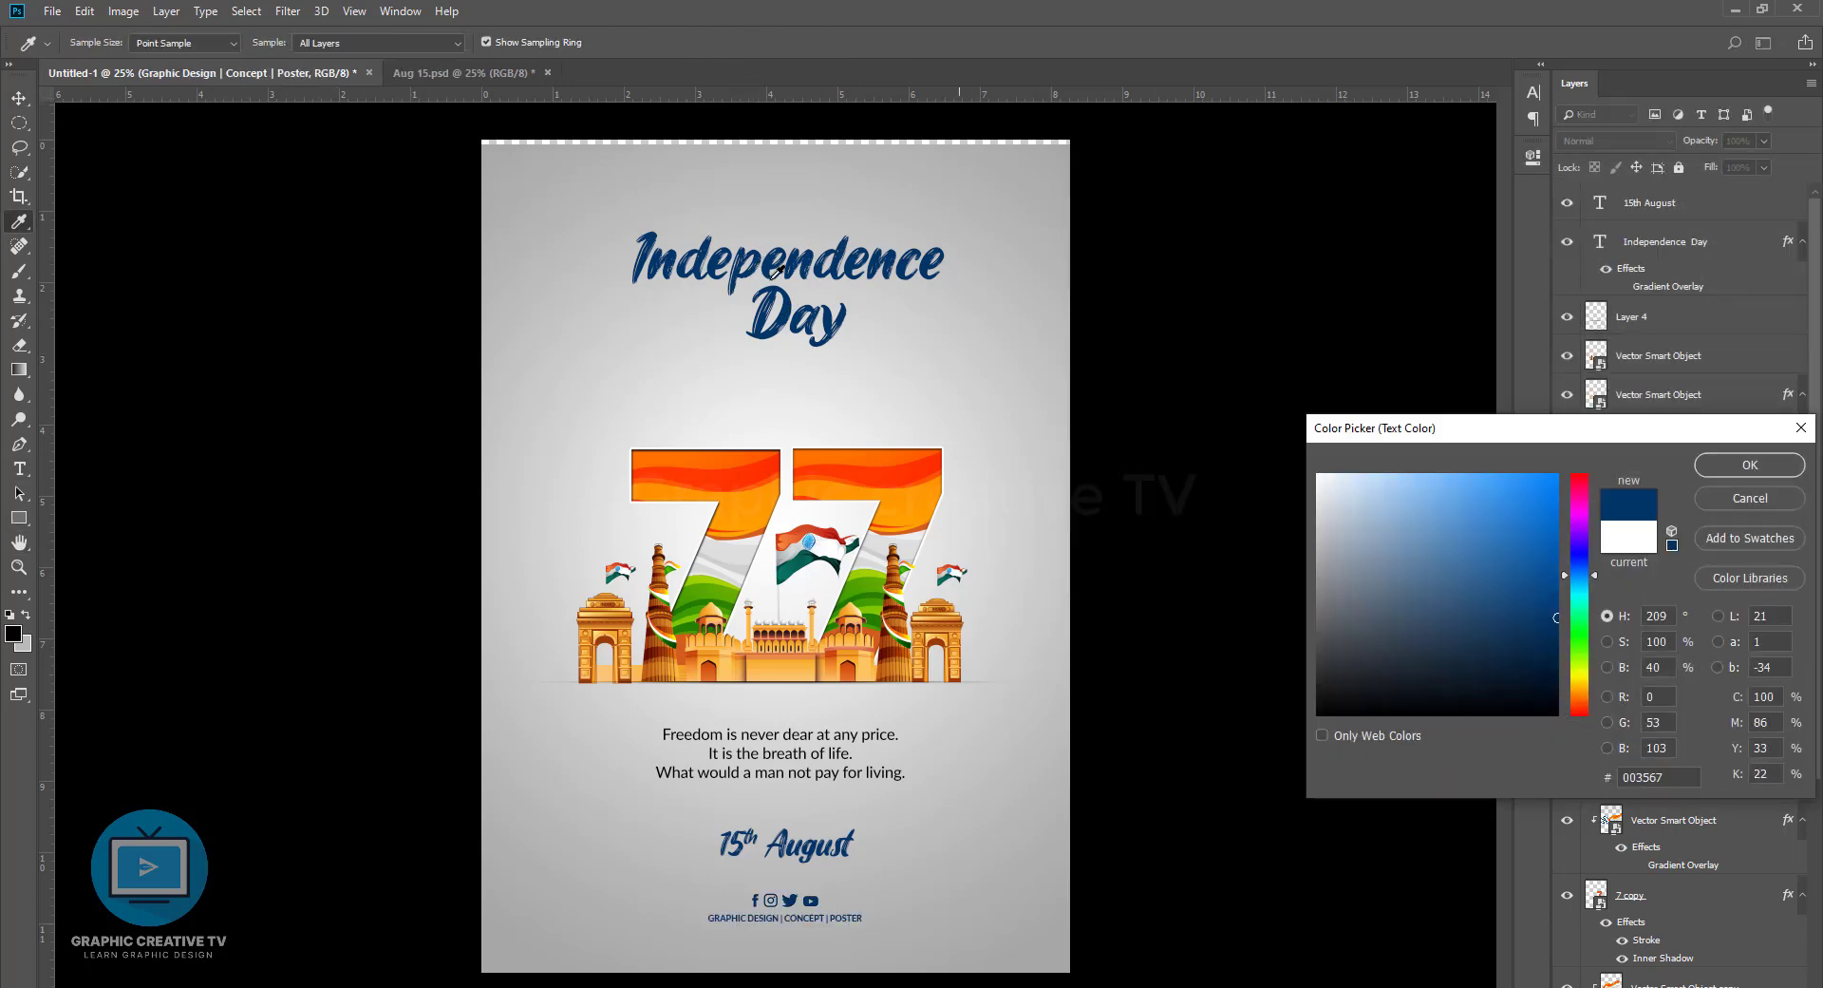
left_click(1743, 464)
Move the 15th August text slightly up towards the quote and fine-tune the quote's position
left_click(19, 97)
mouse_move(816, 842)
left_mouse_down()
mouse_move(798, 674)
mouse_move(810, 823)
left_mouse_up()
left_click_drag(809, 752, 807, 749)
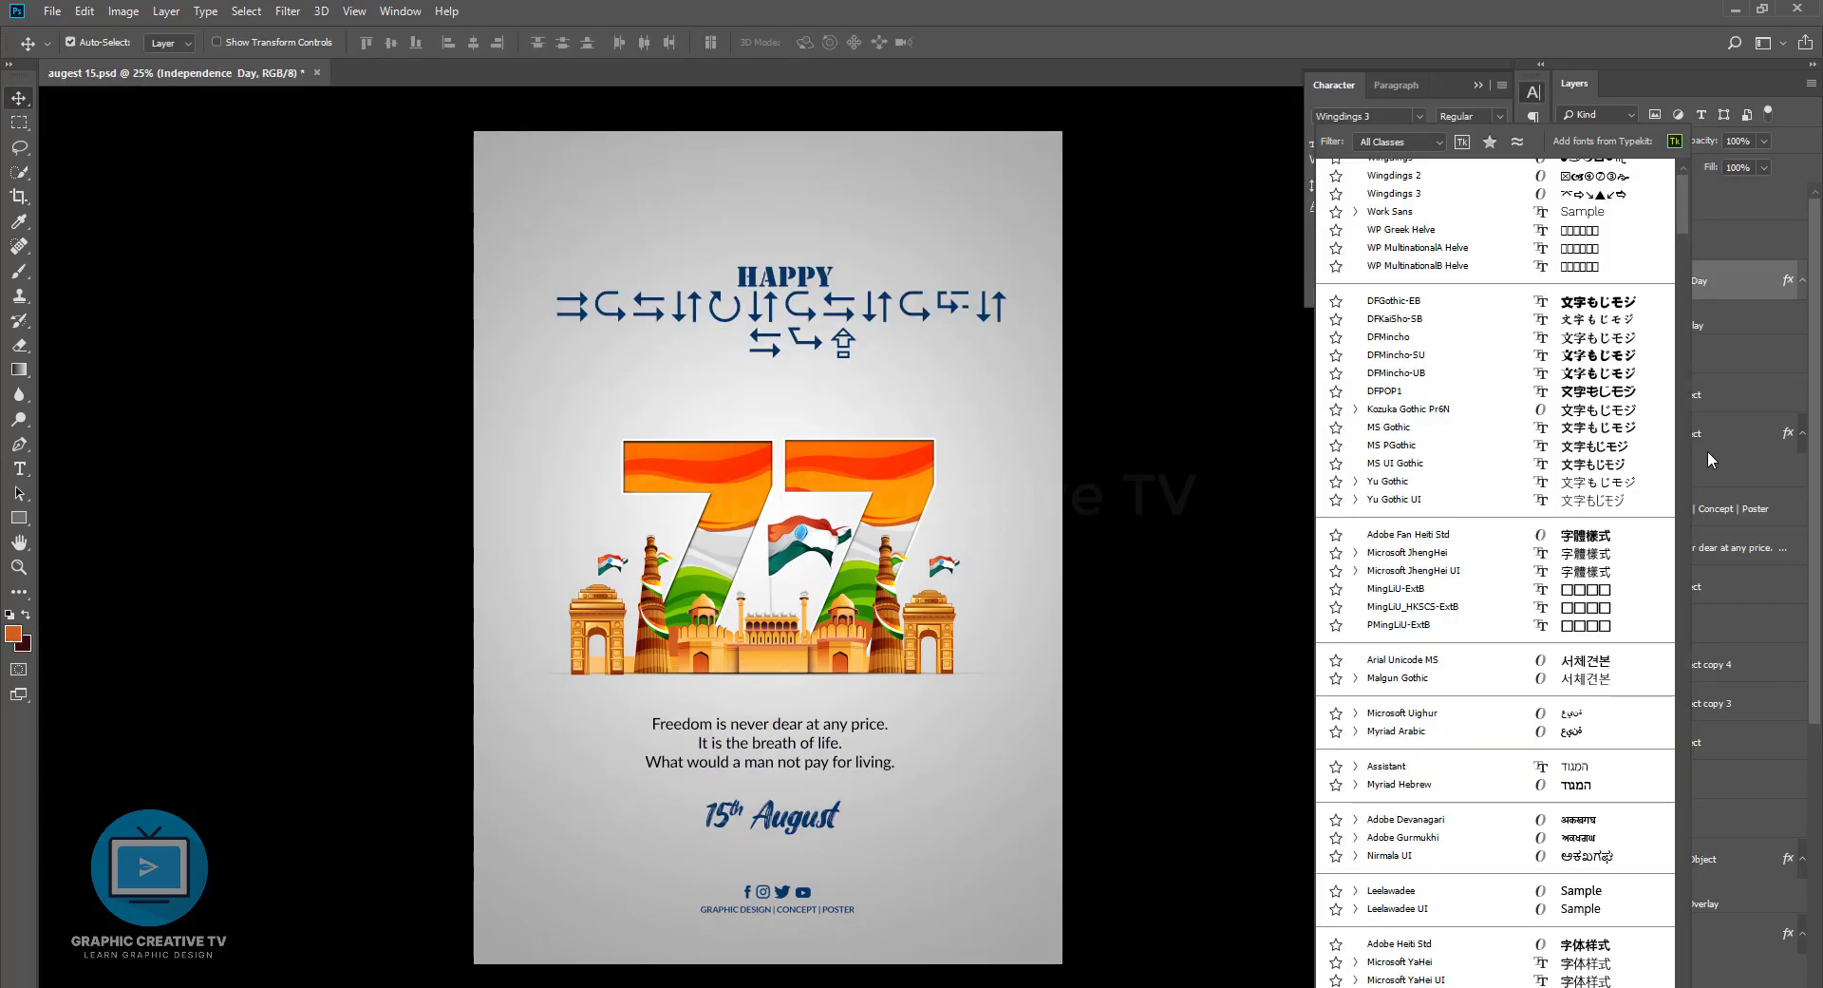
Try Gilroy-Bold, Sugar Lemon and Kaushan Script on the Independence Day title and set its font to Signika Bold
left_click(1421, 175)
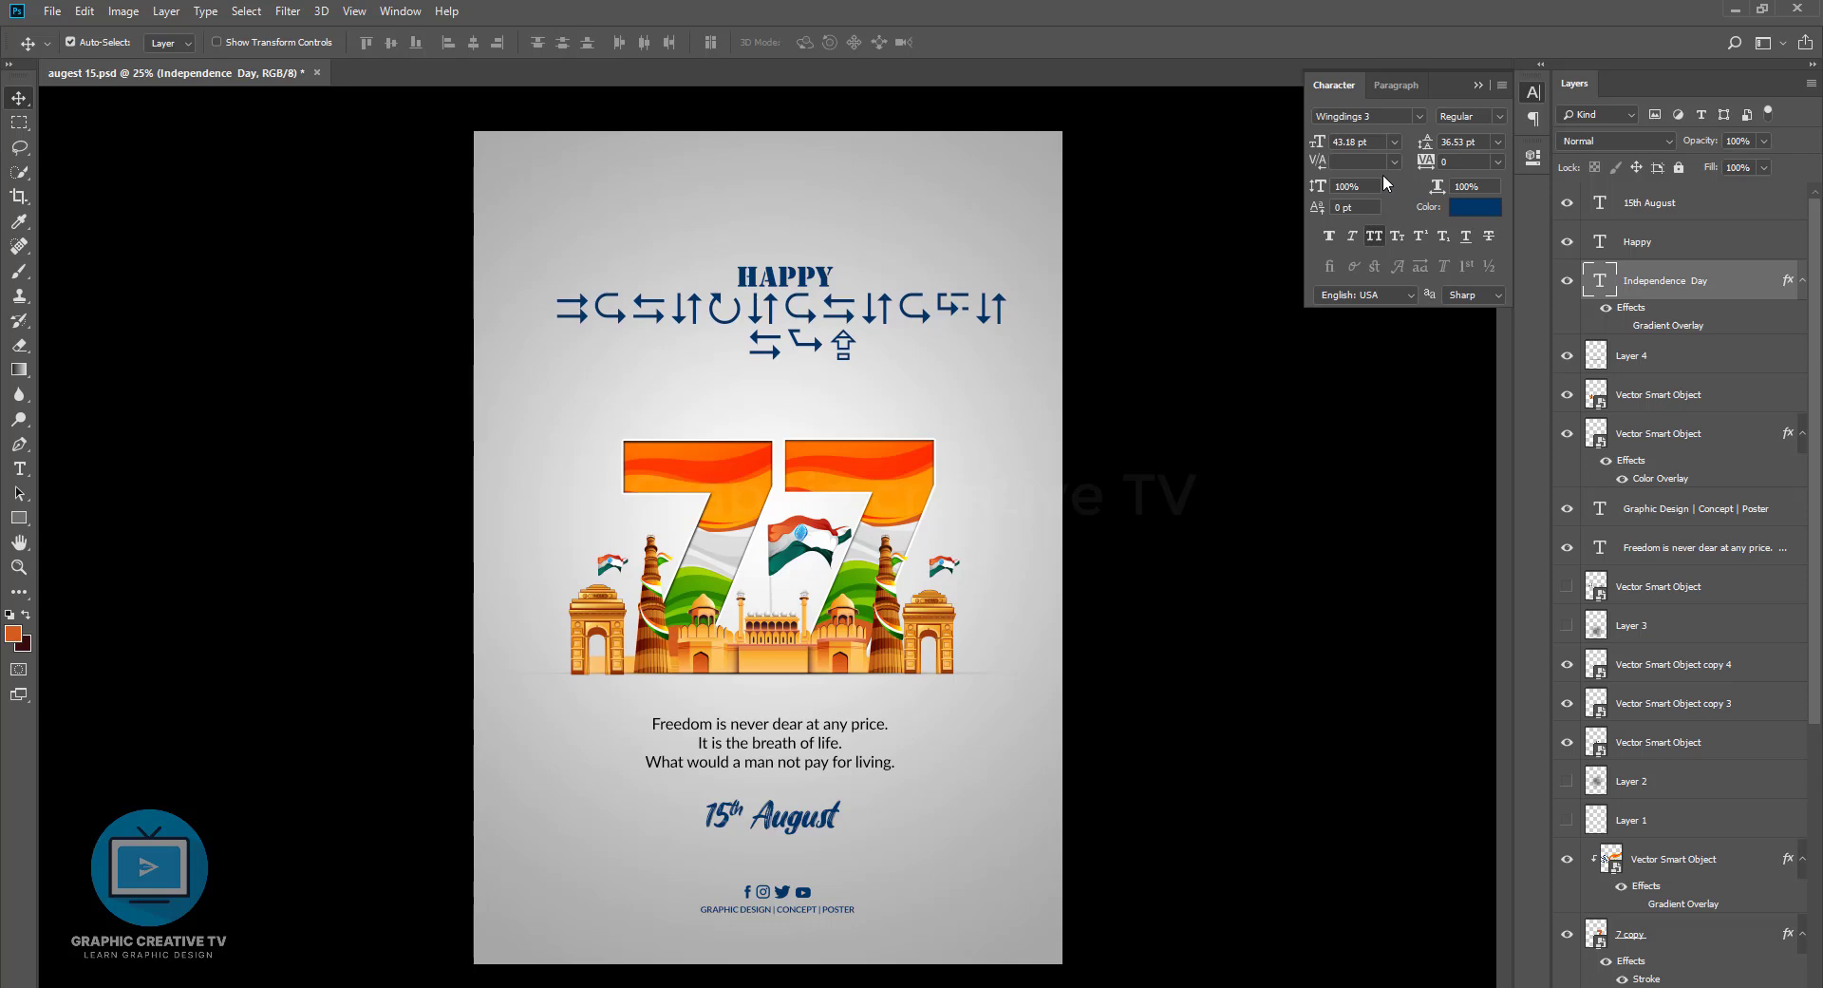
left_click(1378, 115)
type("Gilroy-Bold")
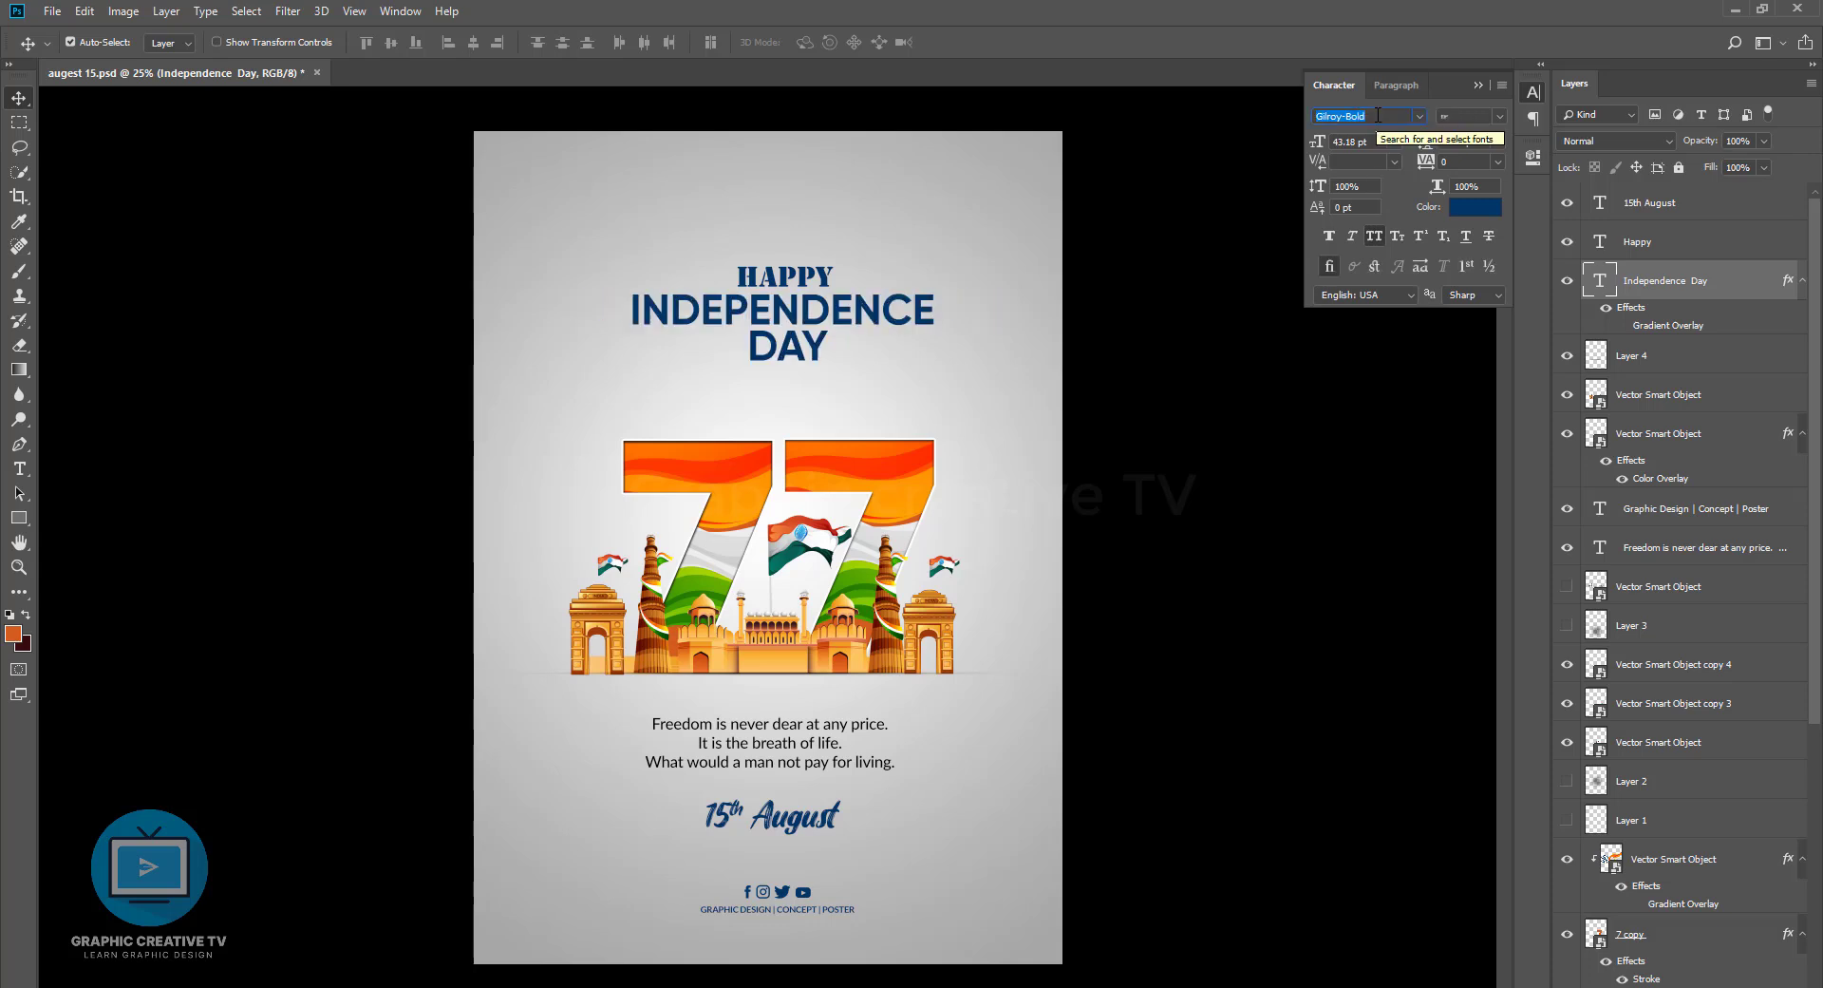
key("Down")
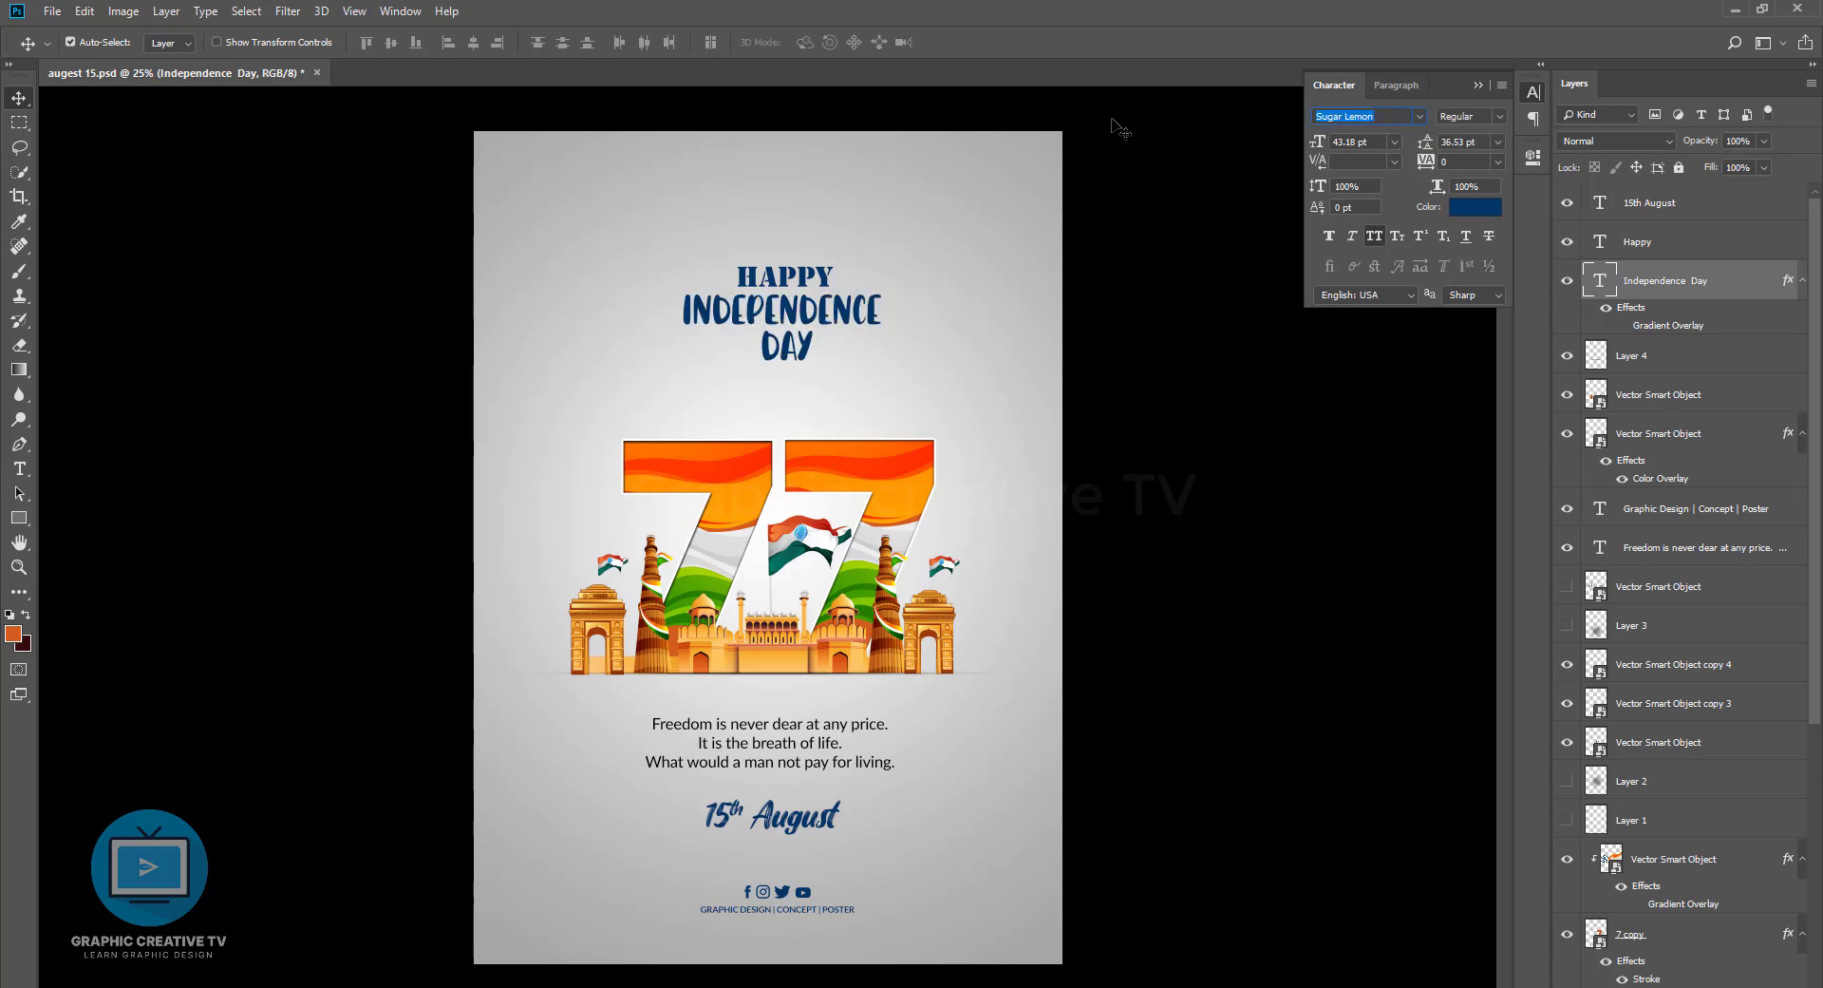
type("Juicy Sunday")
key("Down")
key("Down")
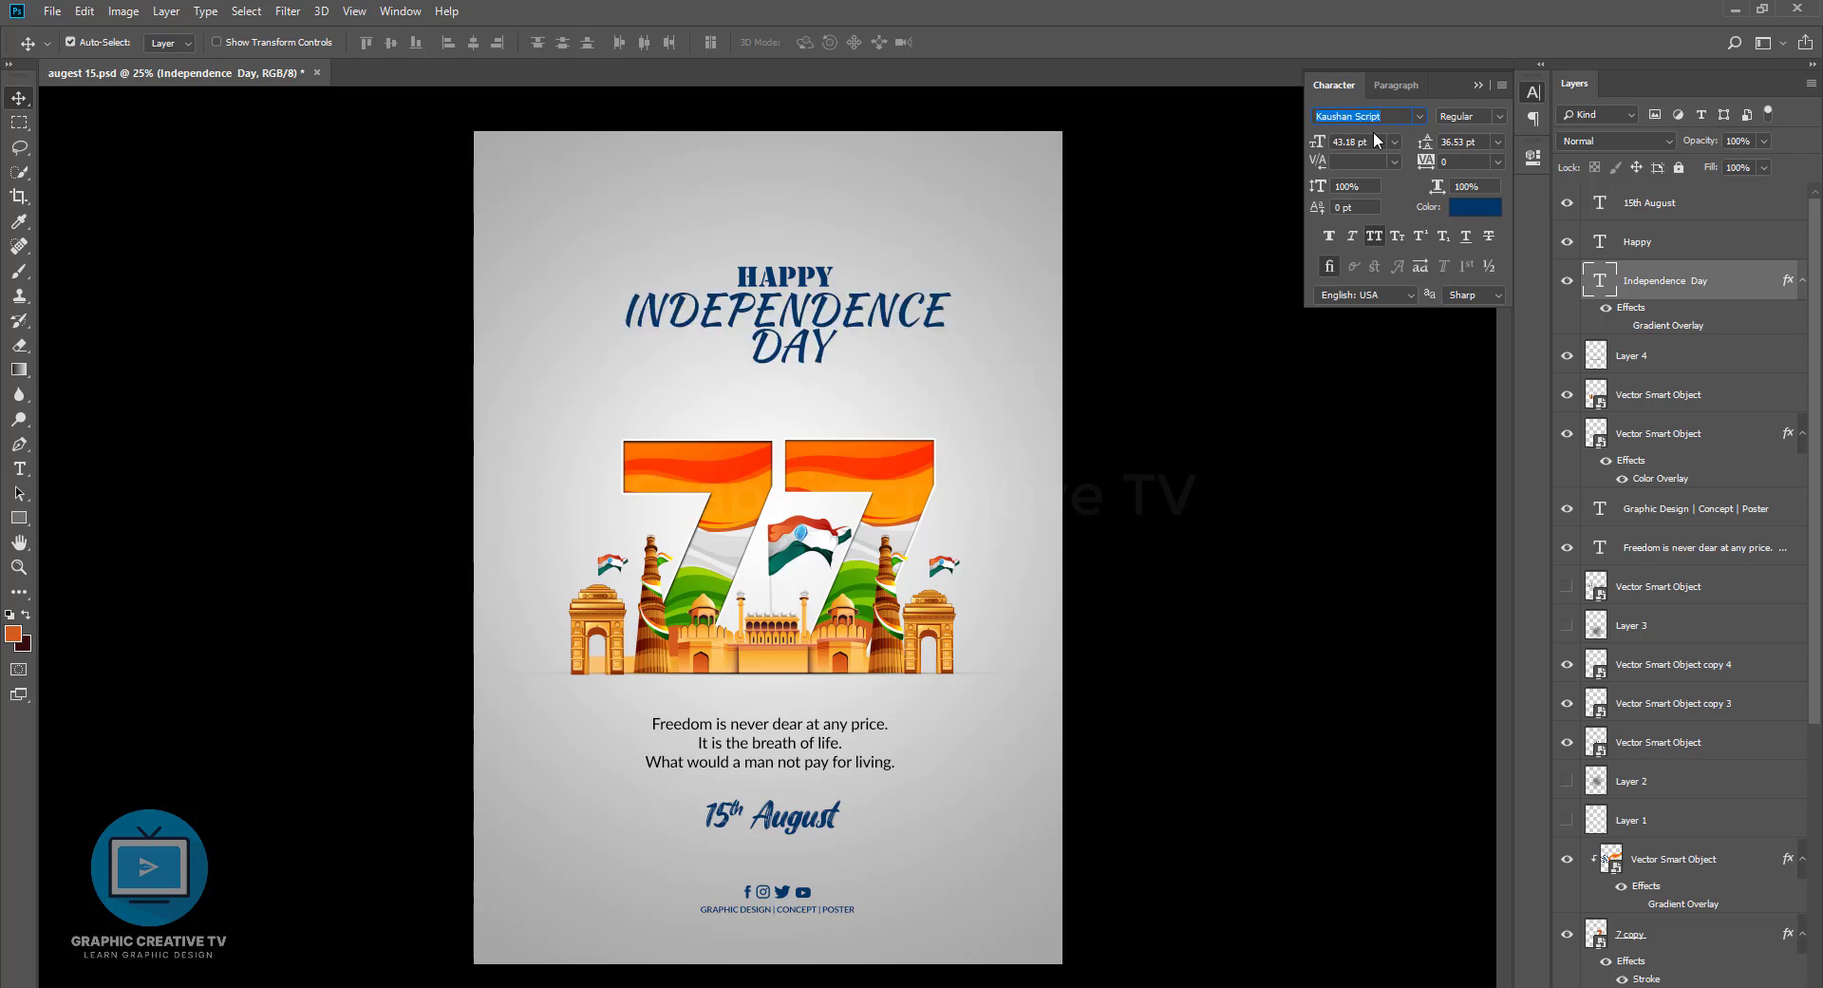
Remove the title's line break and put a single space between Independence and Day
key("t")
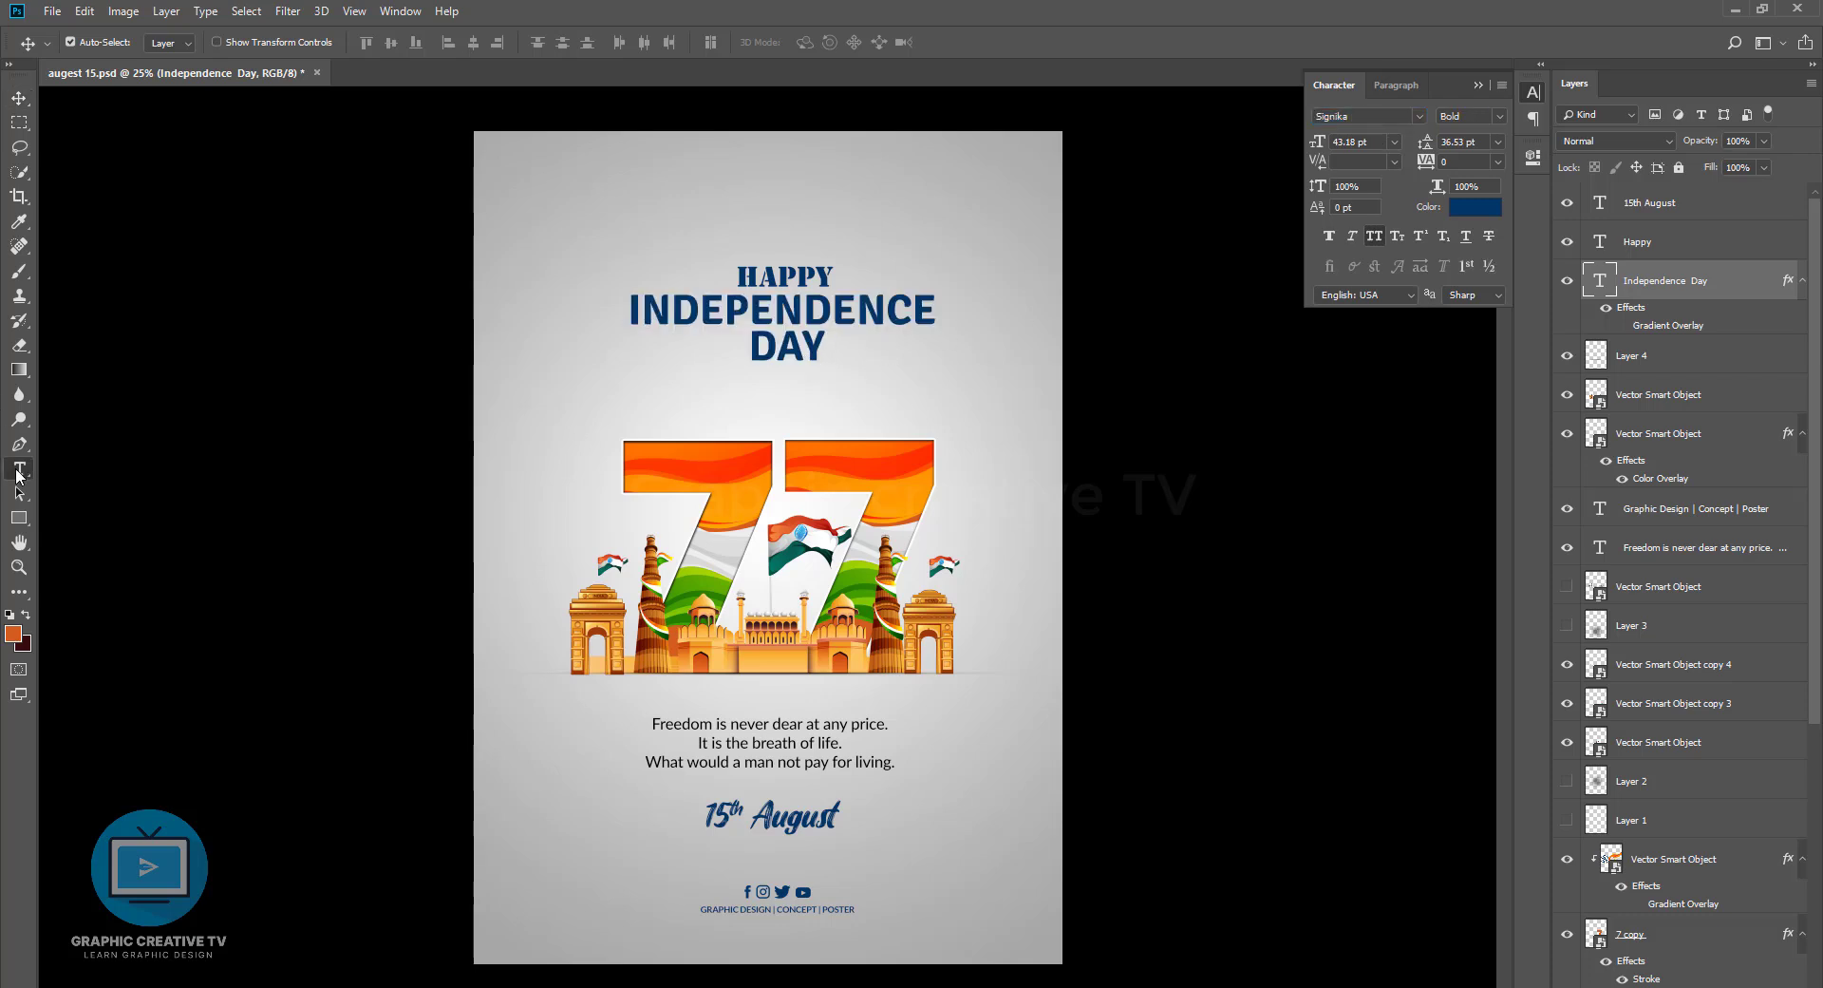
left_click(752, 353)
key("BackSpace")
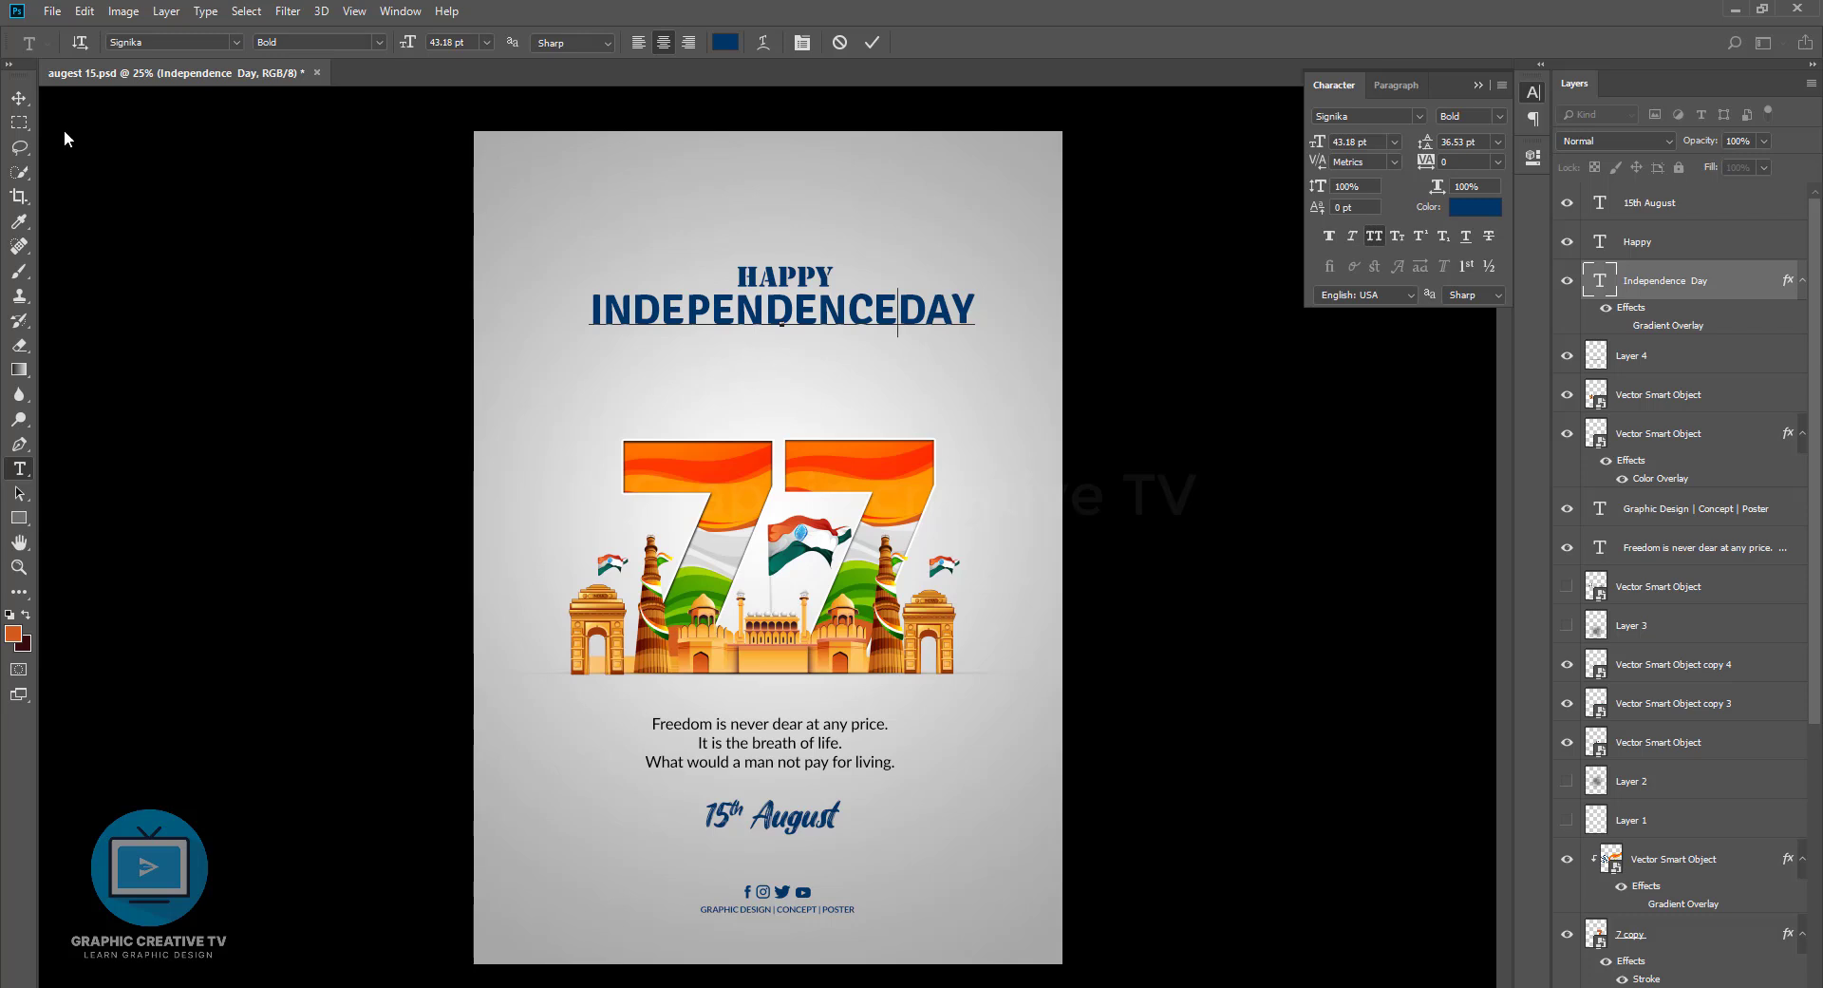
left_click(19, 99)
key("t")
left_click(903, 309)
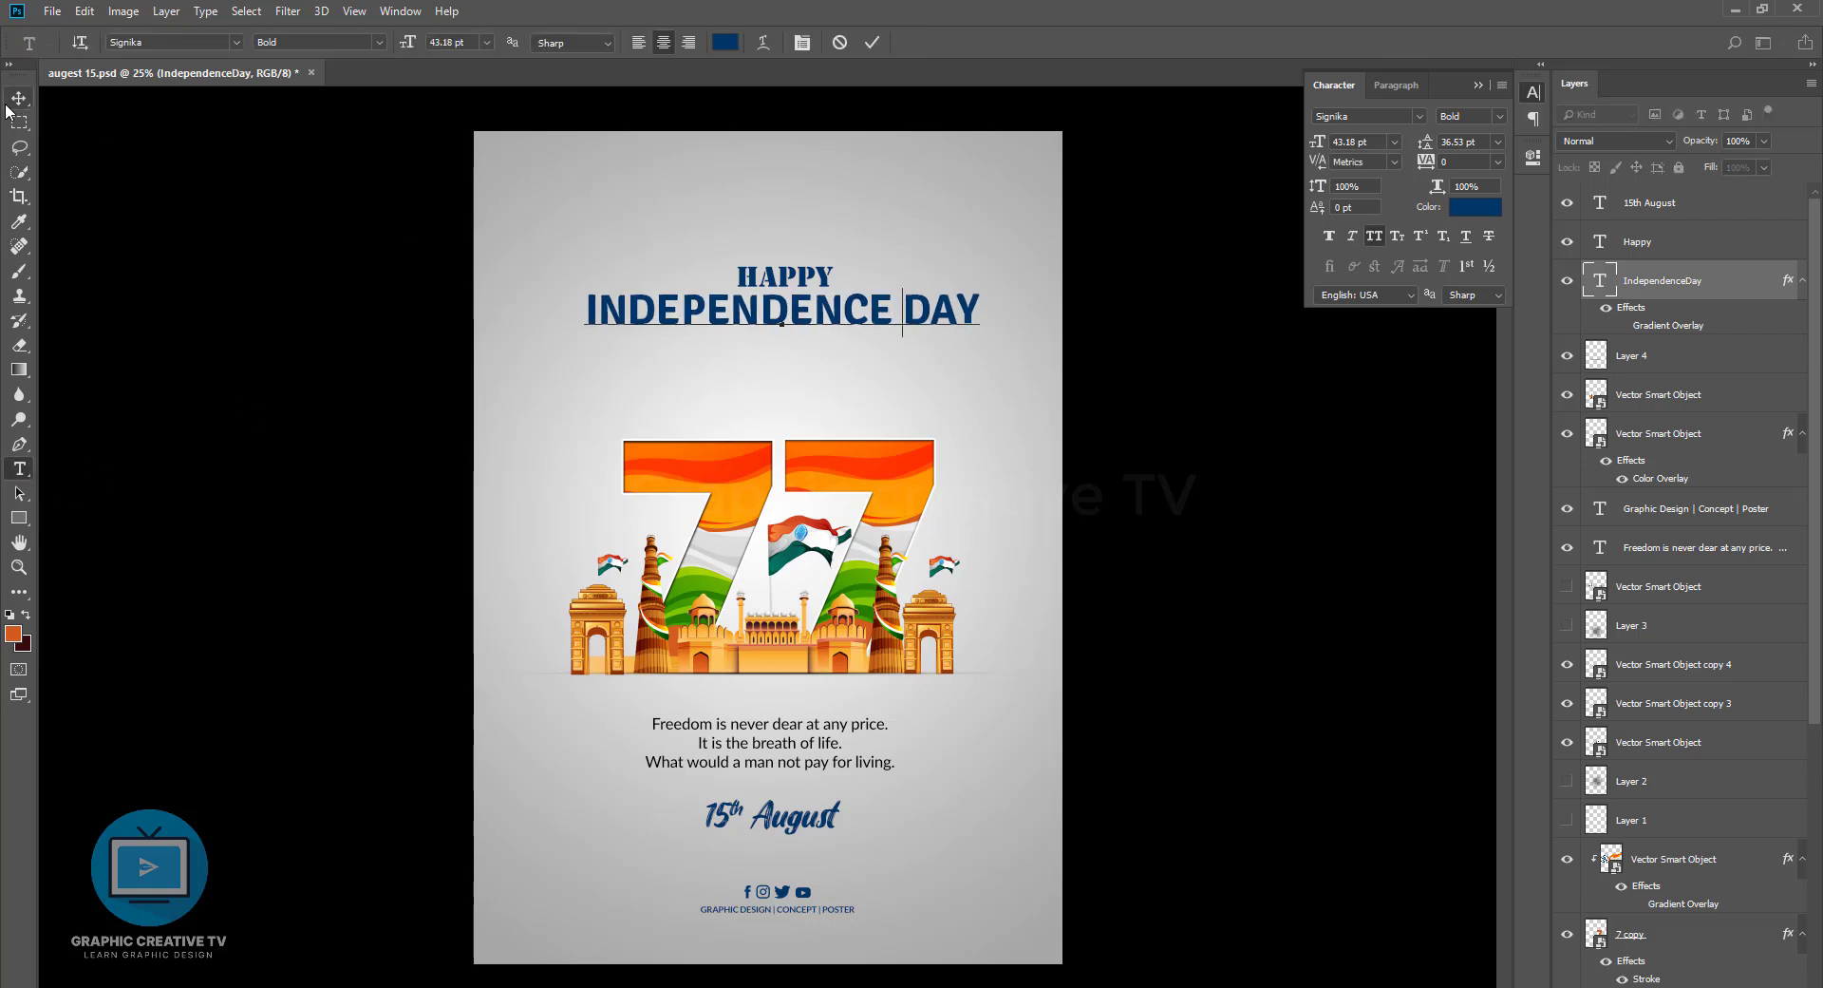
key("ctrl+Return")
Break the title before Day so it sits centred on a second line
key("t")
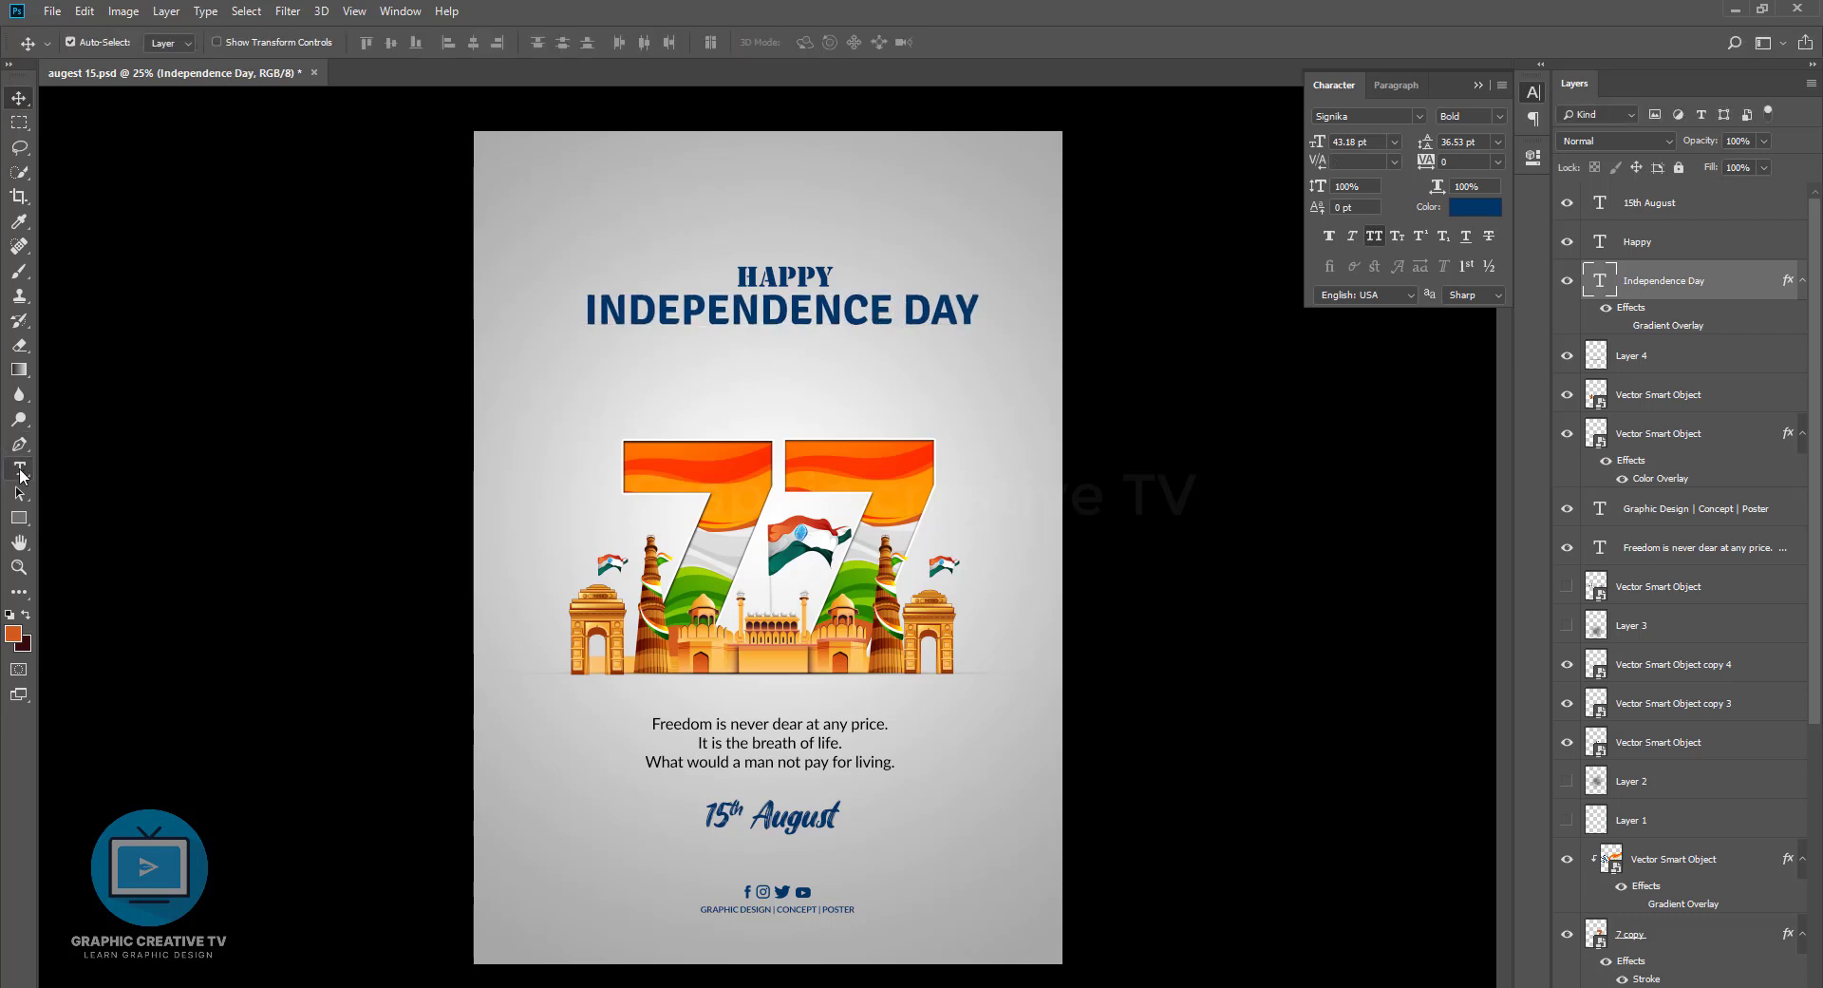
left_click(888, 310)
key("Return")
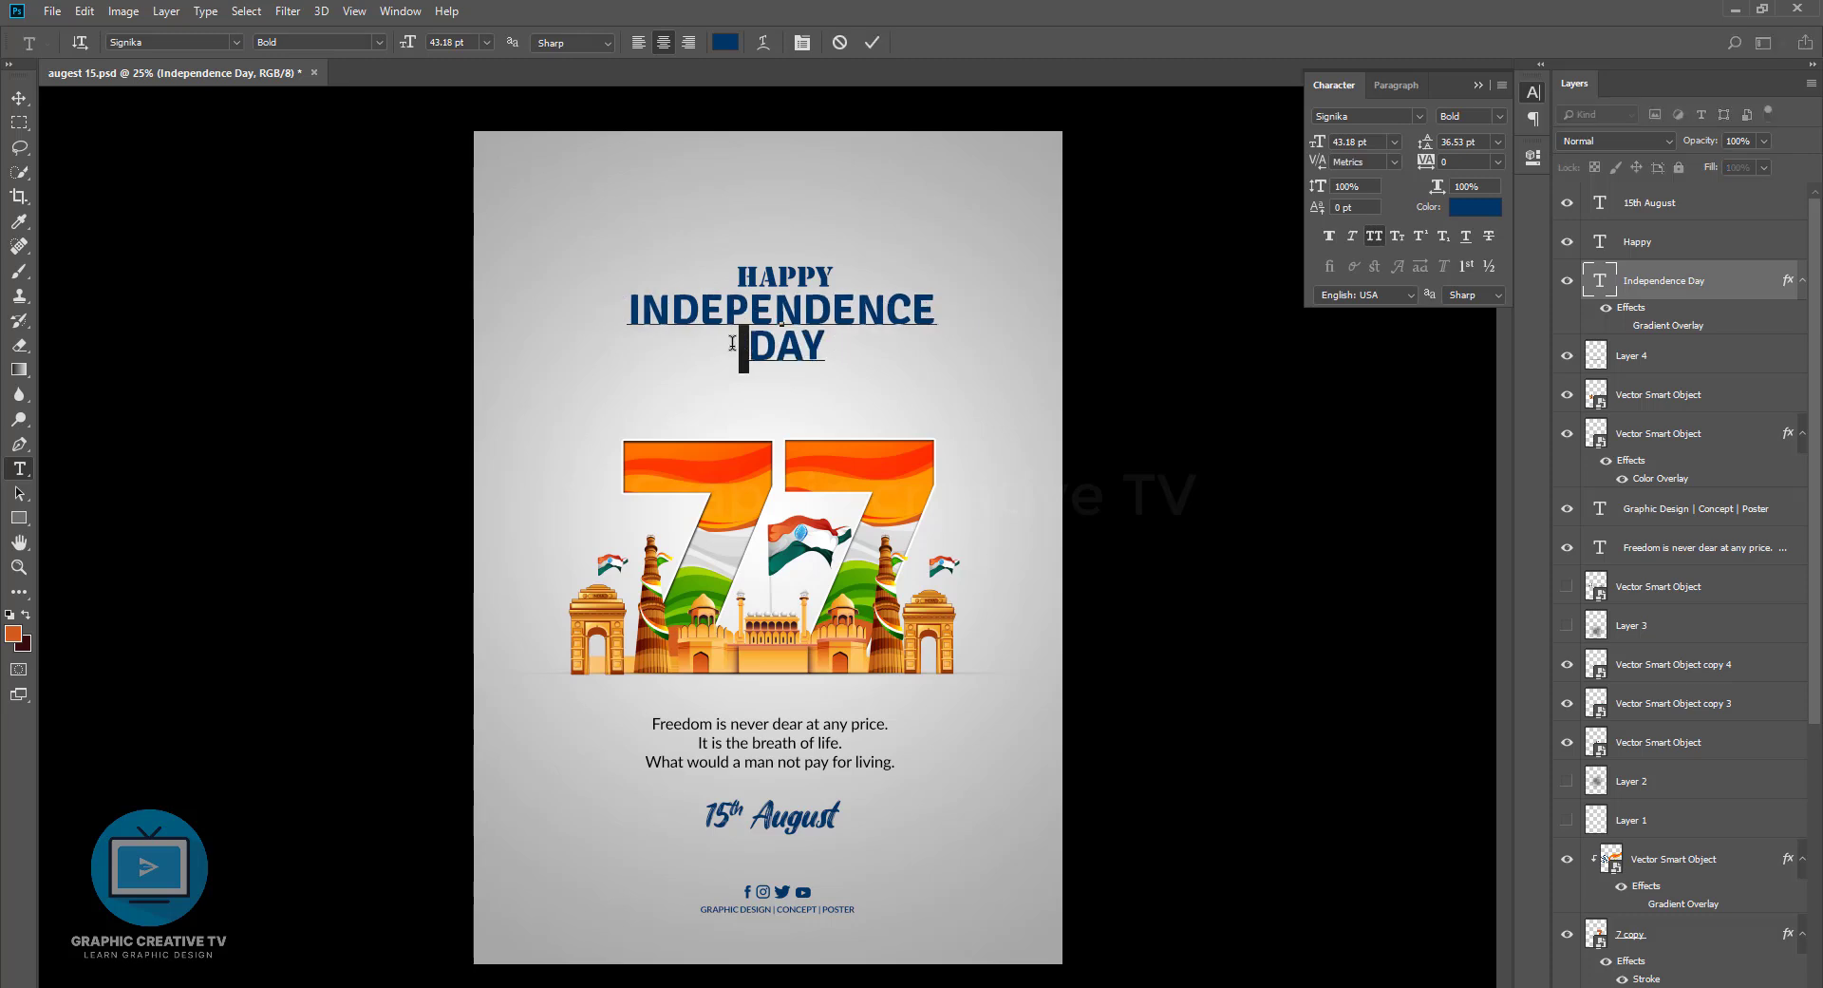
left_click(19, 97)
Change the Happy text's font to Advantage Bold and set it in all caps
left_click(817, 276)
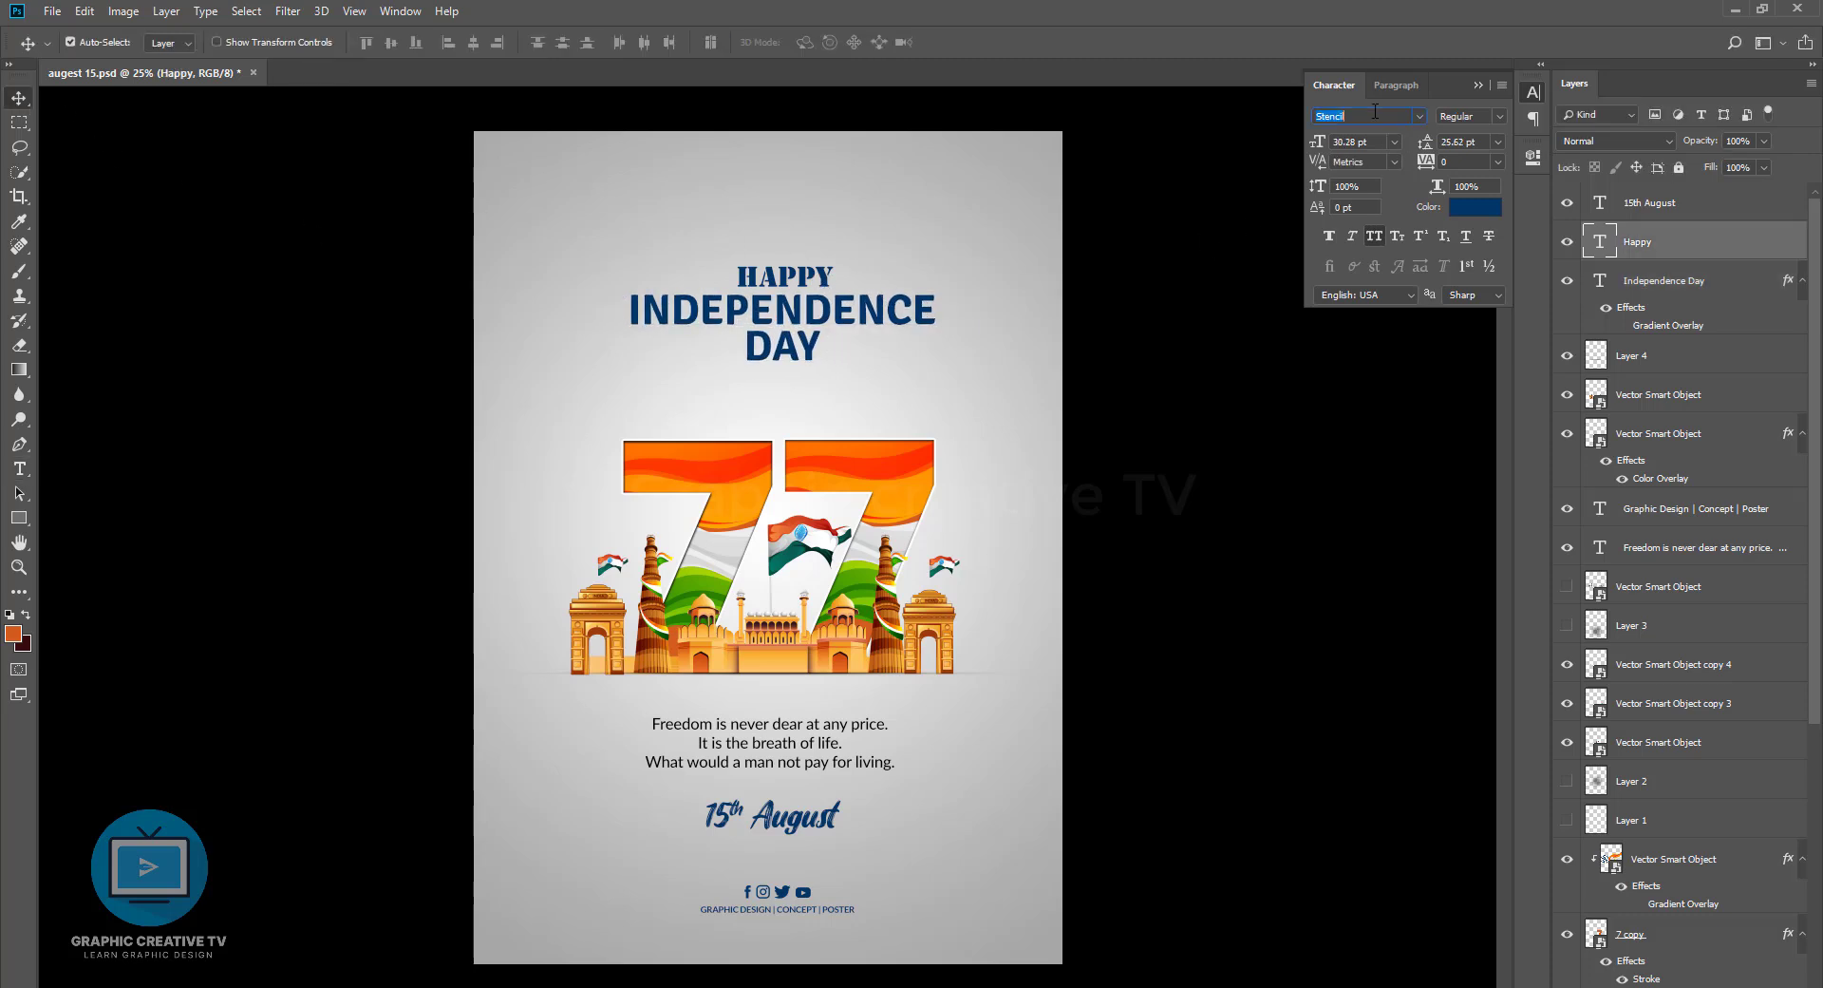
key("Down")
key("Down")
key("Down")
key("Down")
key("Down")
key("Down")
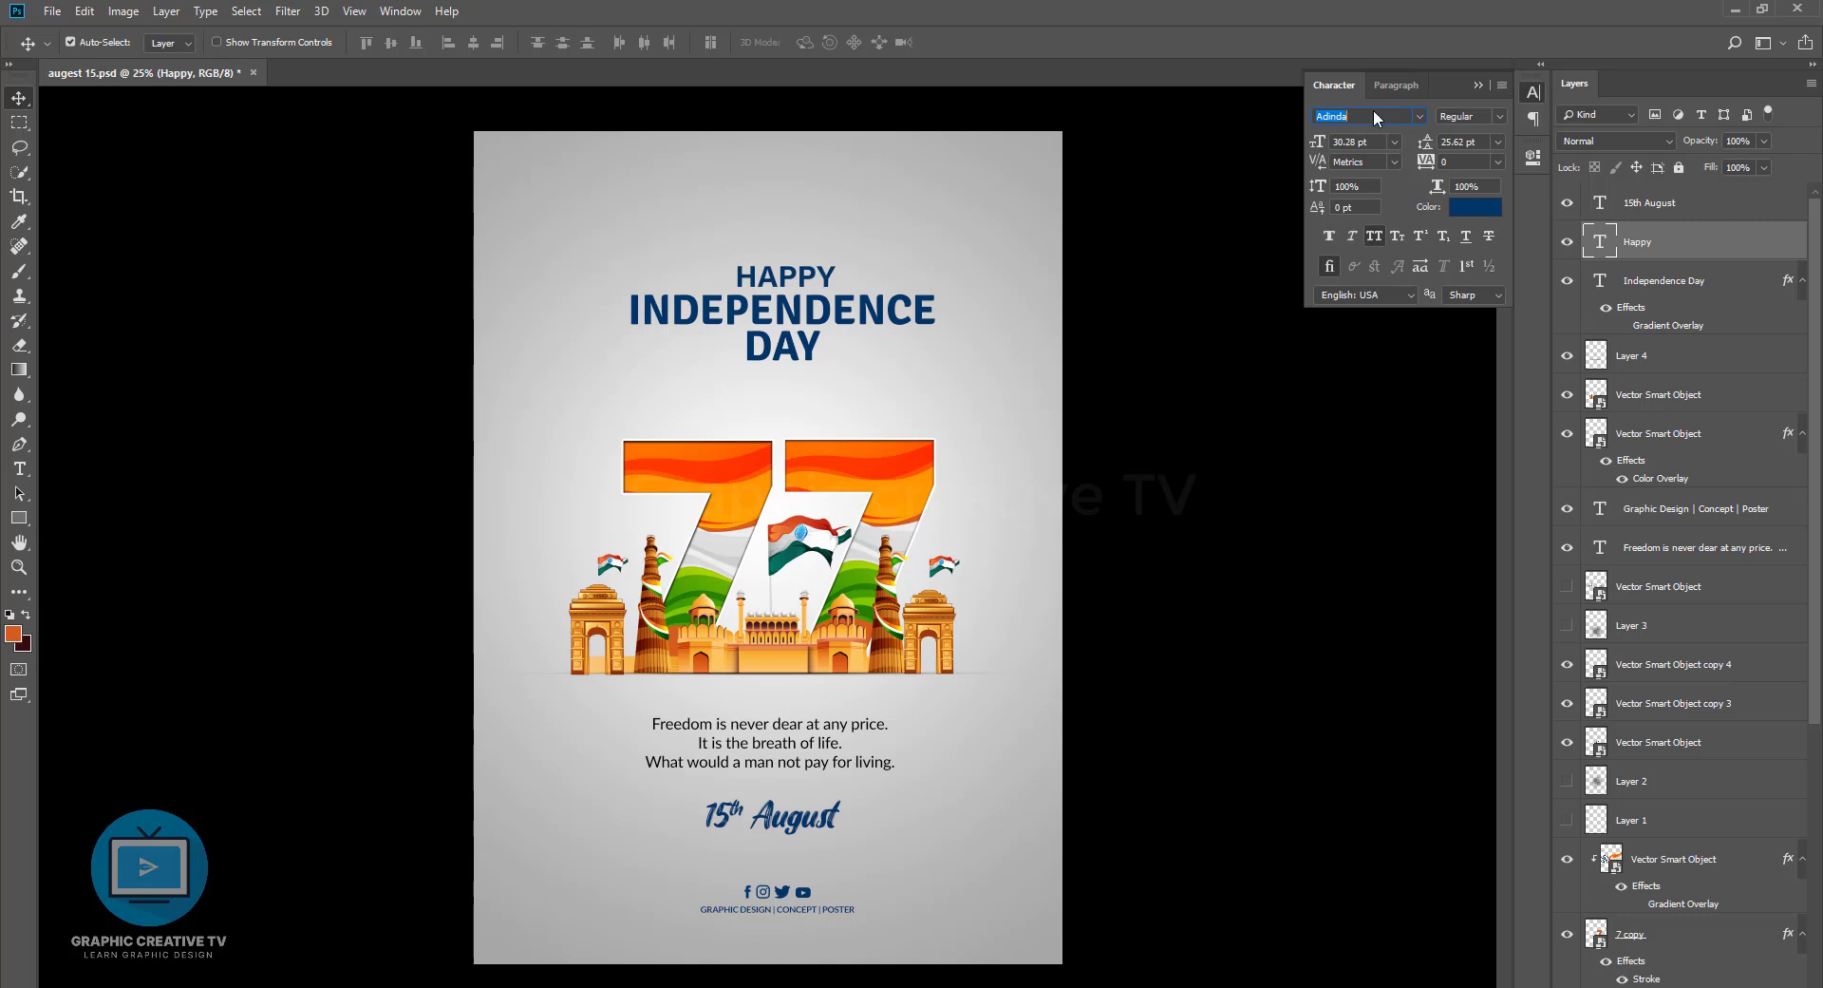
scroll(1375, 116, "down", 2)
left_click(1374, 237)
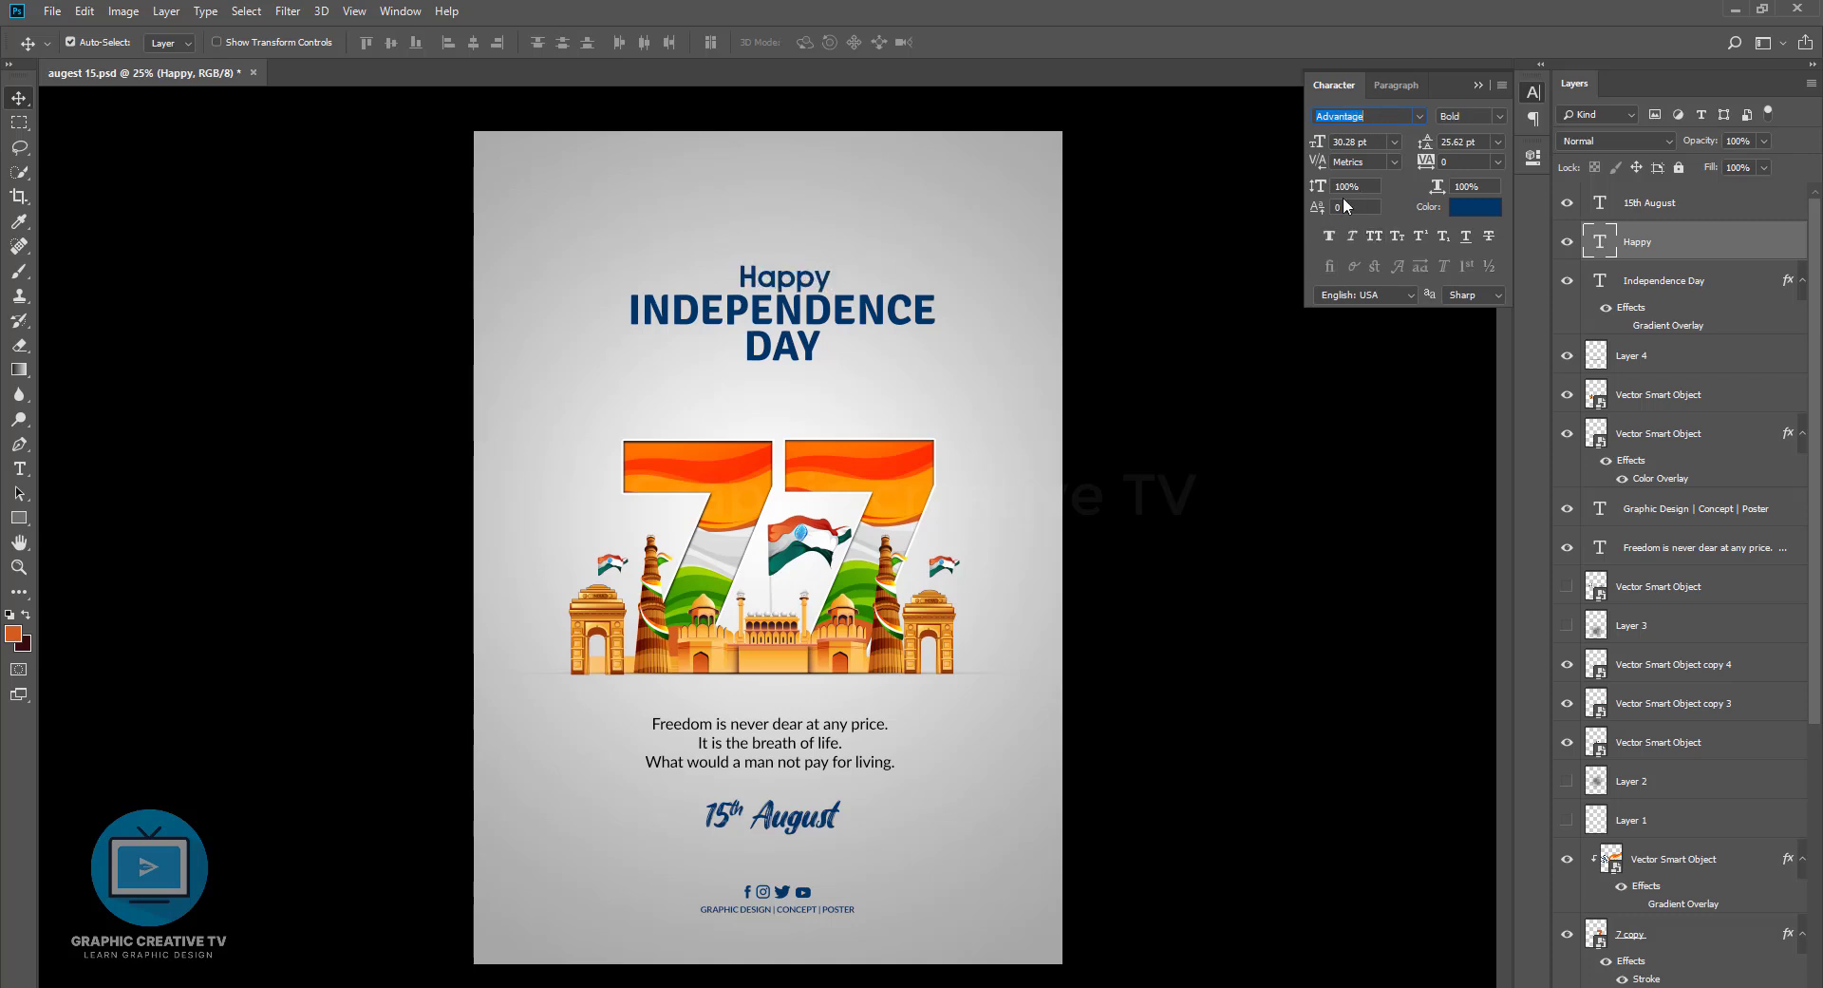
Centre Happy above the title, align both texts horizontally to the canvas centre and clear the selection
left_click(19, 98)
left_click_drag(812, 280, 806, 280)
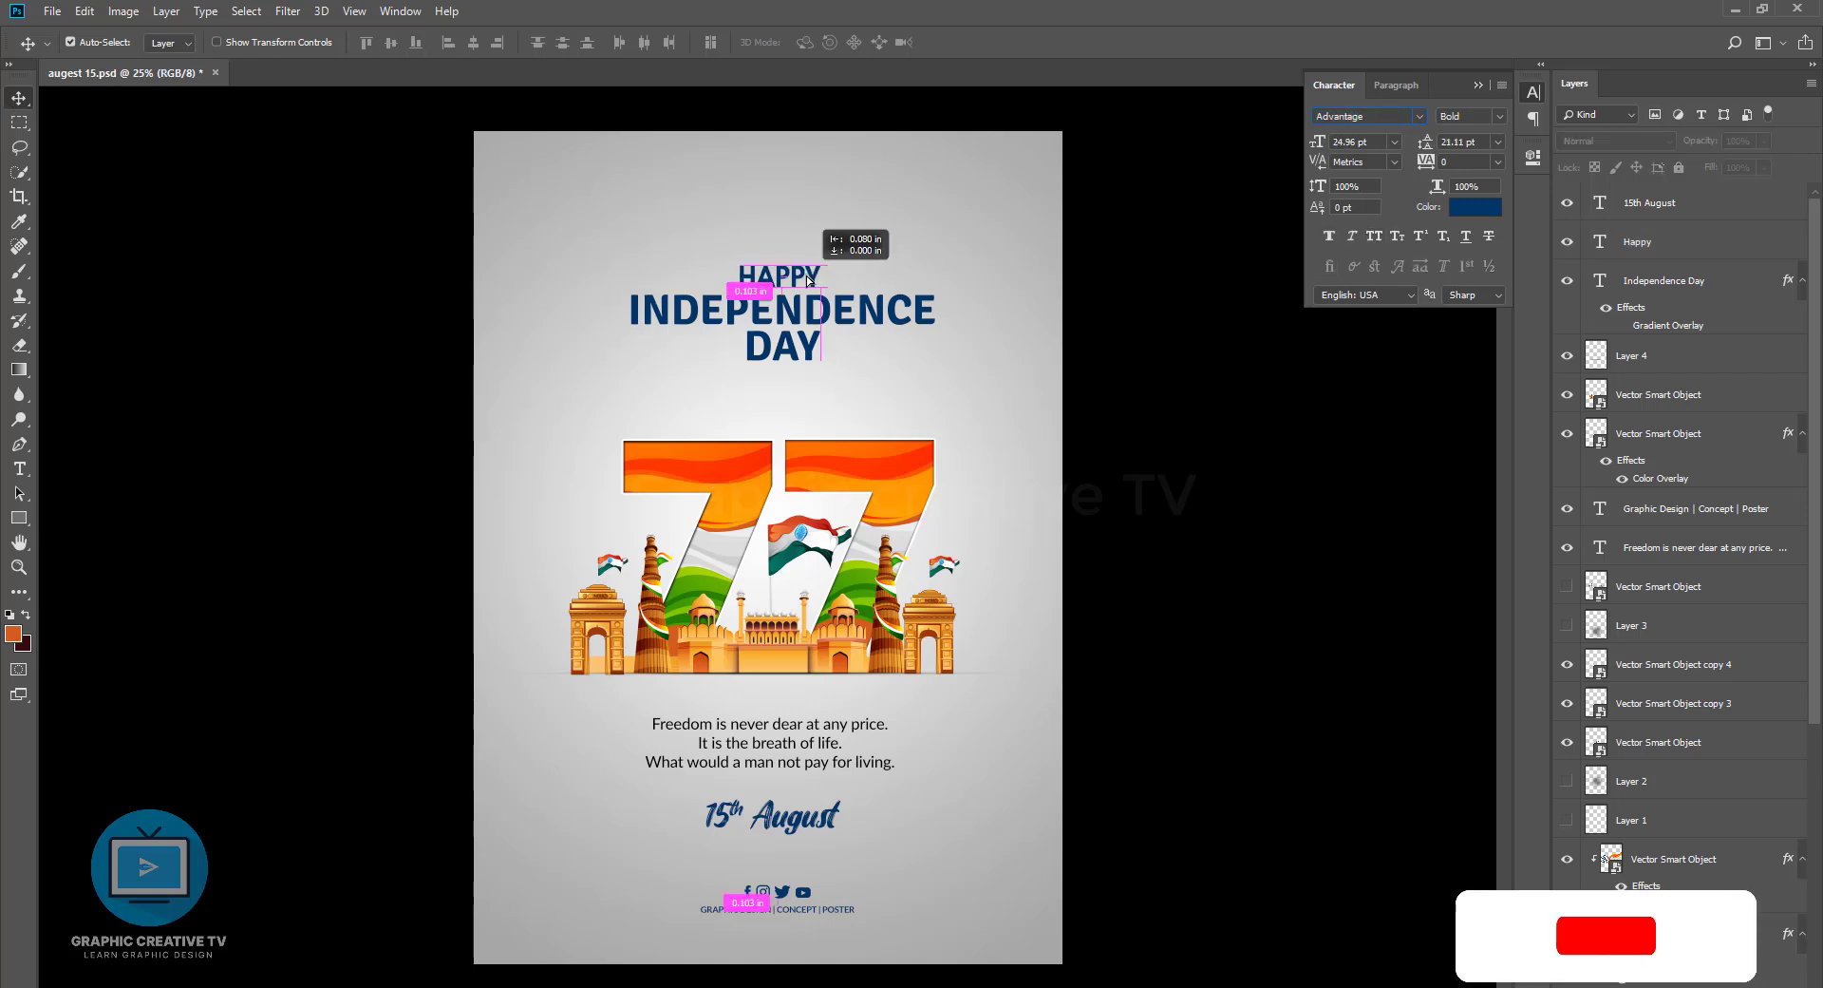
left_click(797, 326, "shift")
key("ctrl+a")
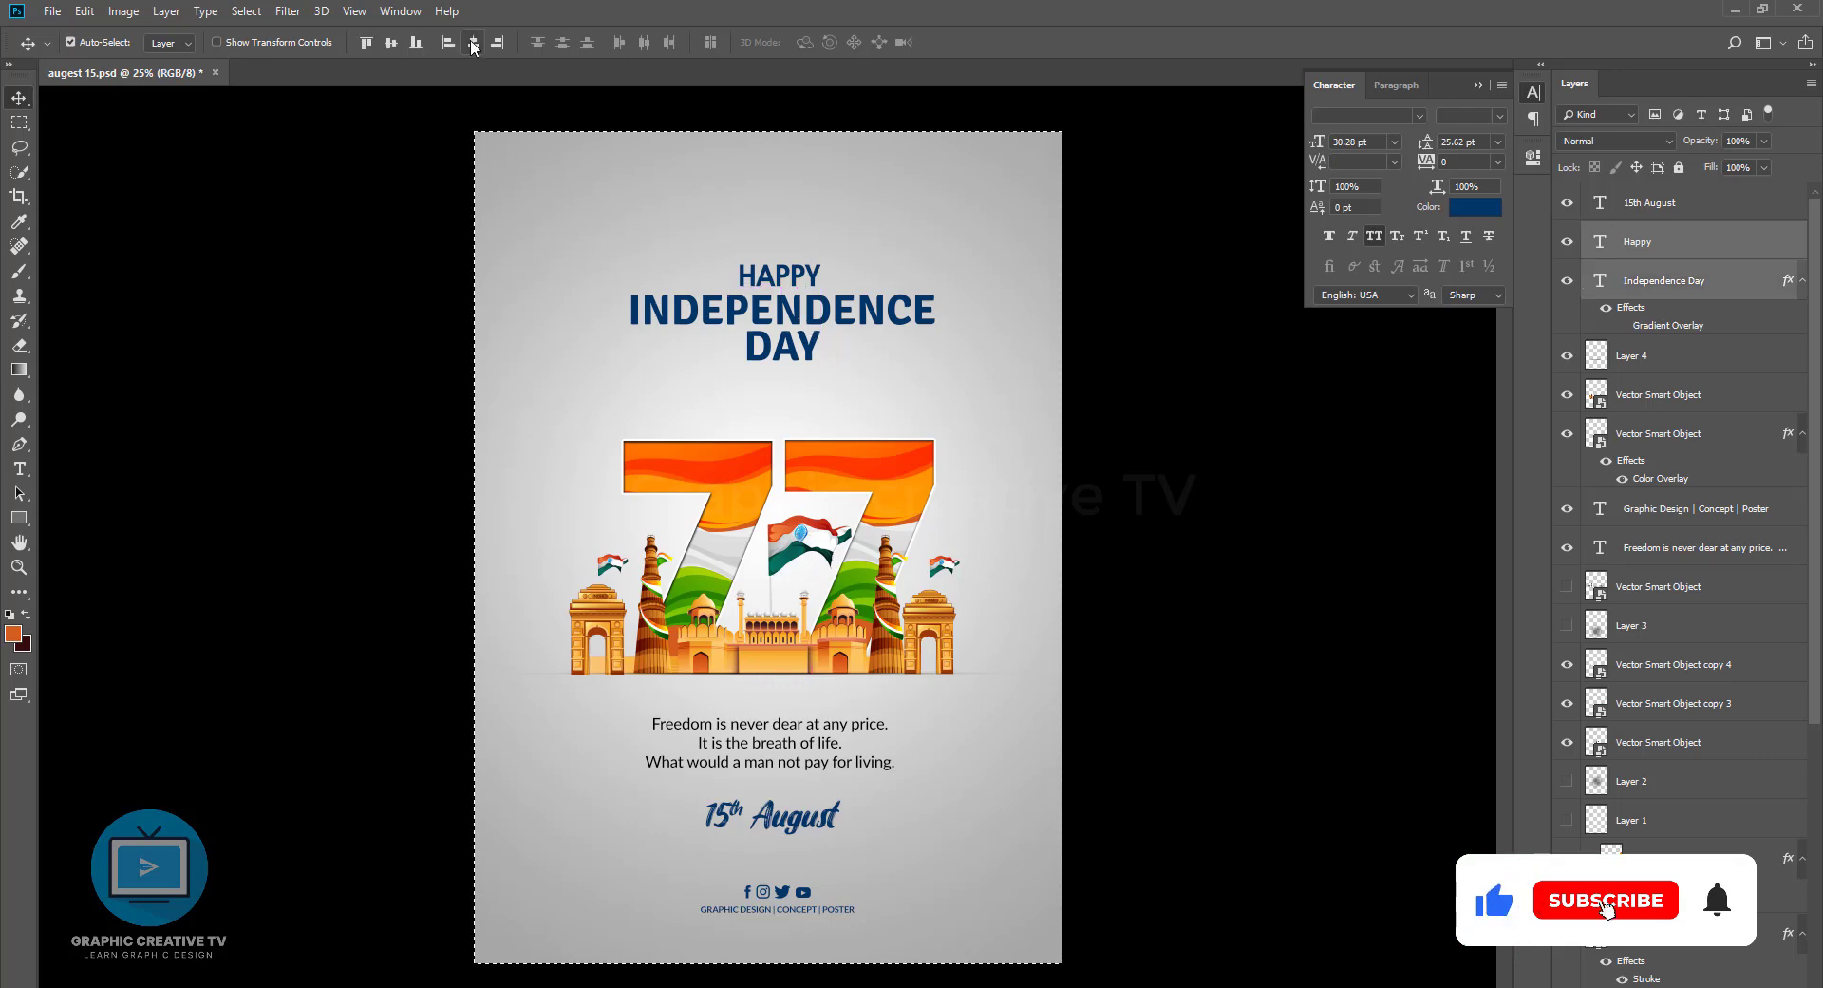
left_click(471, 42)
key("ctrl+d")
left_click(1250, 435, "ctrl")
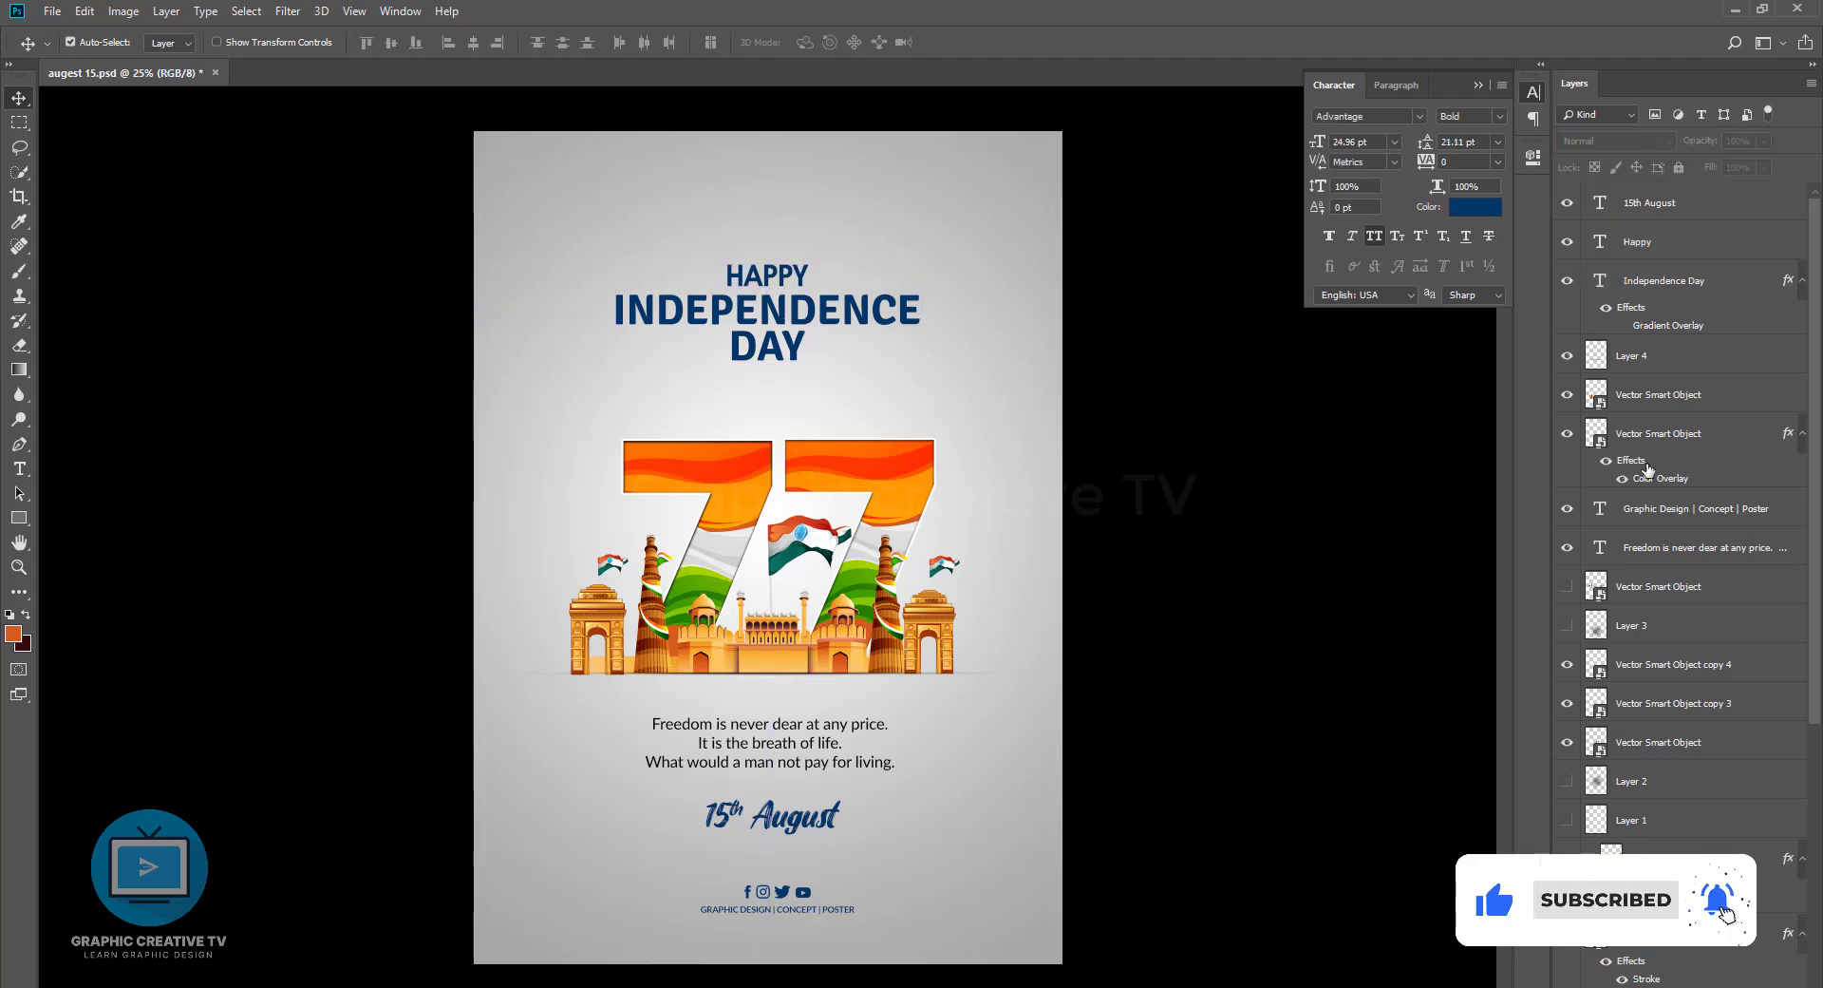
Try the hidden grey monuments artwork behind the coloured ones, preview Layer 3, and leave both hidden
scroll(1696, 384, "down", 3)
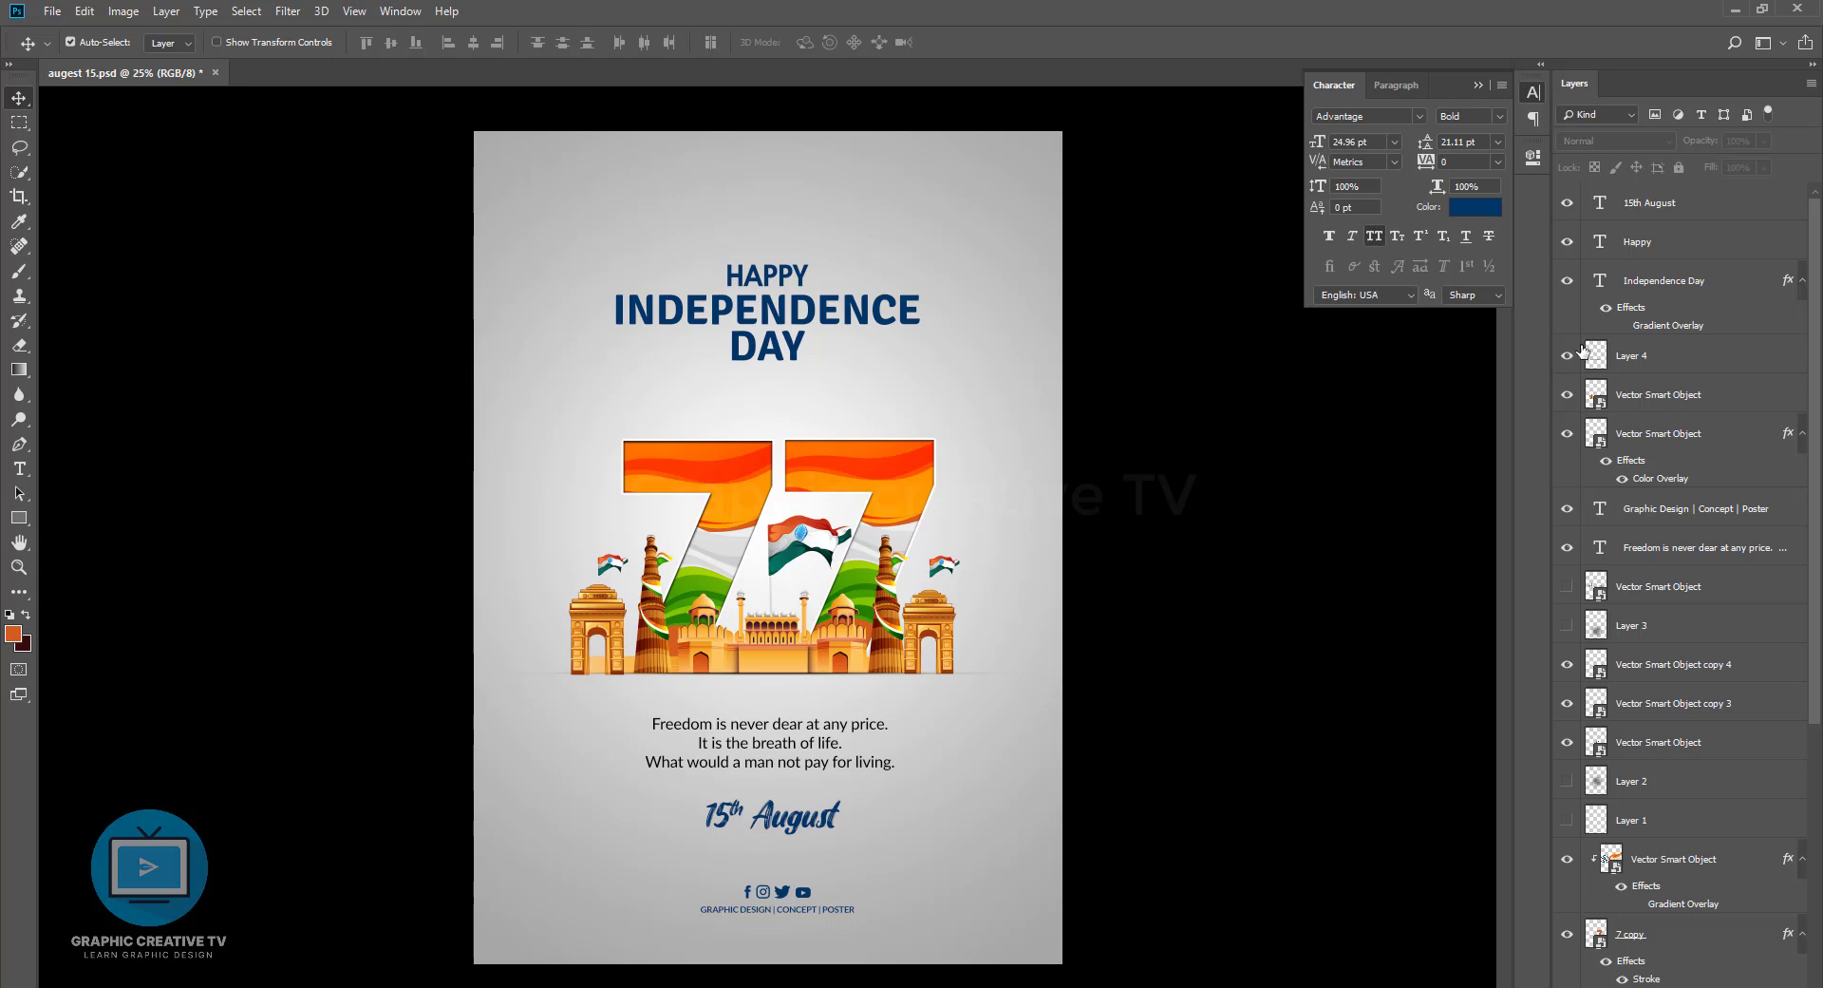
left_click(1568, 586)
left_click(1568, 586)
left_click(1567, 586)
left_click_drag(972, 542, 969, 609)
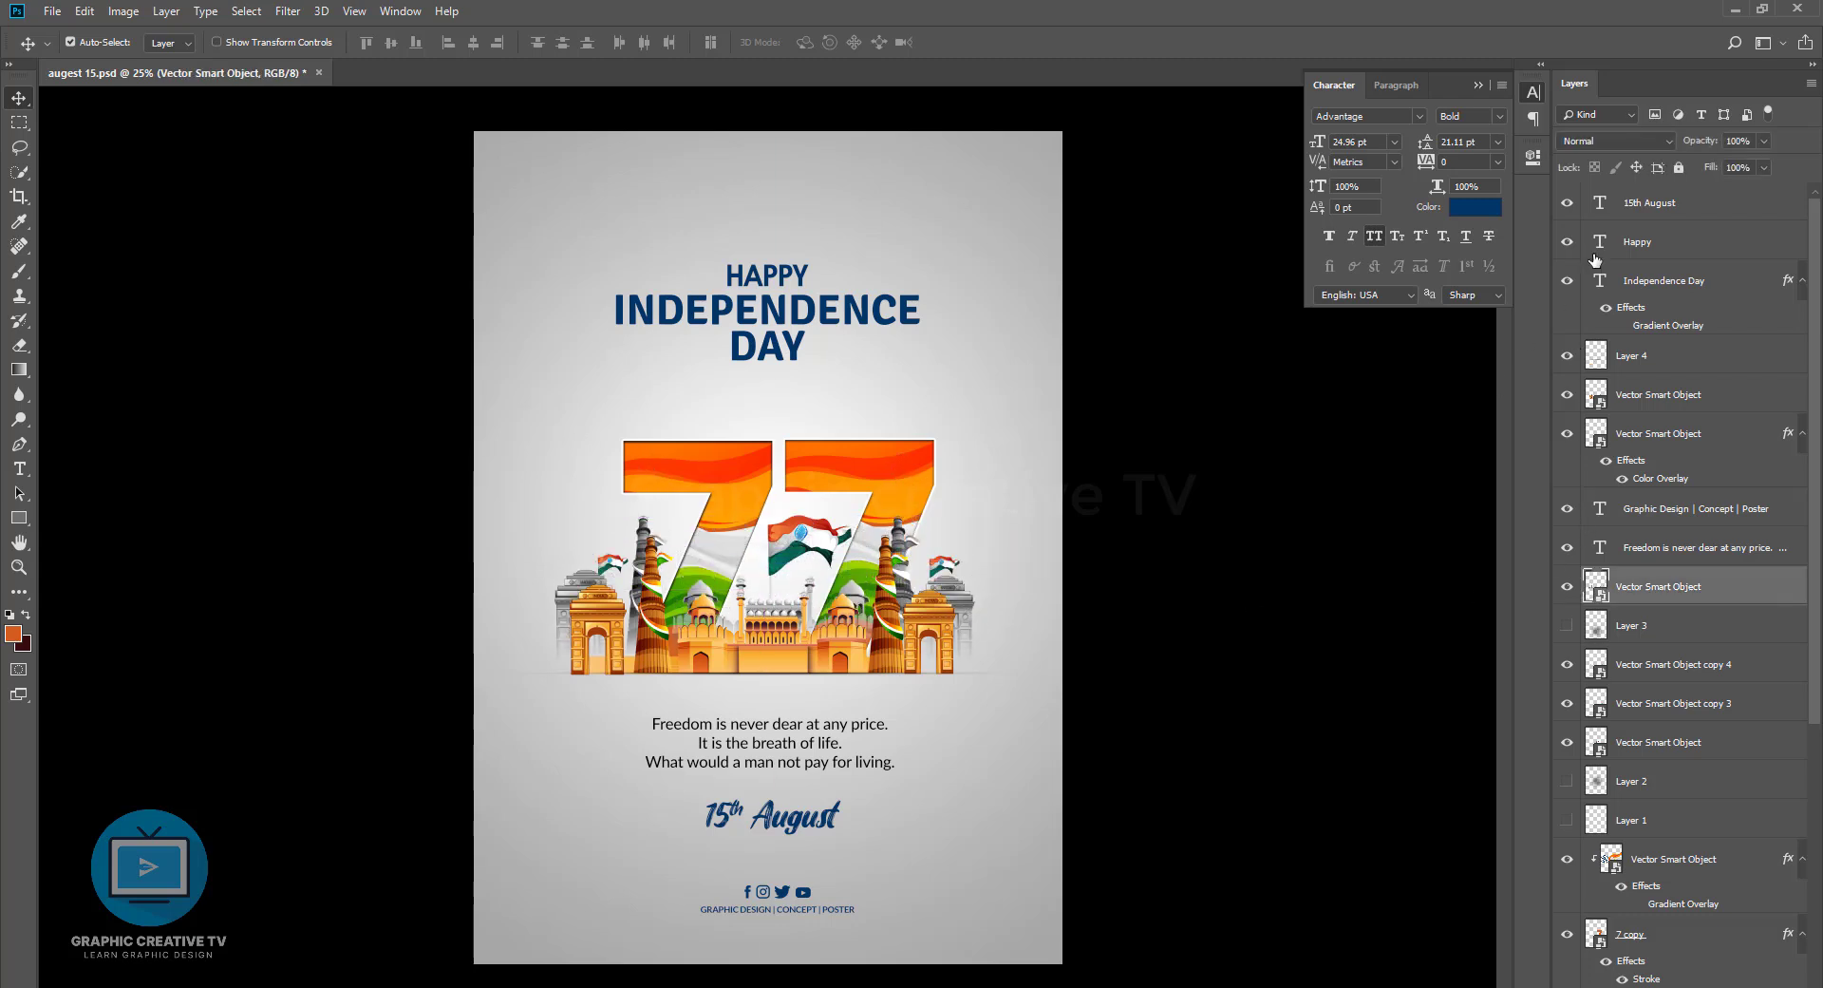
left_click(1567, 586)
left_click(1567, 624)
left_click(1567, 625)
Show the fort sketch on Layer 6, scale it to about 103% so it spans the canvas, and blend it with Multiply
scroll(1577, 714, "down", 5)
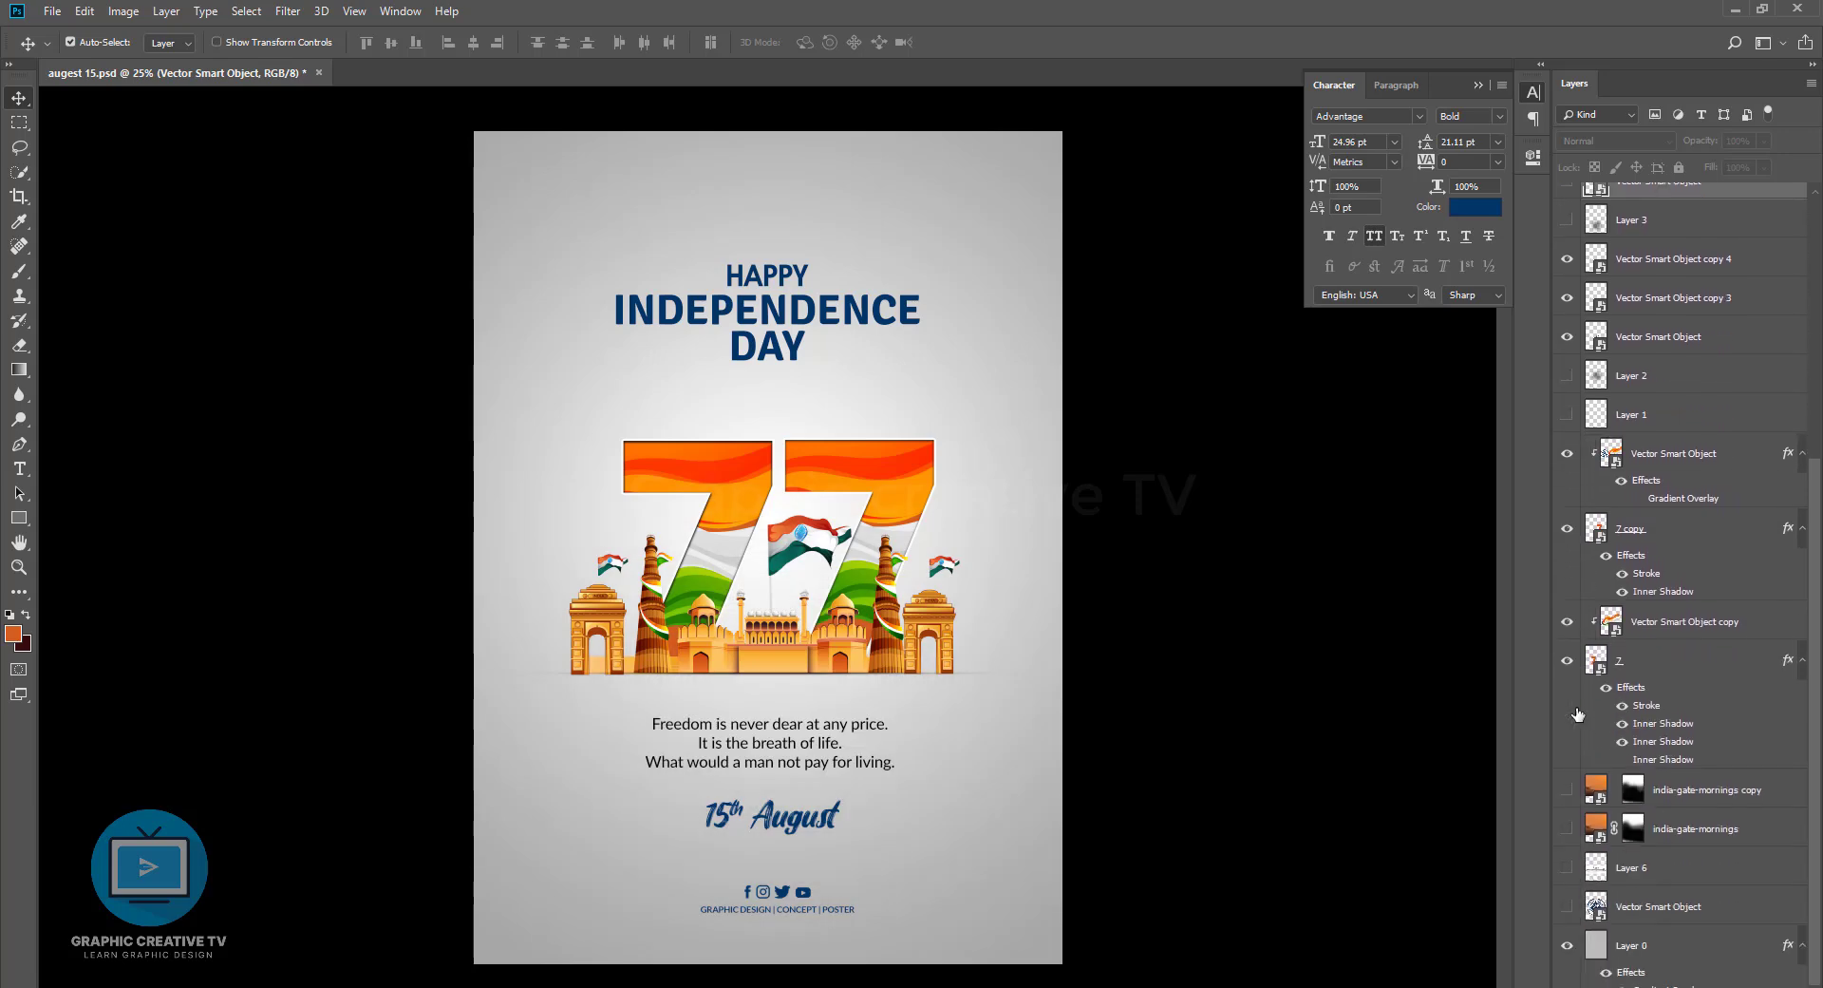
left_click(1567, 867)
mouse_move(1011, 687)
left_mouse_down()
mouse_move(1011, 315)
mouse_move(1018, 688)
left_mouse_up()
key("ctrl+t")
left_click_drag(1062, 506, 1072, 493)
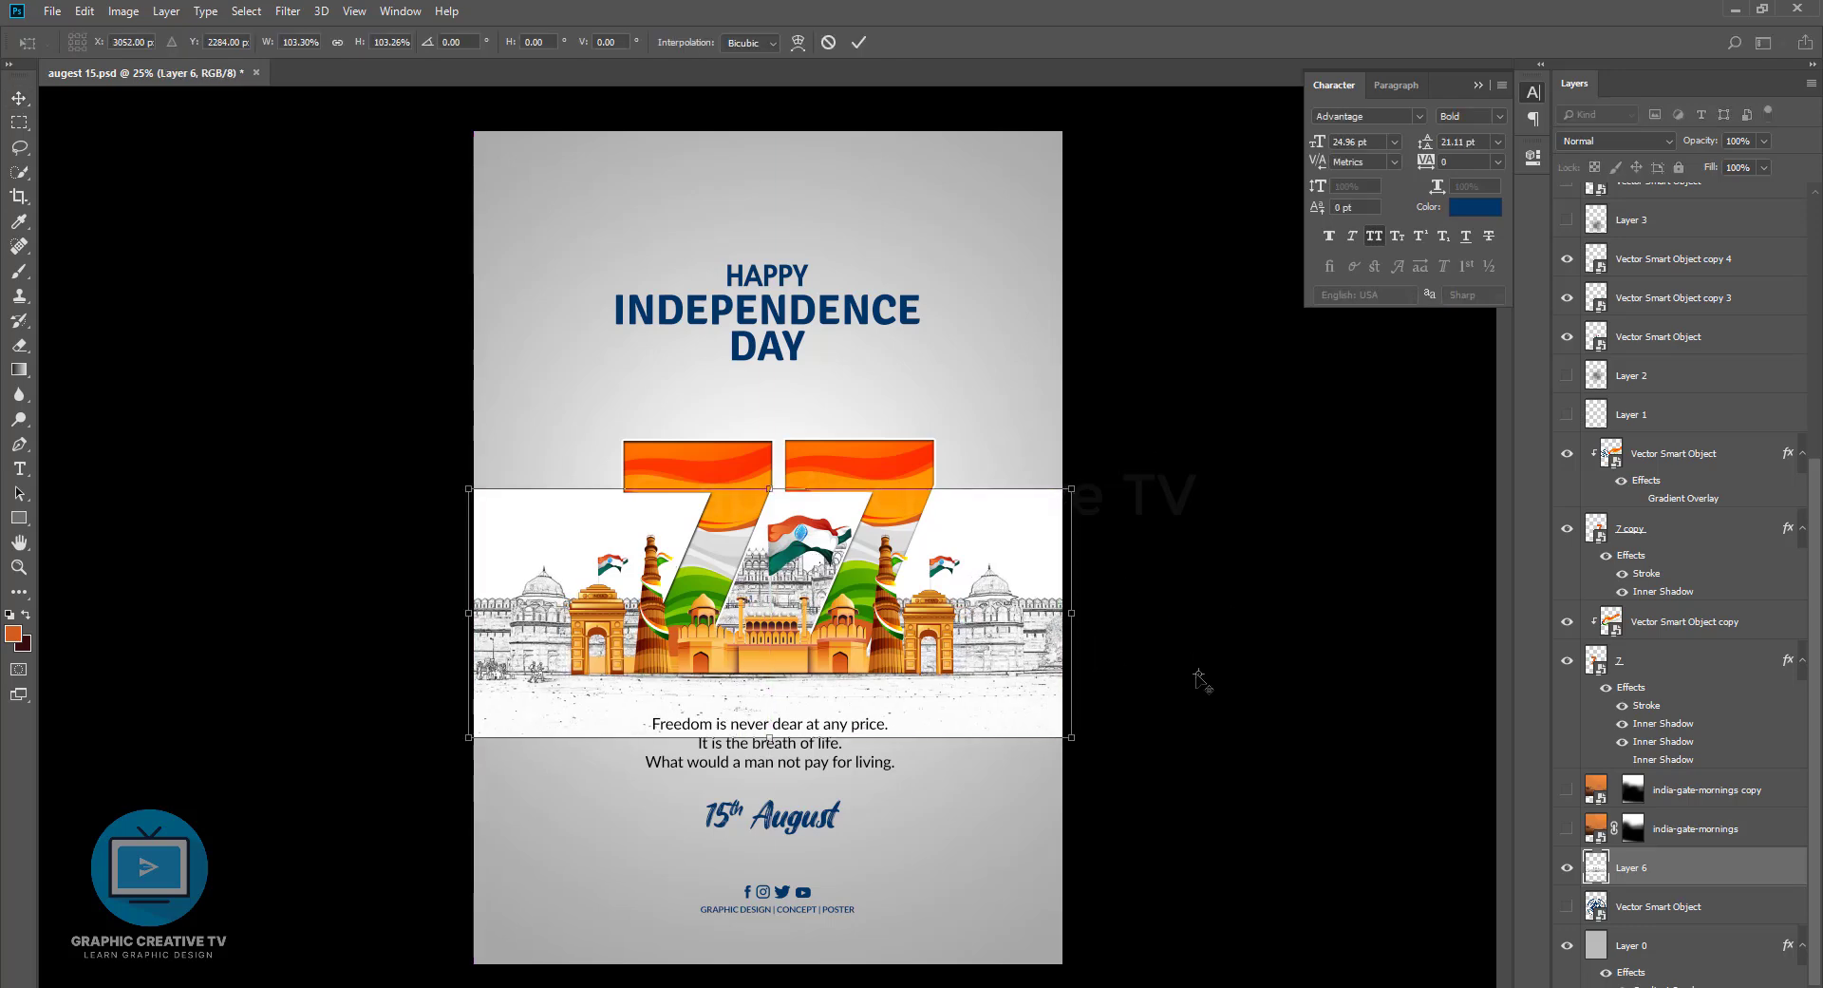
key("Return")
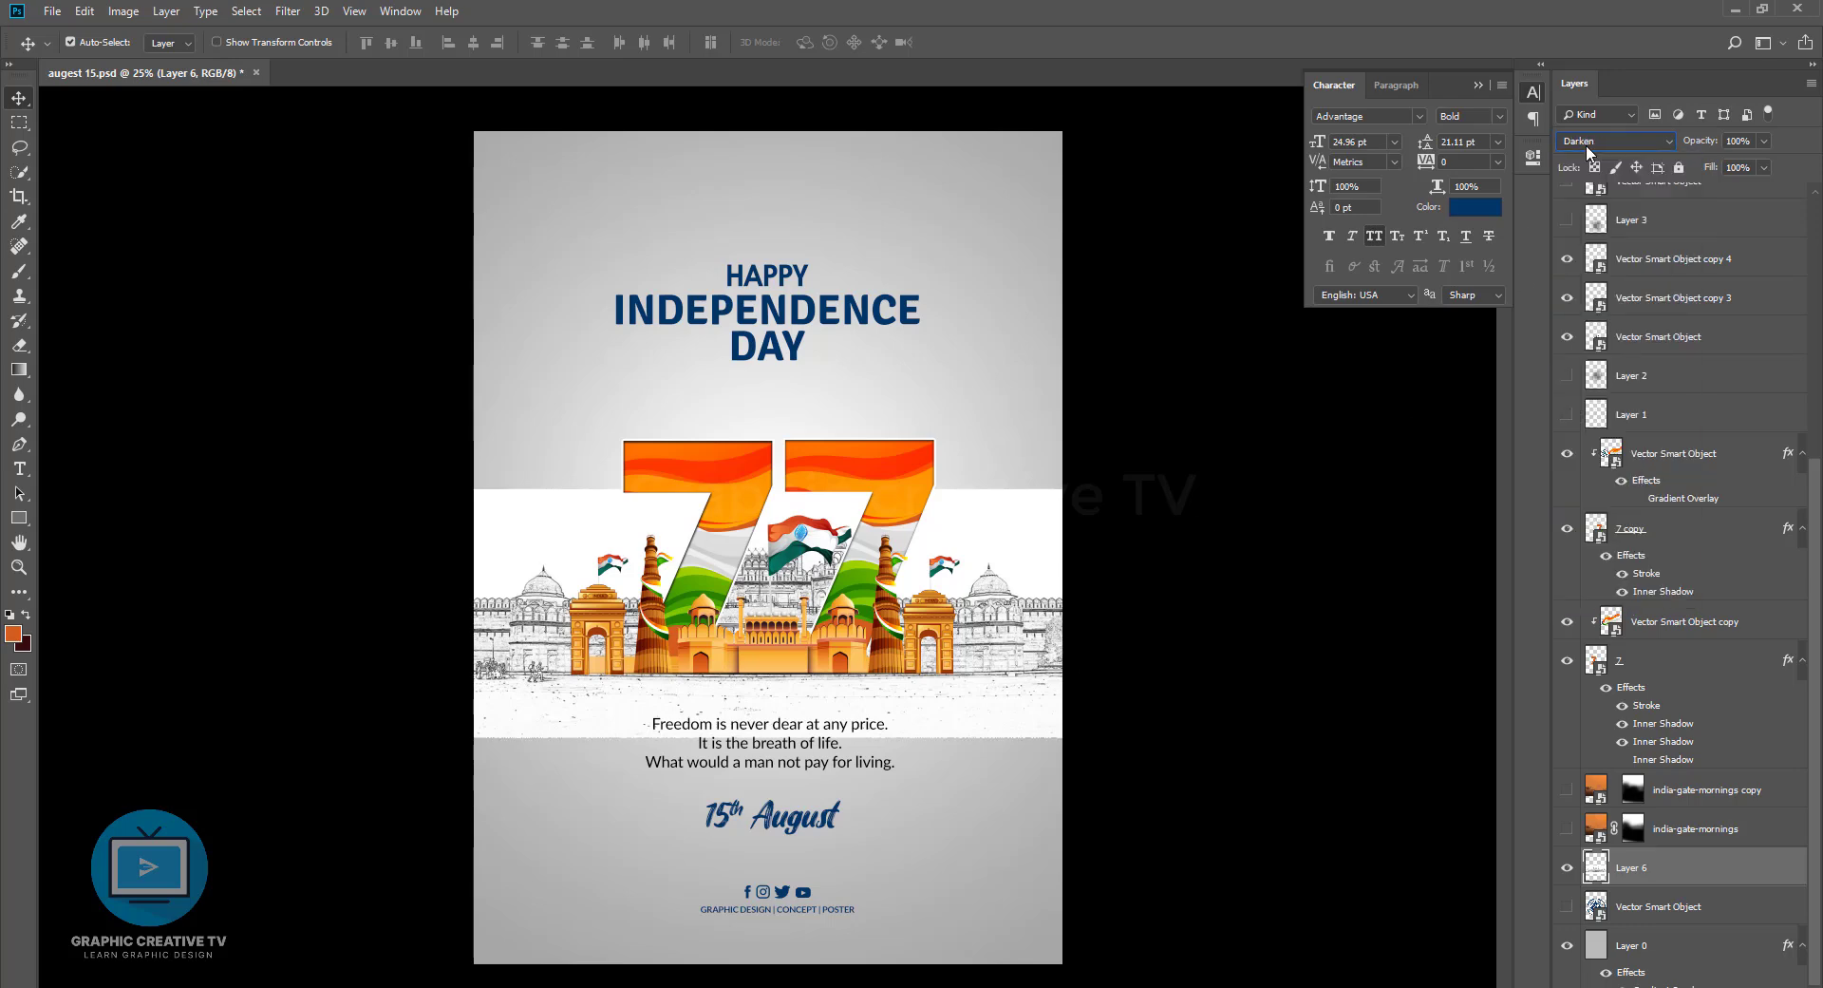
scroll(1586, 145, "down", 1)
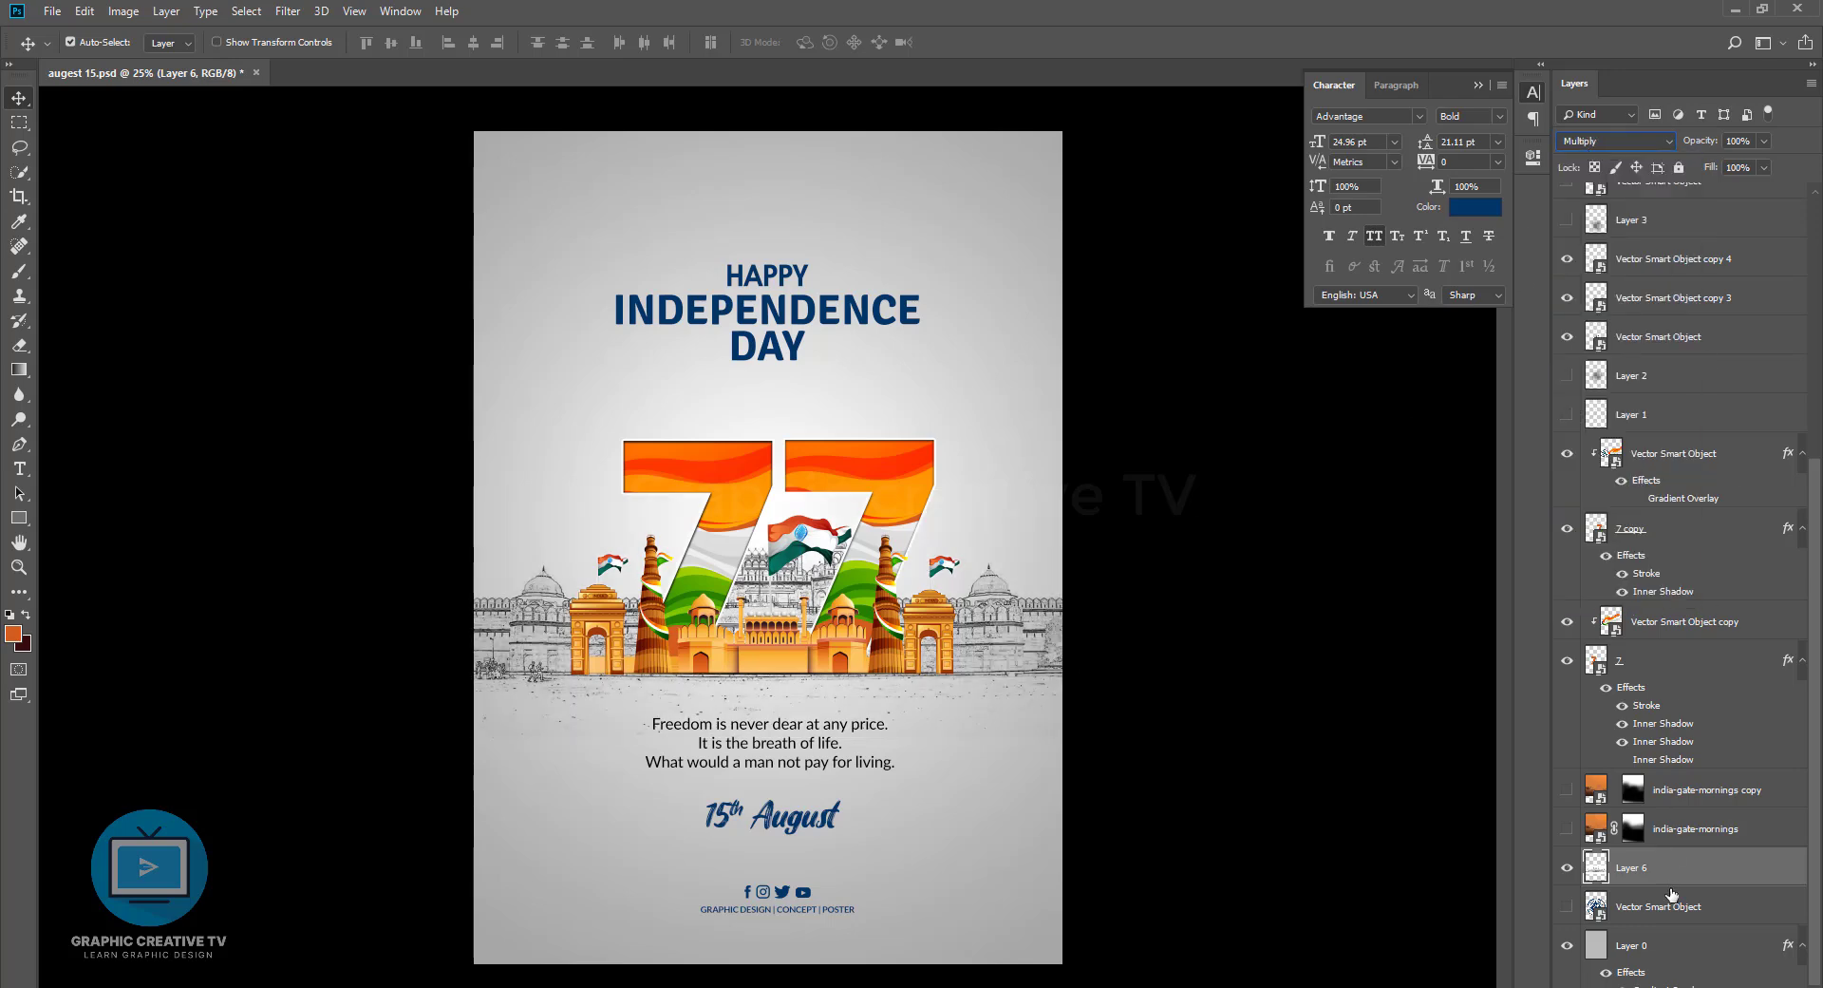
Add a layer mask to Layer 6 and fade the lower part of the fort sketch with a soft black brush
left_click(21, 273)
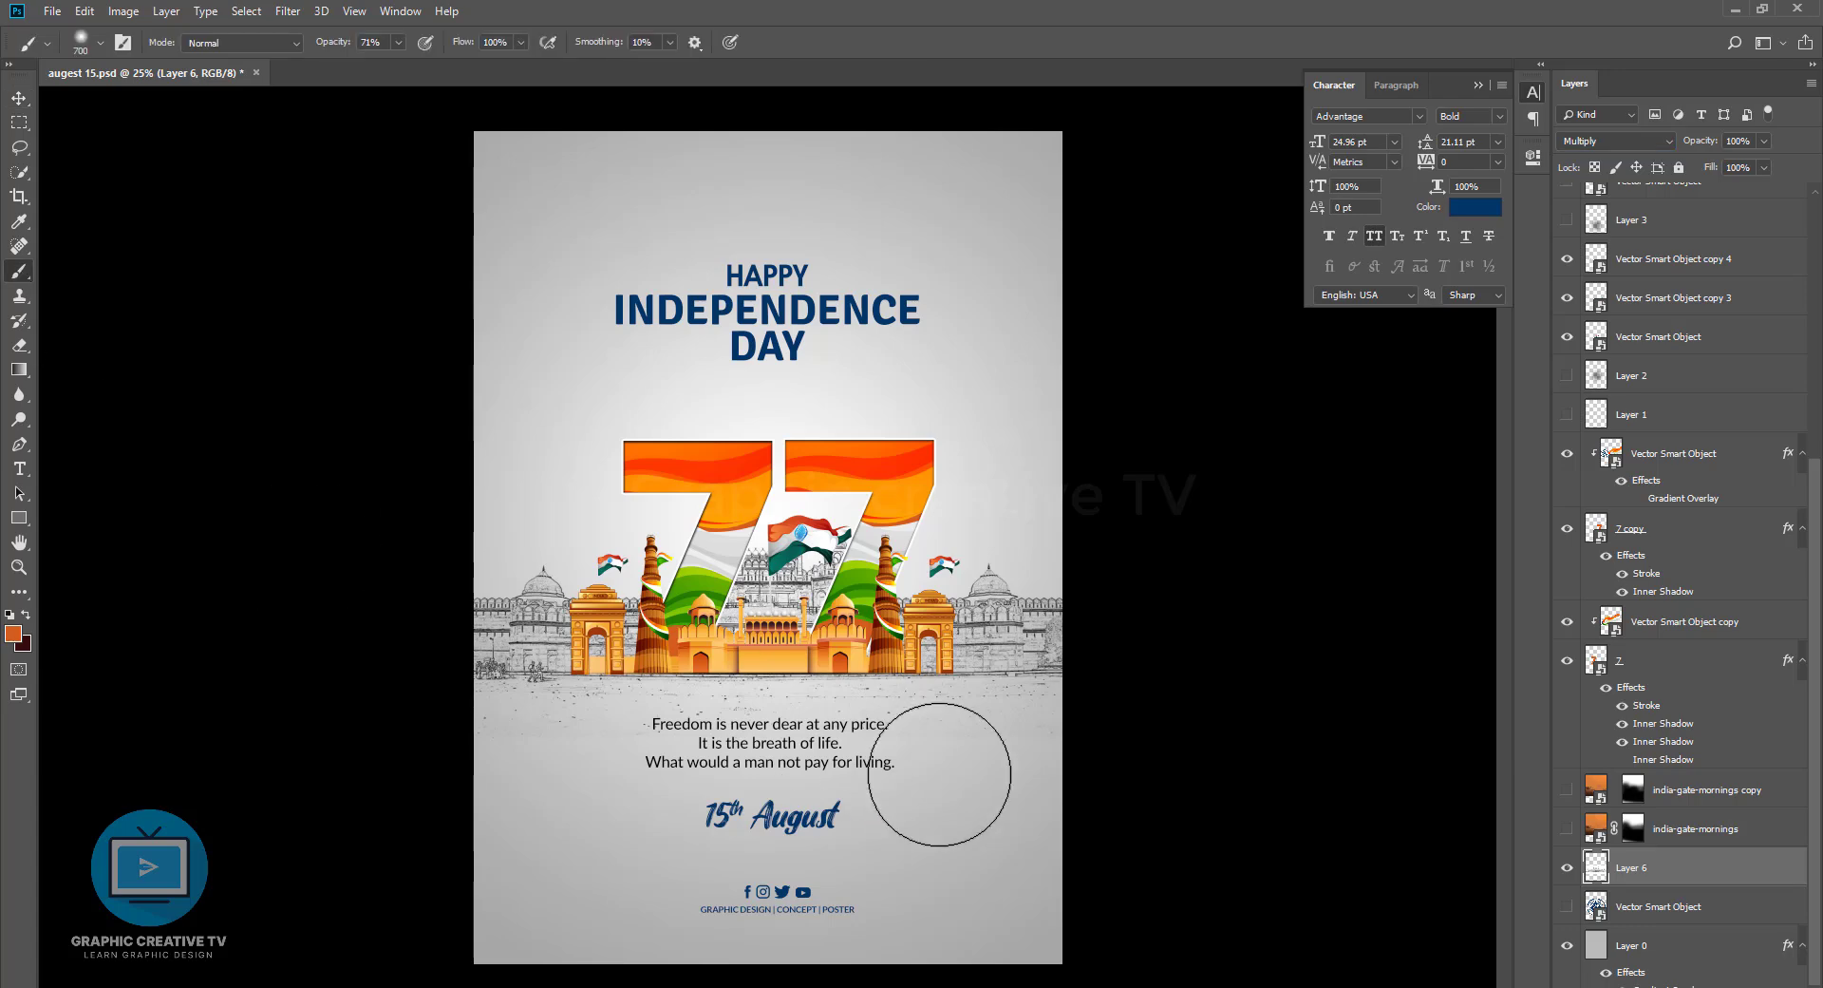
left_click_drag(1068, 789, 899, 793)
key("ctrl+z")
left_click(1666, 985)
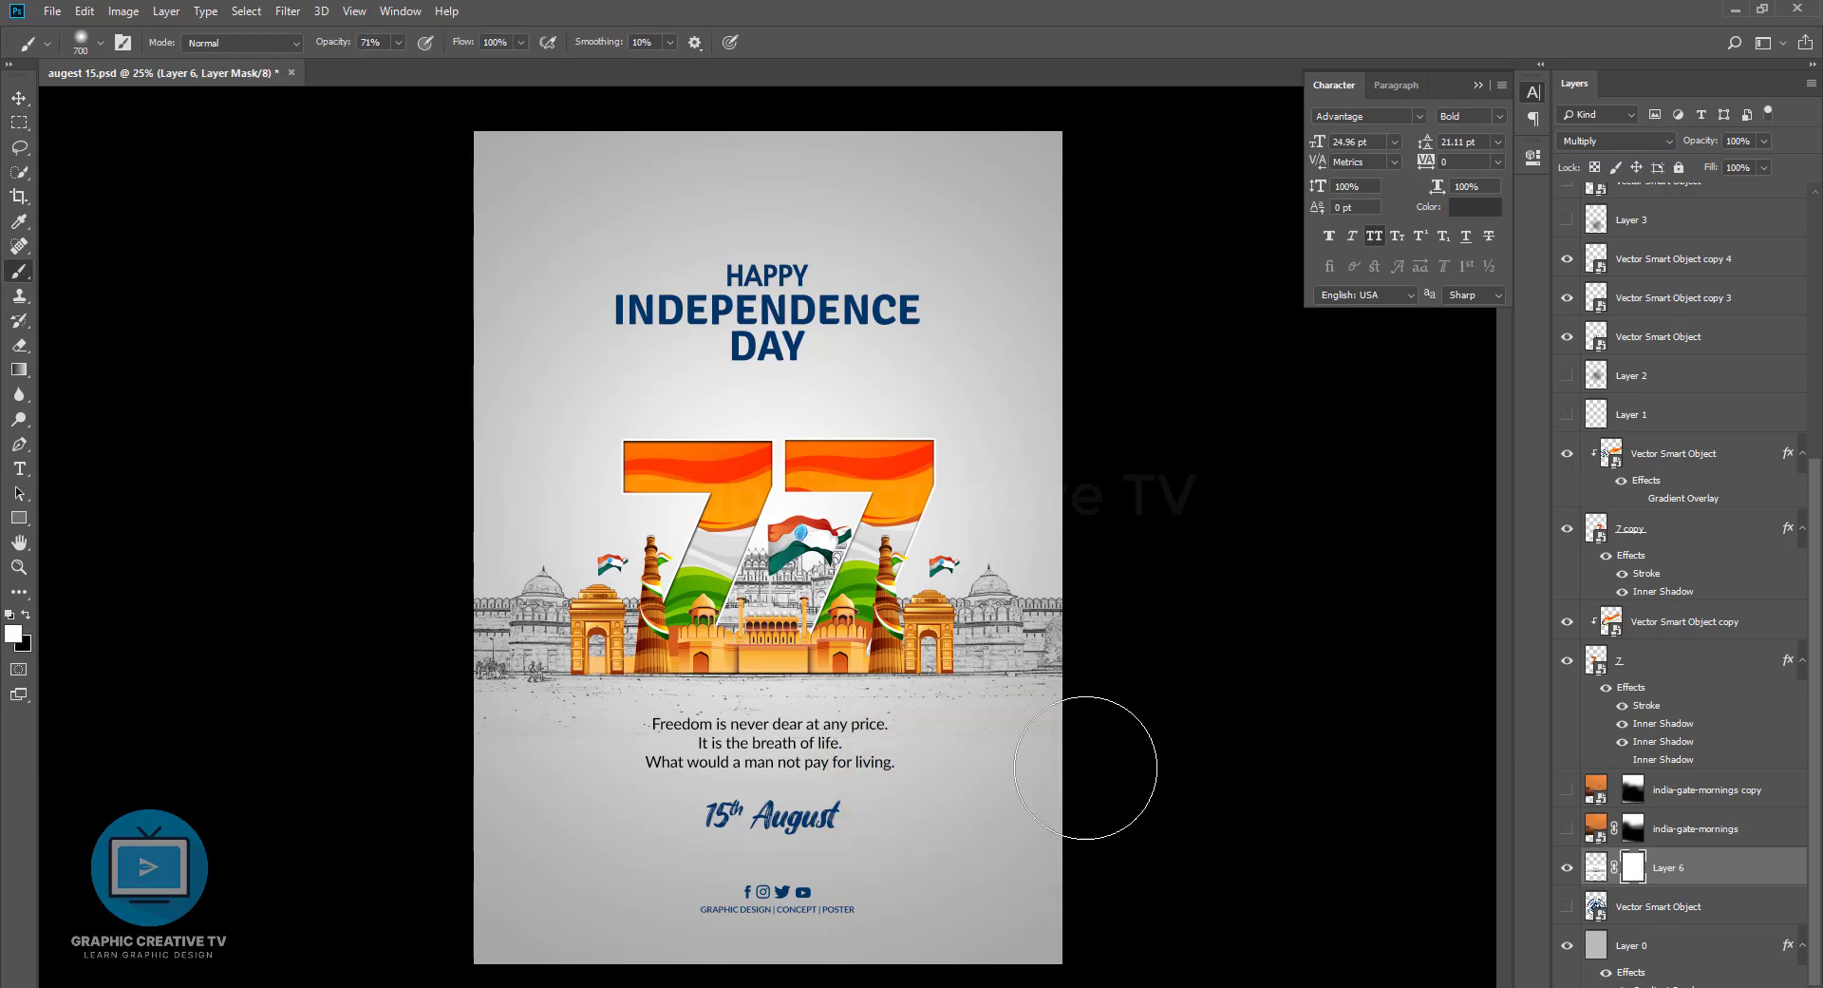
key("x")
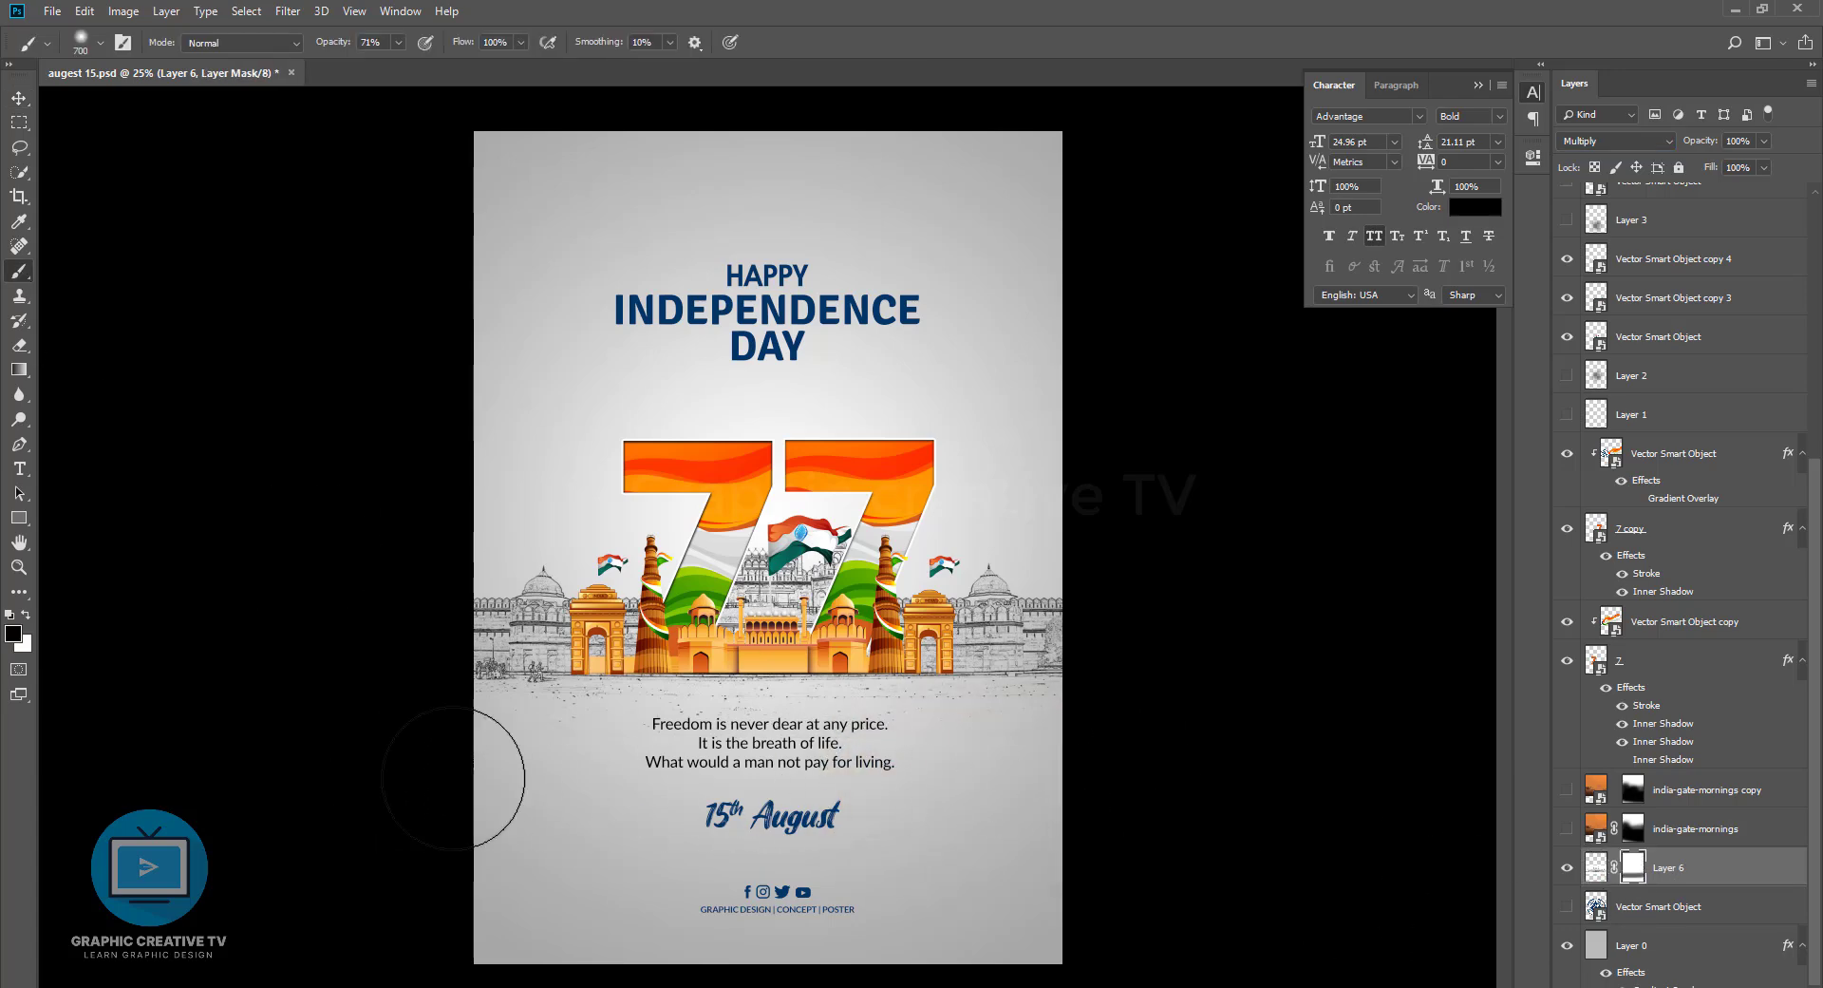
Duplicate the masked fort sketch layer and nudge the coloured monuments slightly down to the ground line
left_click(19, 99)
key("ctrl+j")
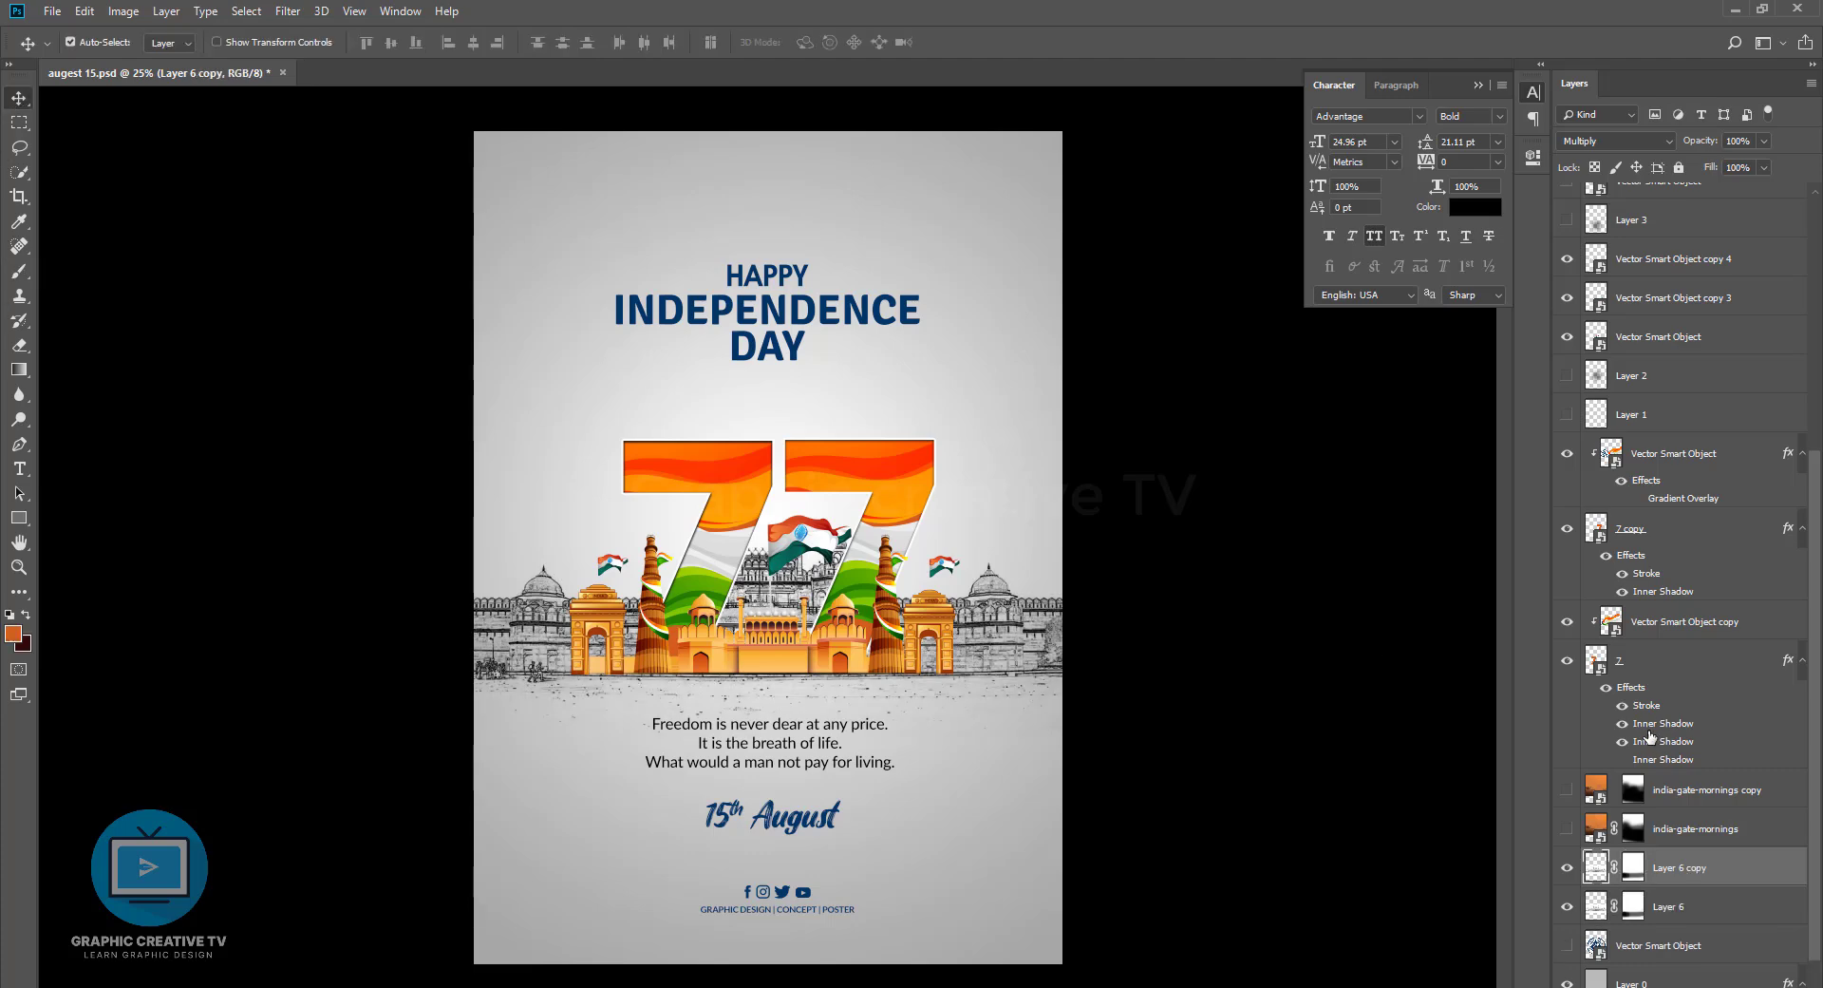
left_click(776, 676)
left_click(825, 636)
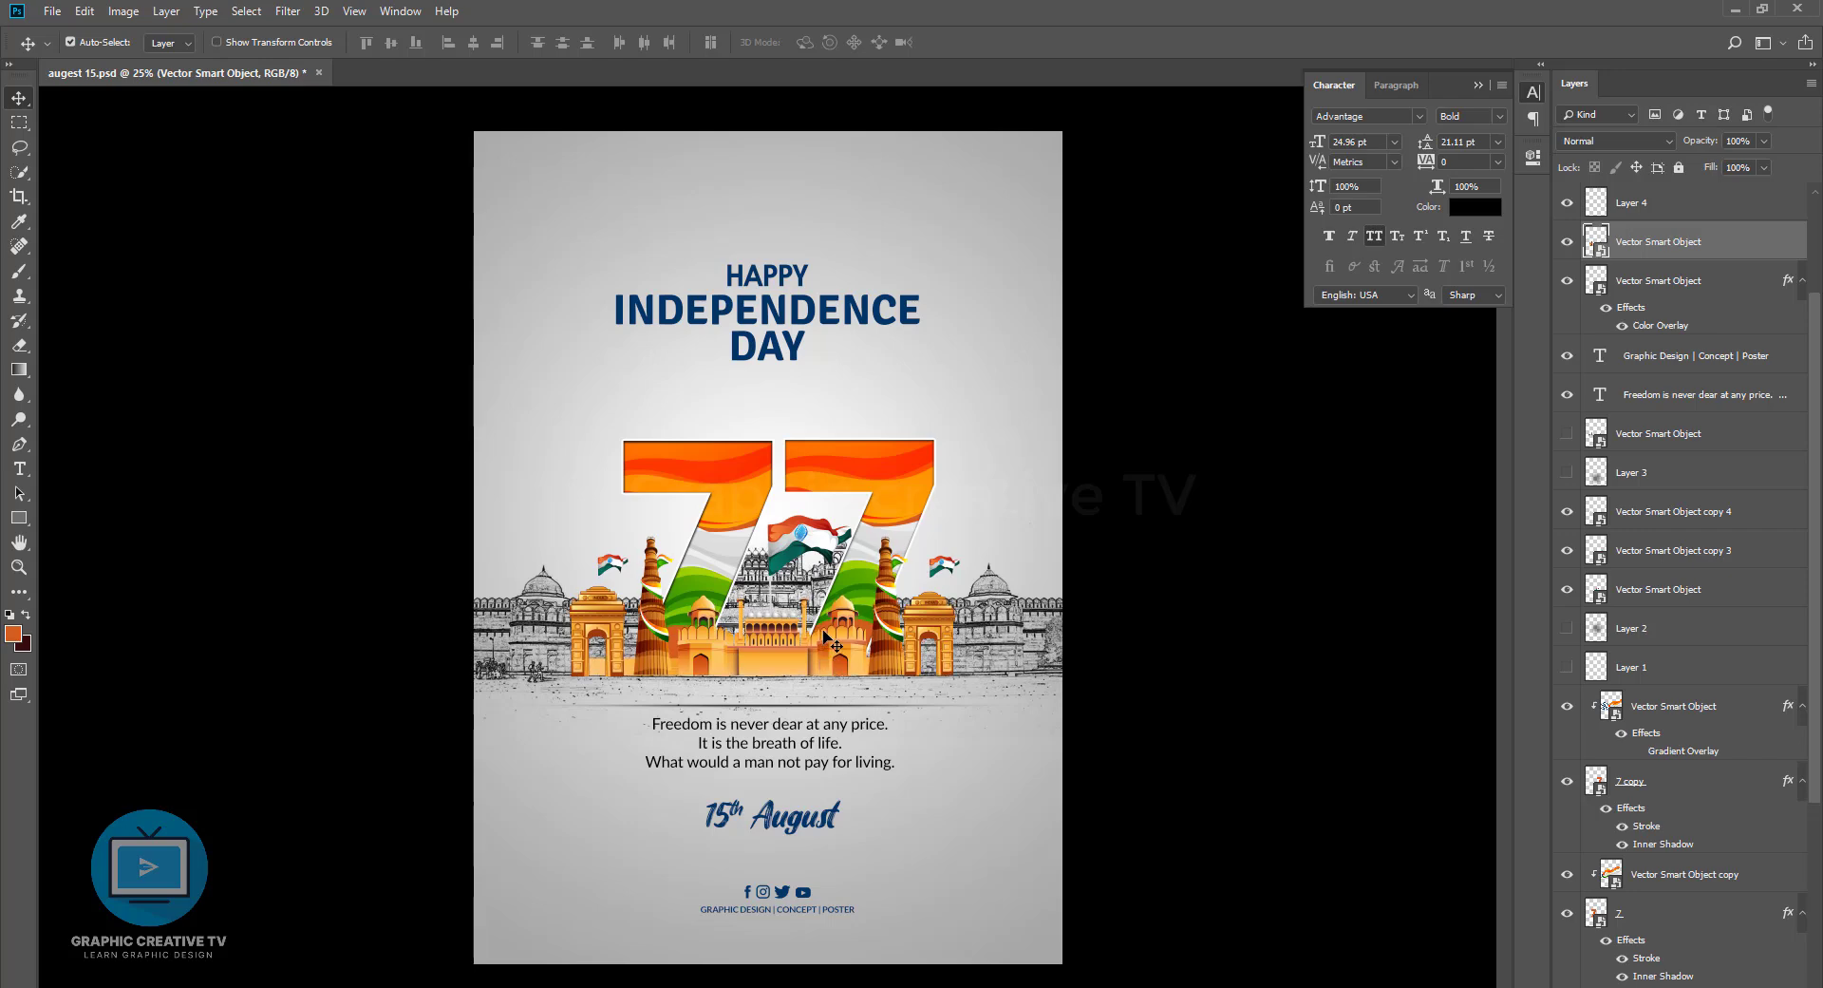
left_click_drag(820, 705, 820, 677)
left_click(824, 693)
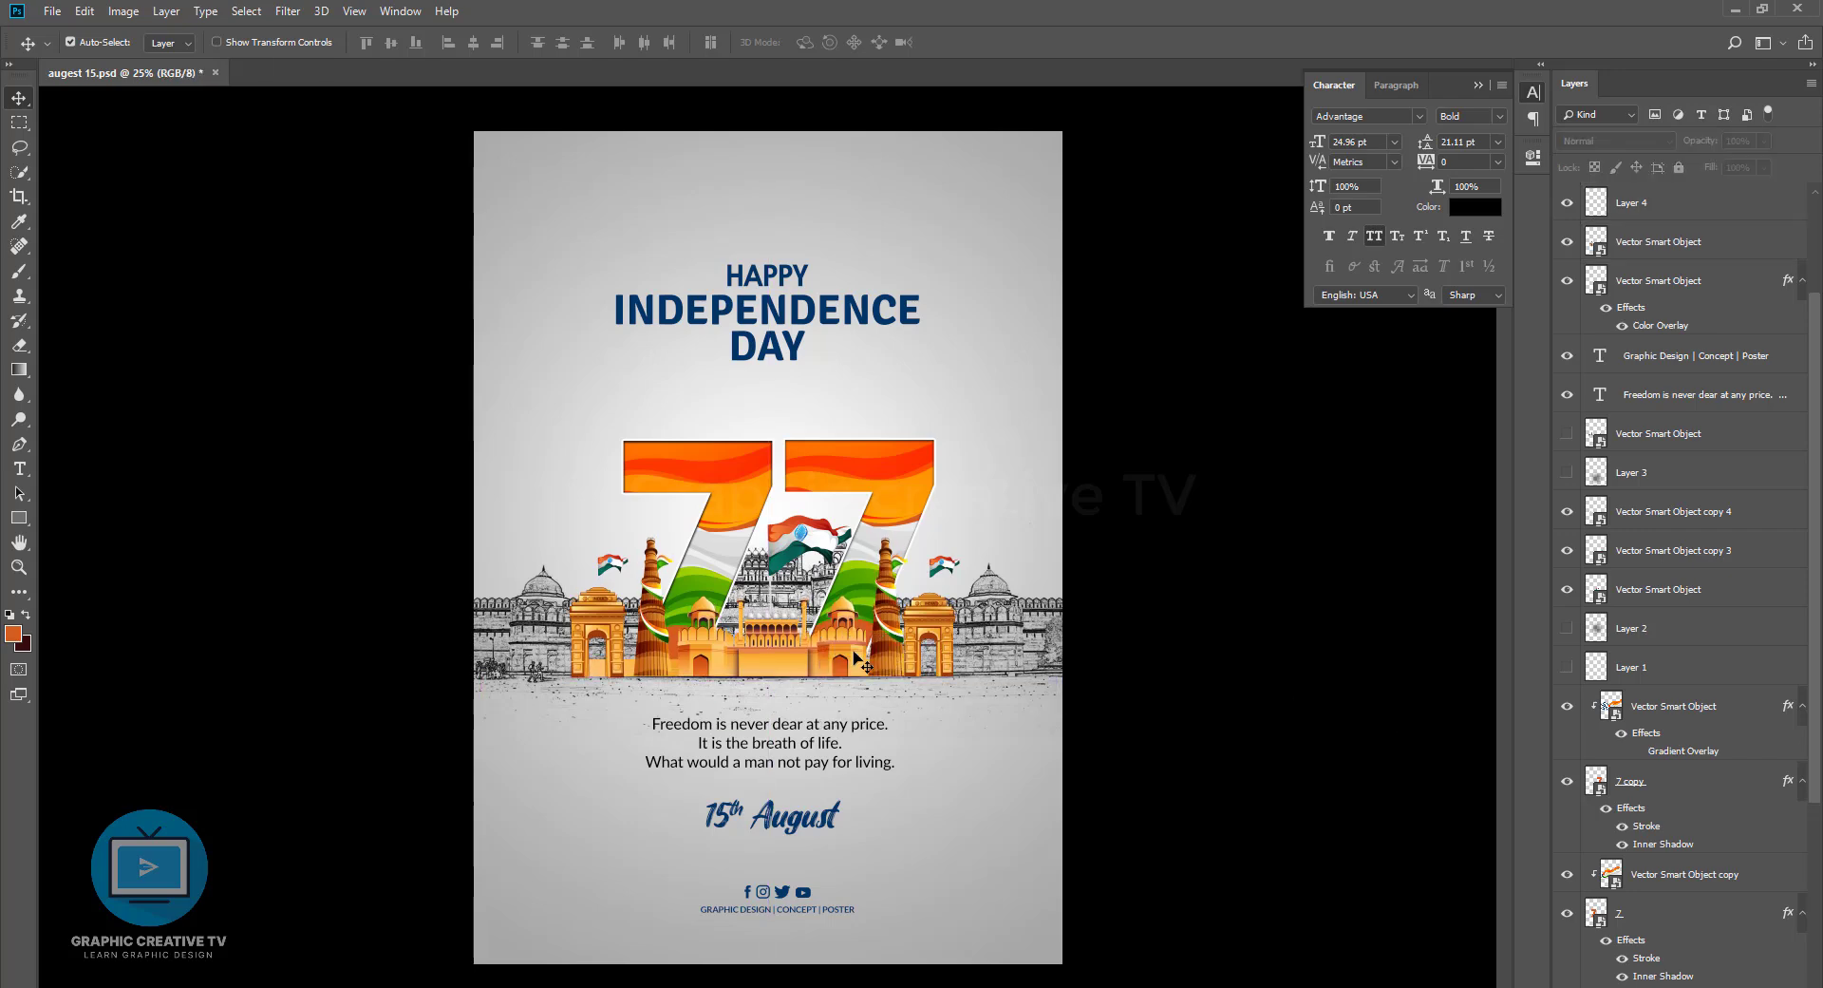
Duplicate the coloured monuments artwork and flip the copy vertically
left_click(839, 654)
key("ctrl+j")
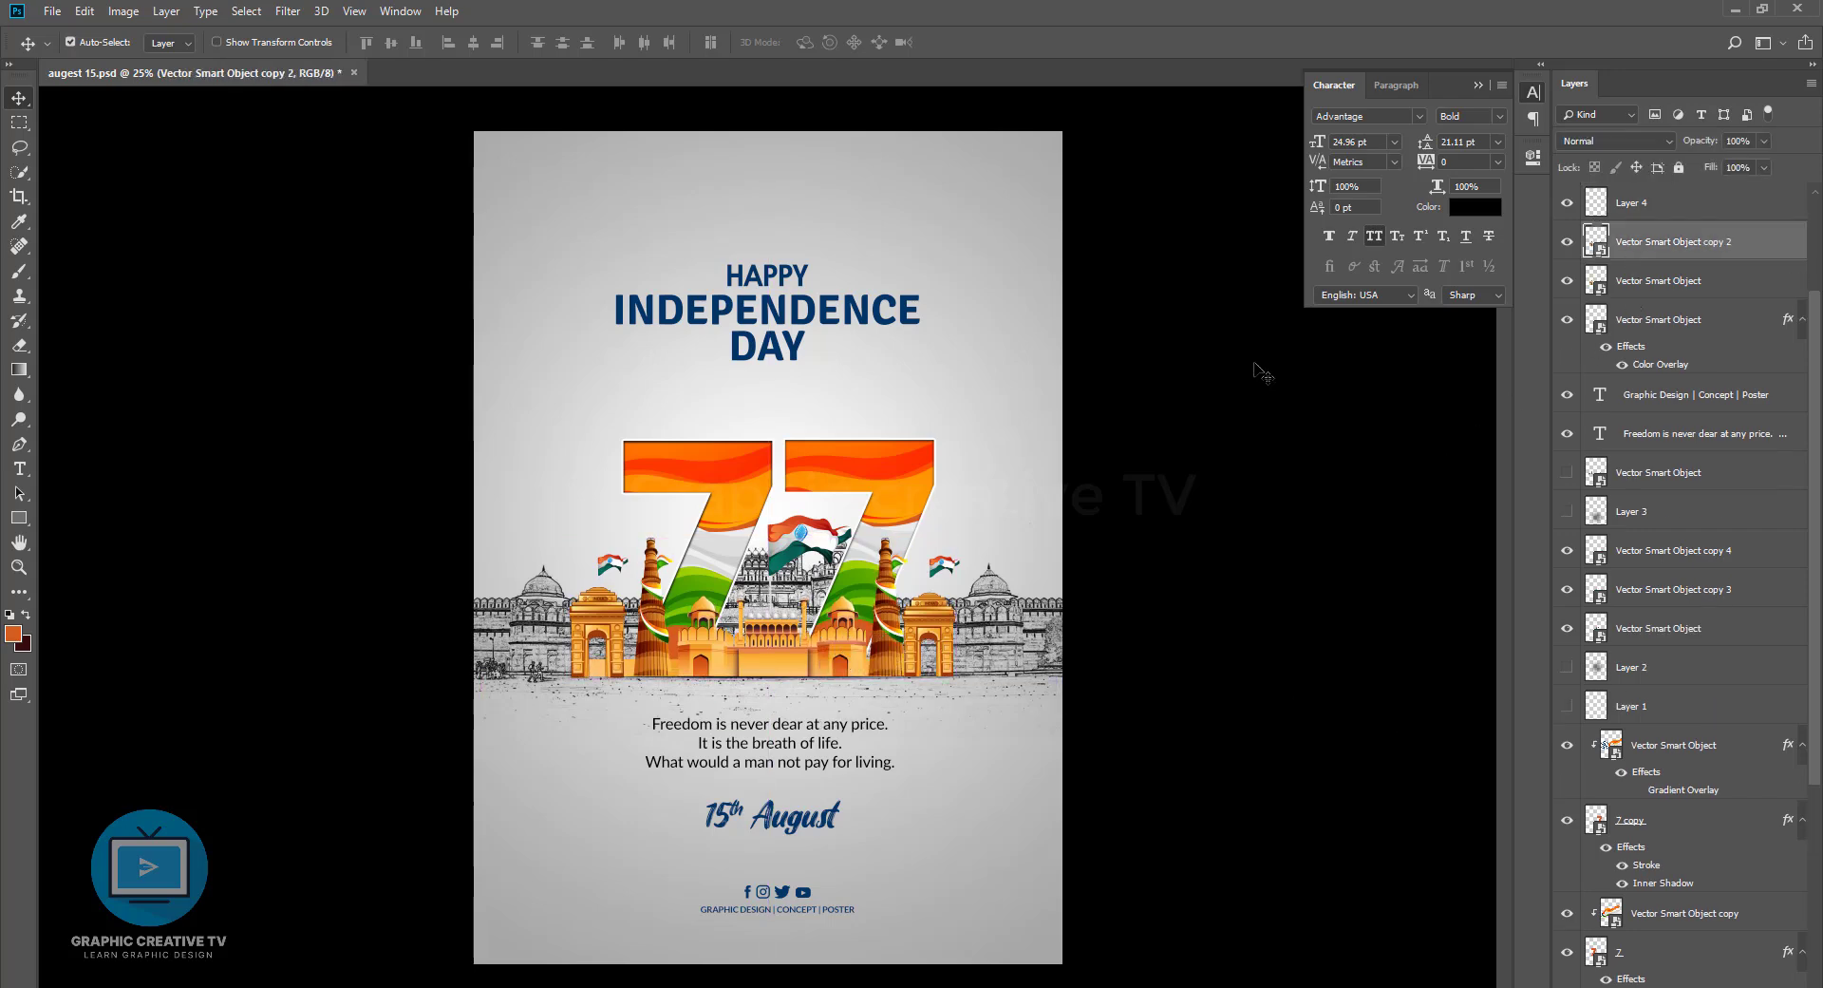
key("ctrl+t")
right_click(777, 651)
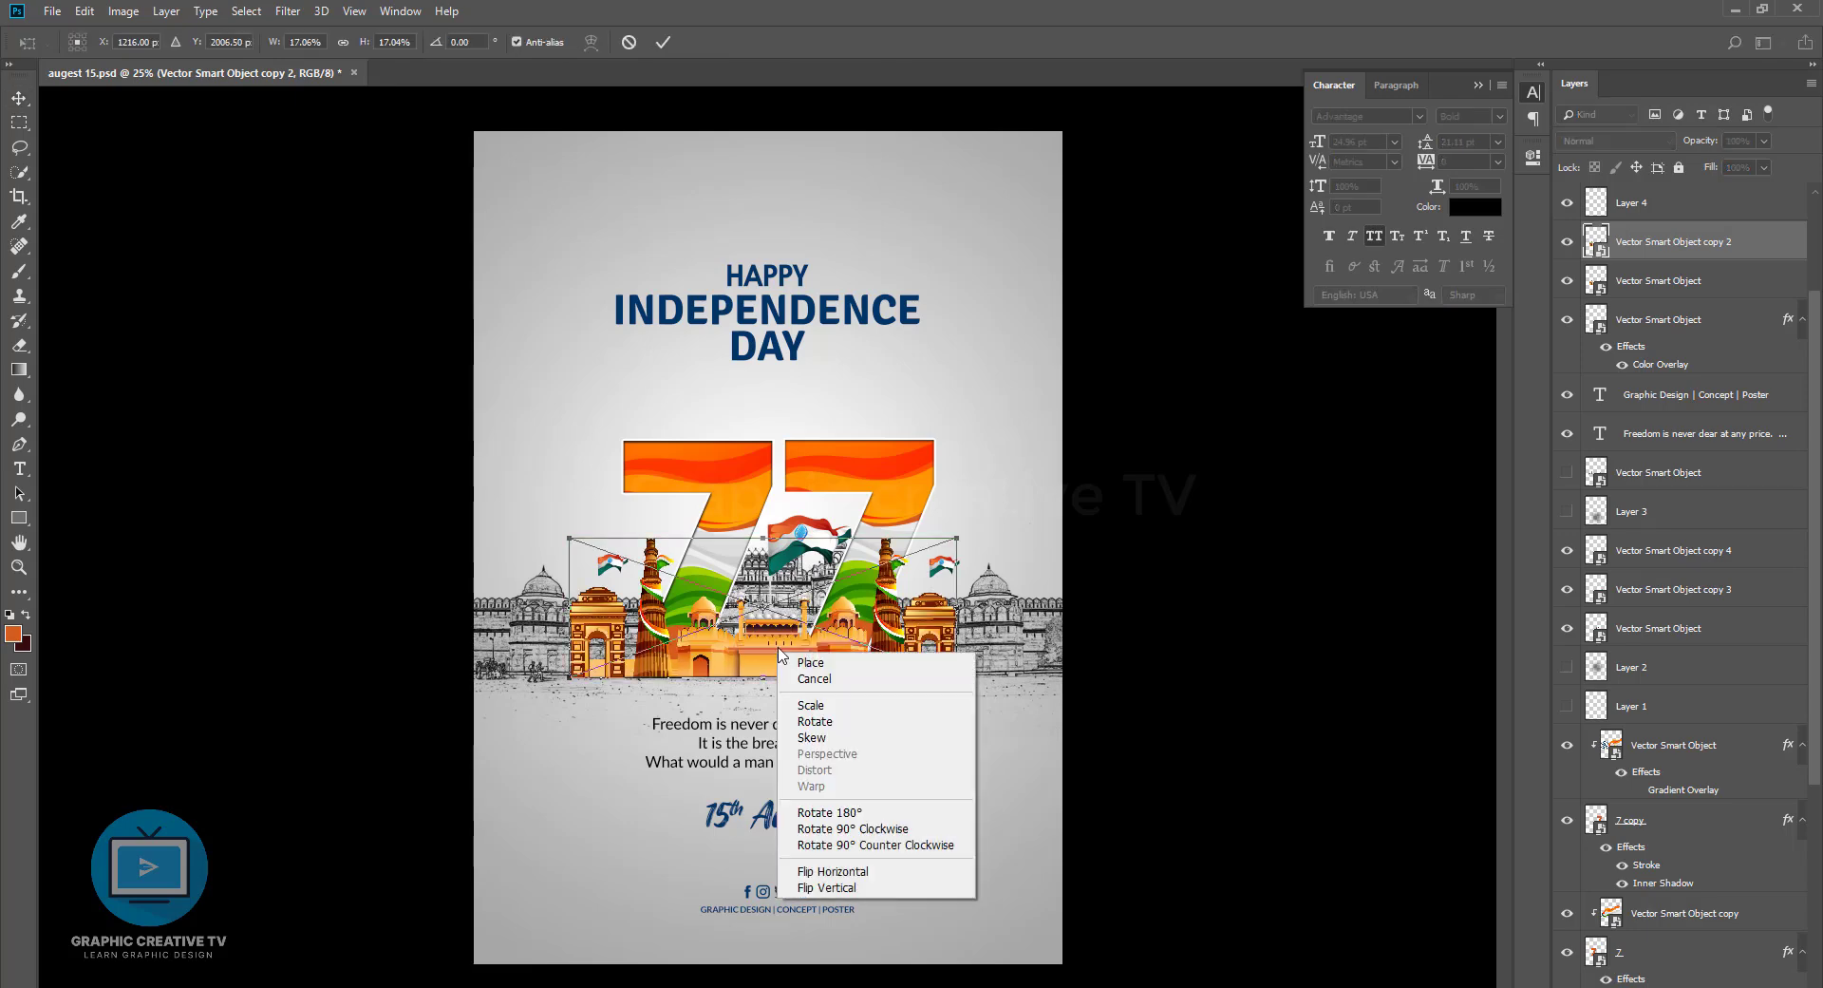
left_click(850, 887)
key("Return")
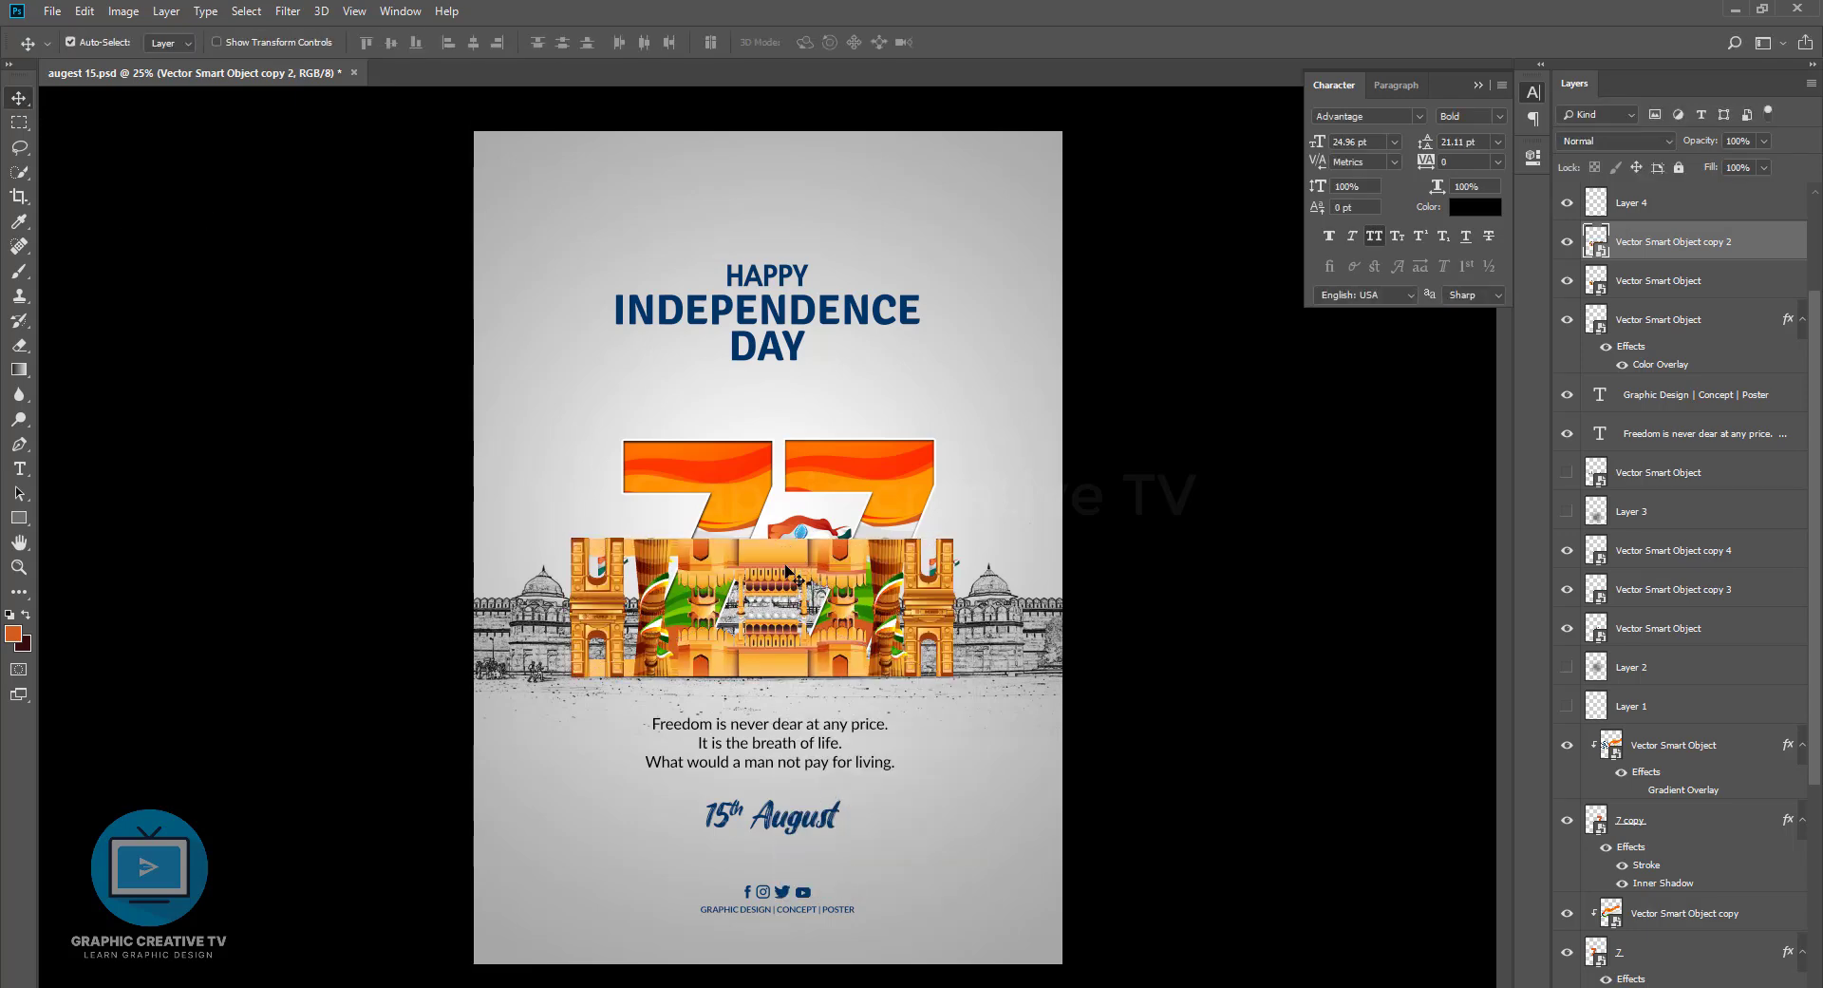
Move the flipped monuments straight down until they mirror the originals at their base, and set their opacity to 36%
key("shift+Down")
key("shift+Down")
key("shift+Down")
key("shift+Down")
key("shift+Down")
key("shift+Down")
key("shift+Down")
key("shift+Down")
key("shift+Down")
key("shift+Down")
key("shift+Down")
key("shift+Down")
key("shift+Down")
key("shift+Down")
key("shift+Down")
key("shift+Down")
key("shift+Down")
key("shift+Down")
key("shift+Down")
key("shift+Down")
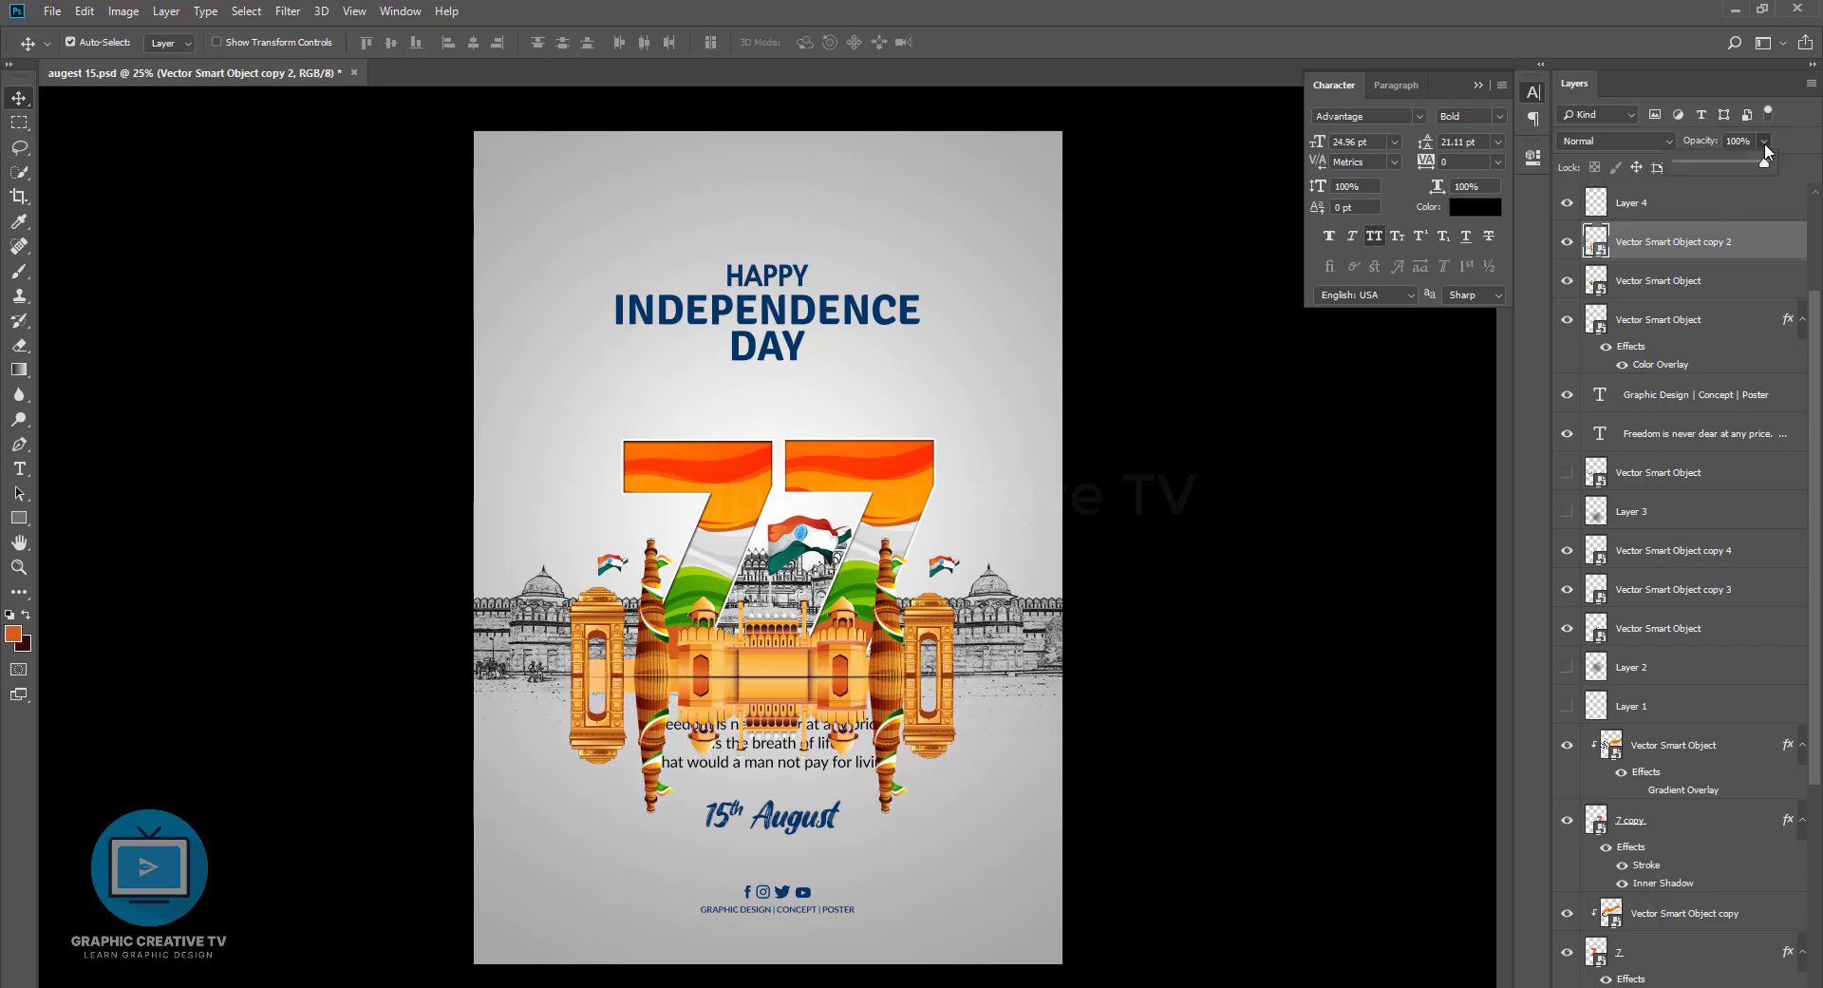
left_click_drag(1764, 154, 1708, 168)
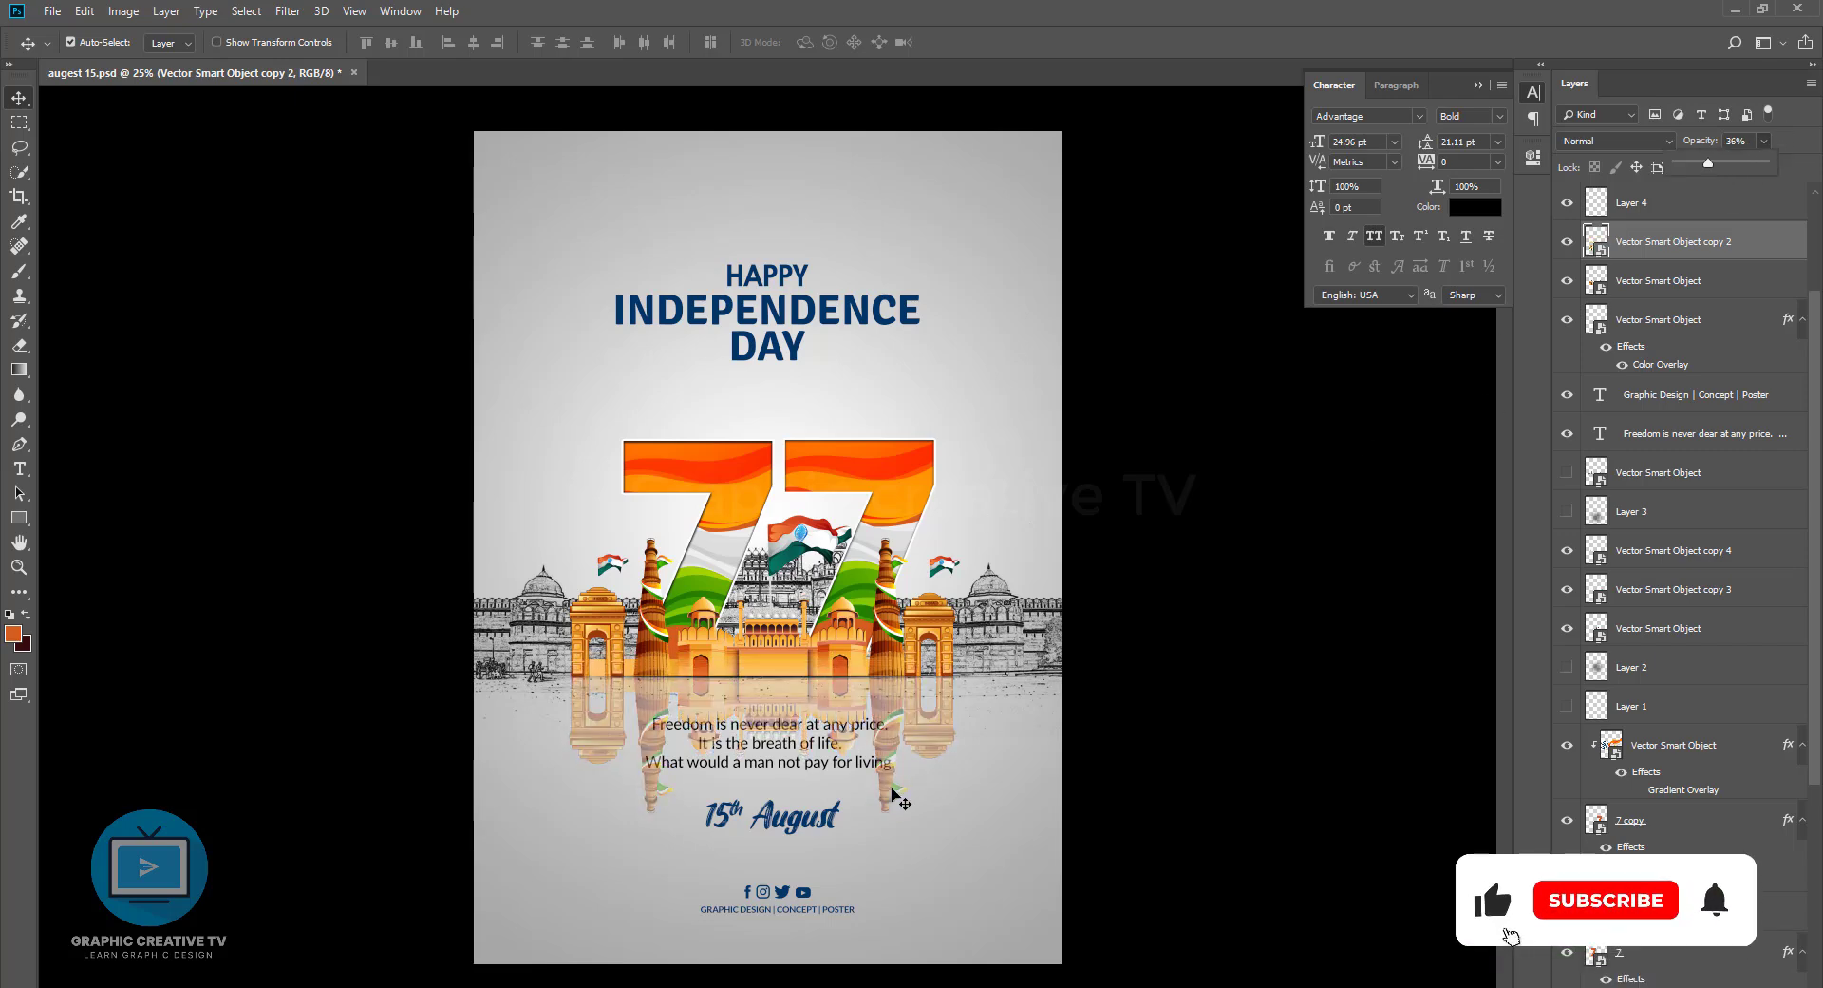
Add a layer mask to the monuments reflection and fade its lower part with a soft black brush
left_click(893, 792)
left_click(1663, 984)
left_click(19, 273)
left_click_drag(1143, 835, 506, 822)
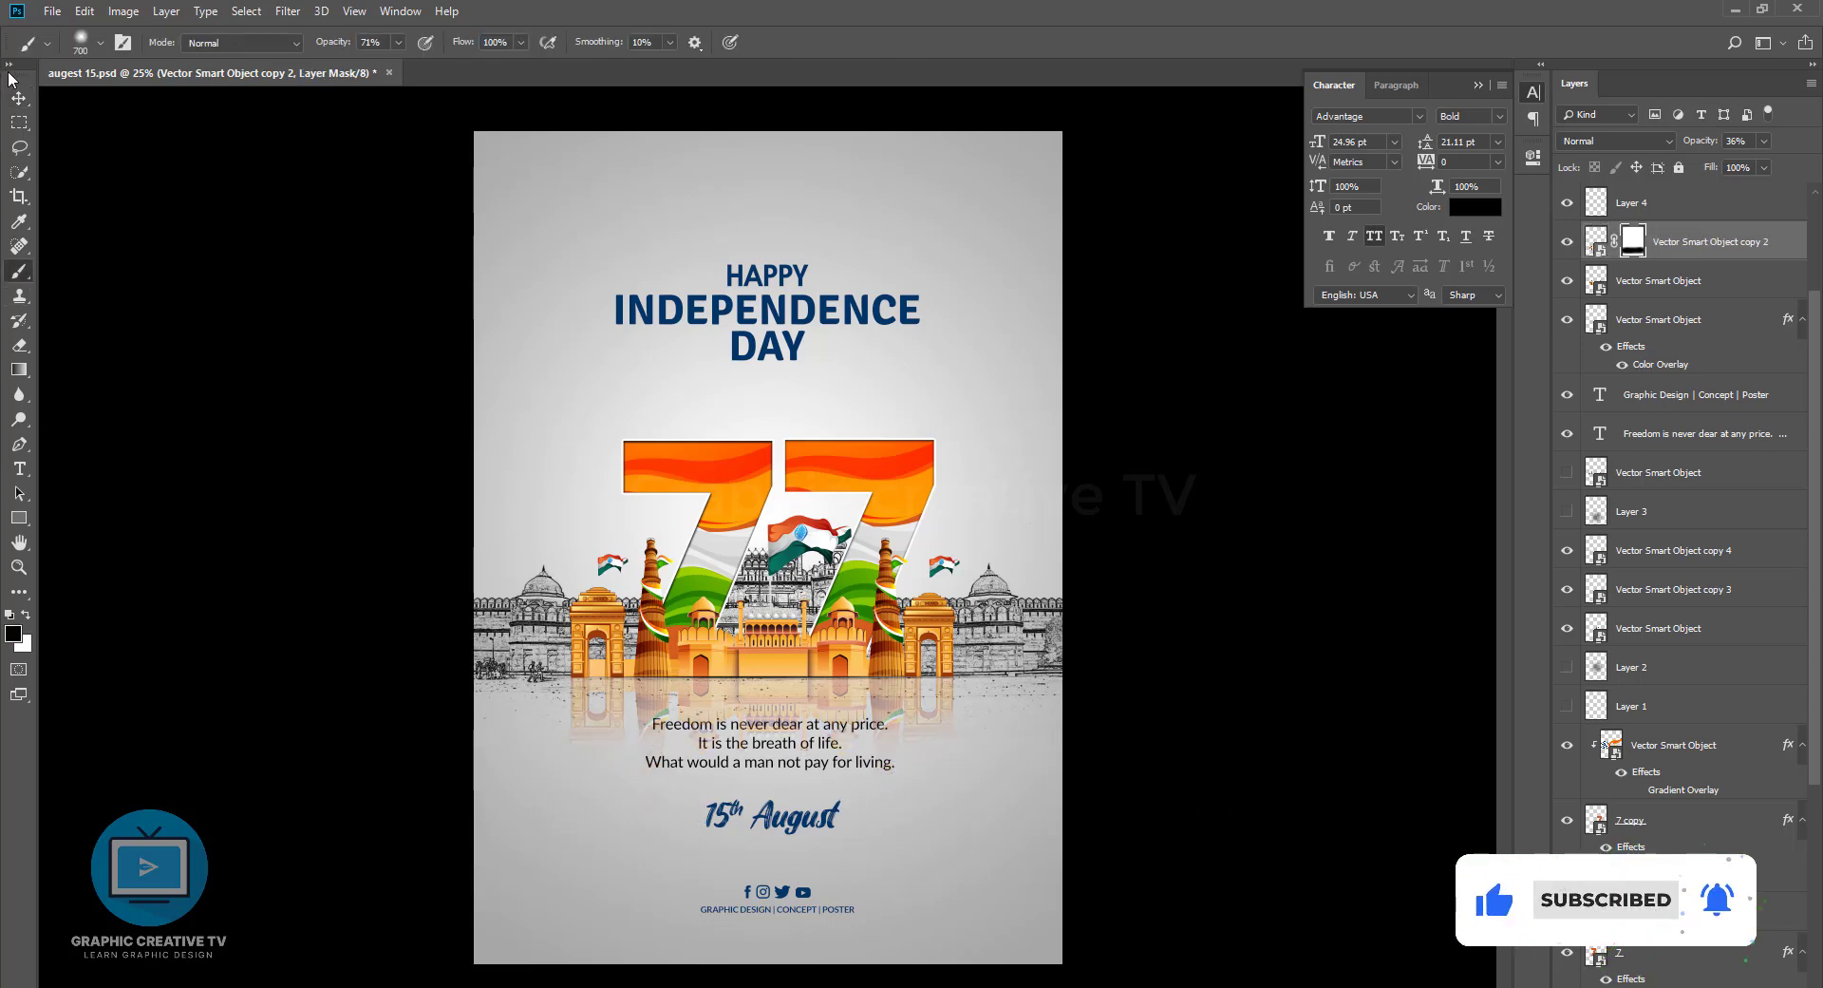
Move Happy and the Independence Day title up together, and place the quote between the title and the 77
left_click(19, 98)
mouse_move(776, 357)
left_mouse_down()
mouse_move(776, 373)
mouse_move(776, 353)
left_mouse_up()
left_click(777, 276, "shift")
left_click_drag(777, 276, 777, 236)
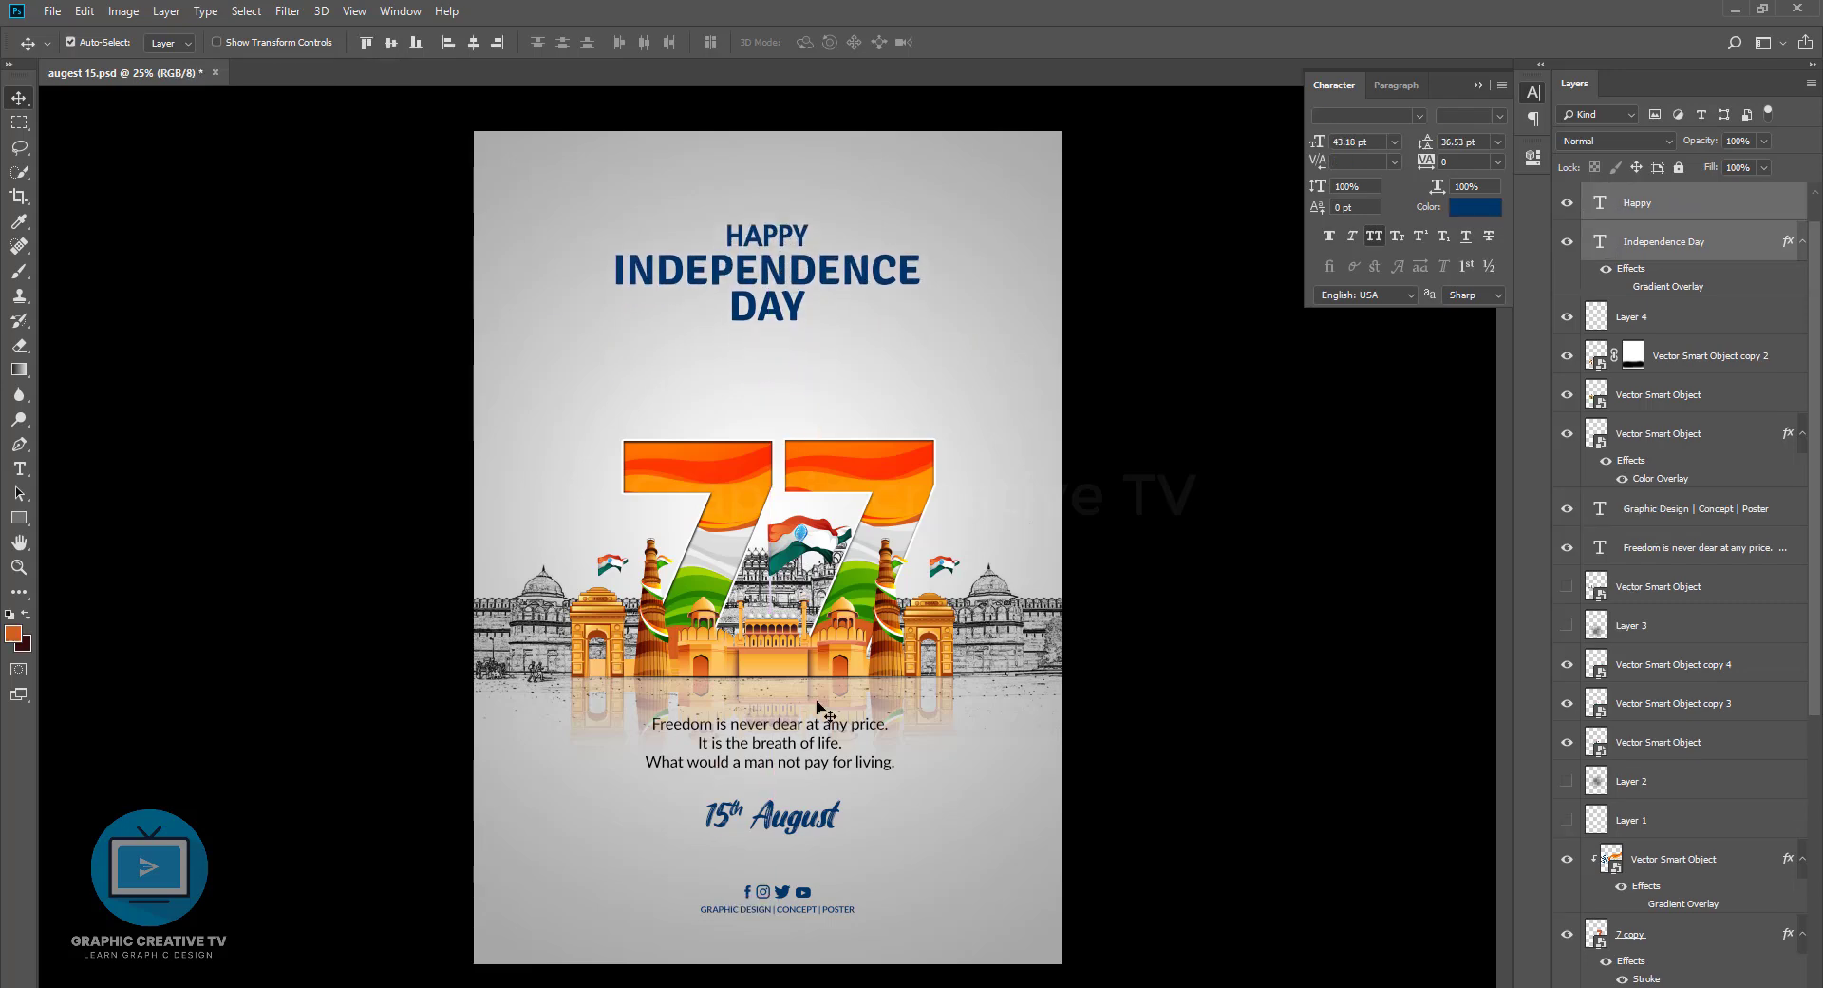
left_click_drag(825, 744, 829, 371)
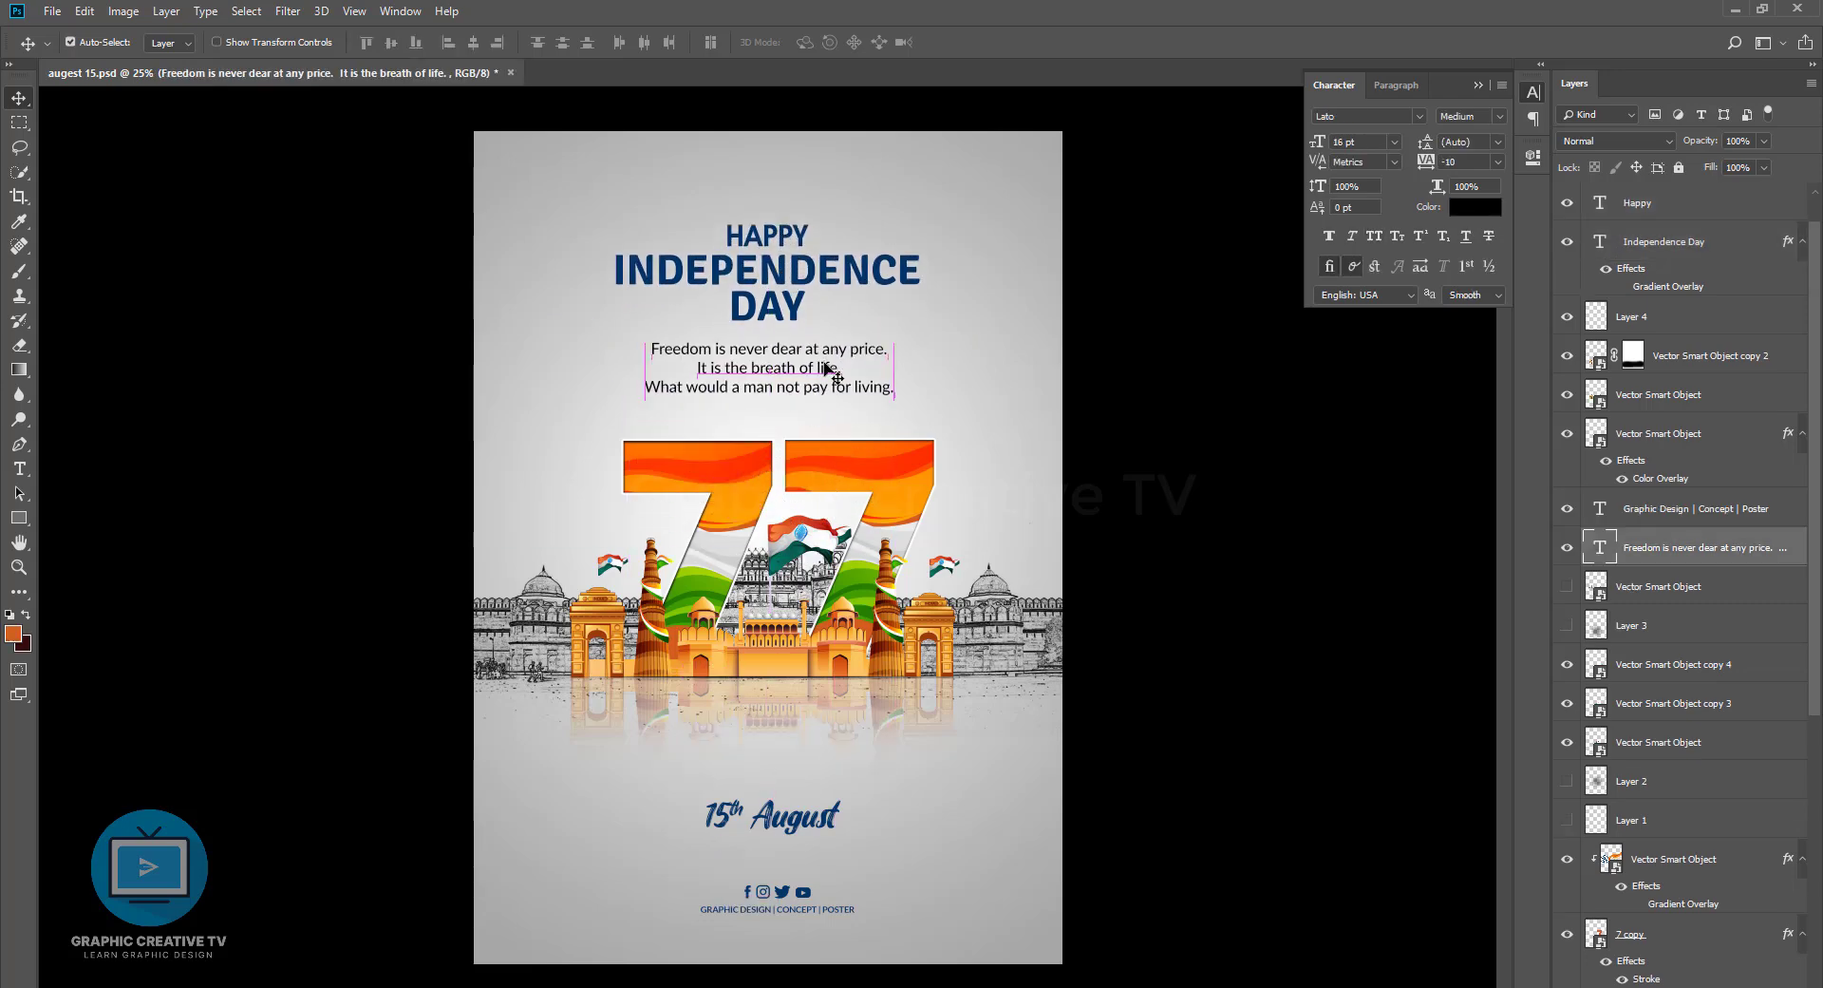
Bring Day back onto the same line as Independence, separated by a space
left_click(784, 317)
key("t")
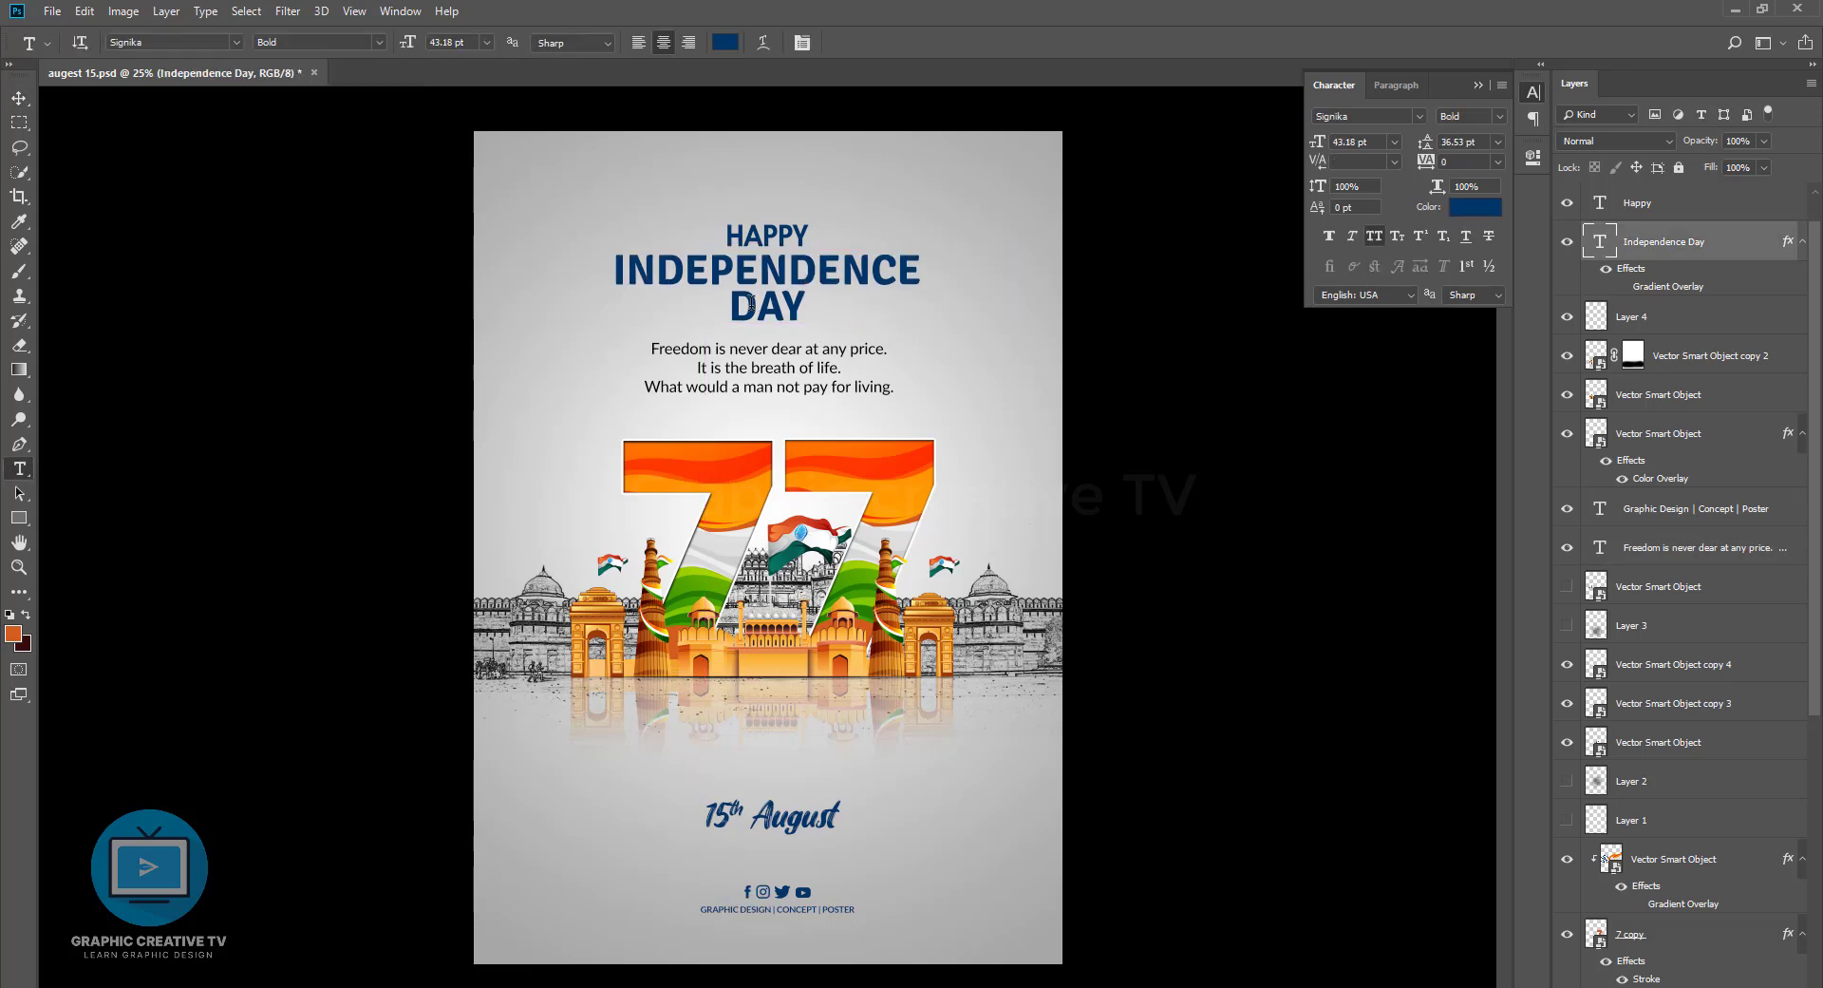
key("BackSpace")
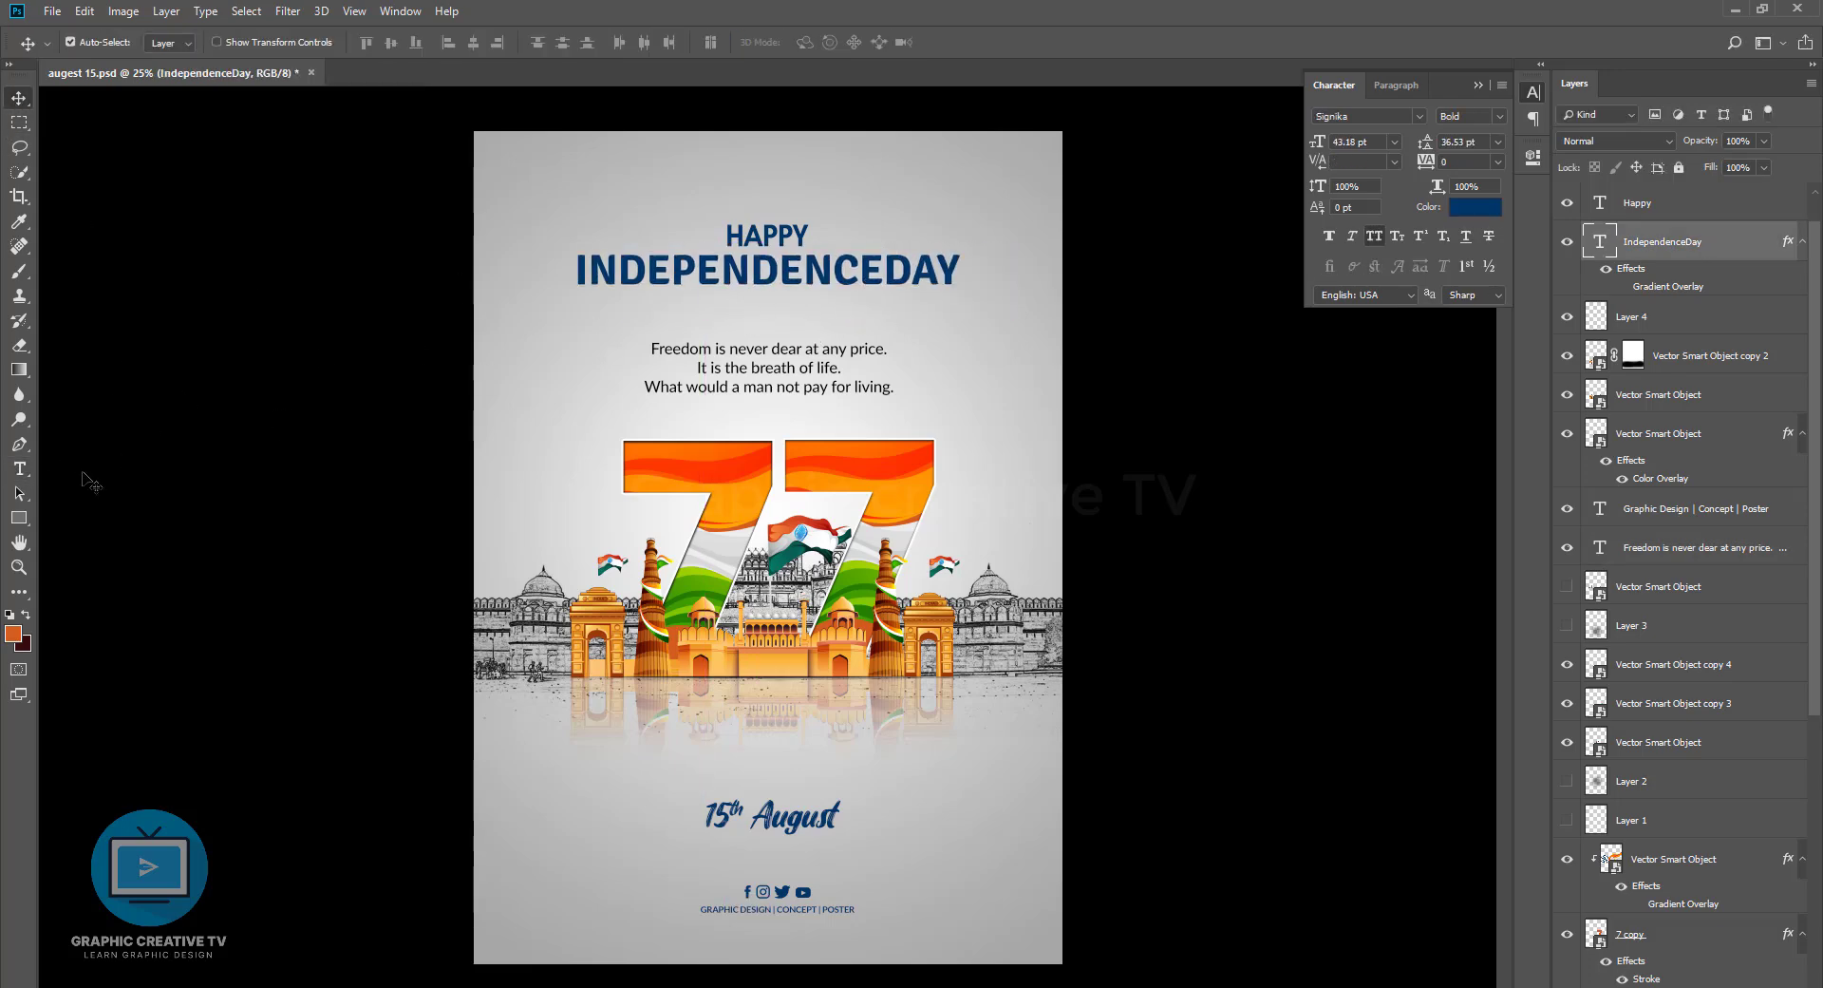
left_click(19, 98)
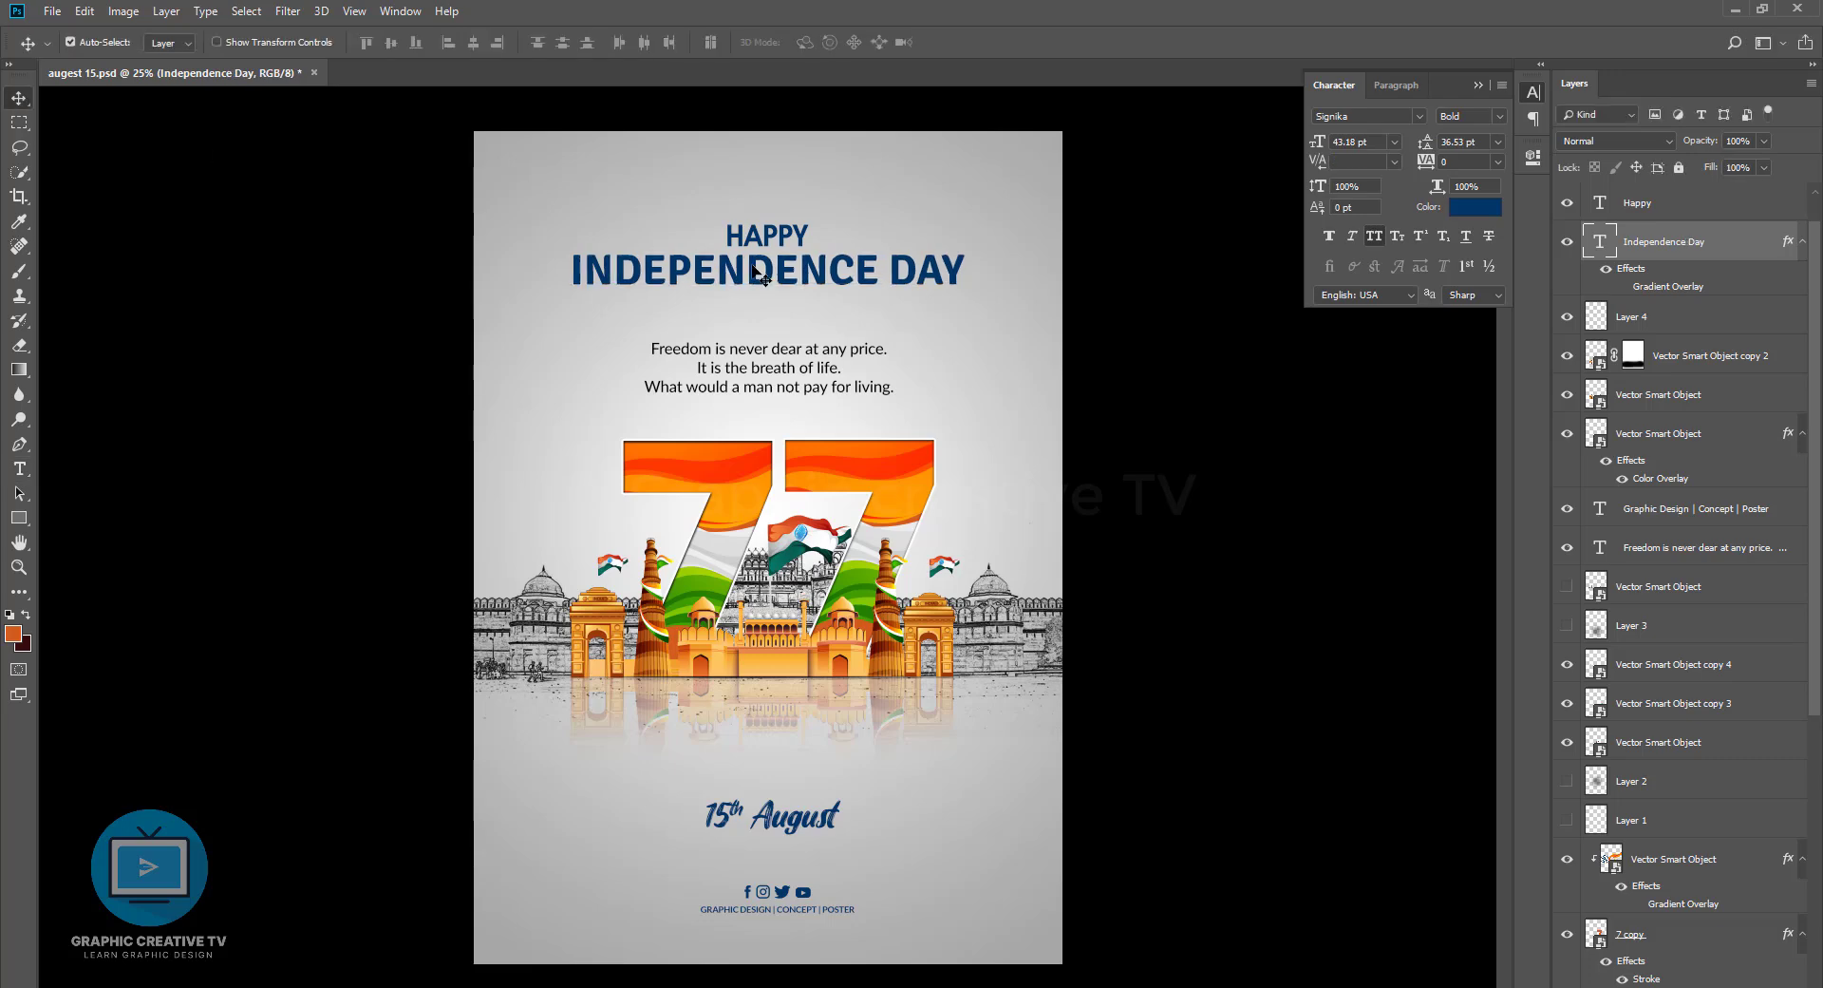
Scale Happy and the title down together to a title size of about 39 pt, and move the quote up closer beneath
left_click(760, 245, "shift")
key("ctrl+t")
left_click_drag(961, 287, 797, 289)
key("Return")
left_click_drag(810, 374, 810, 349)
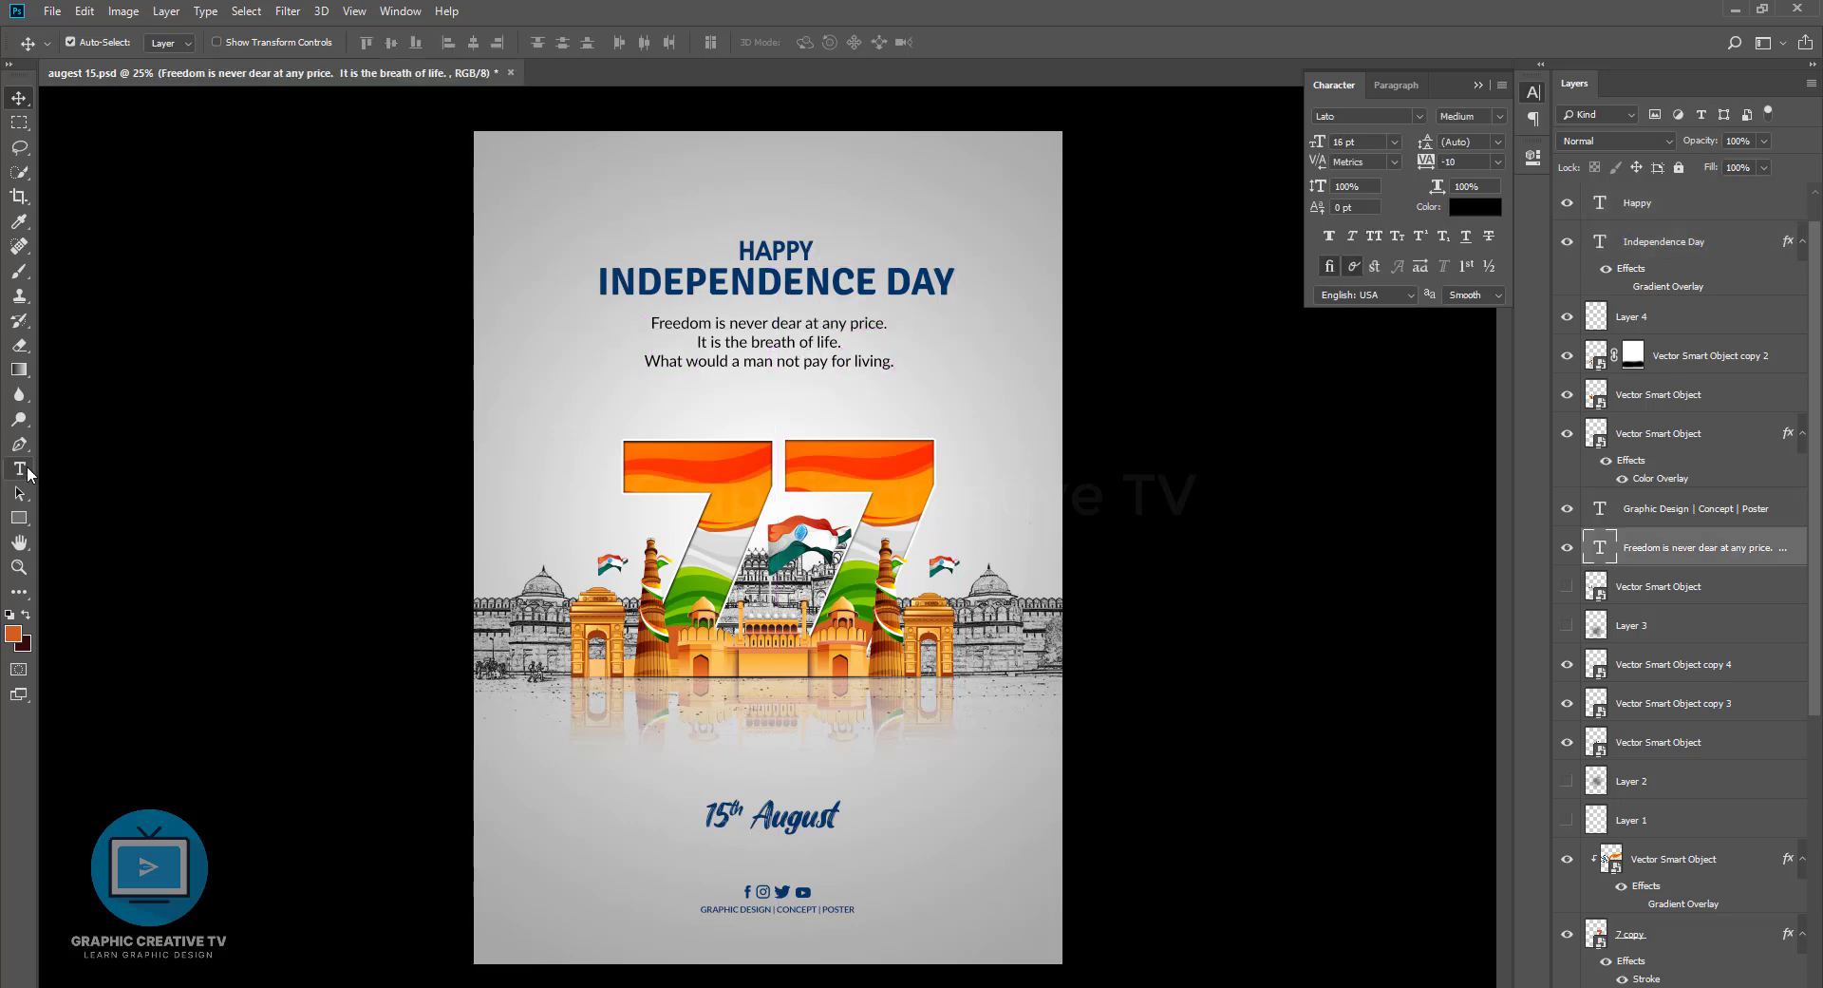
Join the quote's first two lines into one so it runs over two lines, and reposition it beneath the title
left_click(21, 469)
left_click(699, 342)
key("BackSpace")
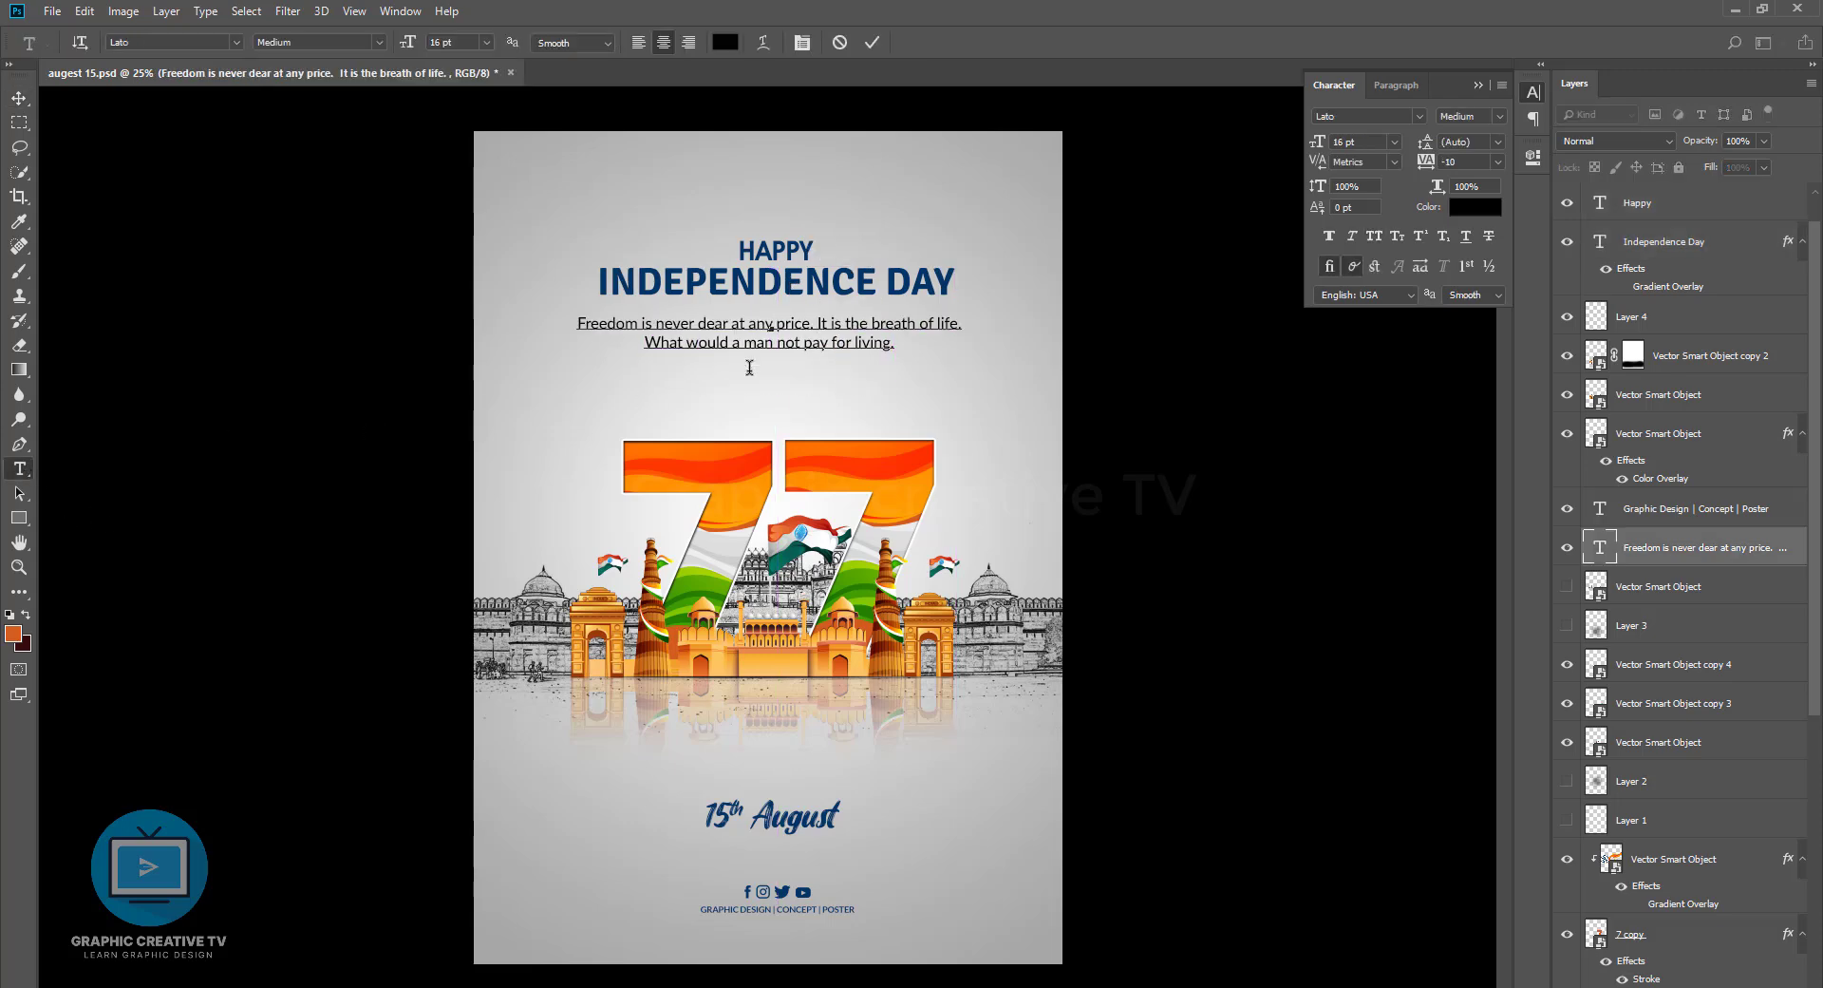
left_click(19, 99)
left_click_drag(802, 350, 810, 356)
Enlarge the title to about 43.31 pt so it matches the quote's width, and nudge the quote down slightly
left_click(824, 292, "ctrl")
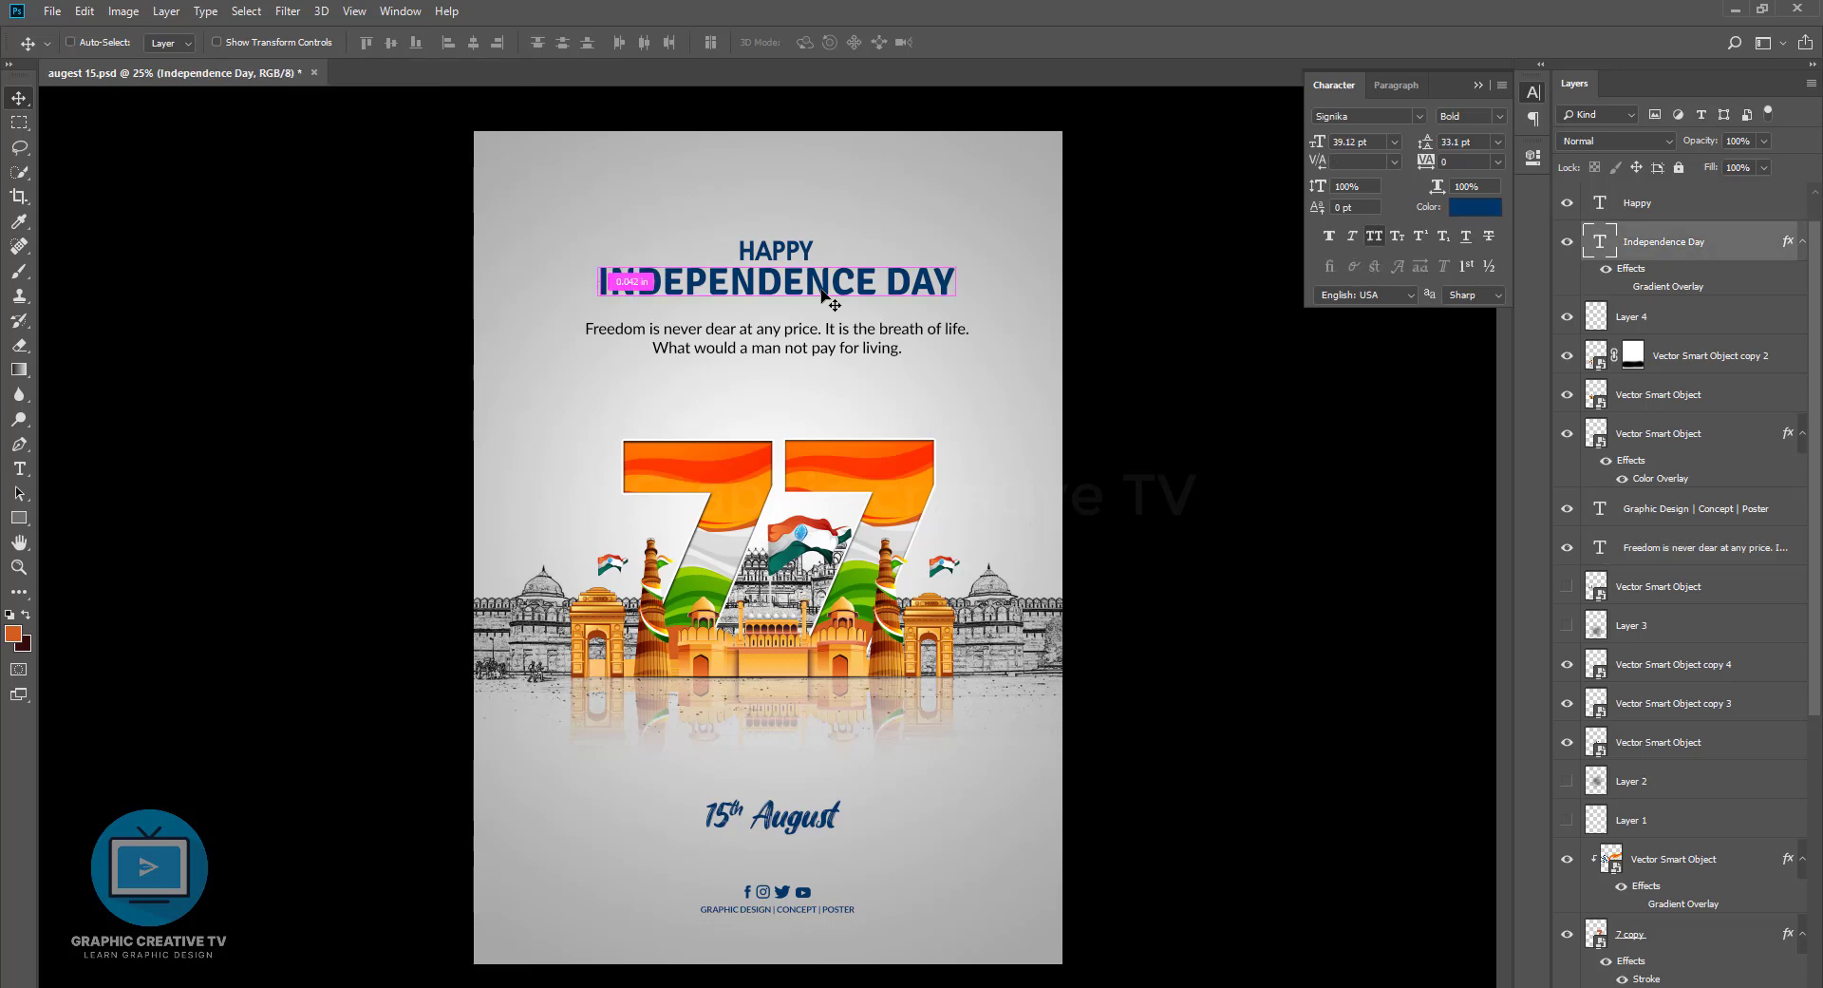
key("ctrl+t")
left_click_drag(956, 268, 974, 264)
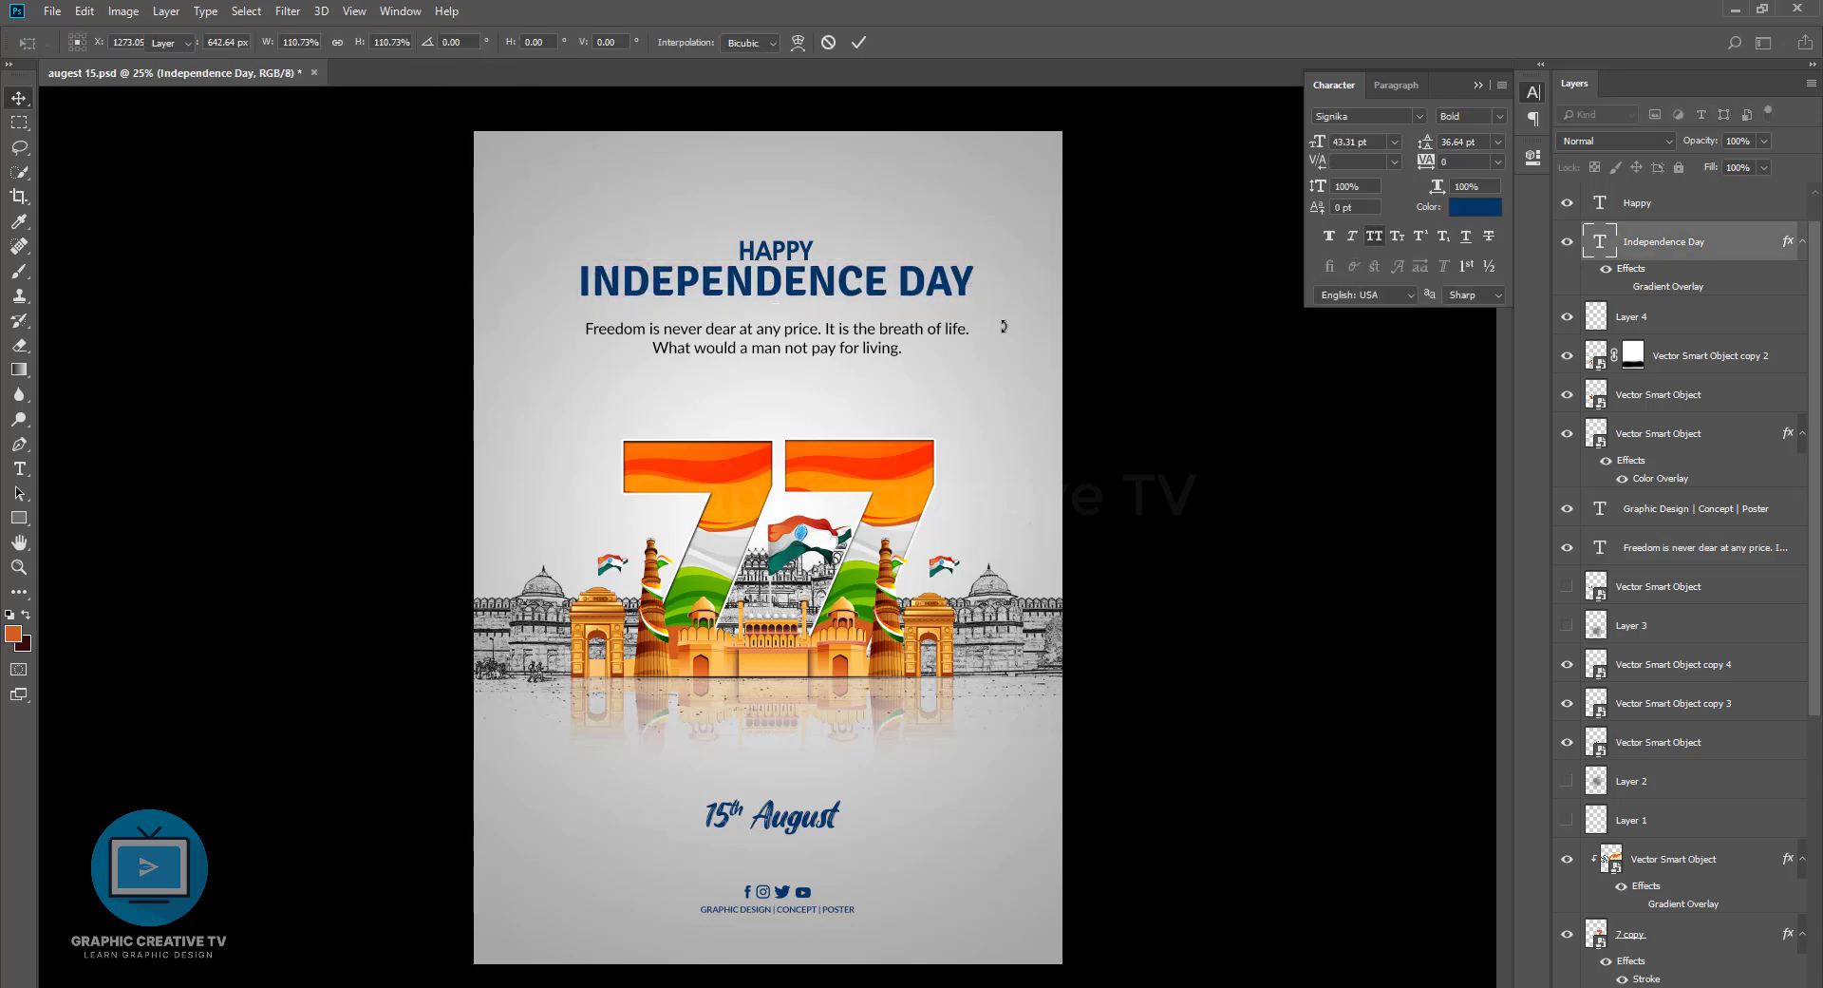
key("Return")
left_click(857, 357)
left_click_drag(858, 357, 858, 365)
Paint black along the bottom of the reflection's layer mask to fade the mirrored monuments further
left_click(867, 710)
left_click(18, 273)
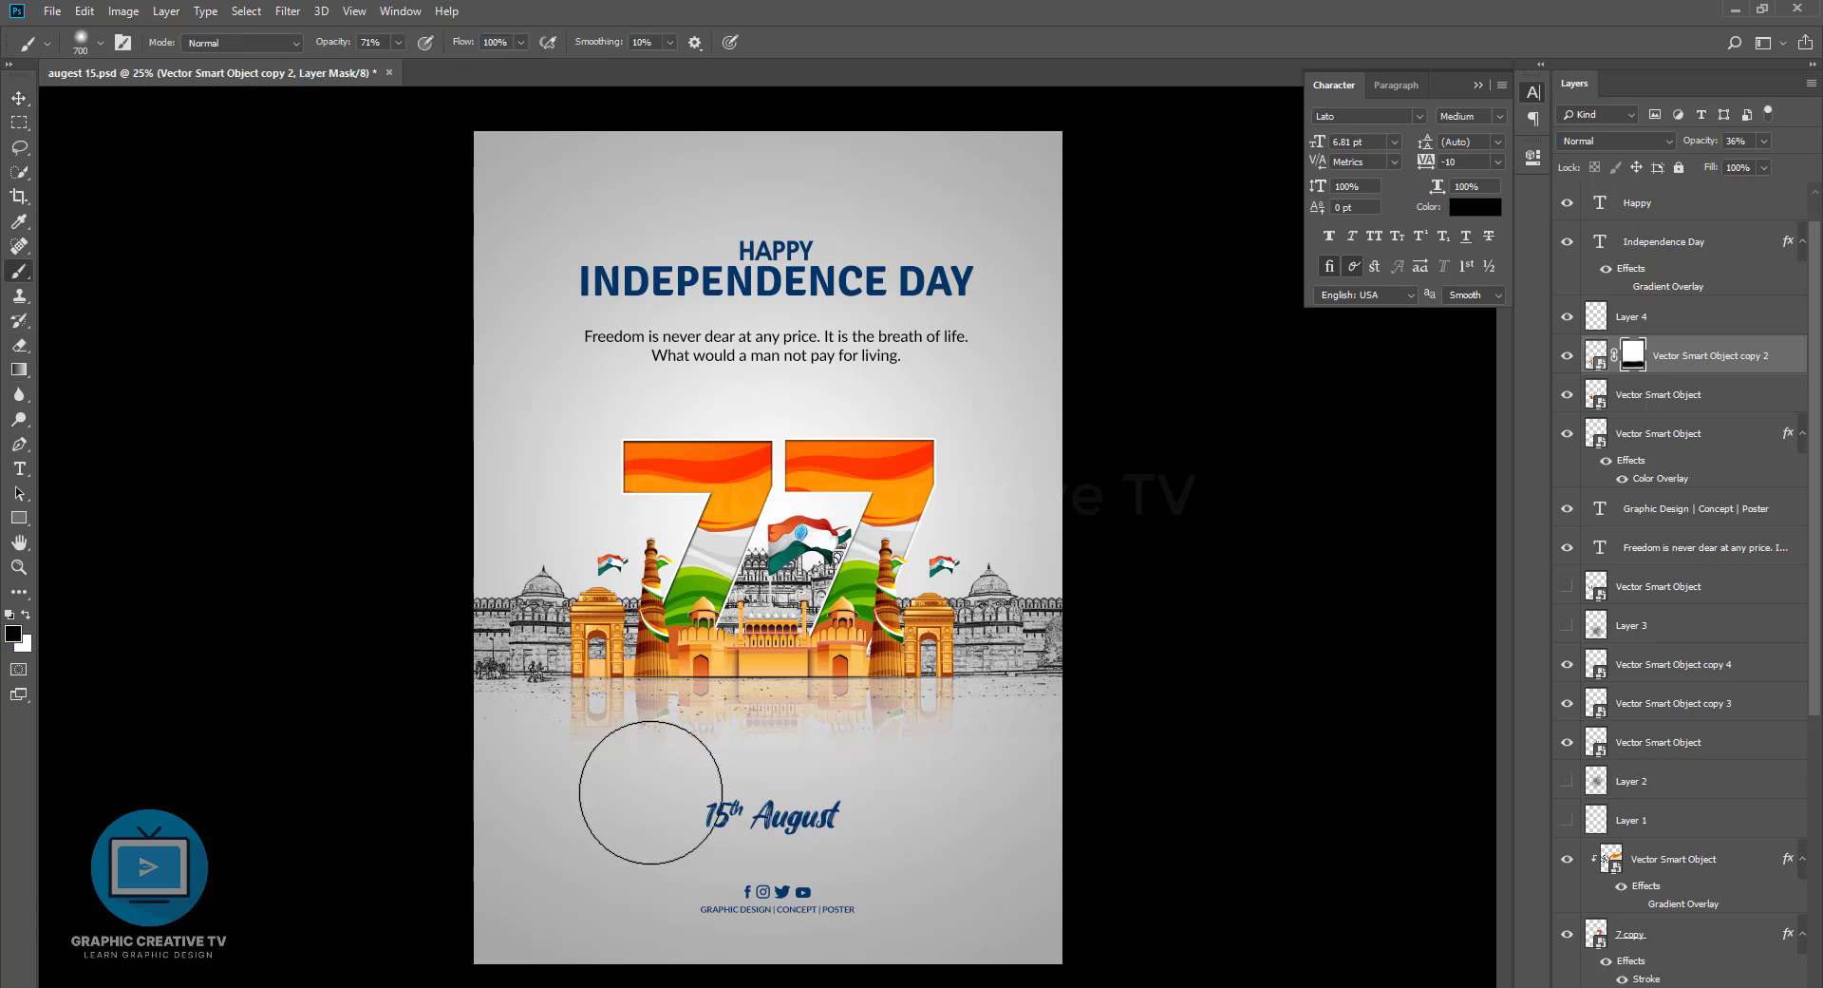
left_click_drag(1003, 816, 527, 815)
left_click(19, 98)
Change the outer colour stop of Layer 0's gradient overlay to a darker grey and apply the layer style
left_click(961, 497)
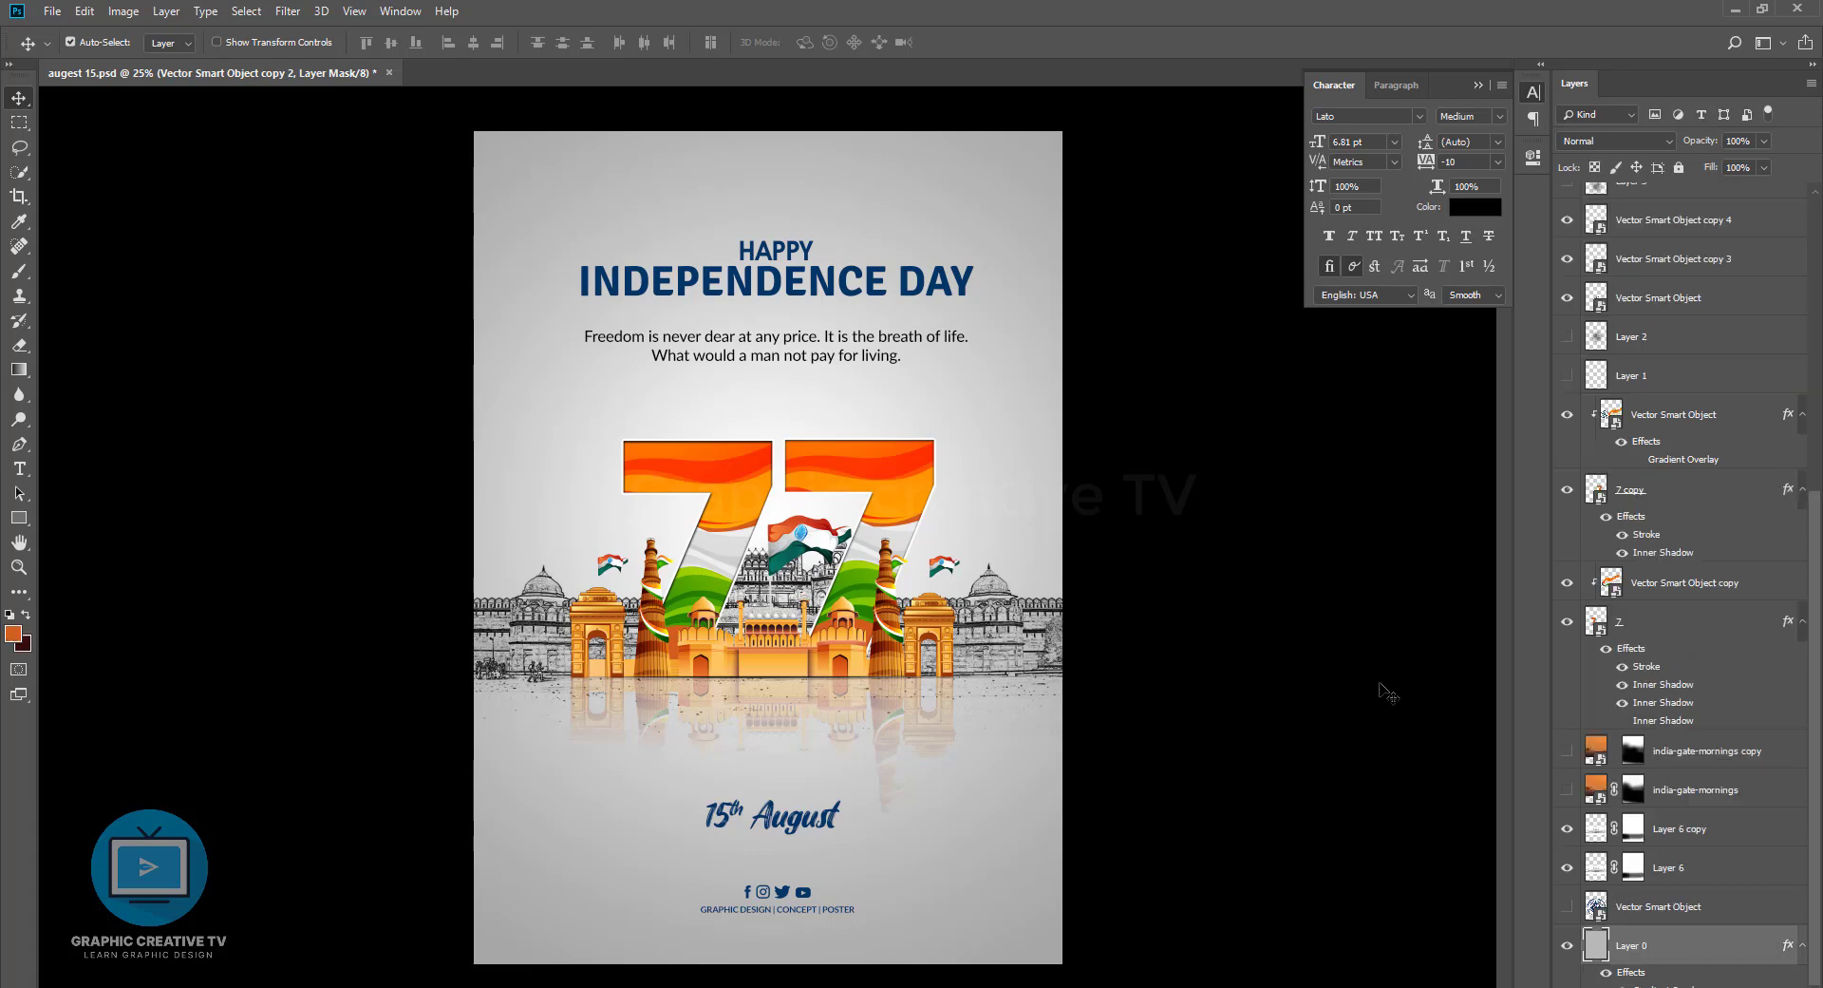
double_click(1653, 985)
left_click(1448, 276)
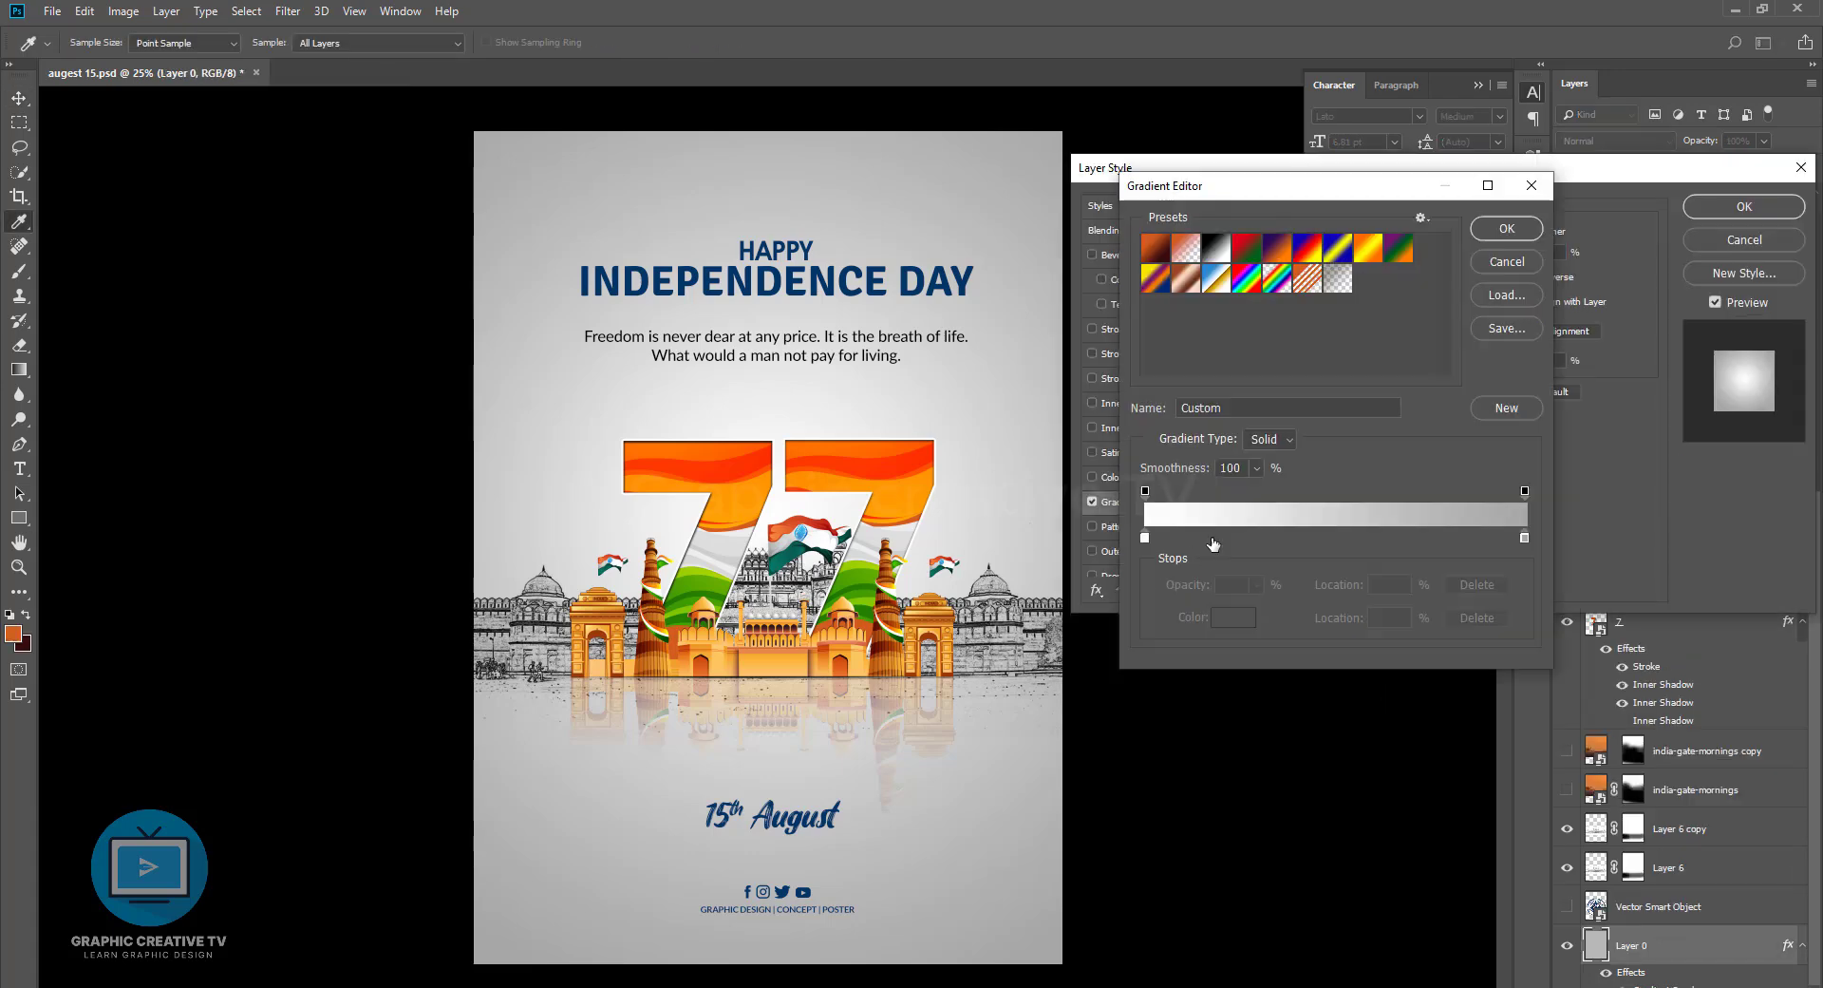
mouse_move(1344, 530)
left_mouse_down()
mouse_move(1377, 530)
mouse_move(1319, 589)
left_mouse_up()
double_click(1524, 538)
left_click(1750, 464)
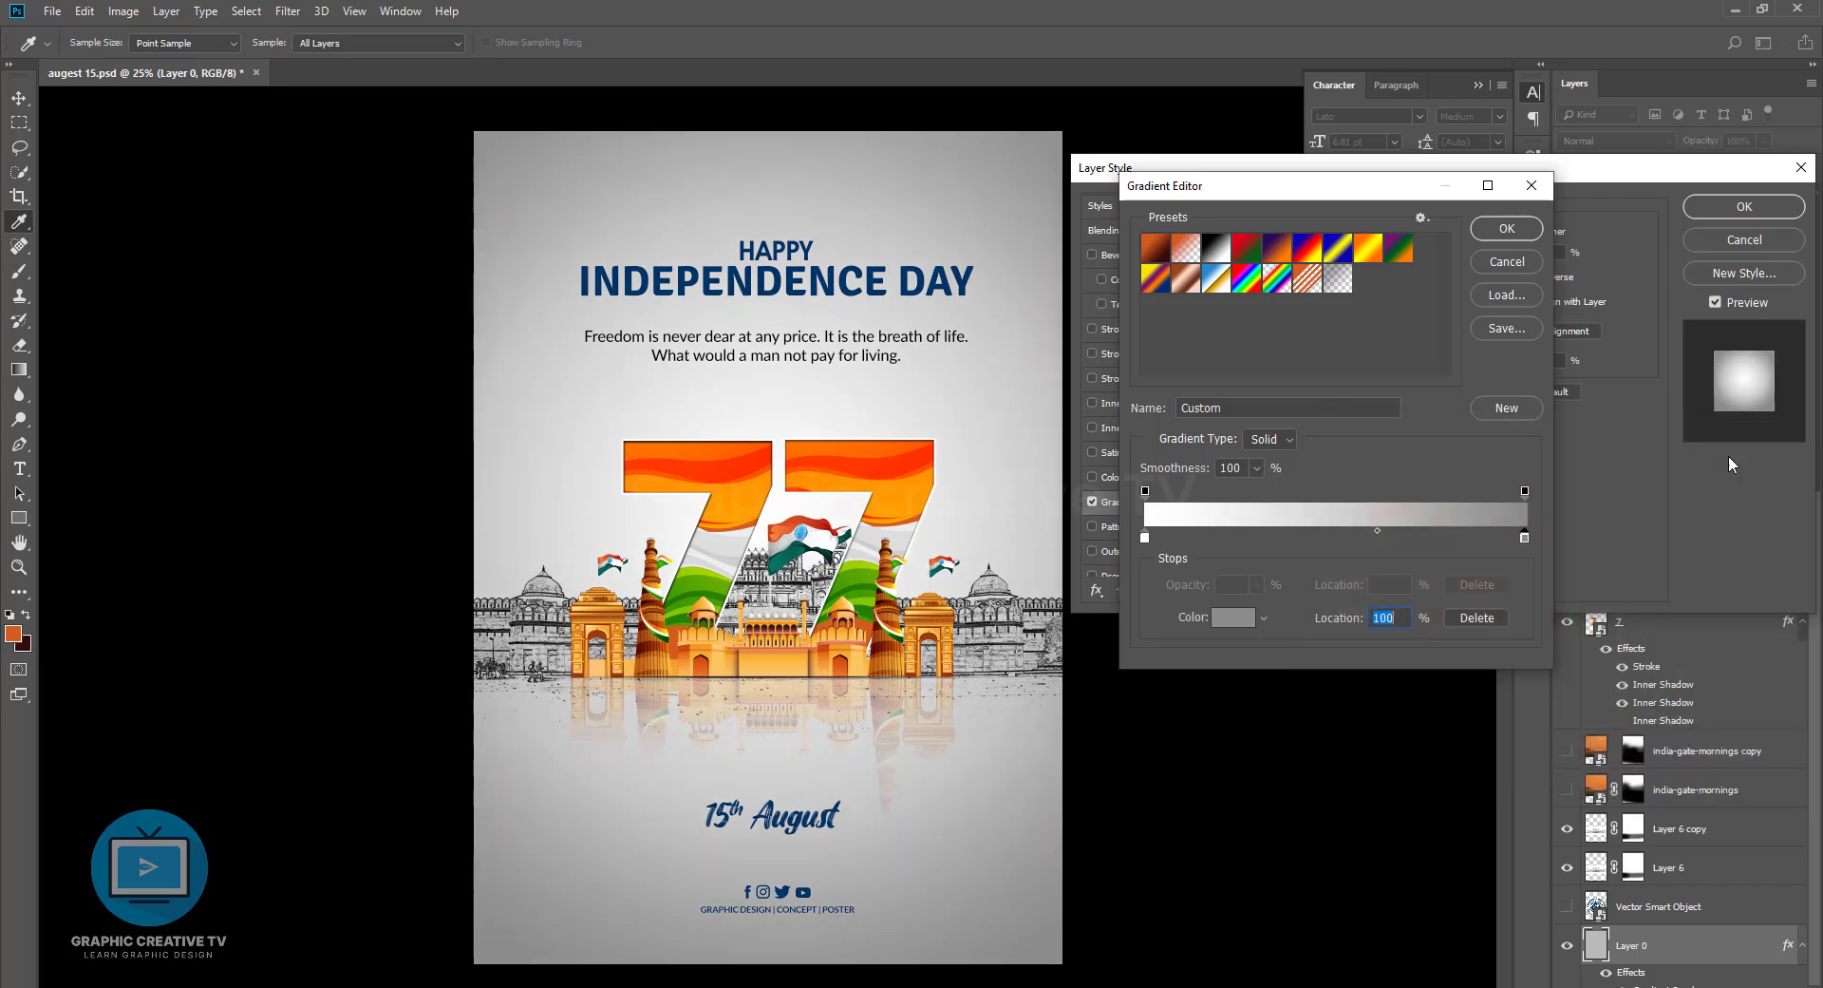
left_click(1507, 228)
left_click(1745, 206)
Lower the duplicated fort sketch, Layer 6 copy, to 0% opacity and clear the selection
left_click(1690, 828)
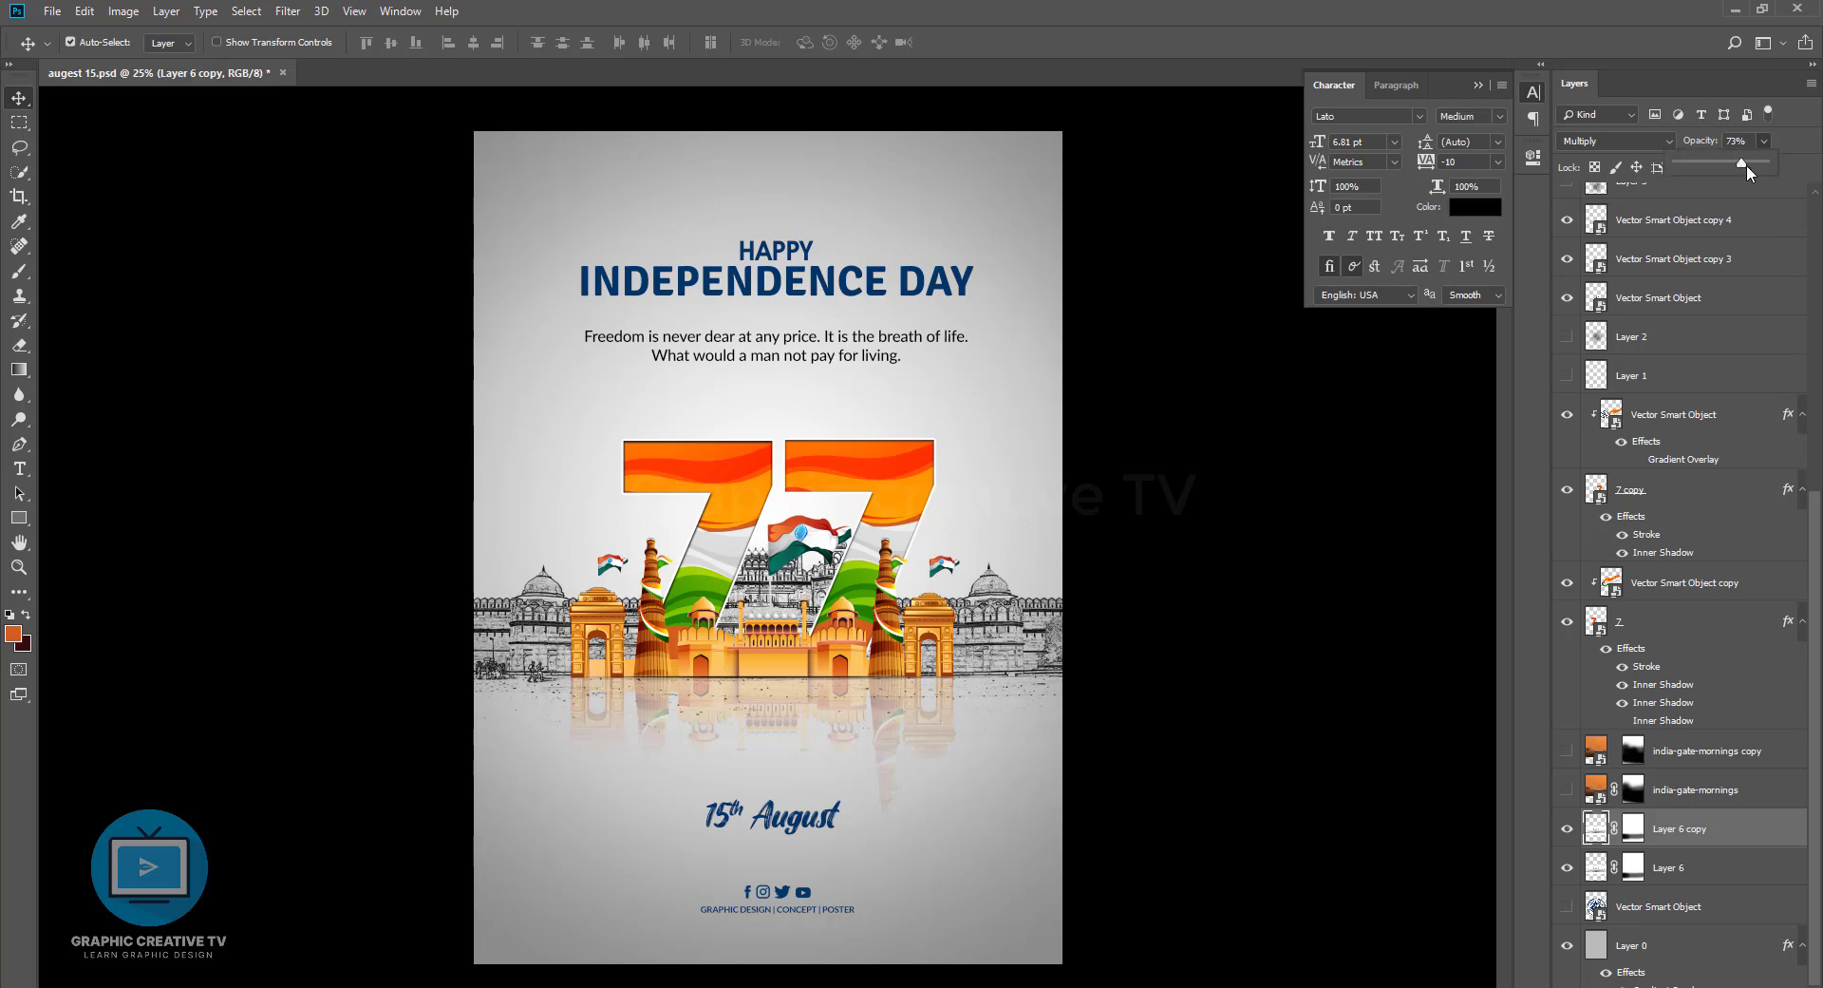
left_click_drag(1747, 166, 1730, 167)
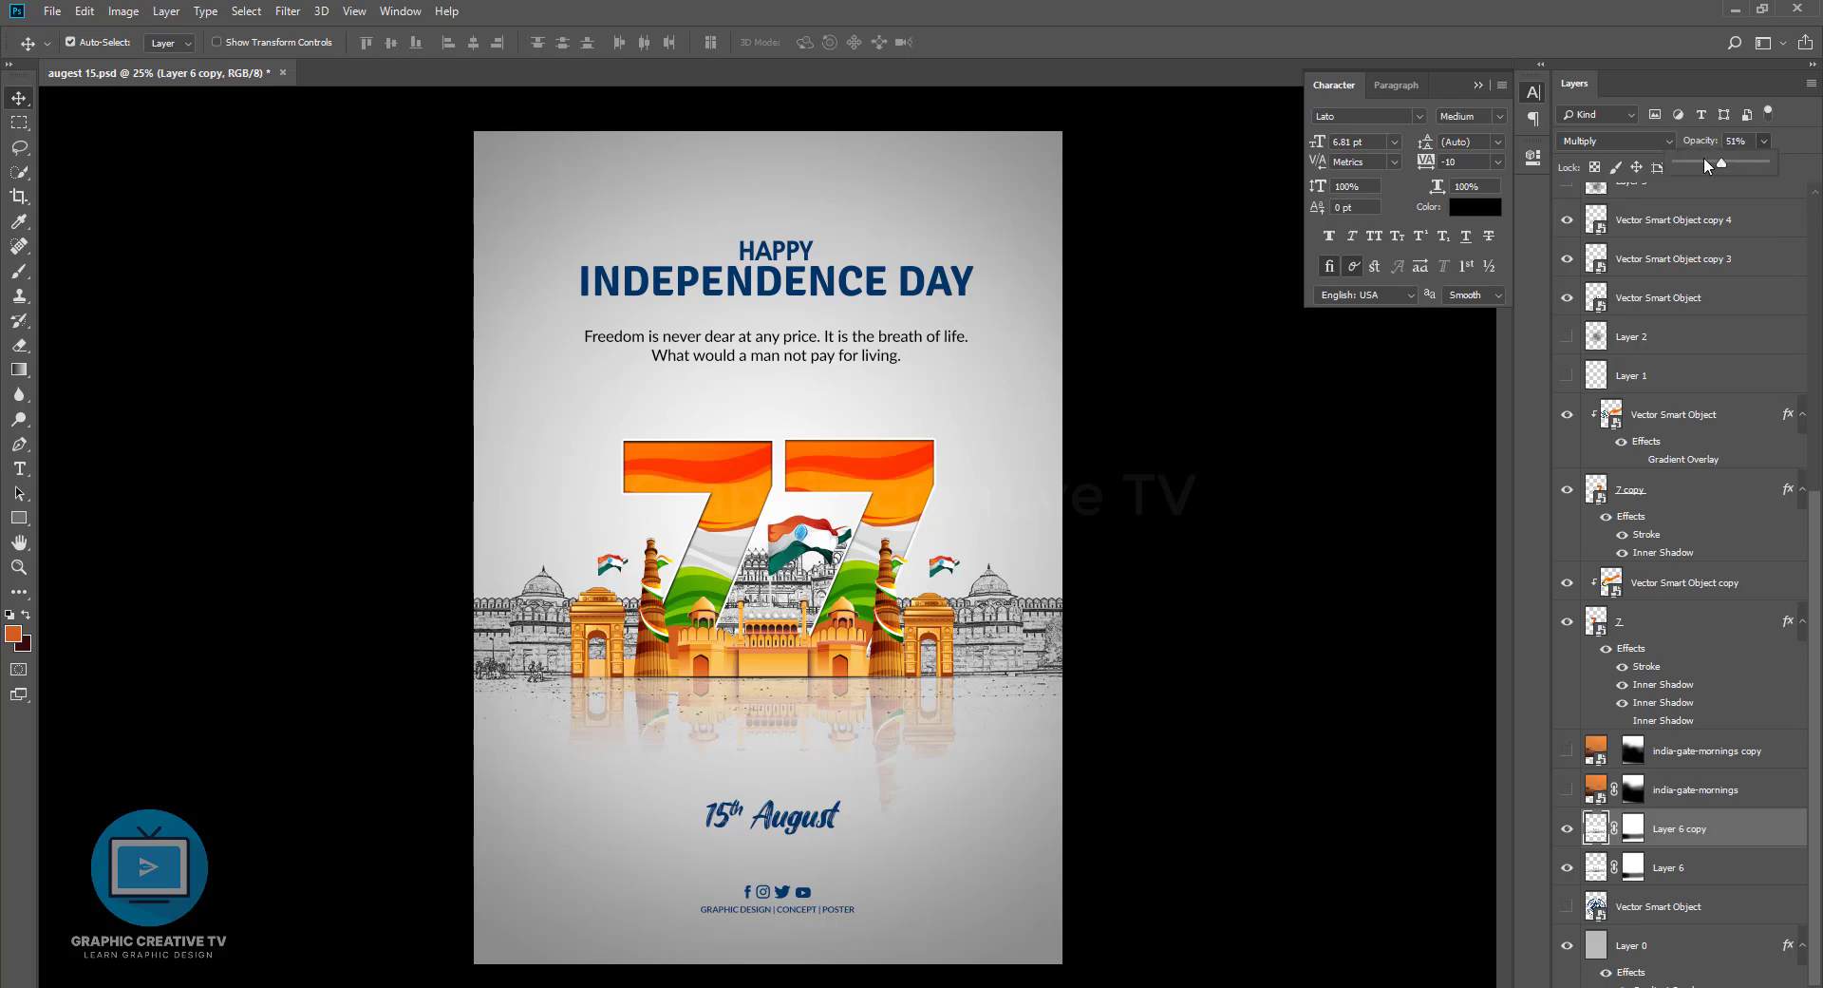
left_click_drag(1700, 169, 1659, 163)
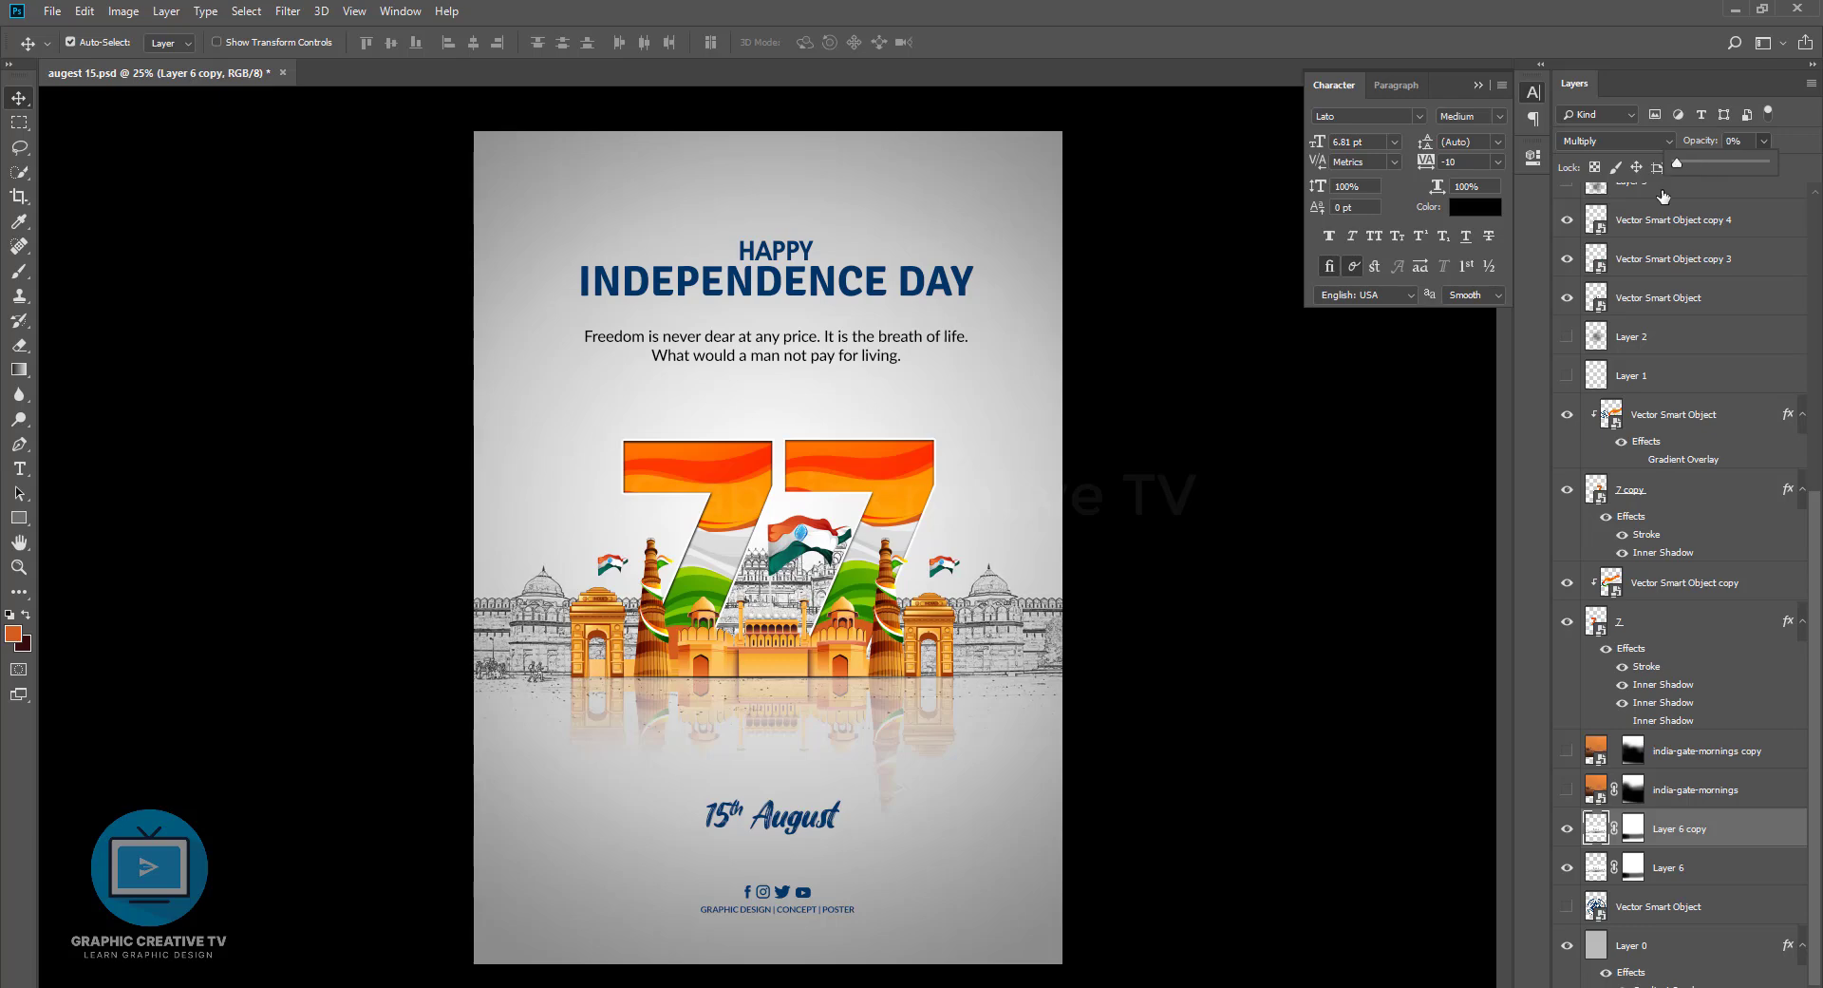
left_click(1271, 718)
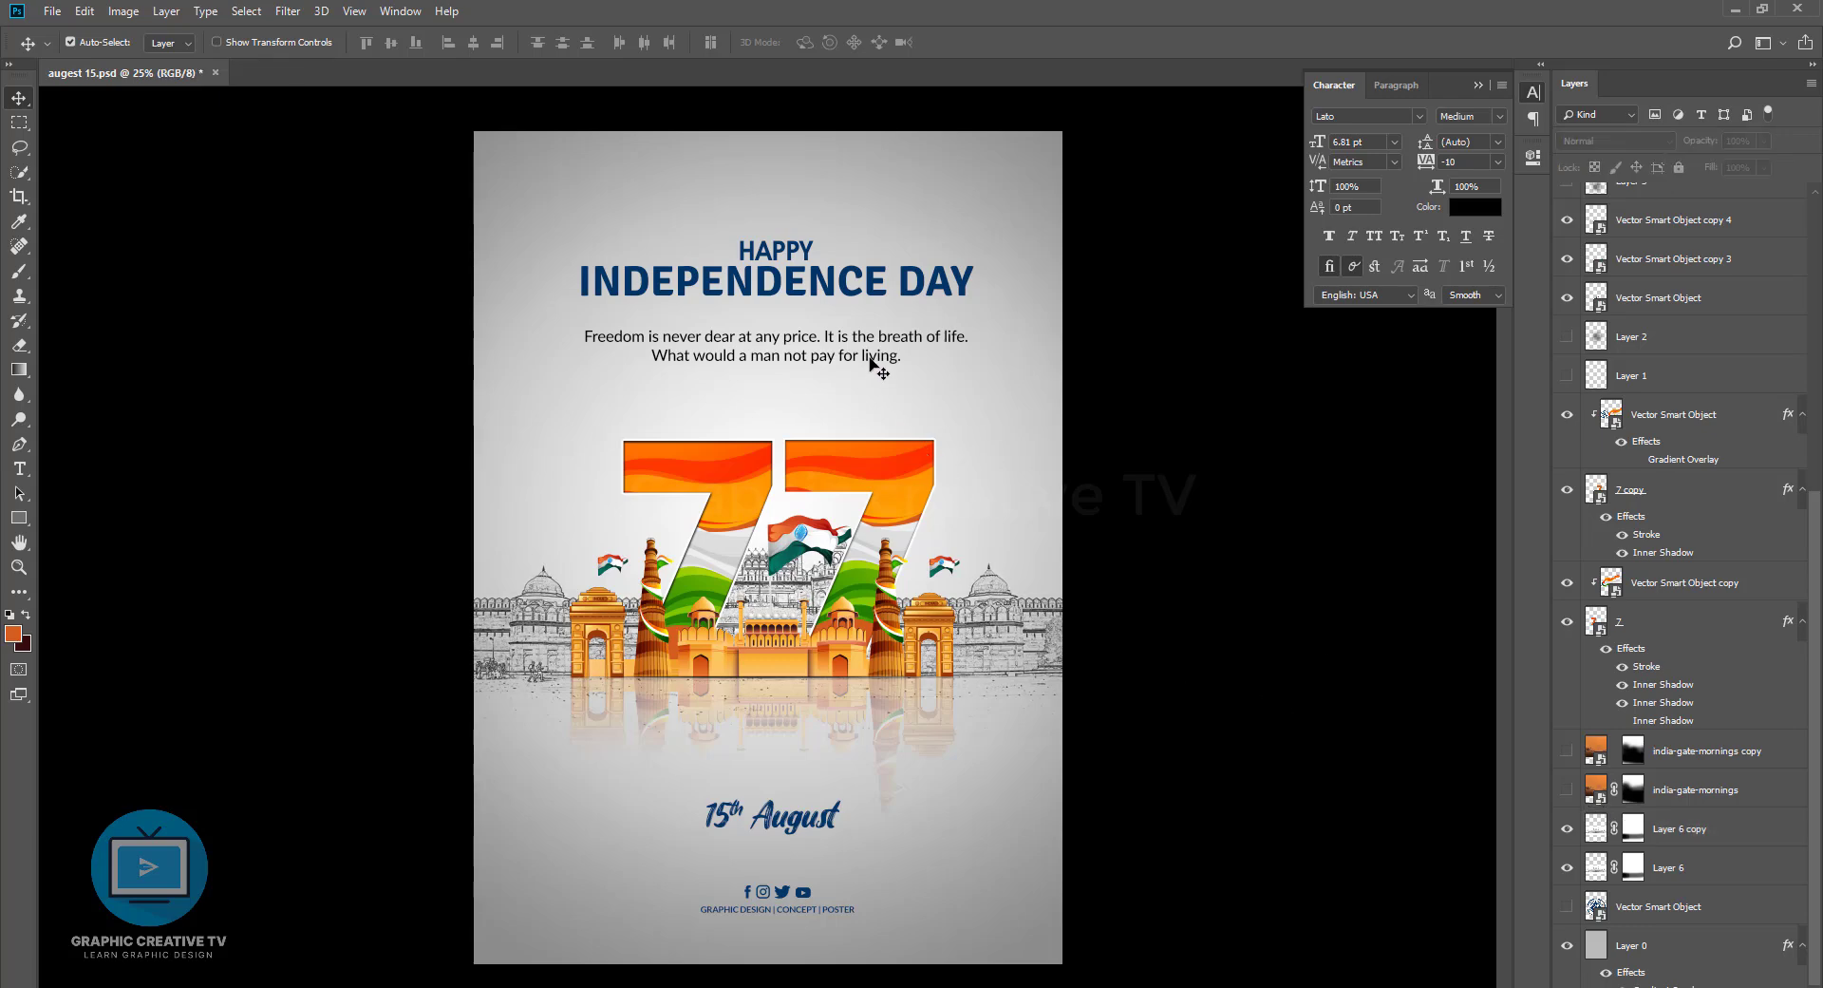
Break the title onto two lines, INDEPENDENCE above DAY, and lower the quote to leave a gap beneath it
mouse_move(826, 360)
left_mouse_down()
mouse_move(826, 777)
mouse_move(826, 377)
left_mouse_up()
key("t")
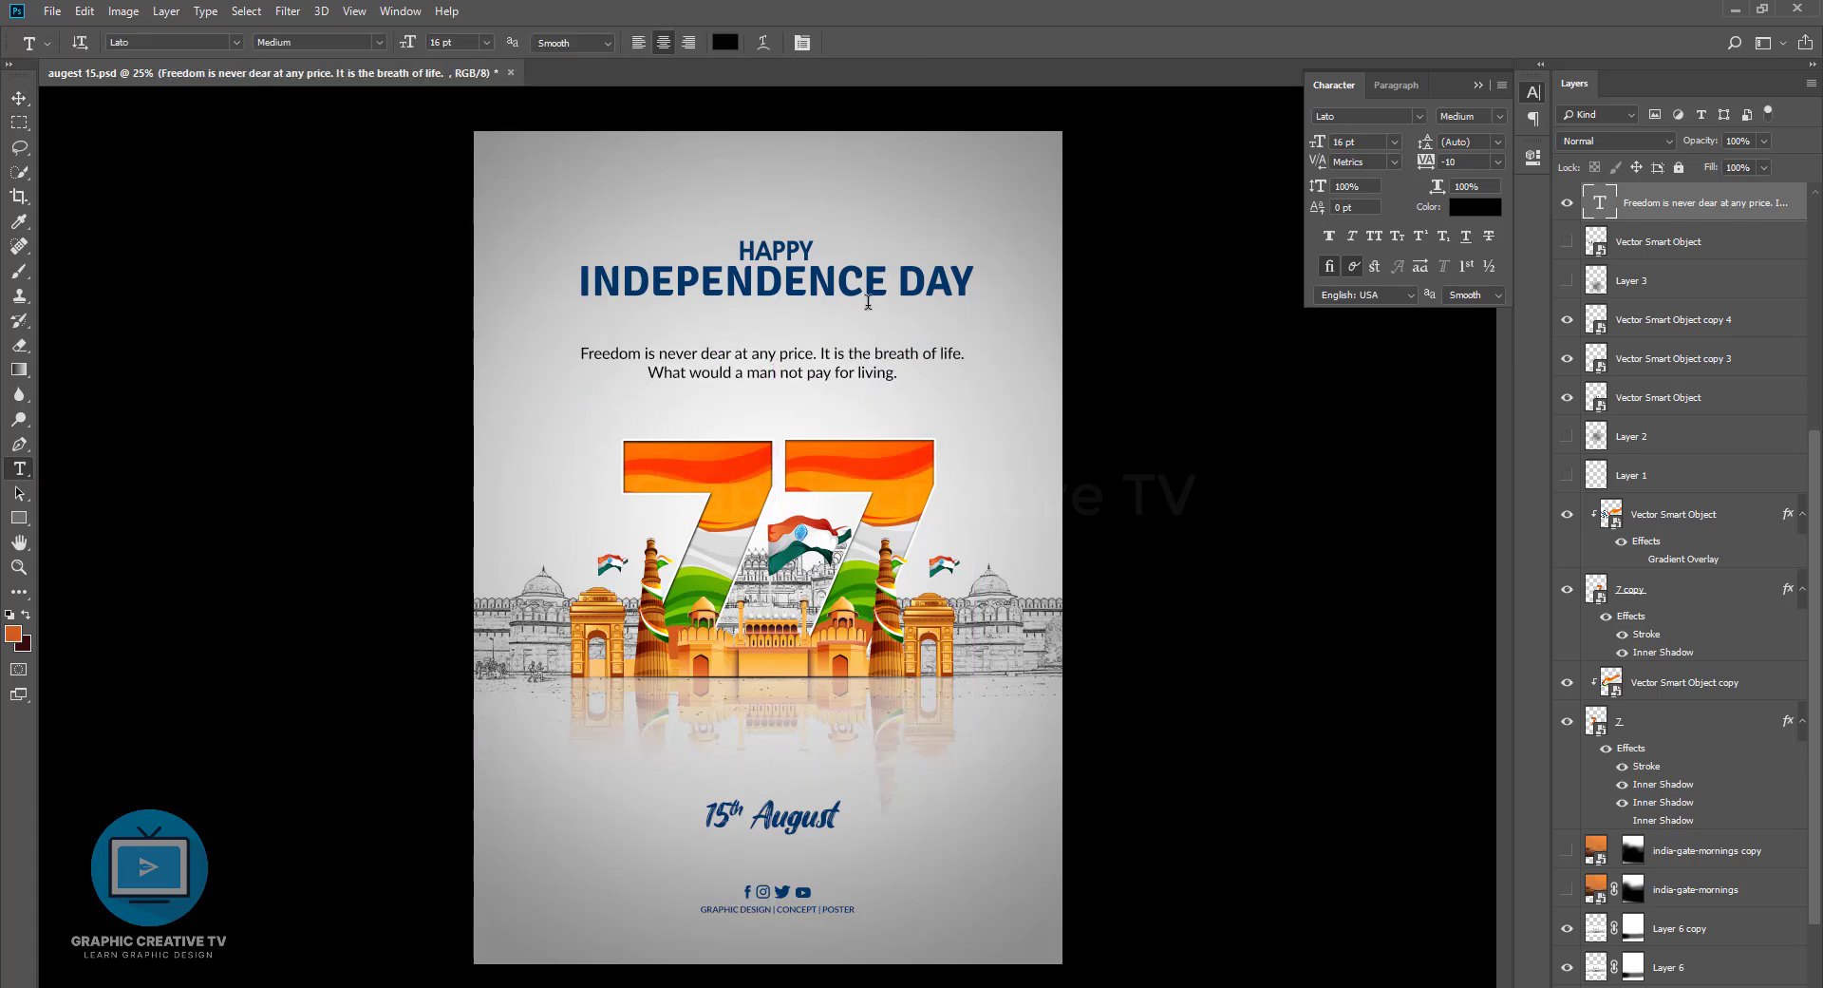
left_click(869, 300)
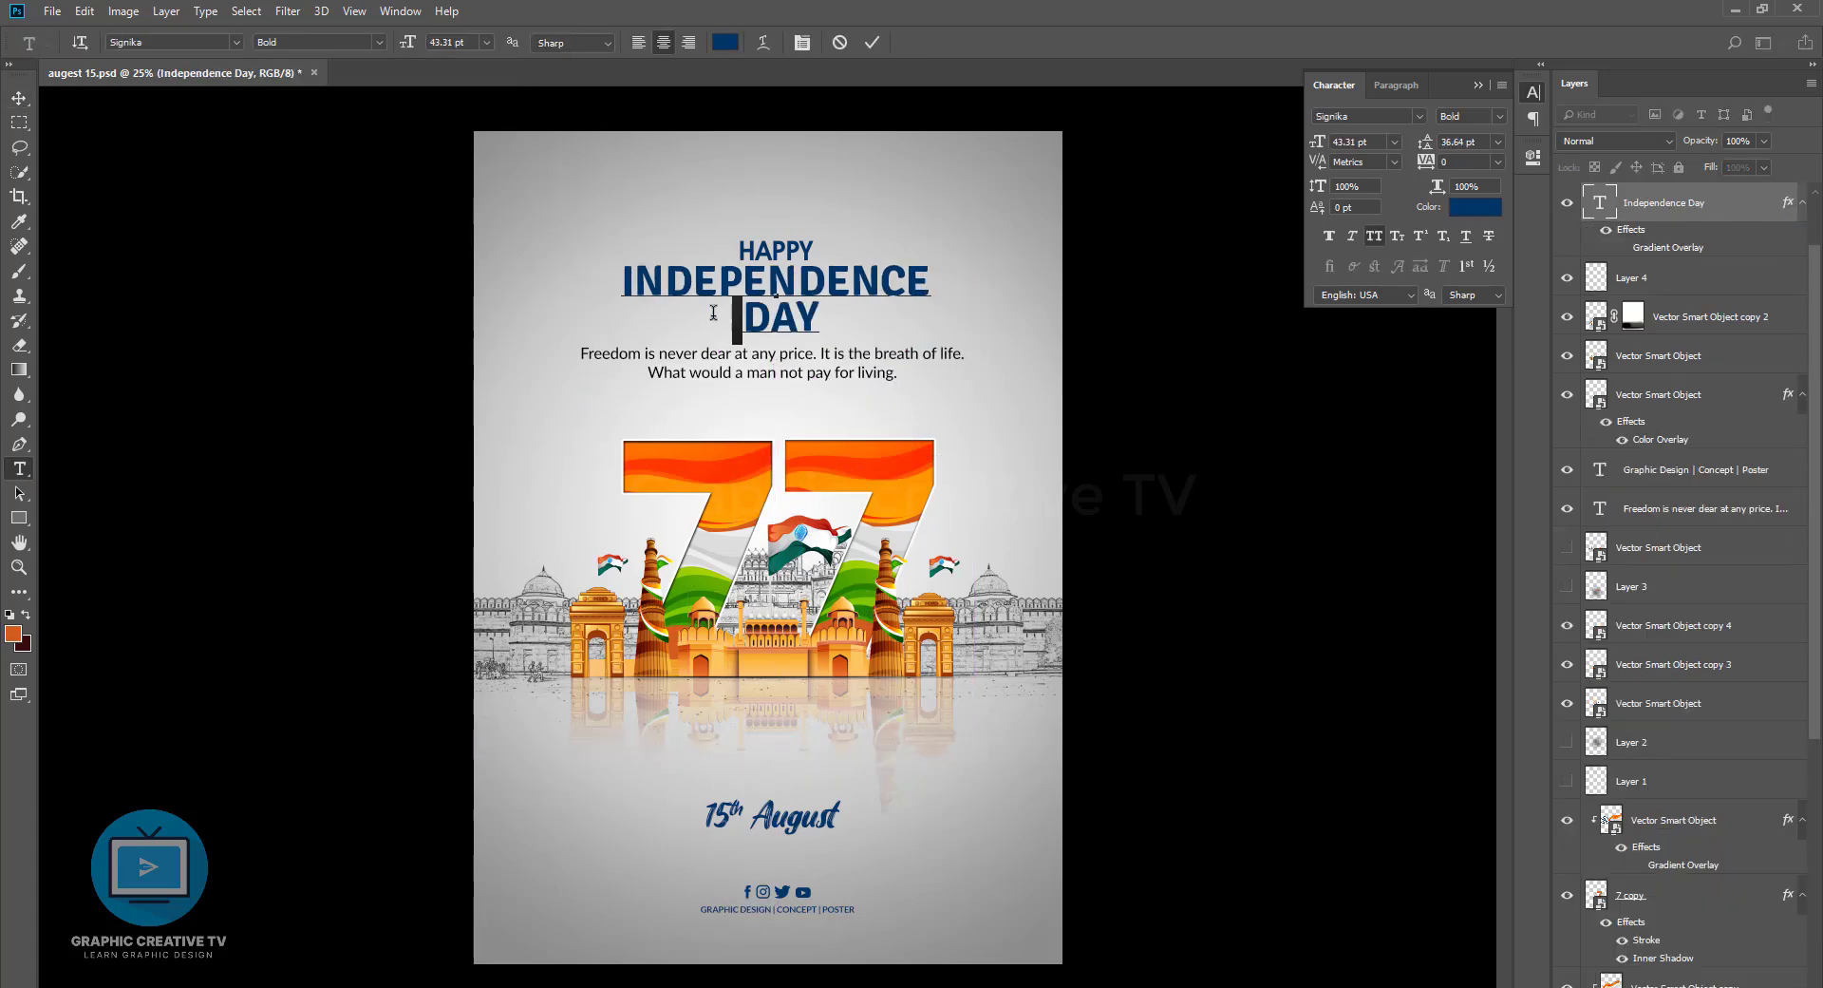
left_click(18, 98)
mouse_move(800, 363)
left_mouse_down()
mouse_move(800, 784)
mouse_move(800, 384)
left_mouse_up()
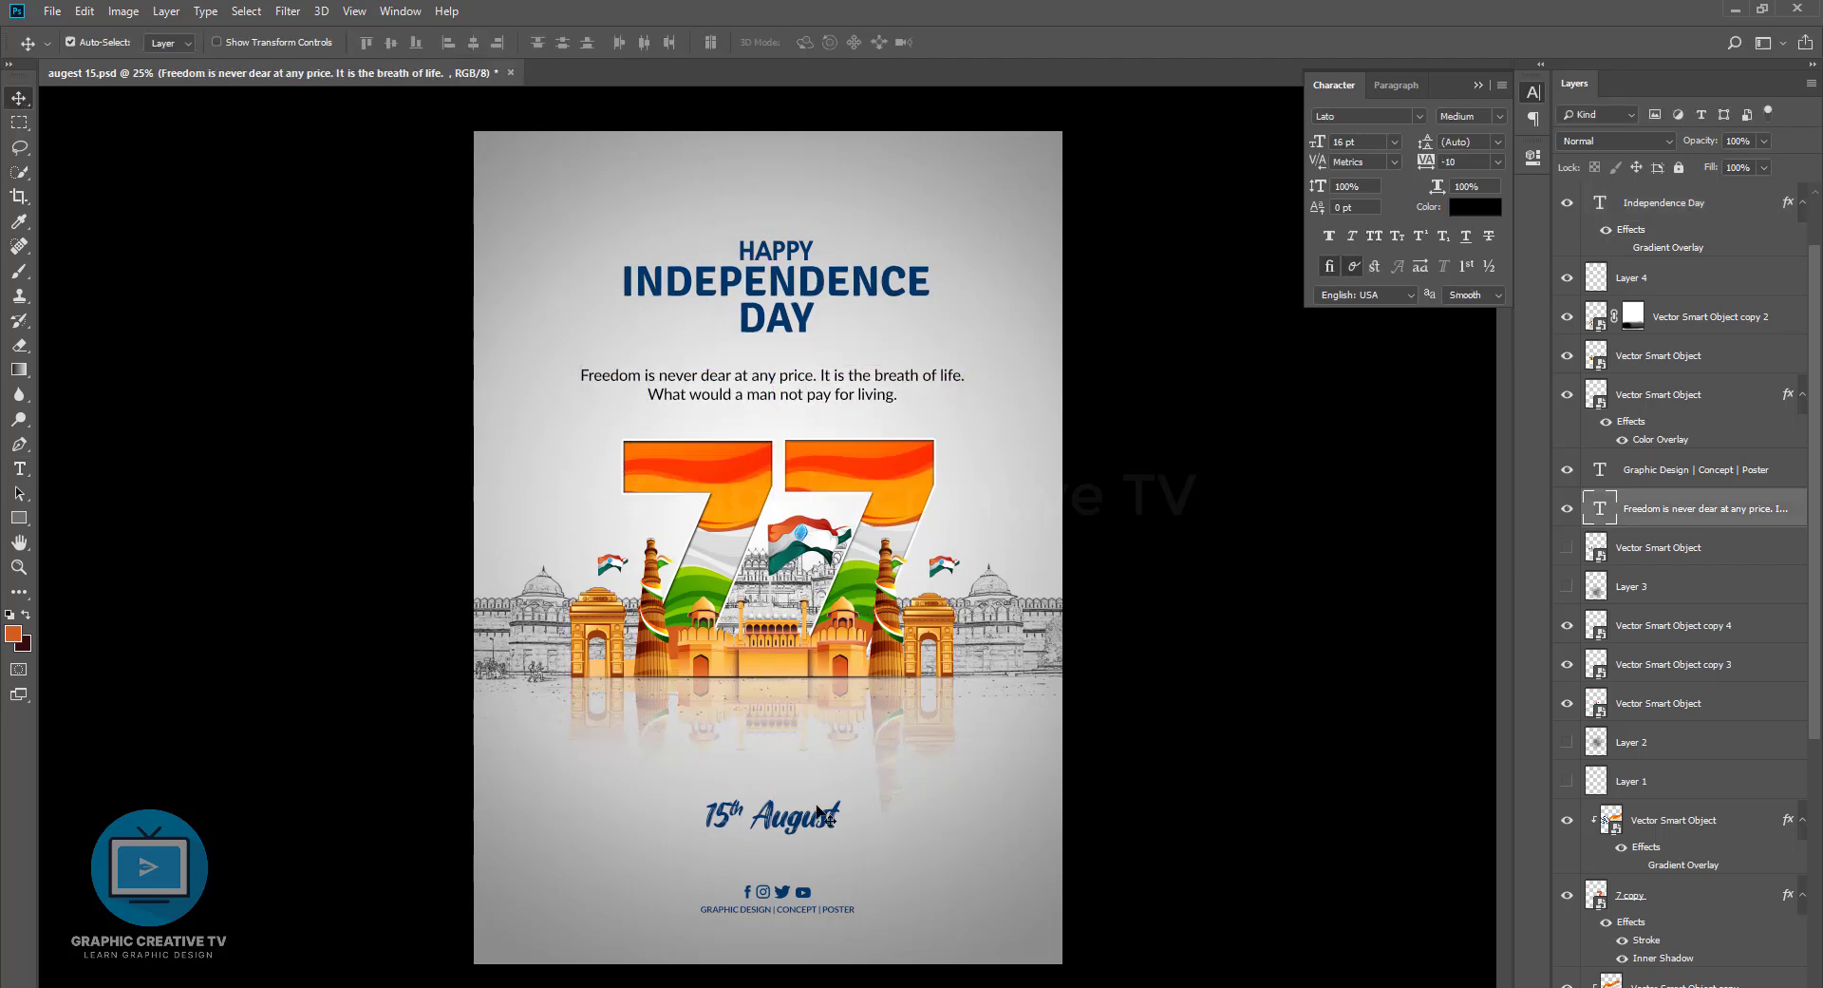
Move the 15th August date down close to the social icons, nudge the quote up slightly, and clear the selection
mouse_move(821, 827)
left_mouse_down()
mouse_move(821, 859)
mouse_move(808, 848)
left_mouse_up()
left_click_drag(859, 399, 860, 394)
left_click(1004, 375)
Enlarge the Happy and Independence Day text layers together until the title is about as wide as the quote
left_click(1615, 245)
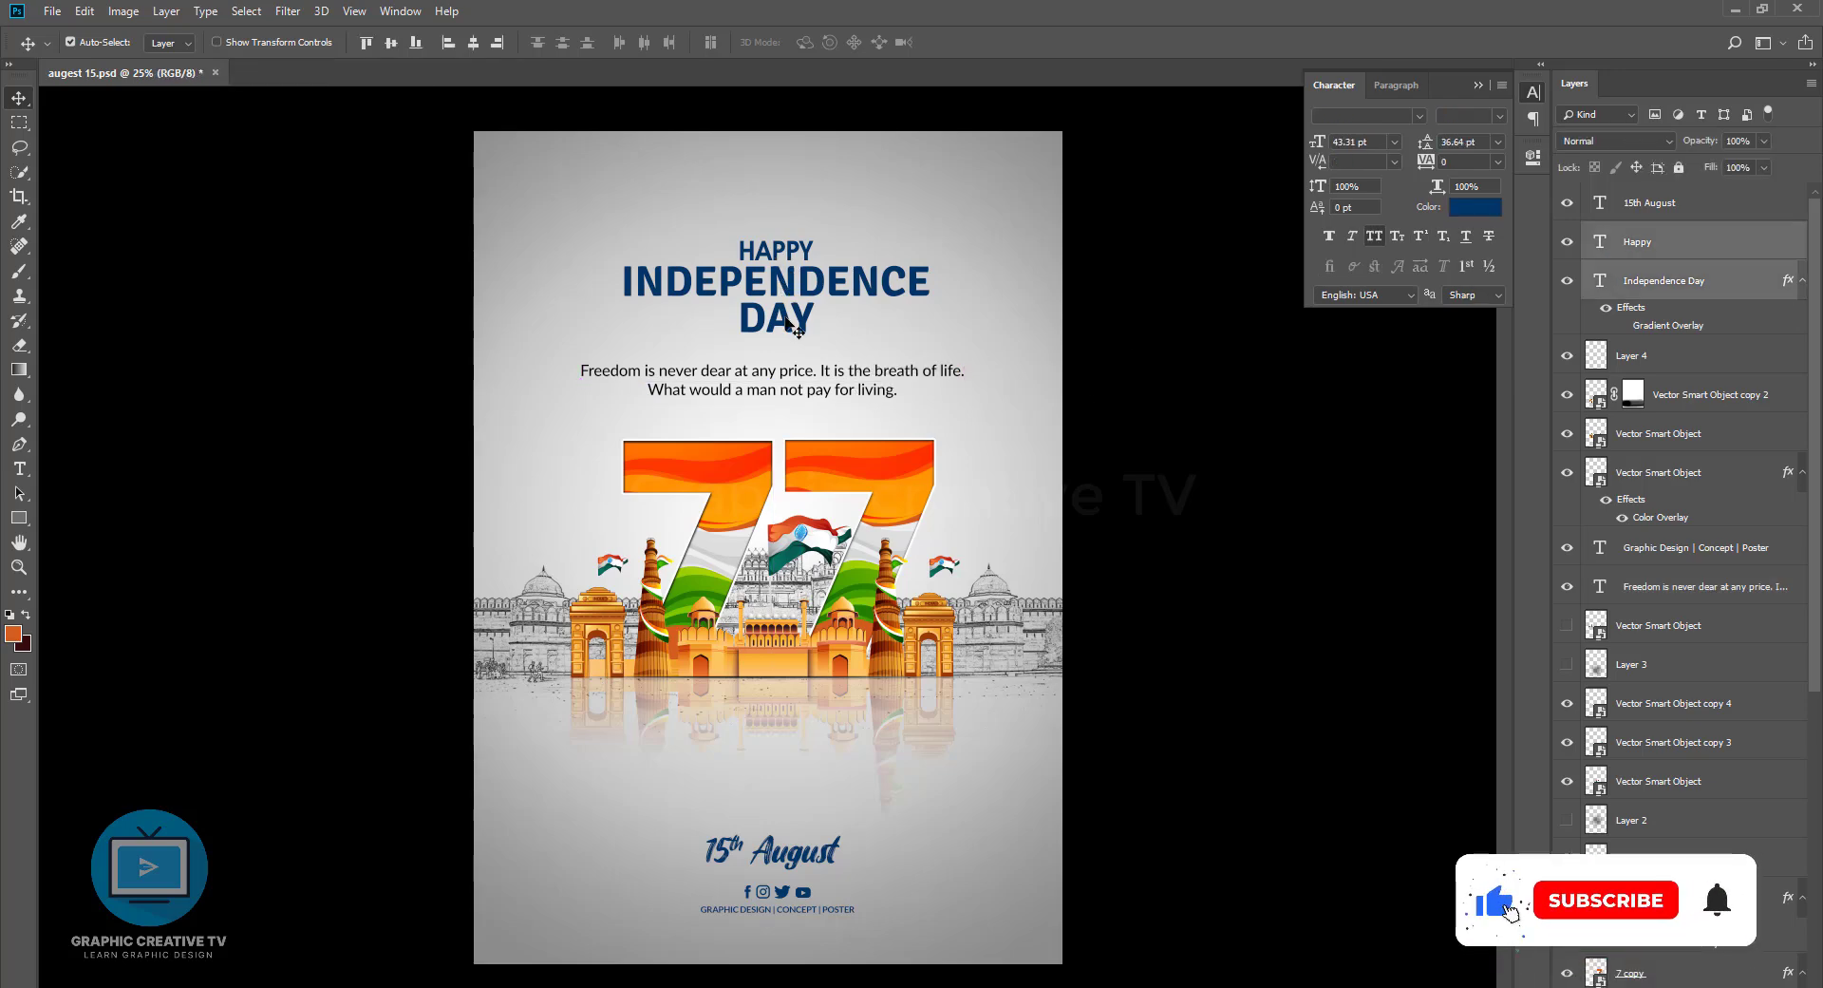
key("ctrl+t")
left_click(1584, 287, "shift")
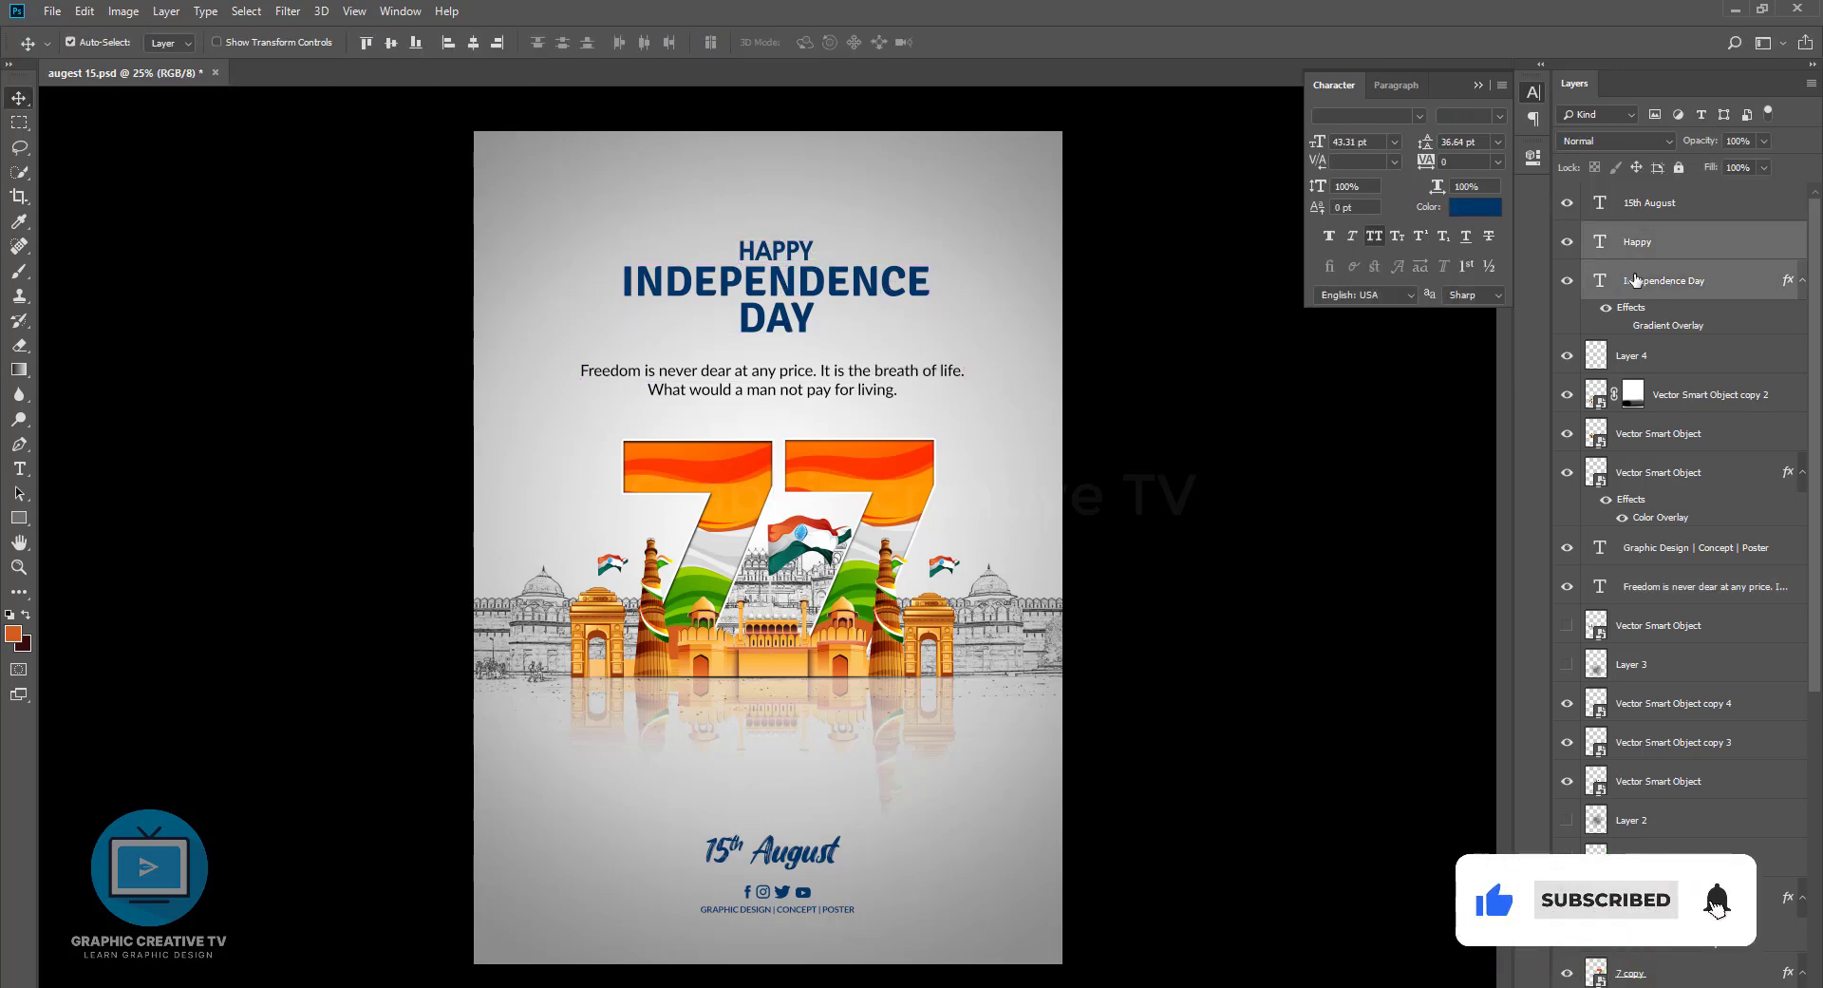
left_click_drag(933, 236, 1088, 309)
key("Return")
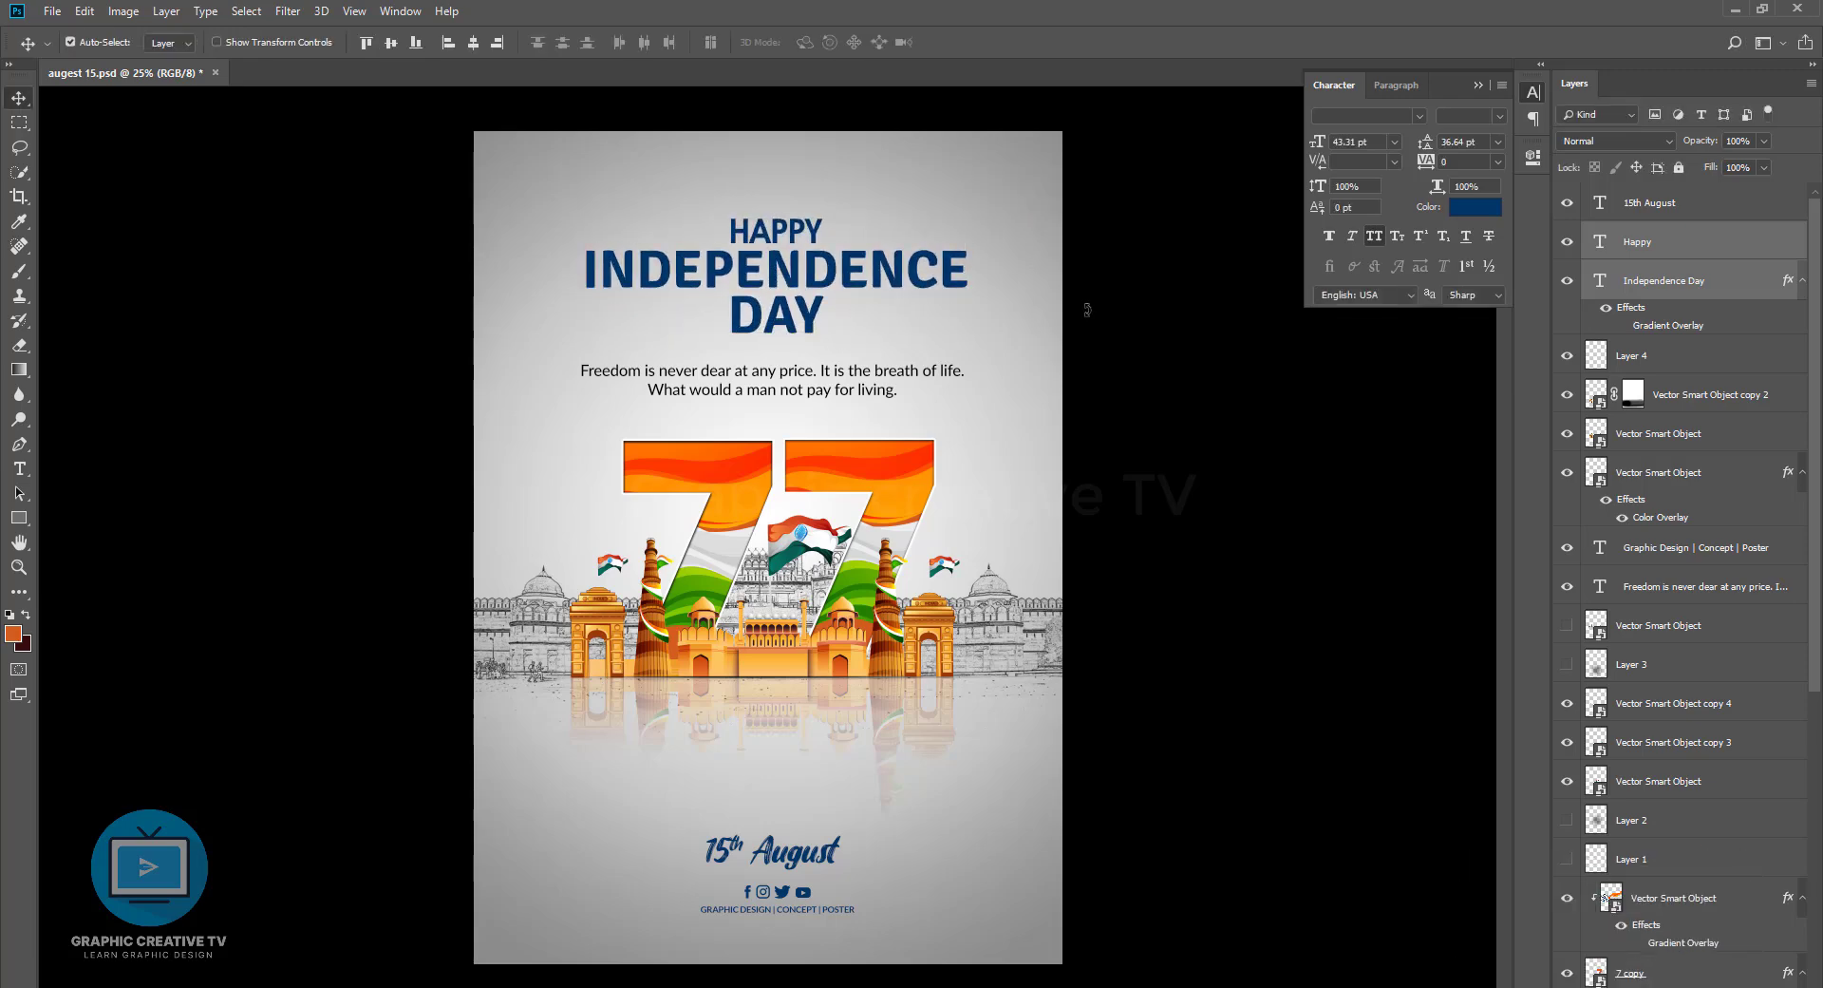
Add a new empty layer directly above the Layer 0 background
scroll(1671, 665, "down", 5)
left_click(1660, 935)
key("ctrl+shift+n")
key("Return")
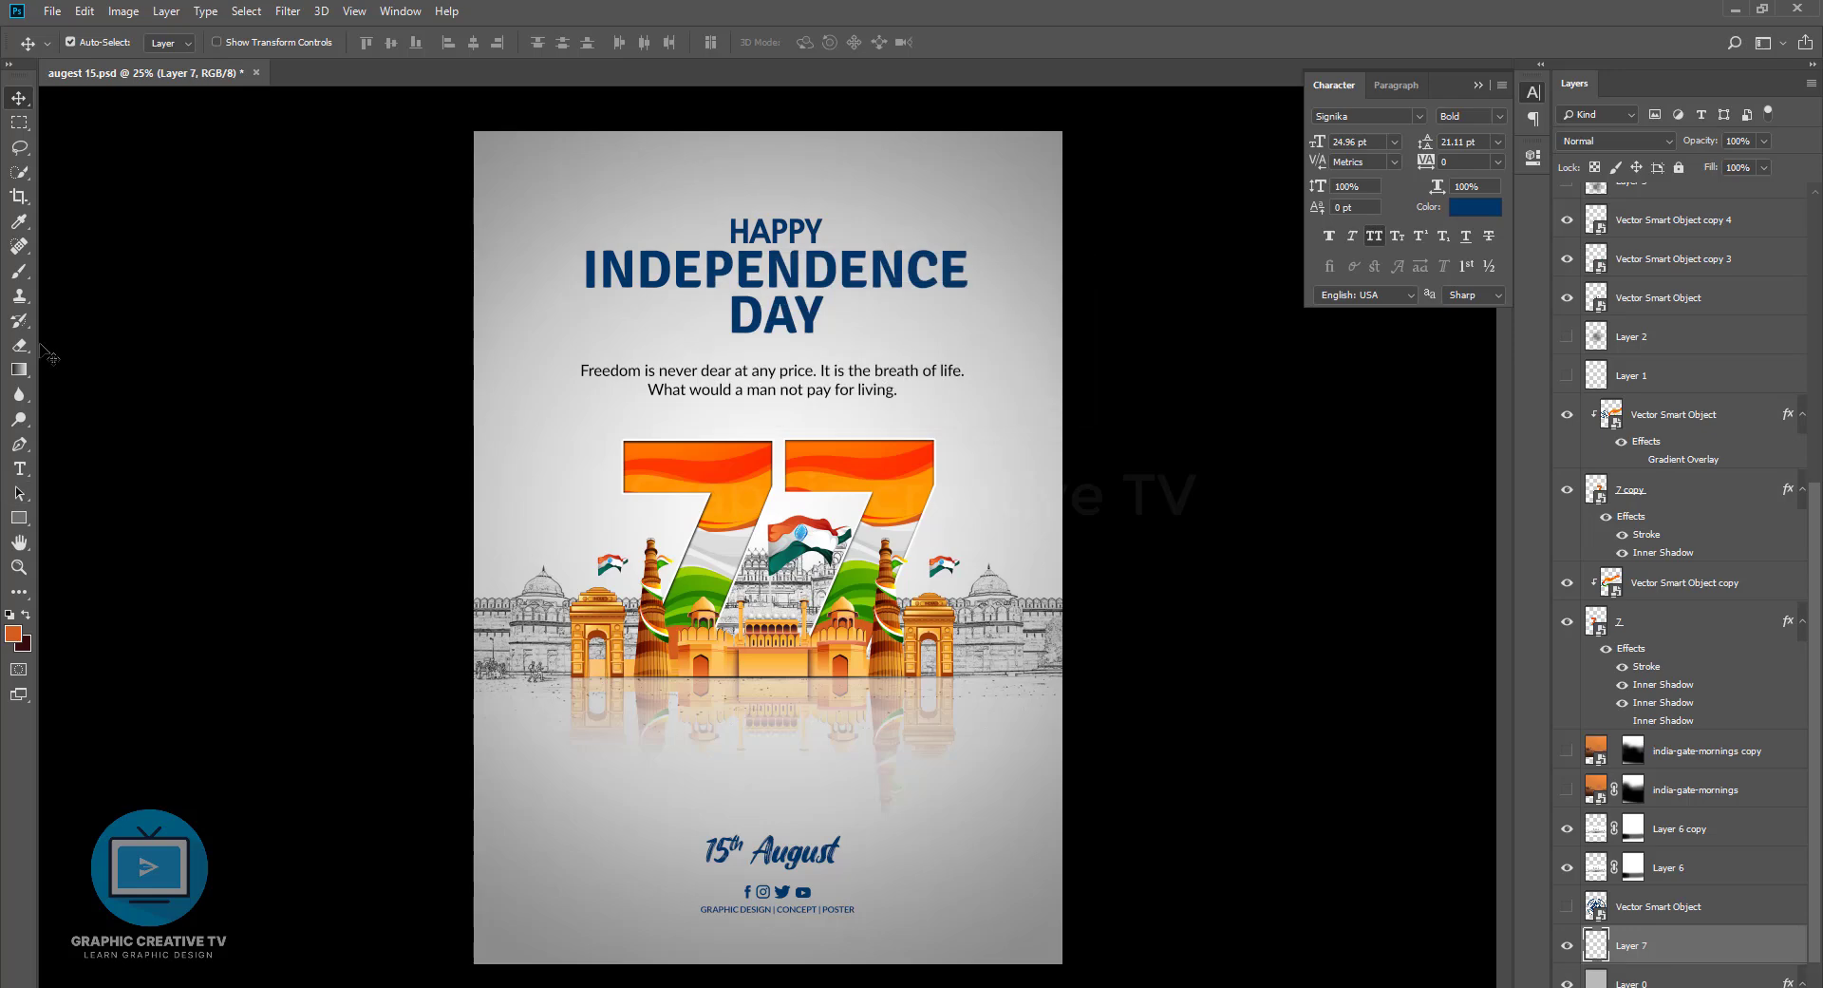
Choose the Clouds1614 brush from the Clouds-by-Mila brush set for the Brush tool
left_click(18, 270)
left_click(100, 42)
scroll(89, 283, "down", 5)
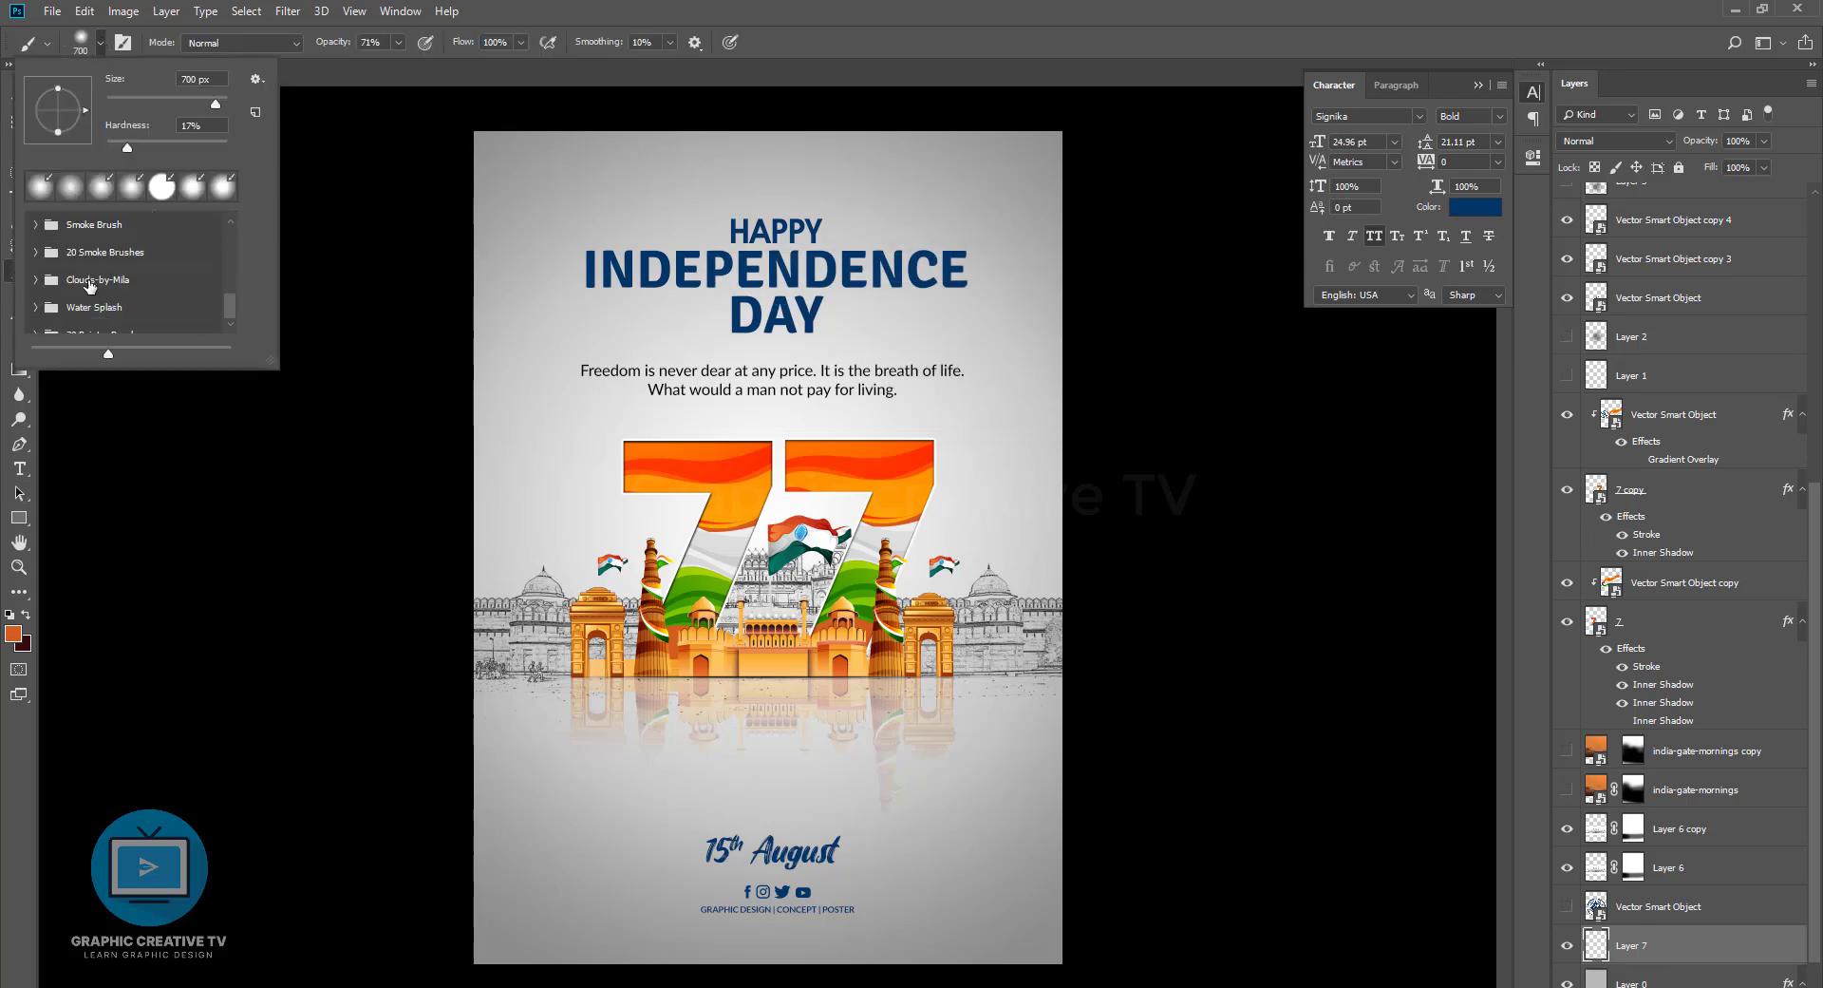
left_click(76, 265)
left_click(36, 264)
left_click(133, 305)
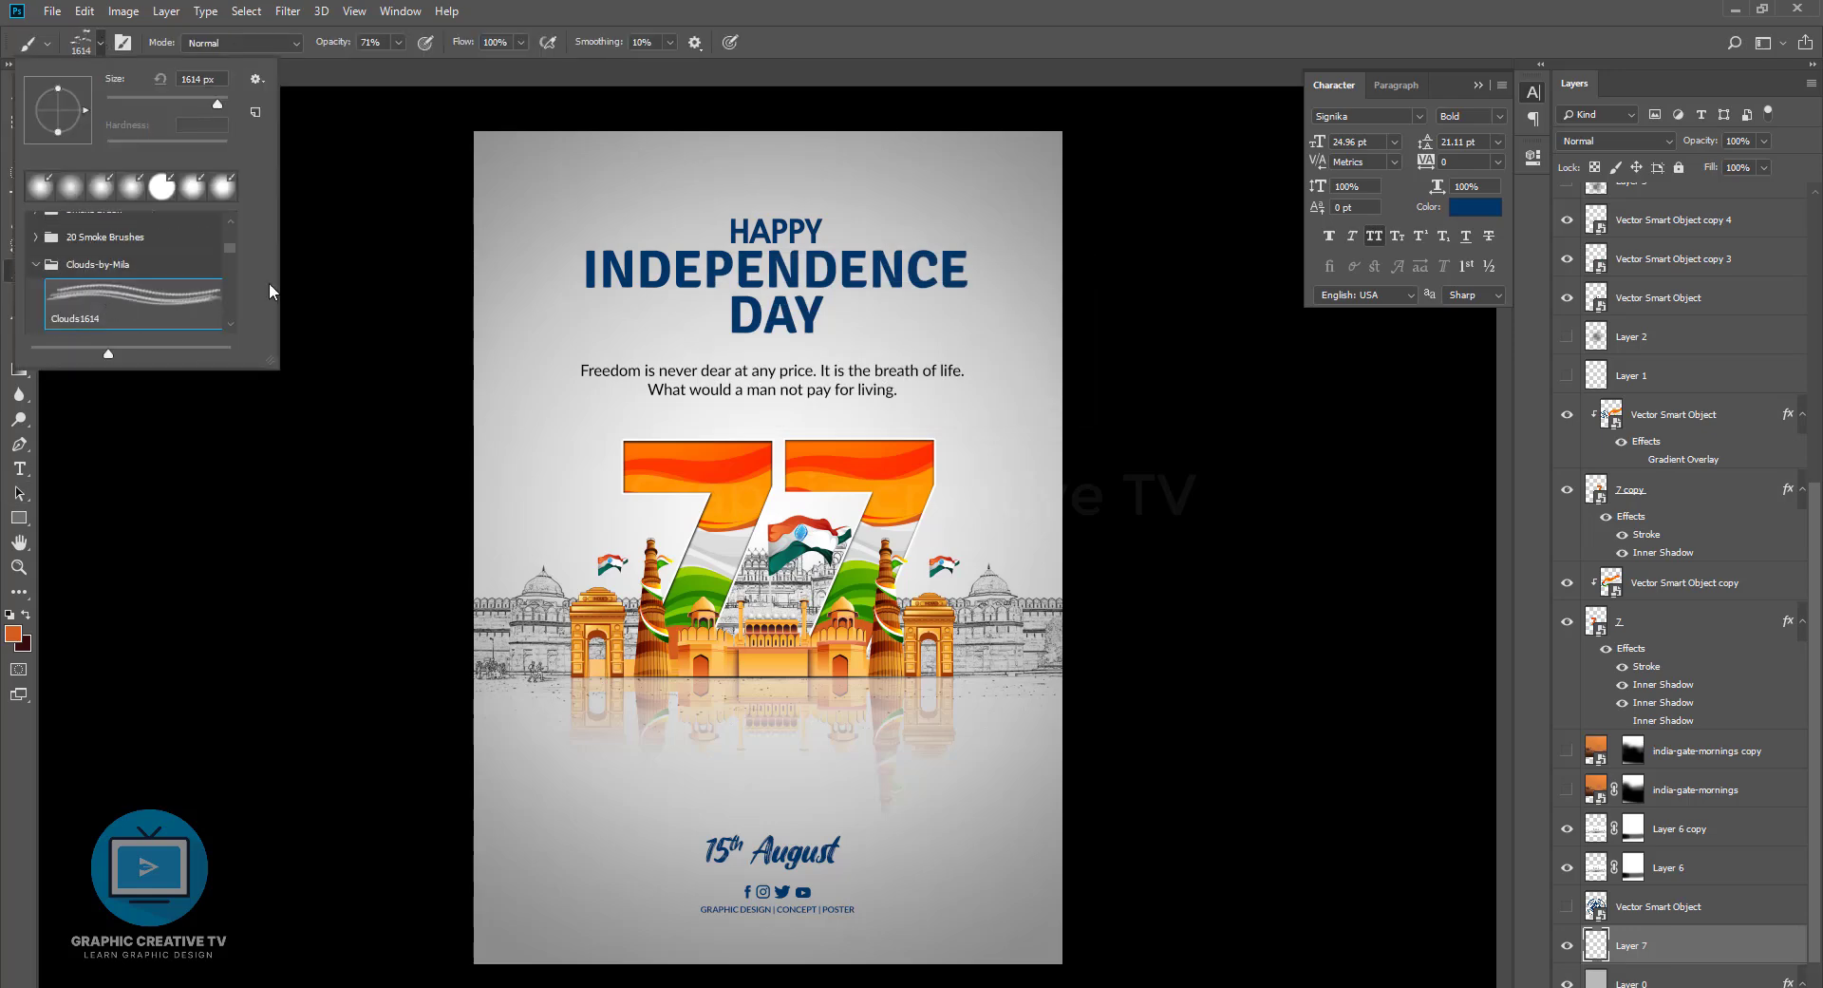
Undo the orange cloud stamp, sample grey from the poster background, and stamp grey clouds on both sides of the title
left_click(612, 285)
key("ctrl+z")
left_click(557, 927, "alt")
left_click(561, 284)
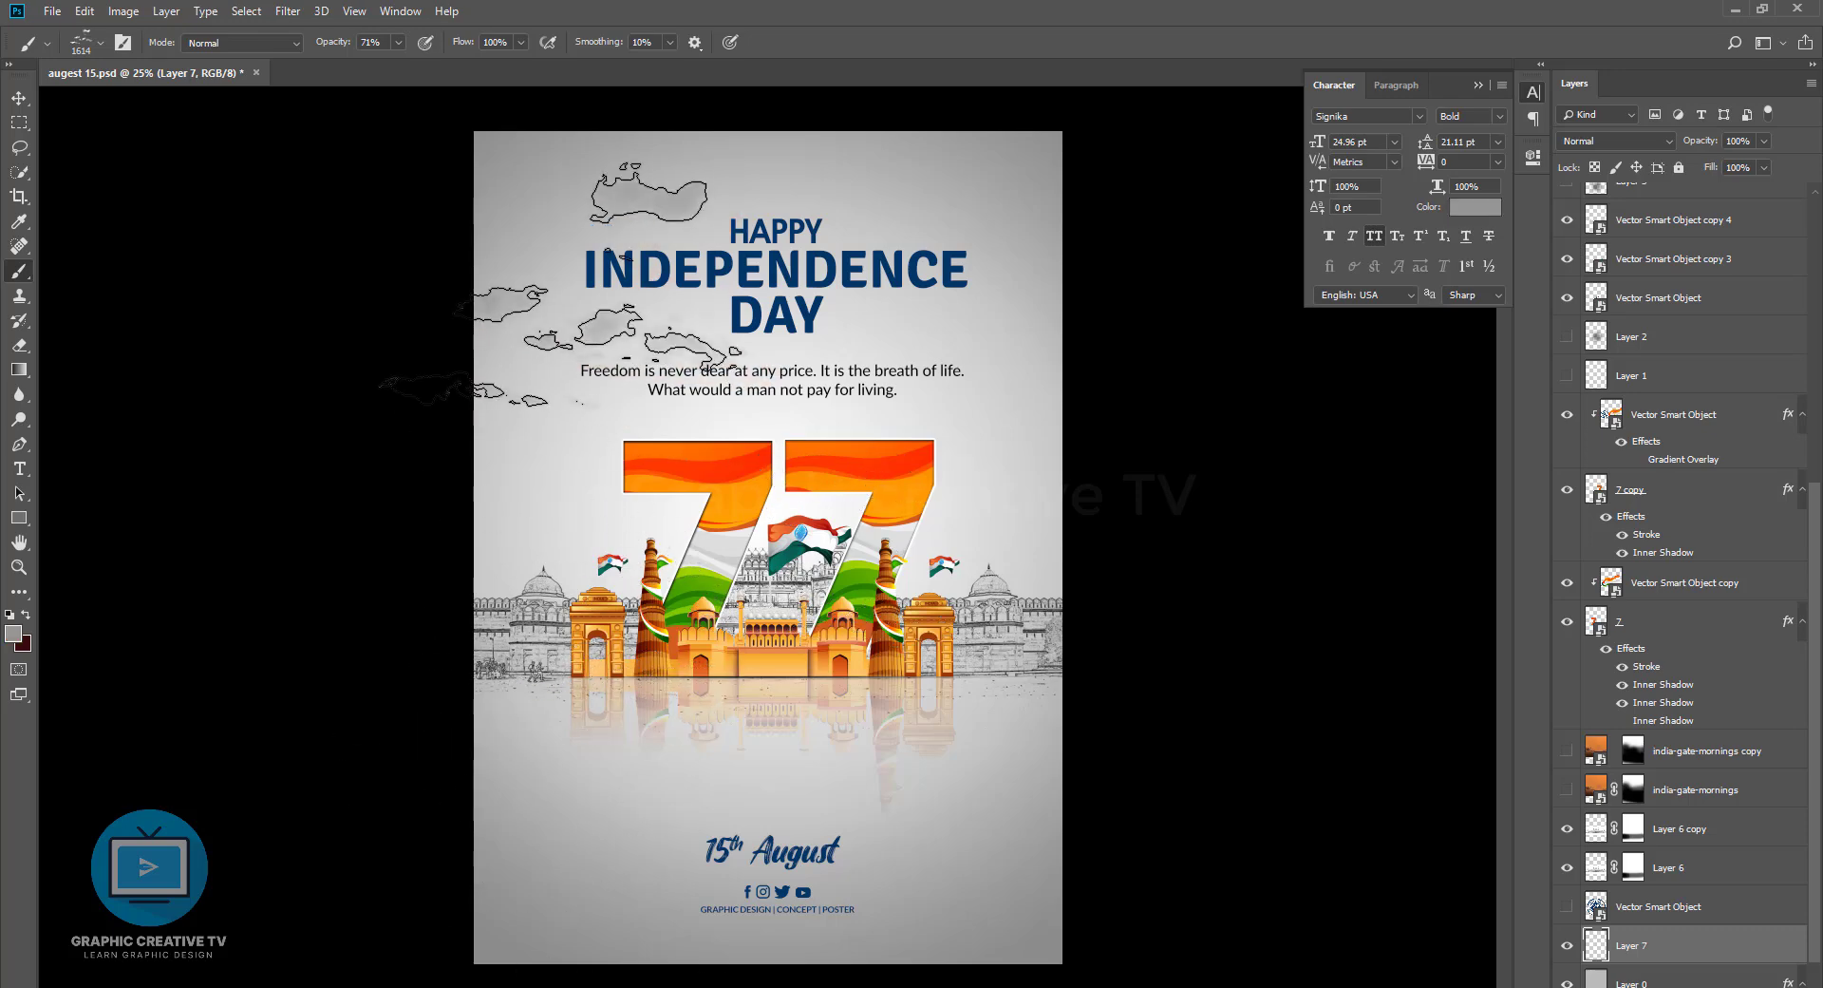
left_click(972, 261)
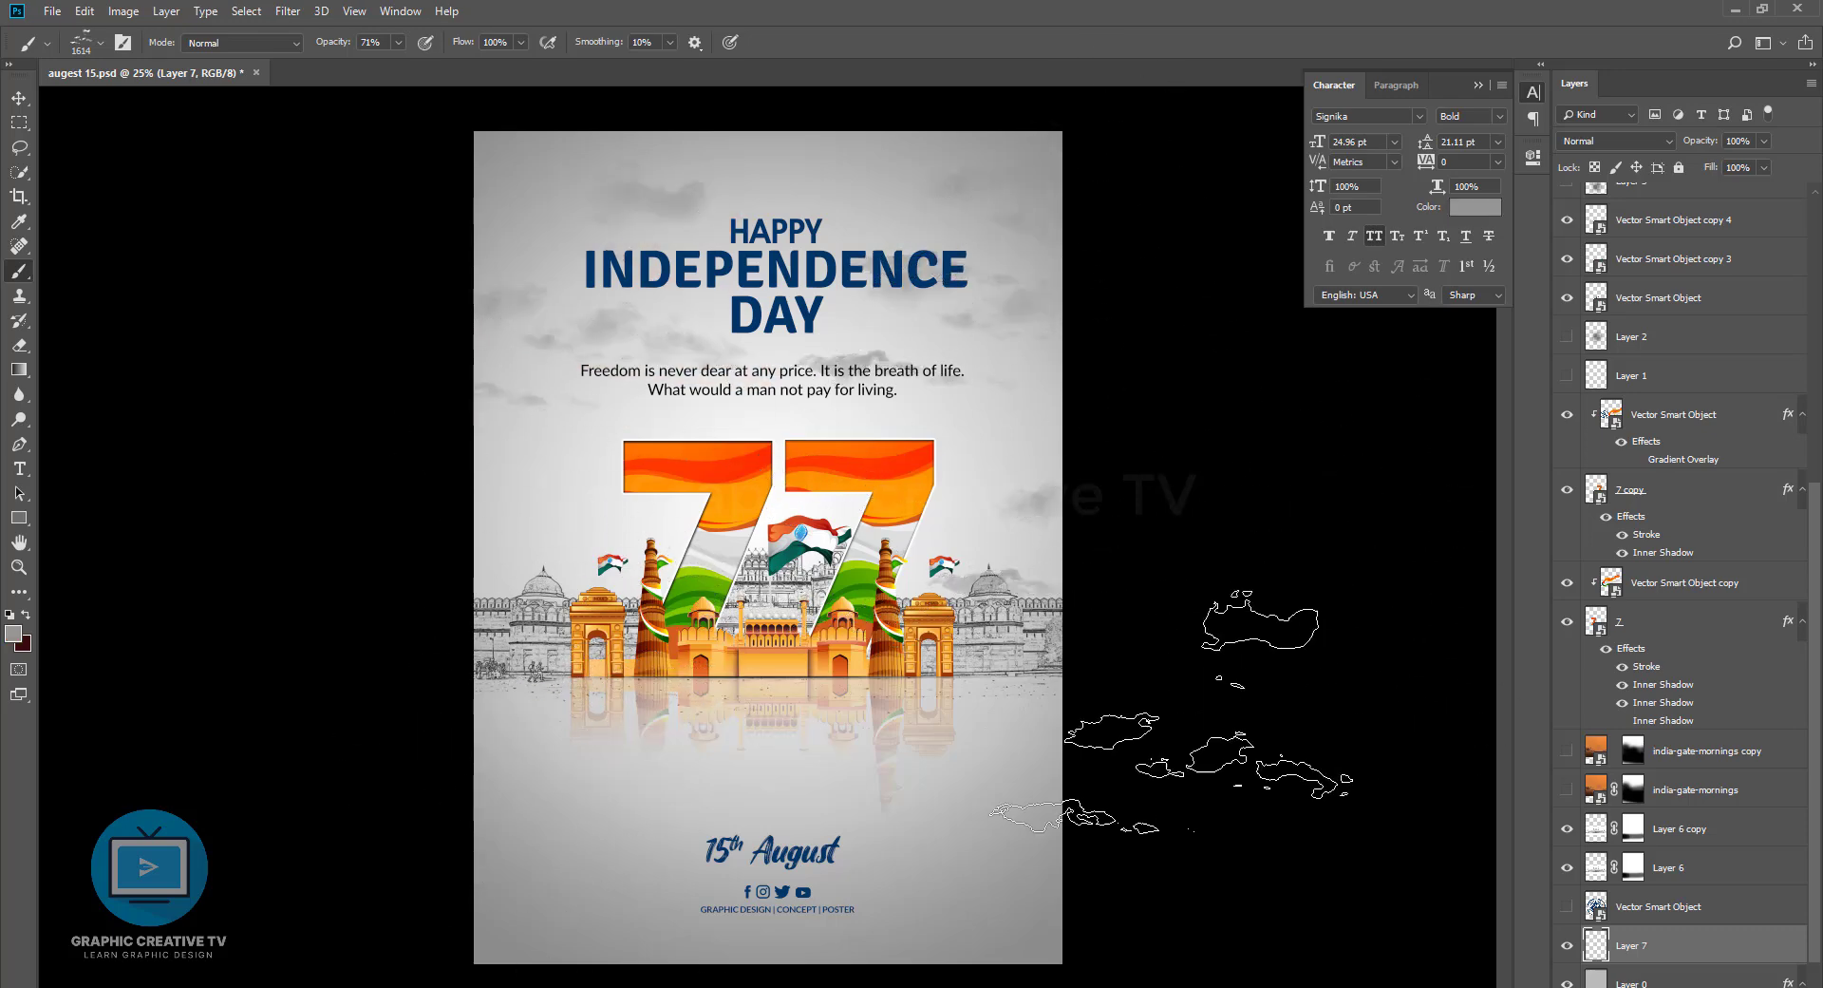
Switch to the Clouds1593 brush, undo a test stamp over the fort sketch, and make the brush much smaller
left_click(101, 42)
scroll(133, 284, "down", 2)
left_click(136, 318)
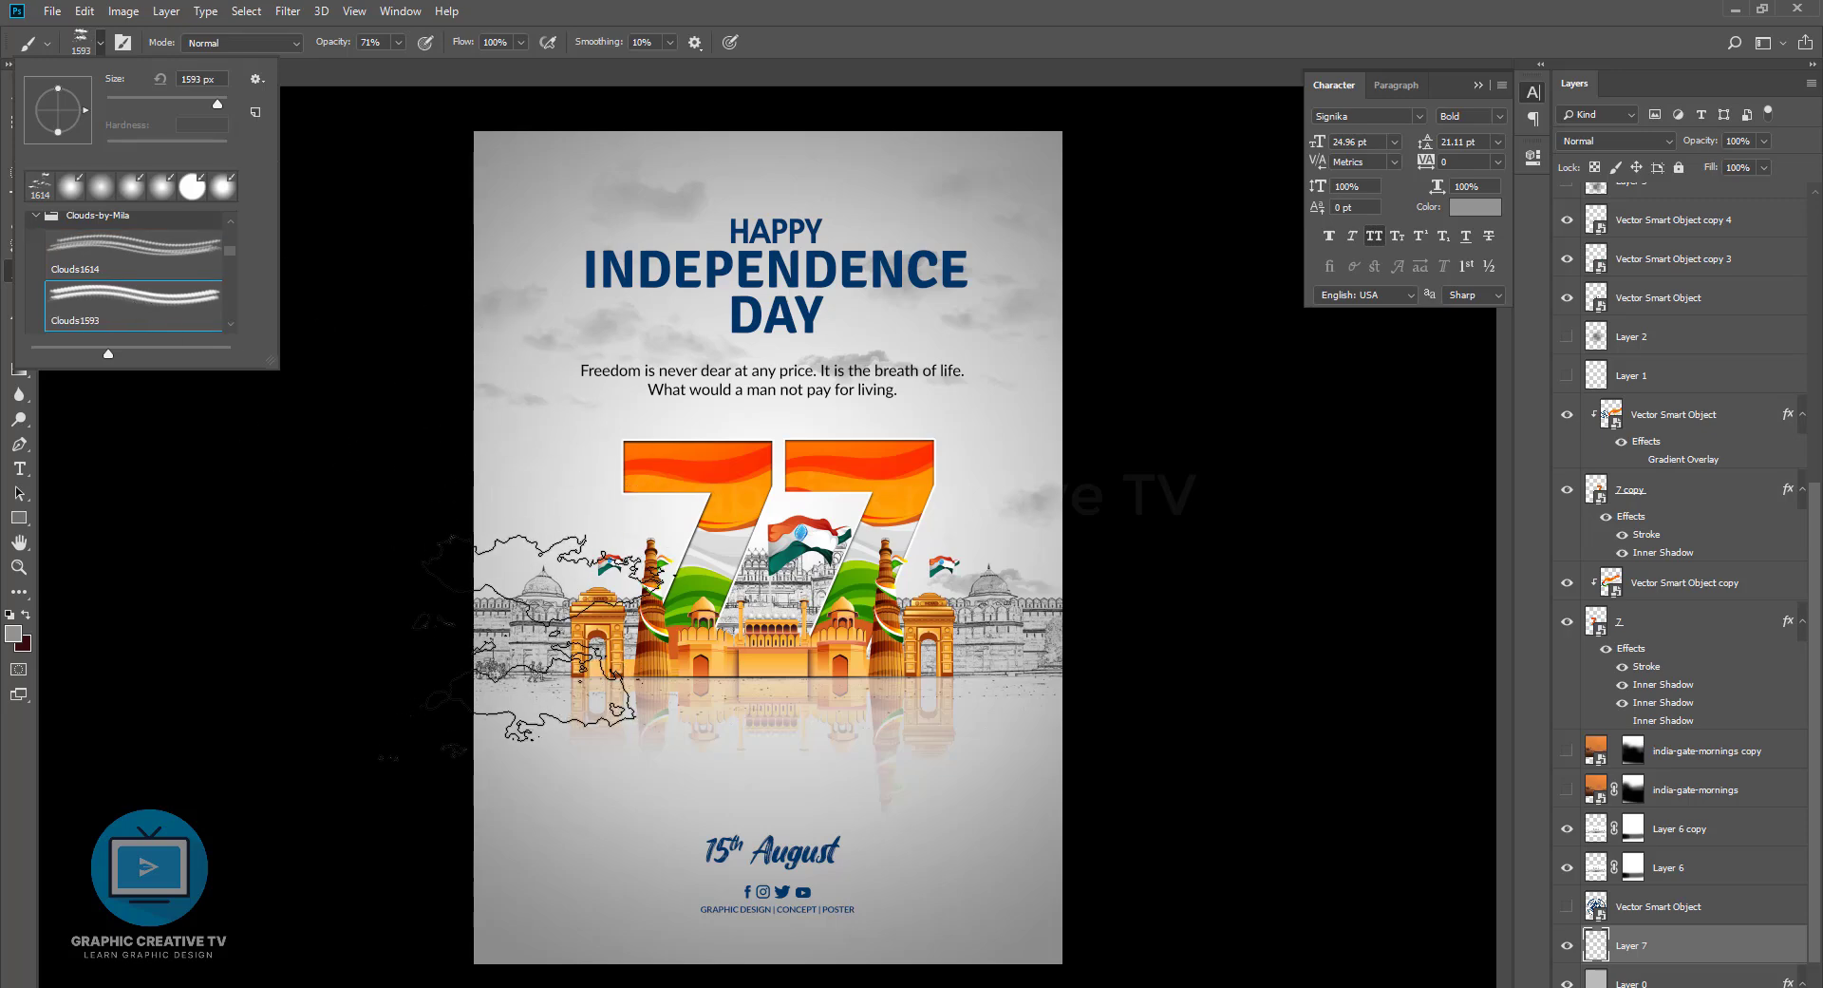
left_click(489, 646)
key("ctrl+z")
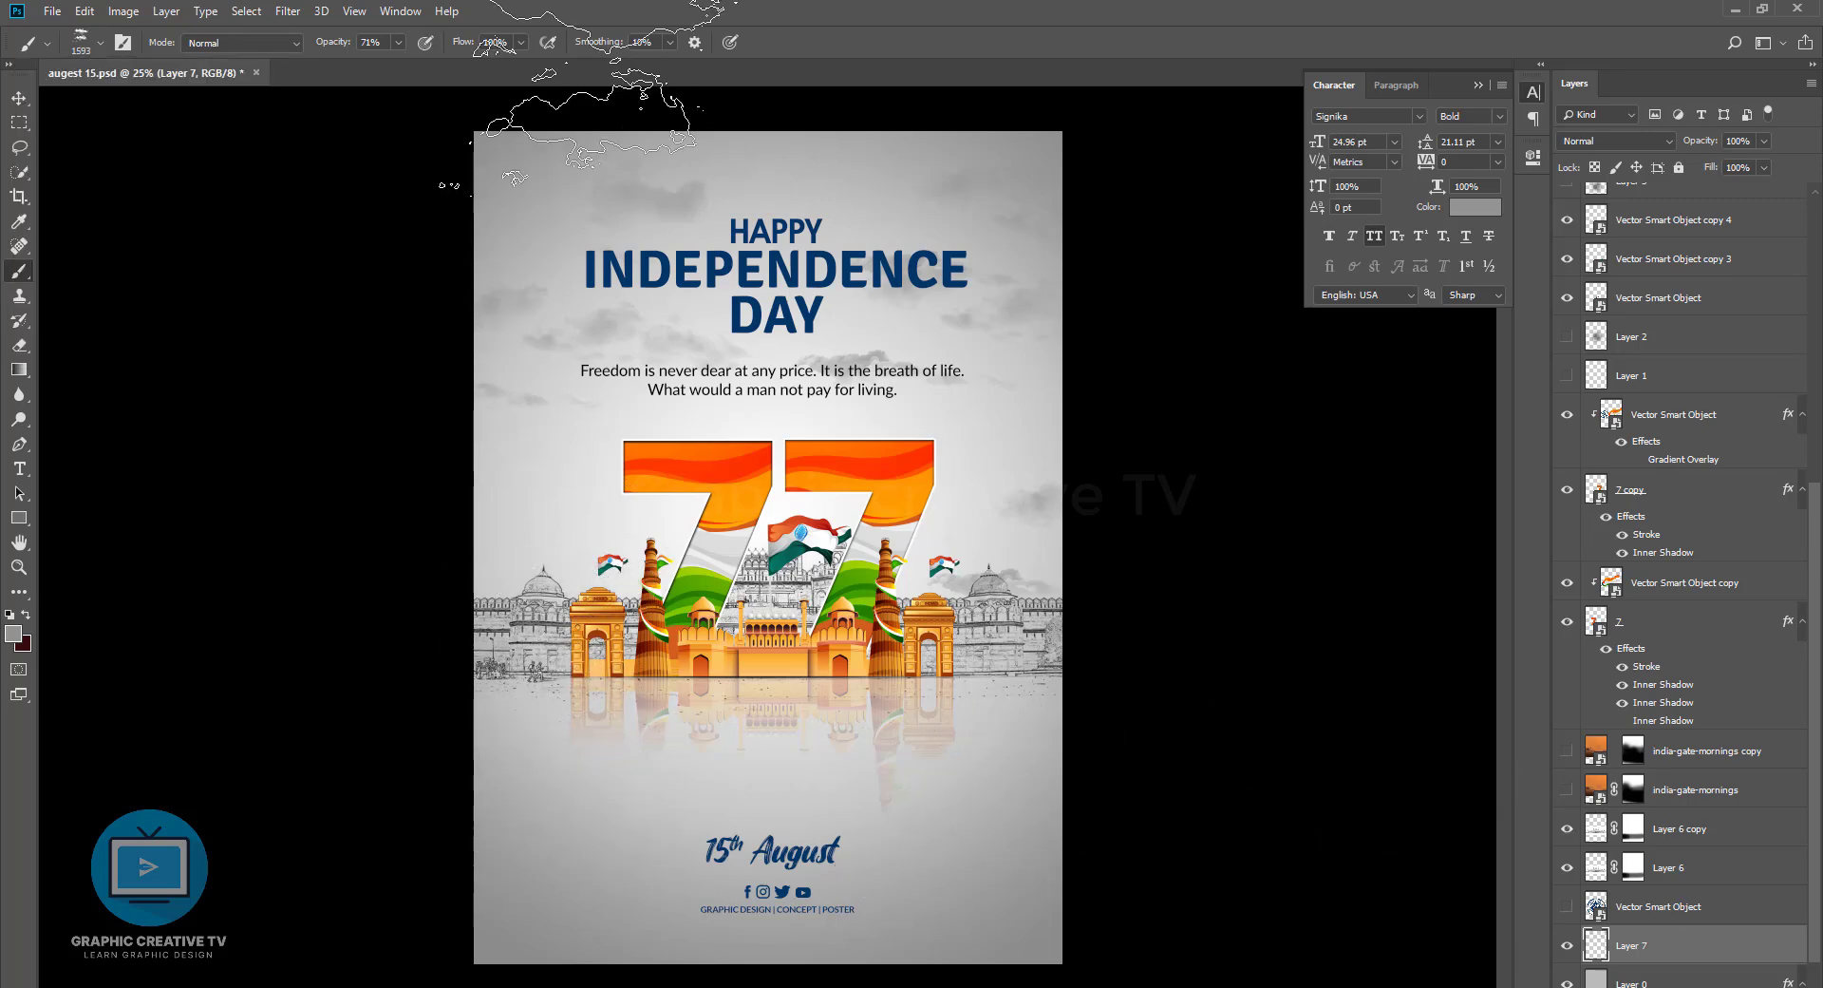
key("bracketleft")
key("bracketleft")
key("bracketleft")
key("bracketleft")
key("bracketleft")
key("bracketleft")
key("bracketleft")
key("bracketleft")
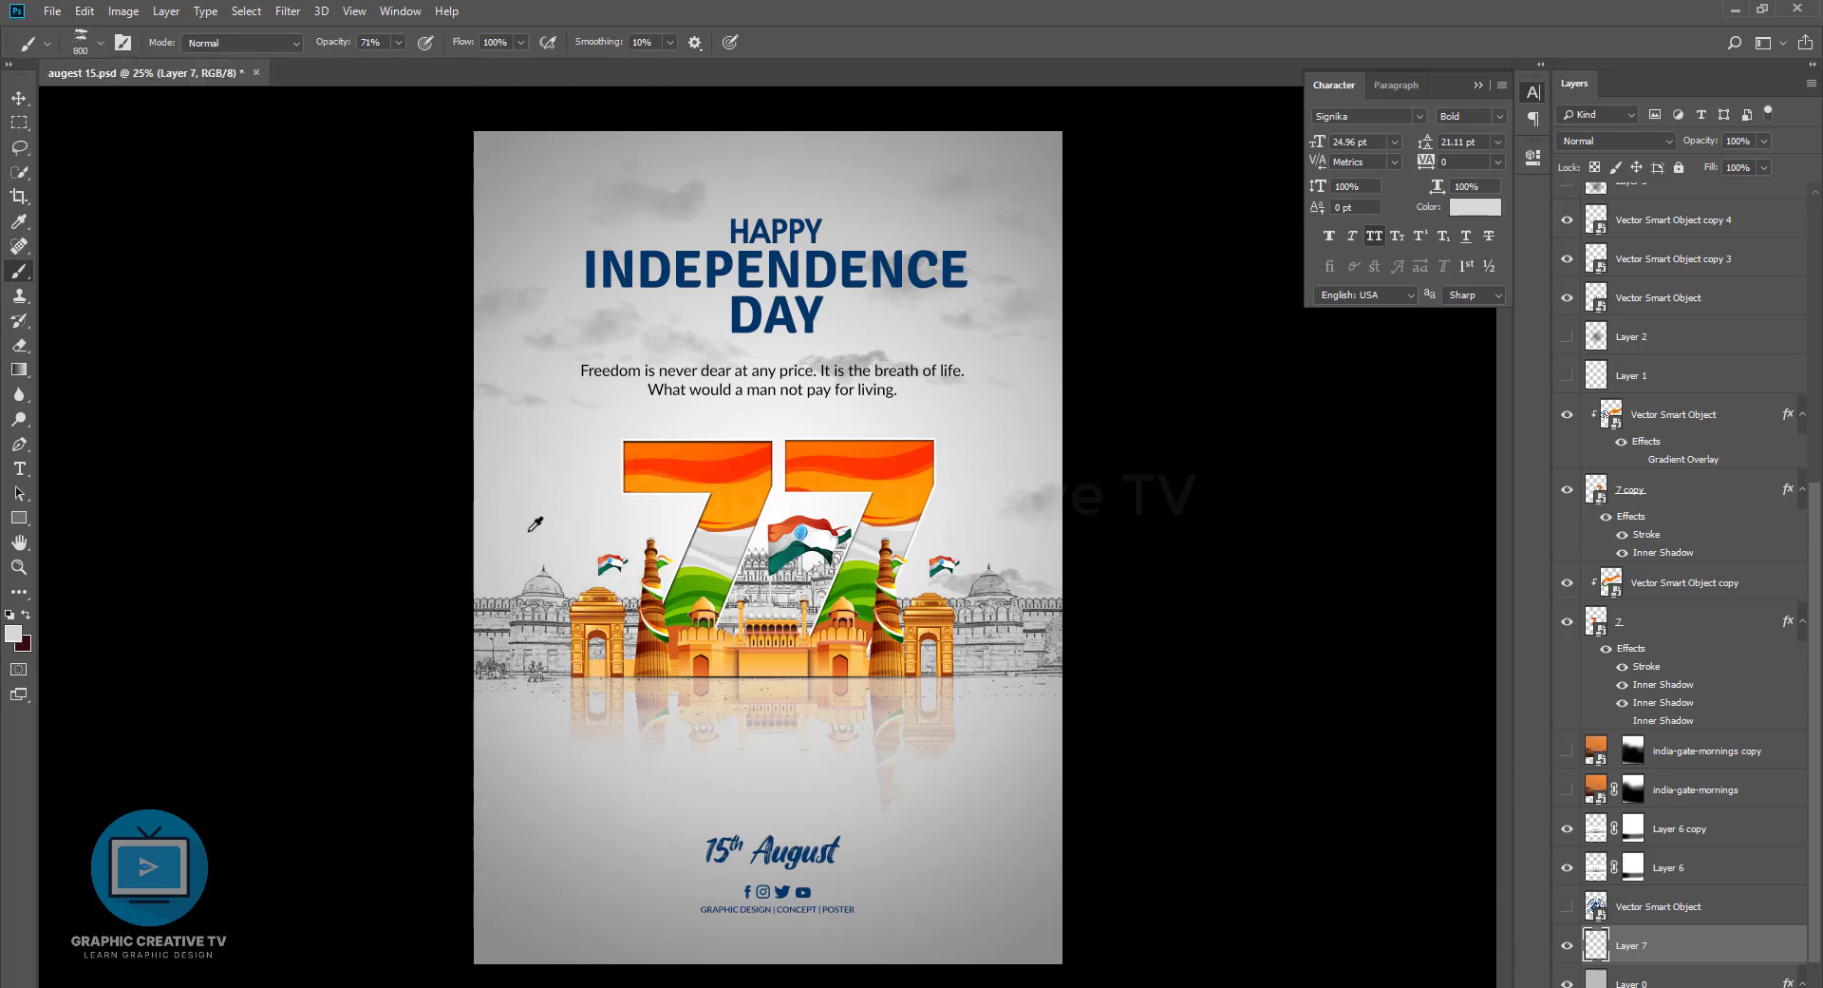
Set the foreground colour to a light grey and stamp clouds across the poster's upper edge on Layer 7
left_click(13, 634)
left_click(1728, 470)
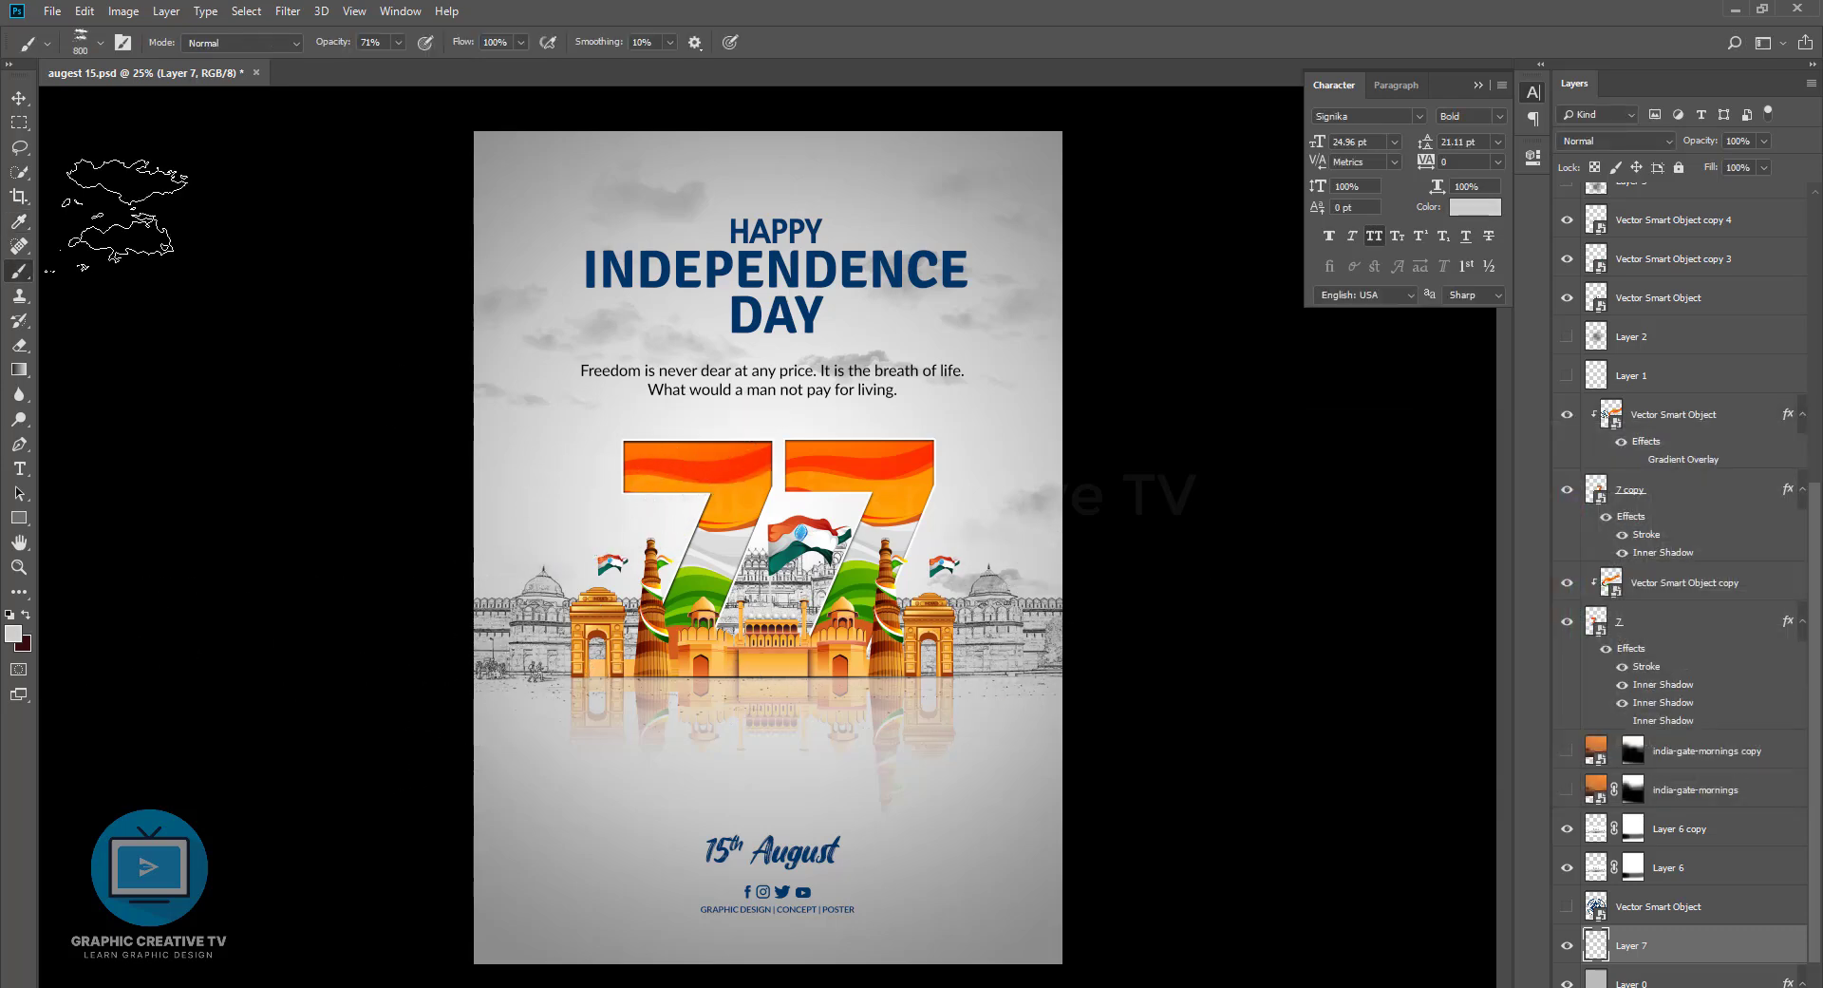
left_click(861, 179)
left_click(496, 180)
left_click(1059, 182)
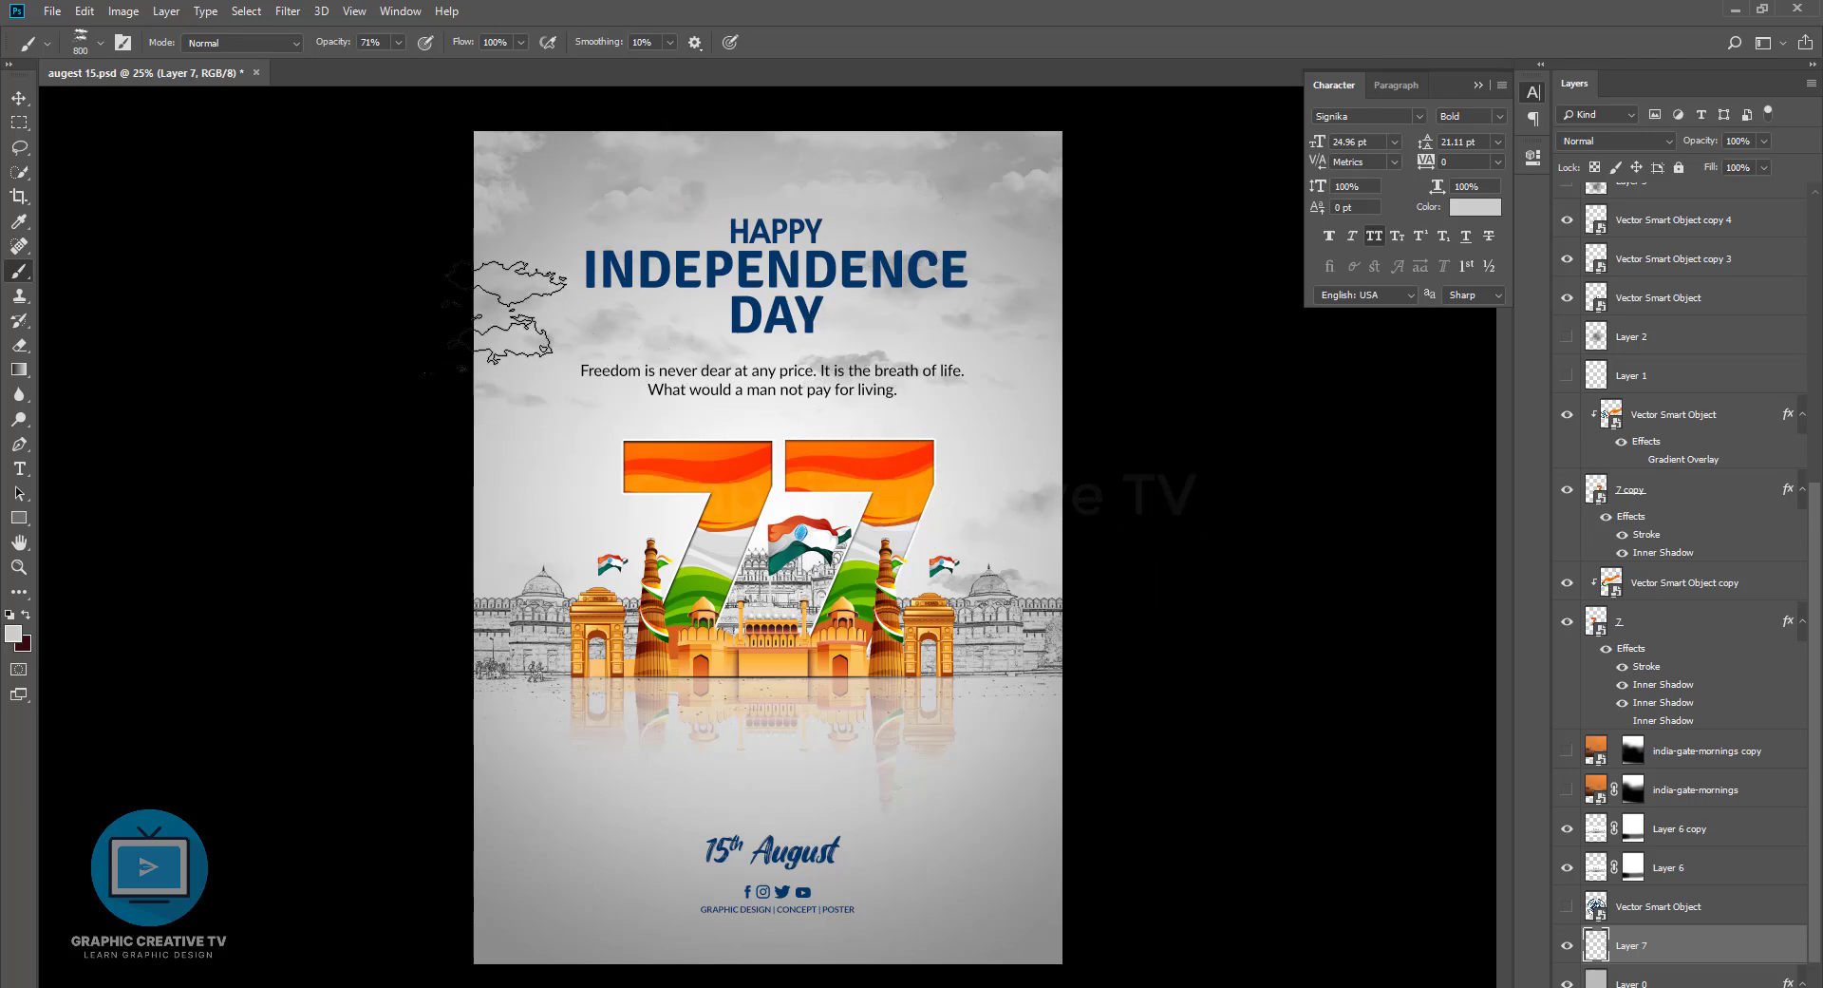
Set the outer colour stop of Layer 0's gradient overlay to 7f7f7f and apply the layer style
scroll(1610, 962, "down", 1)
double_click(1635, 983)
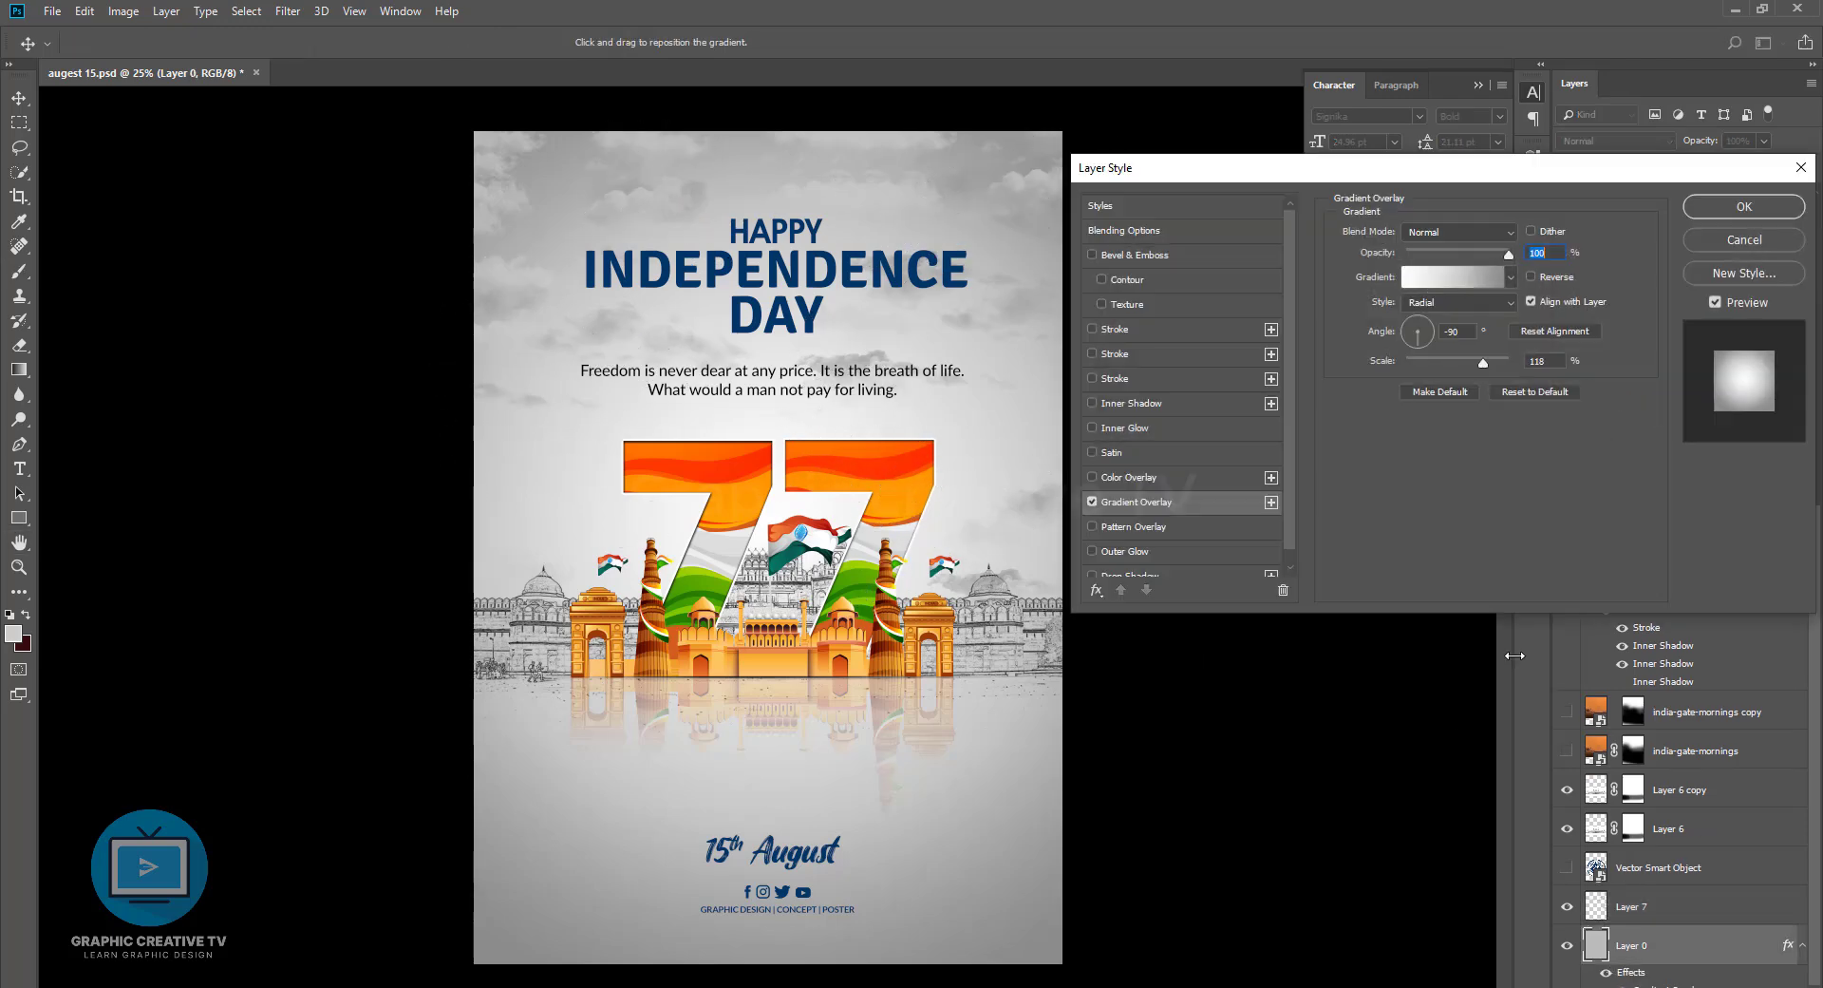
left_click(1434, 283)
left_click(1524, 538)
left_click(1239, 617)
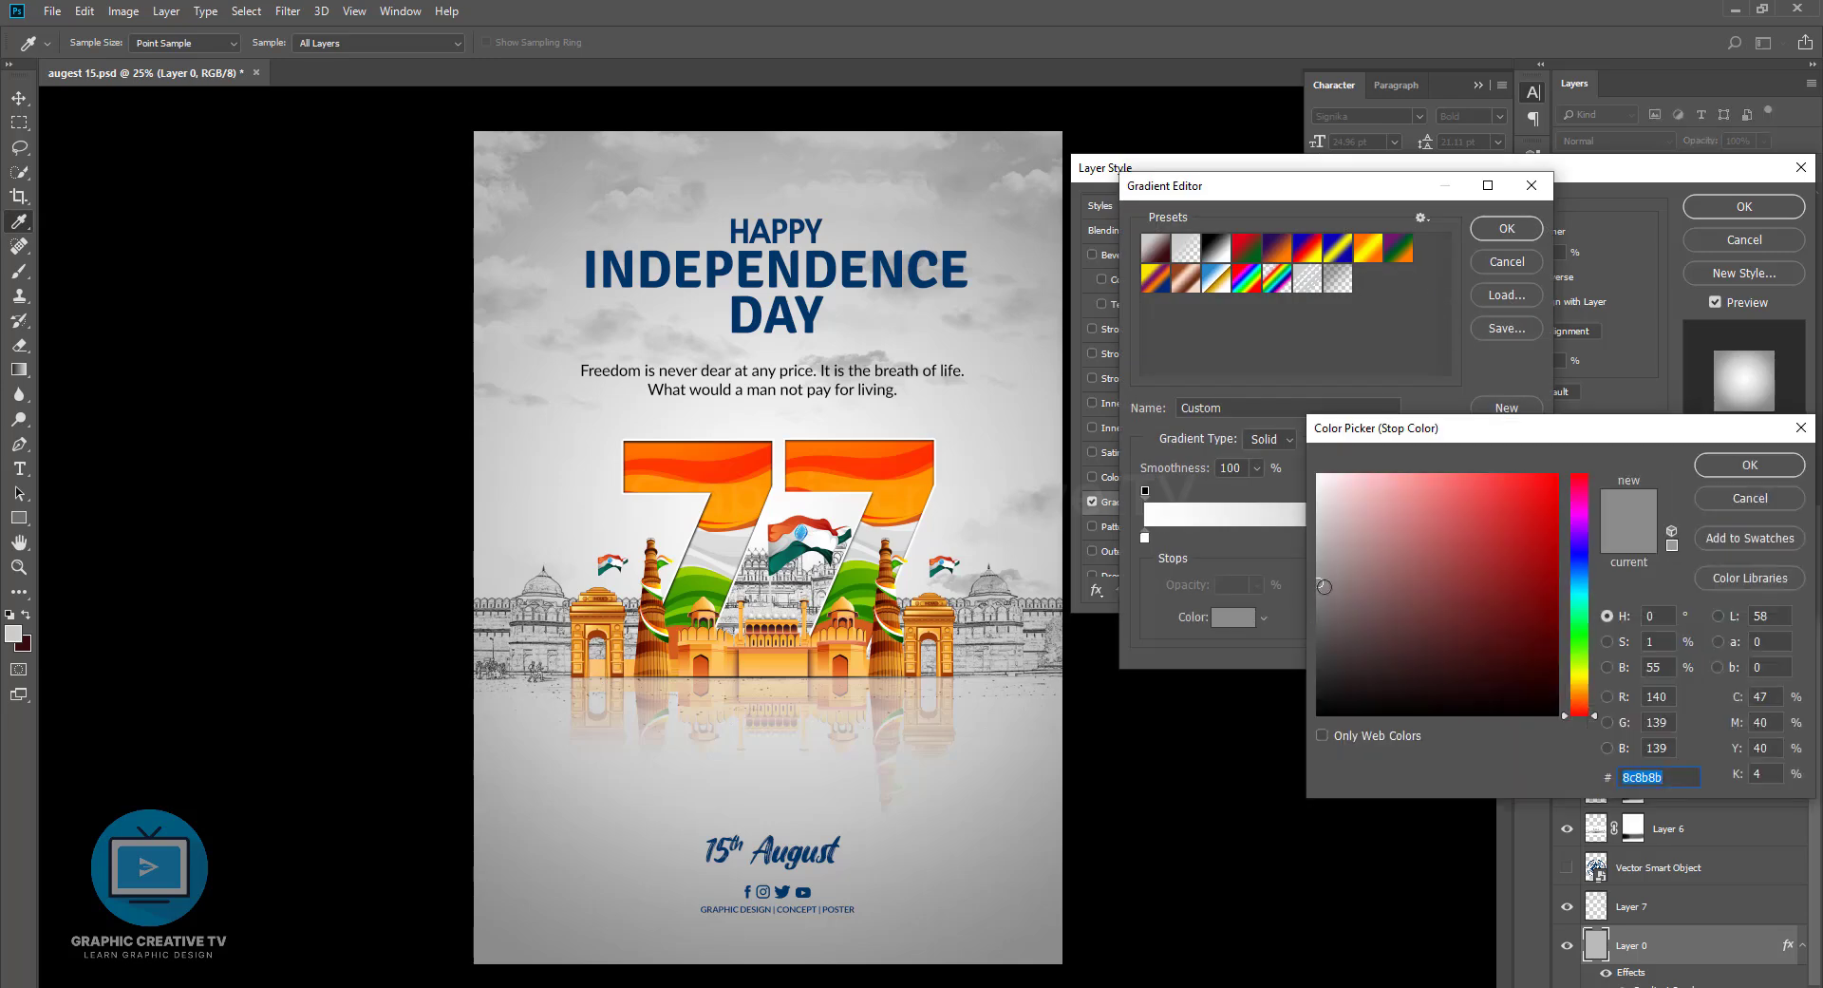
left_click_drag(1325, 586, 1316, 594)
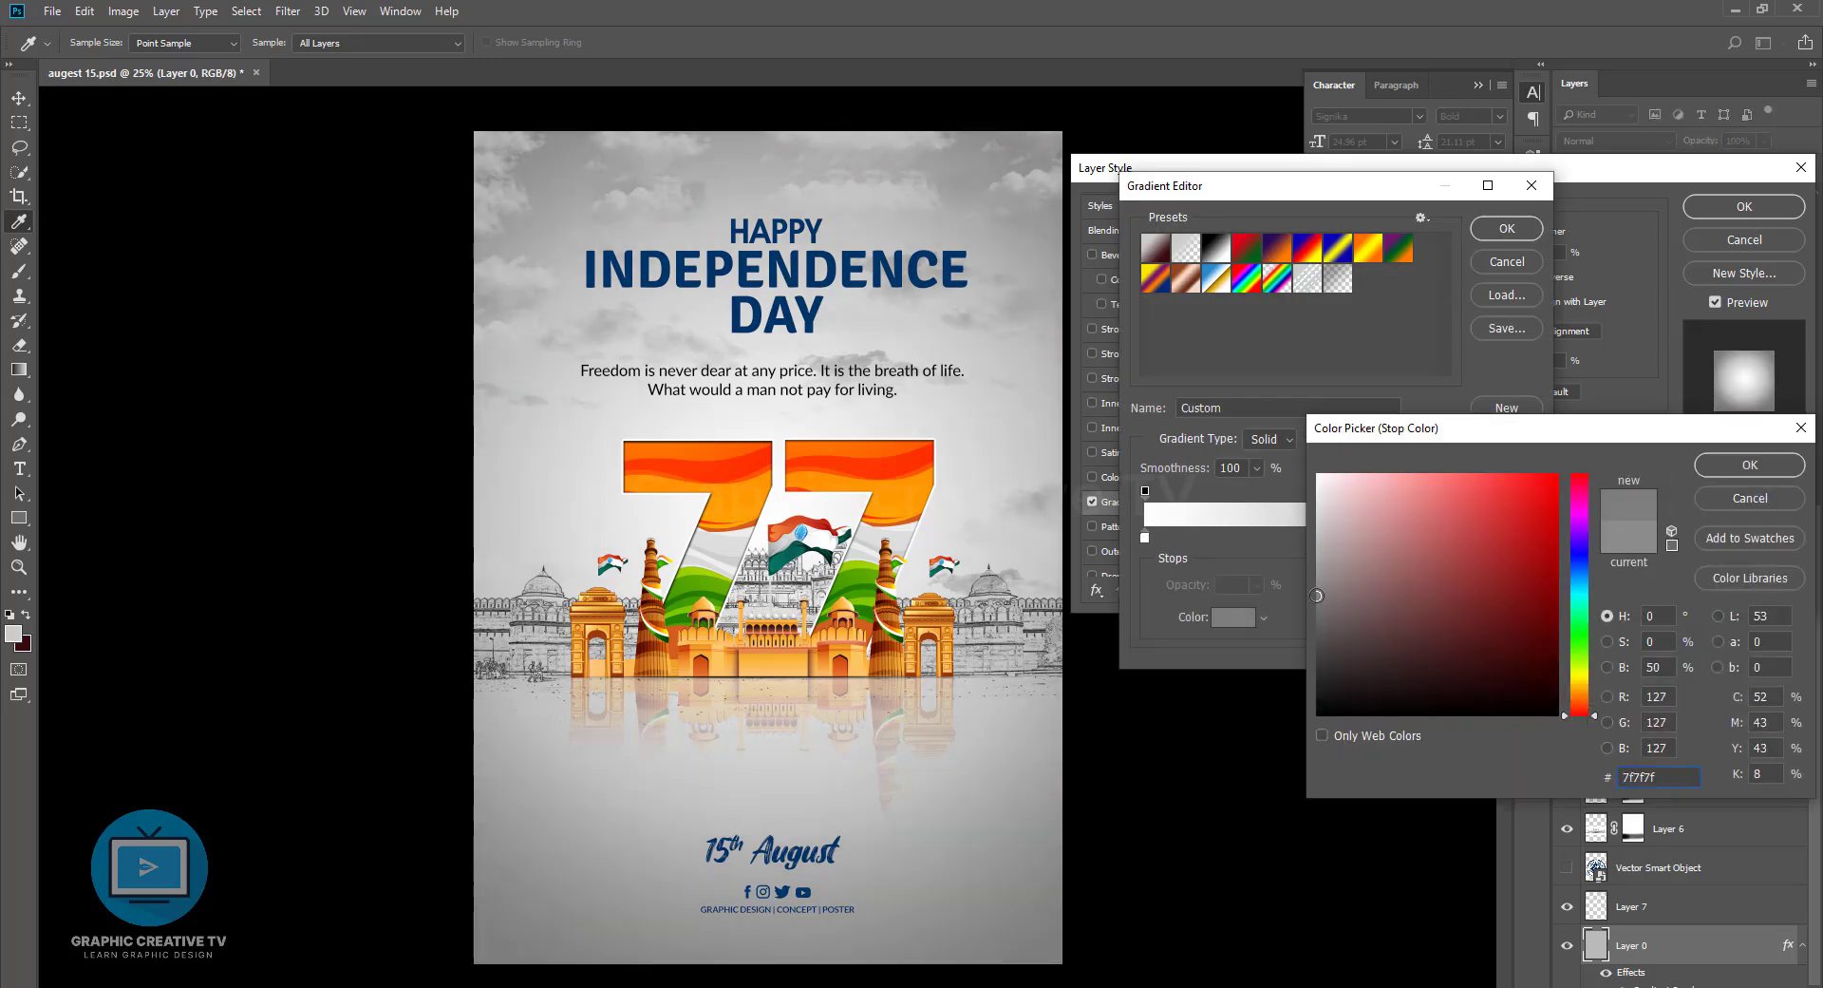
left_click(1706, 467)
left_click(1507, 228)
left_click(1744, 206)
key("e")
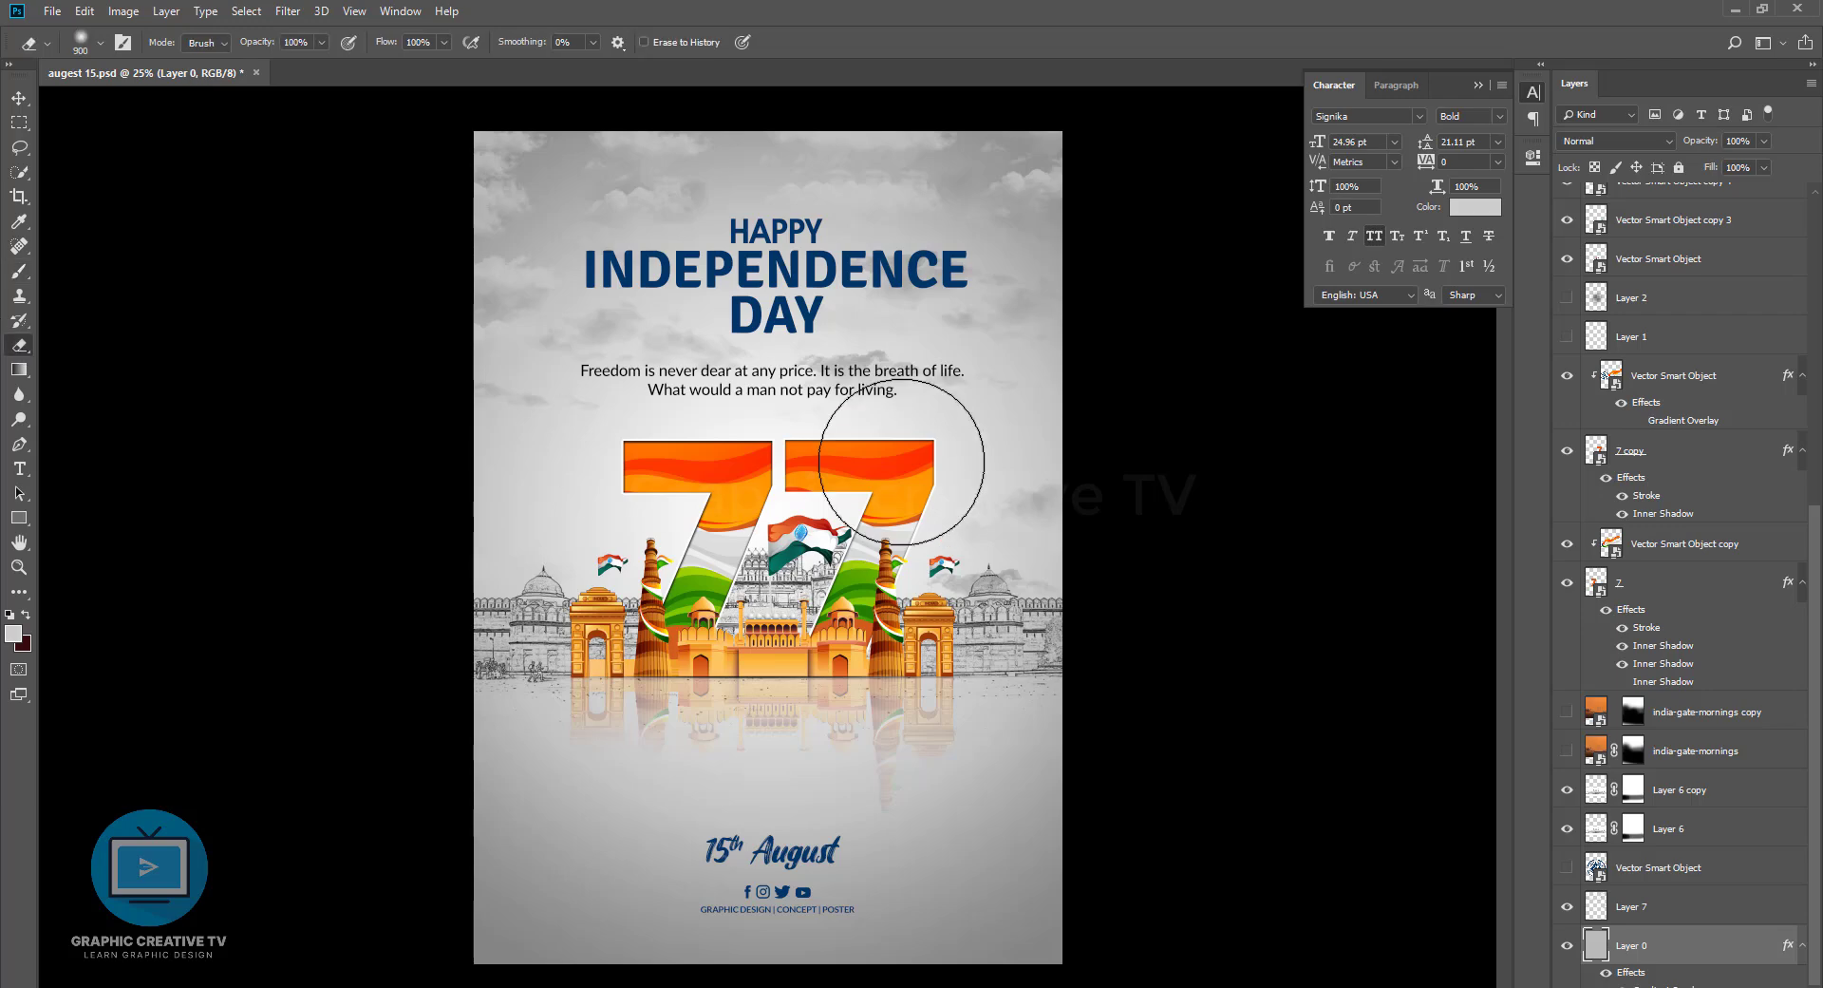
left_click_drag(902, 462, 841, 399)
key("ctrl+z")
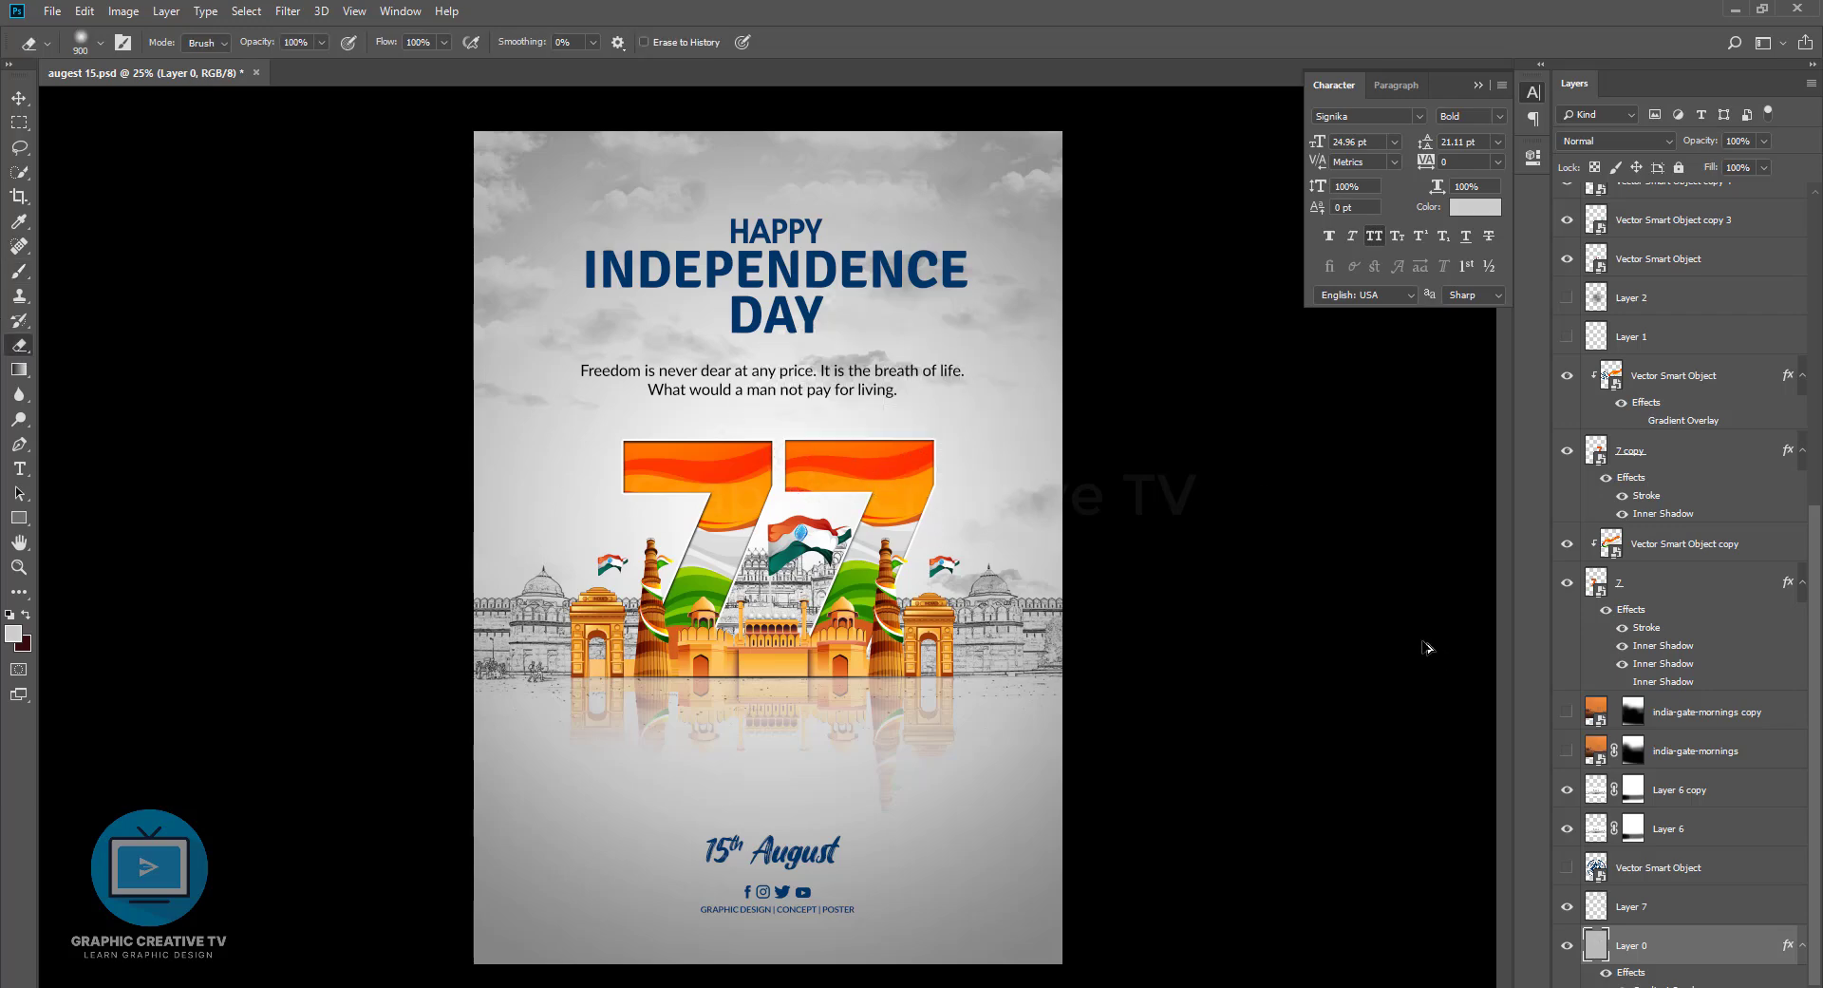
left_click(1672, 906)
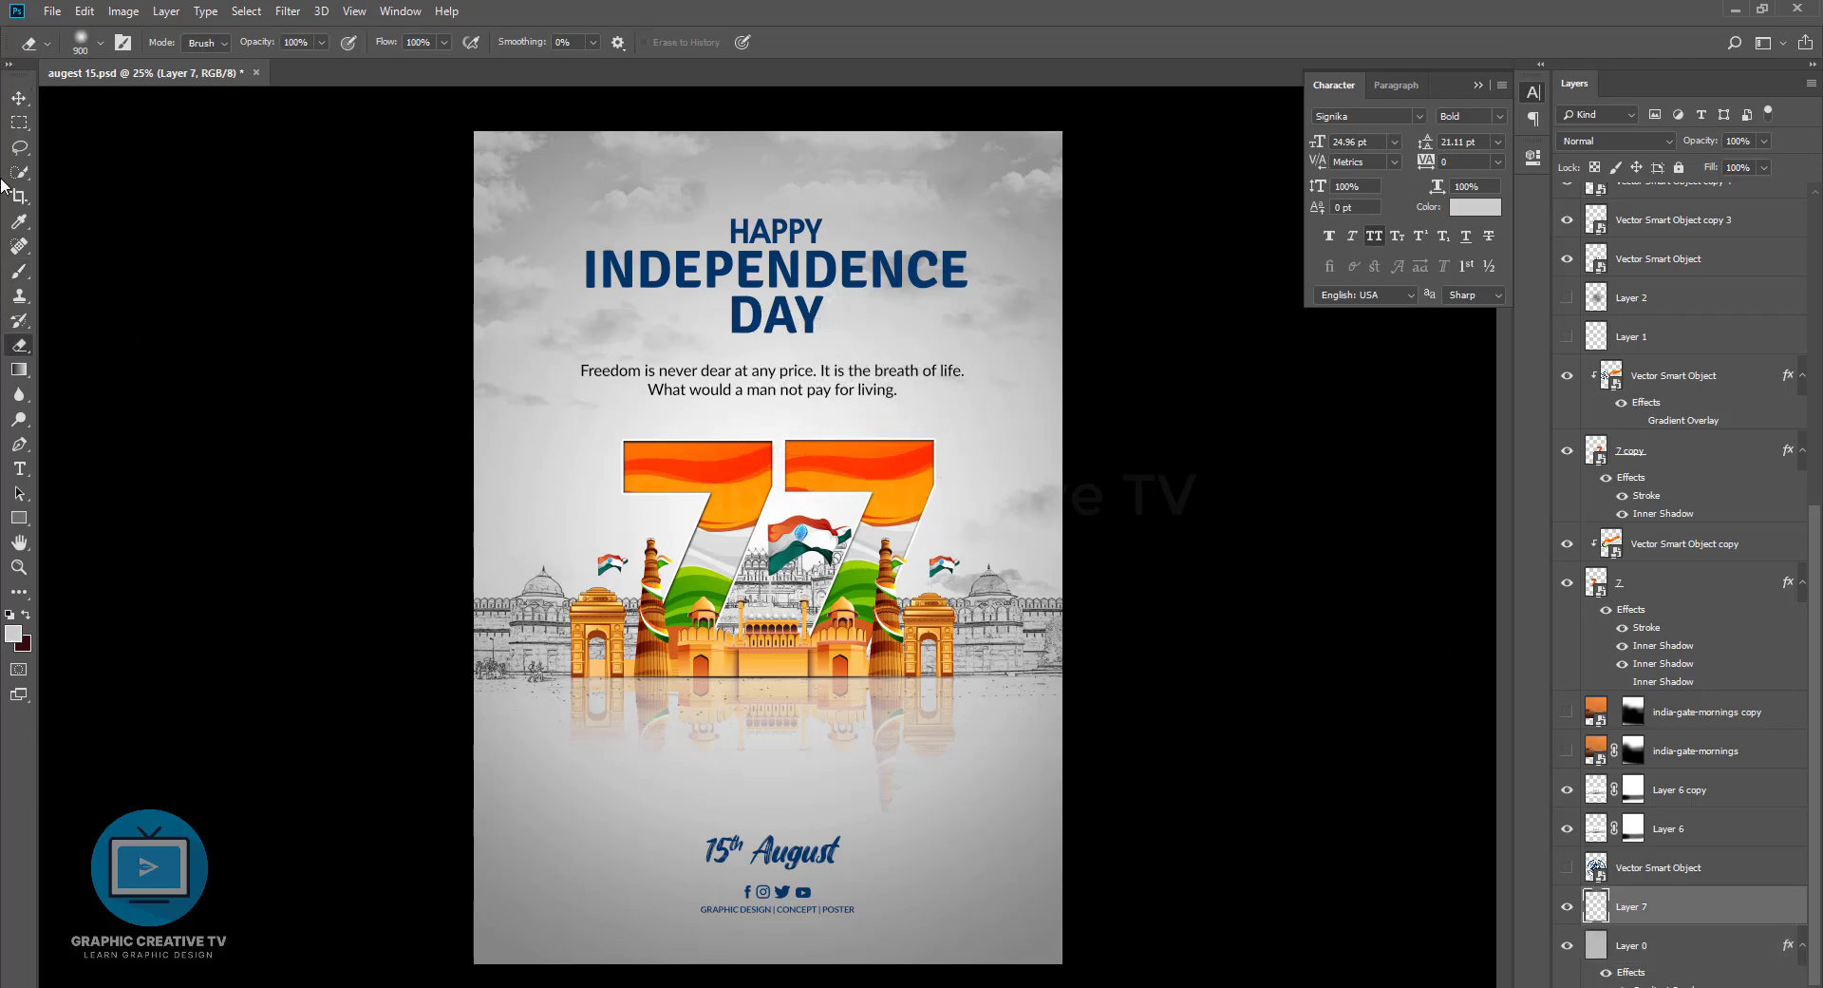
Select the lower 7 layer, the three visible Vector Smart Object layers below Layer 3, the quote and the footer text together
left_click(19, 98)
left_click(757, 397)
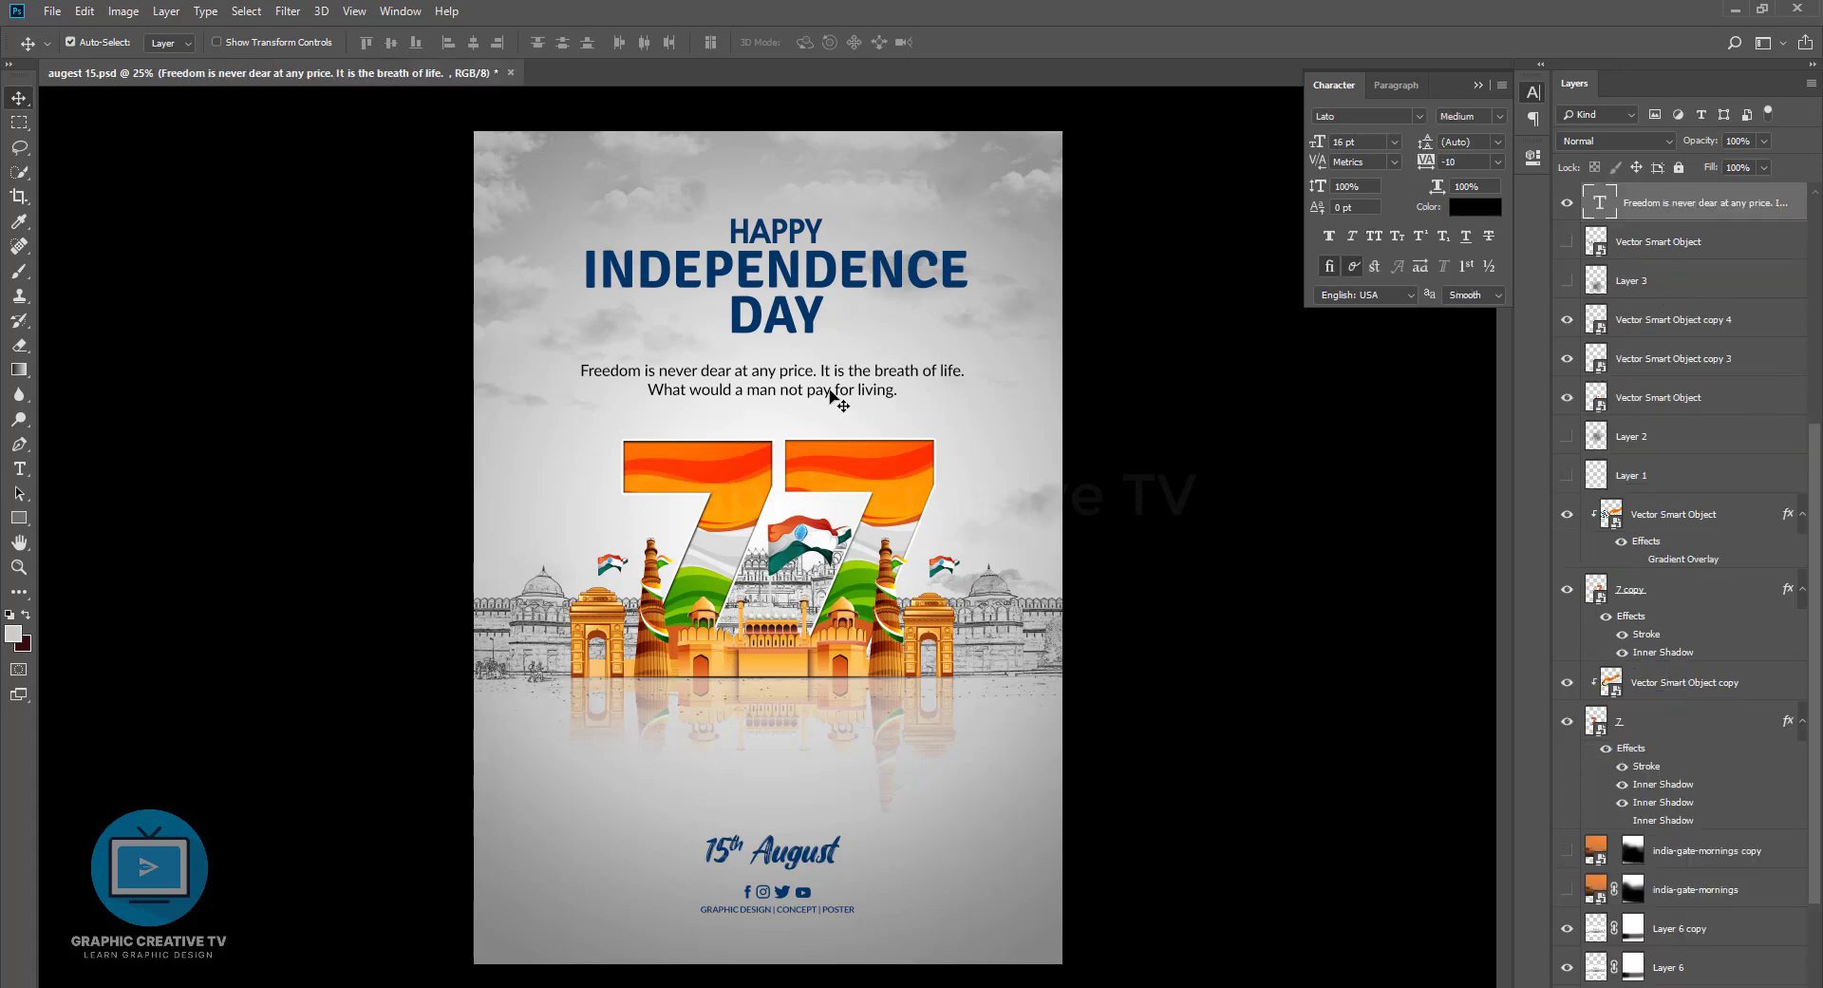
left_click(1656, 724)
left_click(1644, 403, "ctrl")
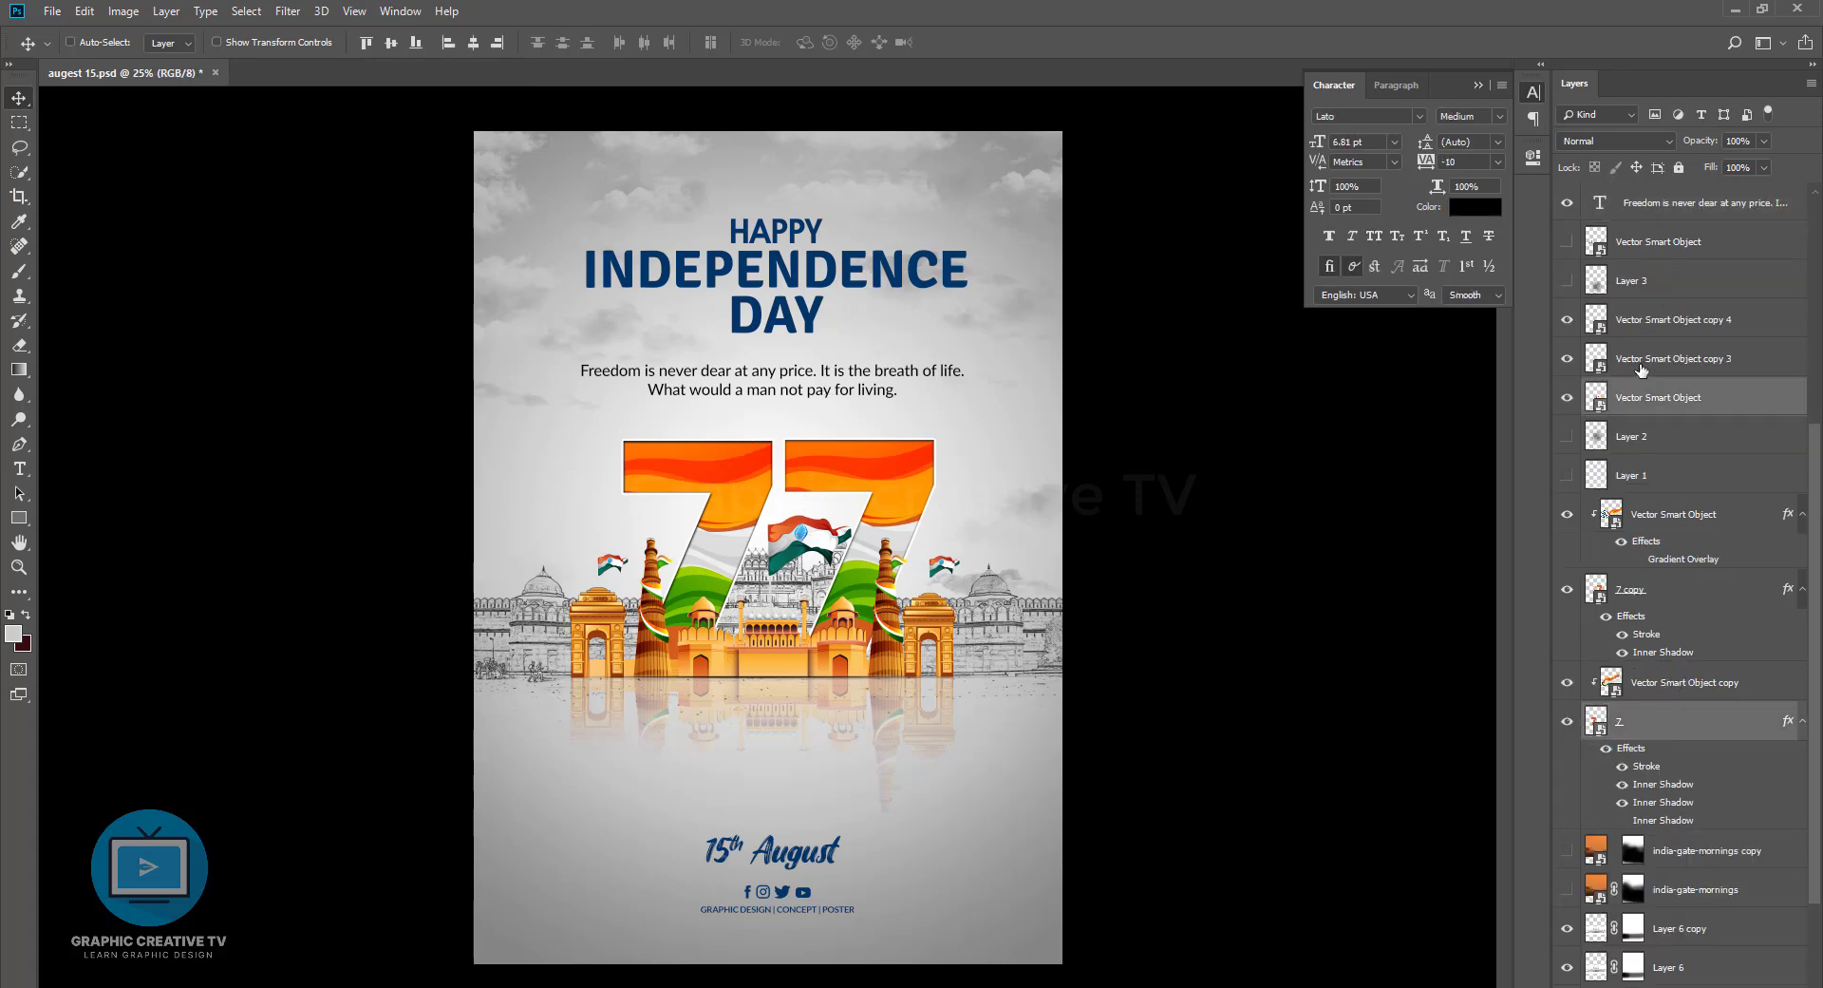
left_click(1643, 365, "ctrl")
left_click(1640, 329, "ctrl")
scroll(1641, 330, "up", 2)
left_click(1647, 290, "ctrl")
left_click(1654, 243, "ctrl")
Add the colour-overlaid Vector Smart Object, the one above it, masked Vector Smart Object copy 2, and Layer 4 to the layer selection
scroll(1664, 325, "up", 3)
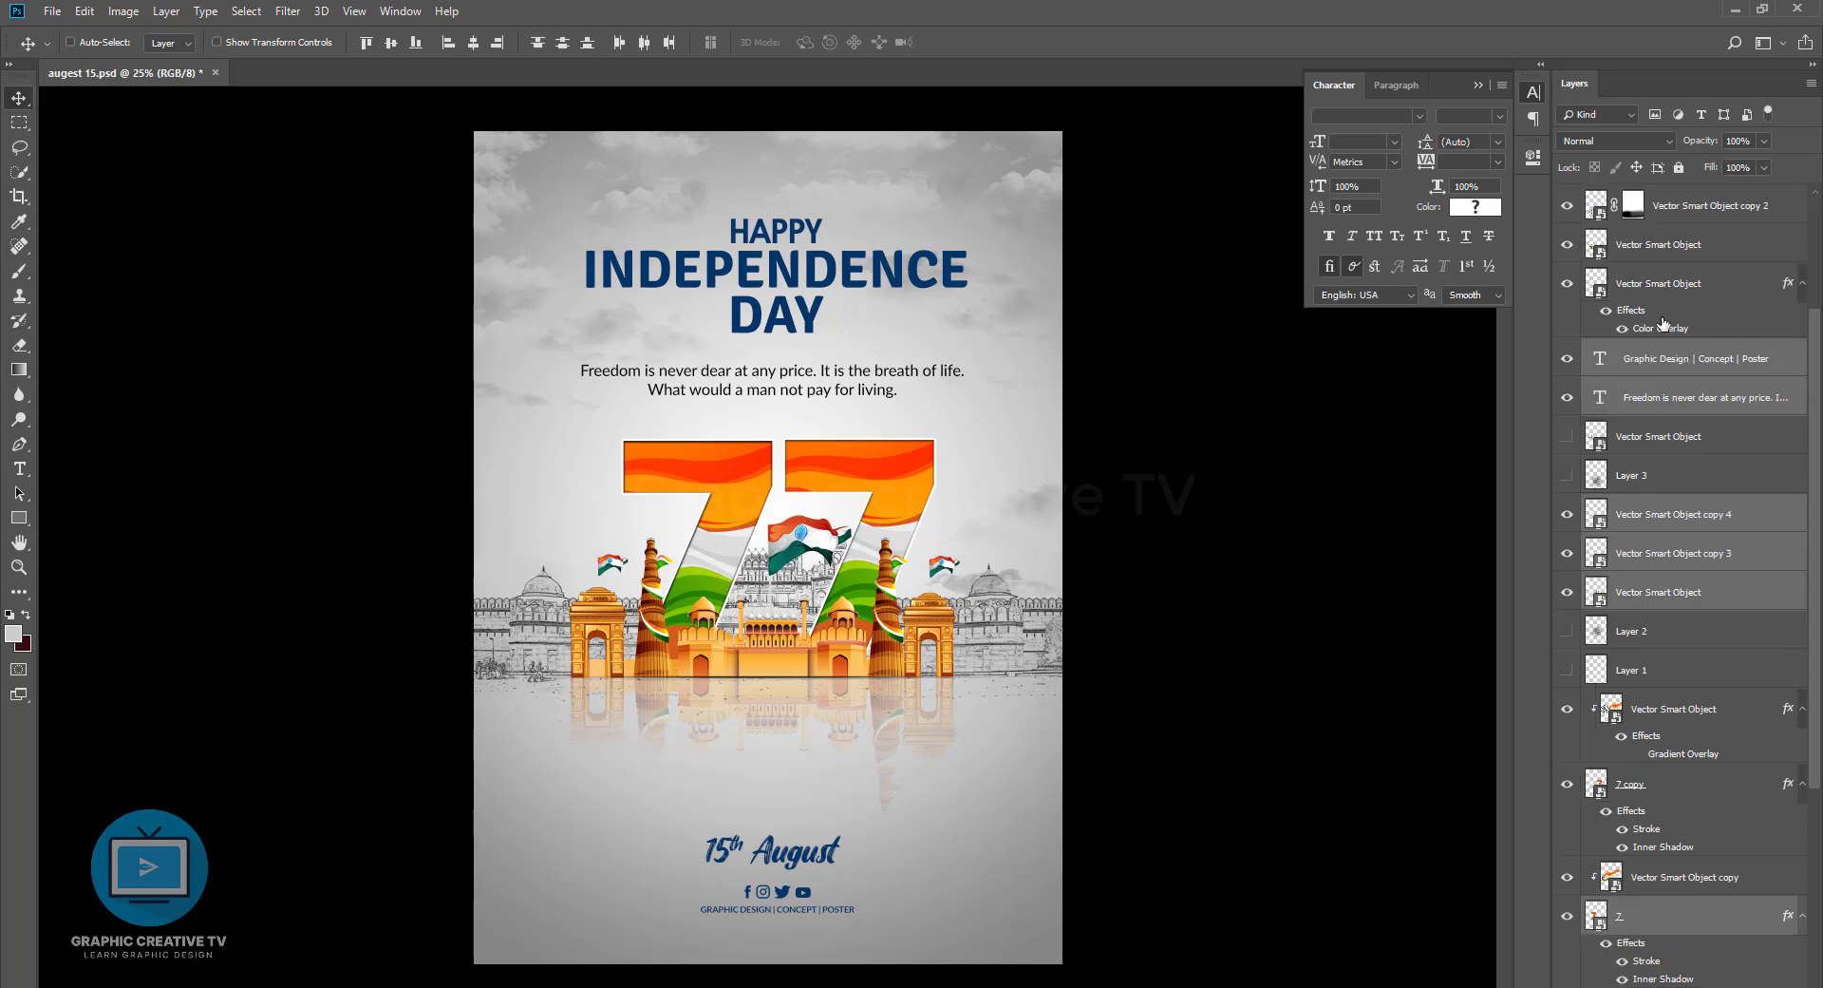
left_click(1660, 284, "ctrl")
left_click(1653, 245, "ctrl")
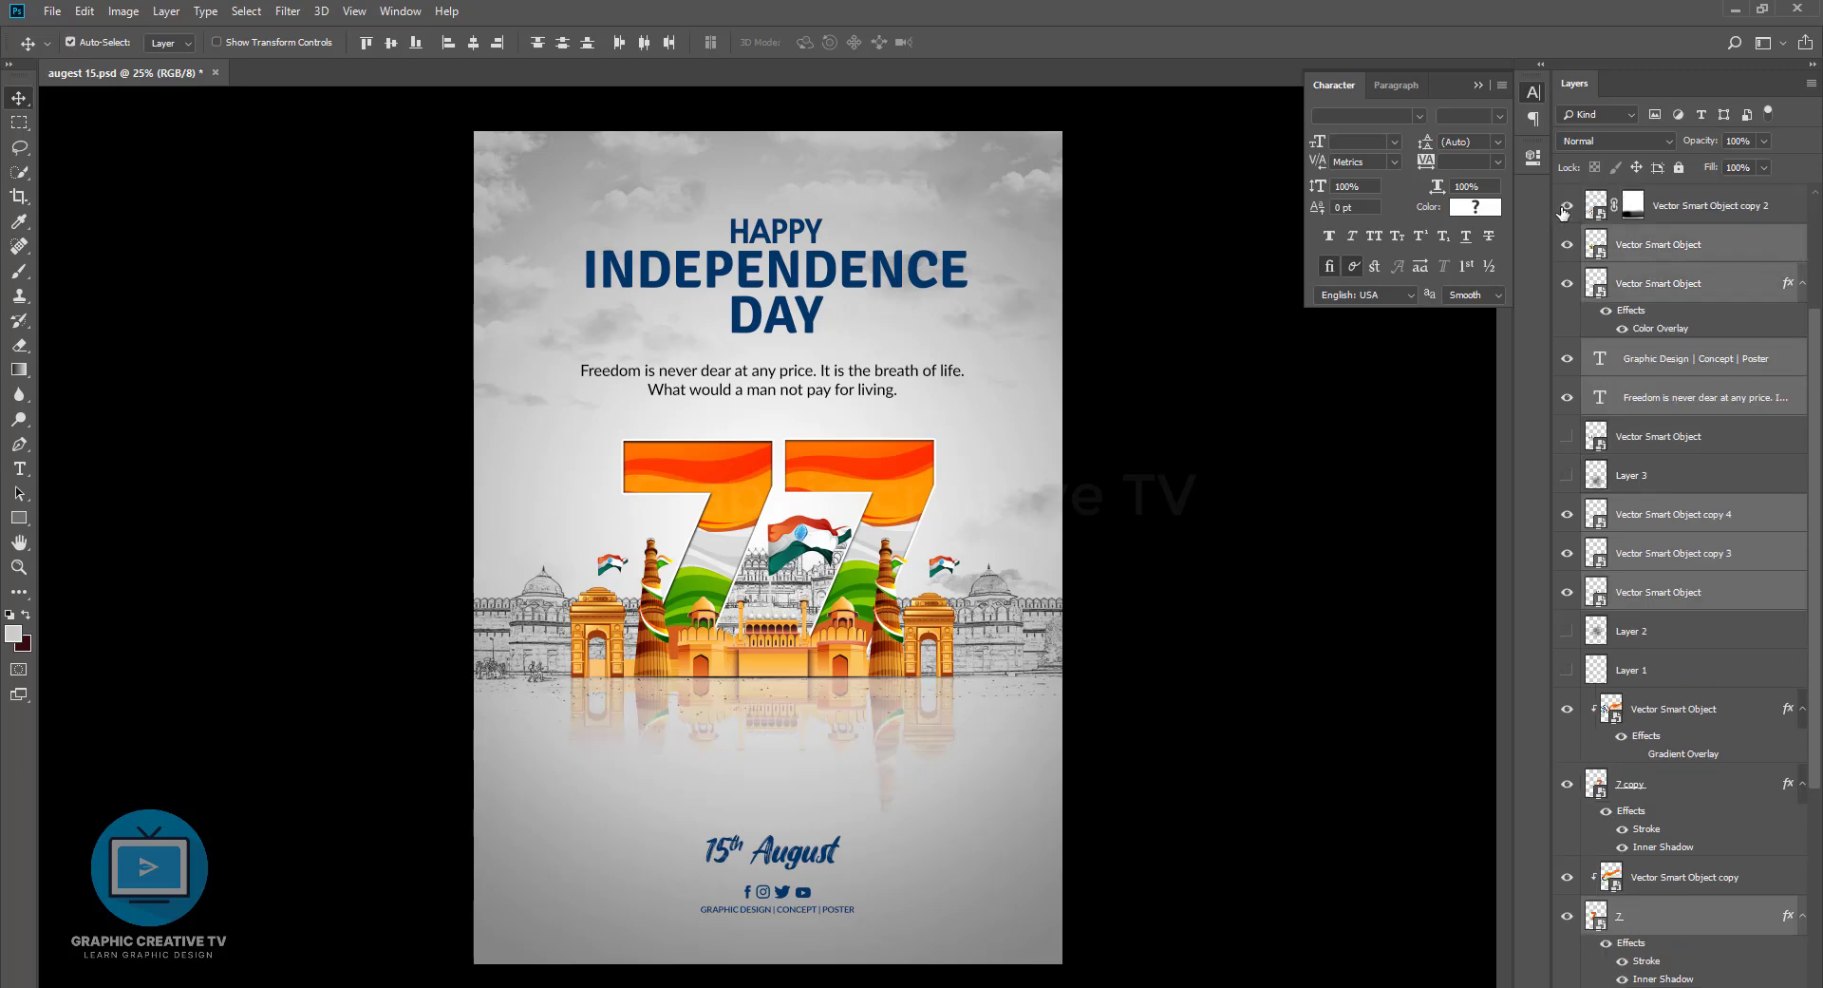
left_click(1650, 213, "ctrl")
scroll(1666, 254, "up", 3)
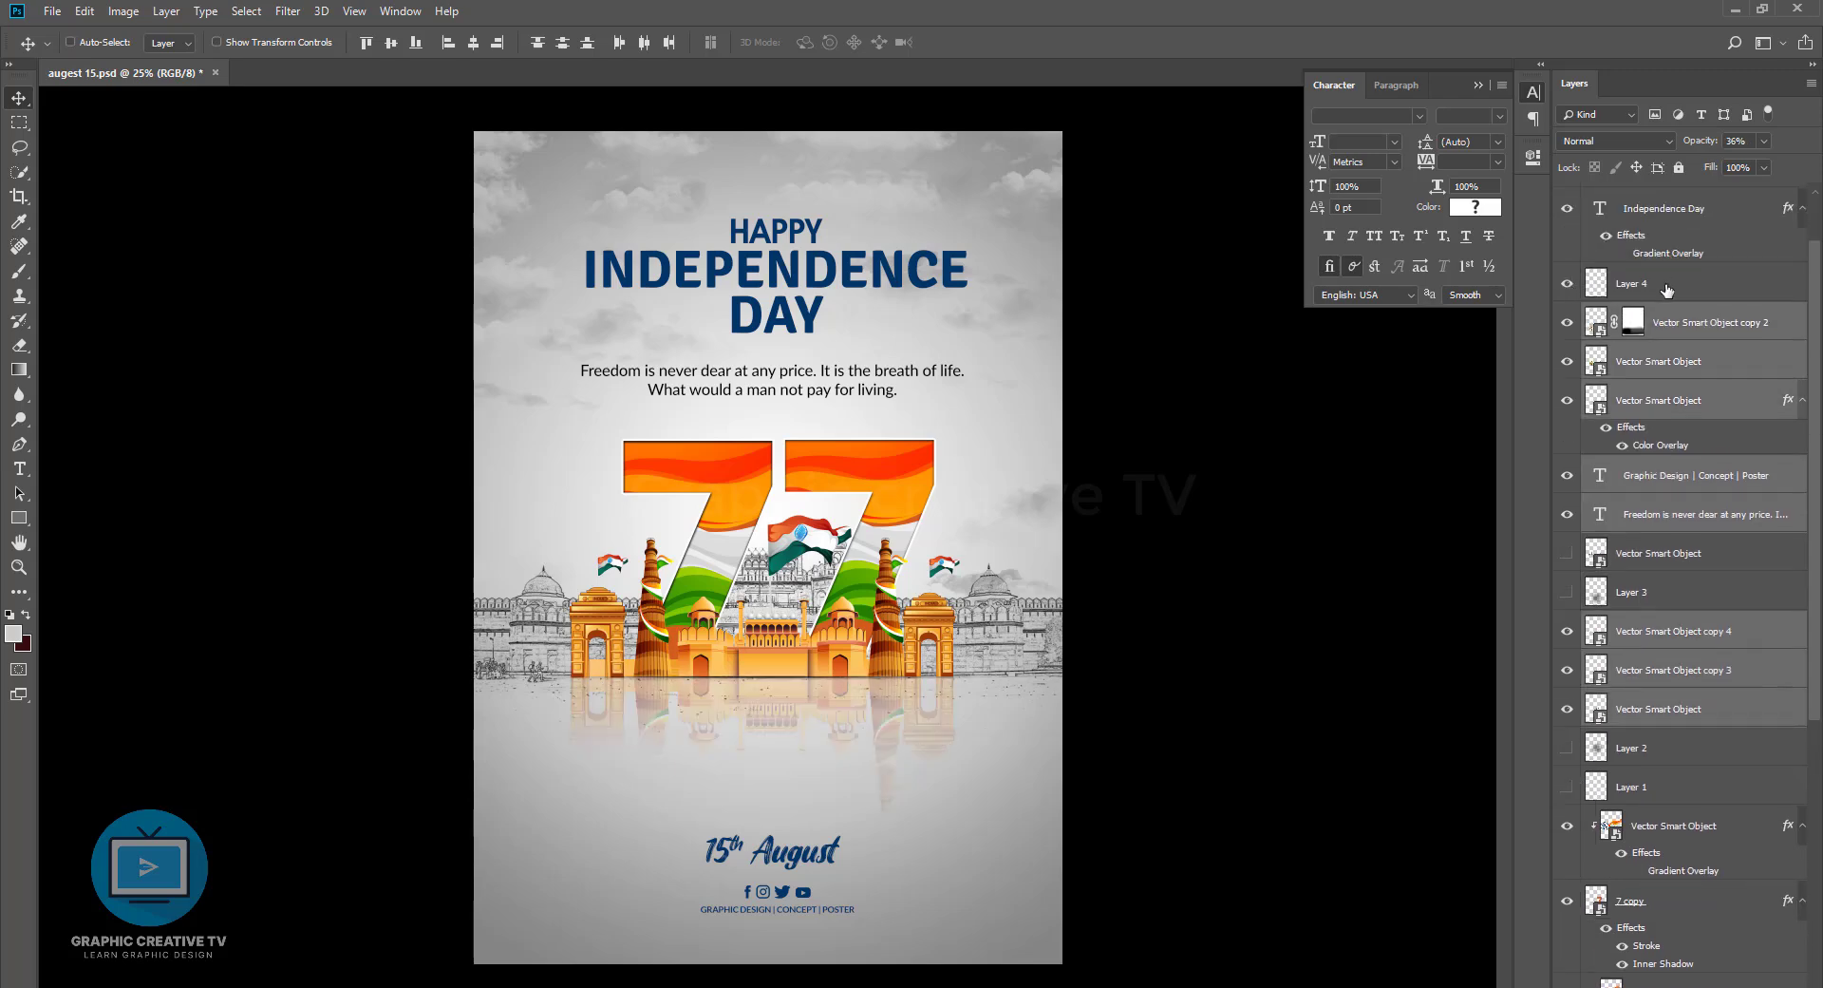
left_click(1666, 285, "ctrl")
scroll(1667, 290, "up", 2)
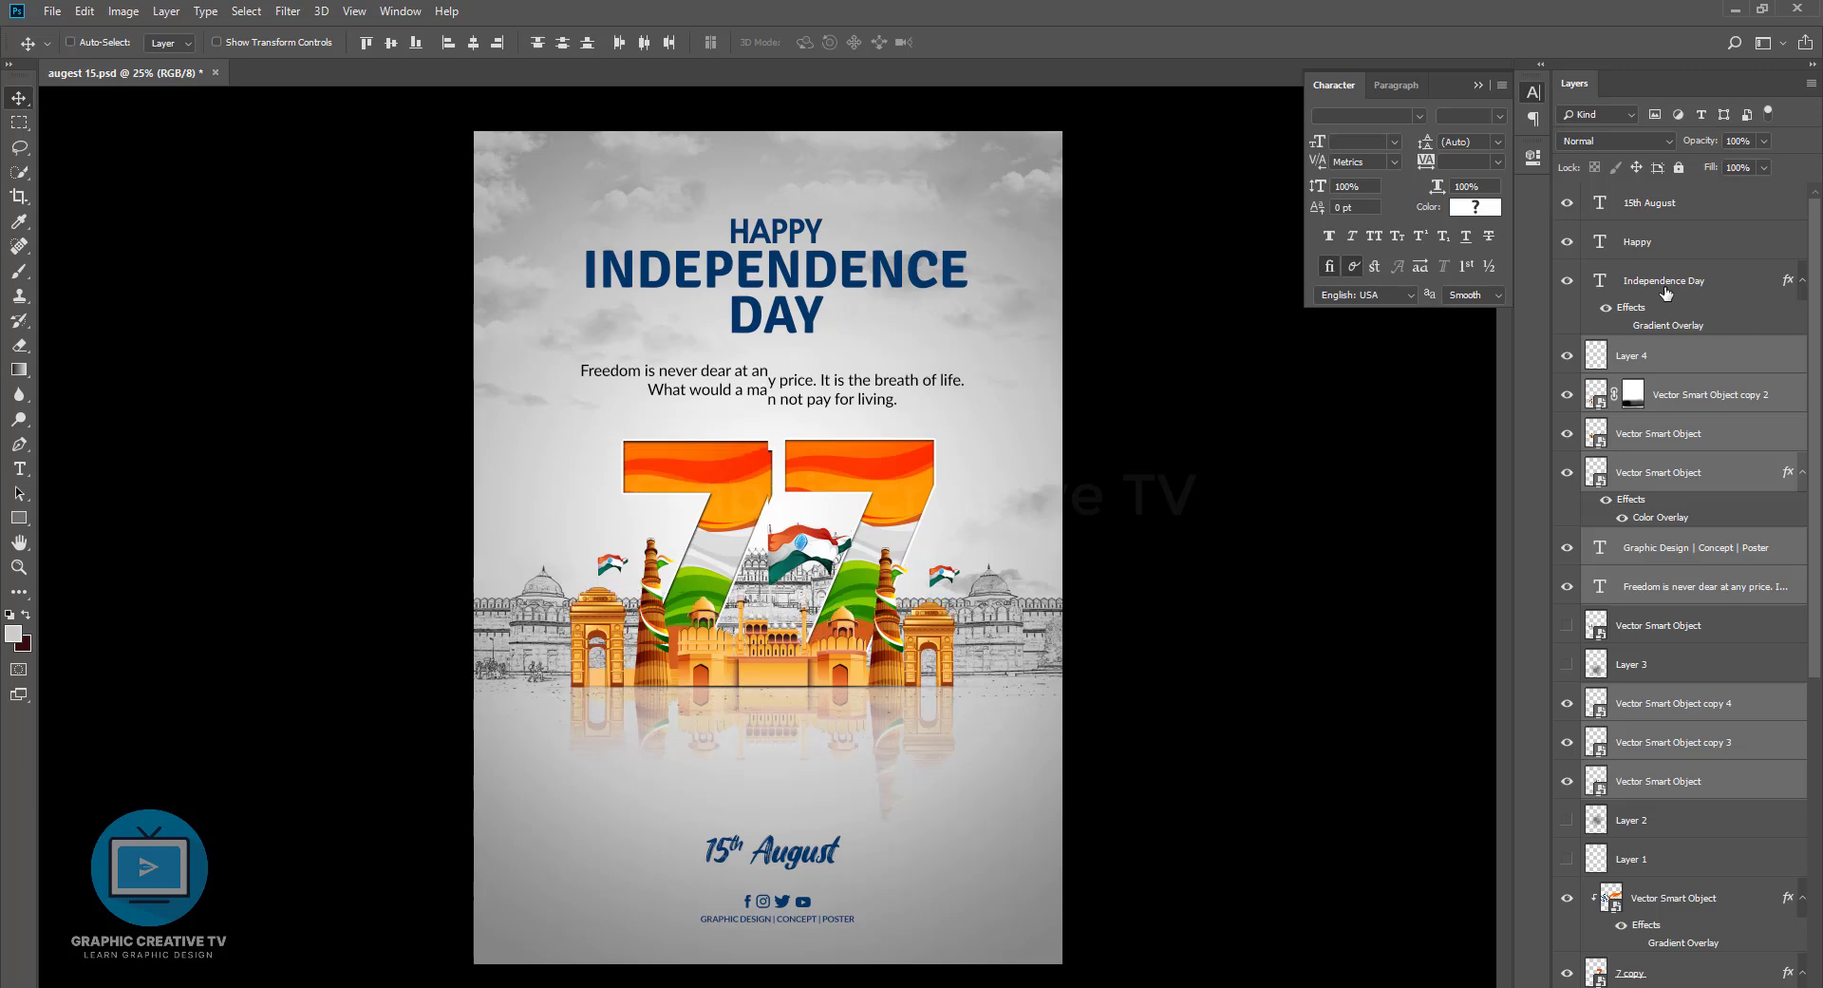
Include the remaining 77 artwork layers, Layer 6 and Layer 6 copy, nudge the whole selection down slightly, and deselect
scroll(1695, 656, "down", 5)
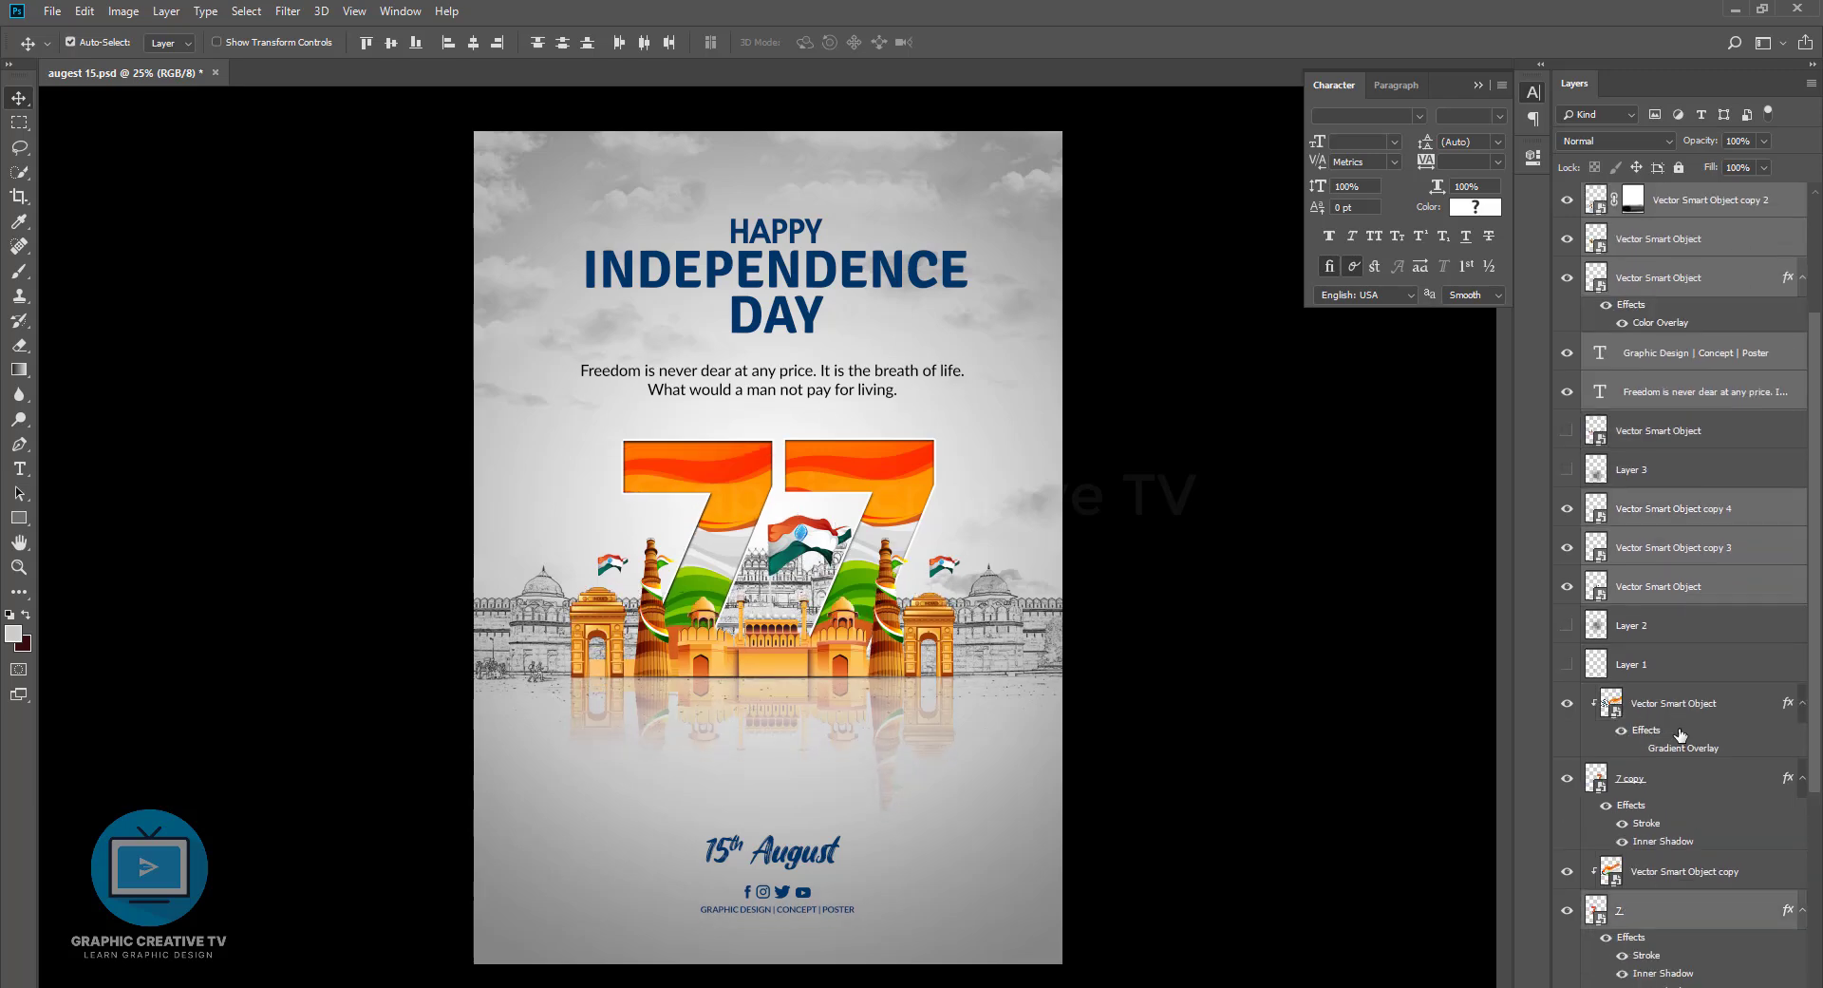
scroll(1679, 814, "down", 8)
left_click(1679, 809, "ctrl")
left_click(1681, 848, "ctrl")
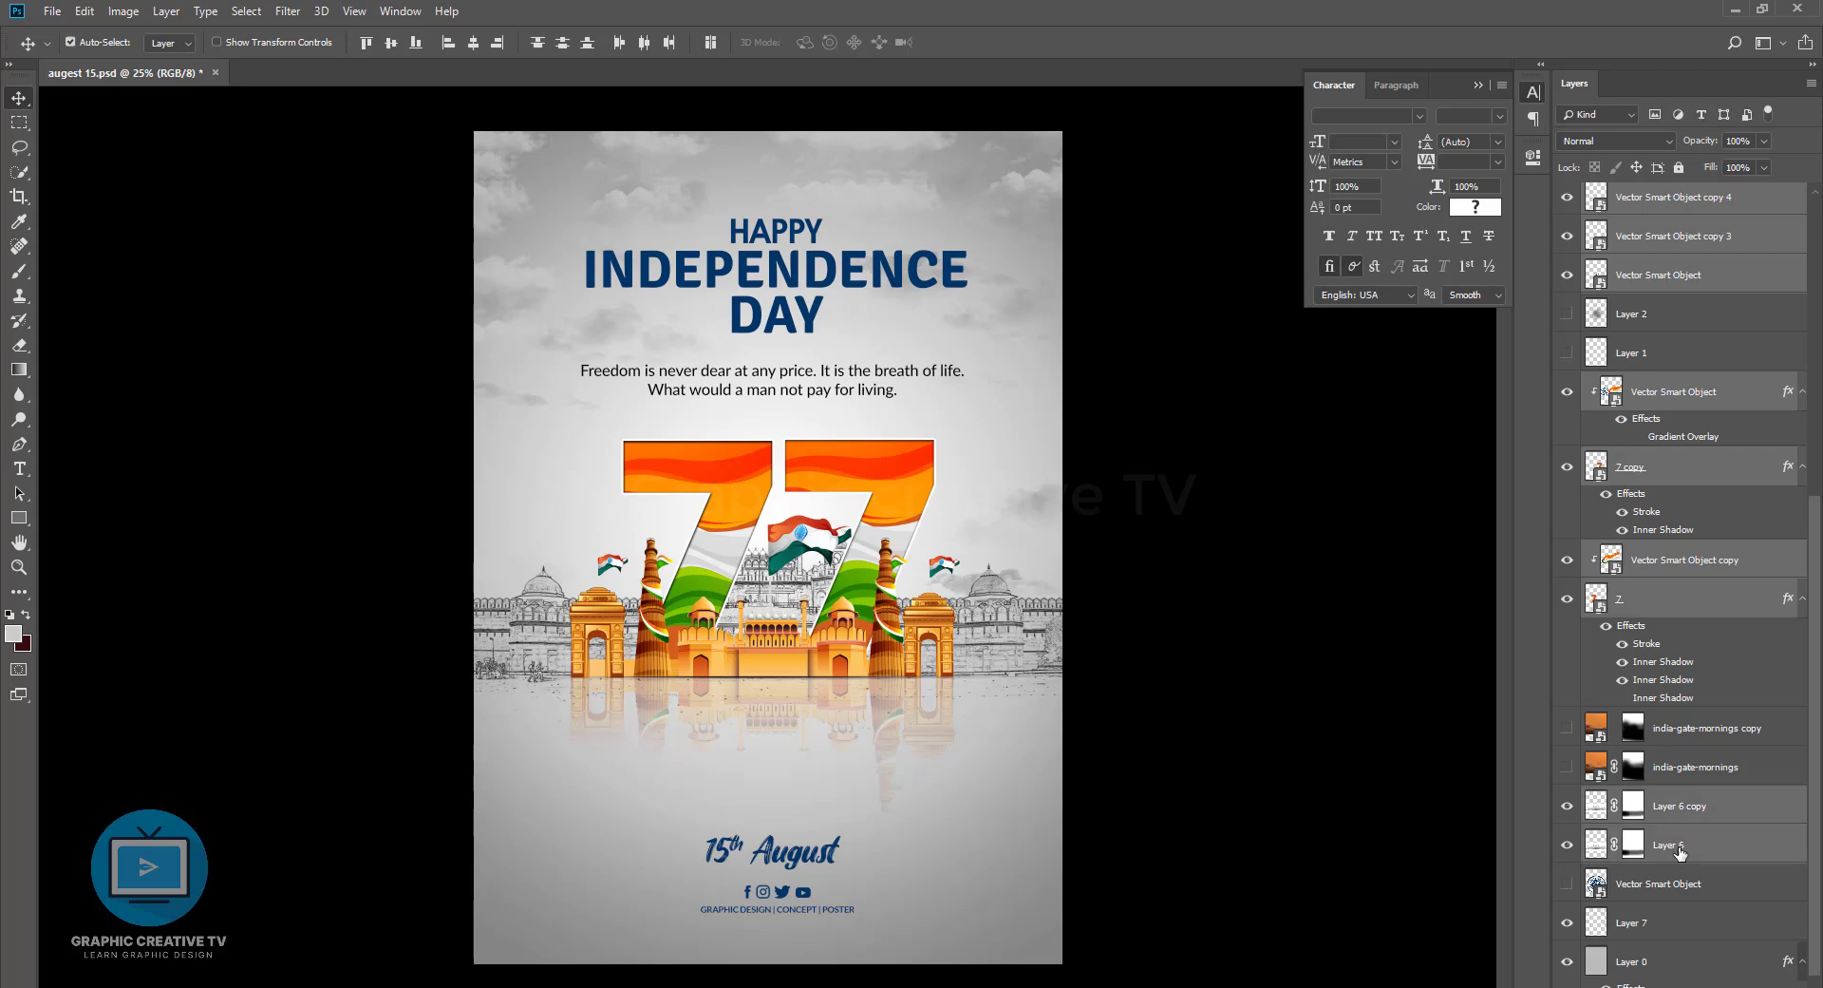
scroll(1680, 851, "up", 9)
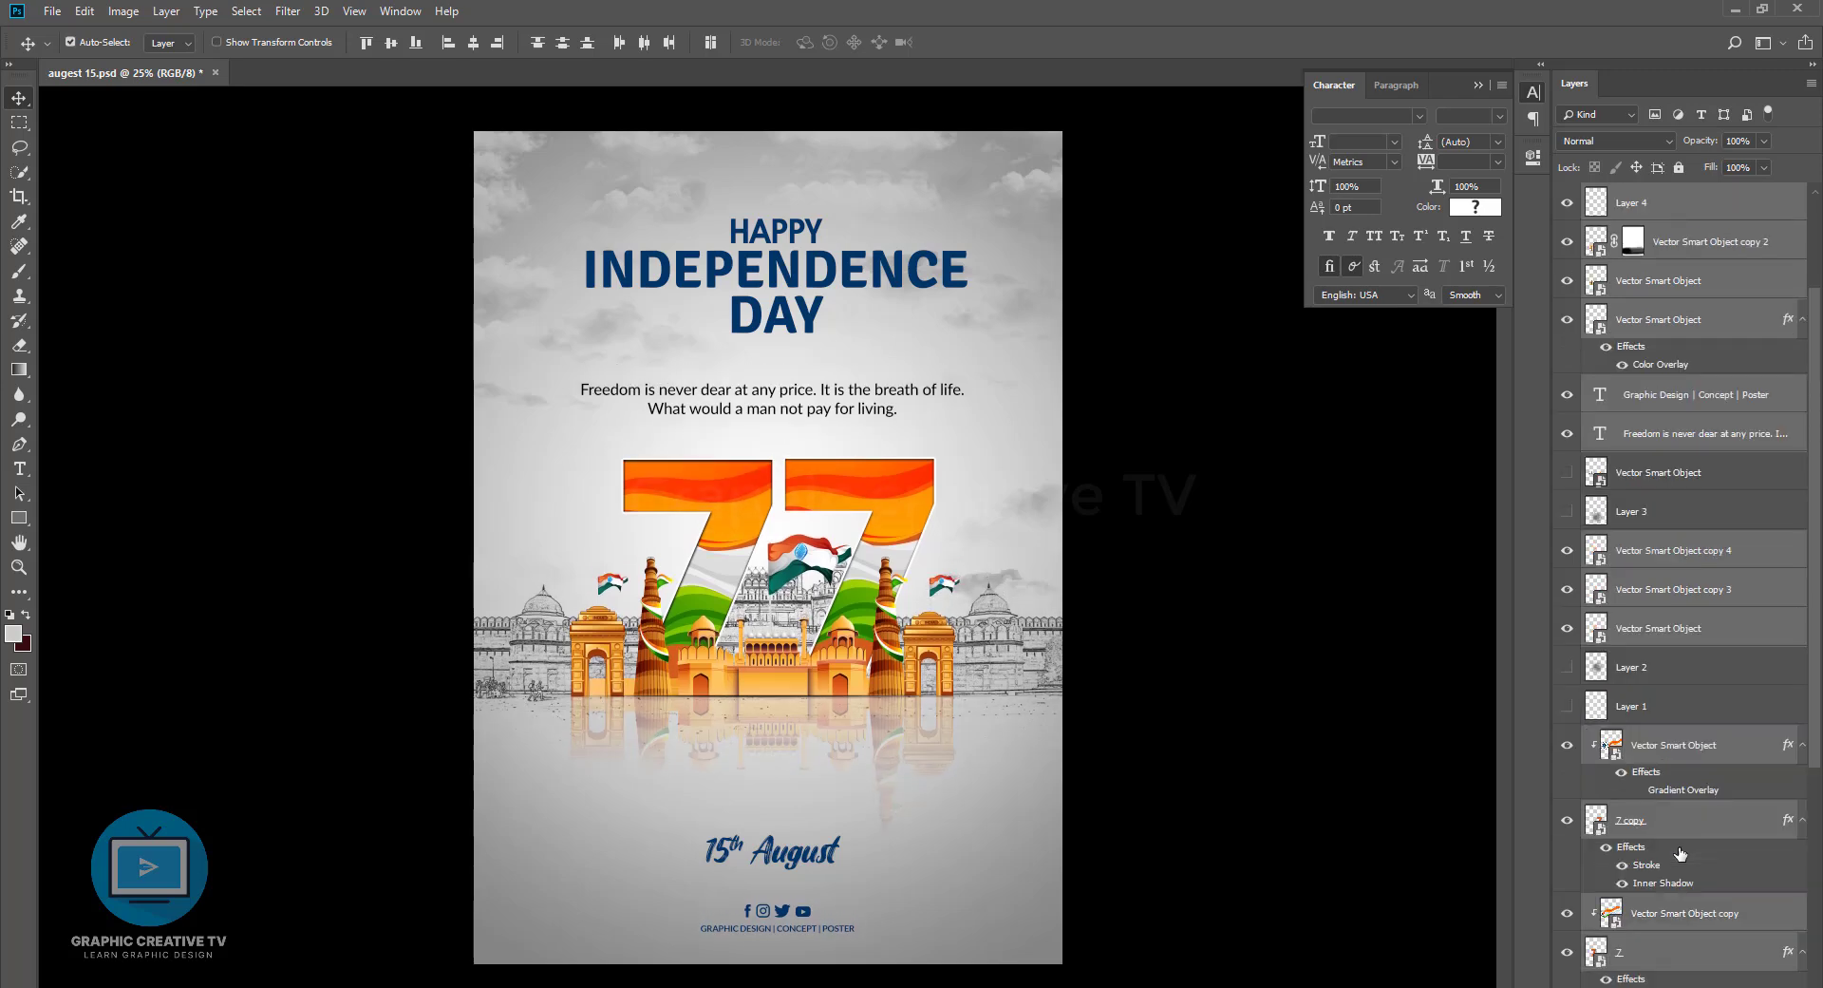
left_click(1170, 608)
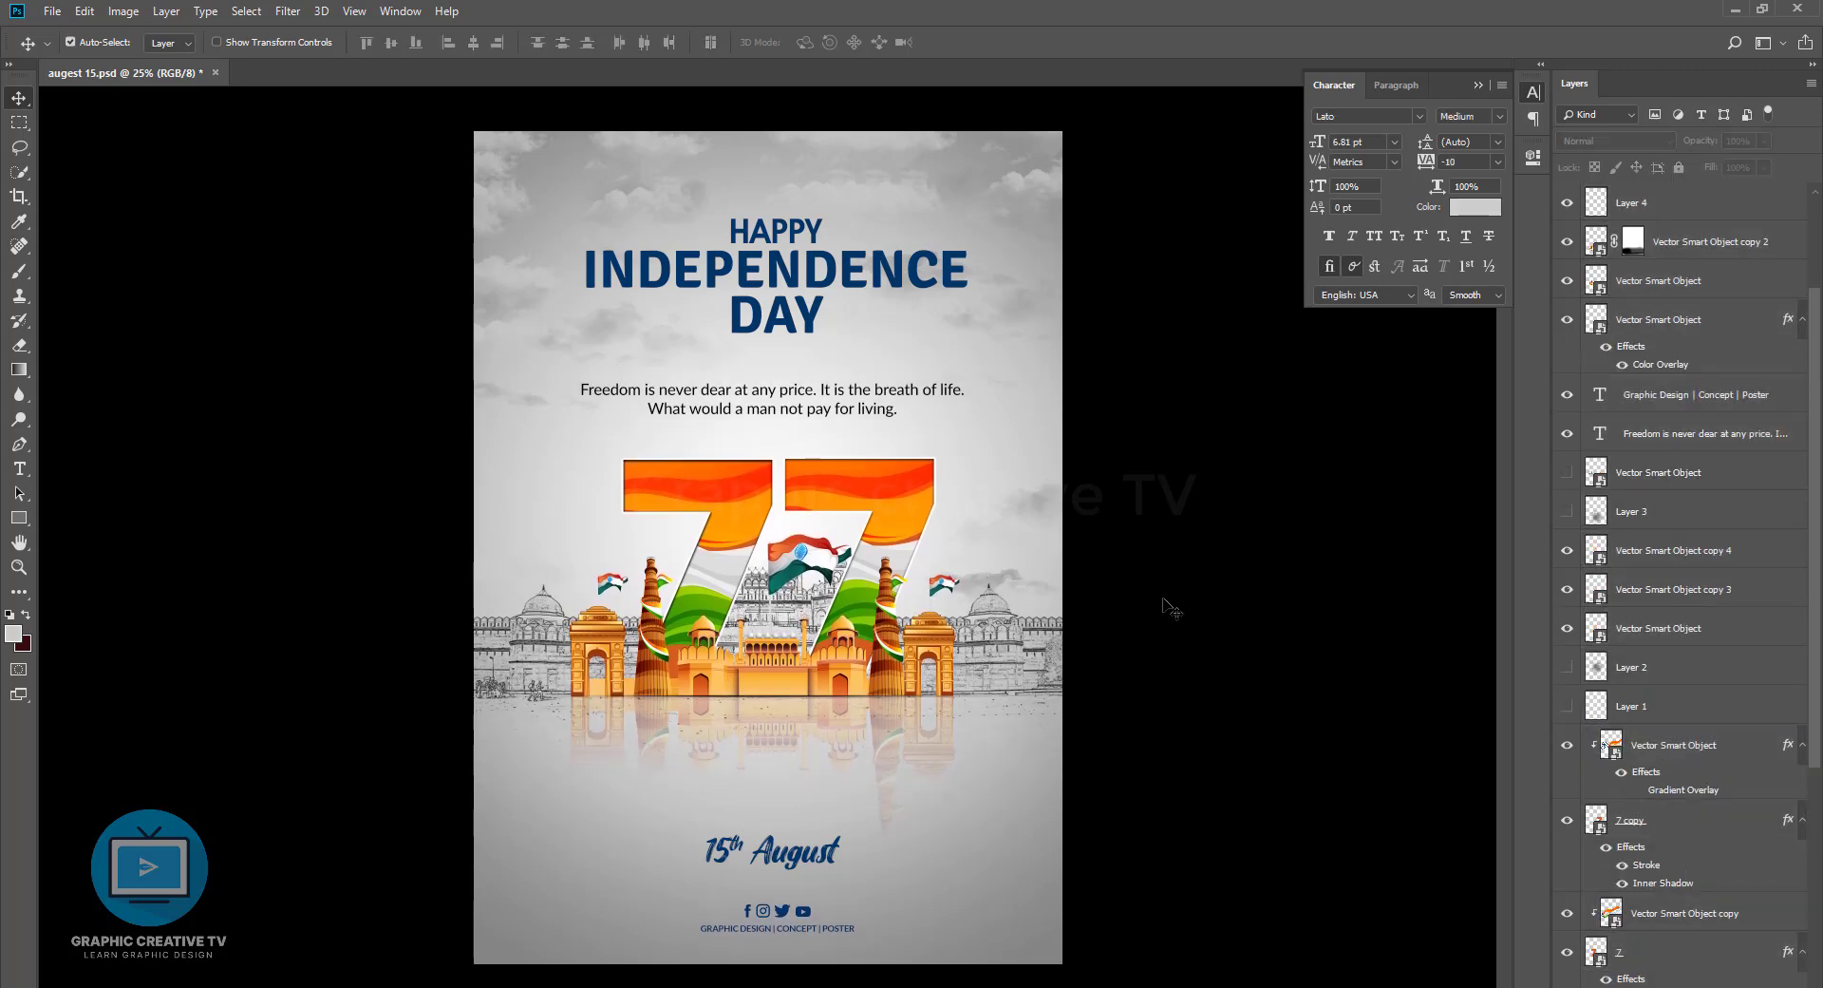
Move the quote up closer to the title and raise the 15th August date away from the social icons
left_click_drag(797, 400, 794, 373)
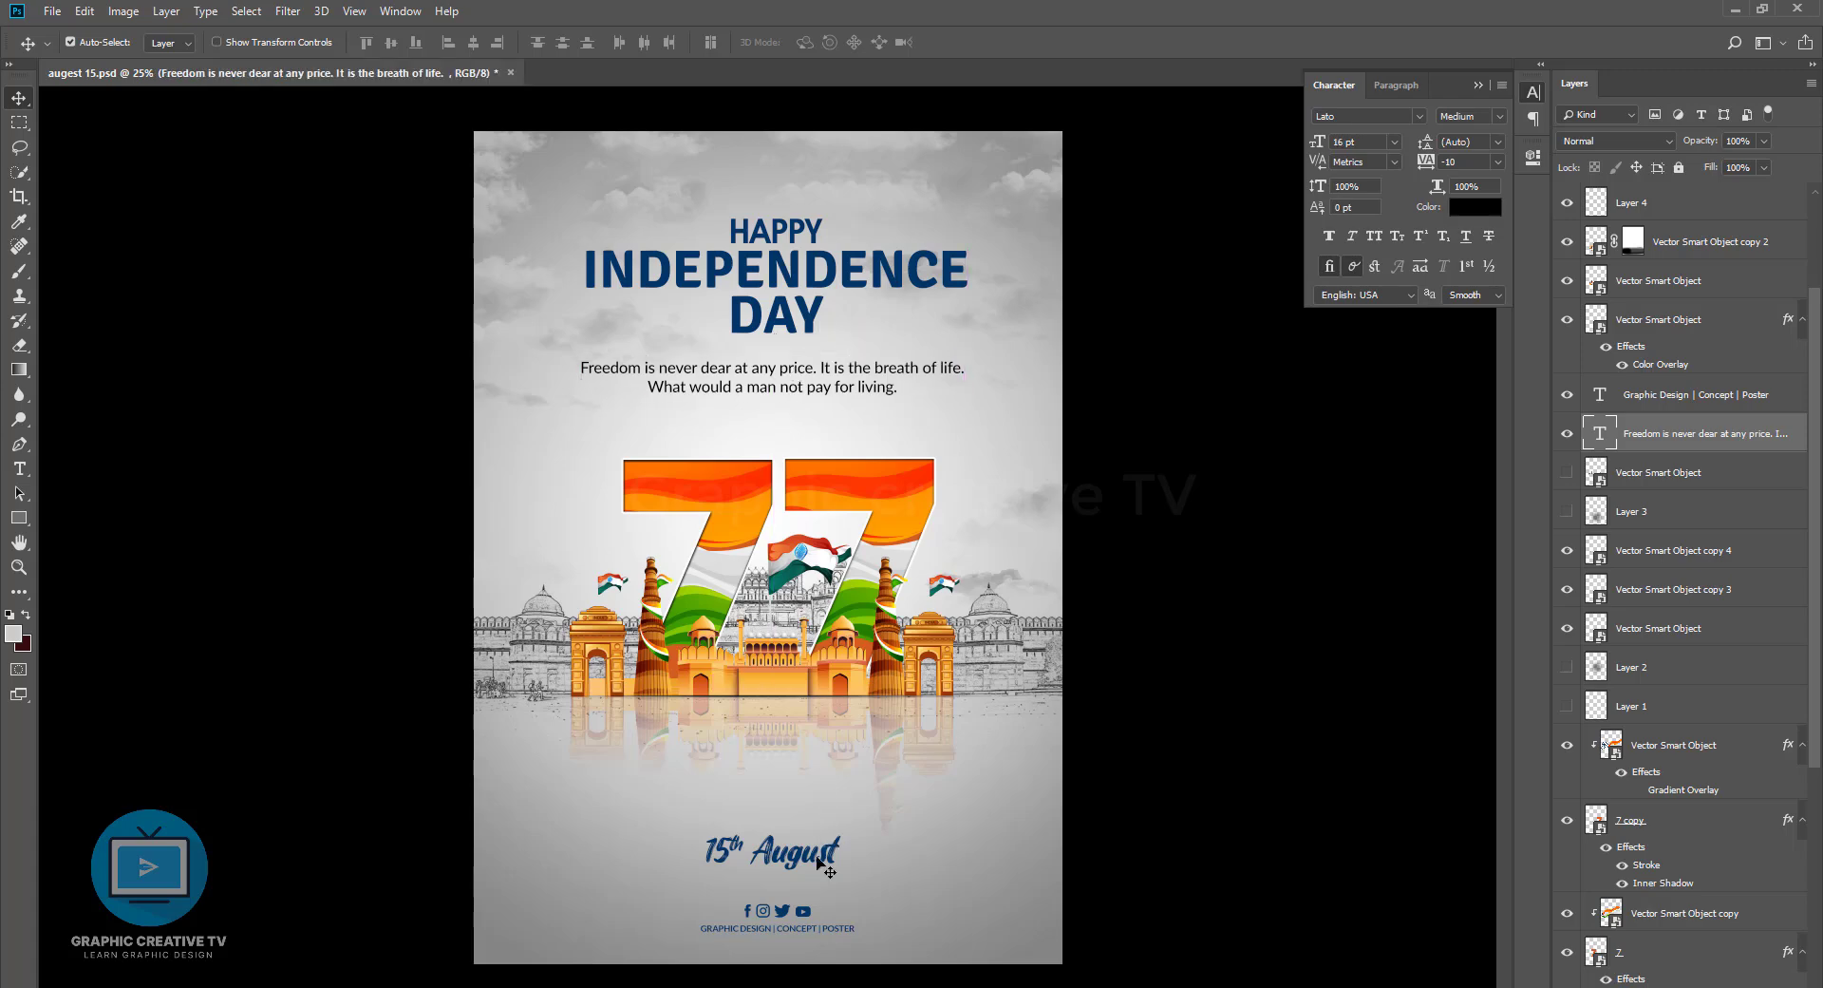
left_click_drag(813, 863, 814, 840)
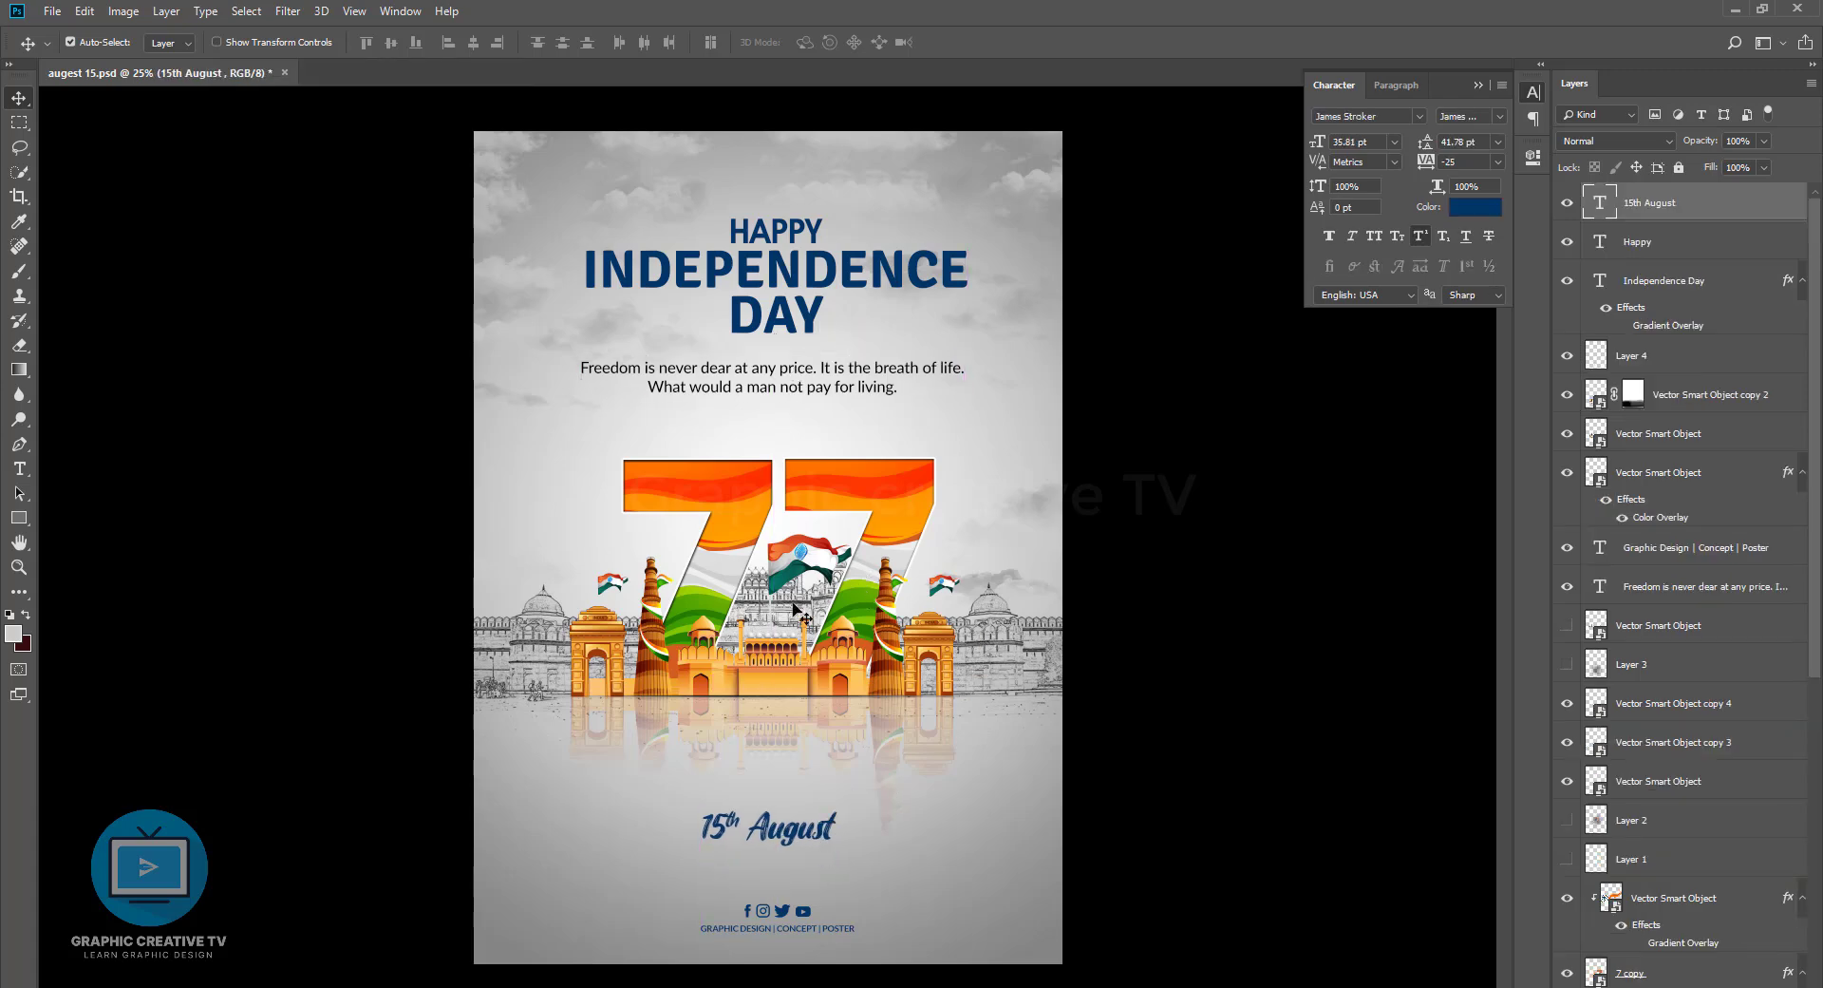
Break the quote into three lines after "price." and "would", and move it below the monuments, just above the date
key("t")
left_click(825, 369)
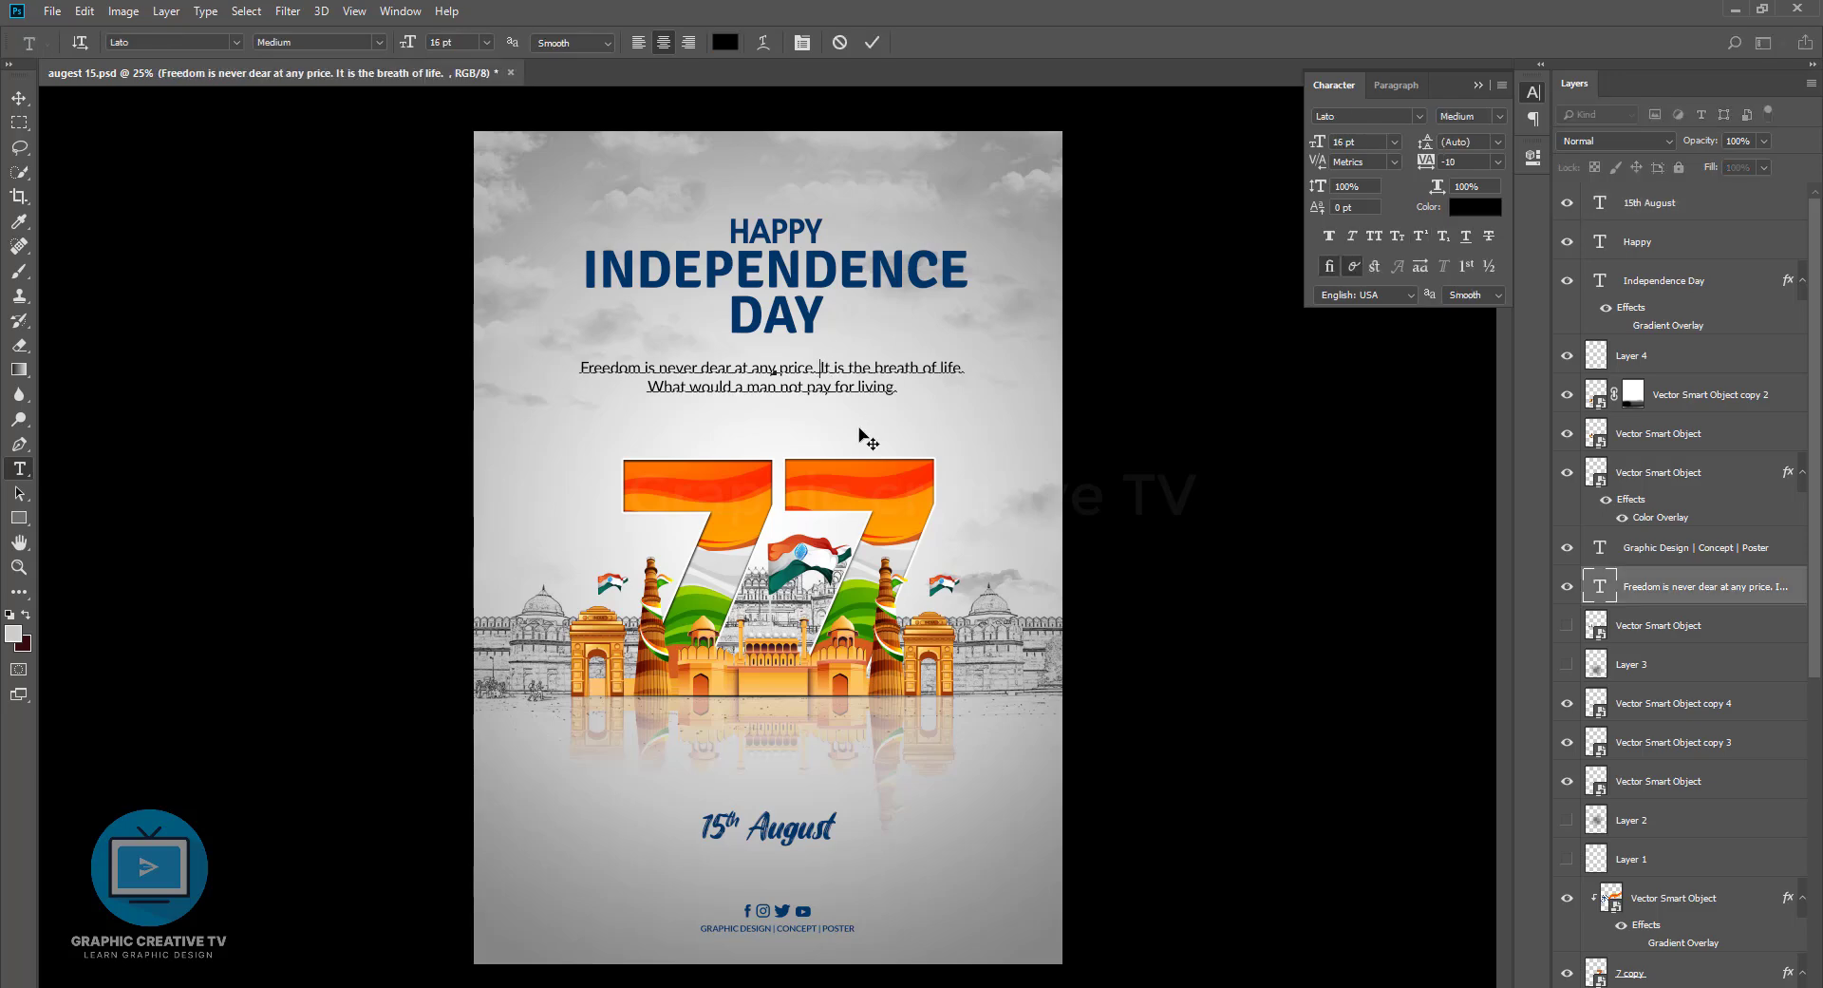
key("BackSpace")
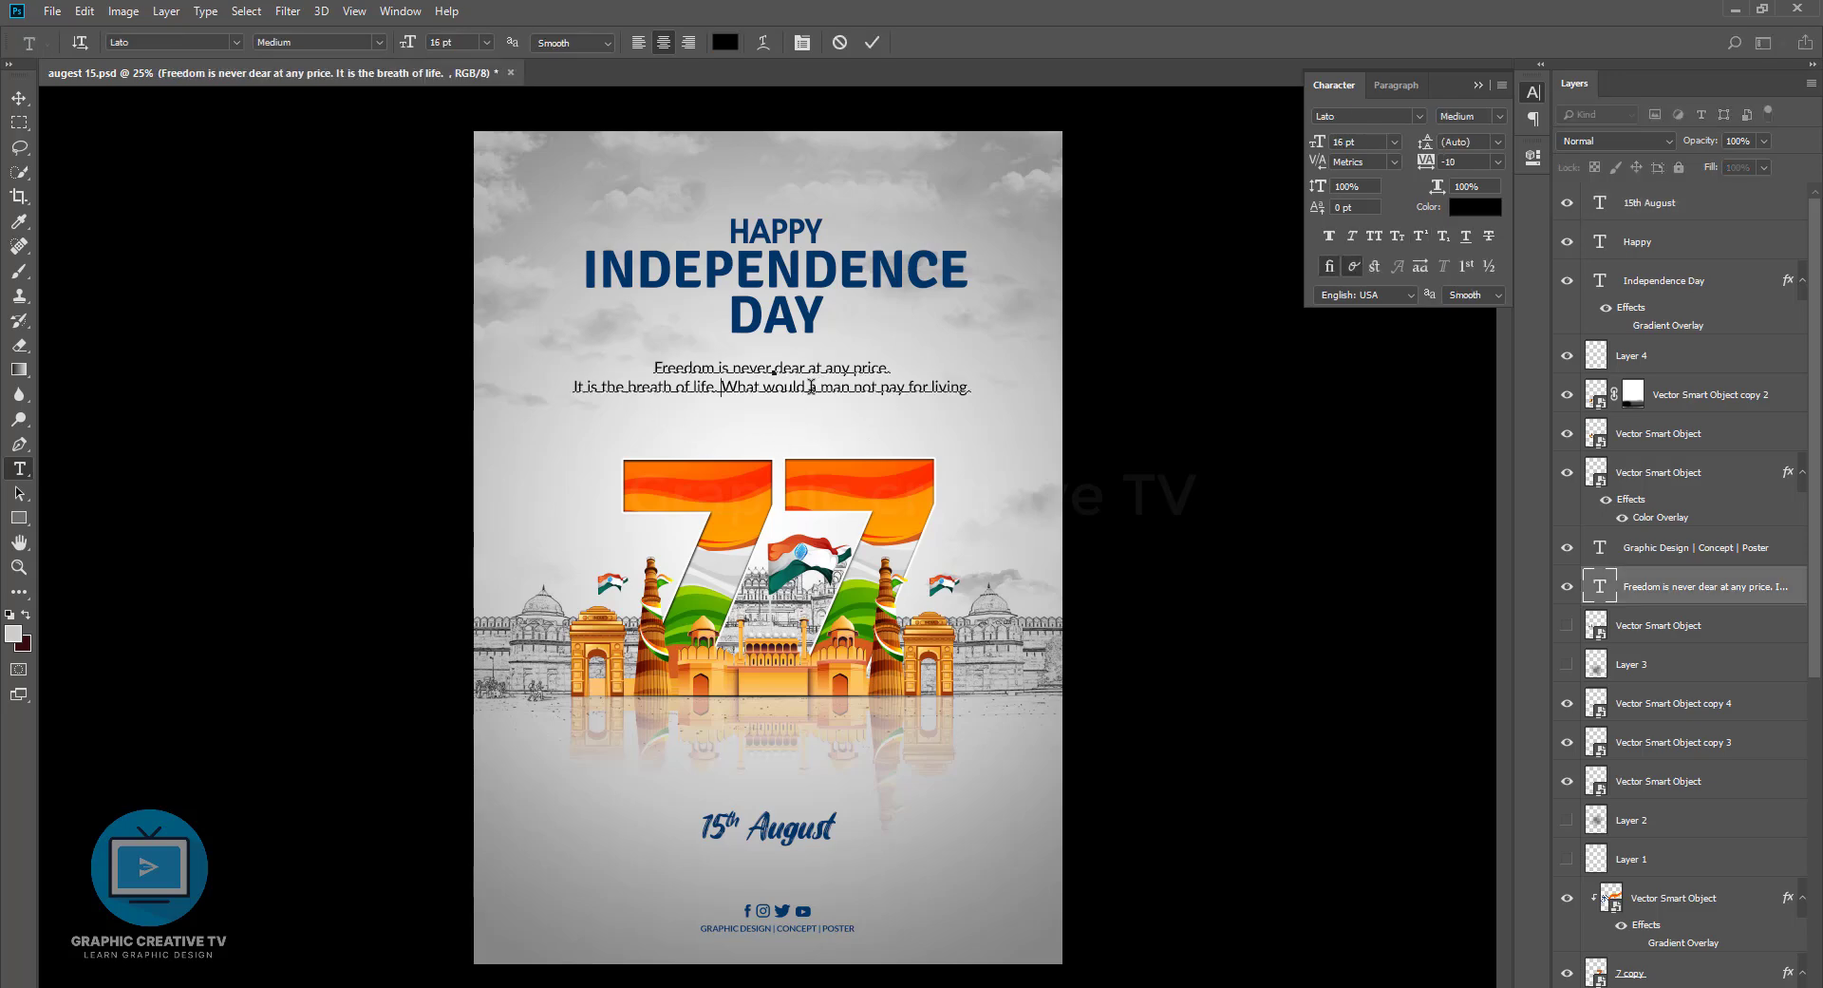
key("Return")
left_click(16, 99)
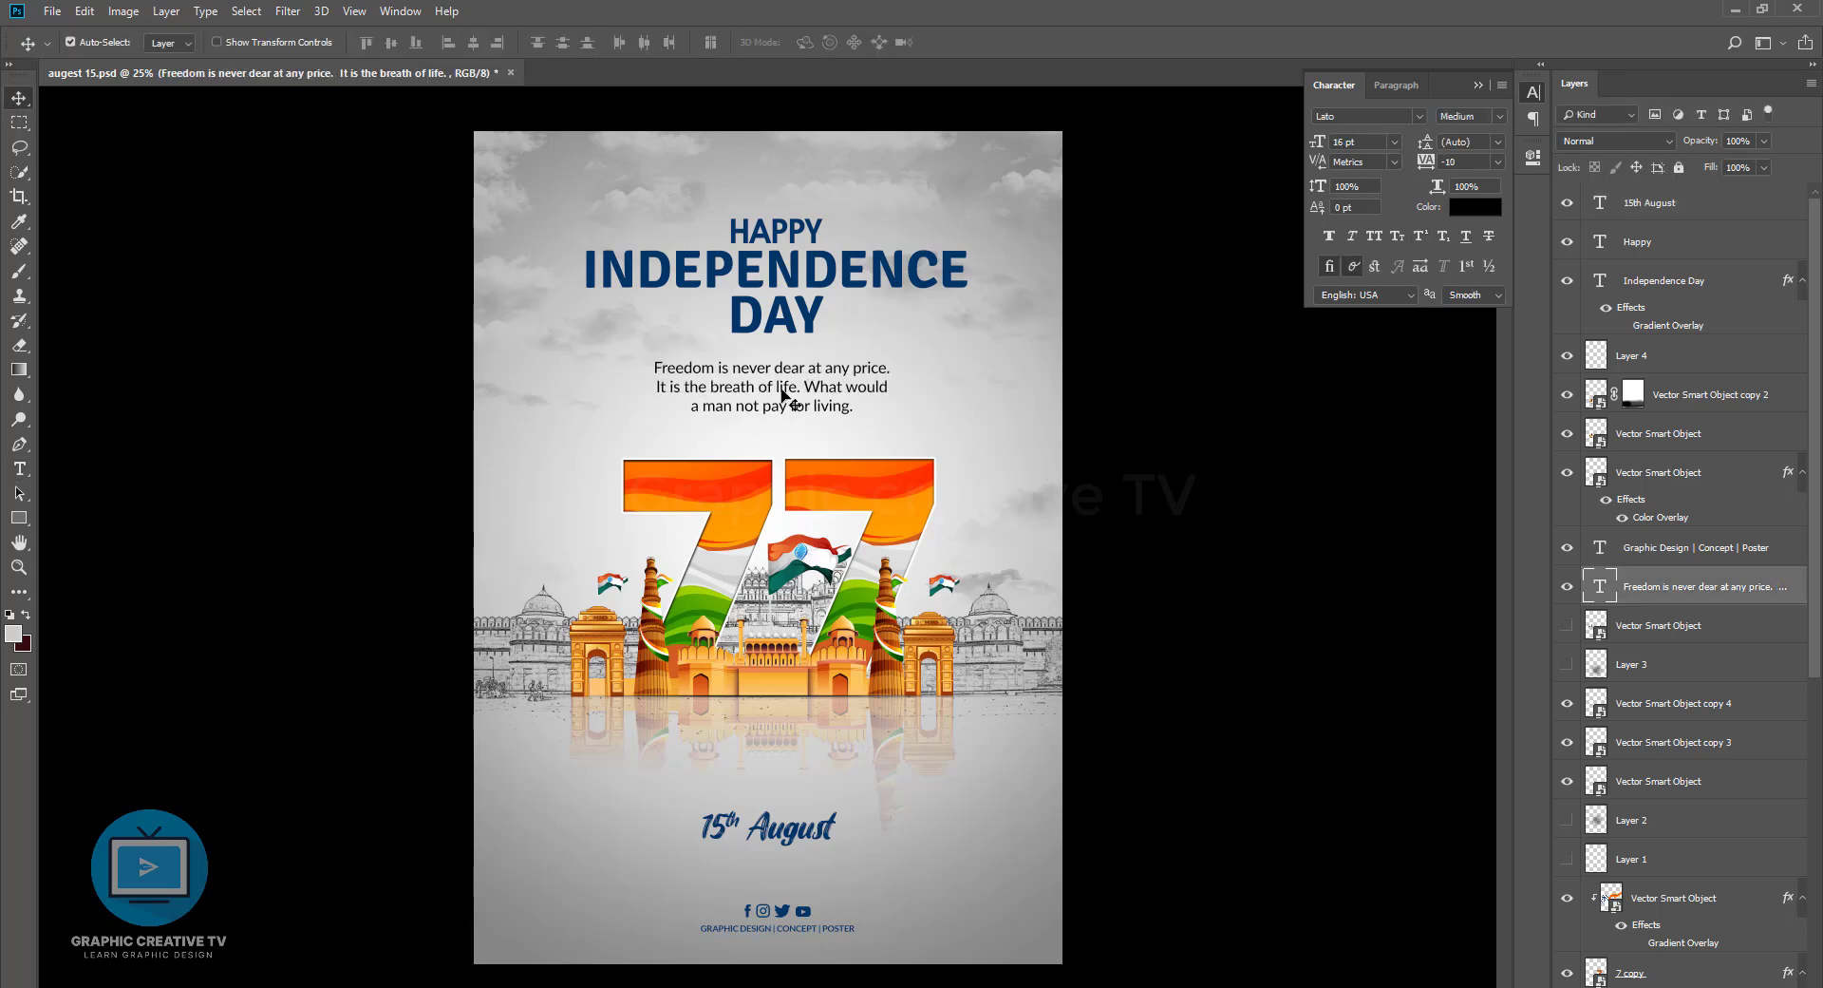
left_click_drag(783, 394, 794, 772)
Undo moving INDEPENDENCE DAY alone, and shift it down slightly together with the HAPPY line
left_click_drag(784, 323, 785, 382)
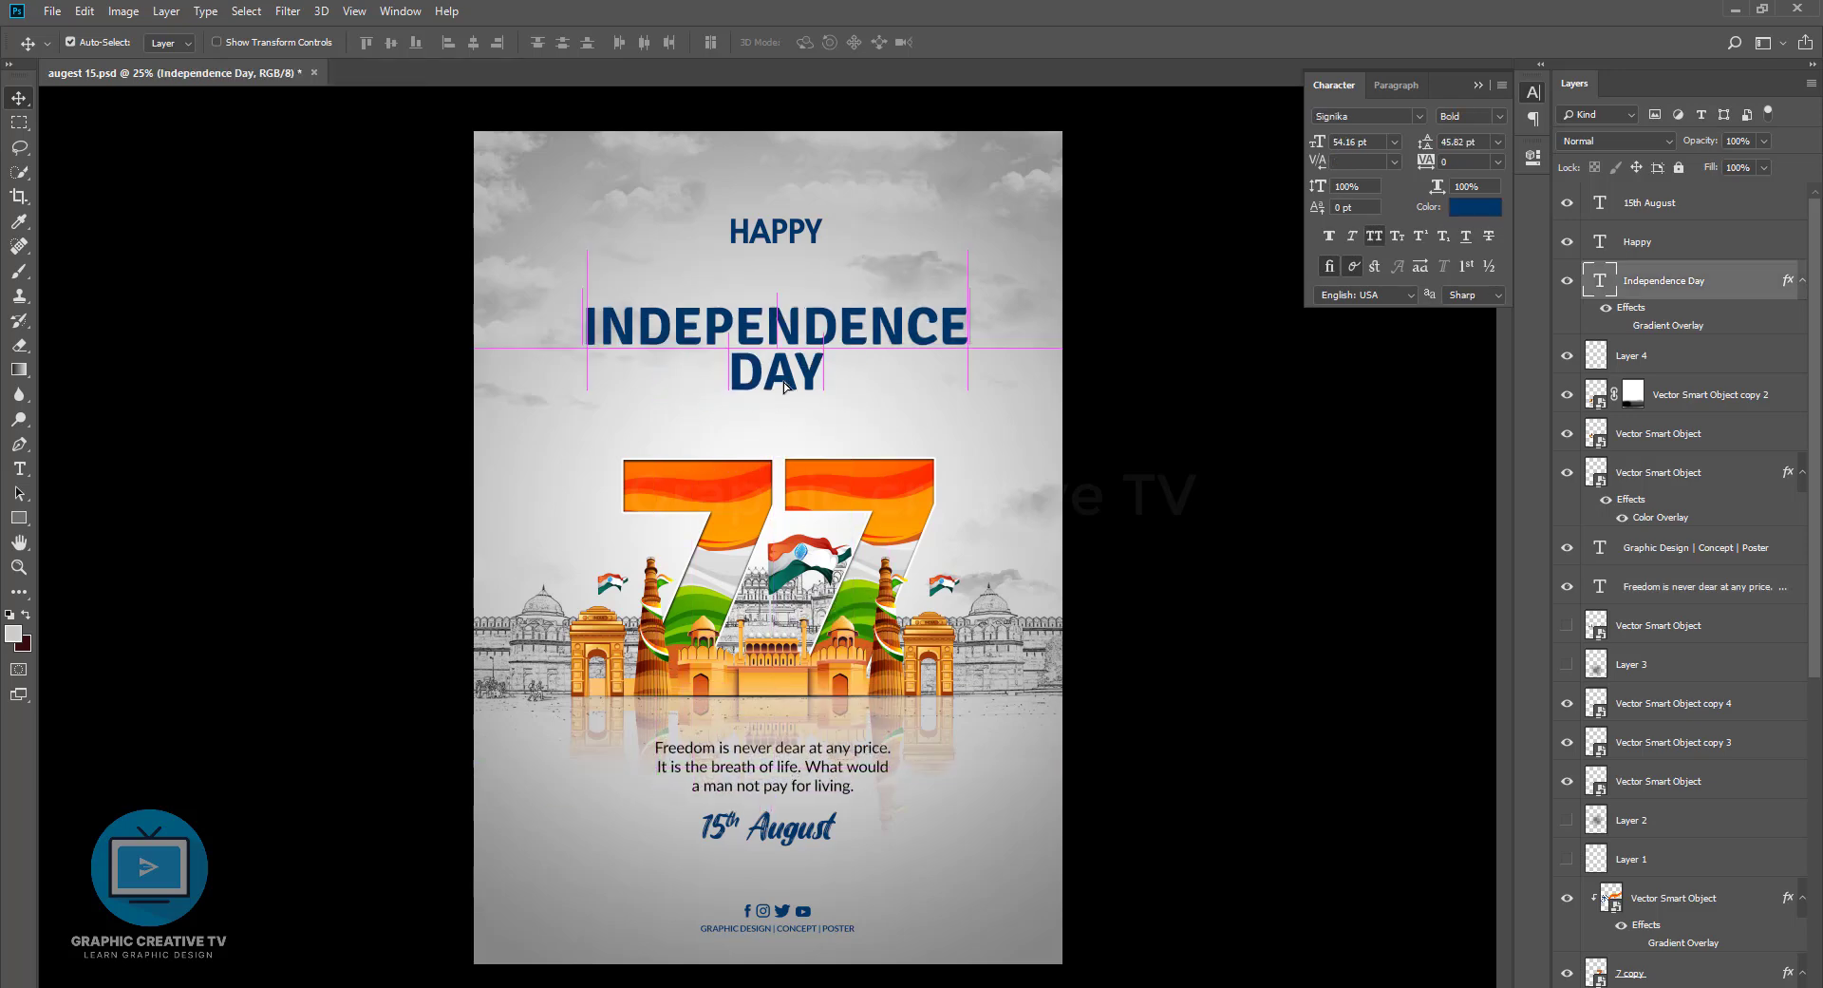
key("ctrl+z")
left_click(780, 234, "shift")
left_click_drag(780, 234, 781, 262)
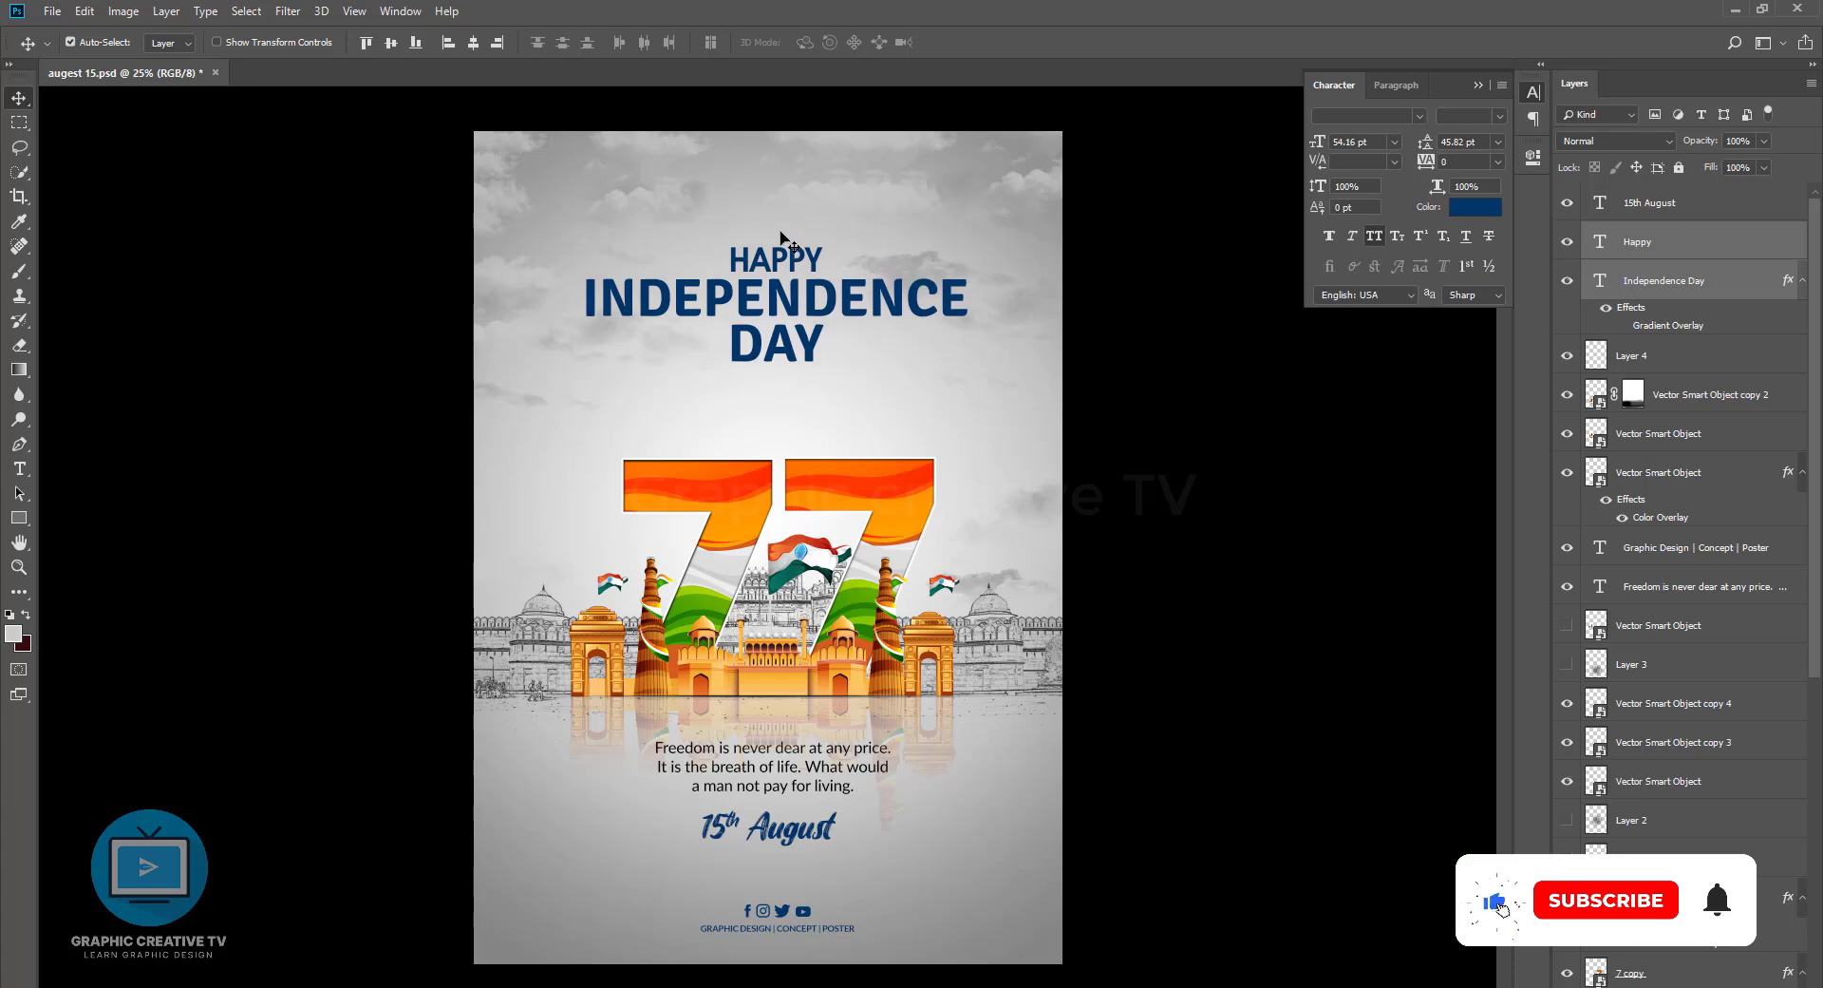
Try enlarging the four layers of the 77 artwork together to about 109% and re-centring them above the monuments
left_click(1672, 897)
scroll(1671, 897, "down", 1)
left_click(1671, 856, "ctrl")
scroll(1681, 570, "down", 2)
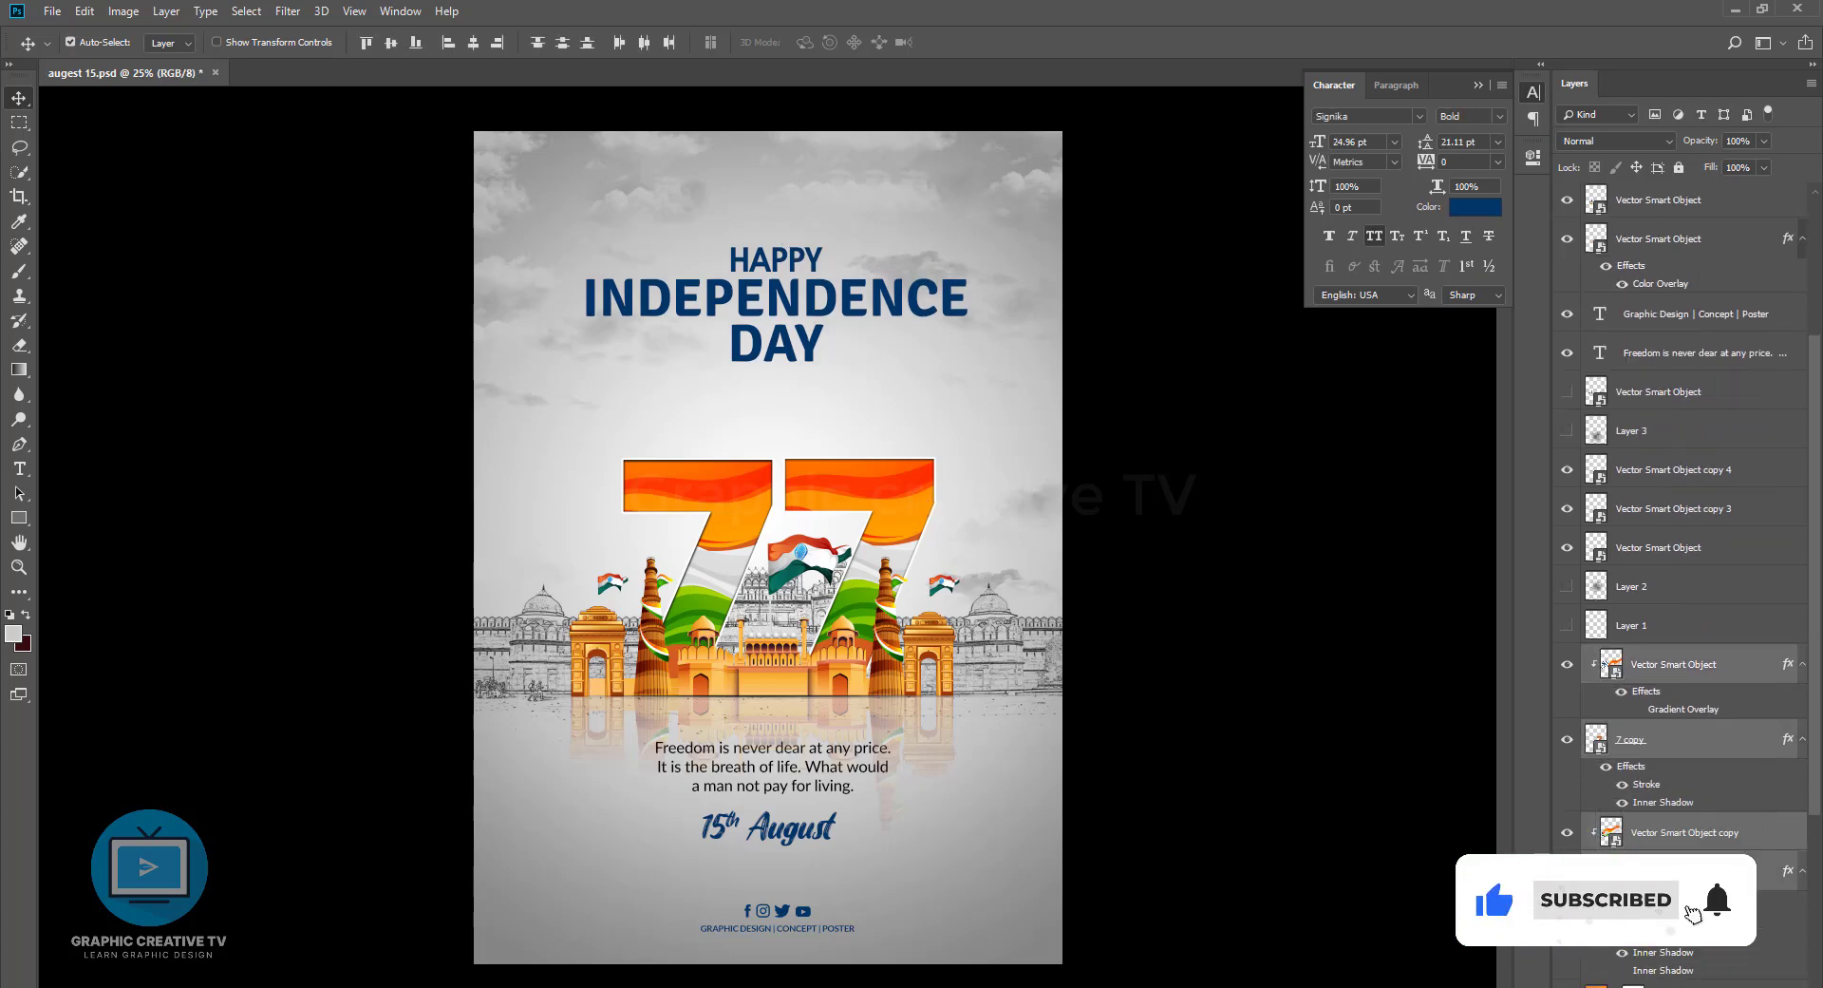
key("ctrl+t")
left_click_drag(1313, 350, 1385, 323)
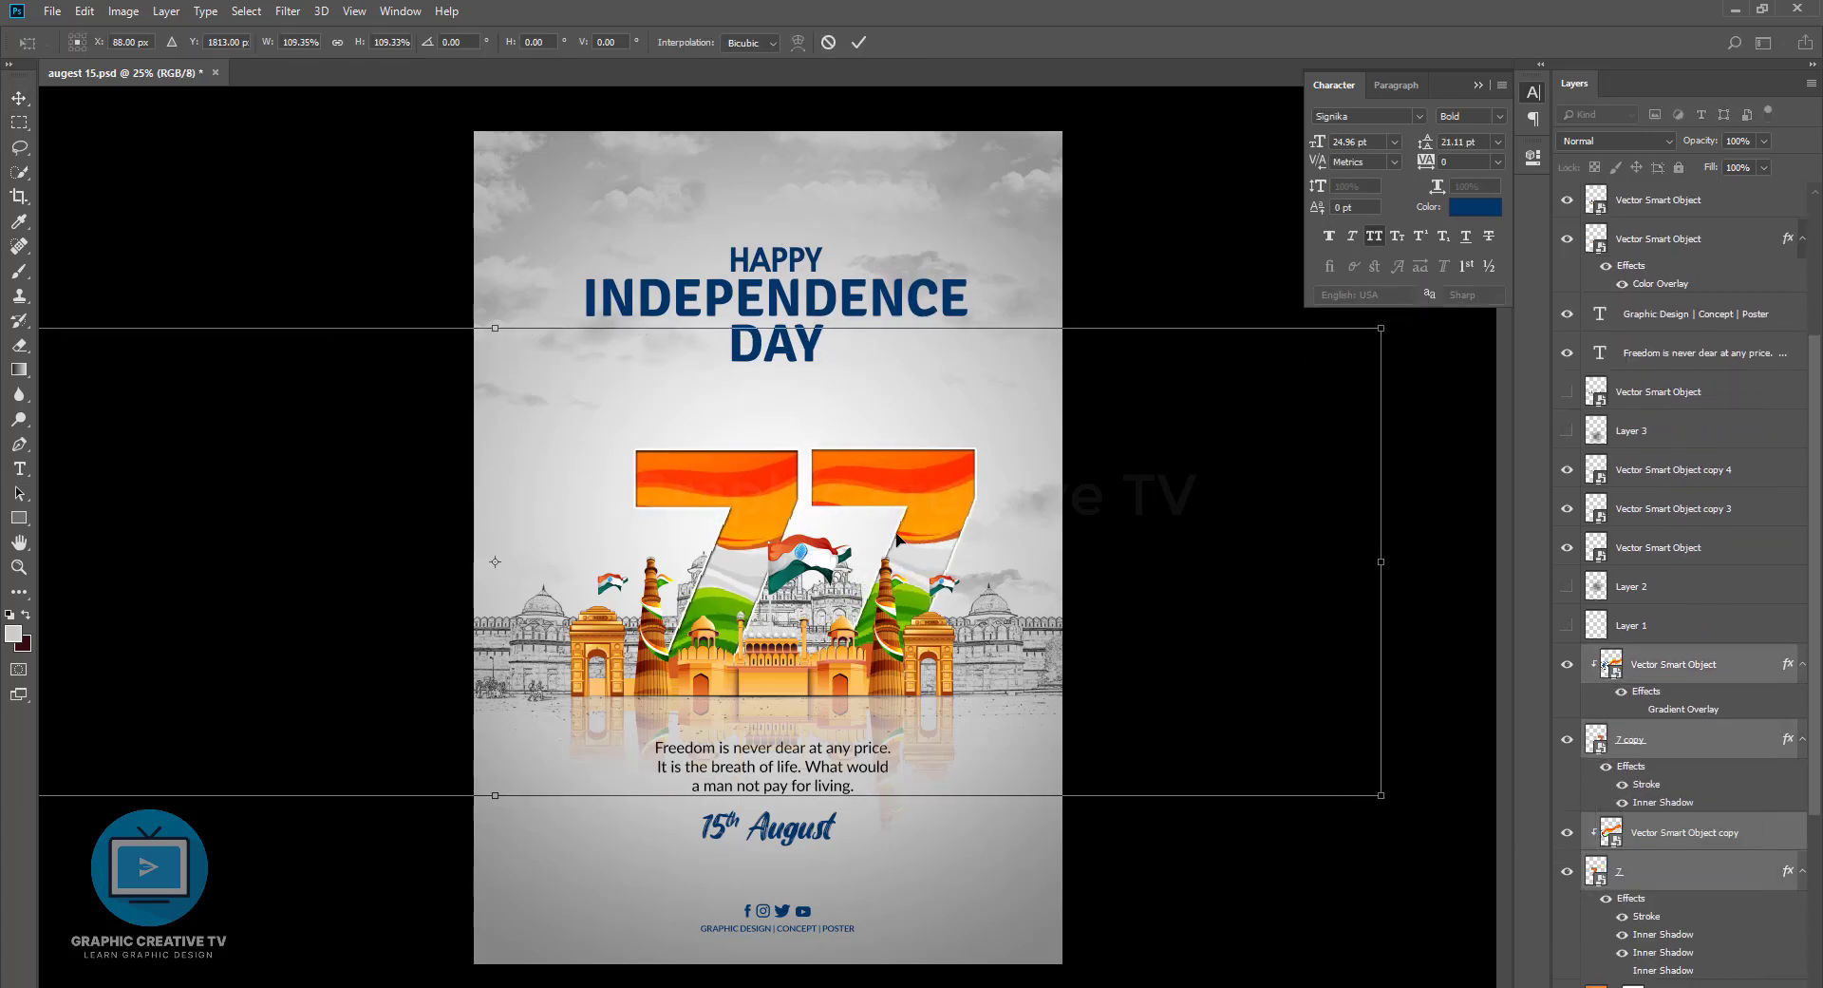
left_click_drag(920, 537, 902, 533)
key("Return")
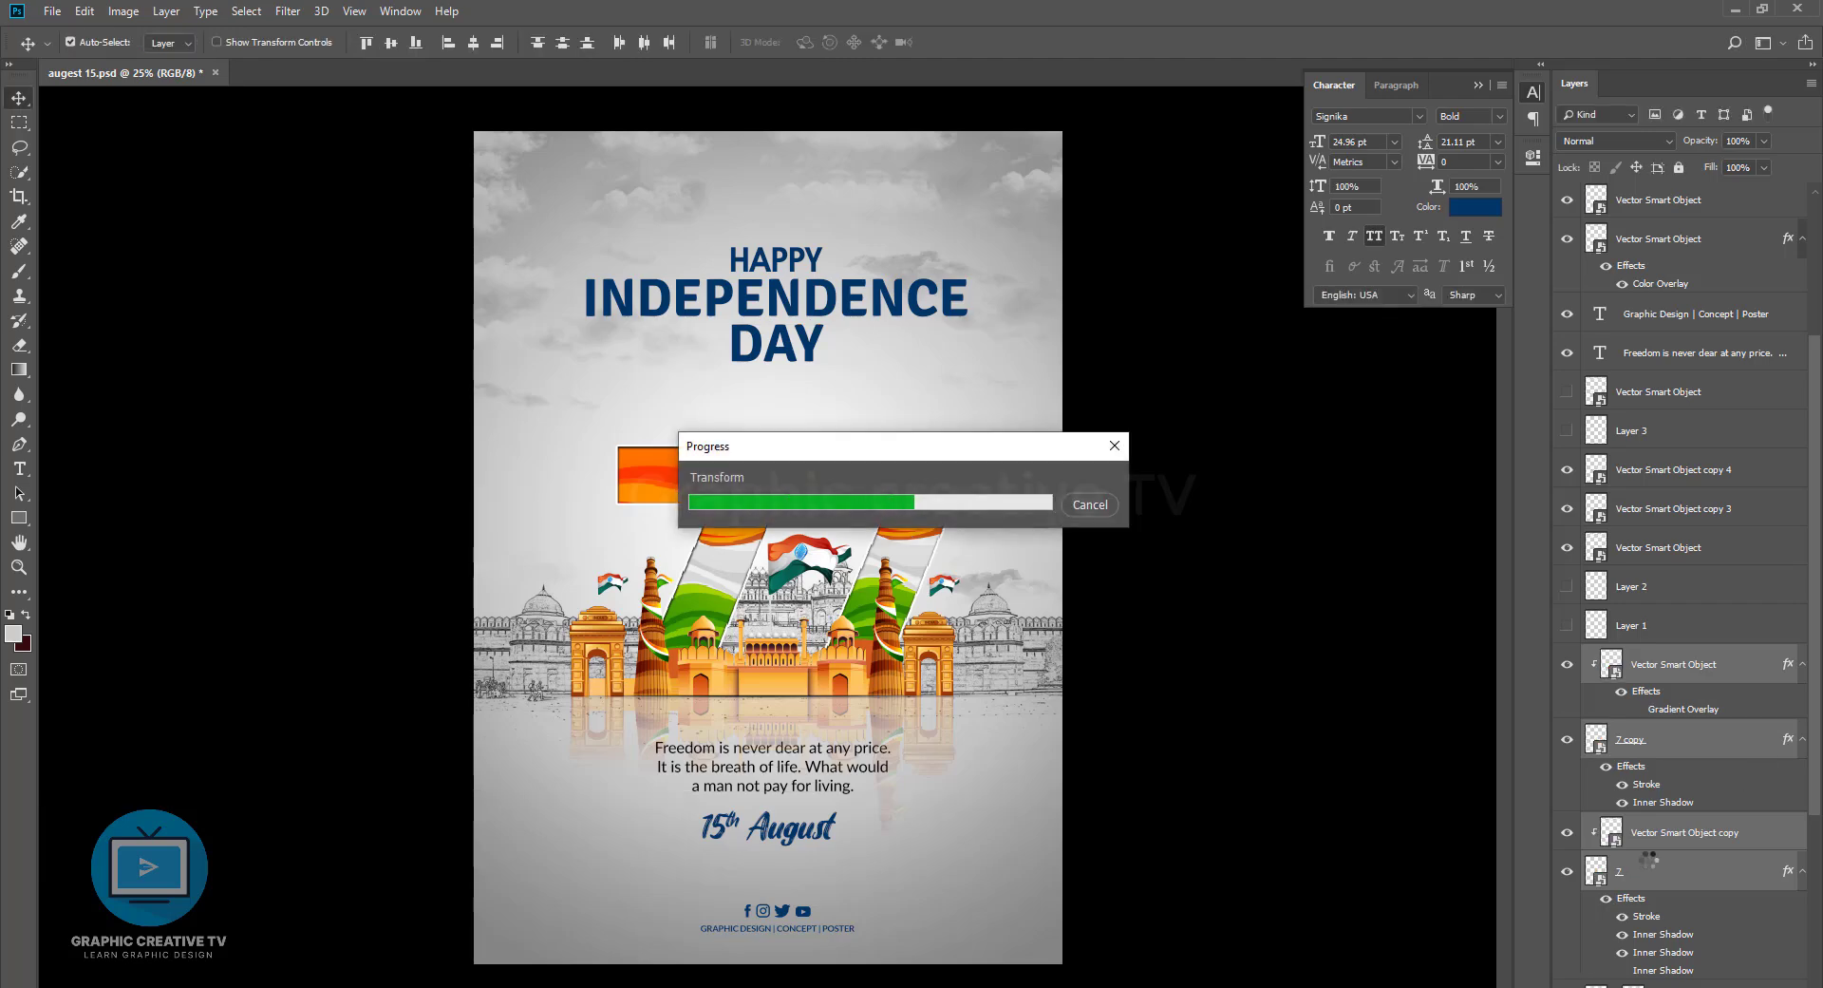
Try placing Layer 6 copy and Layer 6 above the 77 artwork layers, and undo the reordering and the 77 enlargement
scroll(1684, 926, "down", 4)
left_click(1683, 853, "ctrl")
left_click(1682, 889, "ctrl")
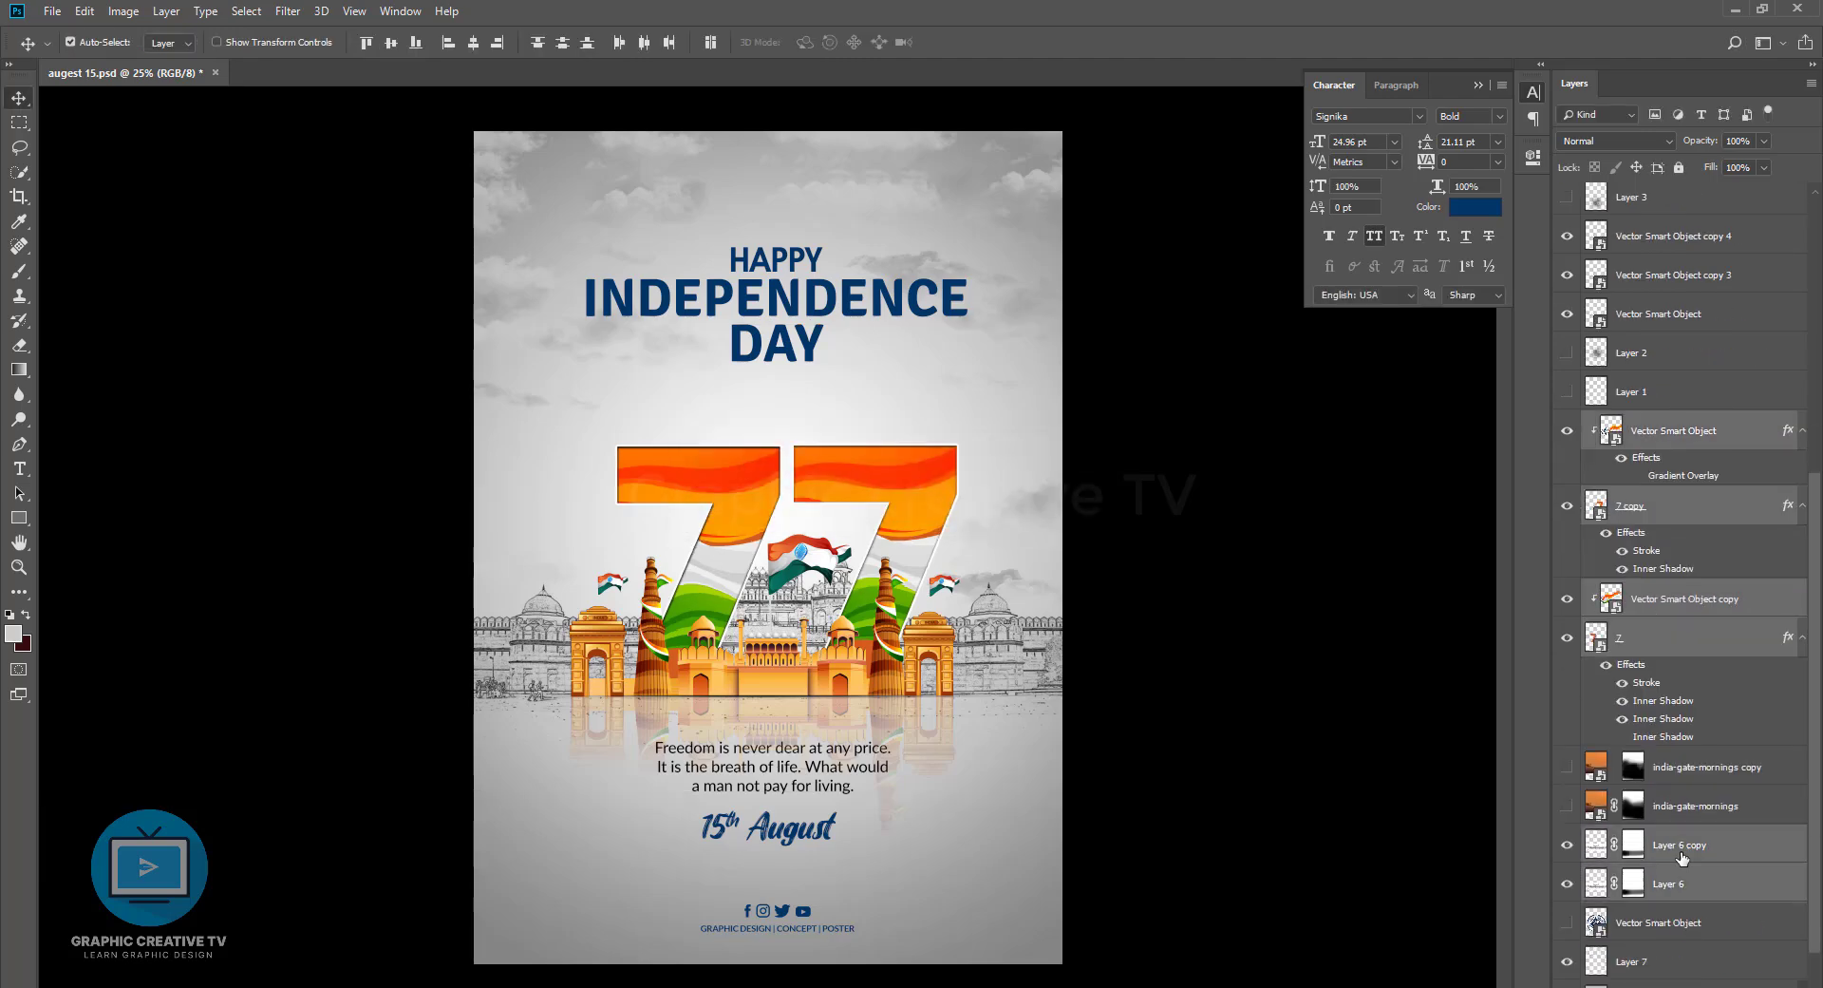
left_click_drag(1683, 858, 1676, 437)
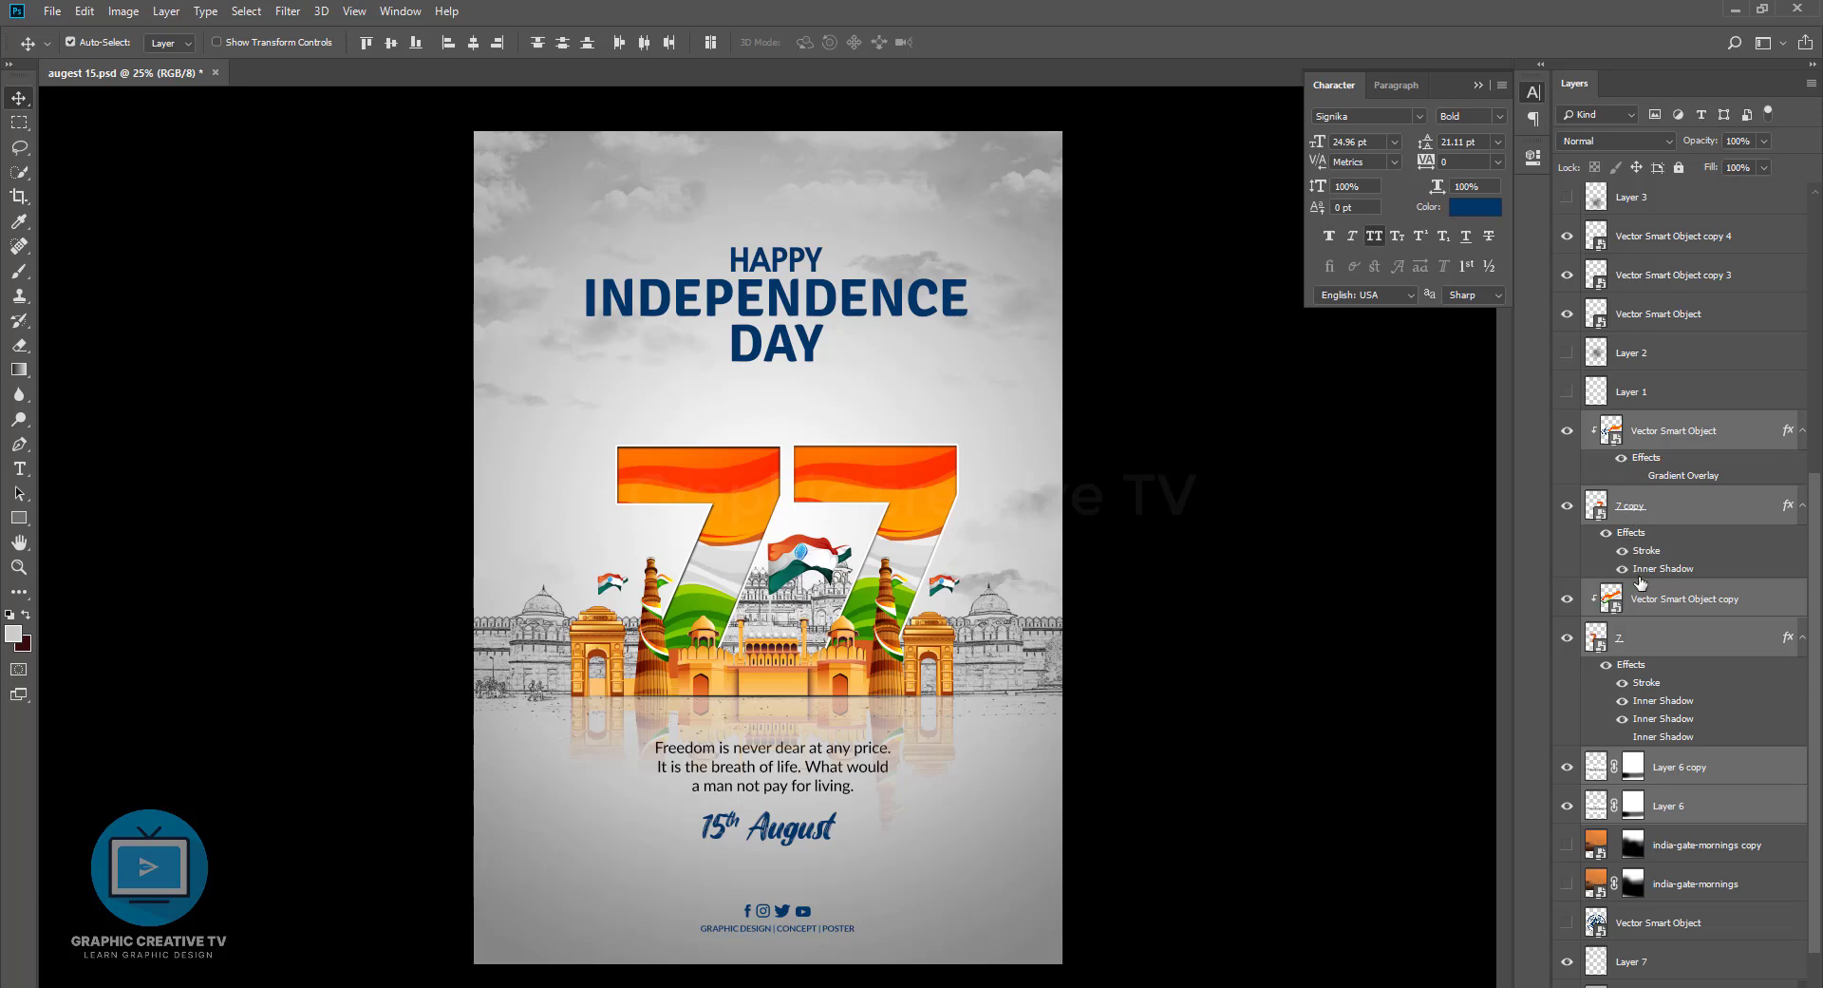
left_click_drag(1666, 774, 1663, 447)
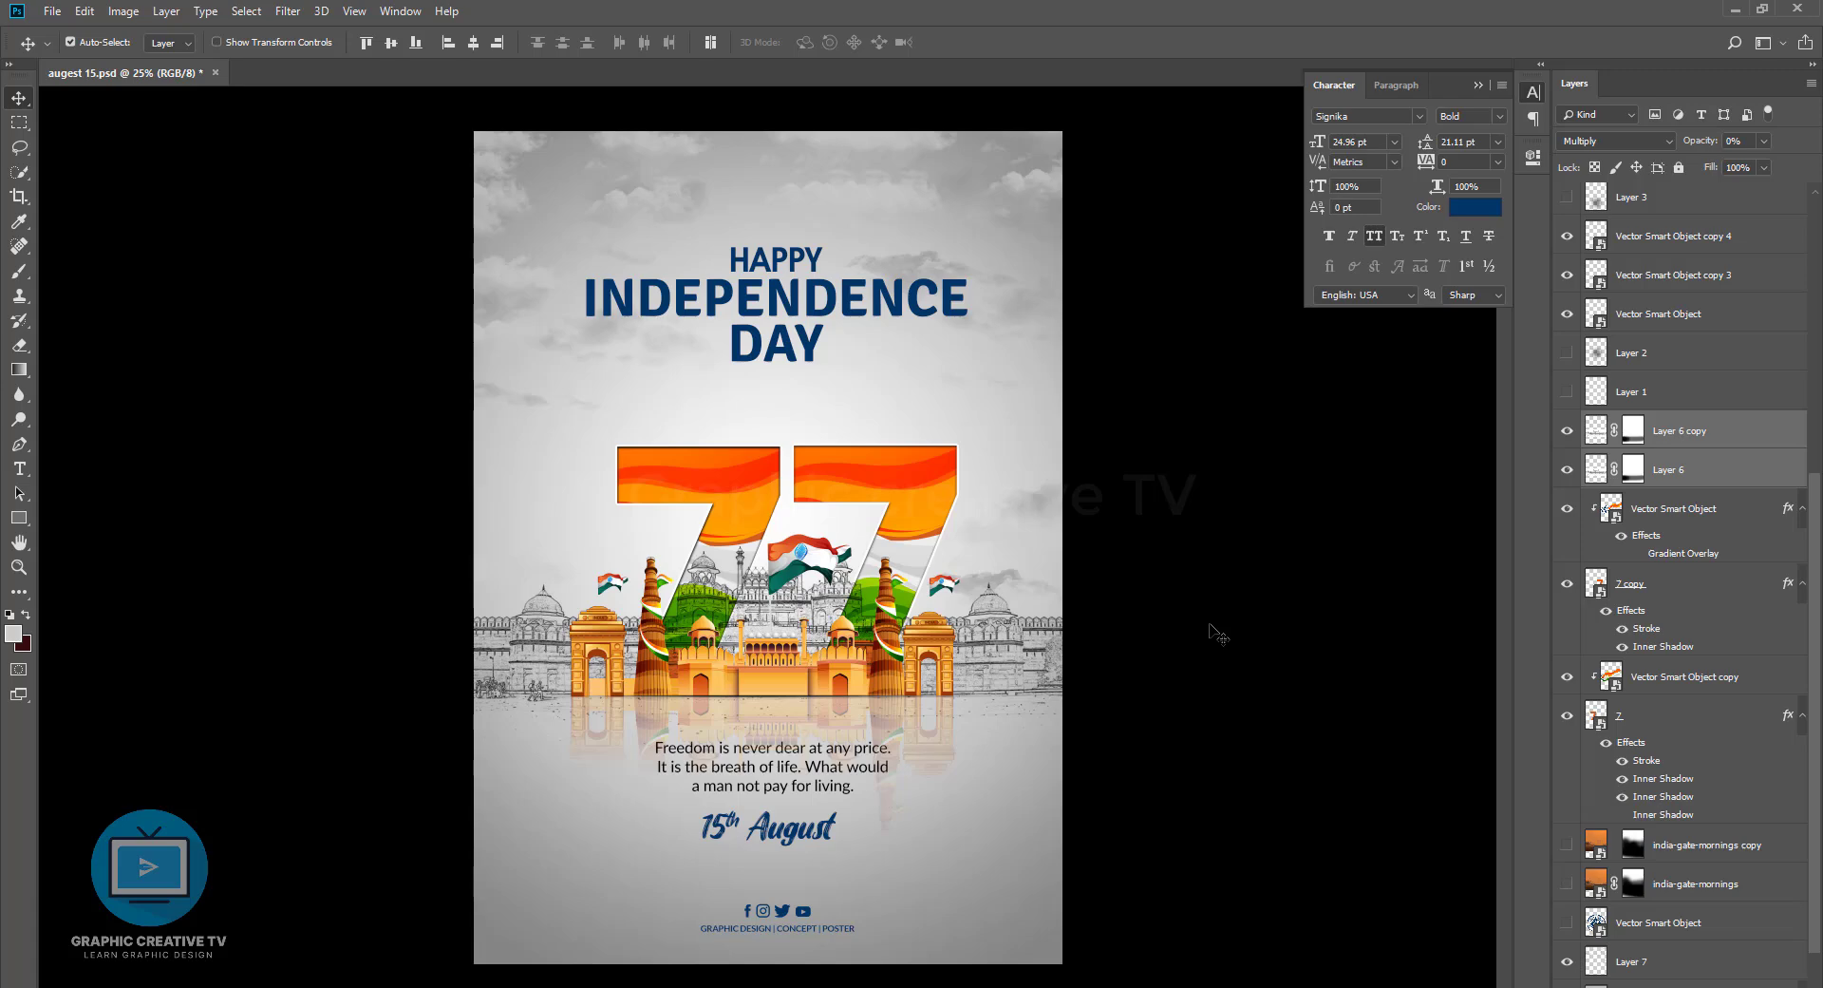
key("ctrl+z")
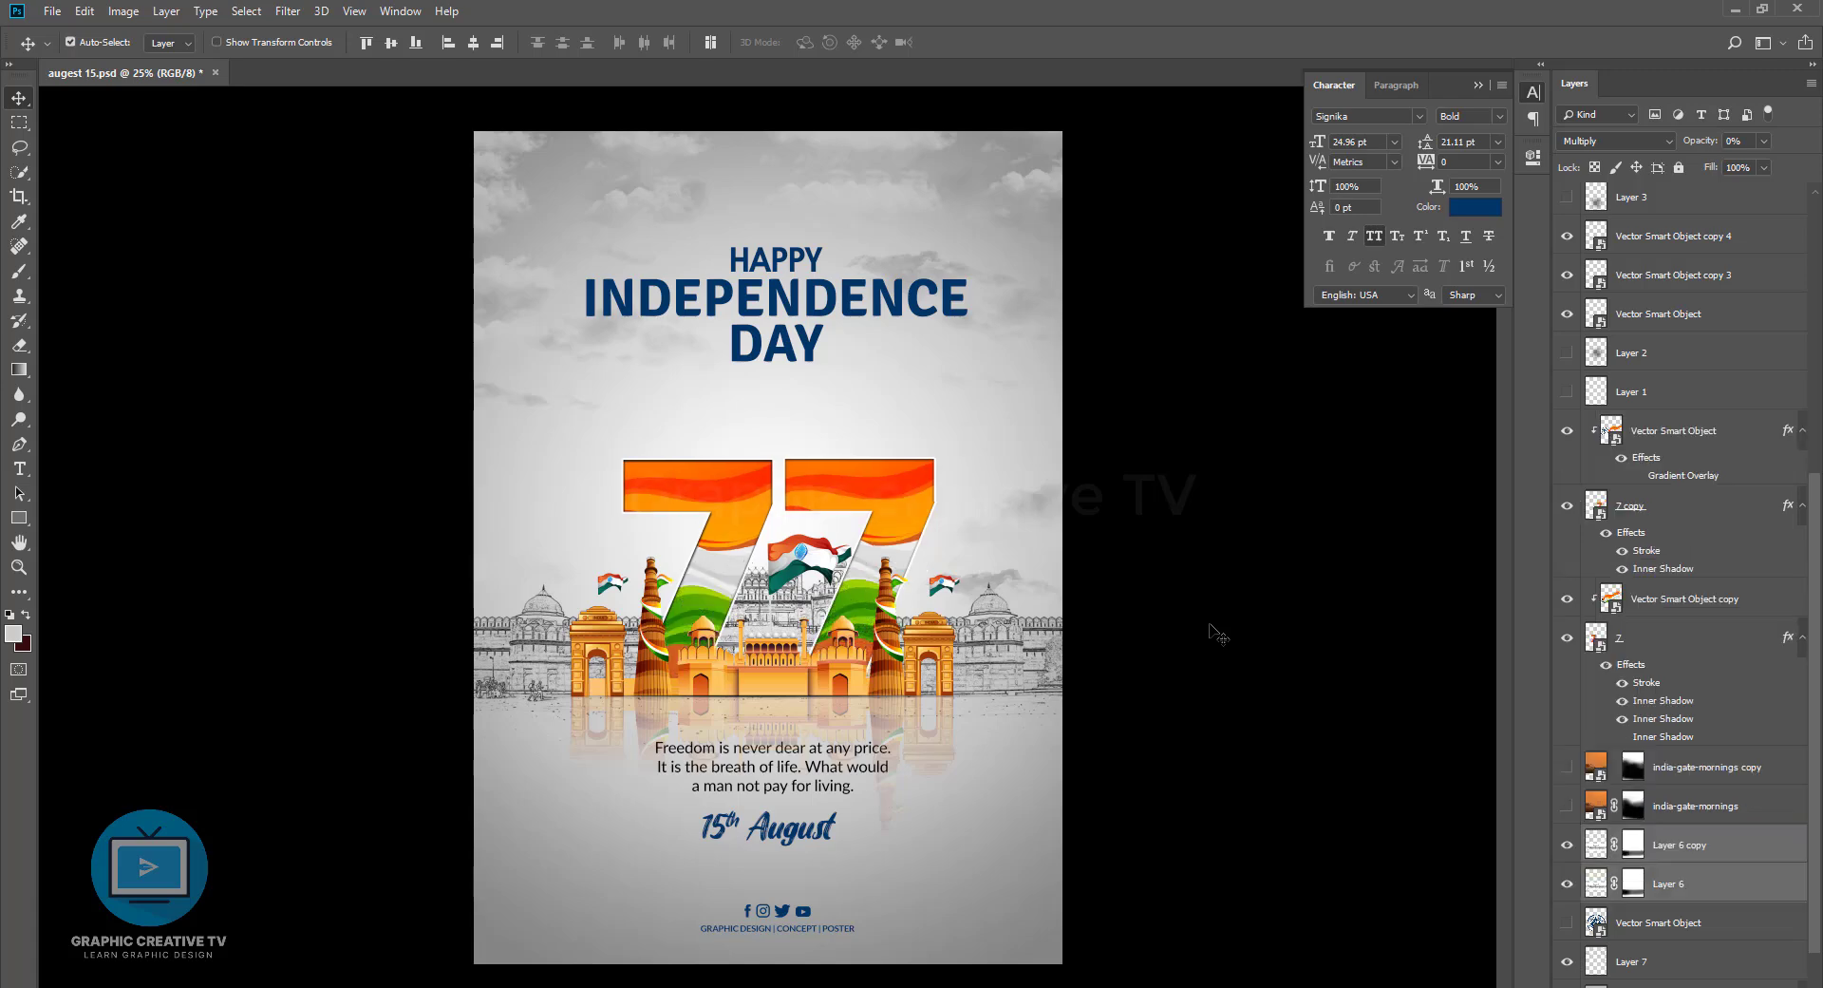
Try scaling the 77 artwork to about 109% and moving it up over the title, and undo the transform
left_click(910, 505)
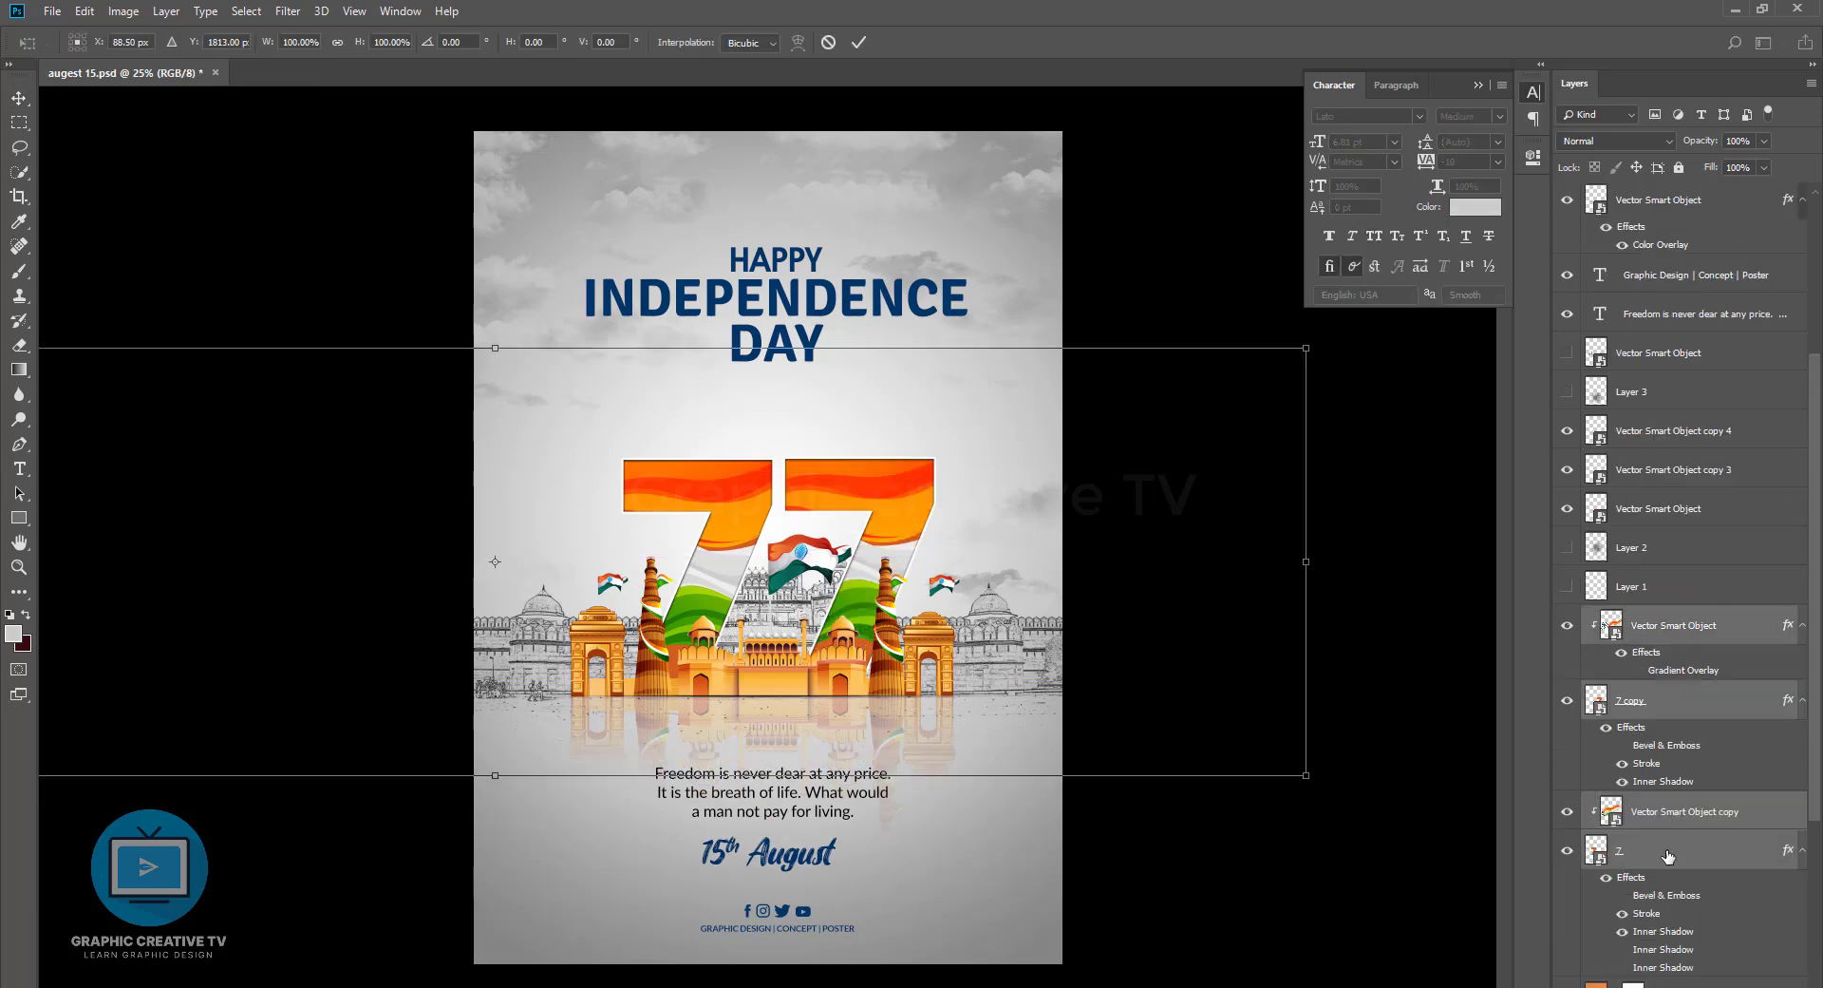
left_click_drag(1307, 349, 1379, 326)
left_click_drag(923, 523, 878, 278)
key("ctrl+z")
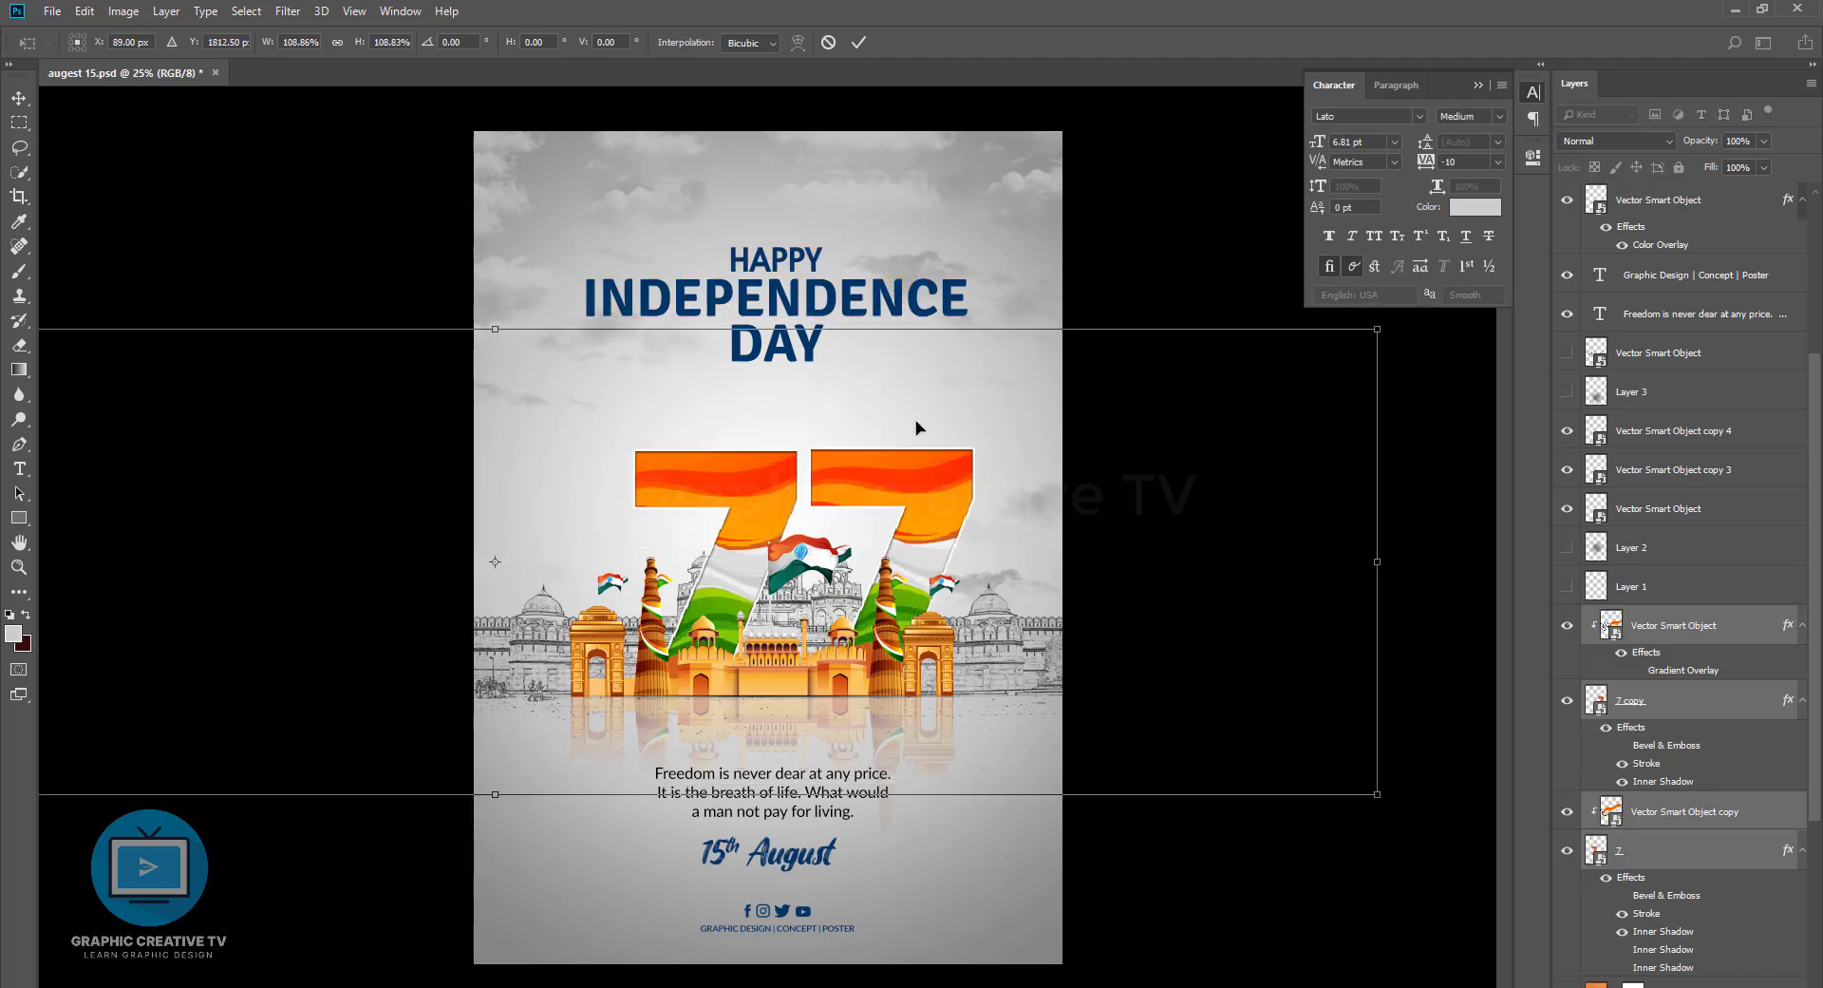
key("ctrl+z")
key("Return")
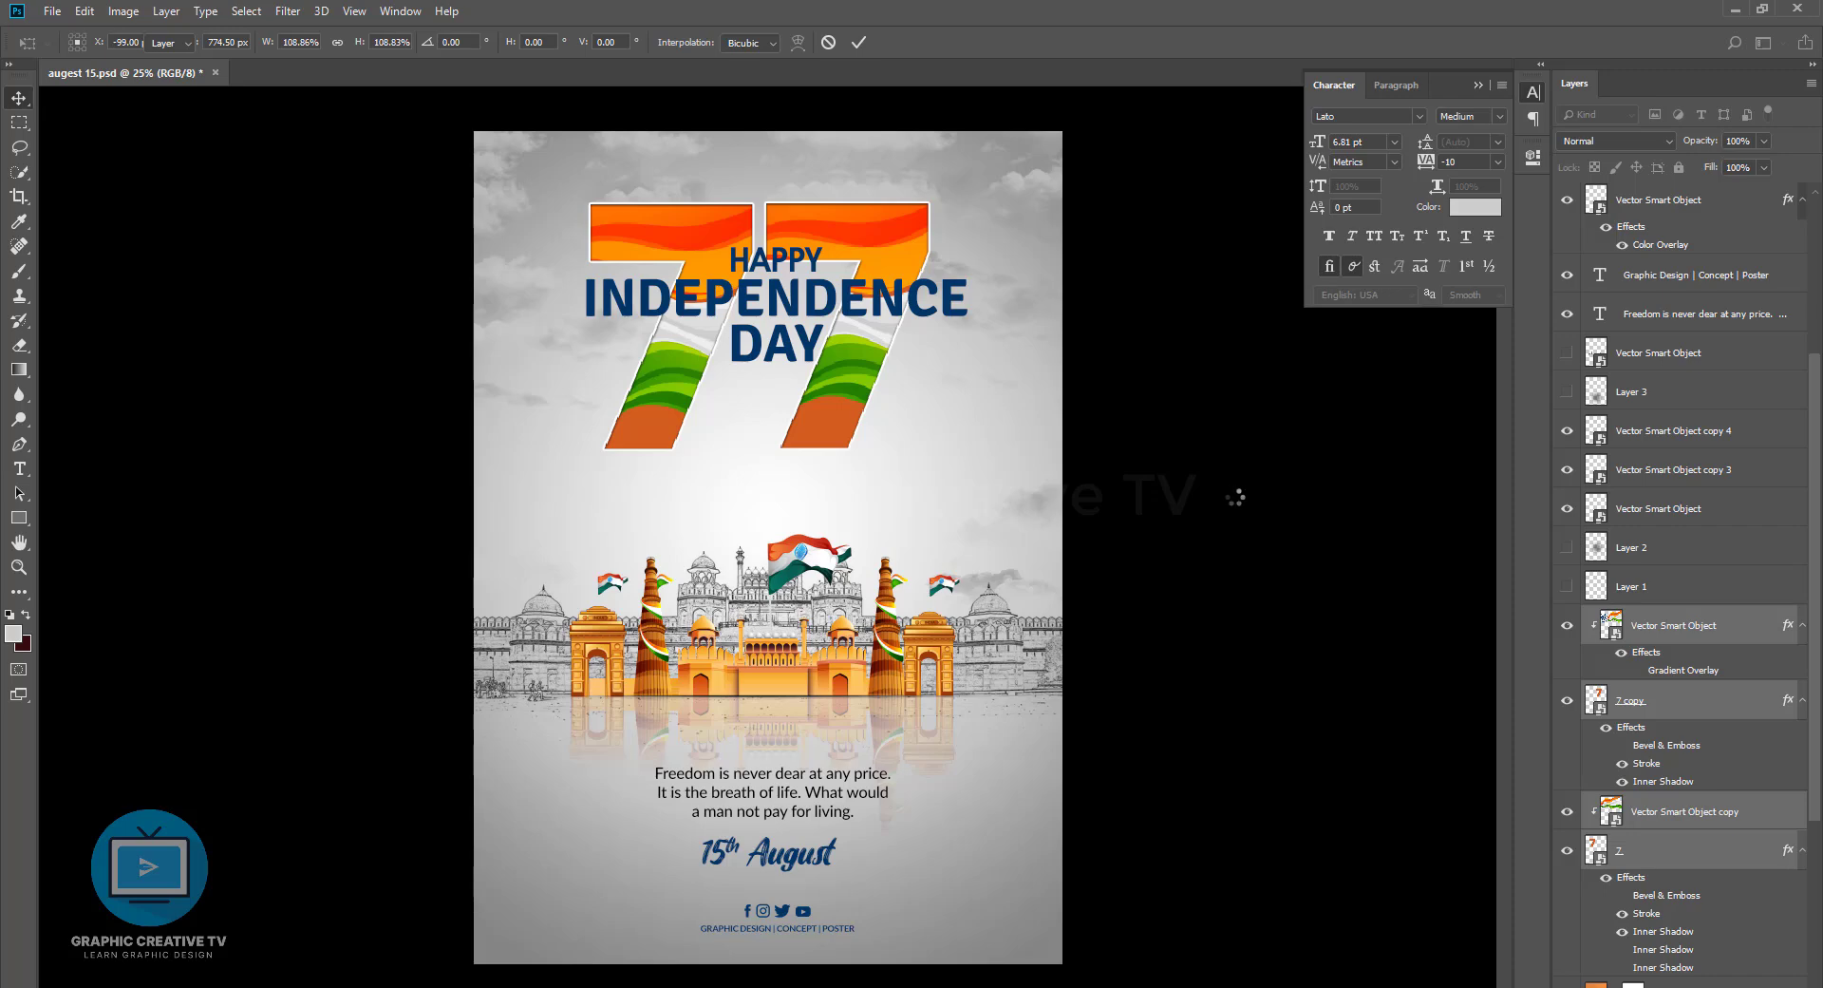
key("ctrl+z")
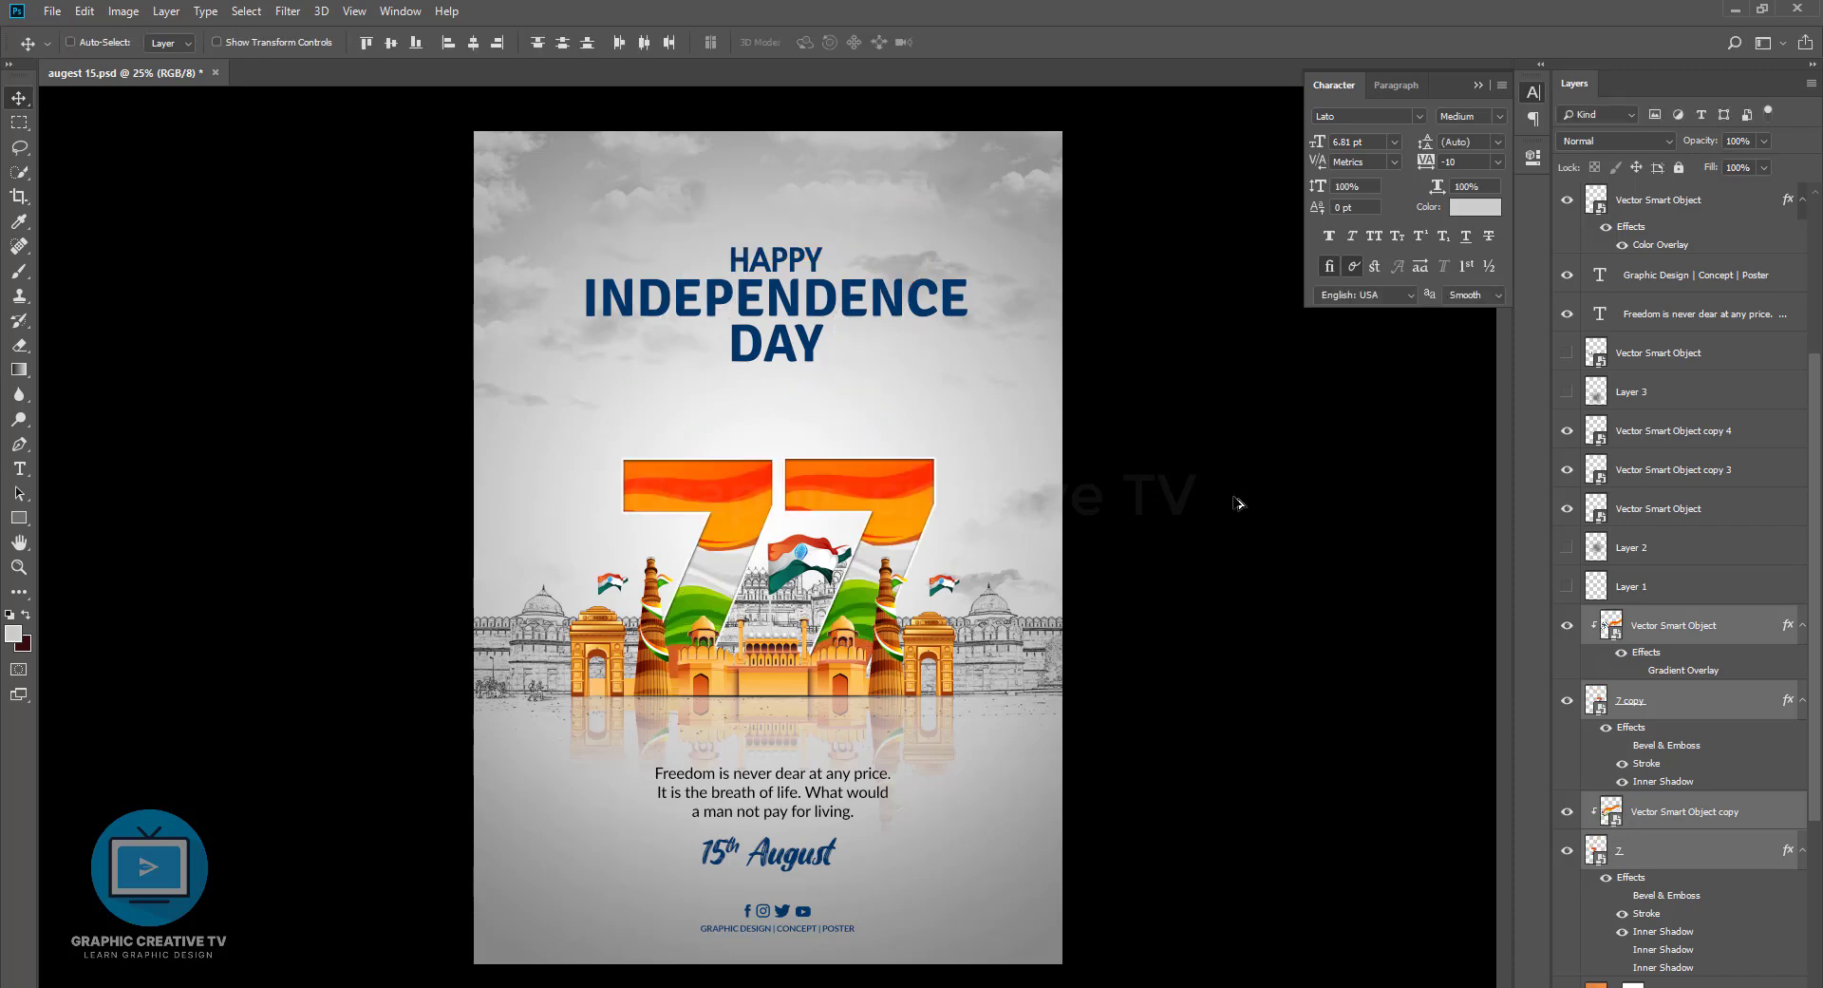
key("ctrl+alt+z")
left_click(1034, 579, "ctrl")
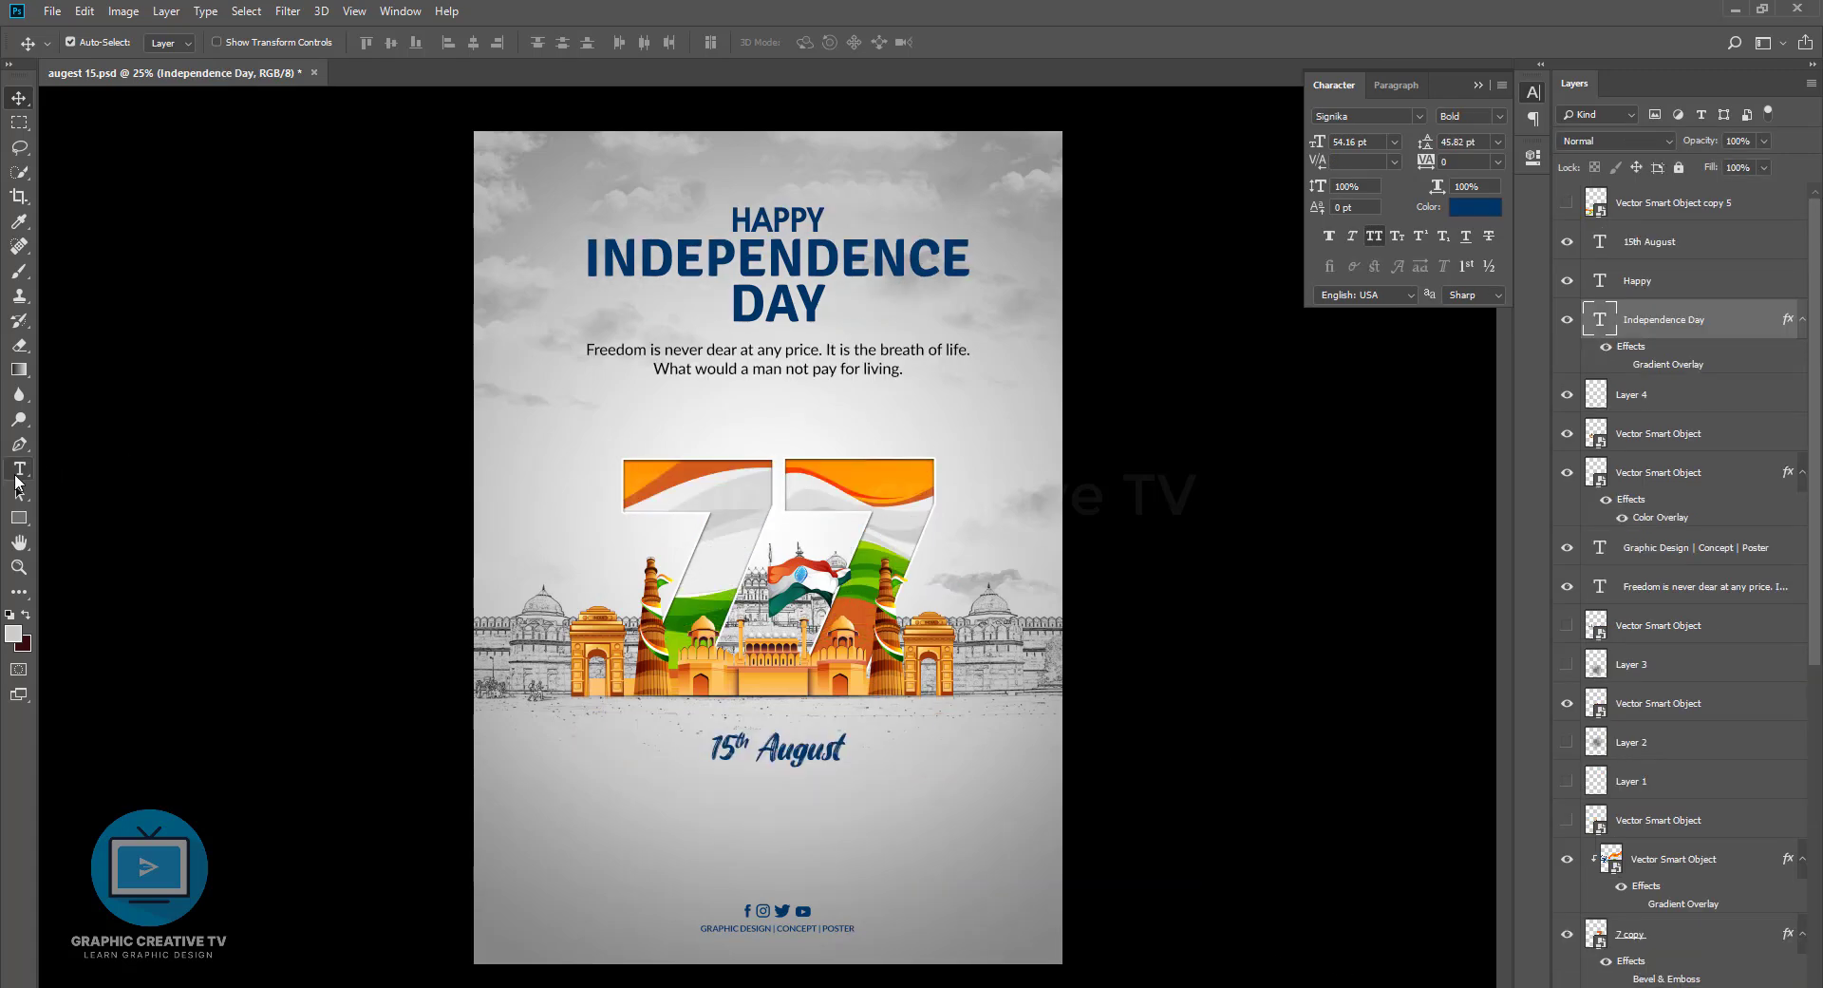
Join INDEPENDENCE and DAY onto a single line with a space between the words
left_click(19, 470)
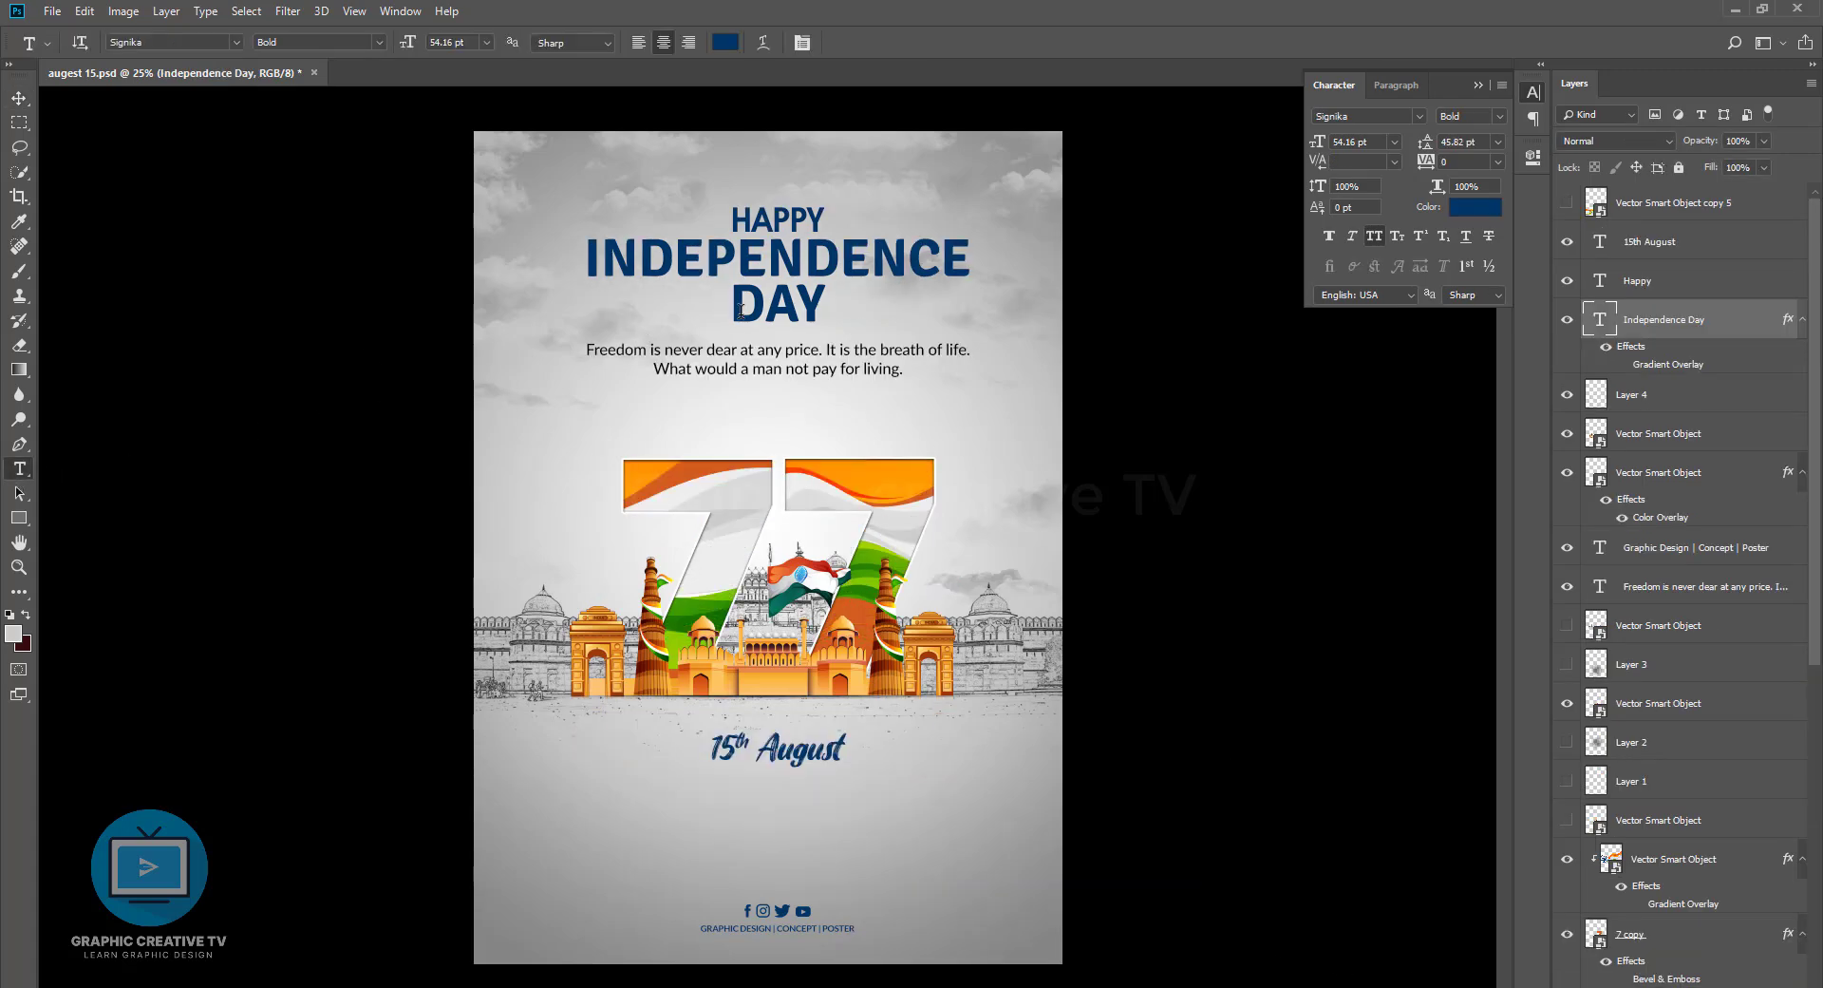
left_click(741, 312)
key("BackSpace")
left_click(19, 98)
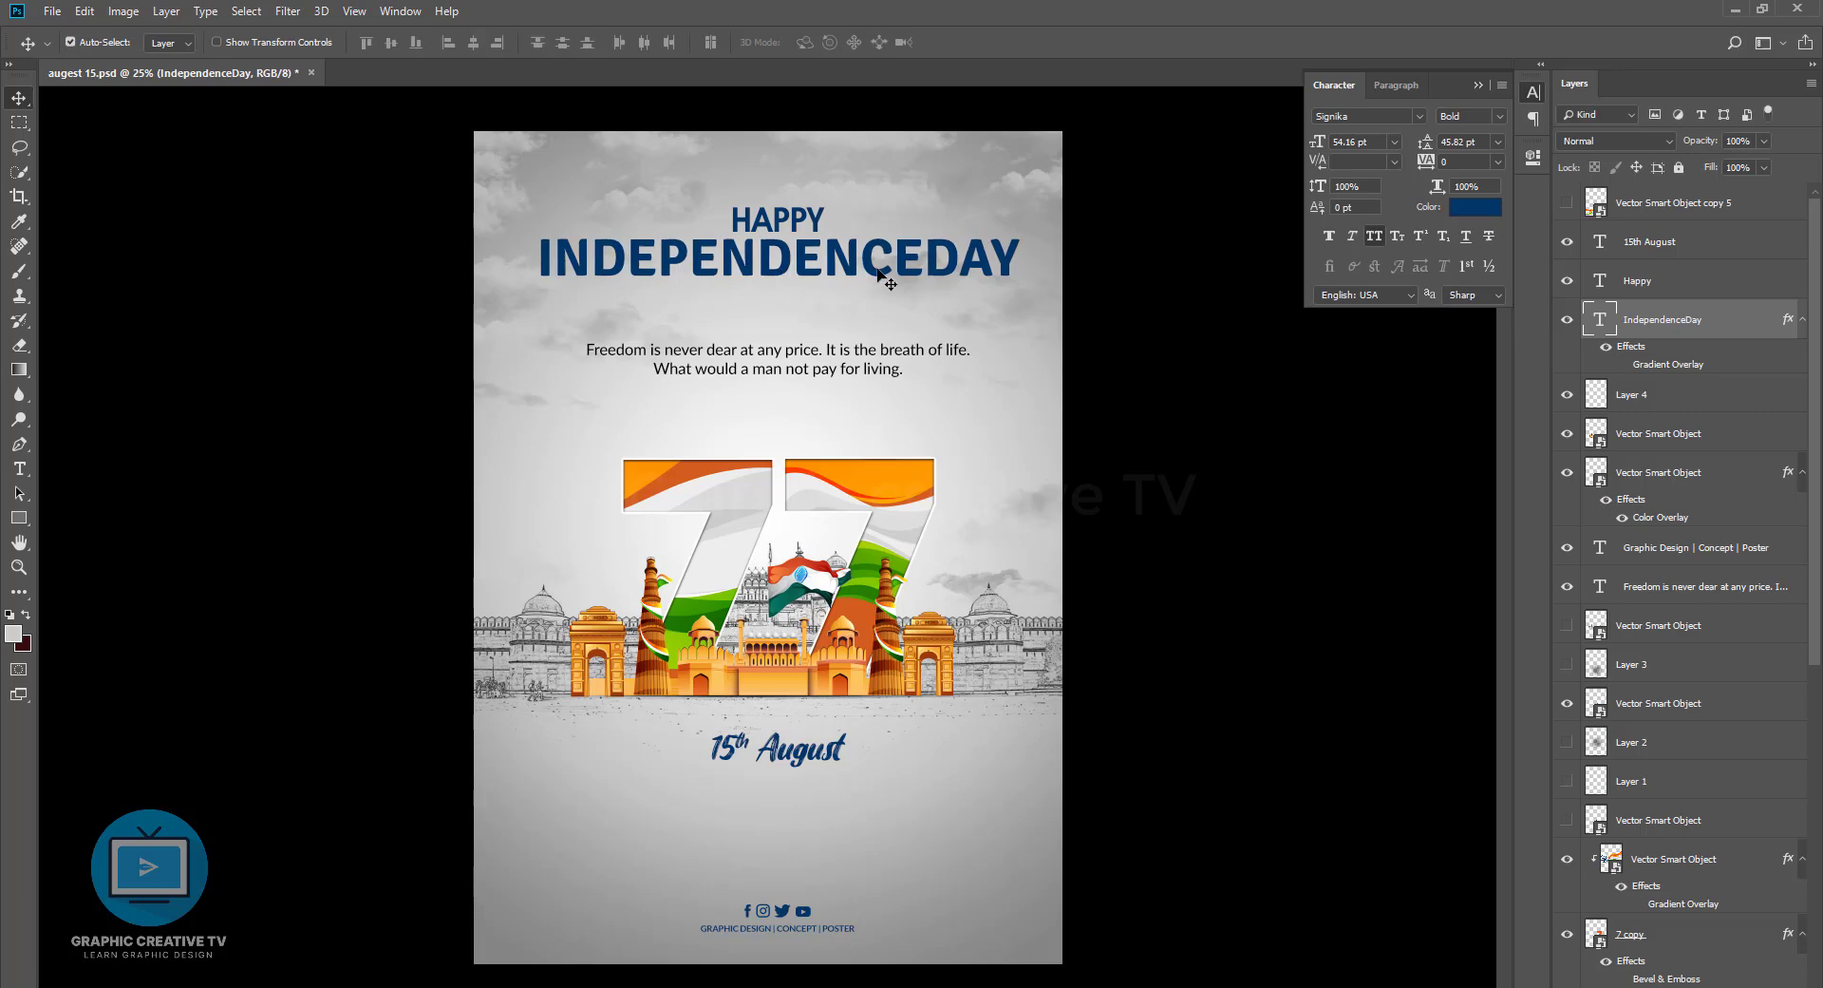
left_click(19, 468)
left_click(933, 255)
key("ctrl+Return")
key("v")
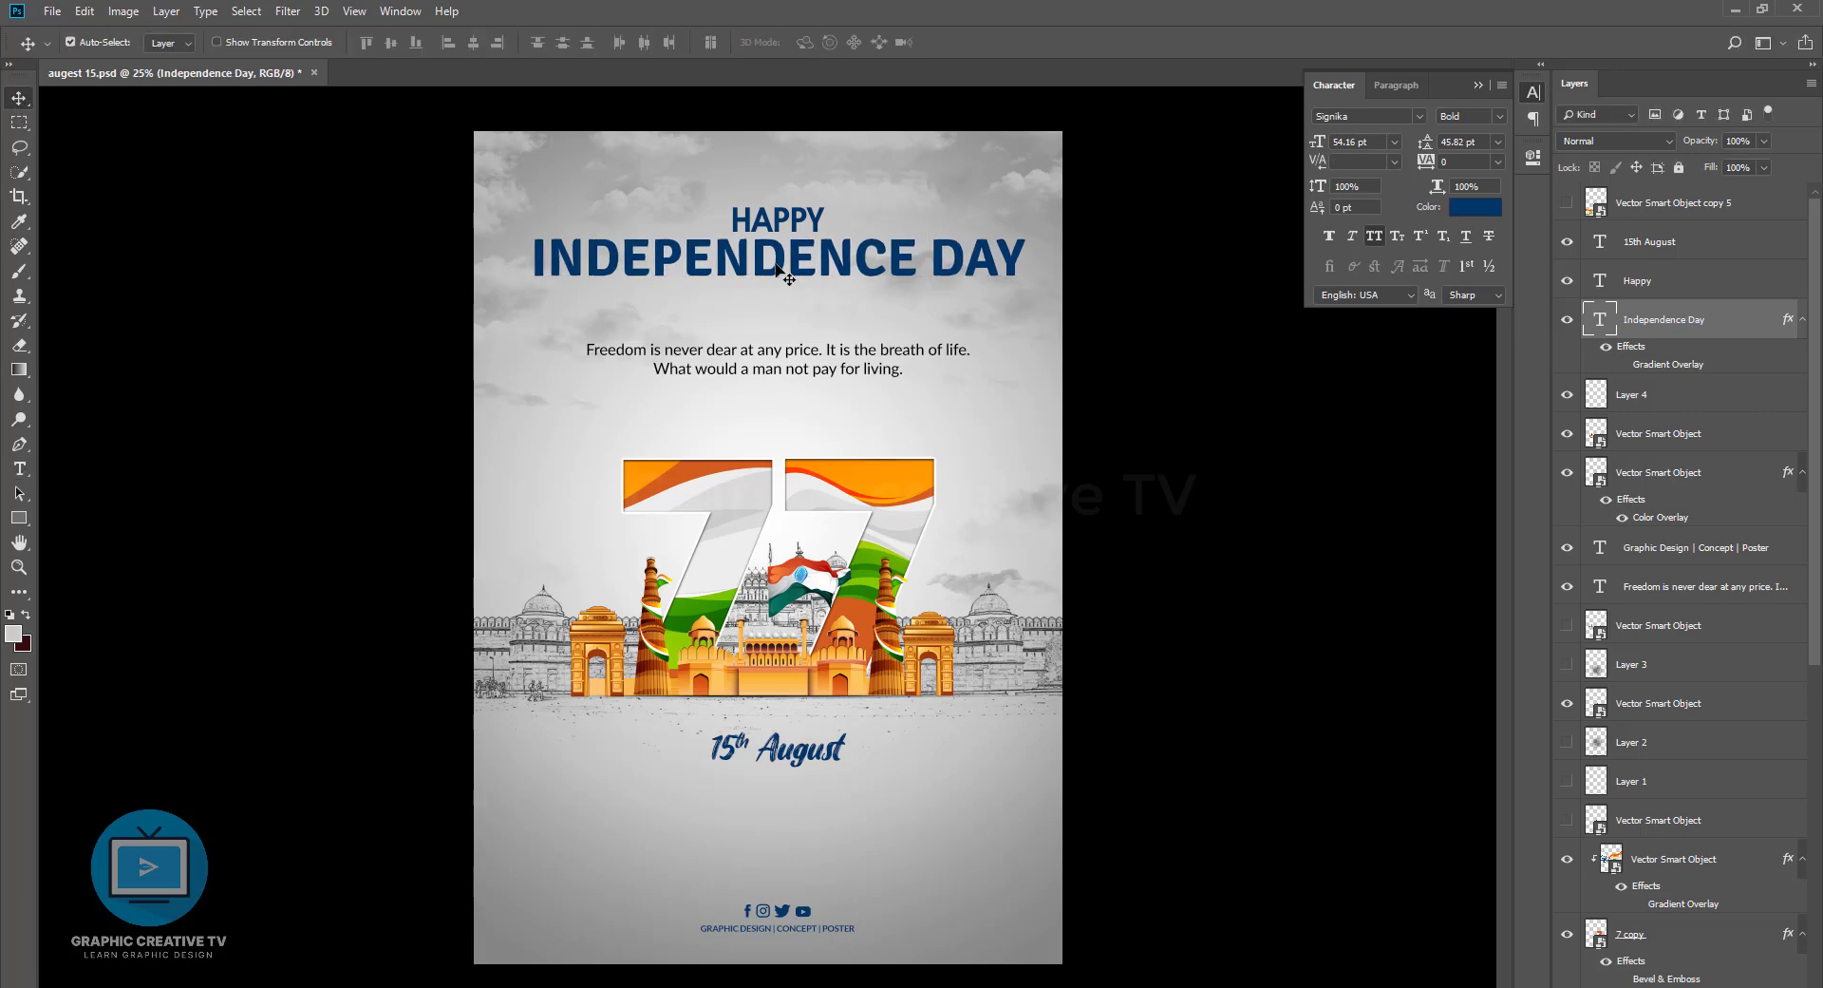
Scale the HAPPY and INDEPENDENCE DAY lines down together to roughly the quote's width, keeping them just above the quote
left_click(770, 225, "shift")
key("ctrl+t")
left_click_drag(1025, 278, 907, 312)
key("Return")
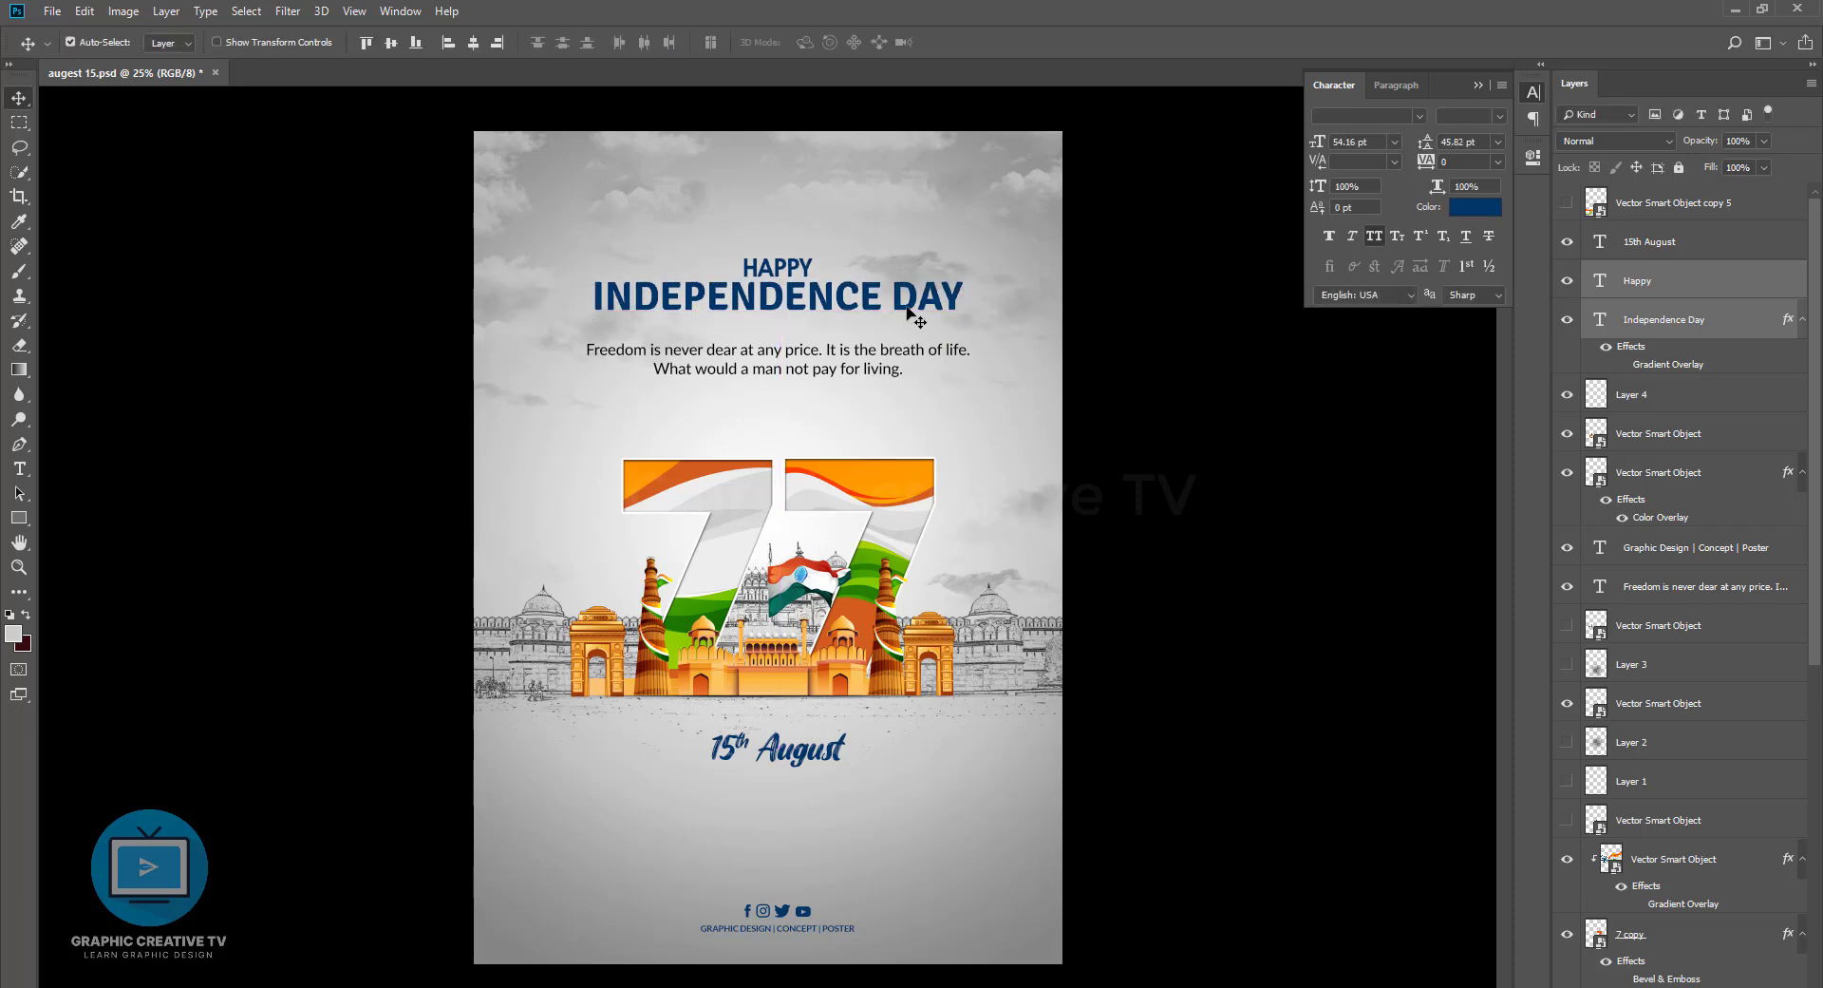
Try out different fonts on both title lines and set them to Agency FB Bold
left_click(1370, 116)
key("Down")
key("Down")
key("Down")
key("Down")
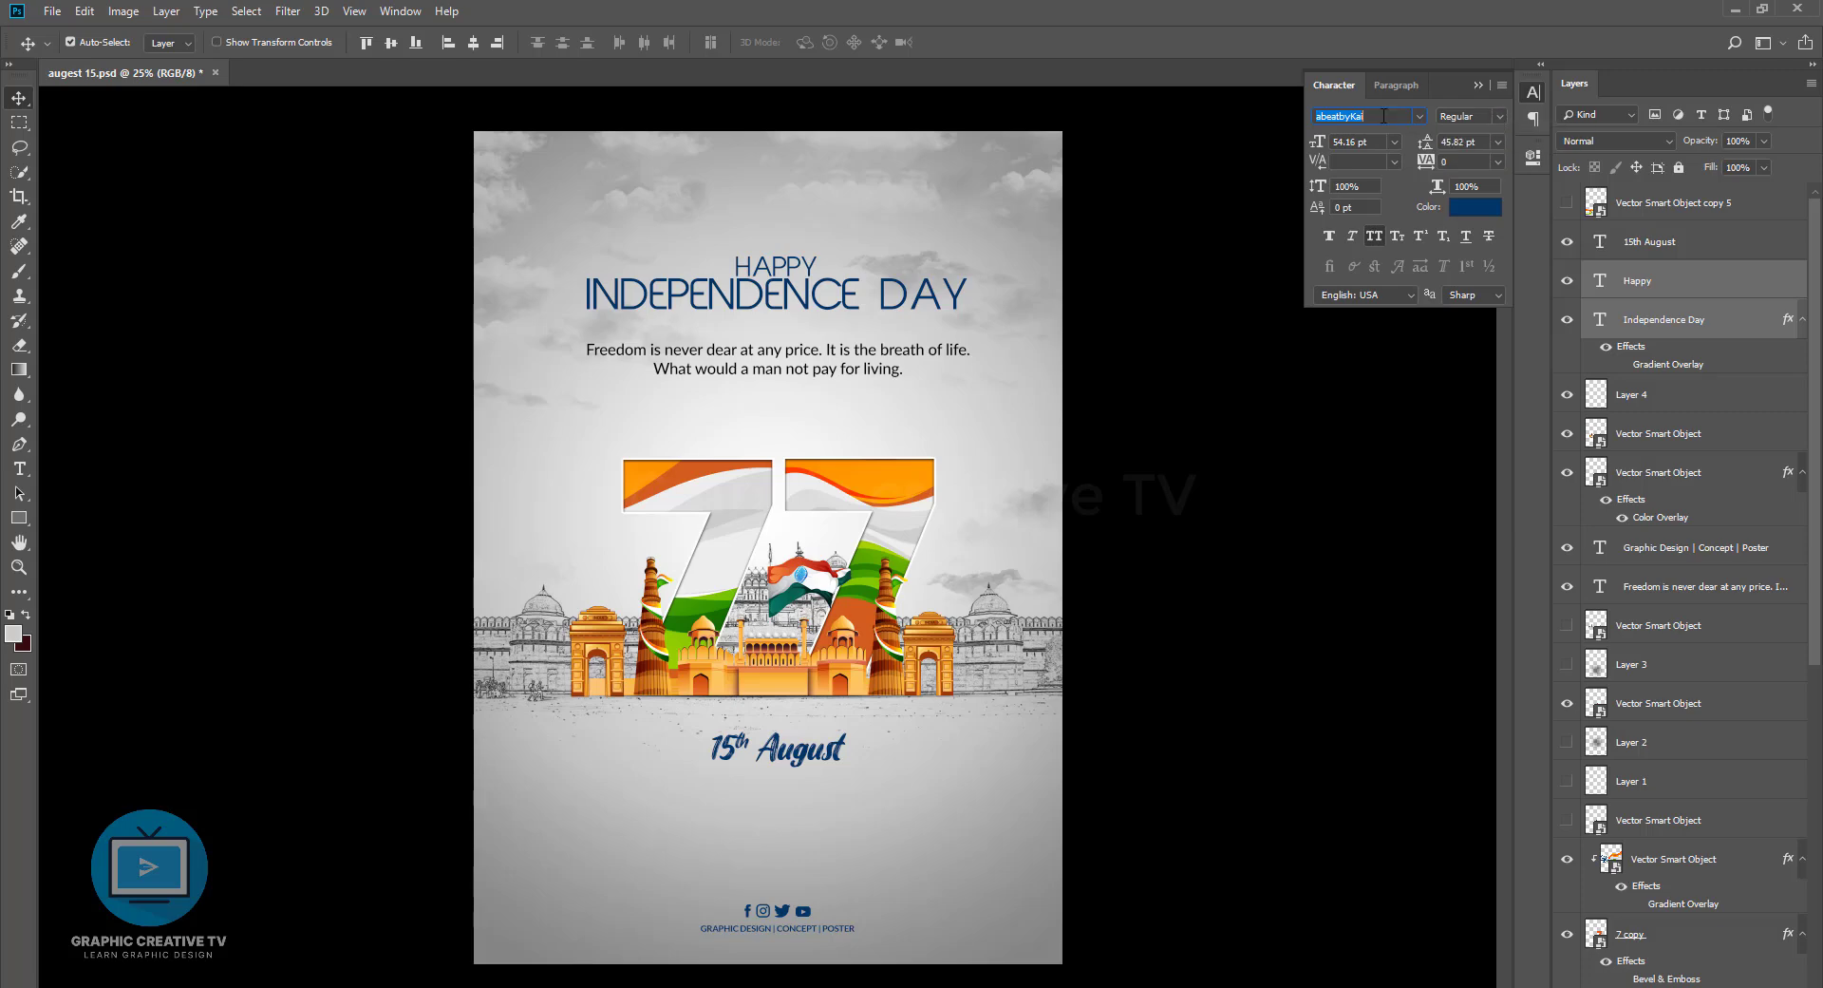
key("Down")
key("Down")
key("Down")
key("Down")
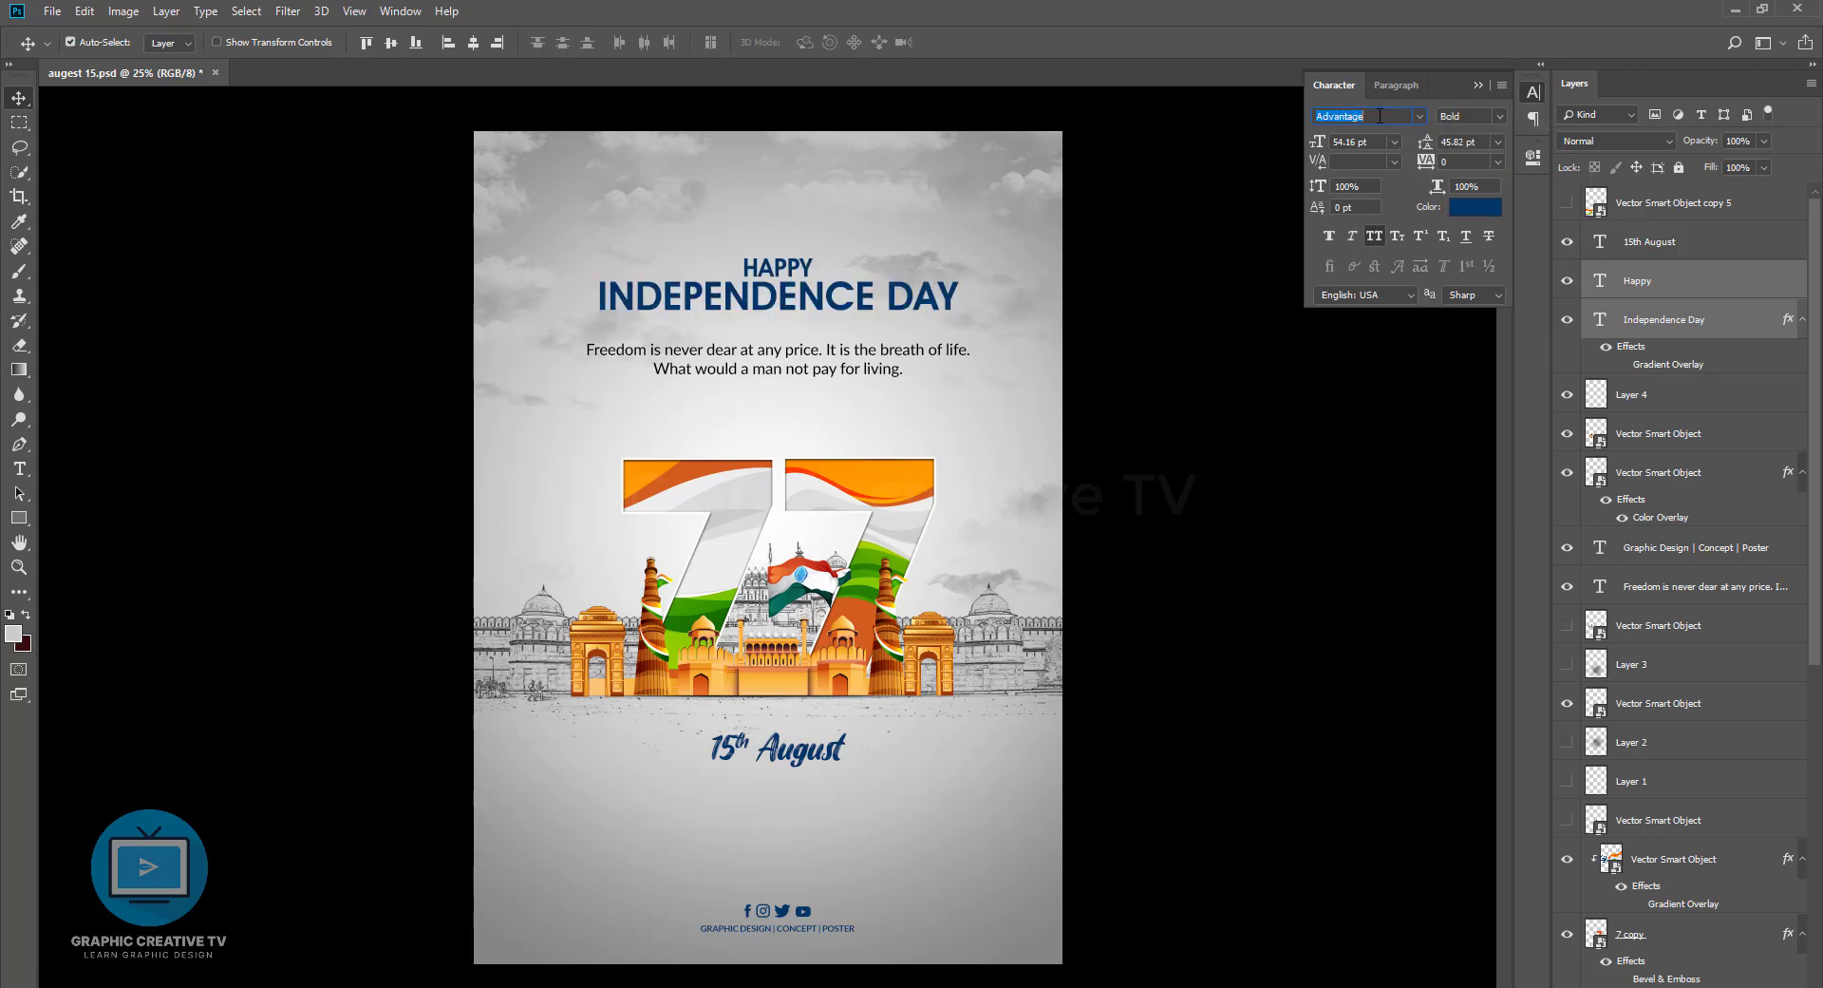
scroll(1381, 115, "down", 3)
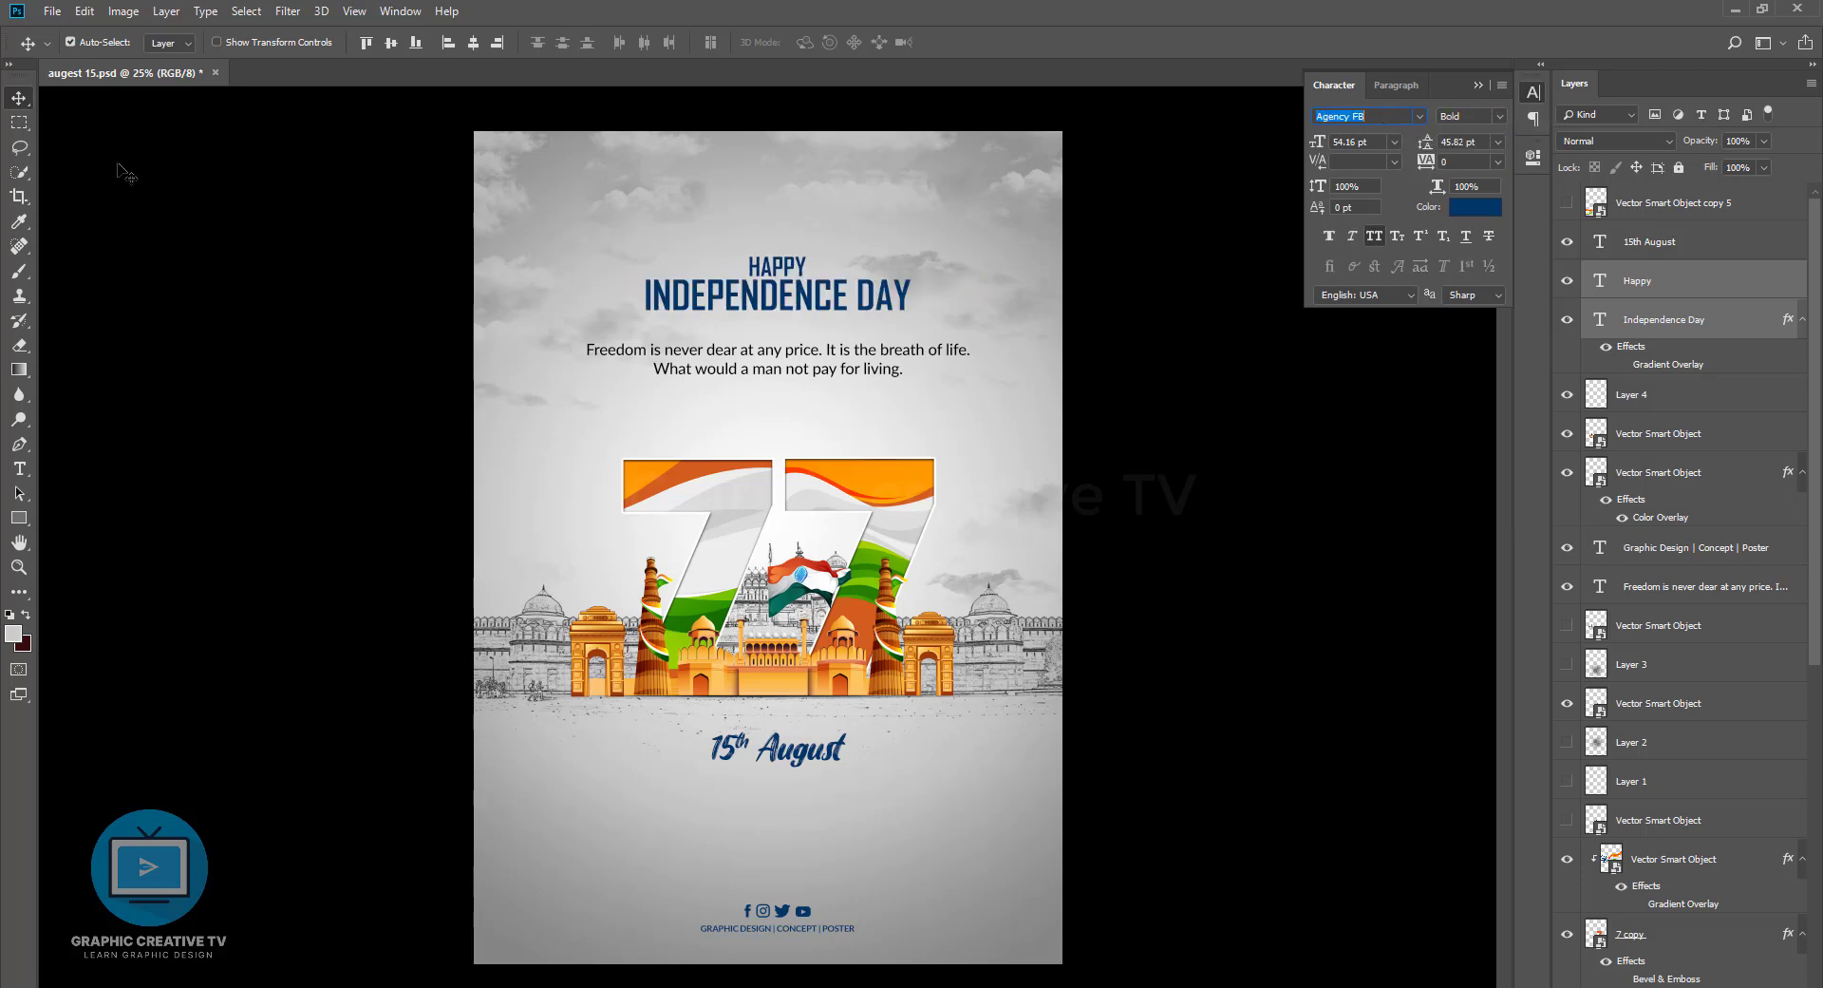
Enlarge the INDEPENDENCE DAY line alone to about 53.8 pt, keeping it centred between HAPPY and the quote
left_click(18, 99)
left_click(869, 339)
left_click_drag(592, 257, 843, 330)
left_click(1101, 314)
key("ctrl+z")
key("ctrl+t")
left_click_drag(937, 270, 978, 266)
key("Return")
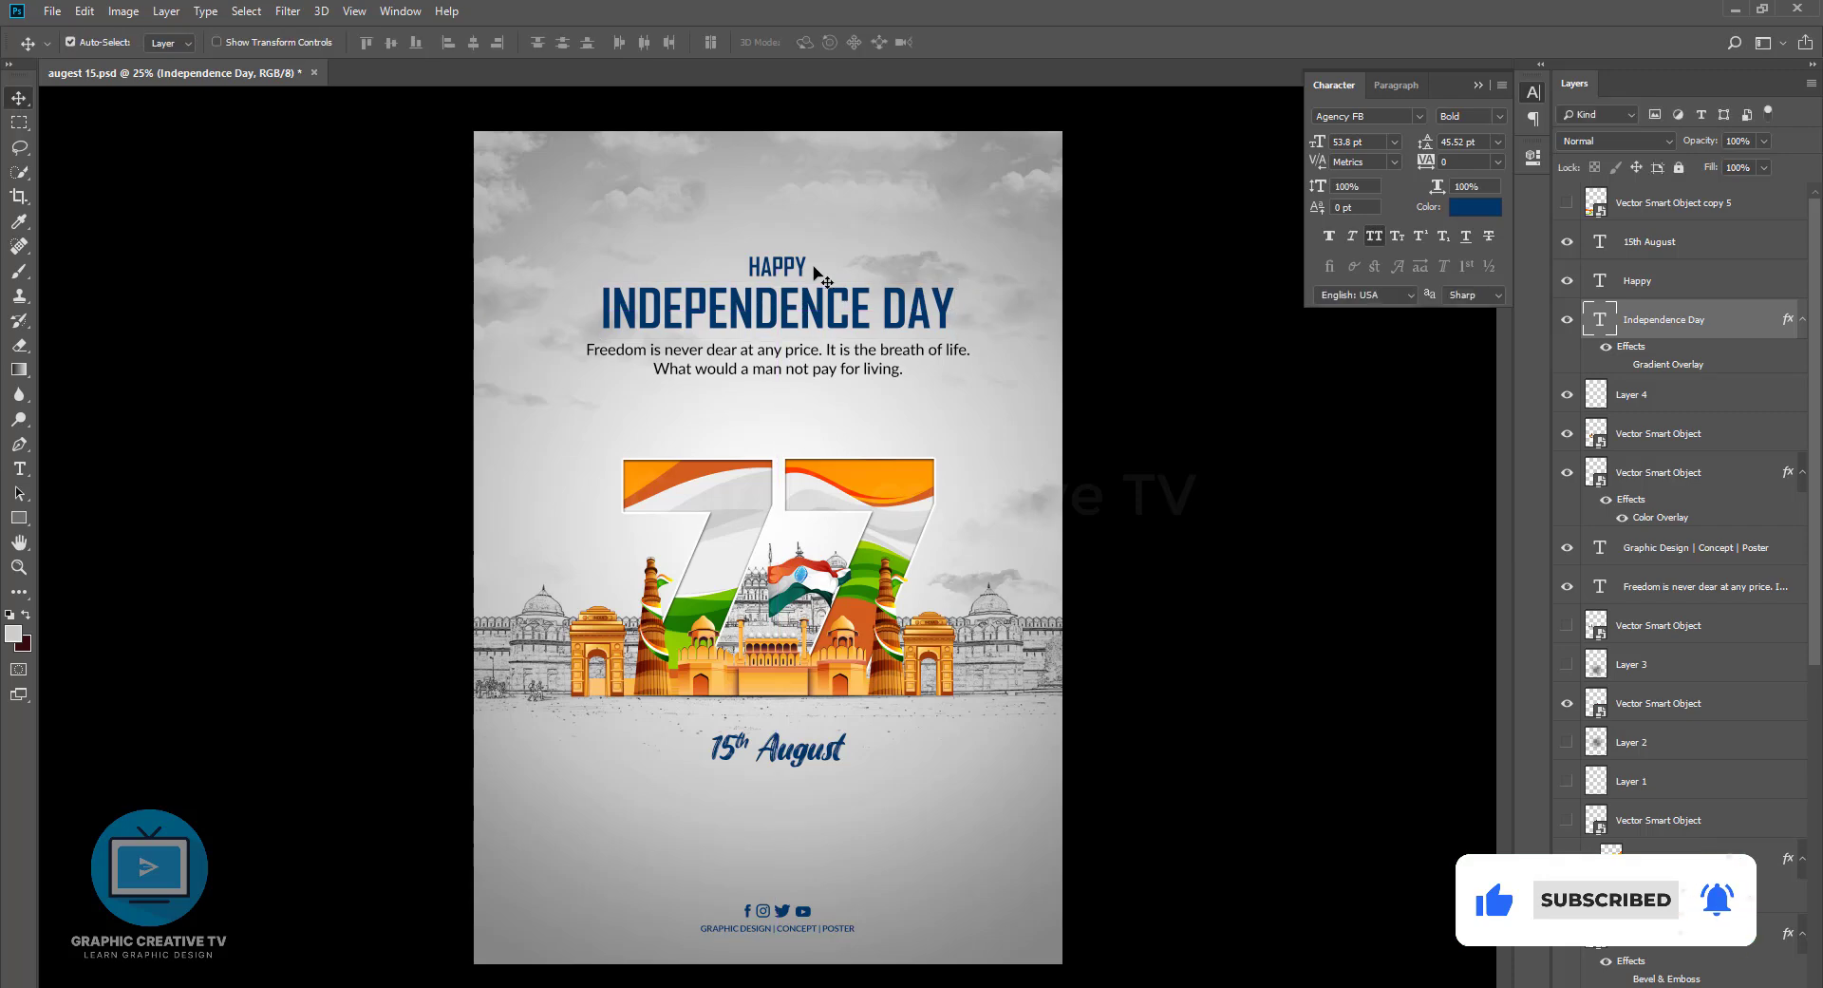
Nudge both title lines up together and raise the quote slightly beneath them
left_click(795, 268)
left_click(796, 306, "shift")
key("shift+Up")
key("shift+Up")
key("shift+Up")
key("shift+Up")
key("shift+Up")
key("shift+Up")
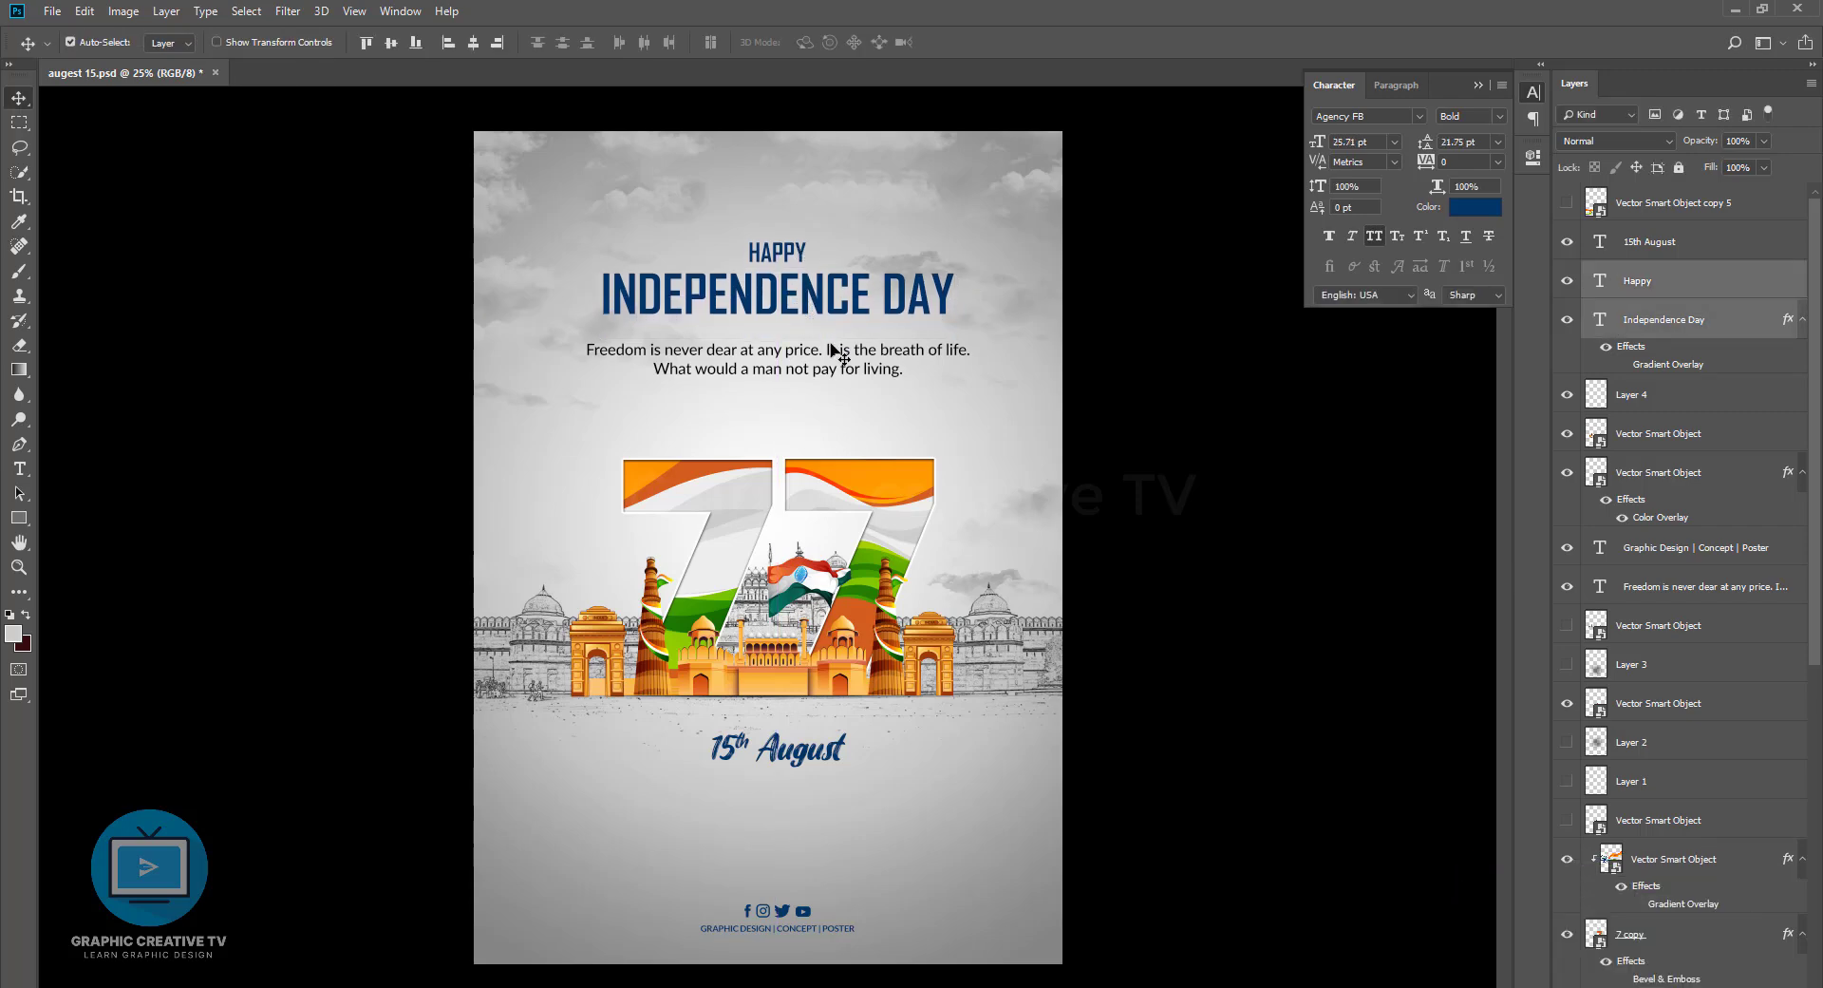
left_click_drag(831, 351, 832, 346)
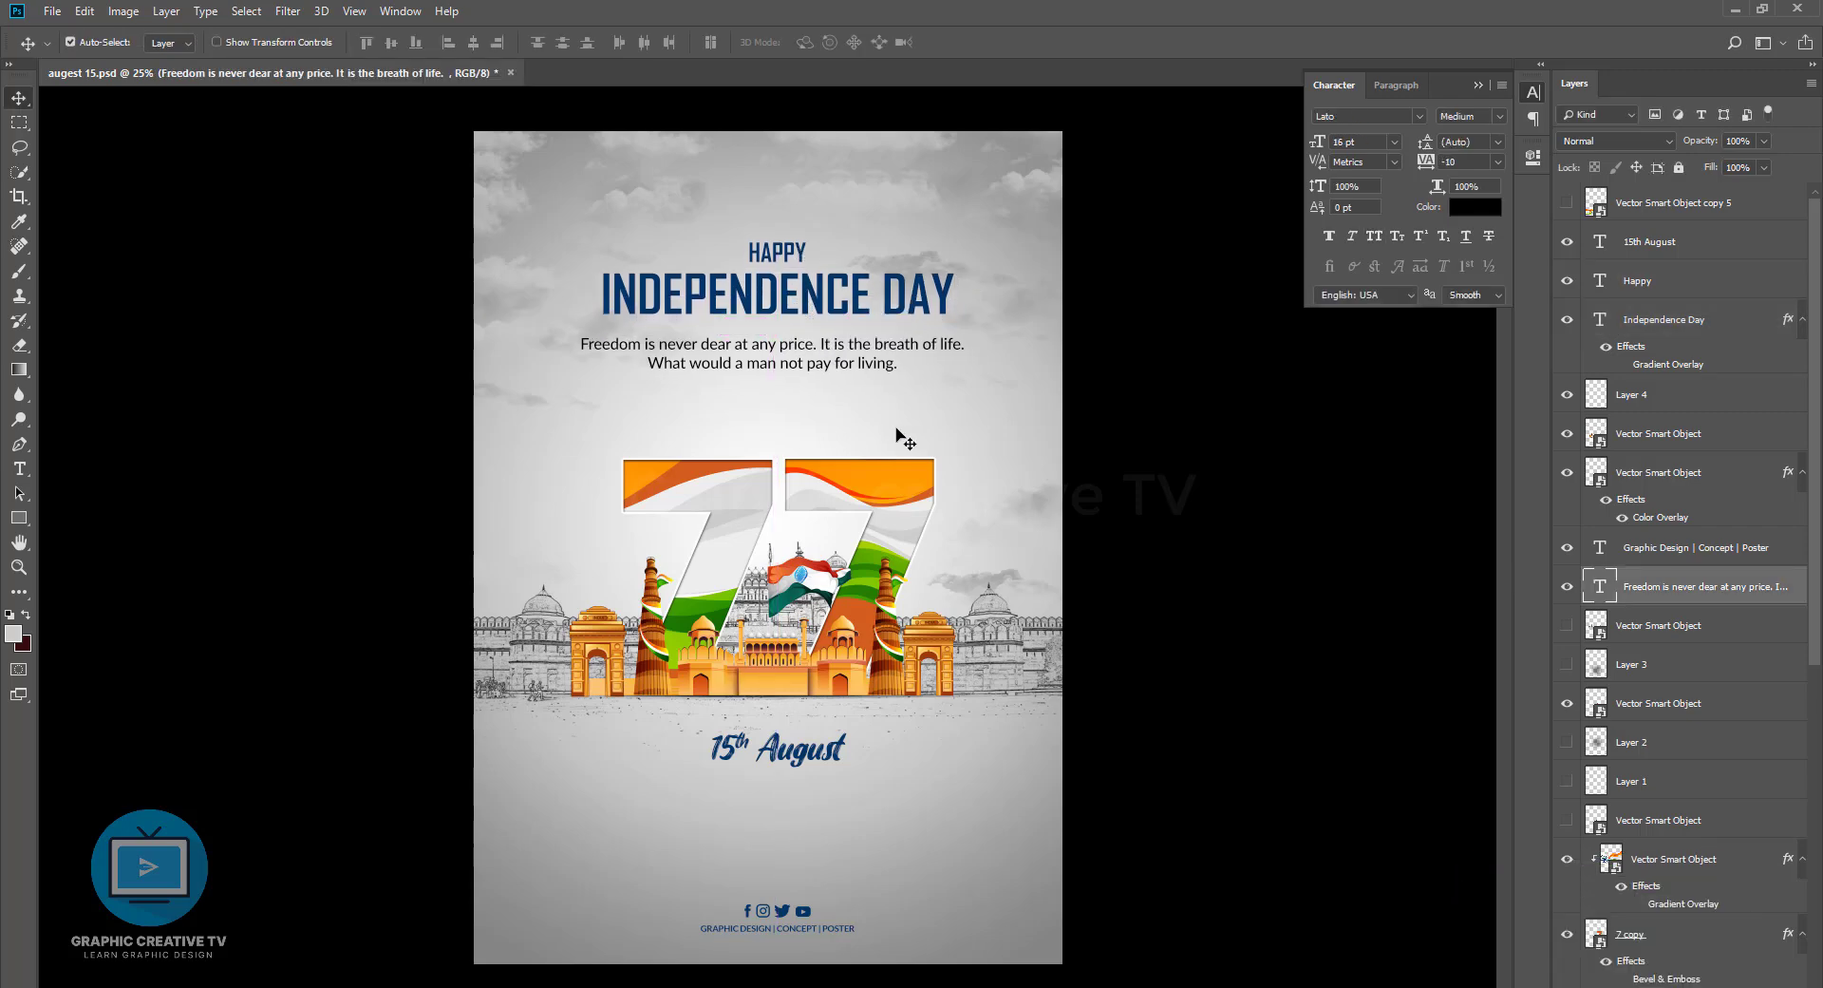
Show the india-gate-mornings copy layer and delete the original india-gate-mornings layer below it
left_click(1028, 675)
left_click(1567, 710)
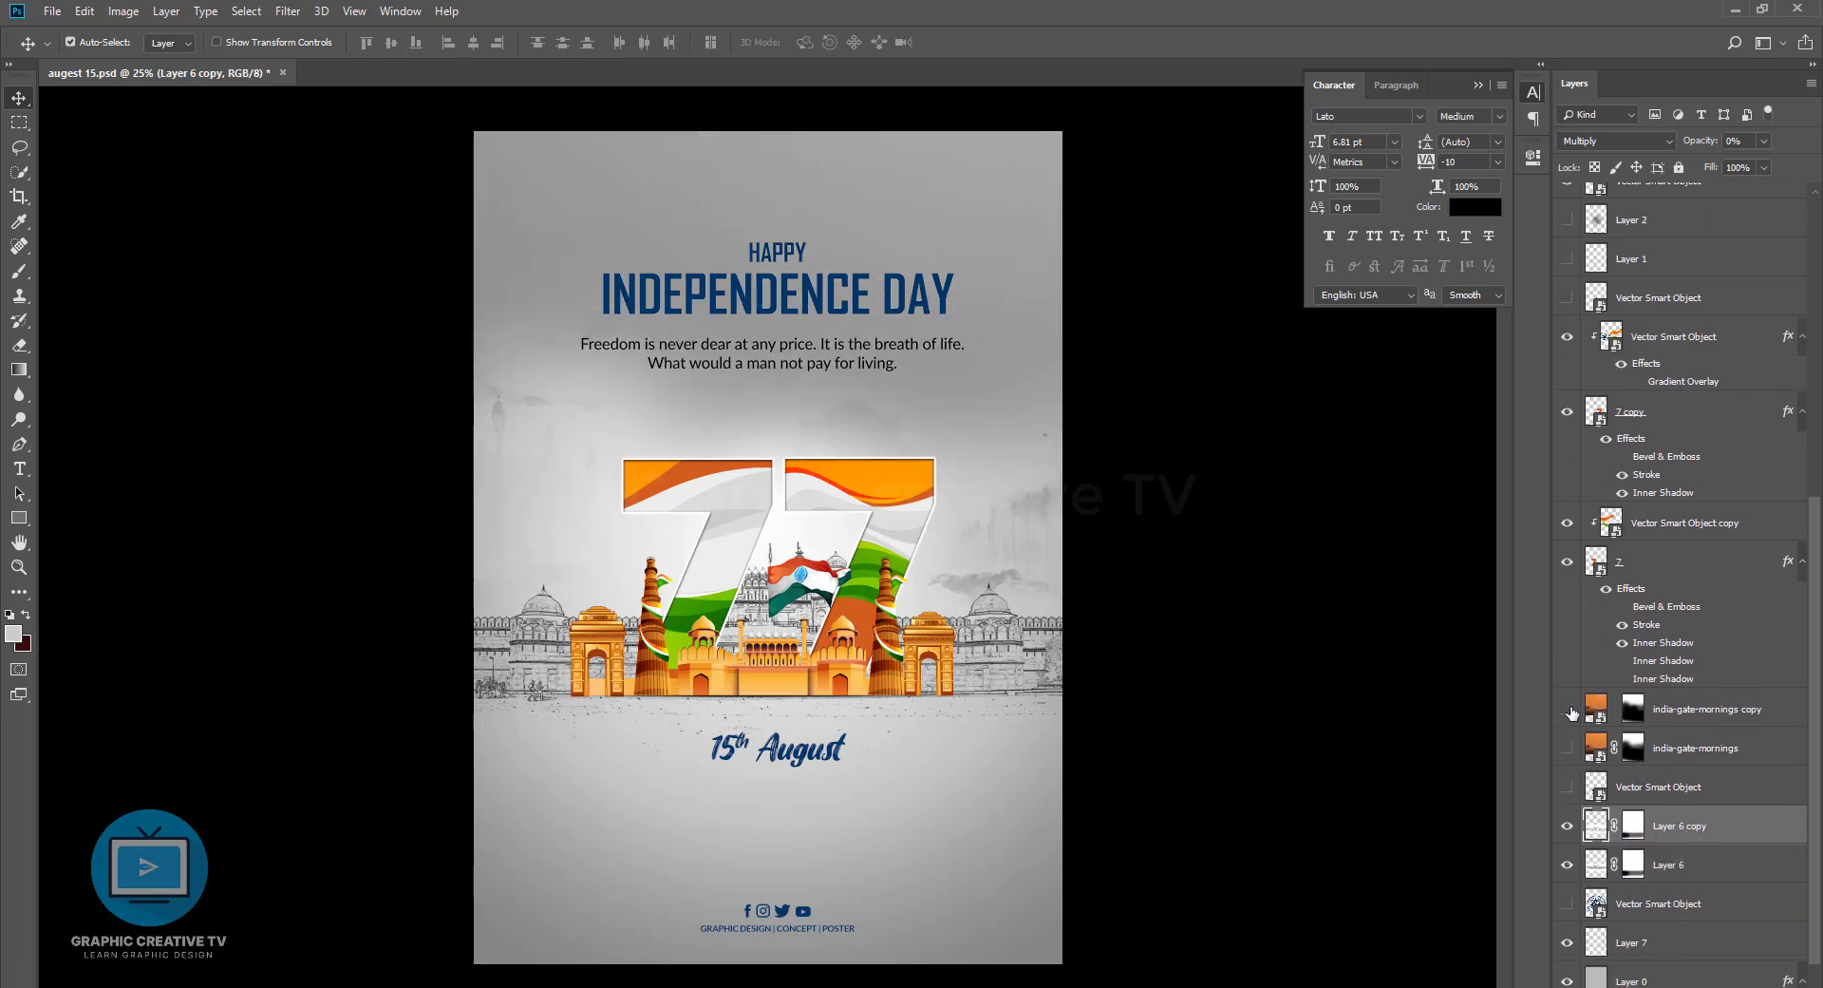
left_click(1569, 709)
left_click(1667, 722)
left_click(1709, 752)
key("Delete")
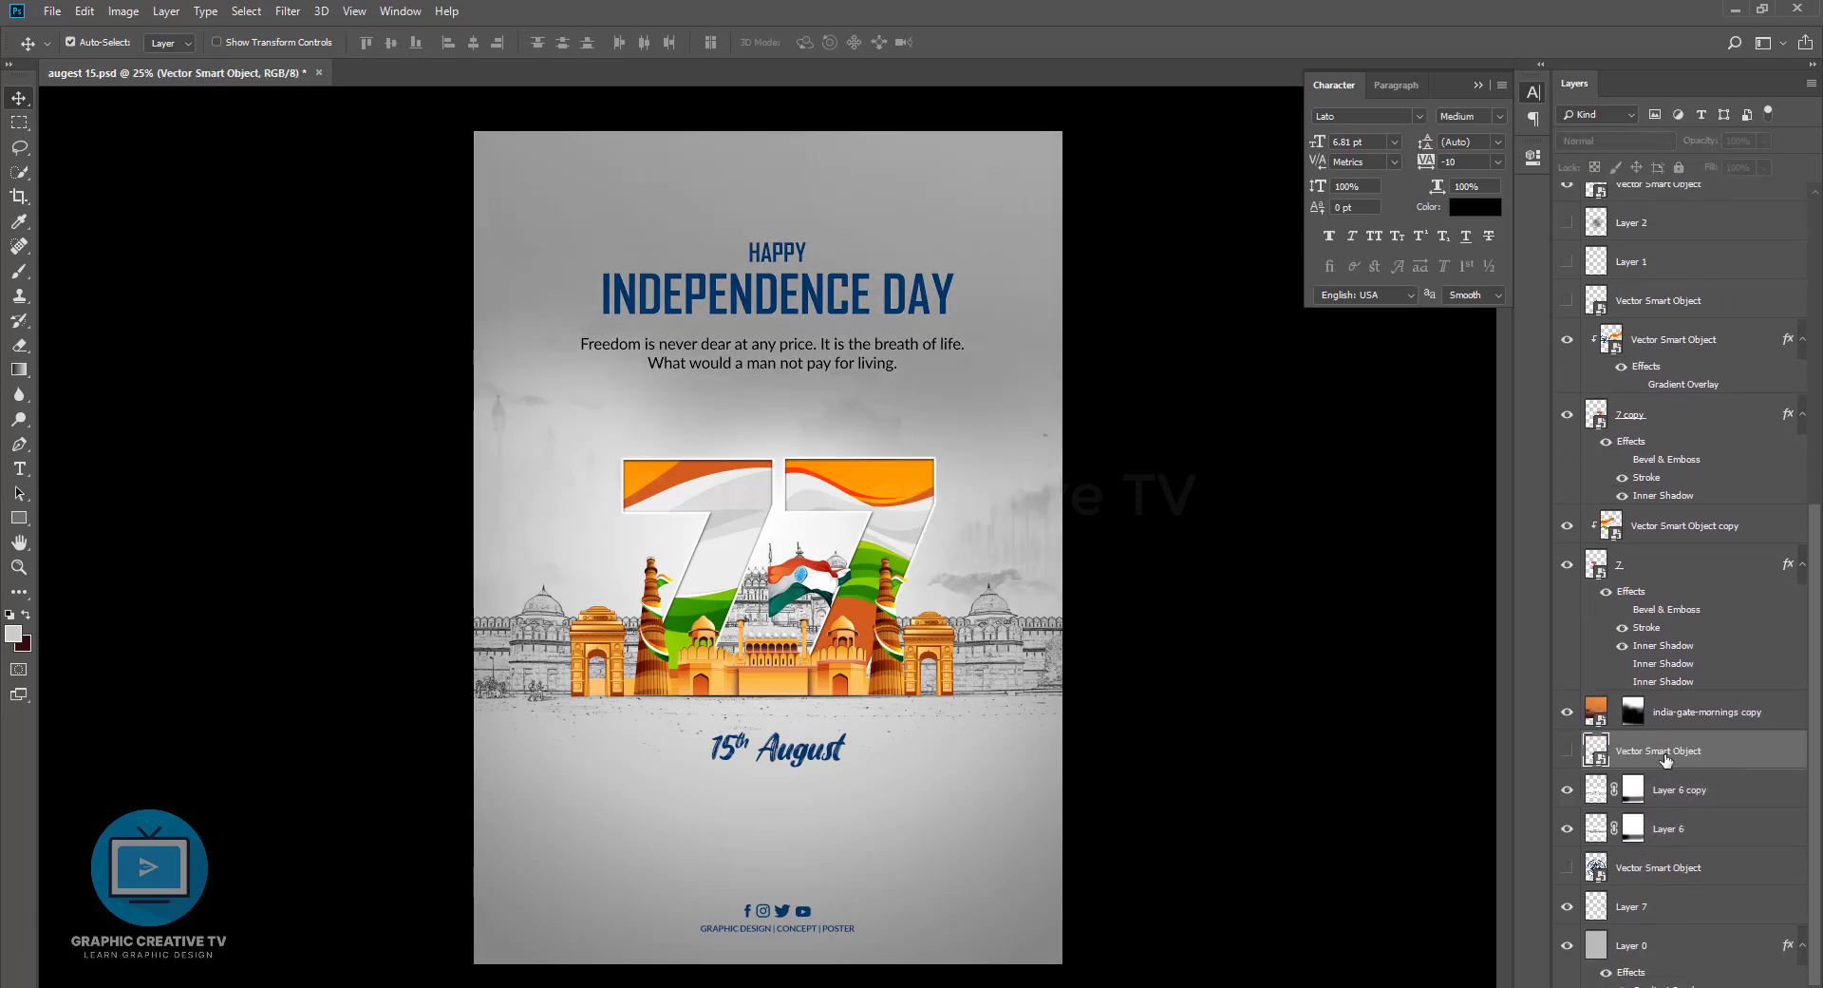
Delete the mask of the india-gate-mornings copy layer and reposition its photo behind the 77 and monuments
left_click_drag(1633, 714, 1791, 982)
left_click_drag(1023, 550, 999, 641)
Preview blend modes such as Saturation, Subtract, Pin Light, Soft Light and Lighter Color on india-gate-mornings copy, and set it to Normal
key("Up")
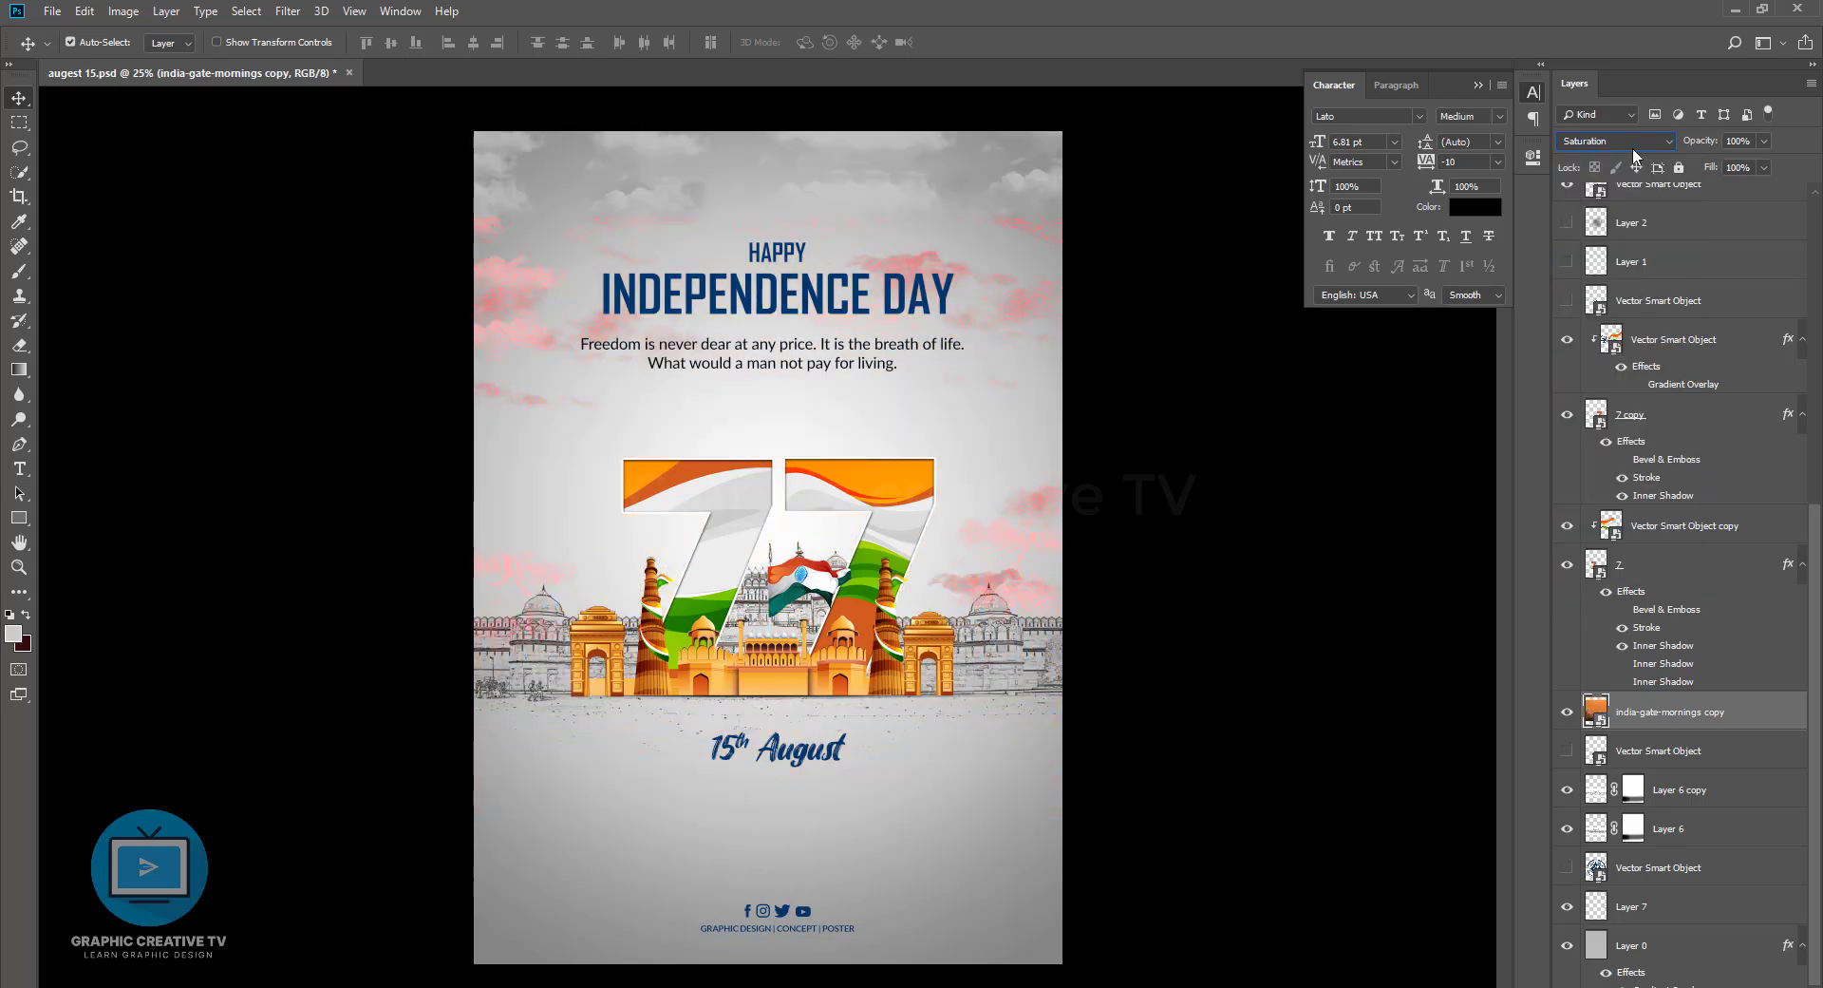
key("Up")
key("Up")
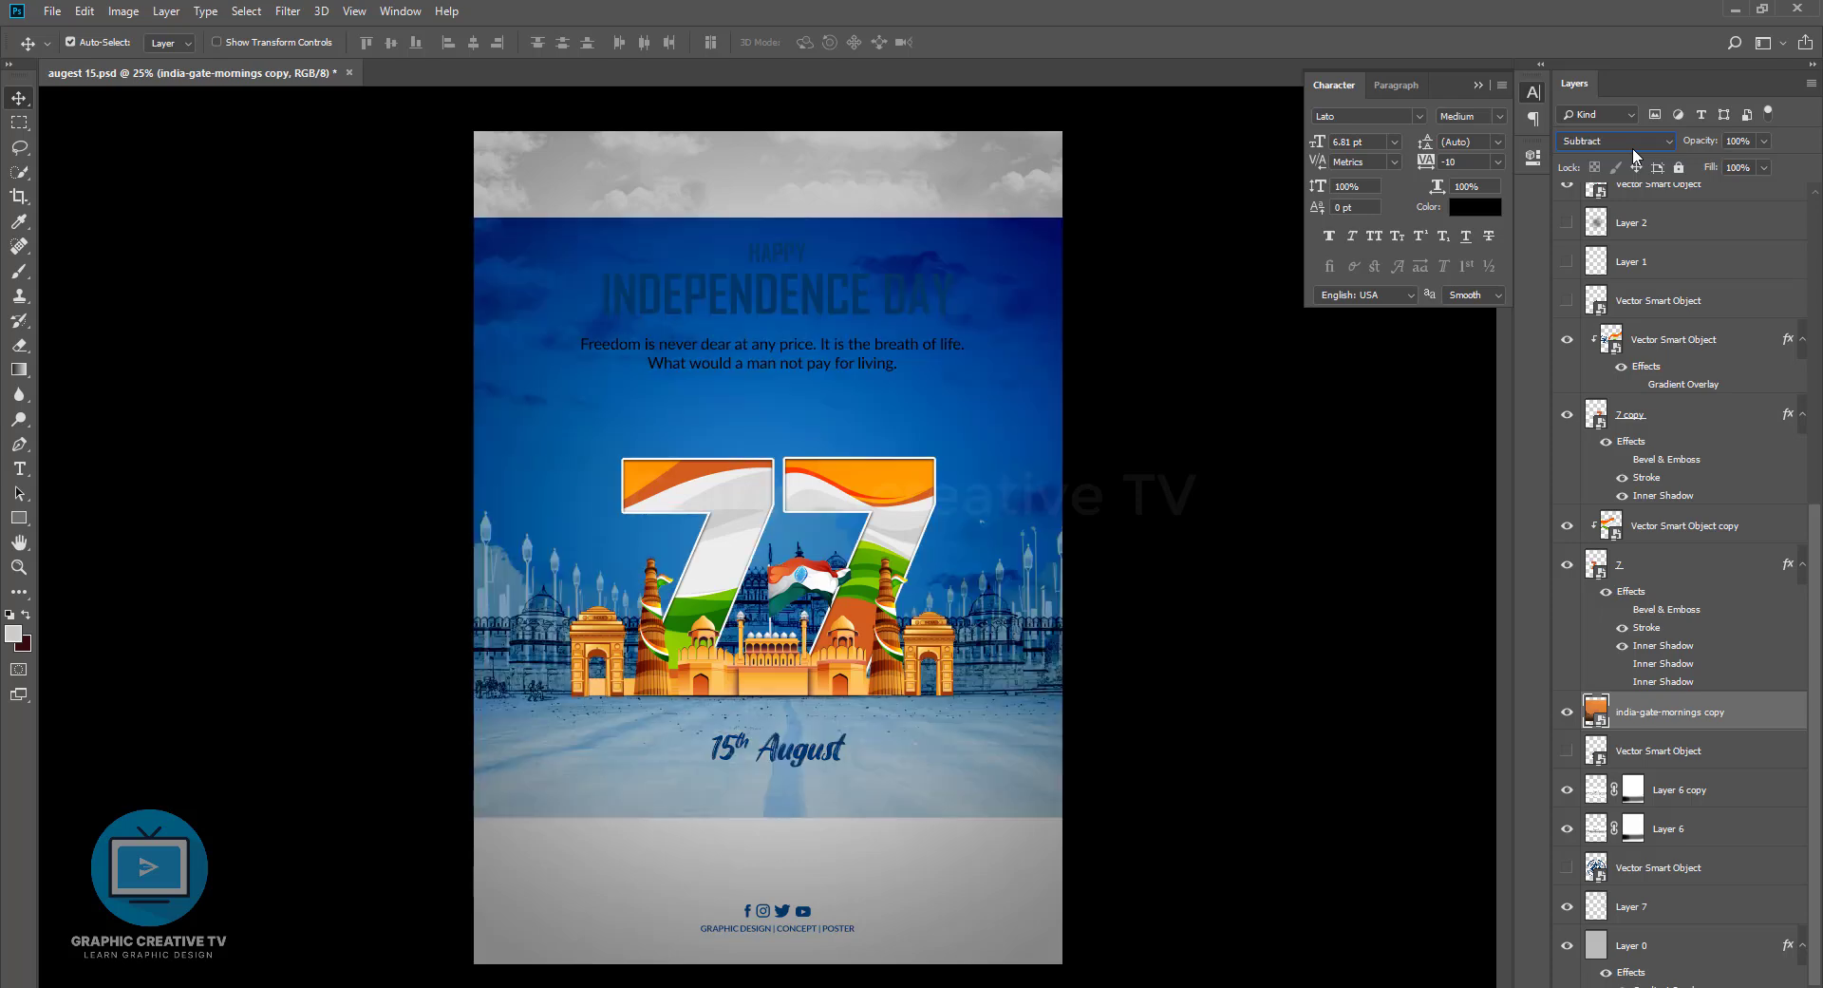
key("Up")
key("Up")
key("Up")
key("Up")
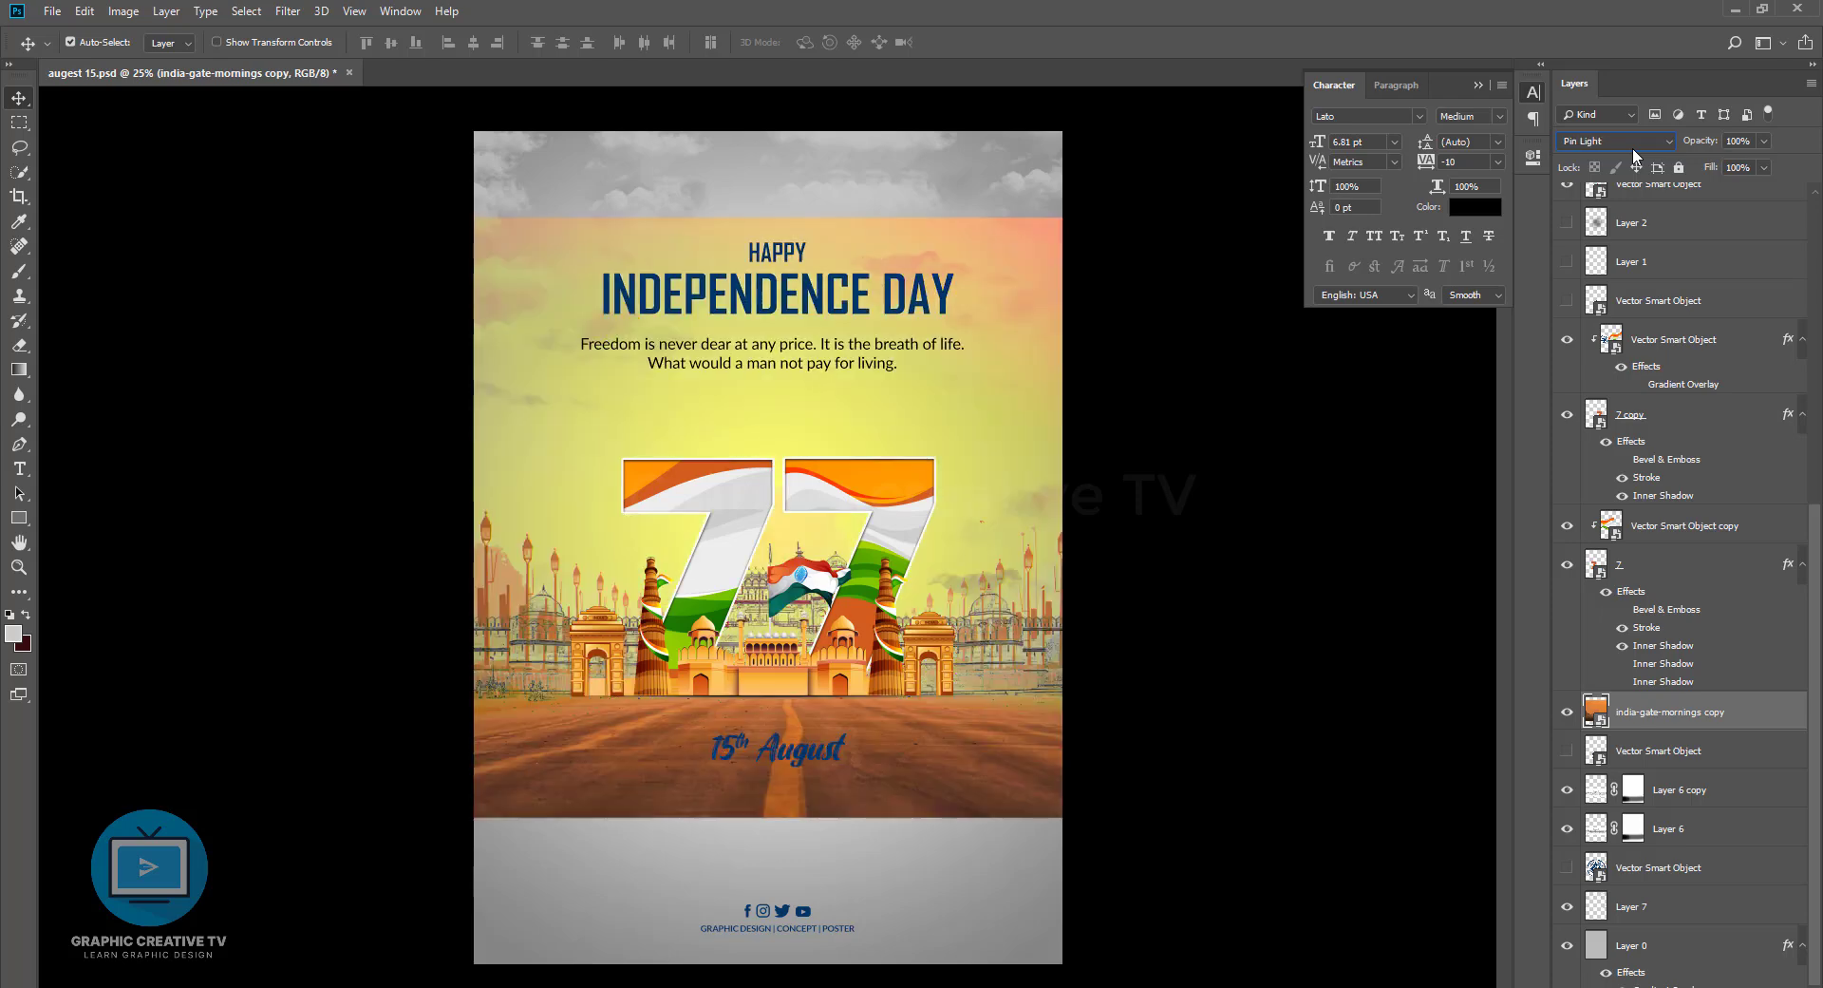
key("Up")
key("Up")
key("Up")
key("Up")
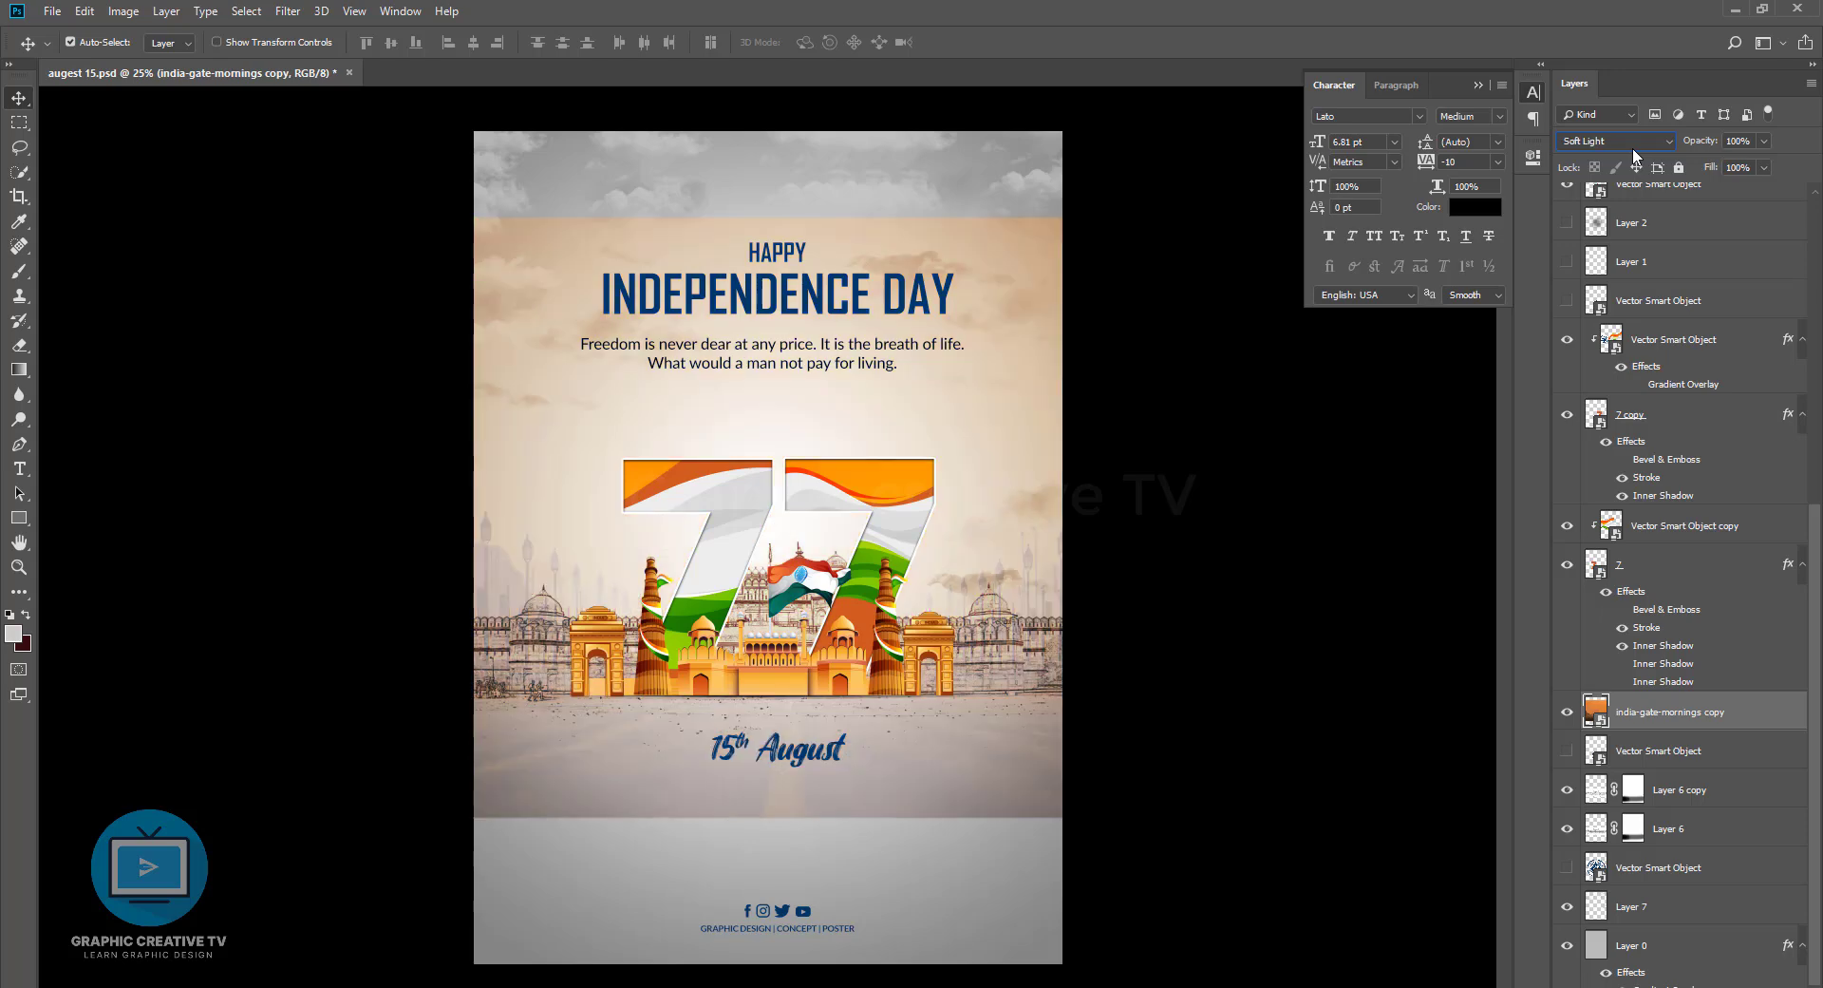
key("Up")
left_click(1614, 140)
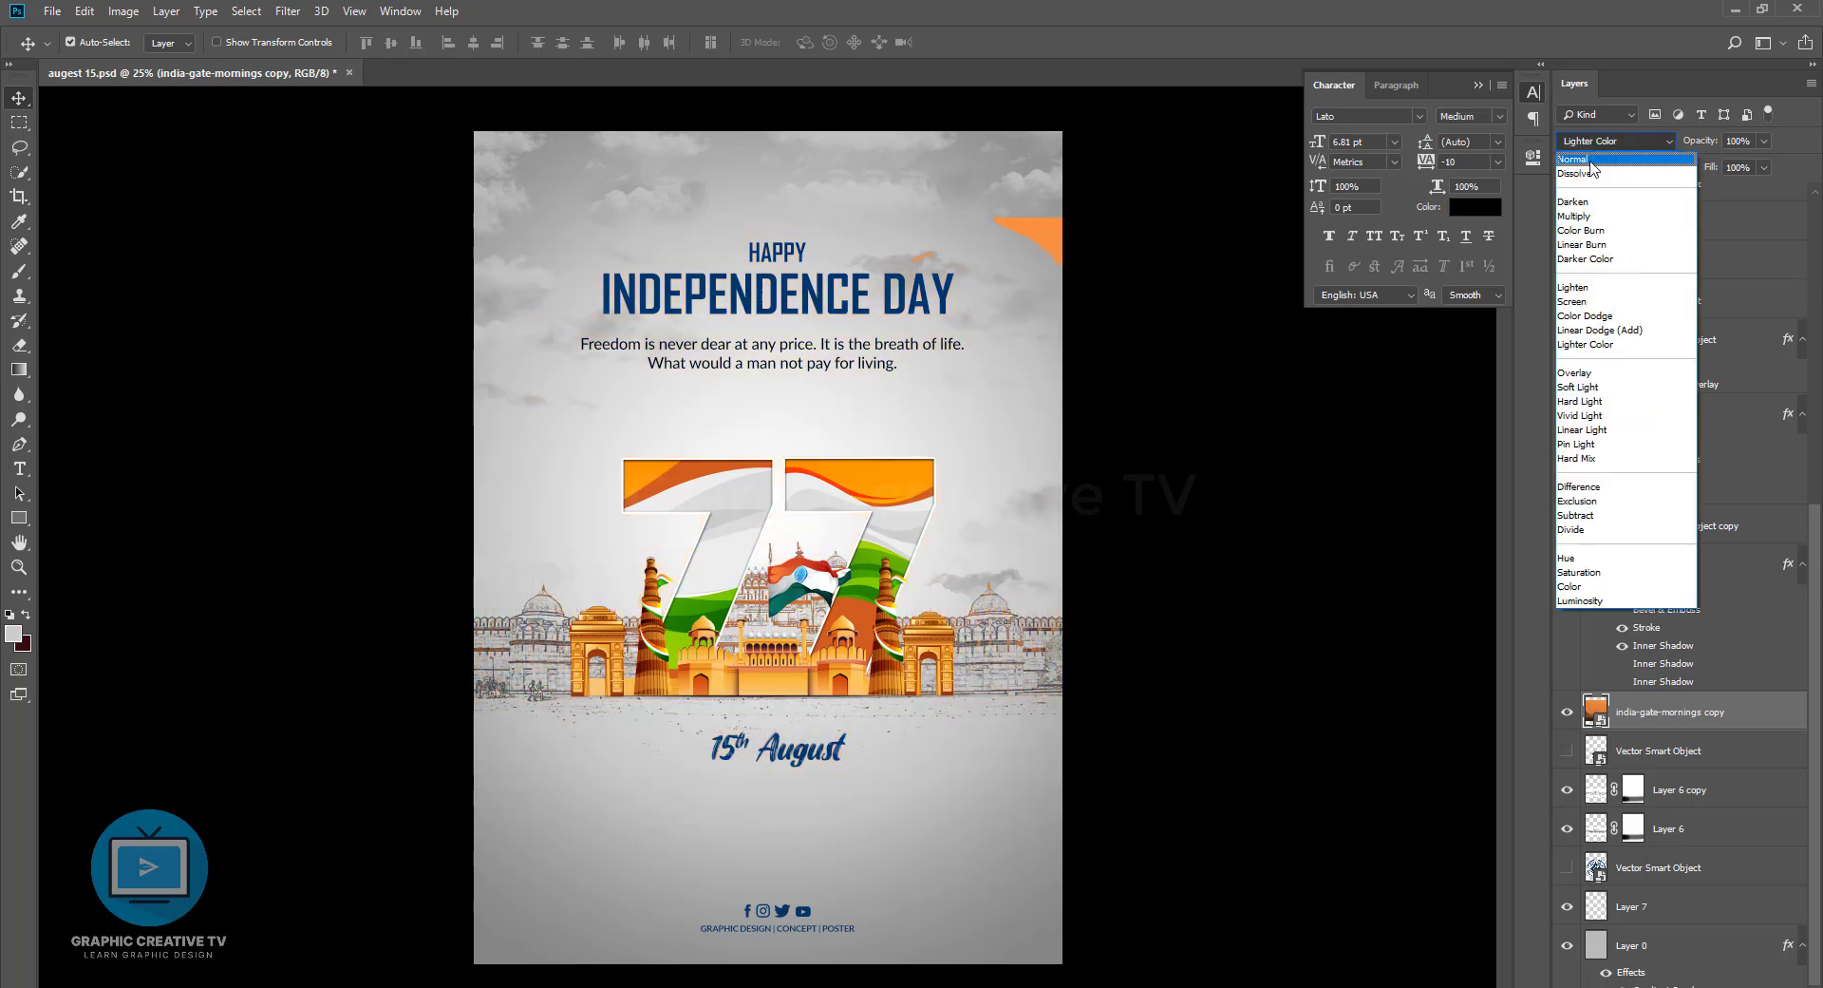
left_click(1595, 158)
Apply a Black & White adjustment with the Default preset to the india-gate-mornings copy layer
left_click(1159, 360)
left_click(962, 378)
left_click(118, 13)
mouse_move(161, 61)
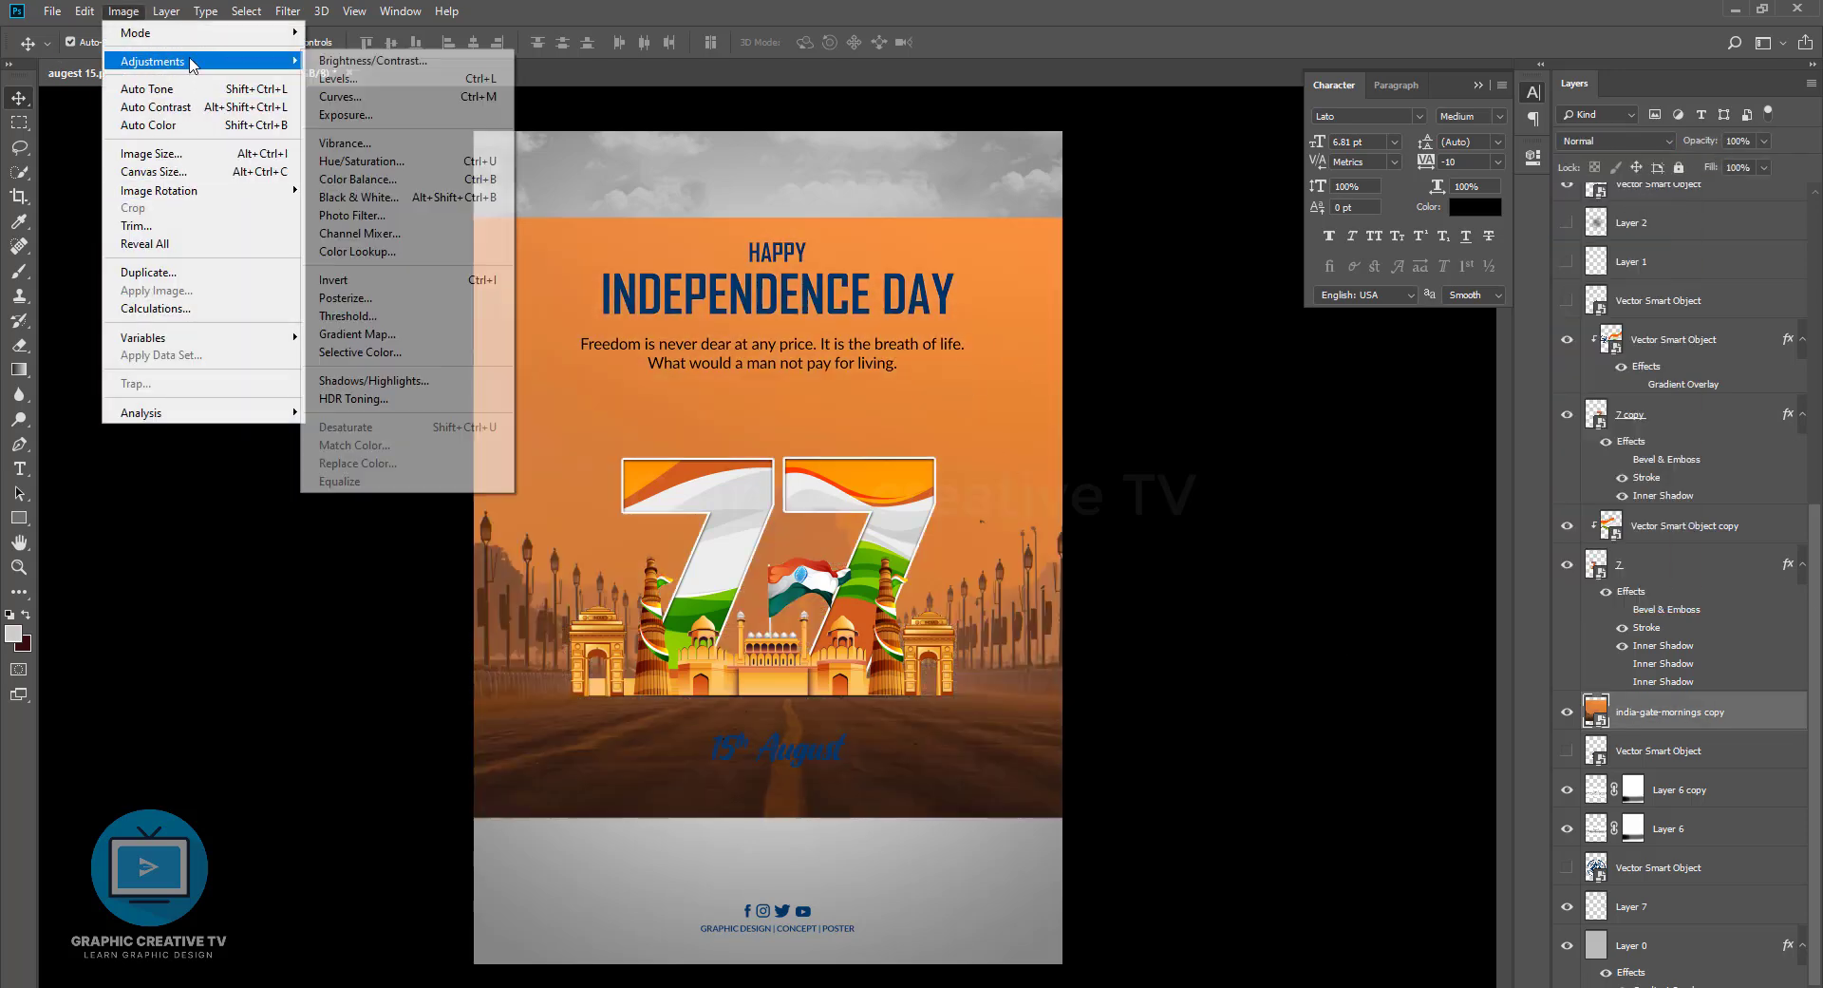
left_click(378, 202)
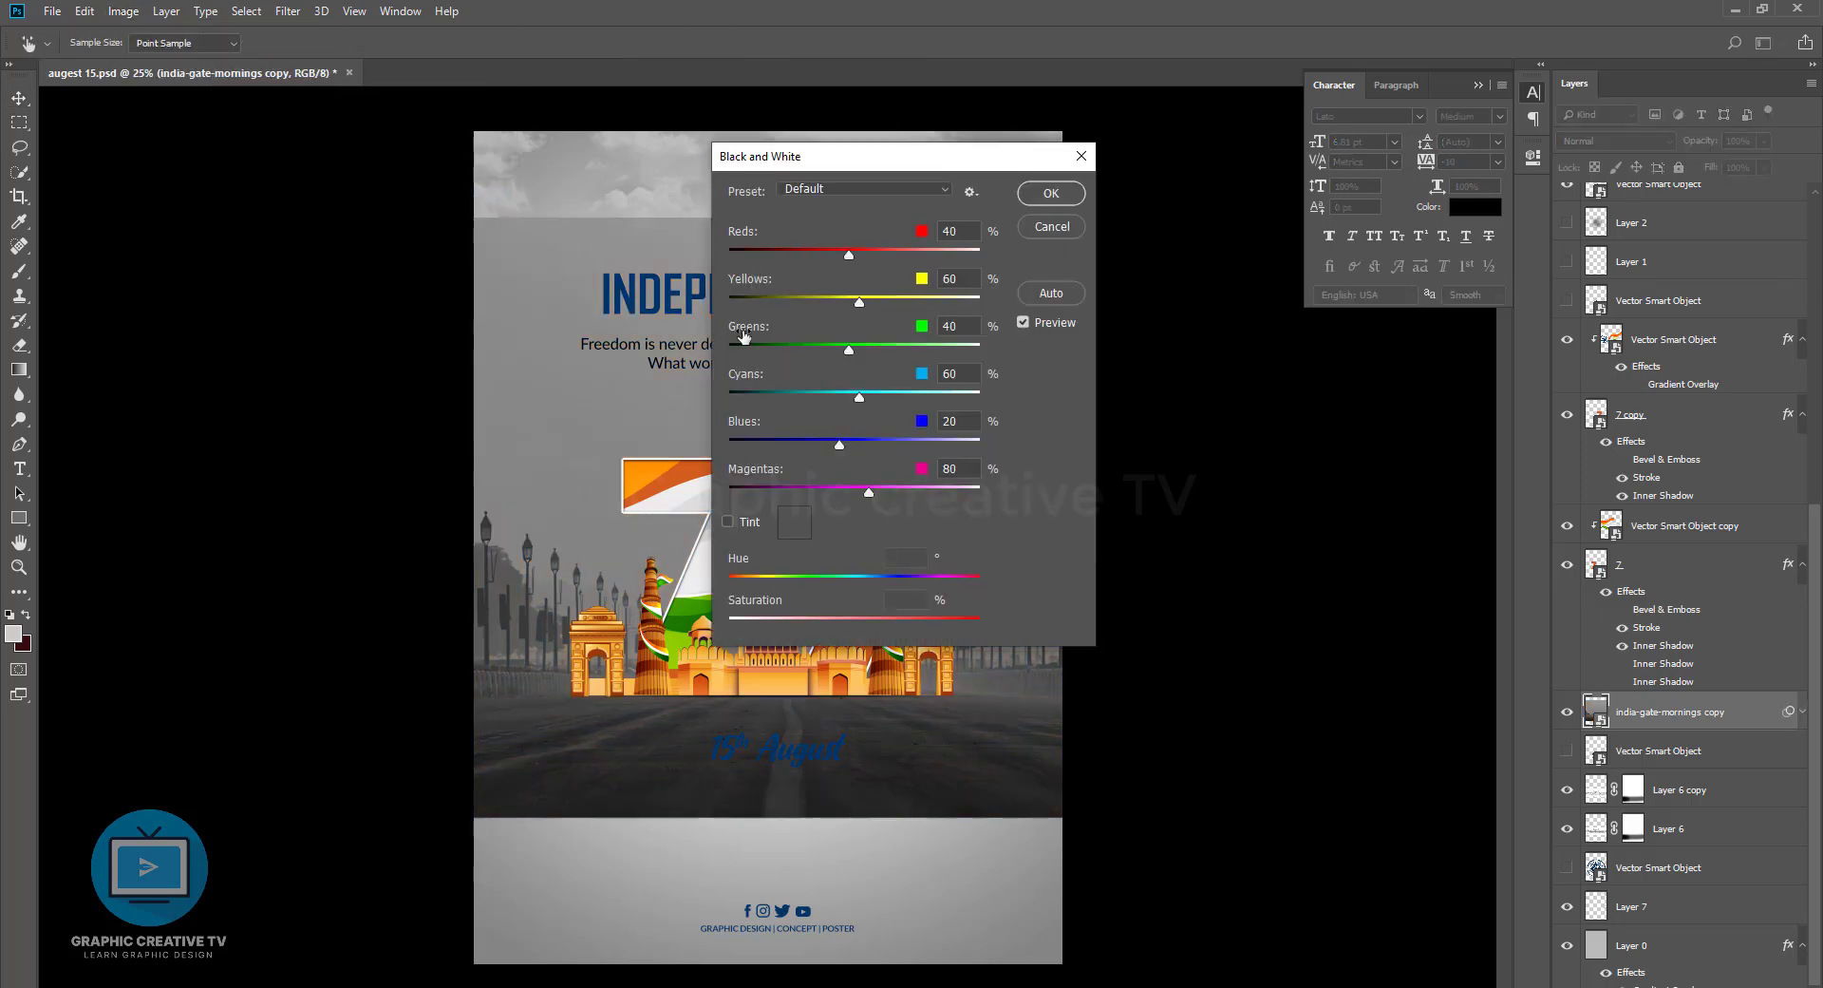
left_click(1061, 197)
Try blend modes such as Multiply and Linear Dodge (Add) on the india-gate-mornings copy layer, and set it to Overlay
left_click(1591, 142)
left_click(1592, 142)
key("Down")
key("Down")
scroll(1592, 144, "down", 1)
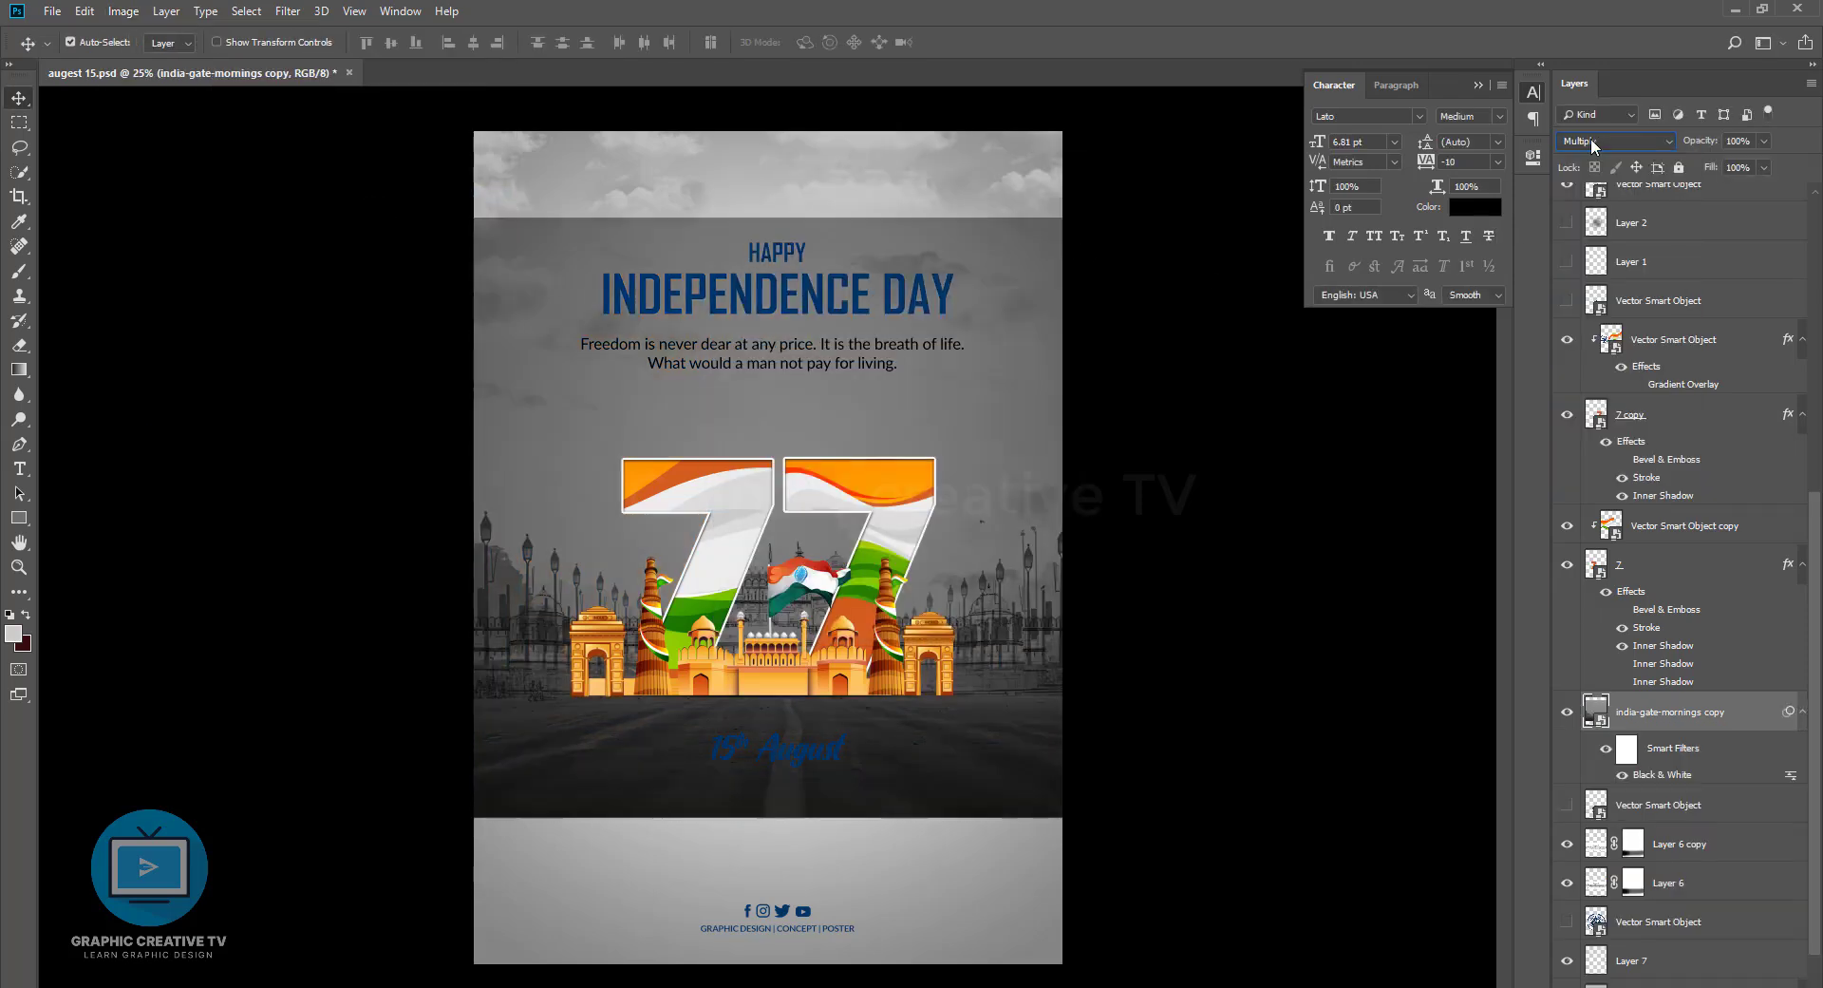
scroll(1593, 142, "down", 6)
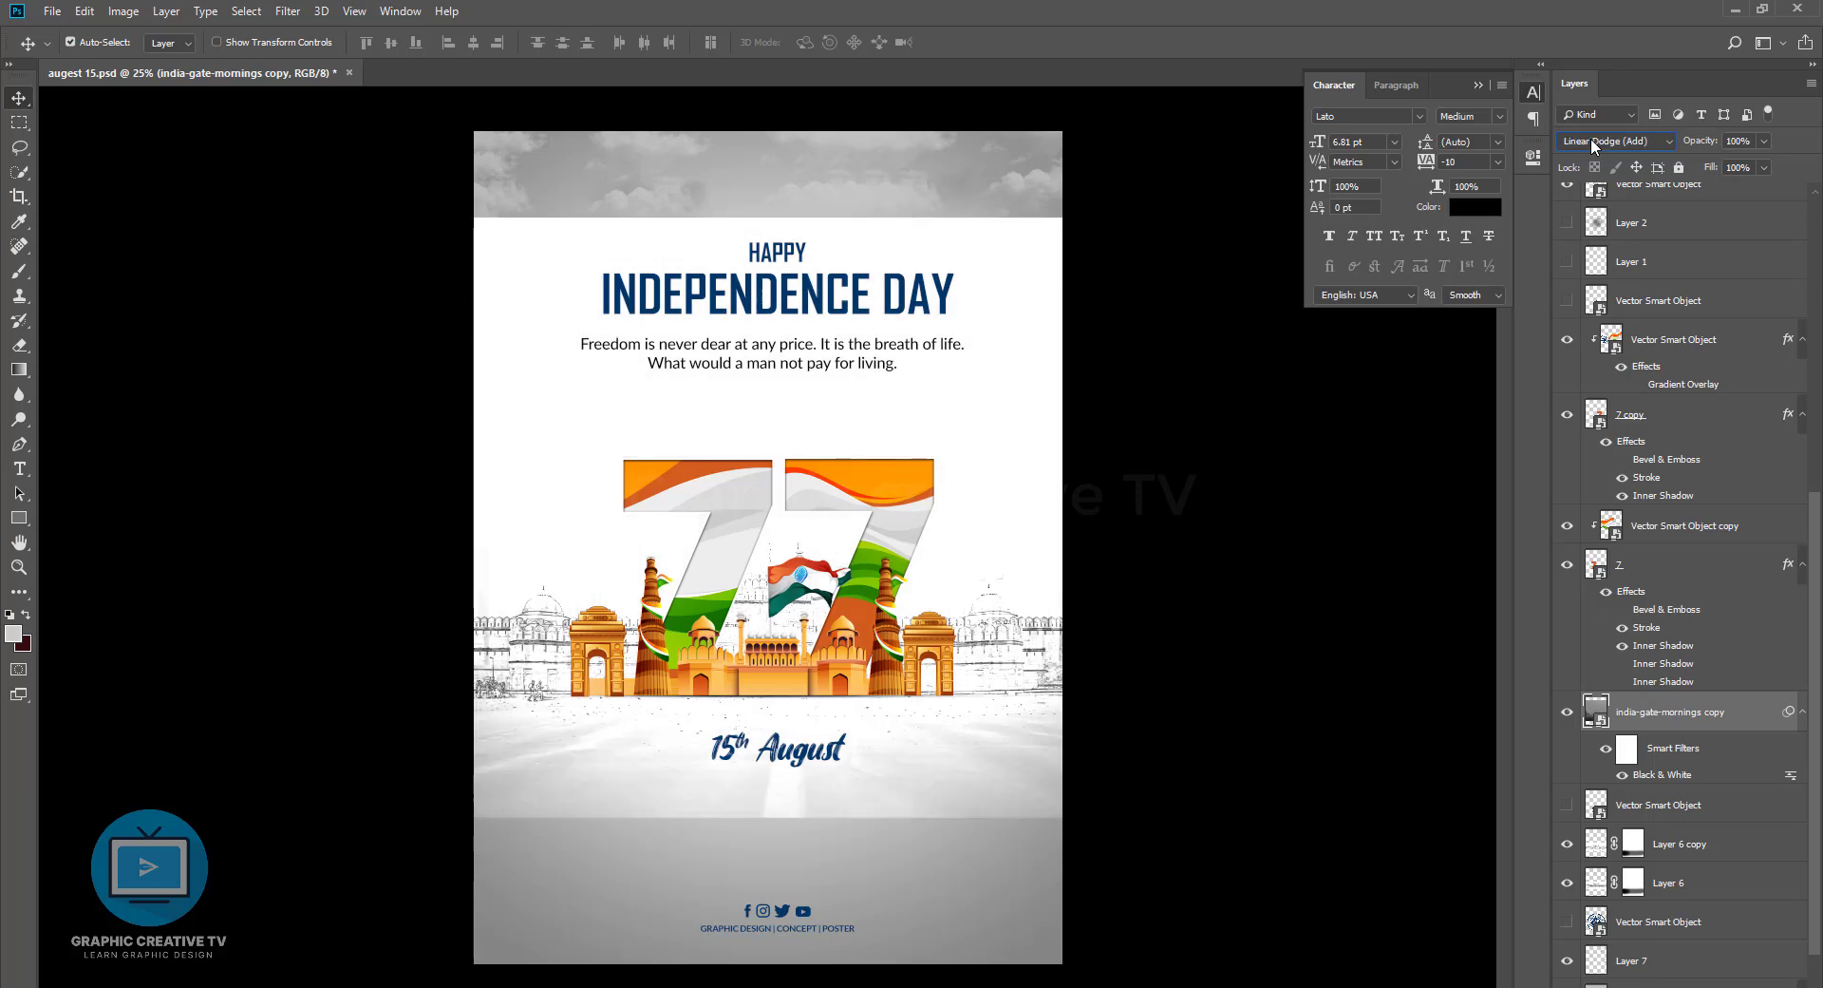
scroll(1594, 145, "down", 1)
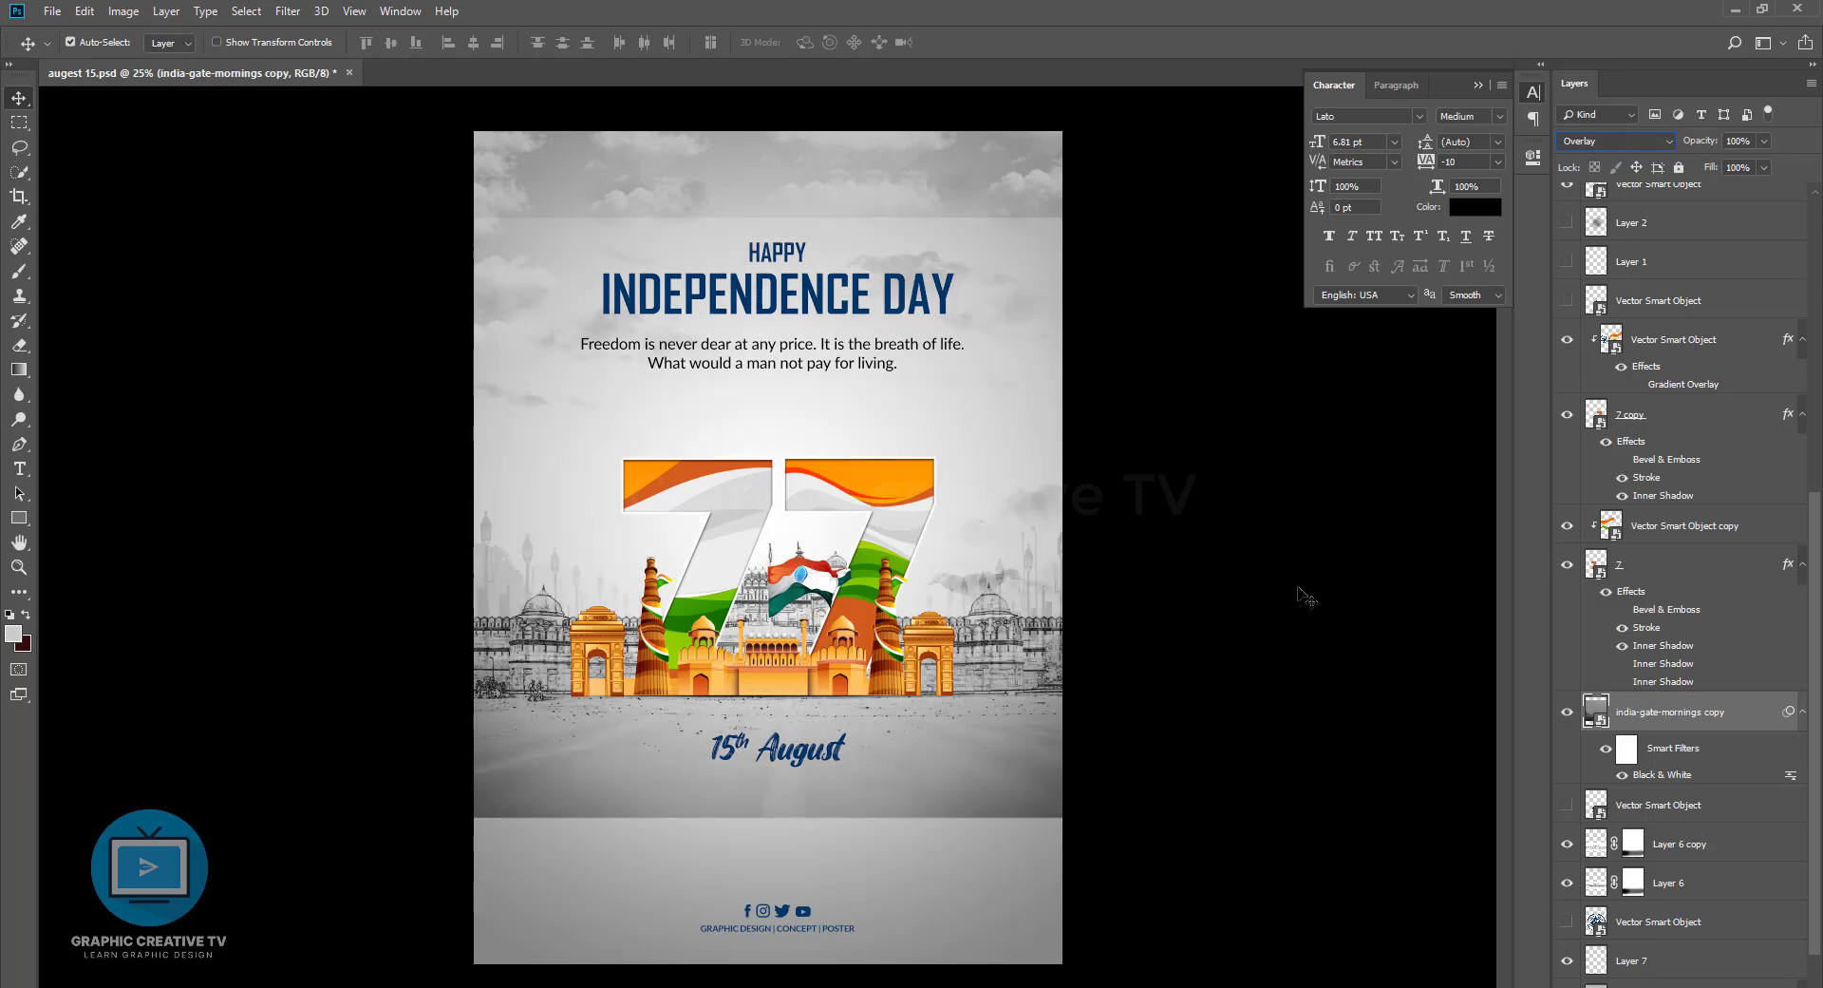
Move the india-gate-mornings copy layer beneath Layer 6 and scale its photo from the centre to 19.28%
left_click_drag(1672, 711, 1668, 903)
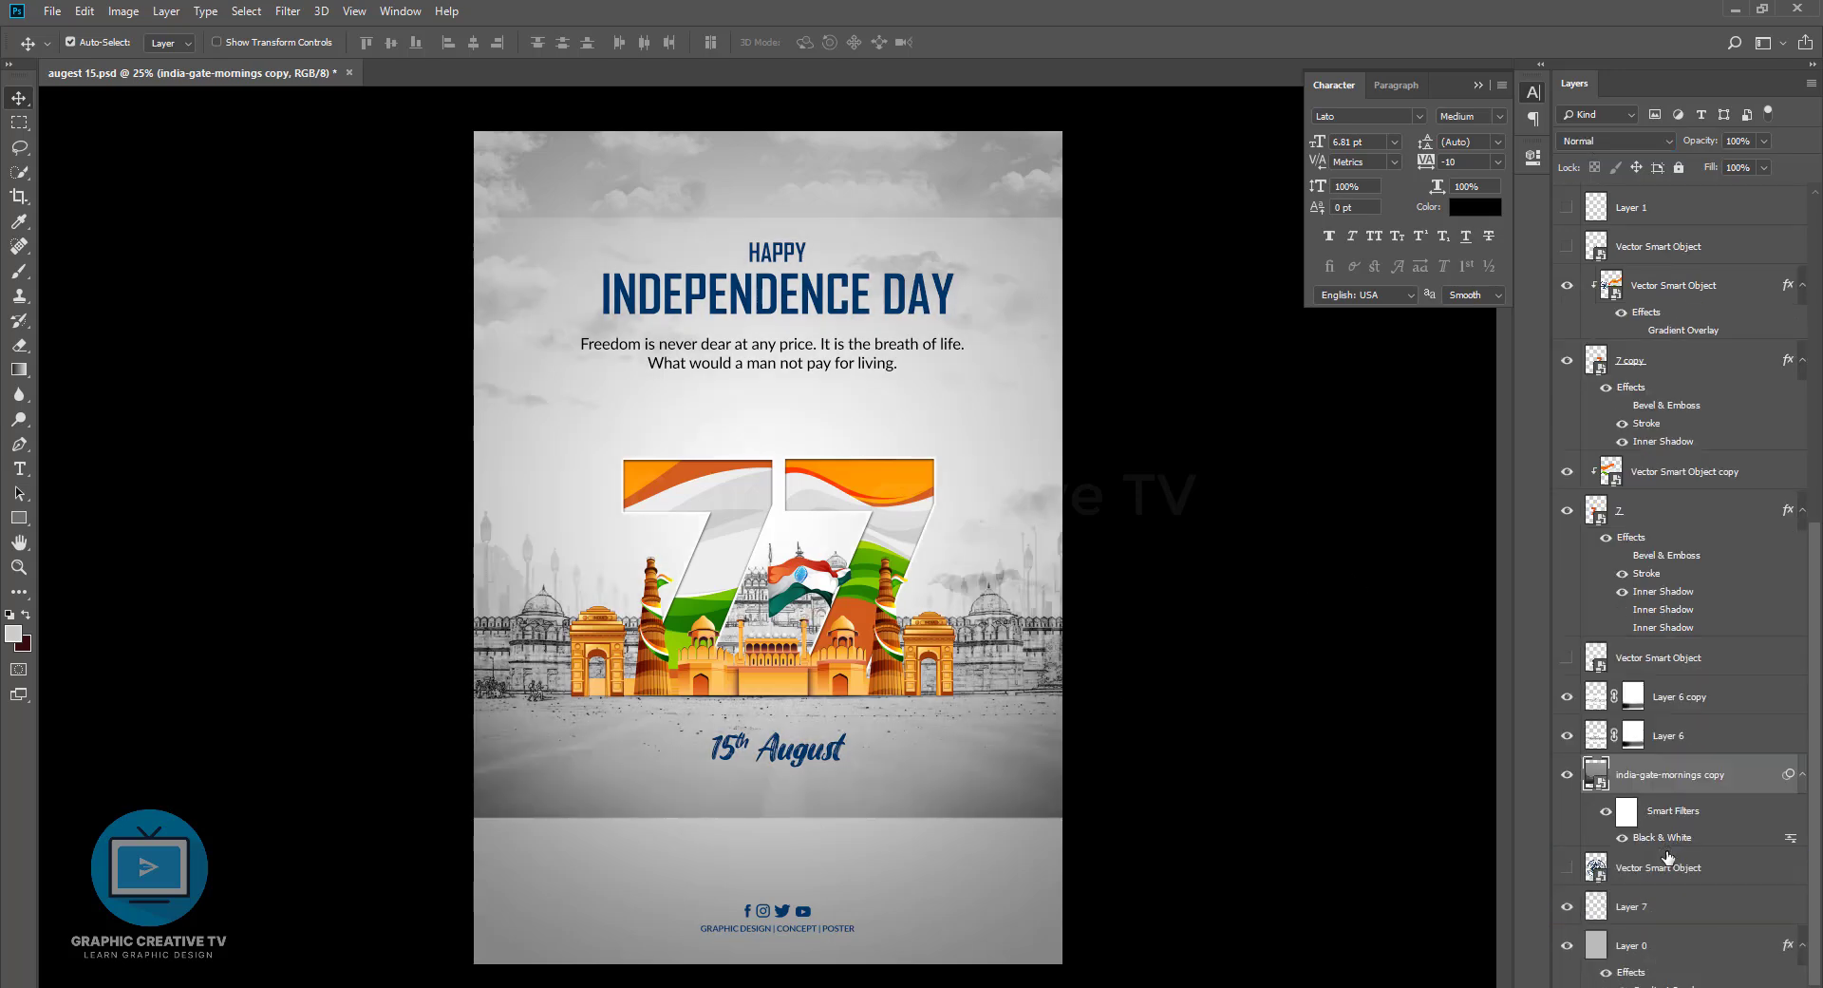
key("ctrl+t")
key("Return")
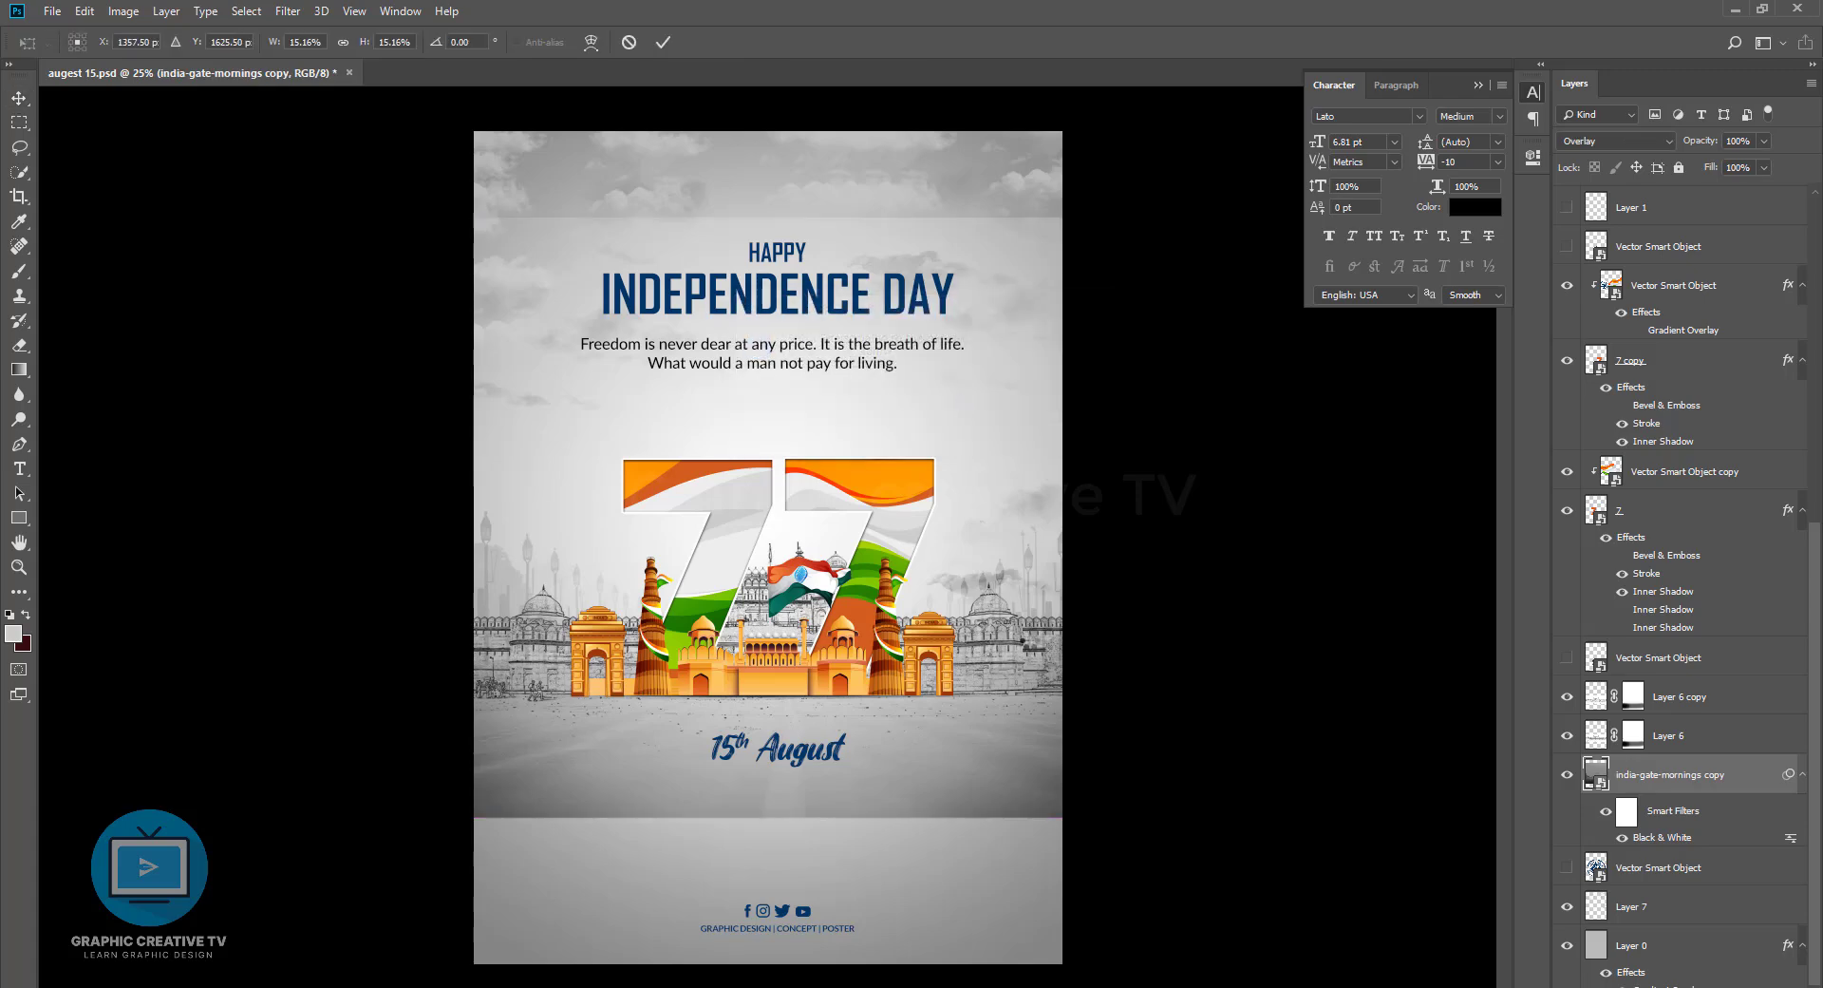
left_click_drag(1246, 217, 1373, 112)
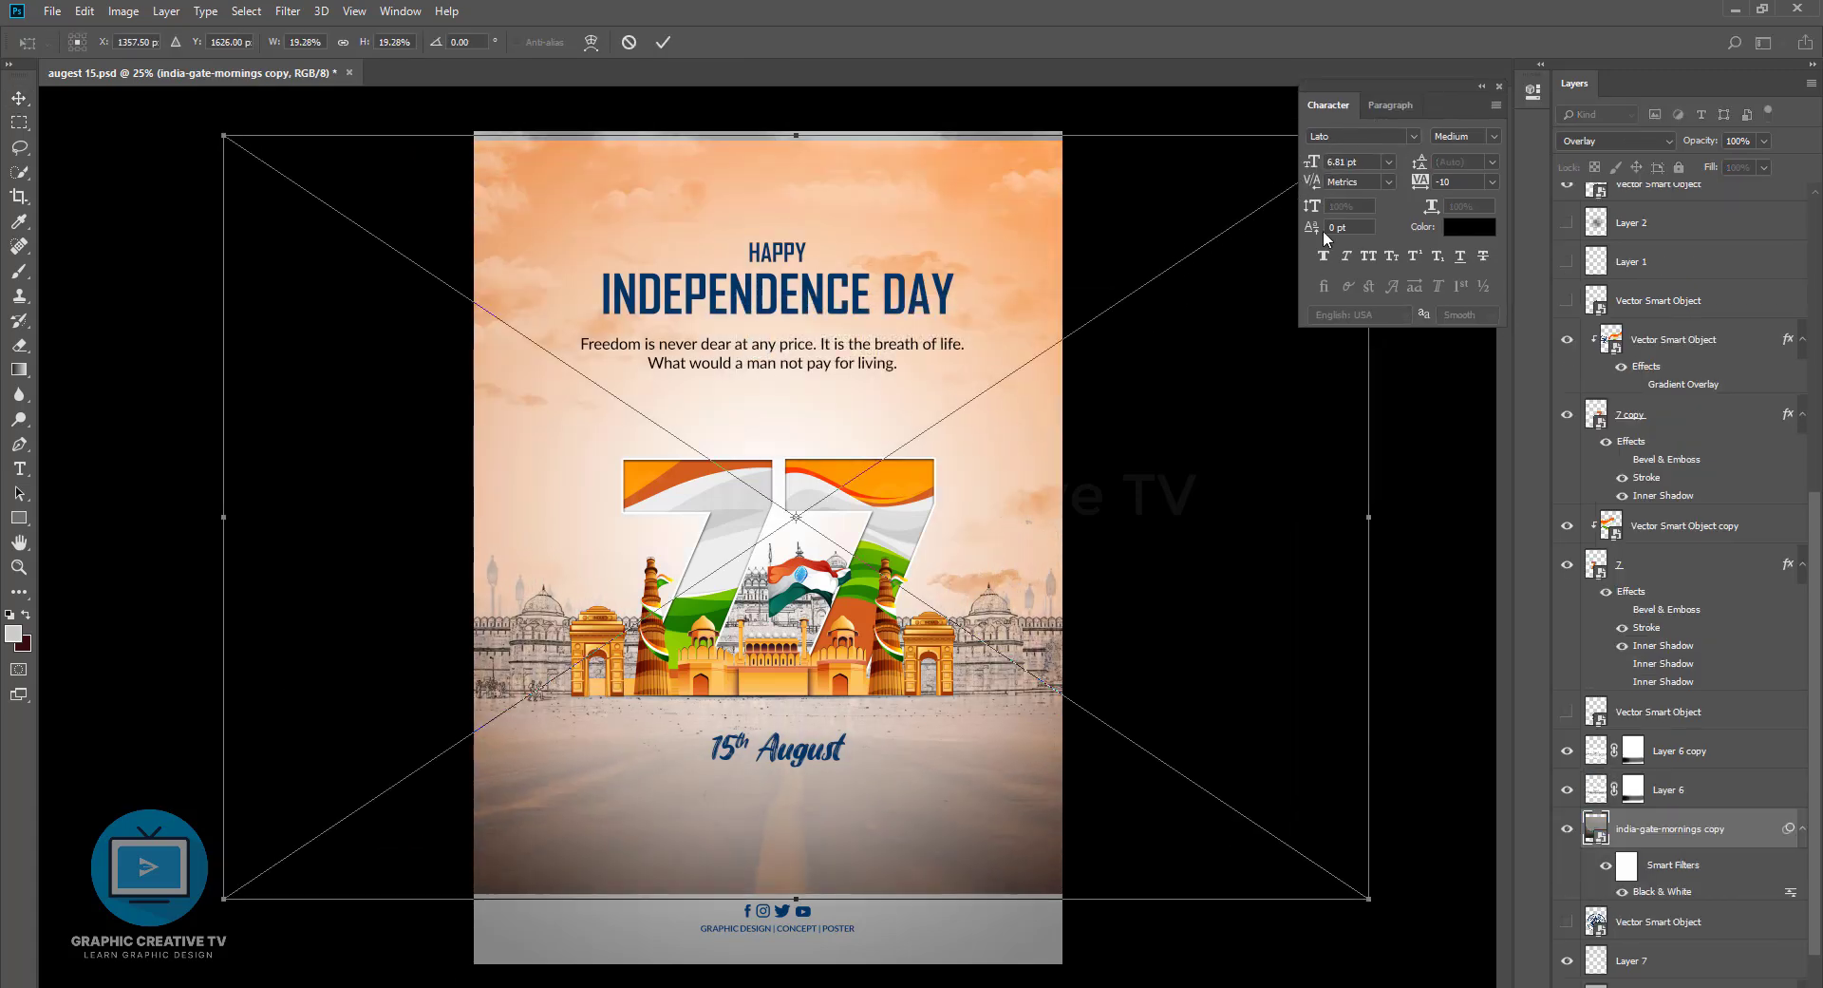
key("Return")
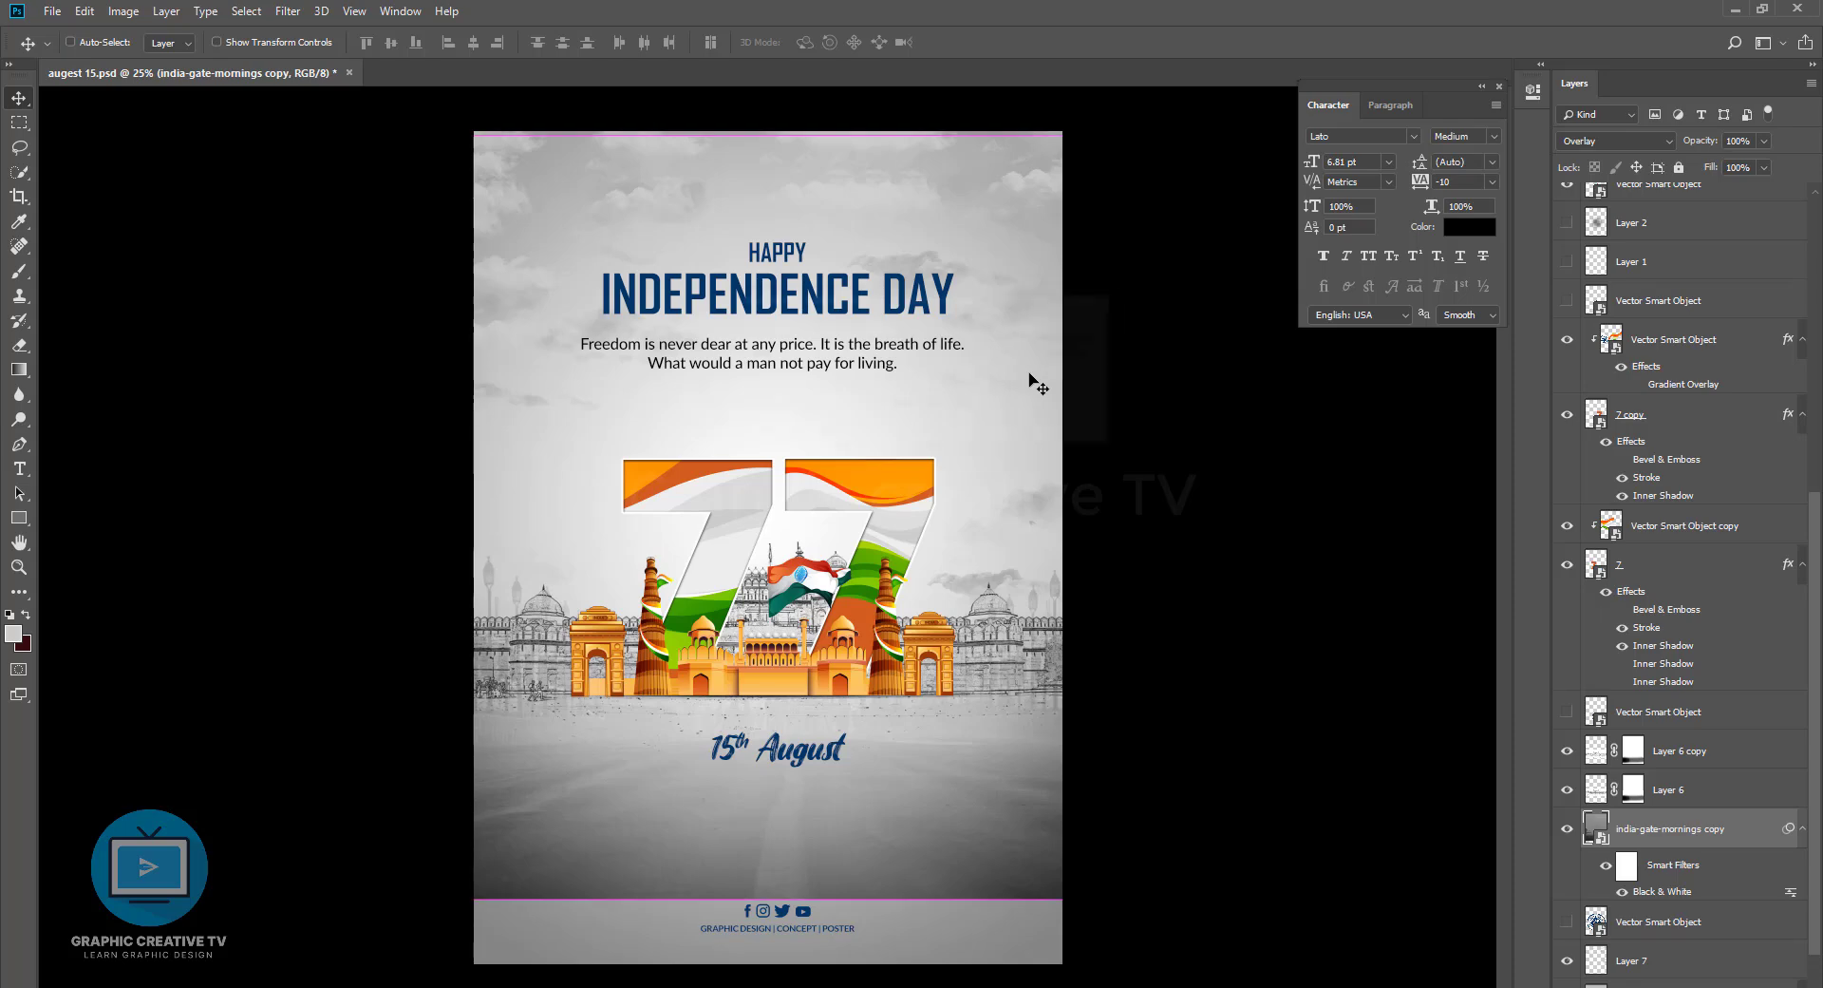
Enlarge the India Gate photo from its centre to about 23% and move it up behind the monuments
key("ctrl+t")
key("Return")
left_click_drag(1474, 957, 1489, 954)
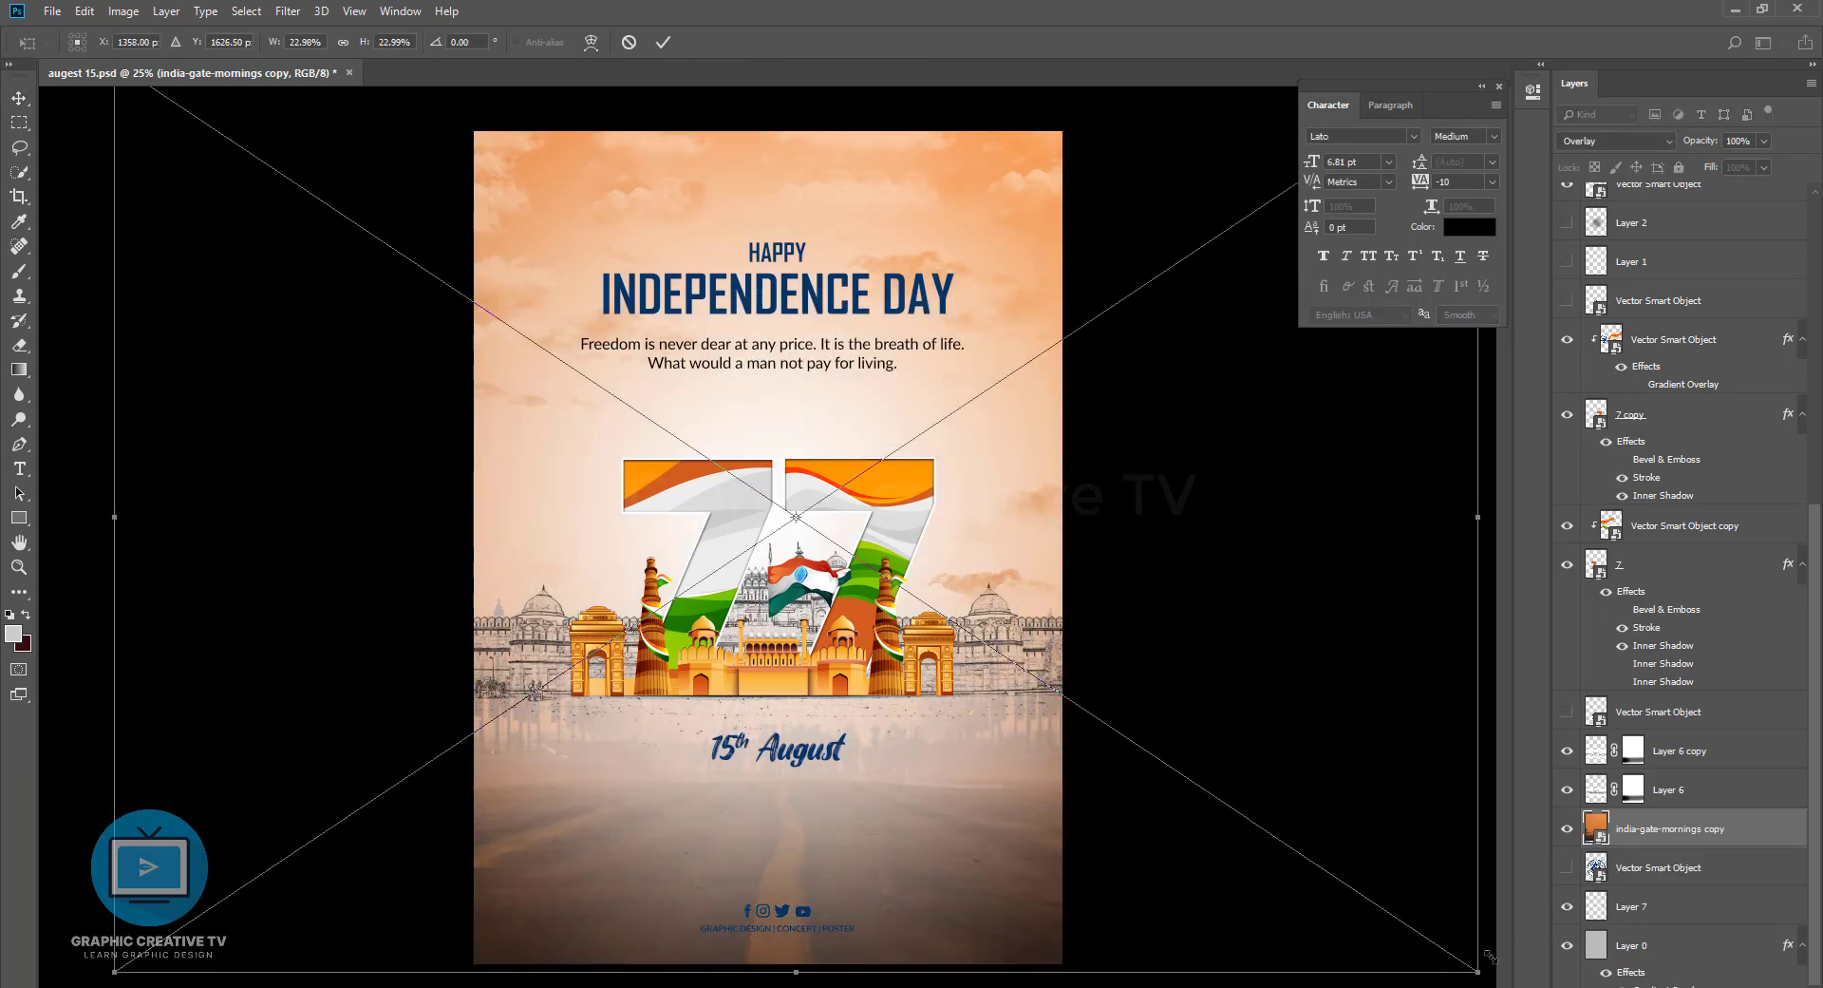
key("Return")
left_click_drag(1011, 852, 1010, 735)
left_click(1010, 735)
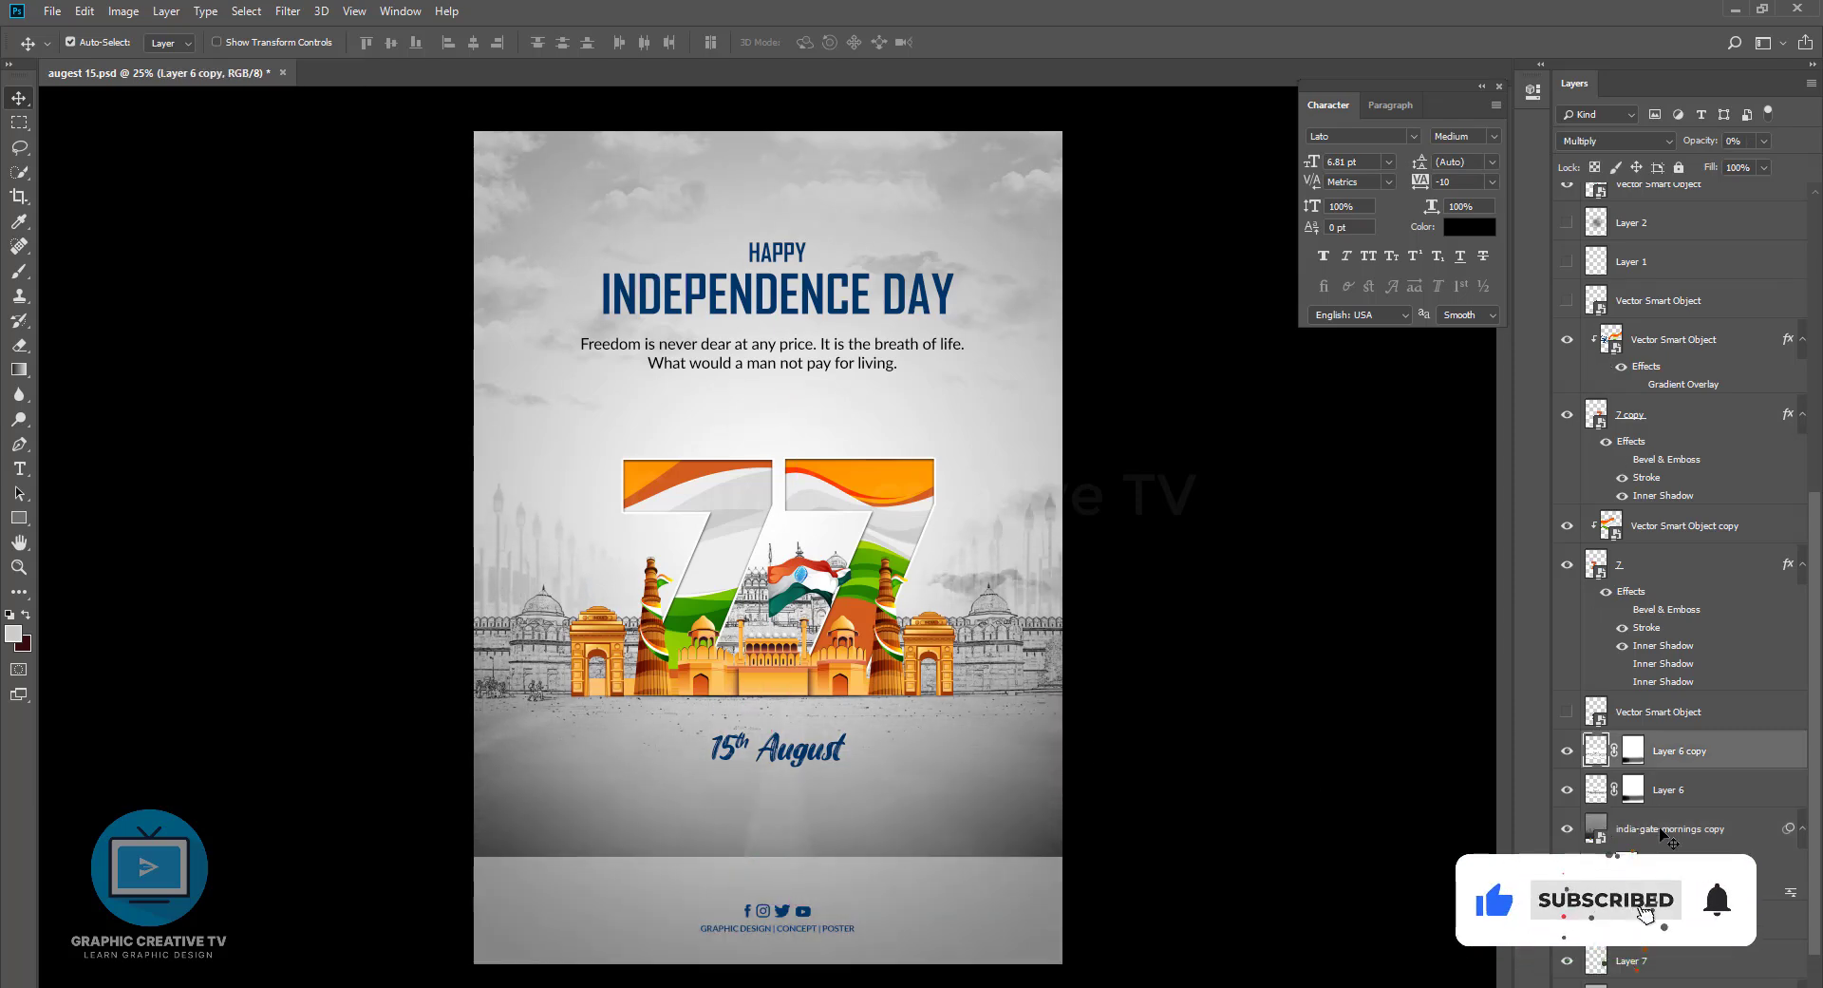
Duplicate the india-gate-mornings copy layer and move both photos up together behind the 77
left_click(1662, 831)
key("ctrl+j")
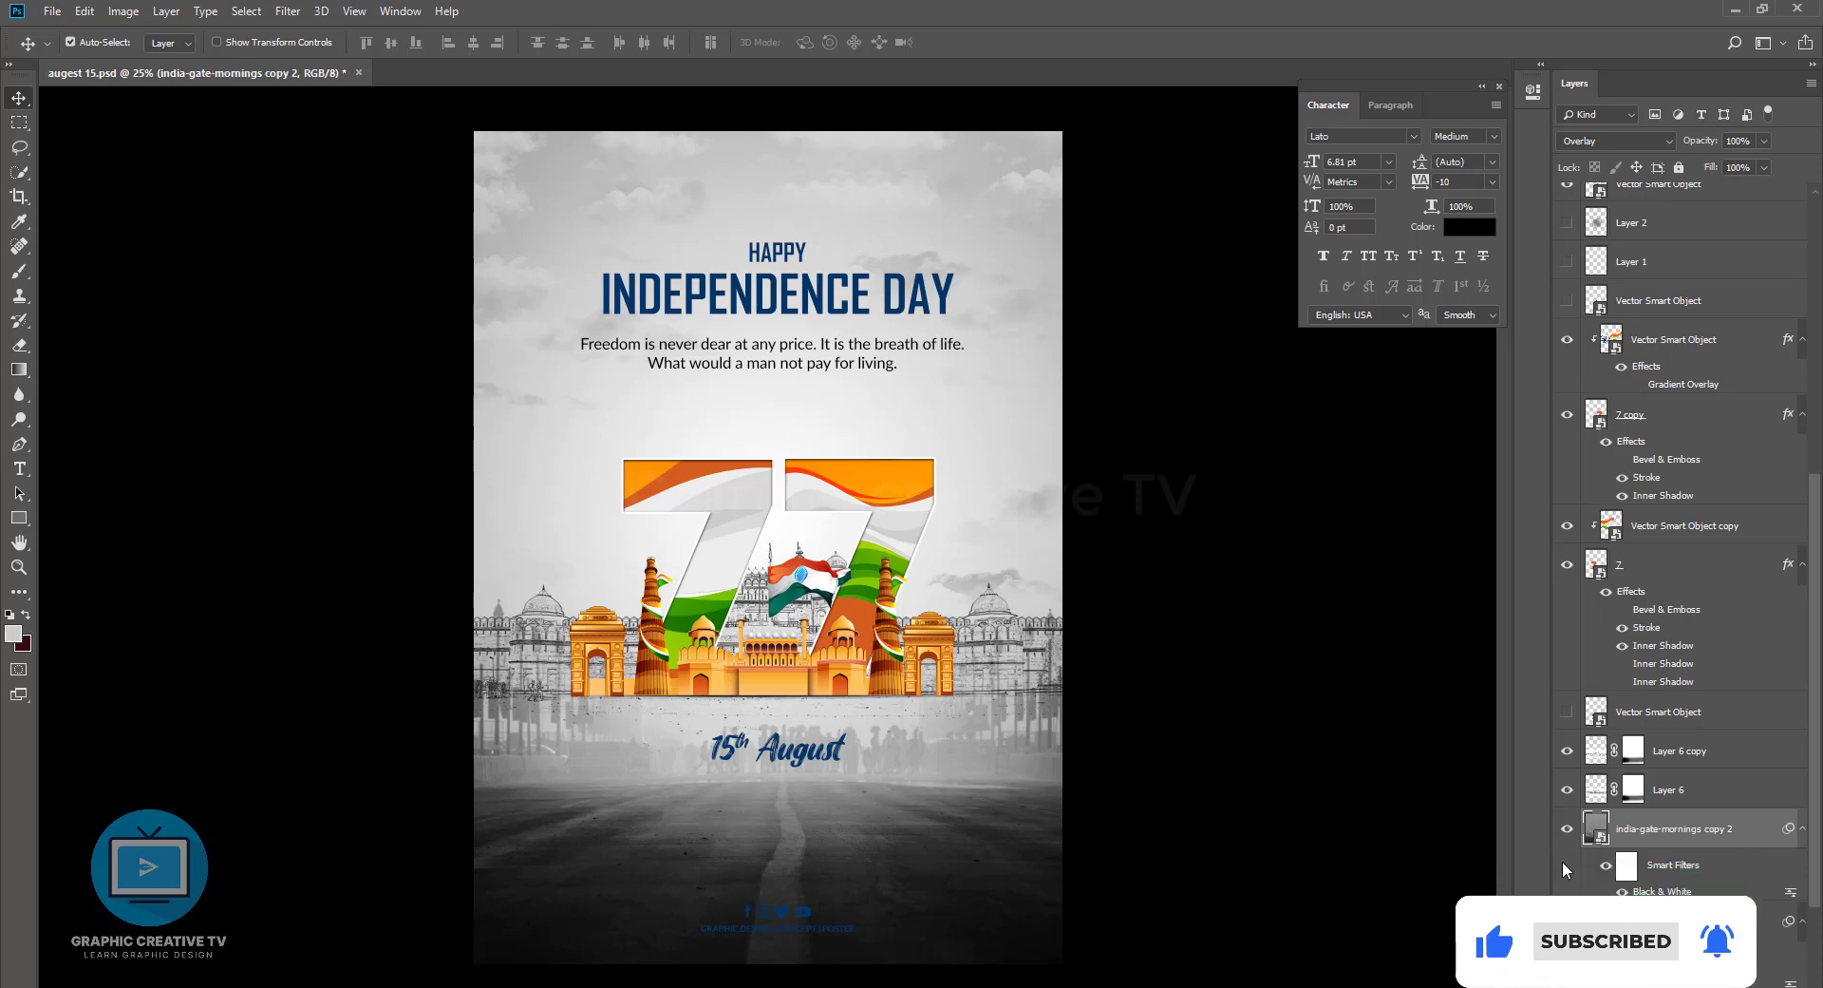
left_click(1669, 921, "ctrl")
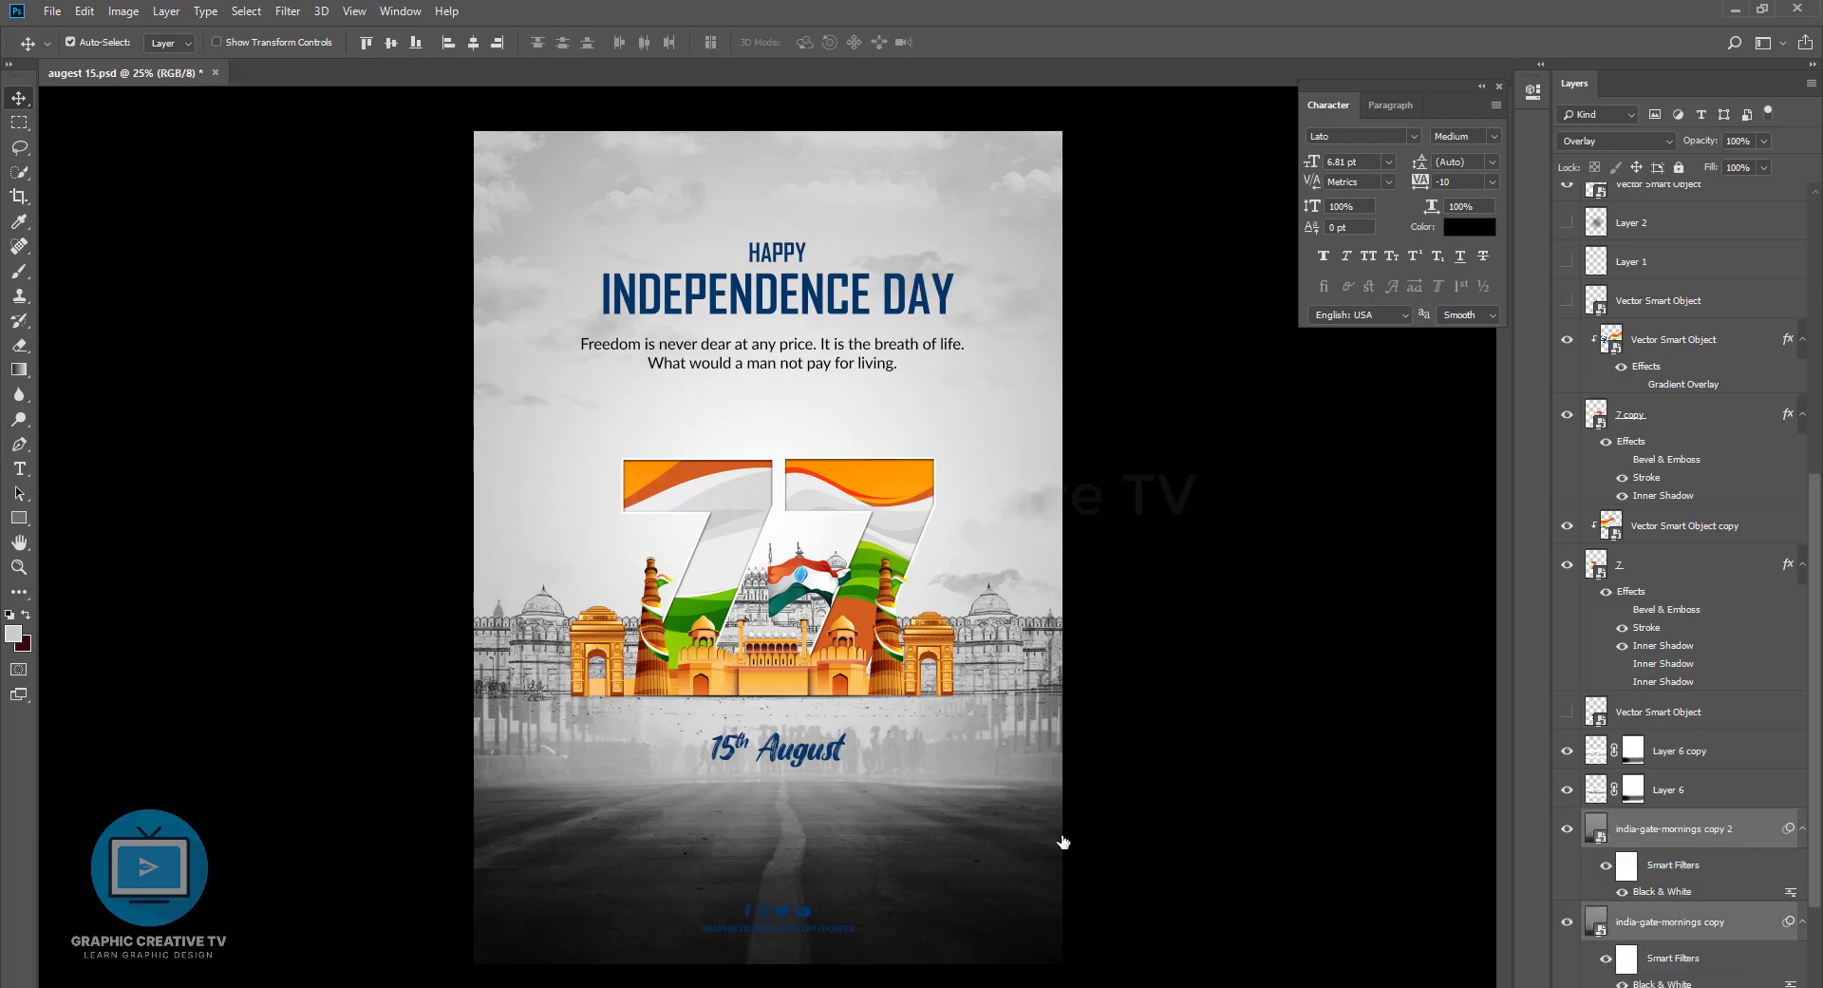
left_click_drag(1037, 836, 1035, 684)
left_click(1043, 794)
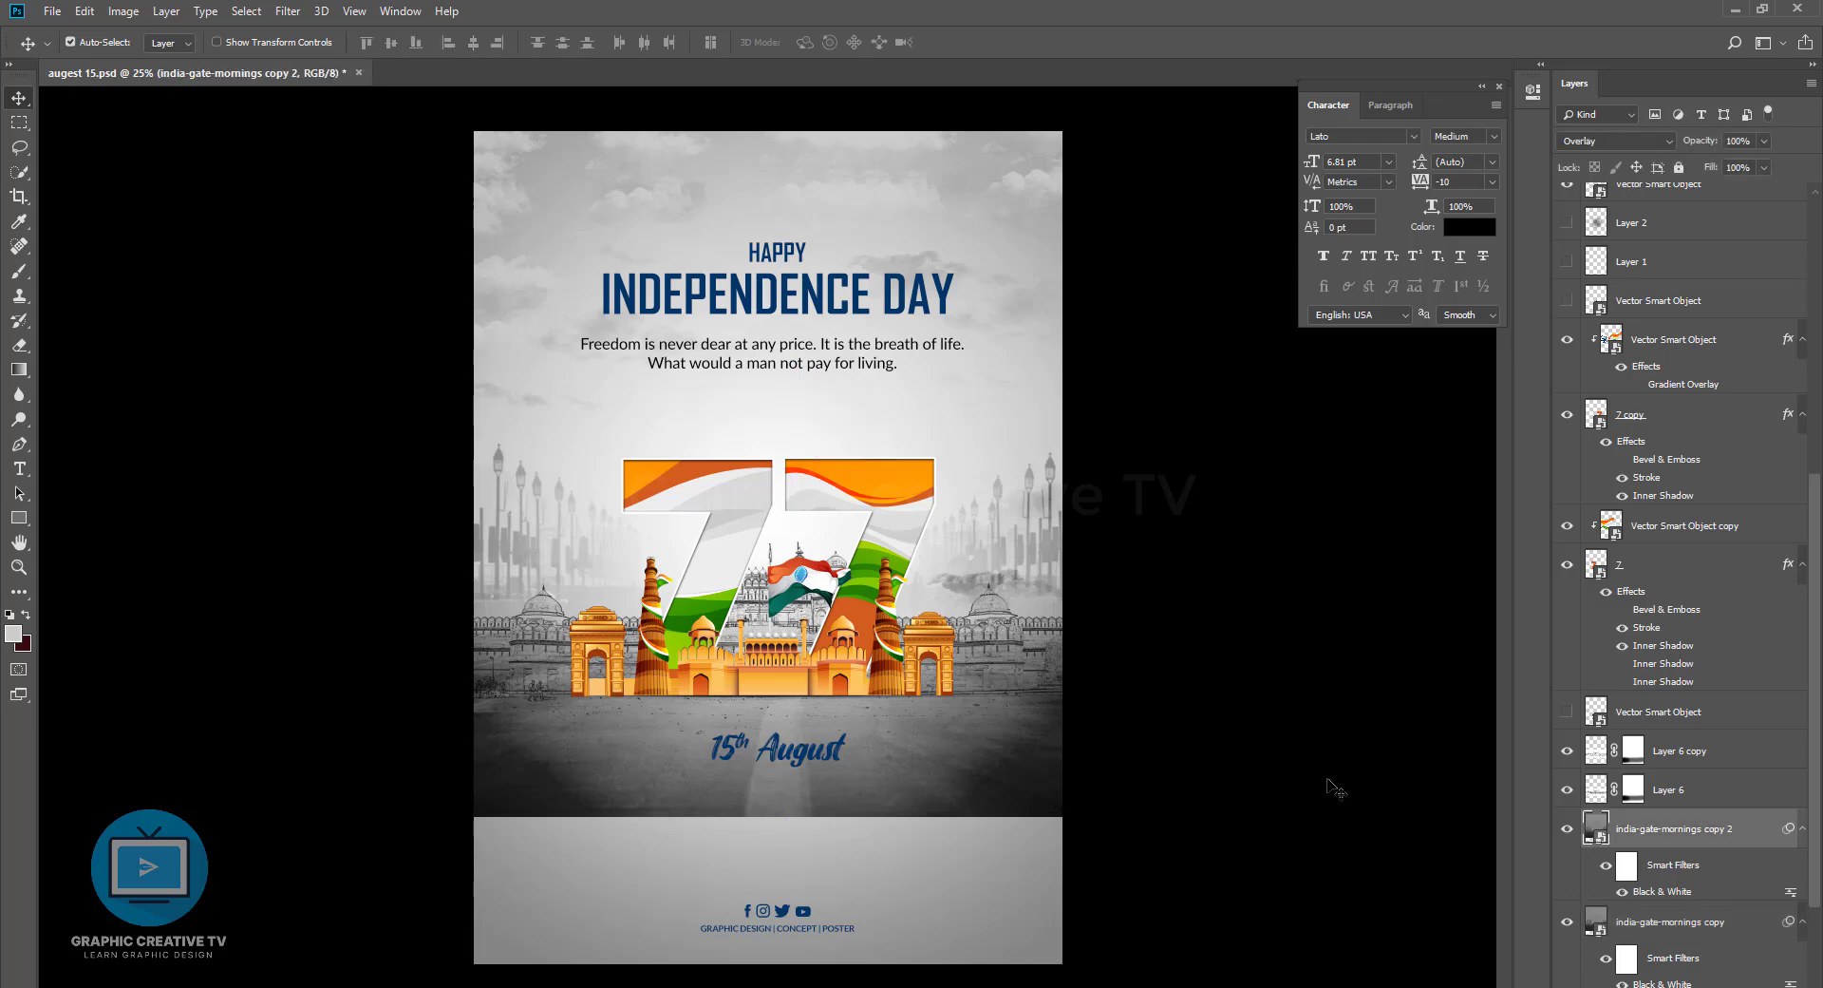
Delete the india-gate-mornings copy 2 layer and lower the remaining India Gate photo slightly
left_click(1336, 788)
left_click(1026, 769)
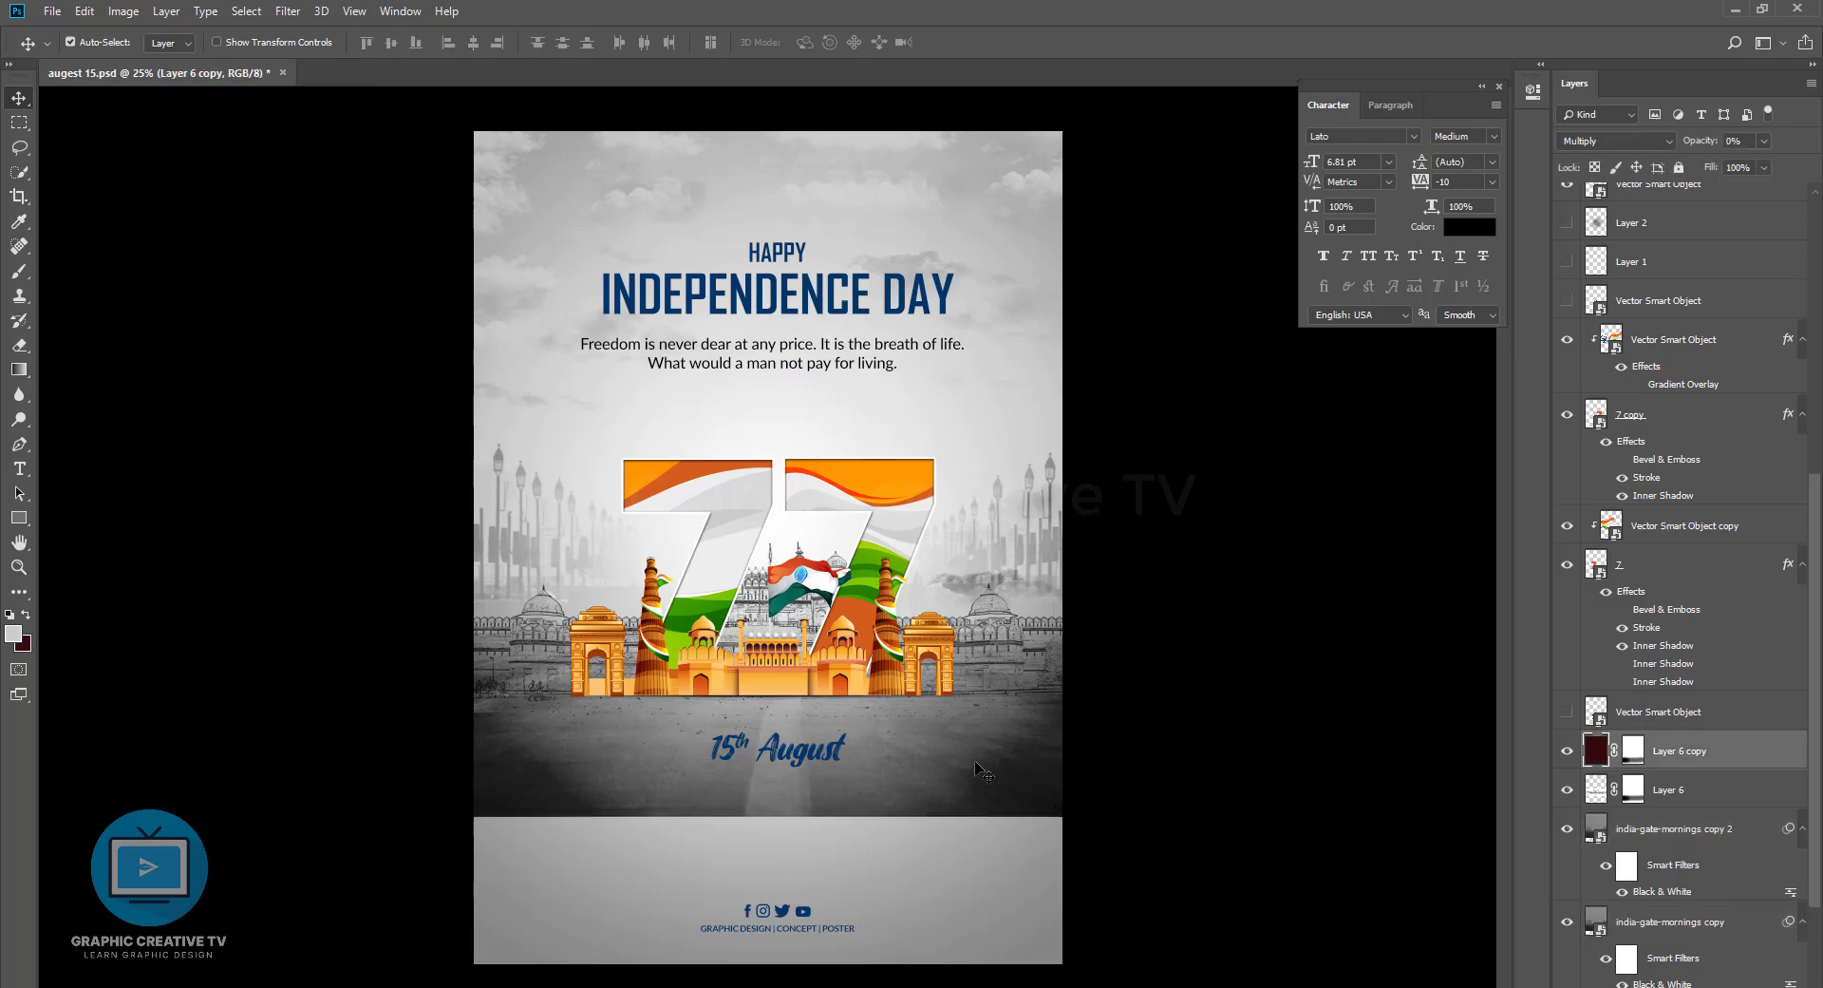
left_click(1599, 831)
key("Delete")
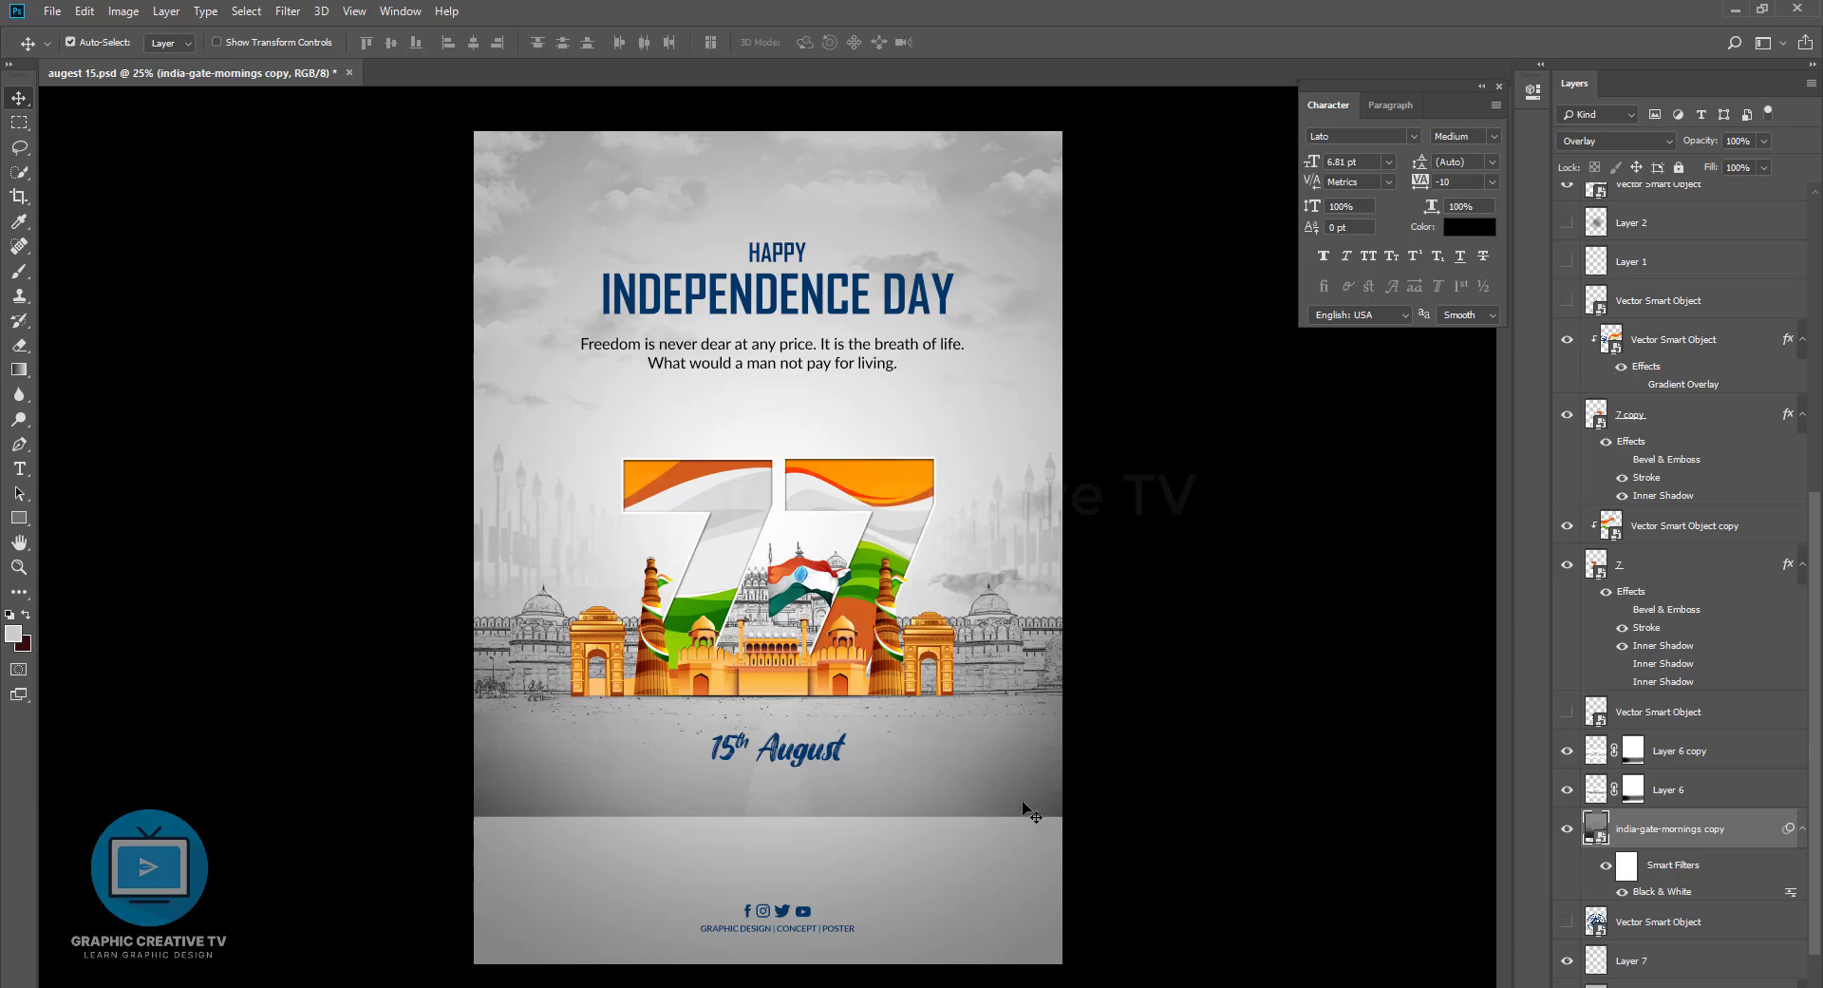
left_click_drag(1025, 807, 1027, 818)
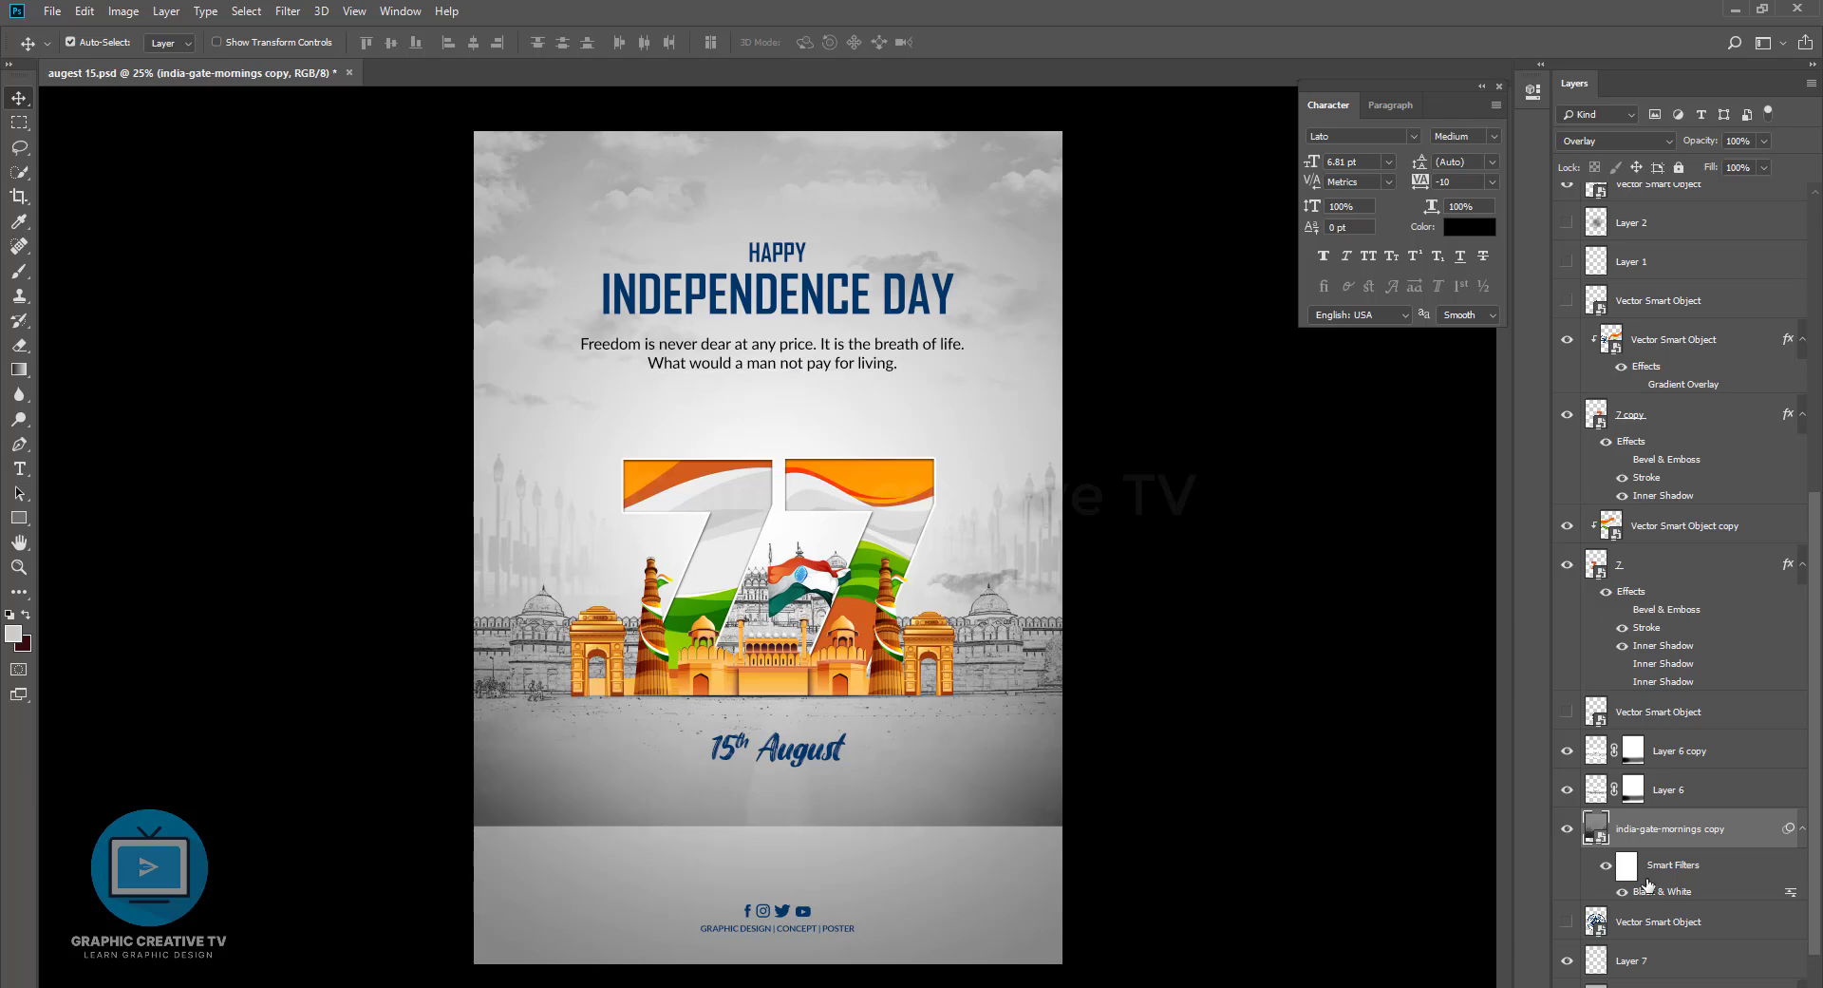
Add a layer mask to india-gate-mornings copy and brush black along the photo's lower edge below the date
left_click(1666, 985)
left_click(19, 273)
left_click_drag(1130, 855, 551, 843)
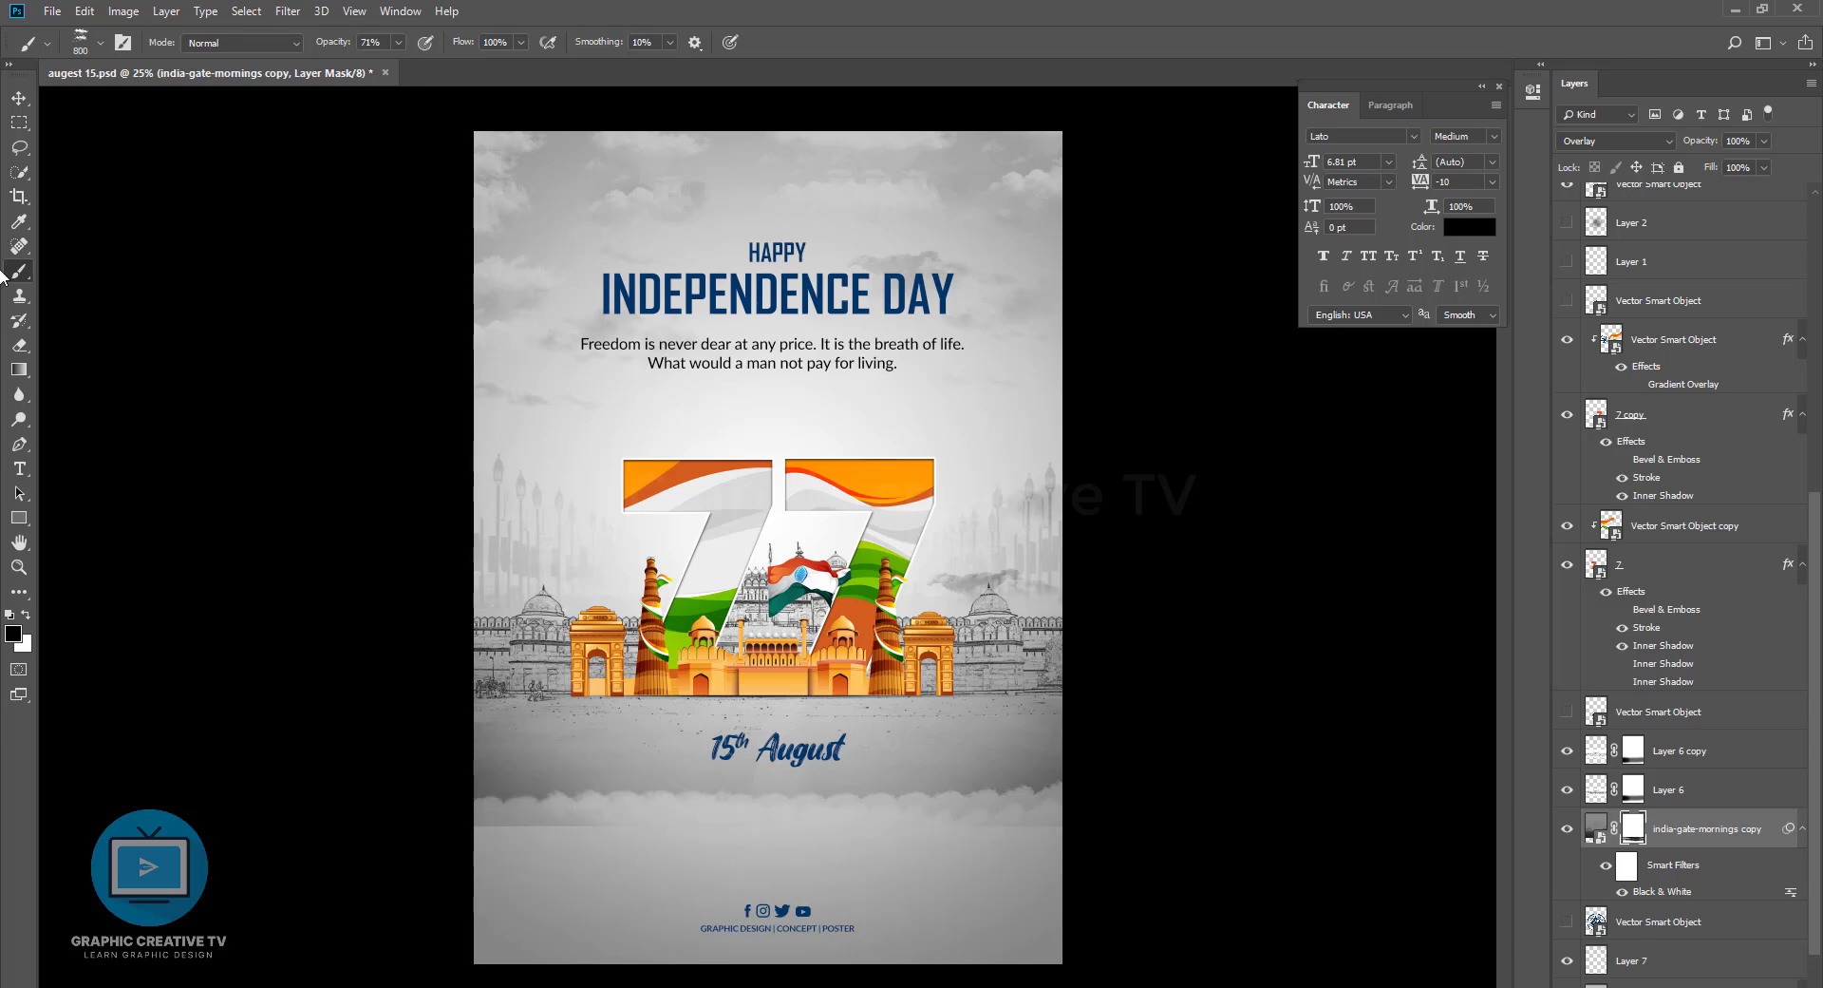
Choose the soft round 800 px brush with 0% hardness and fade out the photo's lower edge on the mask
right_click(20, 345)
left_click(24, 270)
left_click(101, 44)
left_click(72, 186)
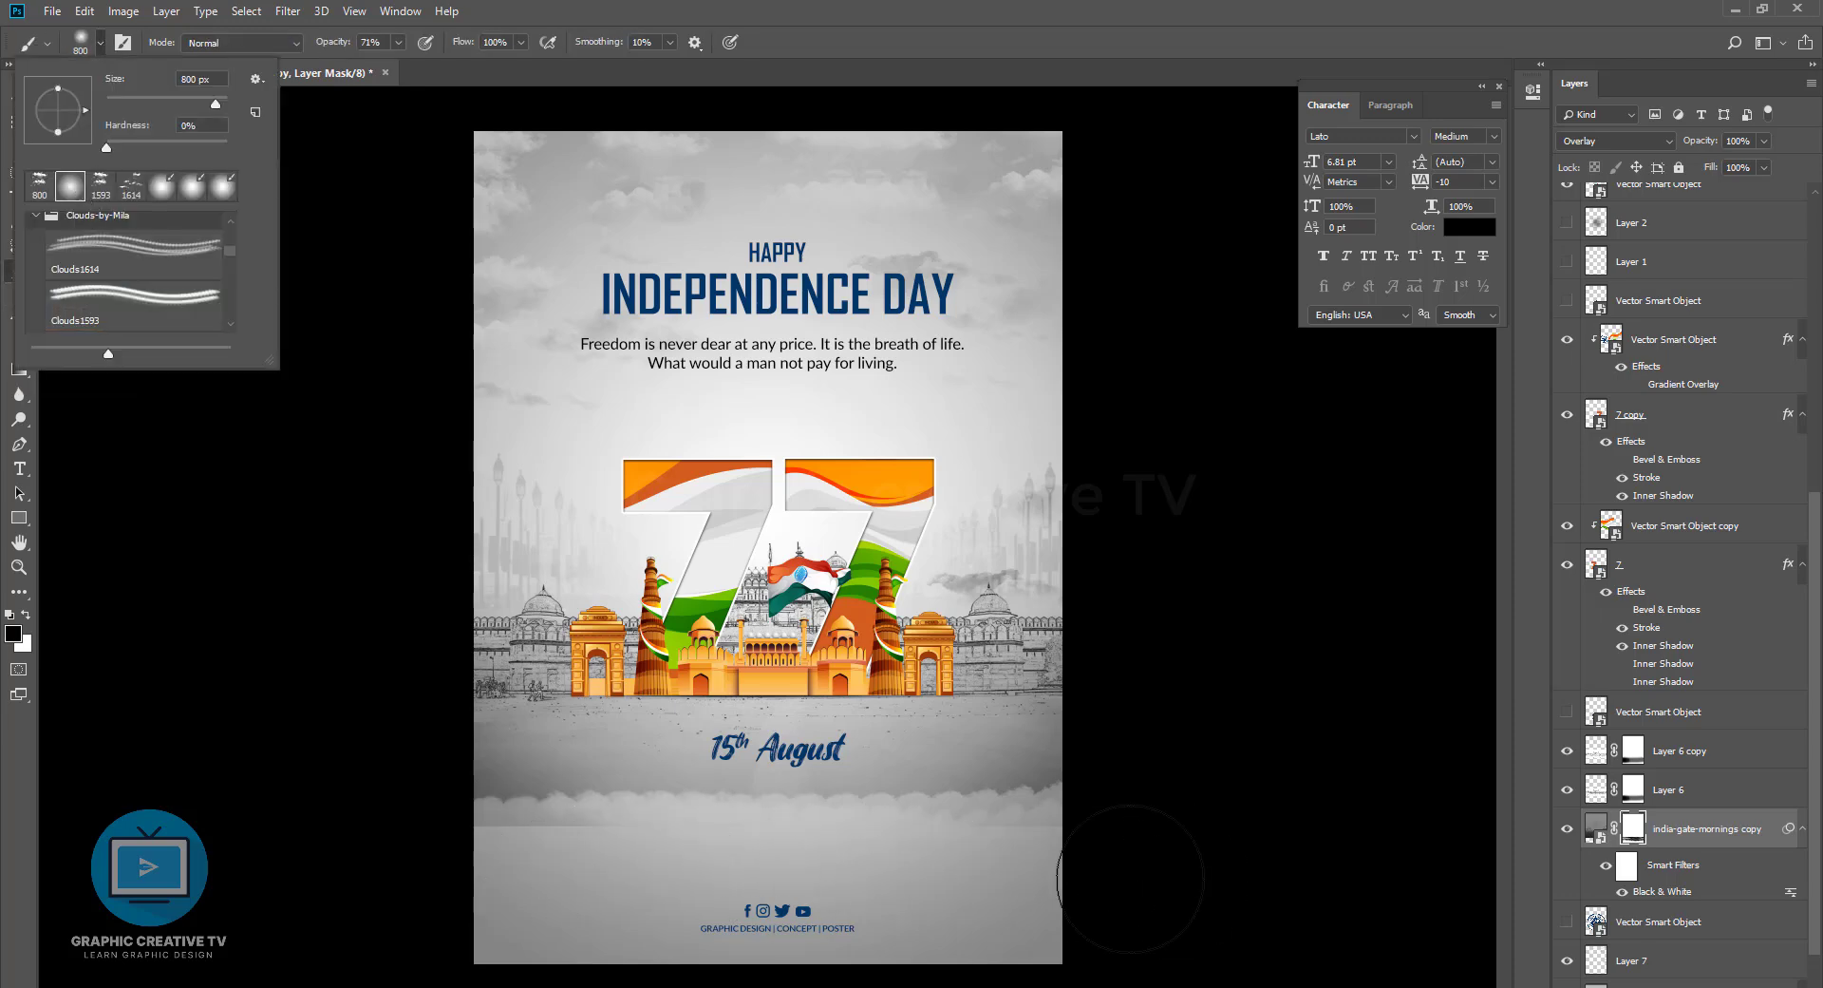
mouse_move(1120, 860)
left_mouse_down()
mouse_move(544, 839)
mouse_move(1142, 839)
mouse_move(980, 839)
left_mouse_up()
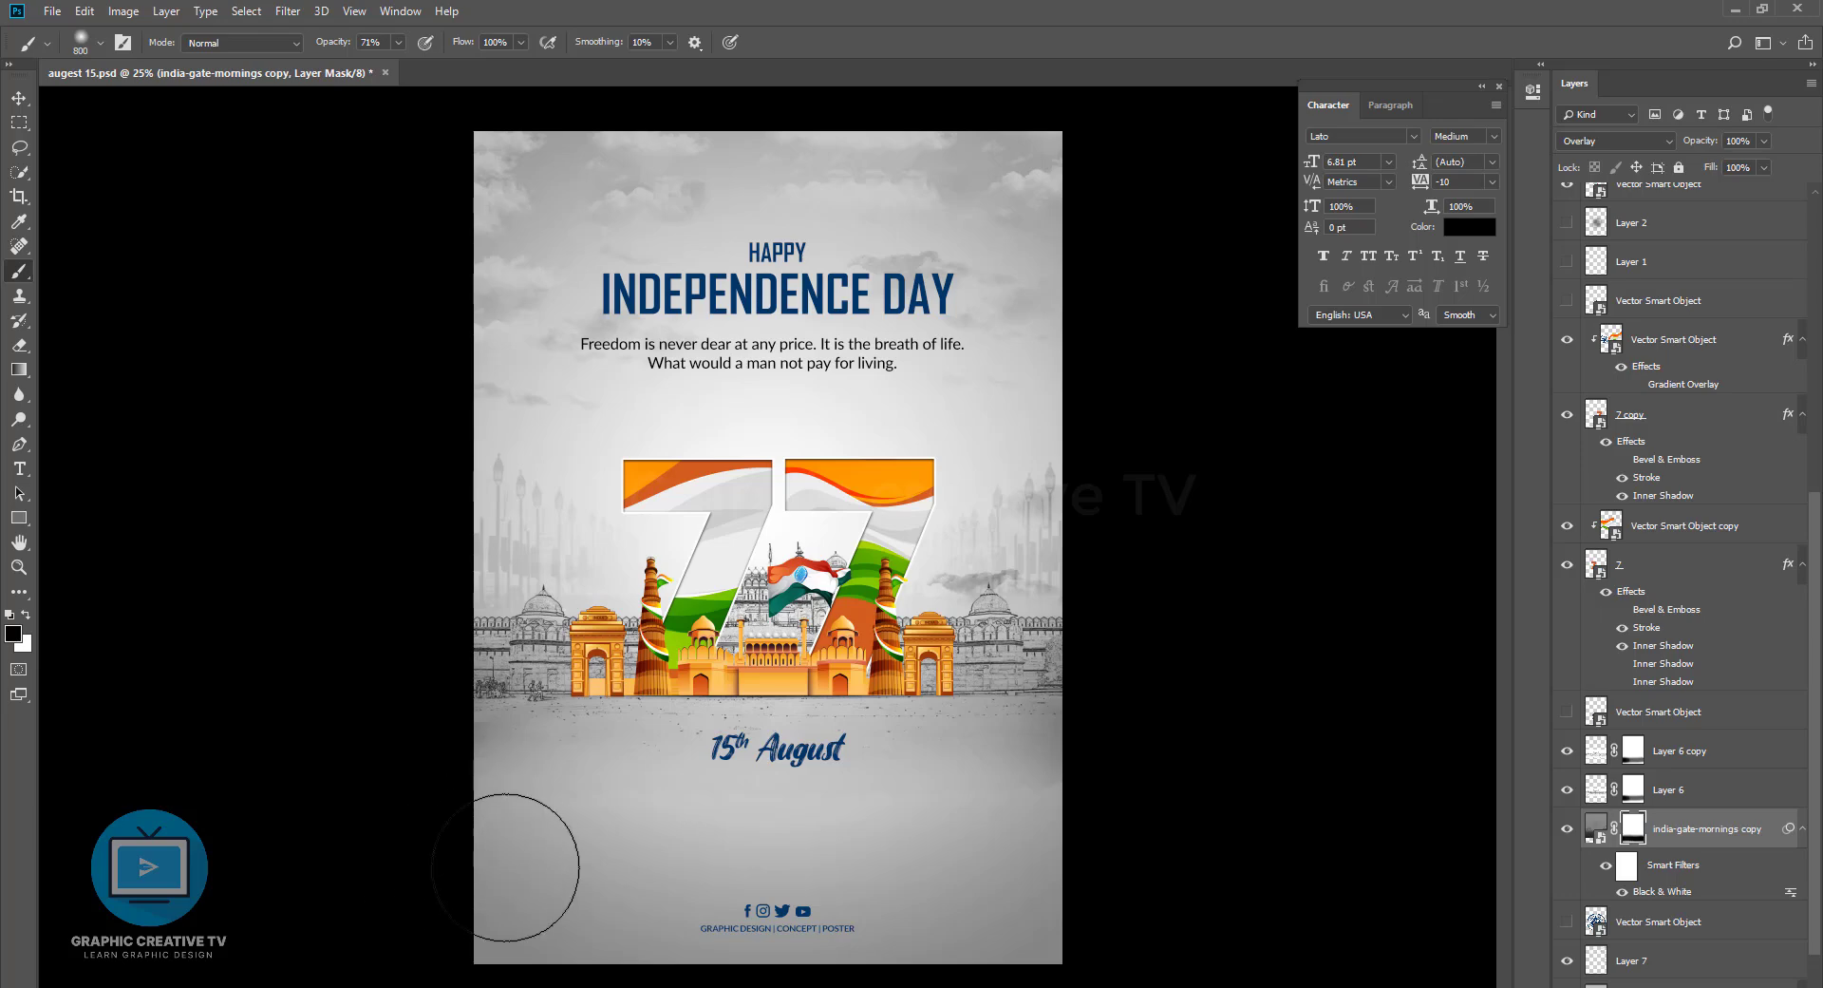
Preview the two hidden Ashoka Chakra smart objects in front of and behind the 77, hiding each again
left_click(19, 98)
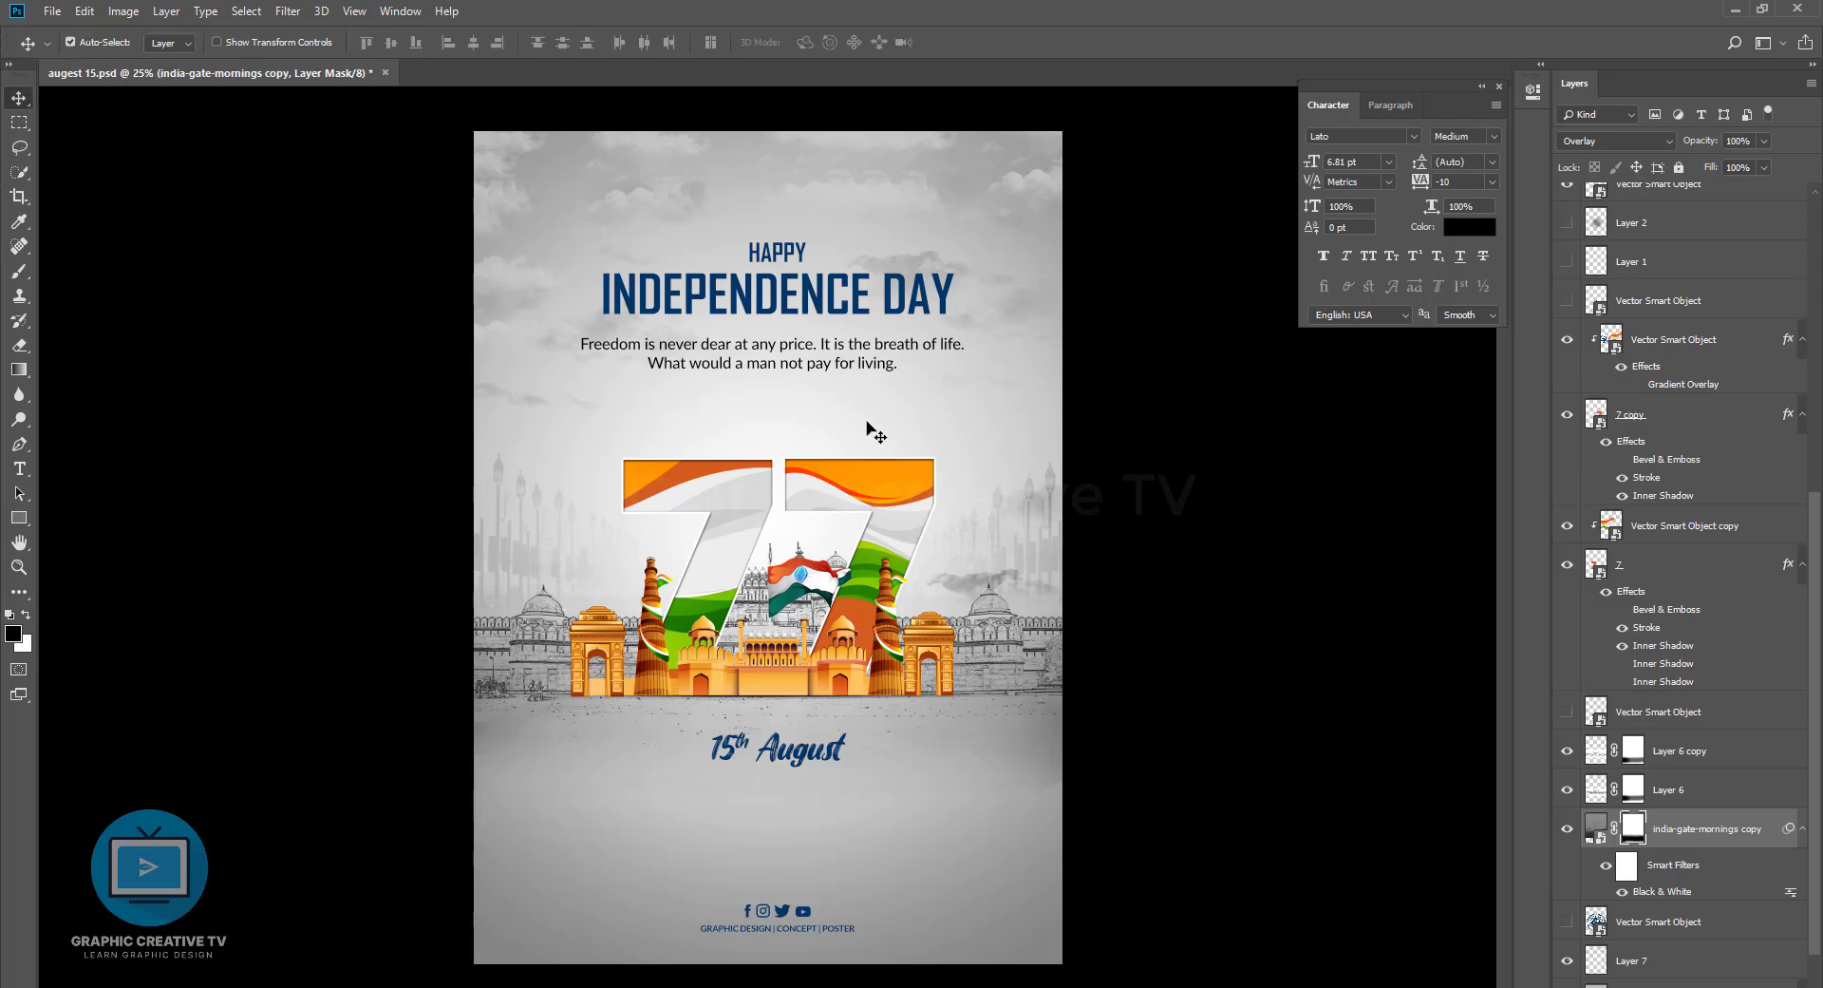
left_click(841, 741)
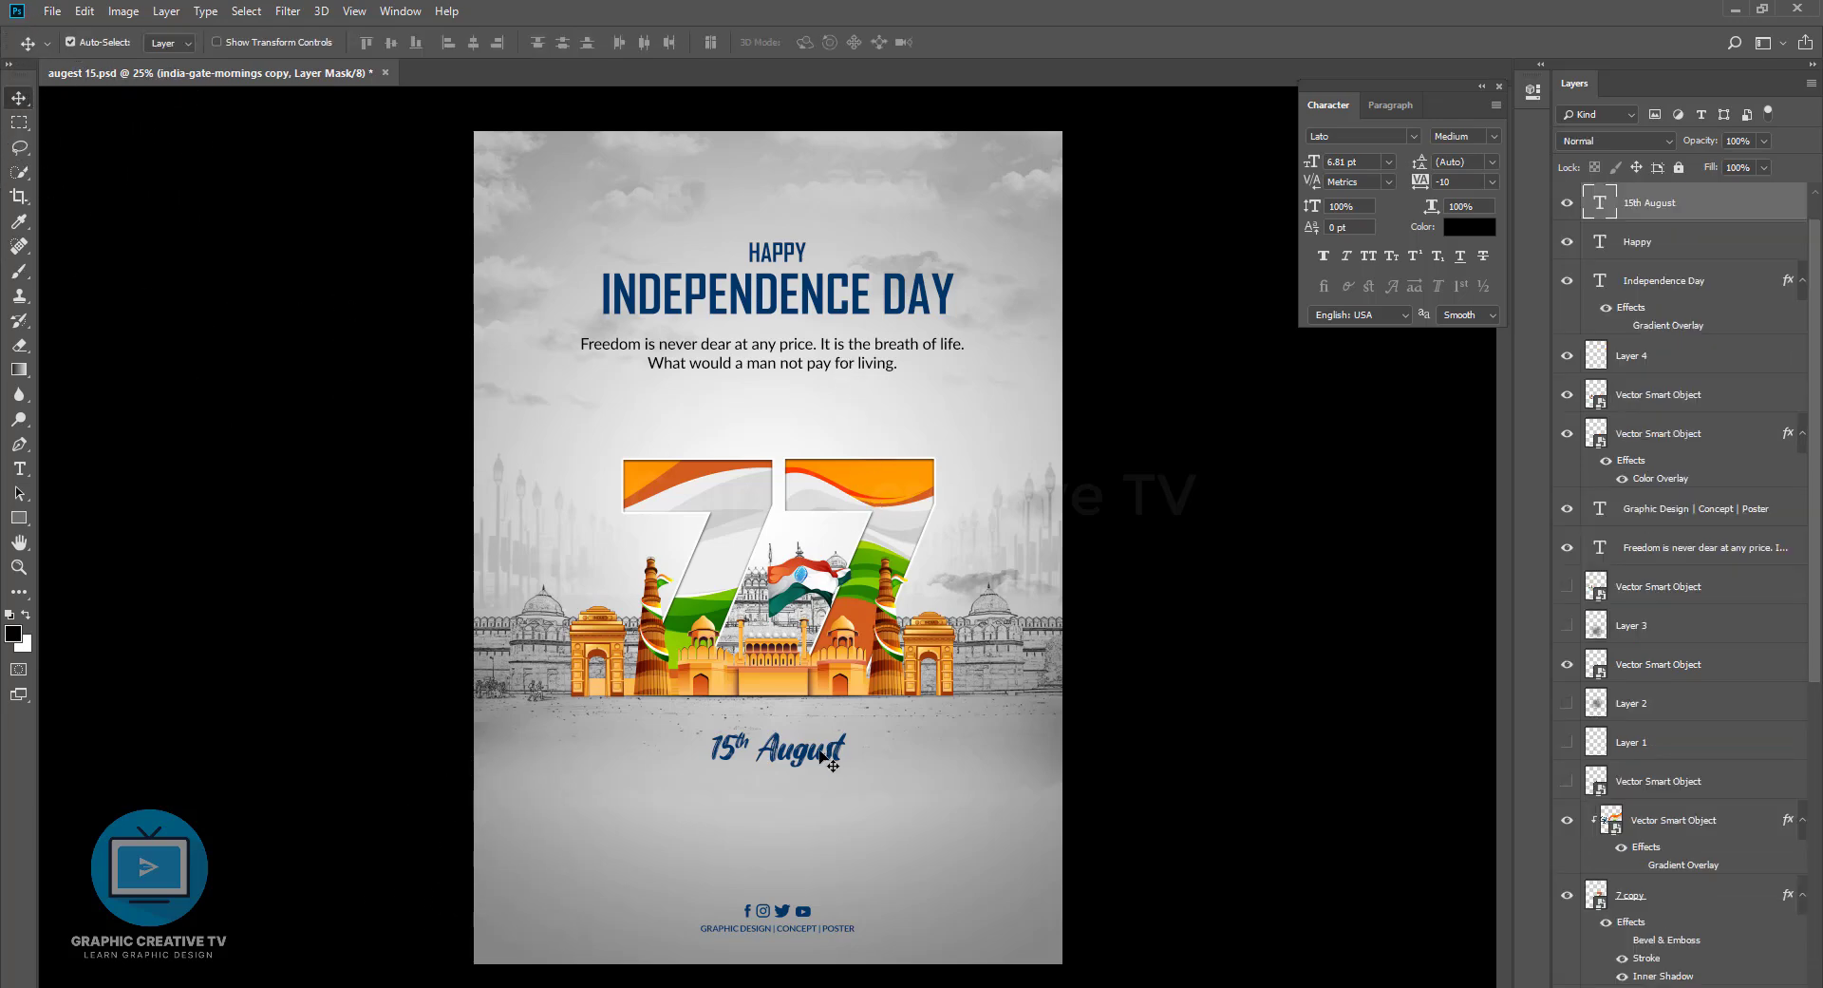
scroll(1592, 655, "down", 1)
left_click(1567, 626)
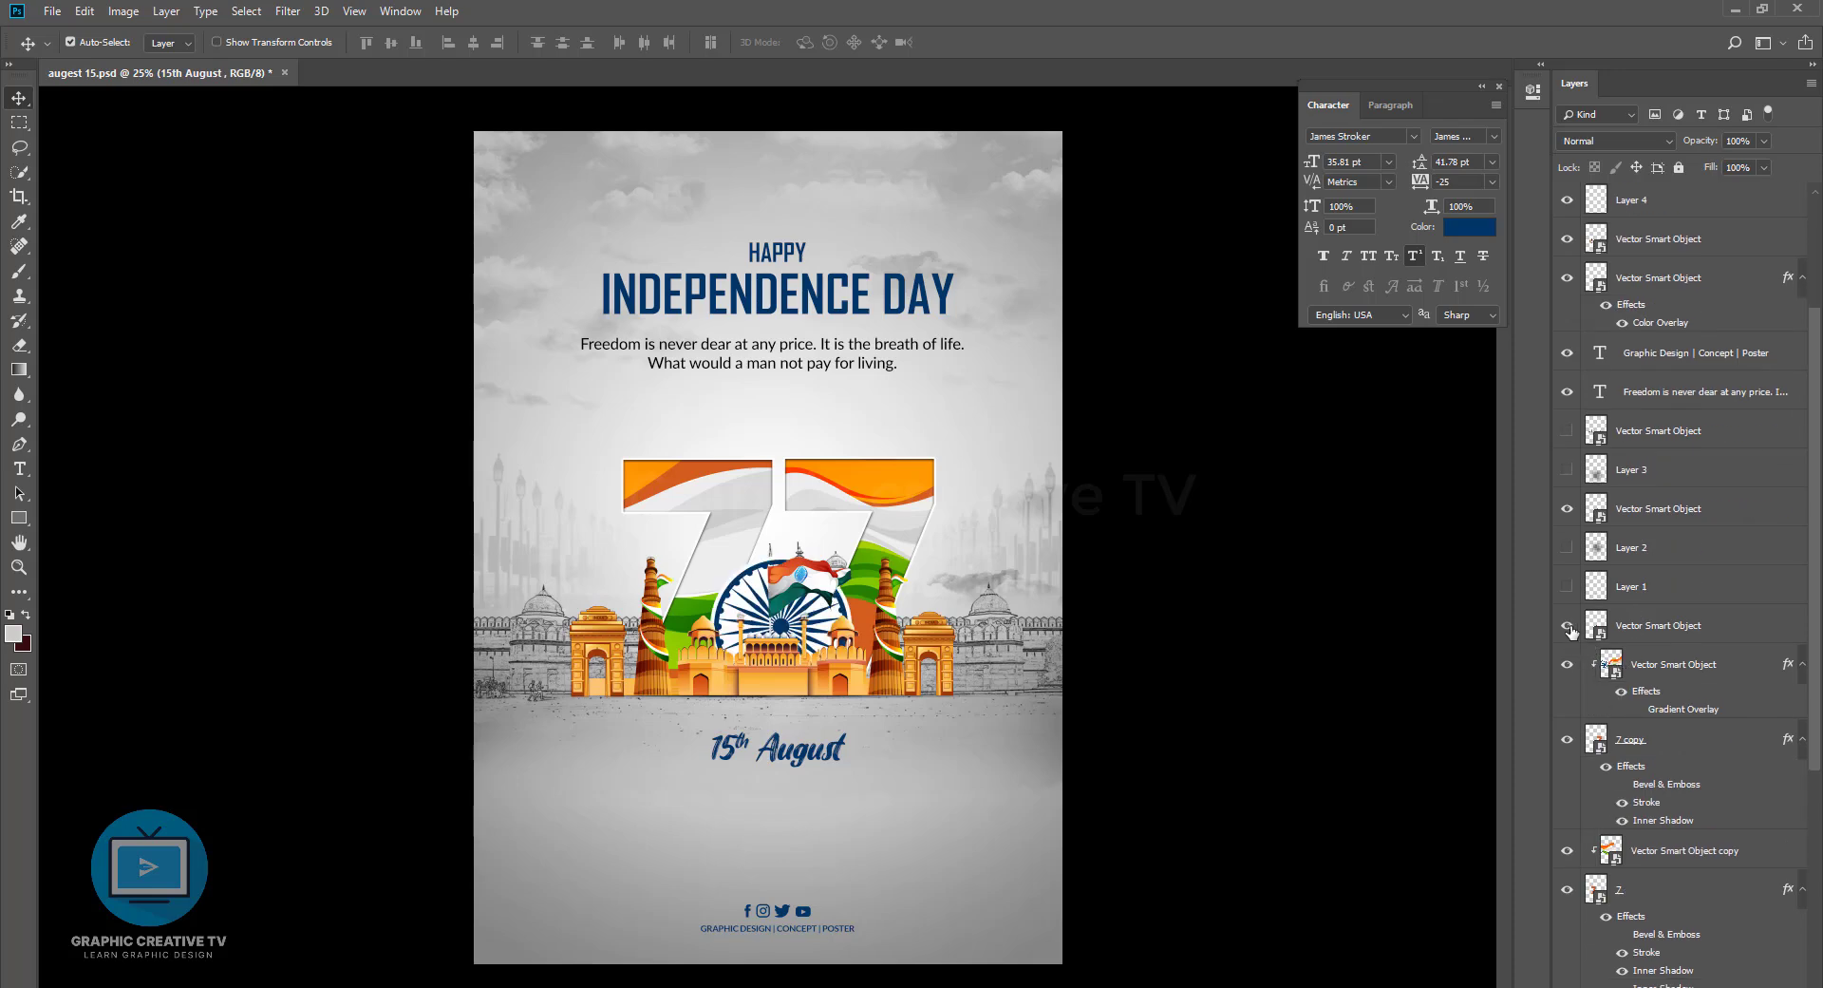
left_click(1567, 625)
scroll(1637, 603, "down", 2)
left_click(1569, 842)
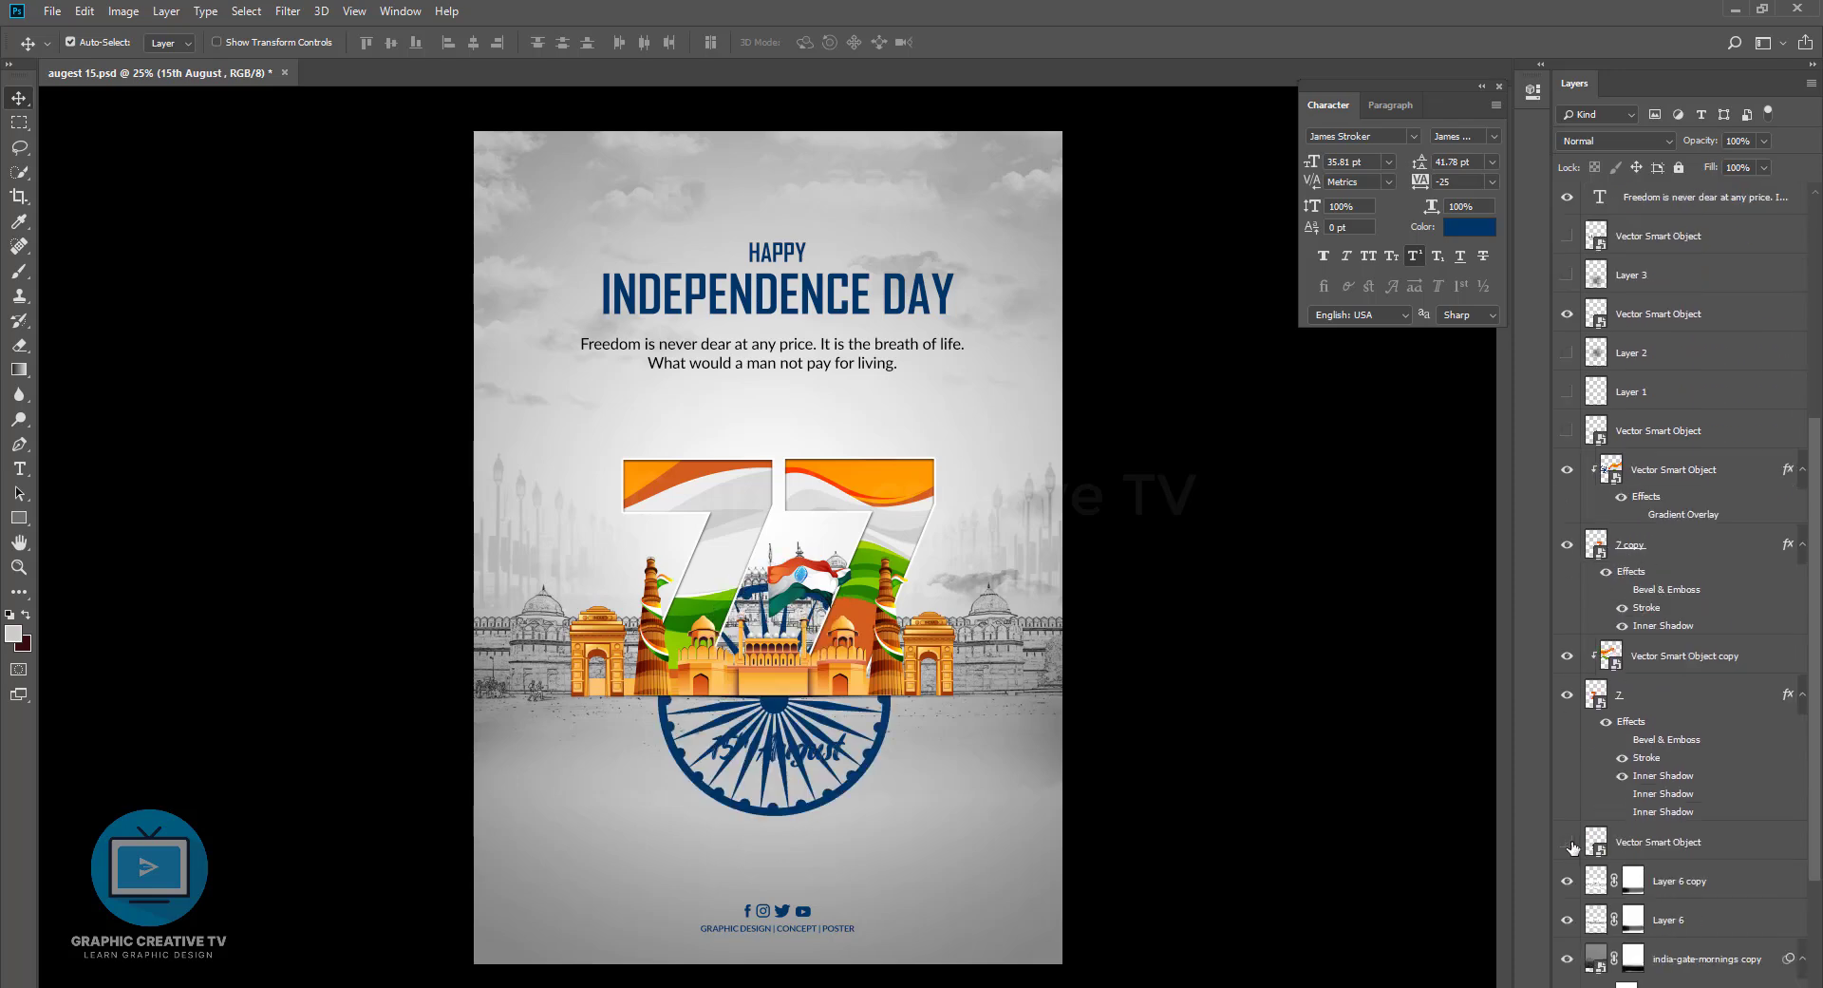
left_click(1569, 841)
scroll(1646, 751, "down", 2)
scroll(1645, 751, "up", 2)
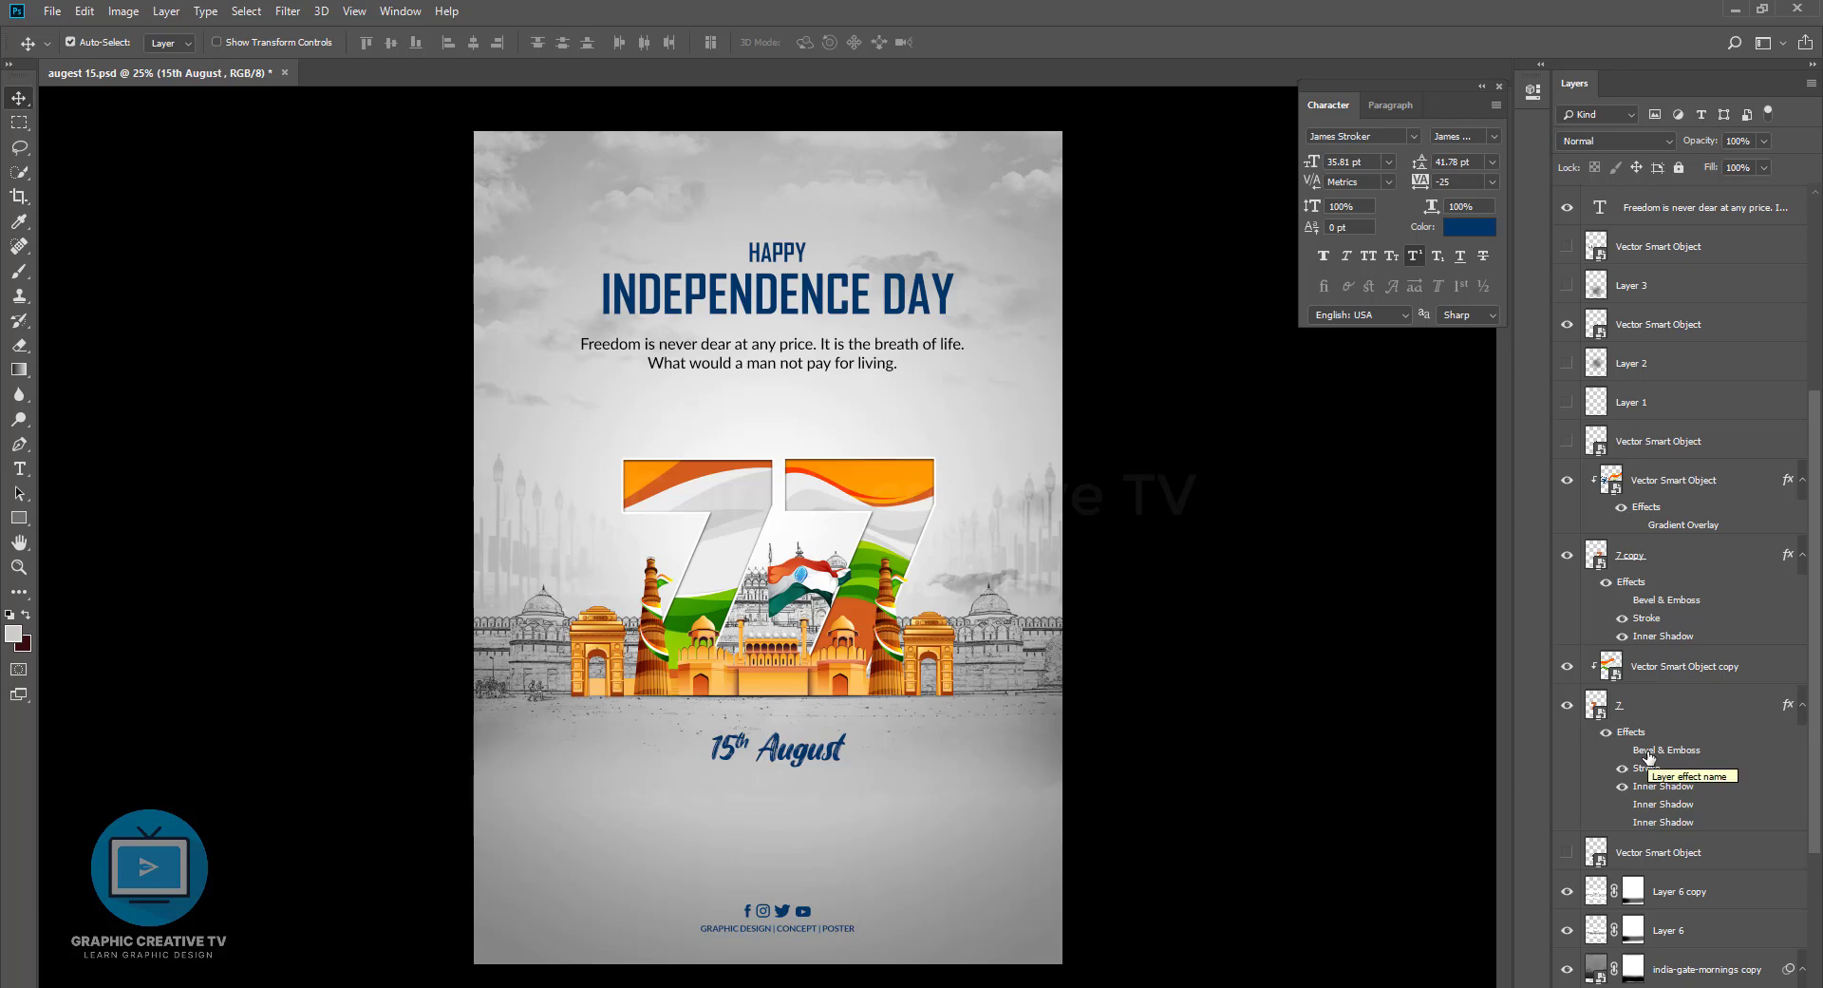
Show the tricolour ribbon on Vector Smart Object copy 5 and shift it slightly so the chakra sits centred below the date
scroll(1648, 757, "up", 5)
left_click(1566, 203)
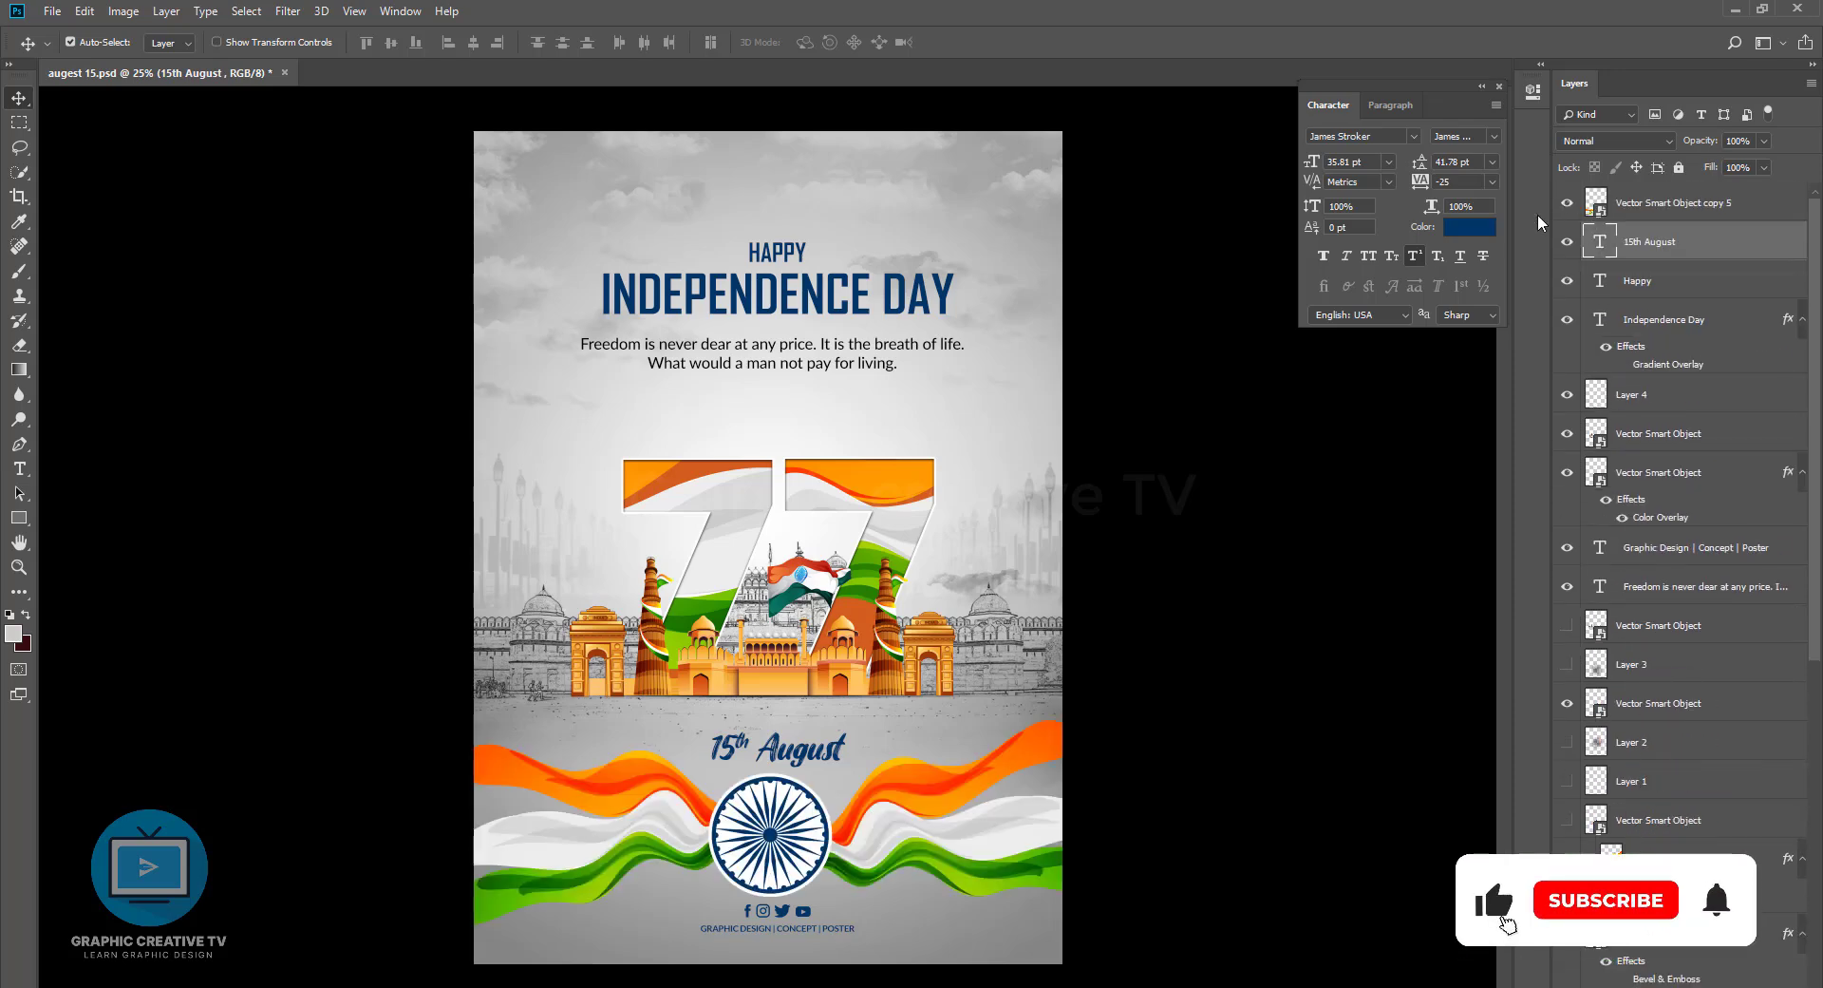
left_click_drag(942, 793, 957, 792)
left_click_drag(819, 832, 808, 836)
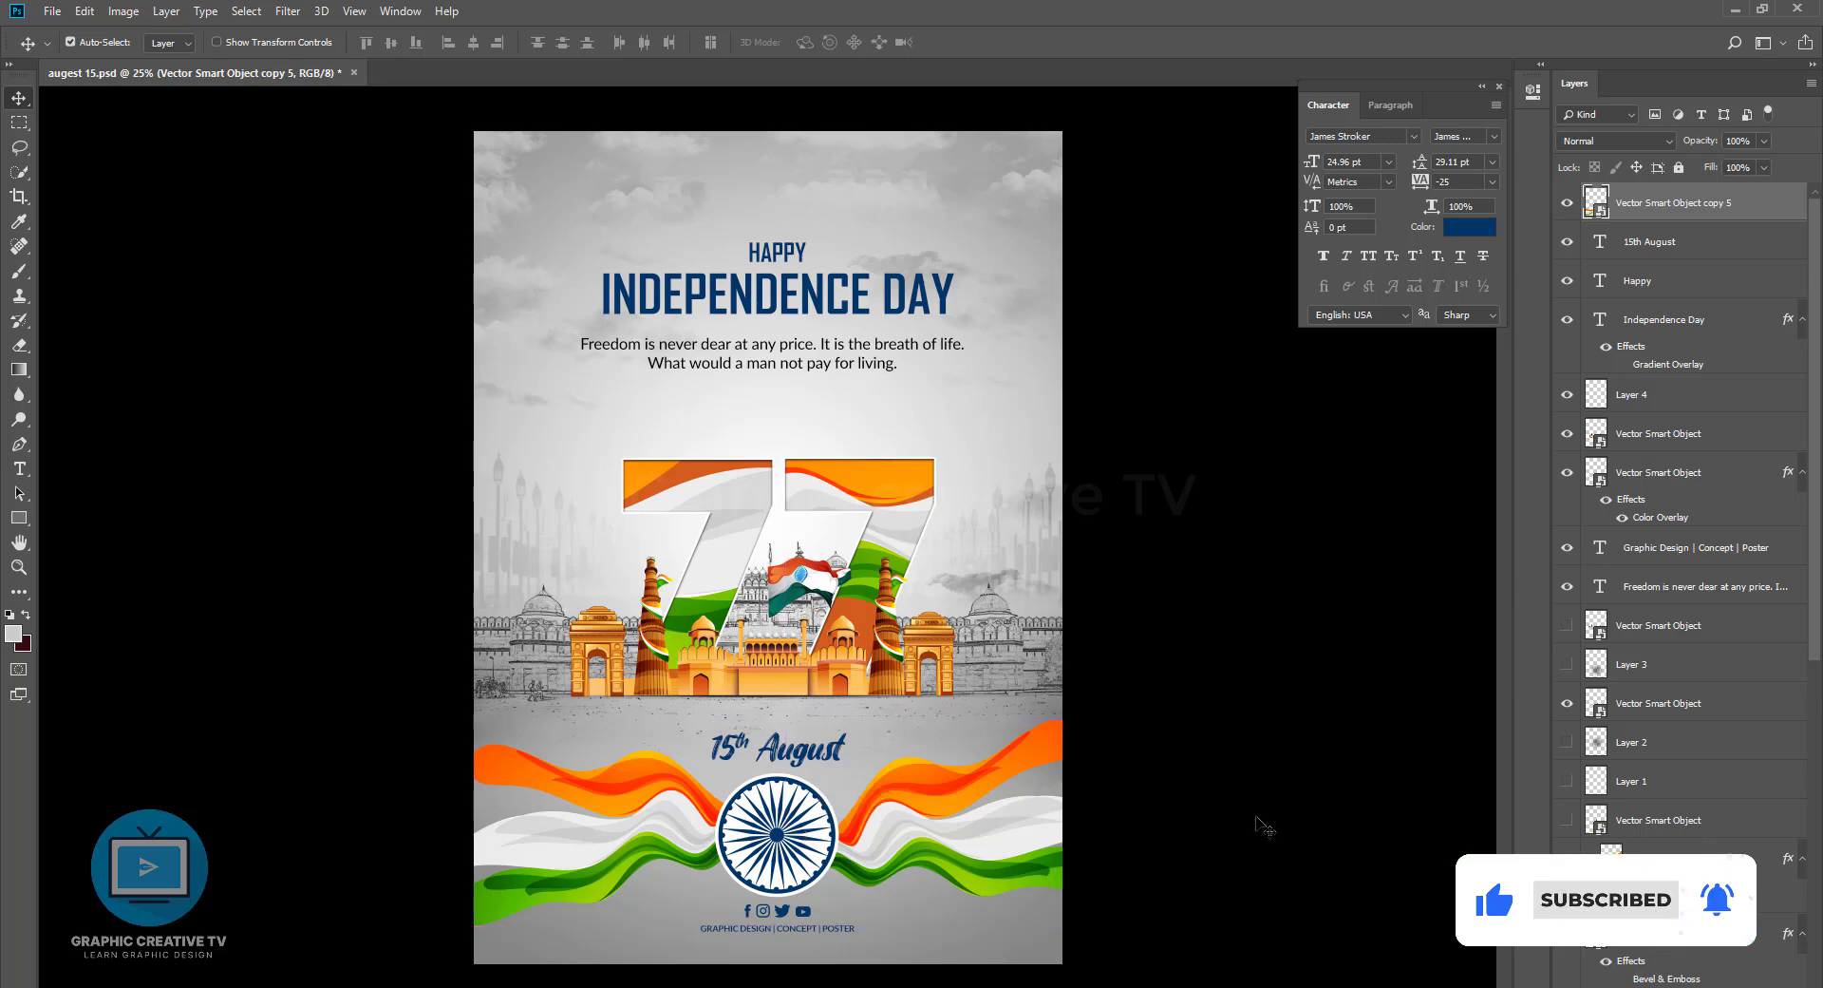
Add a layer beneath the ribbon, outline the gaps between its orange and white bands with the Pen tool, and fill the selection
left_click(1632, 247)
key("ctrl+shift+n")
key("Return")
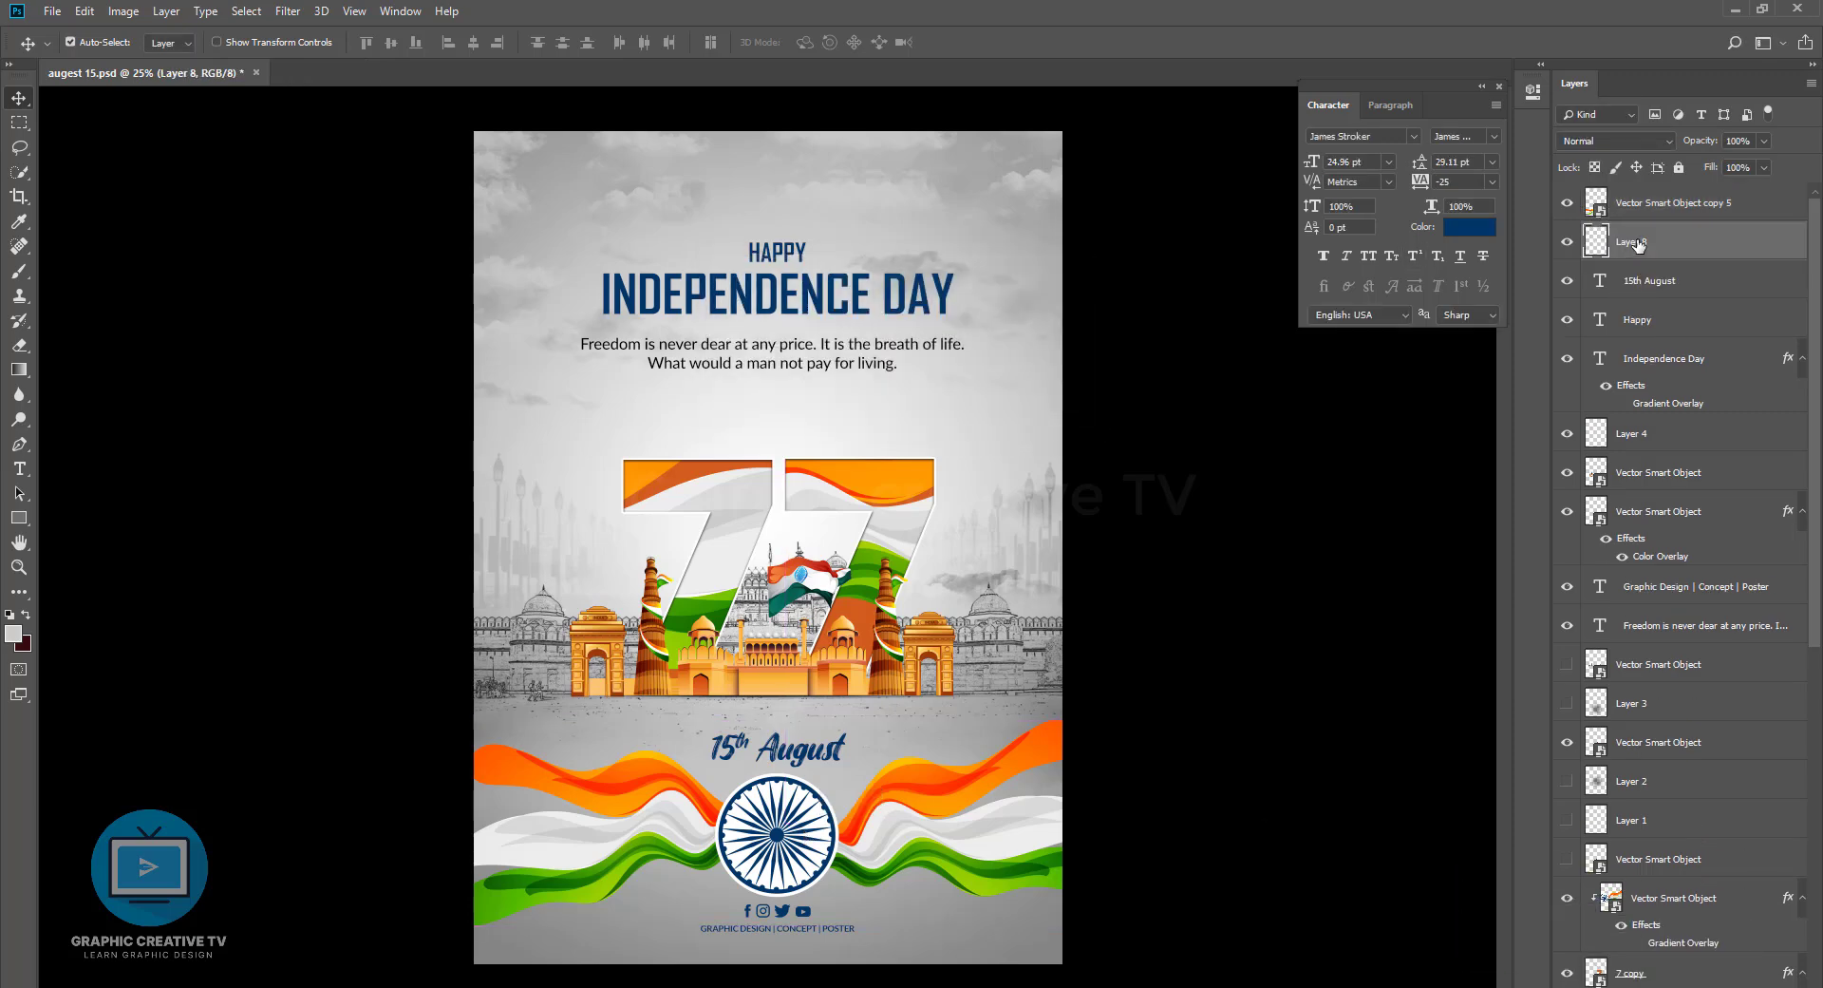
left_click(19, 443)
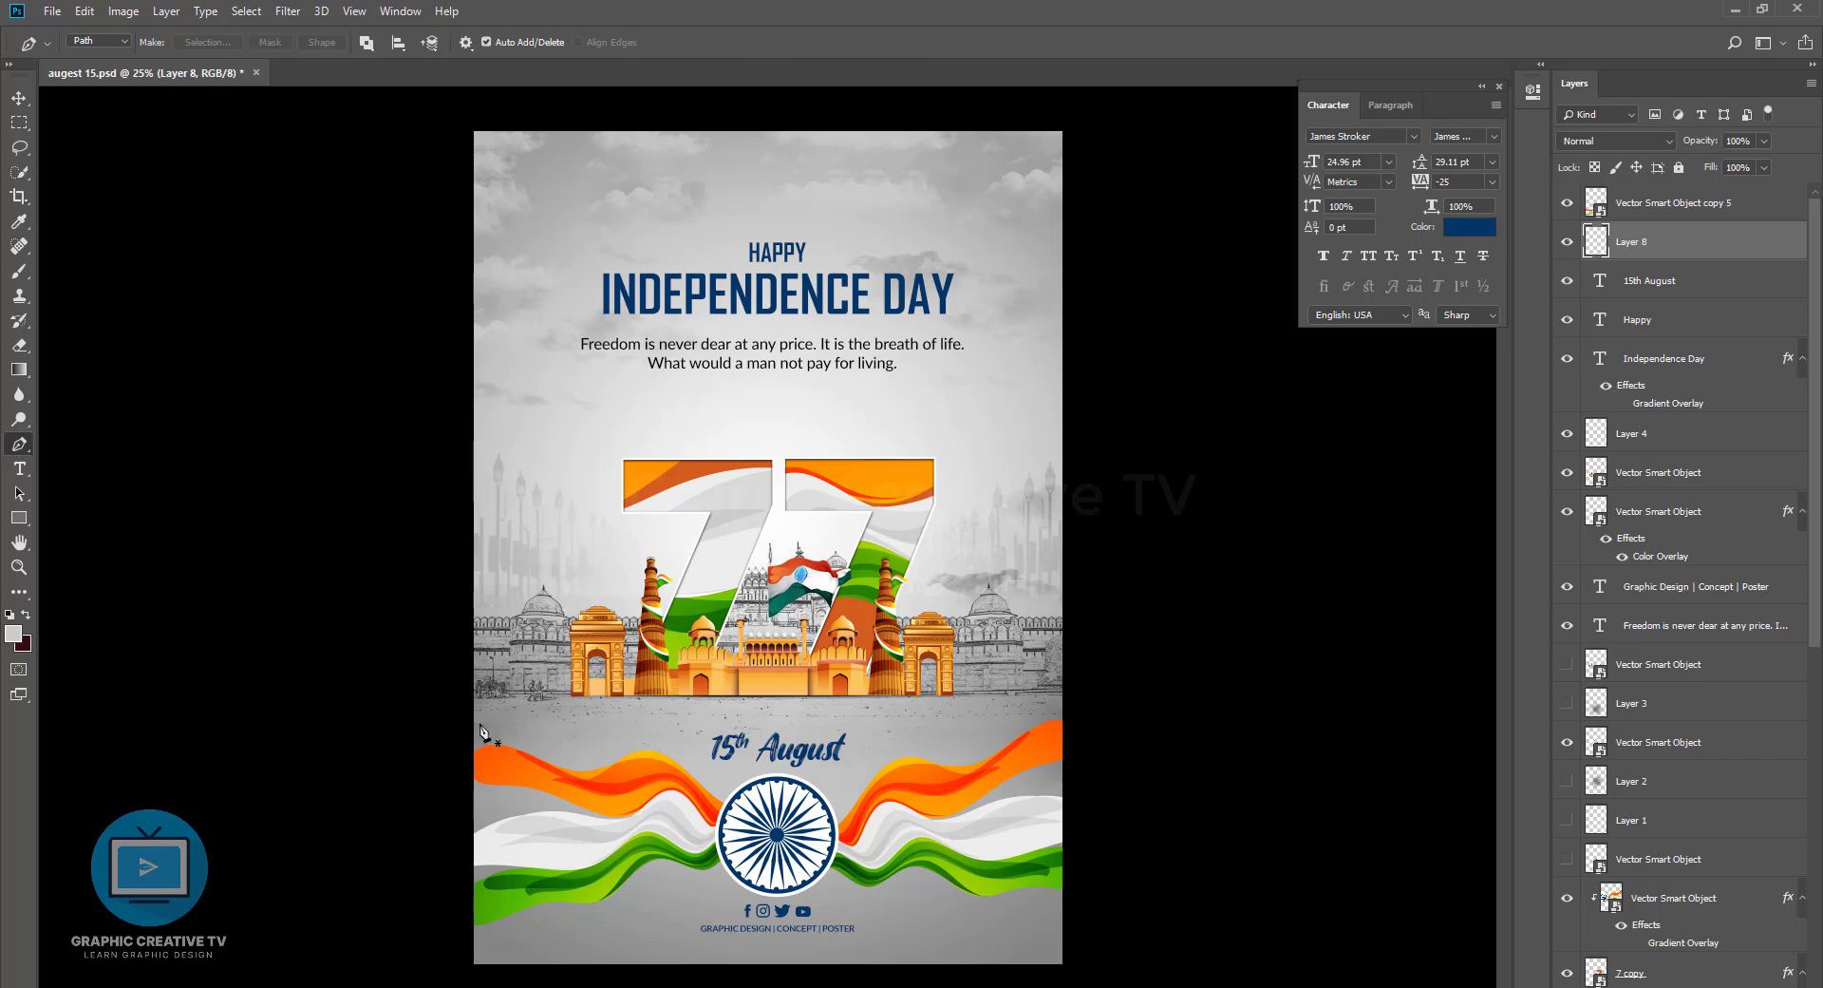
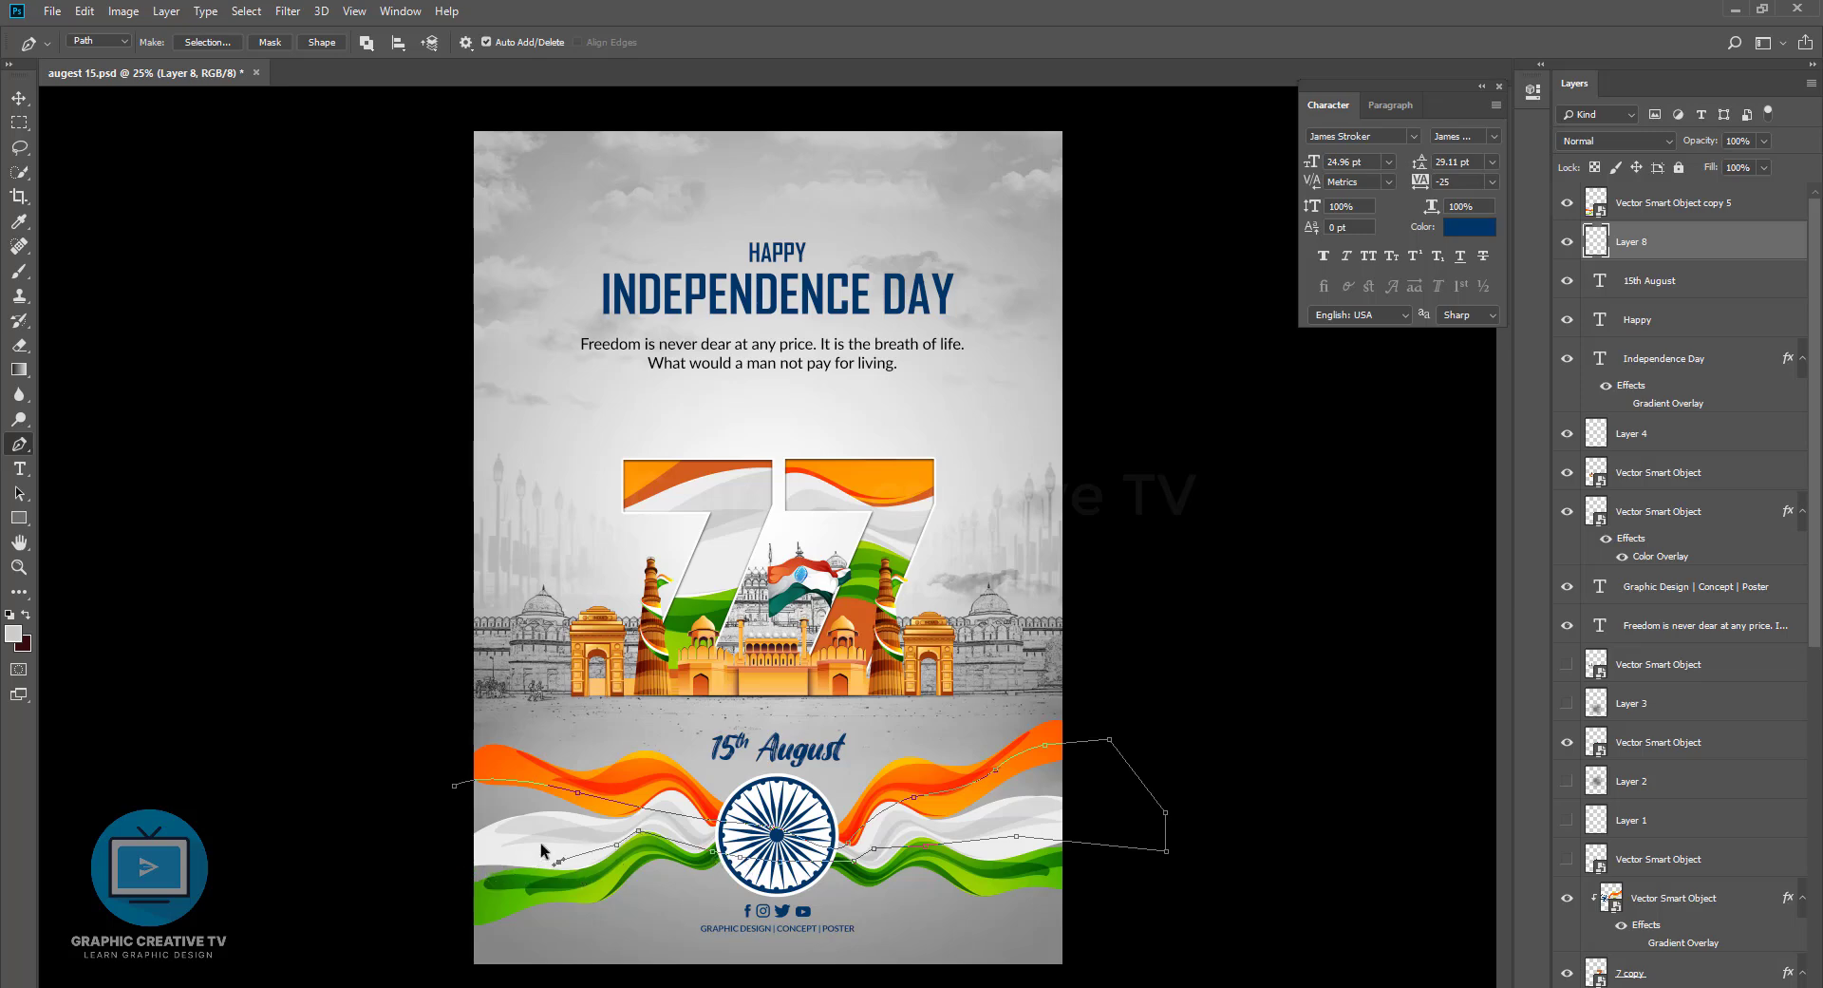
left_click(18, 99)
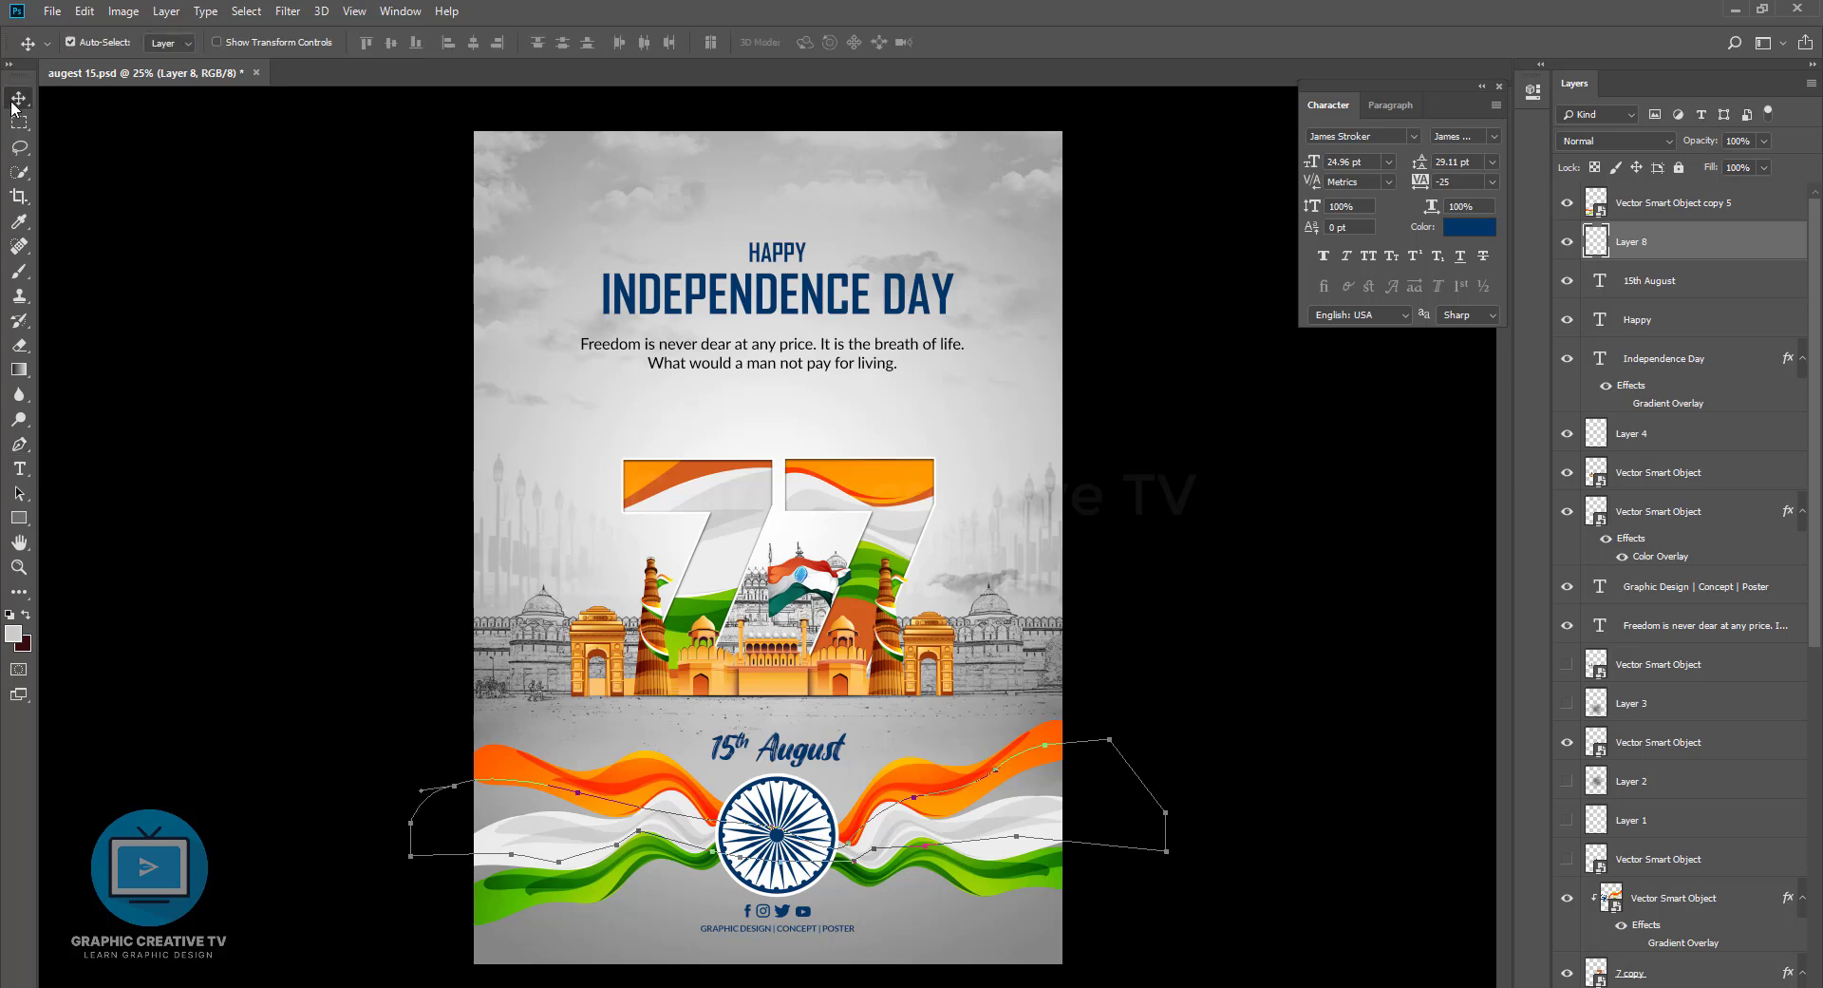
key("ctrl+Return")
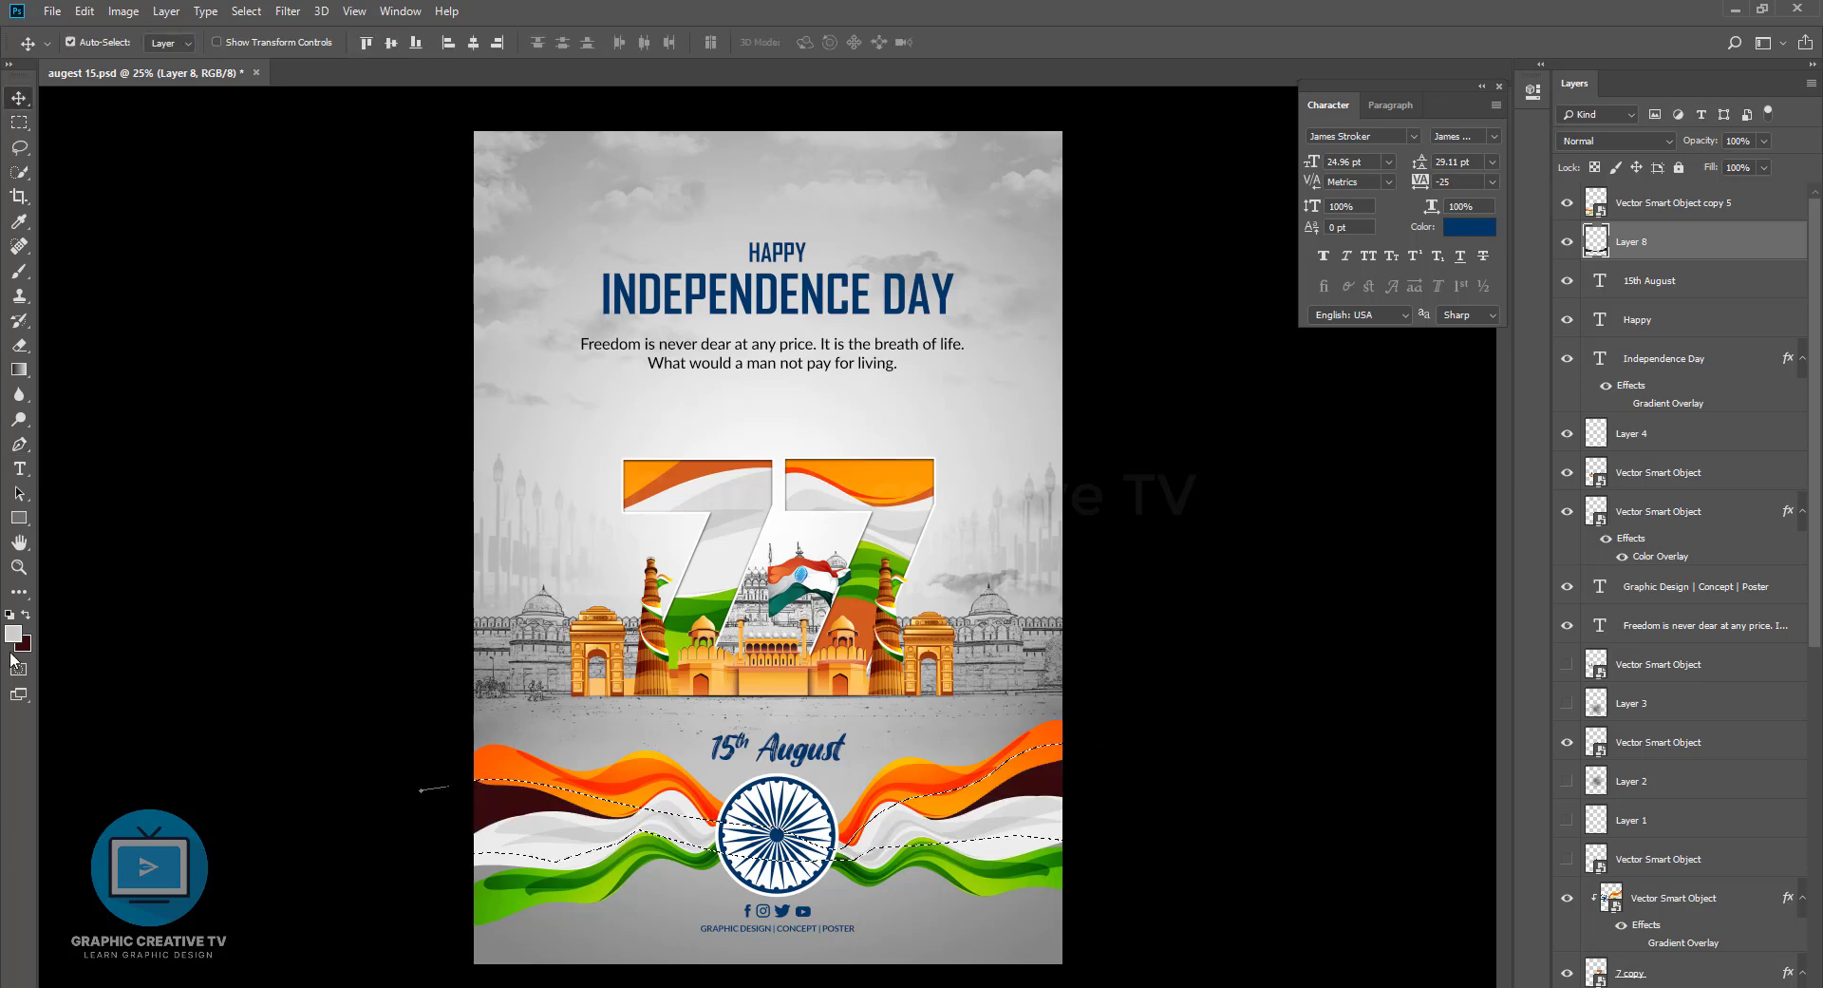
Sample the ribbon's orange #ff9100 as the background colour, refill the selected gap area on Layer 8, and deselect
left_click(21, 643)
left_click(513, 779)
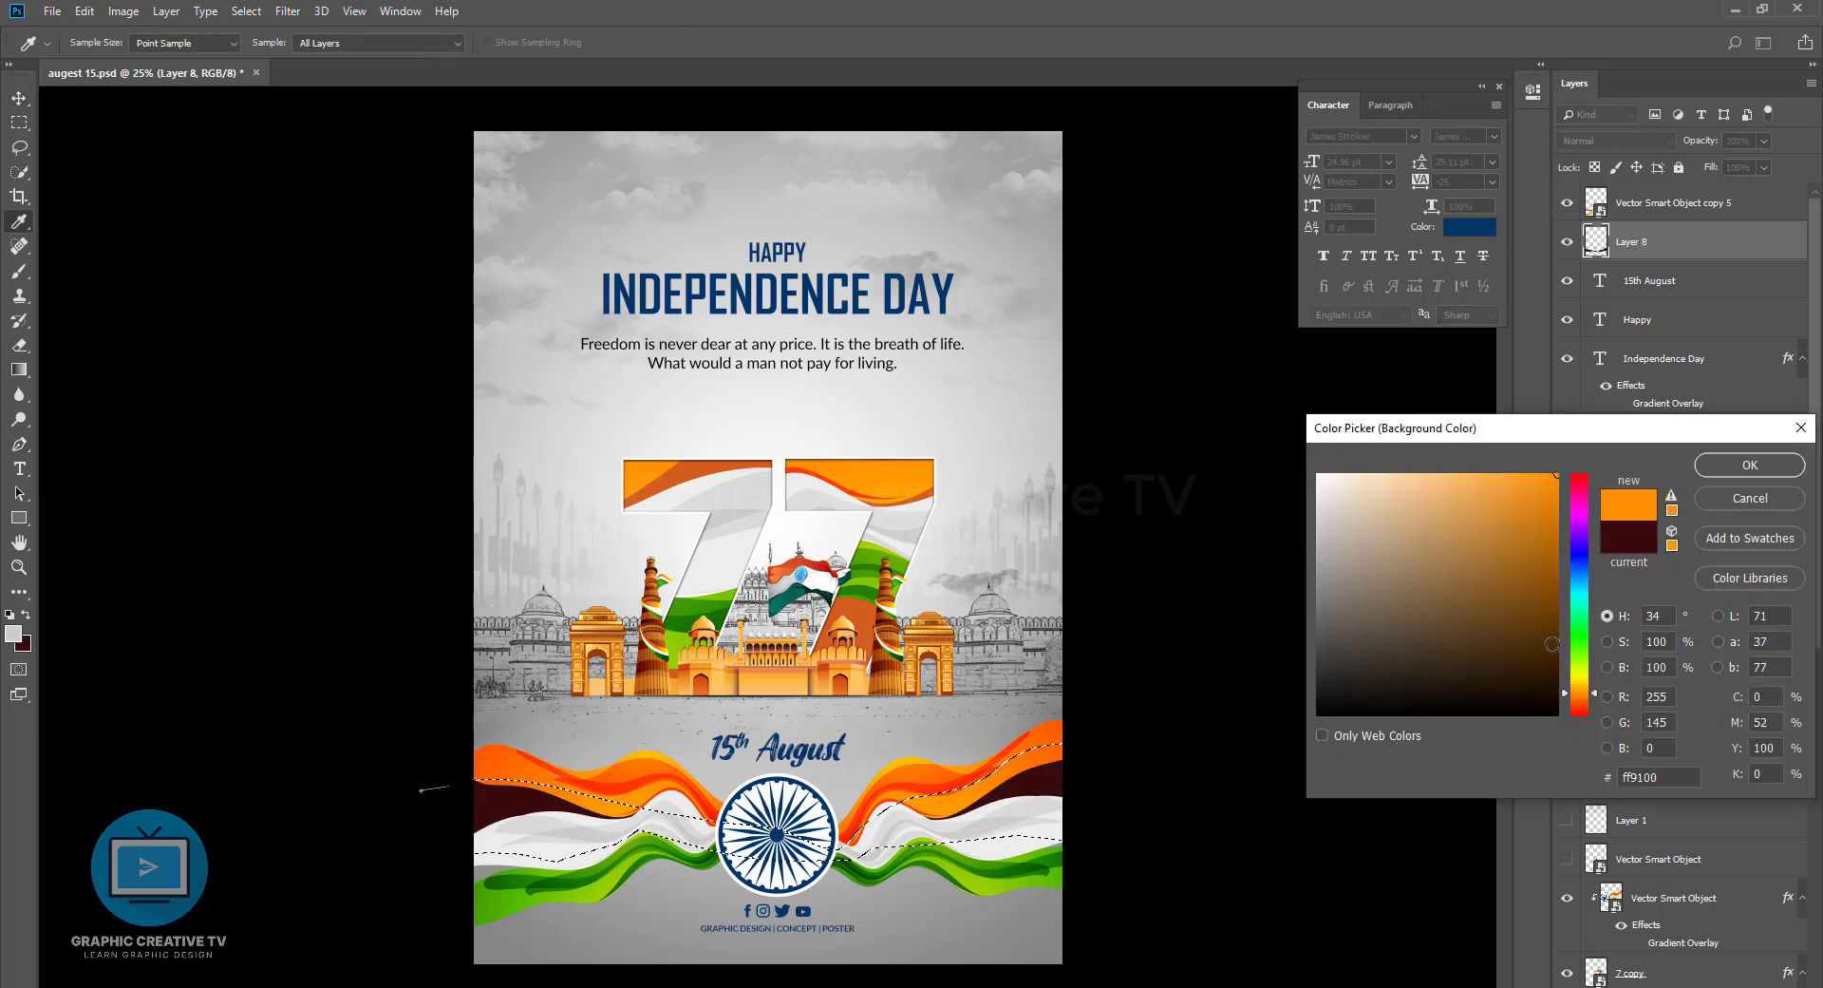
left_click(1725, 465)
key("ctrl+BackSpace")
key("ctrl+d")
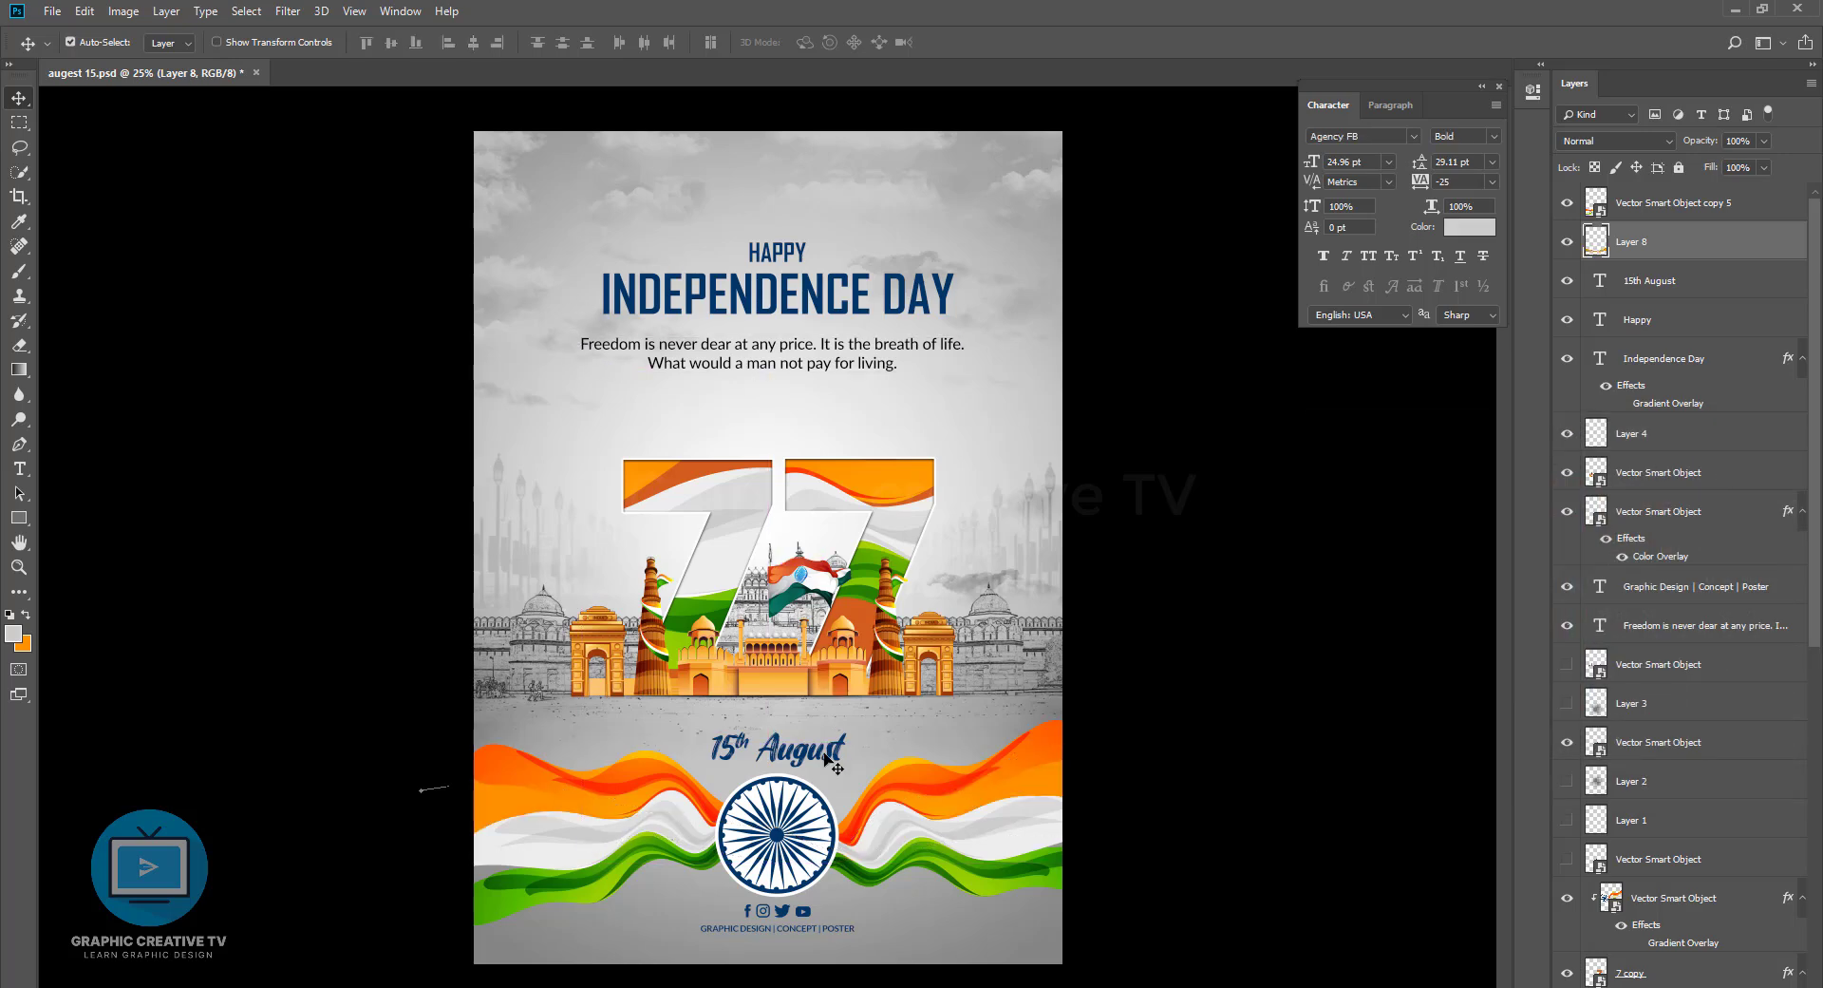
Move the Happy, Independence Day and quote text layers up together, widening the gap above the 77
left_click(782, 253)
left_click(791, 300, "shift")
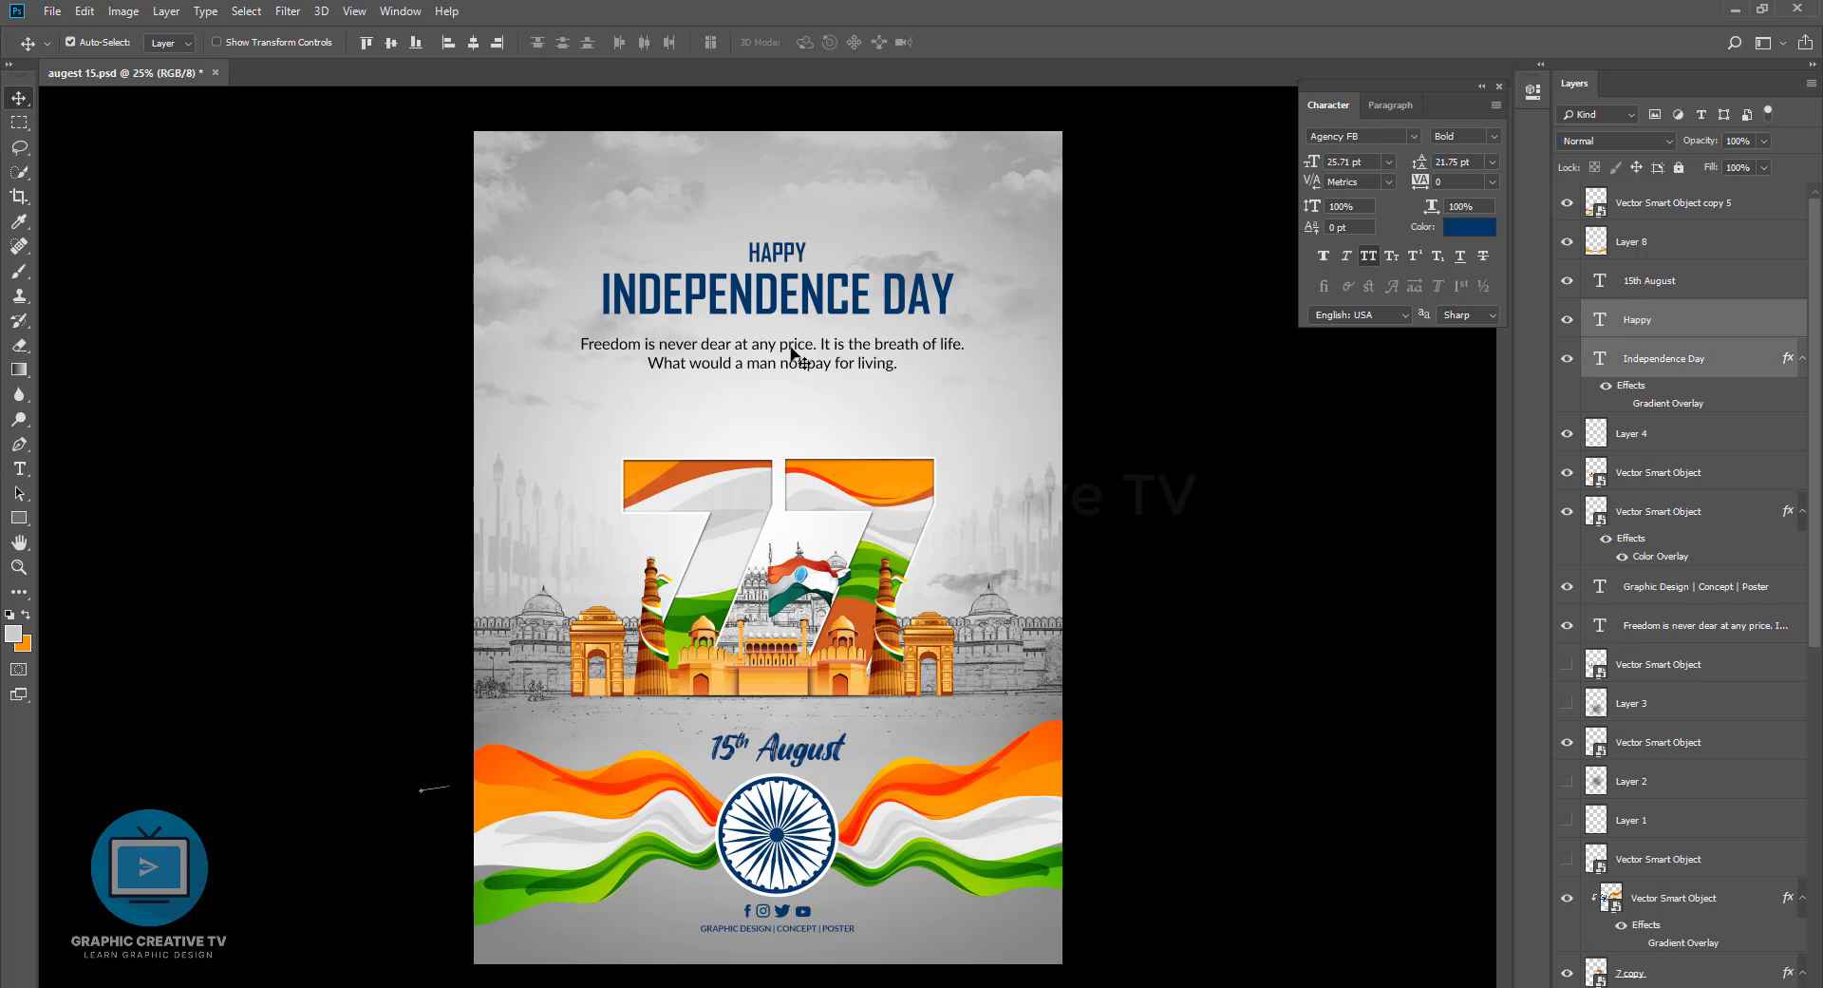
left_click(792, 358, "shift")
key("shift+Up")
key("shift+Up")
key("shift+Up")
key("shift+Up")
key("shift+Up")
key("shift+Up")
key("shift+Up")
key("shift+Up")
key("shift+Up")
key("shift+Up")
key("shift+Up")
key("shift+Up")
key("shift+Up")
key("shift+Up")
key("shift+Up")
key("shift+Up")
key("shift+Up")
key("shift+Up")
key("shift+Up")
key("shift+Up")
key("shift+Down")
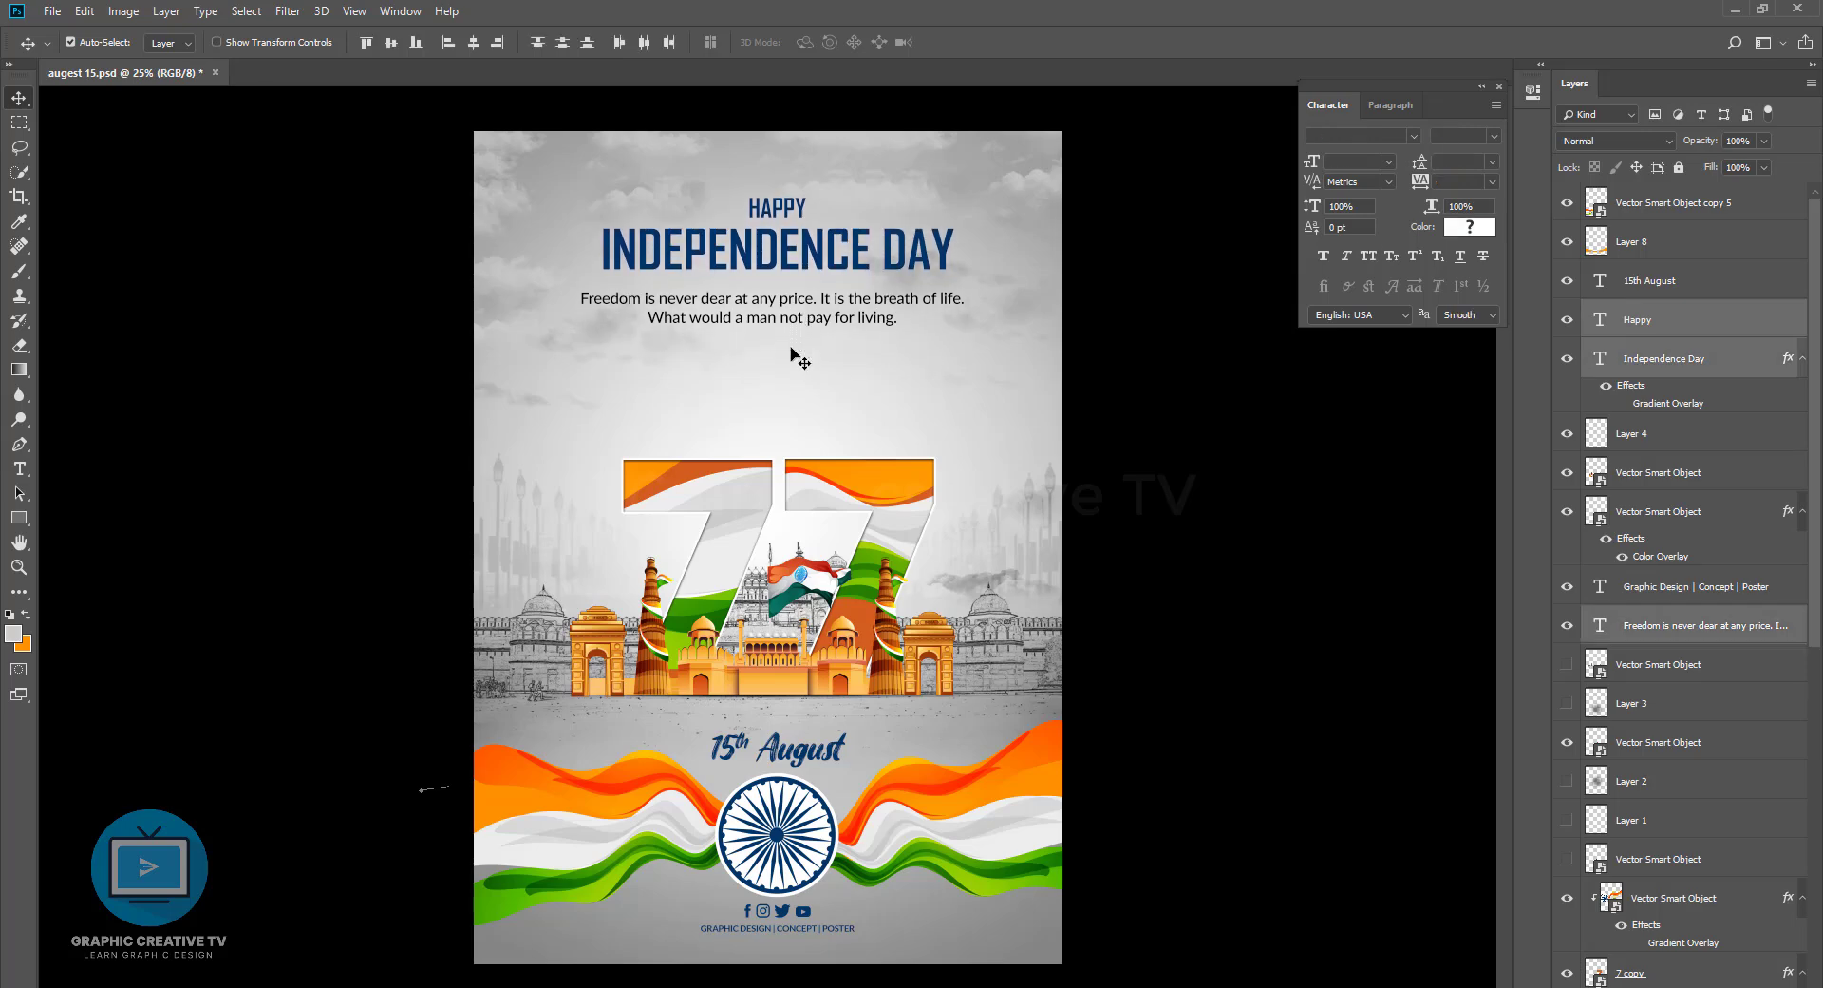
left_click(1365, 558)
Delete the hidden layers Layer 1, Layer 2 and Layer 3 and the three hidden Vector Smart Objects around the 77 layers
left_click(1663, 365)
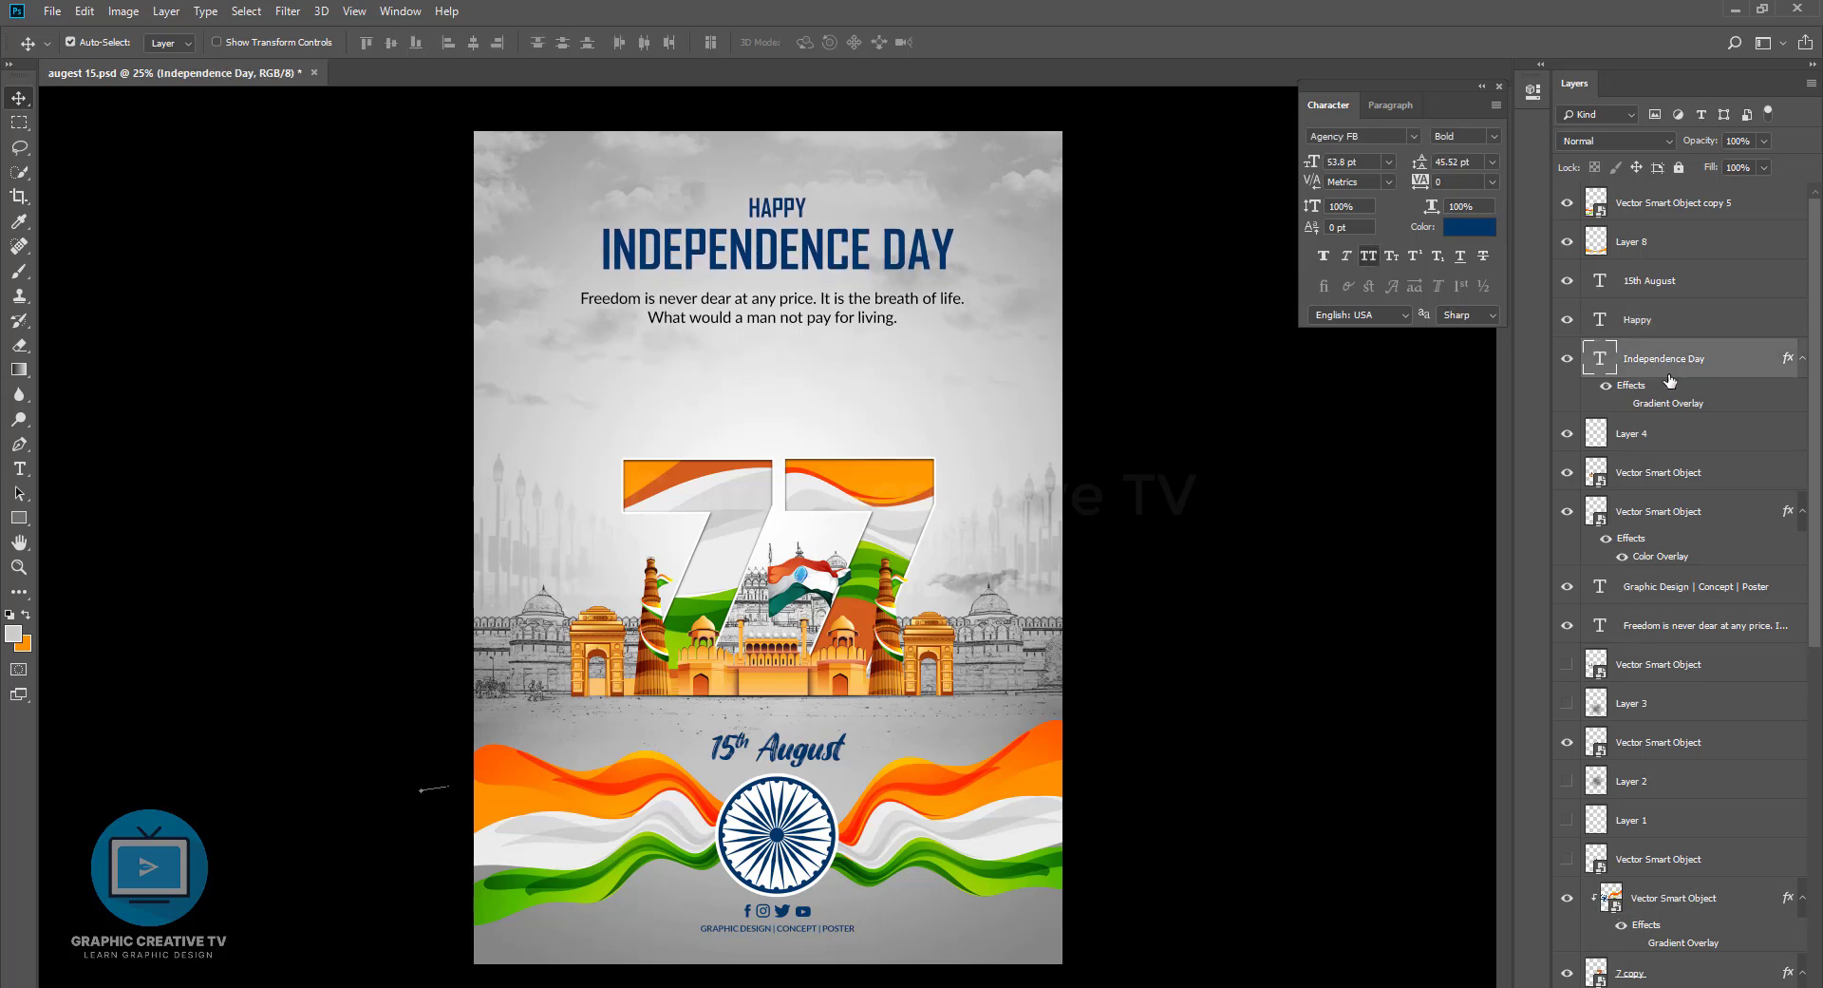
left_click(1660, 439)
left_click(1568, 435)
scroll(1660, 495, "down", 5)
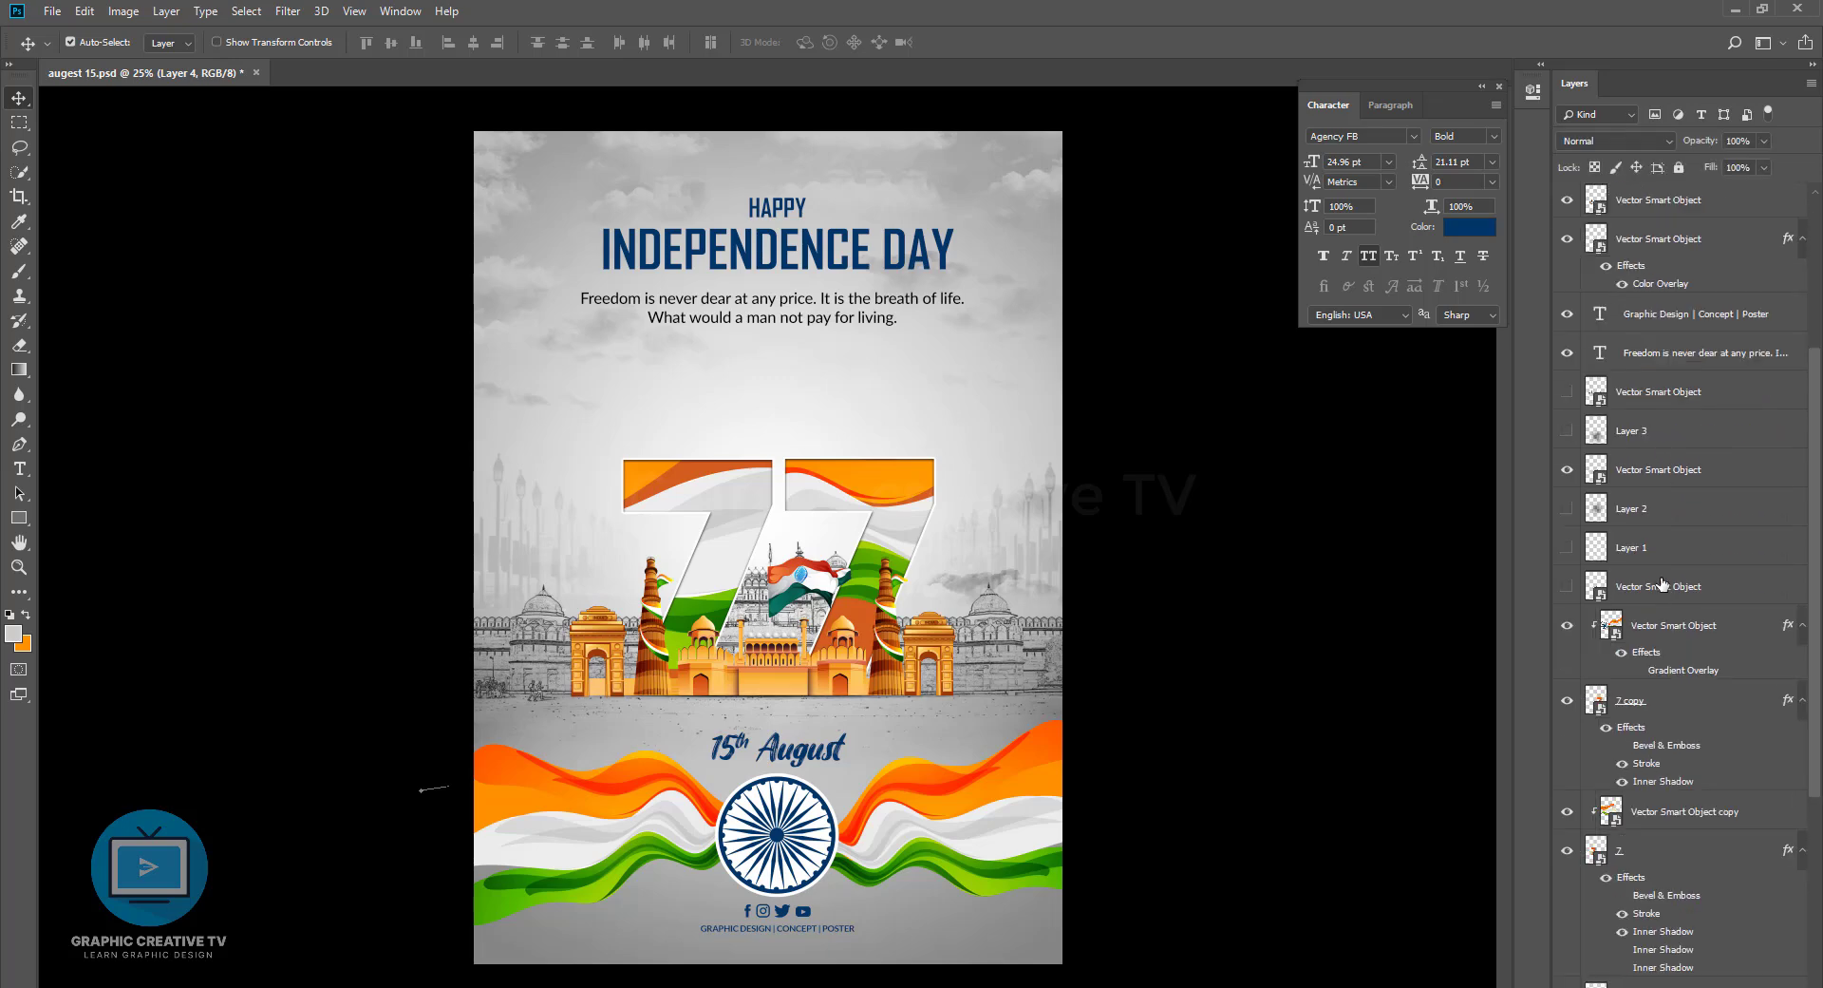
left_click(1648, 521)
key("Delete")
left_click(1630, 432)
key("Delete")
left_click(1630, 401)
key("Delete")
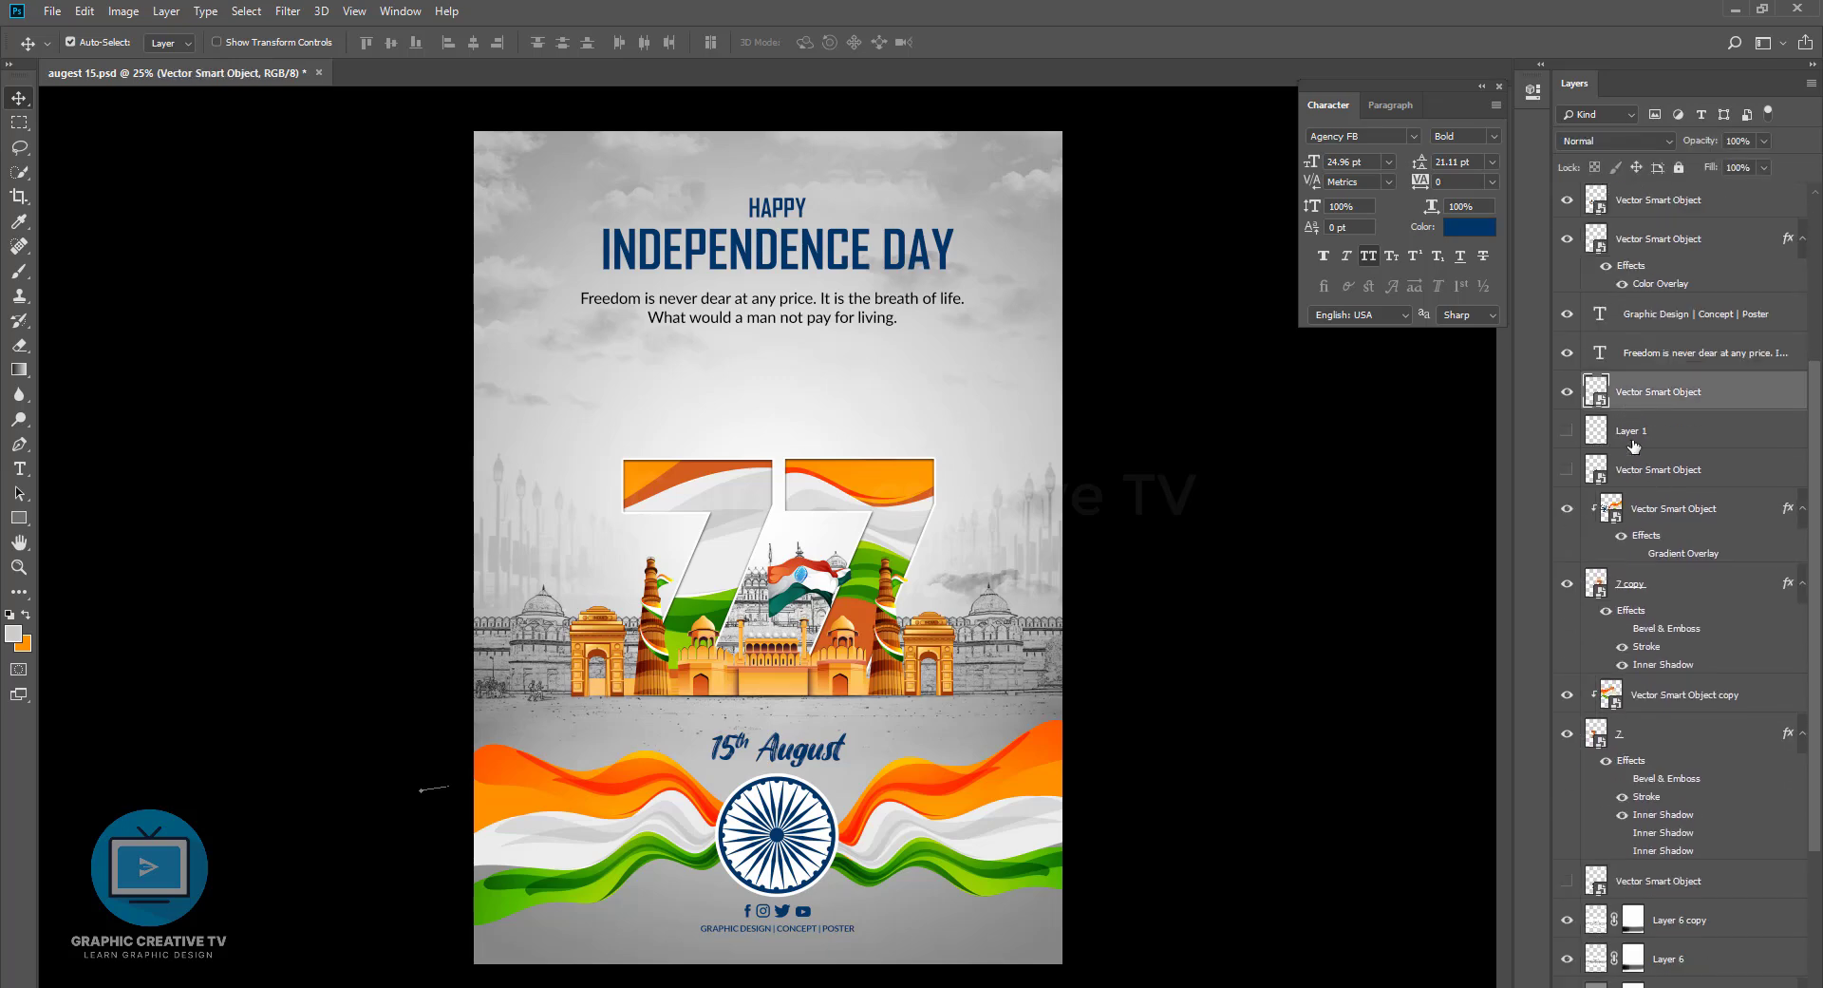
left_click(1631, 438)
key("Delete")
key("Delete")
scroll(1681, 699, "down", 3)
left_click(1669, 665)
key("Delete")
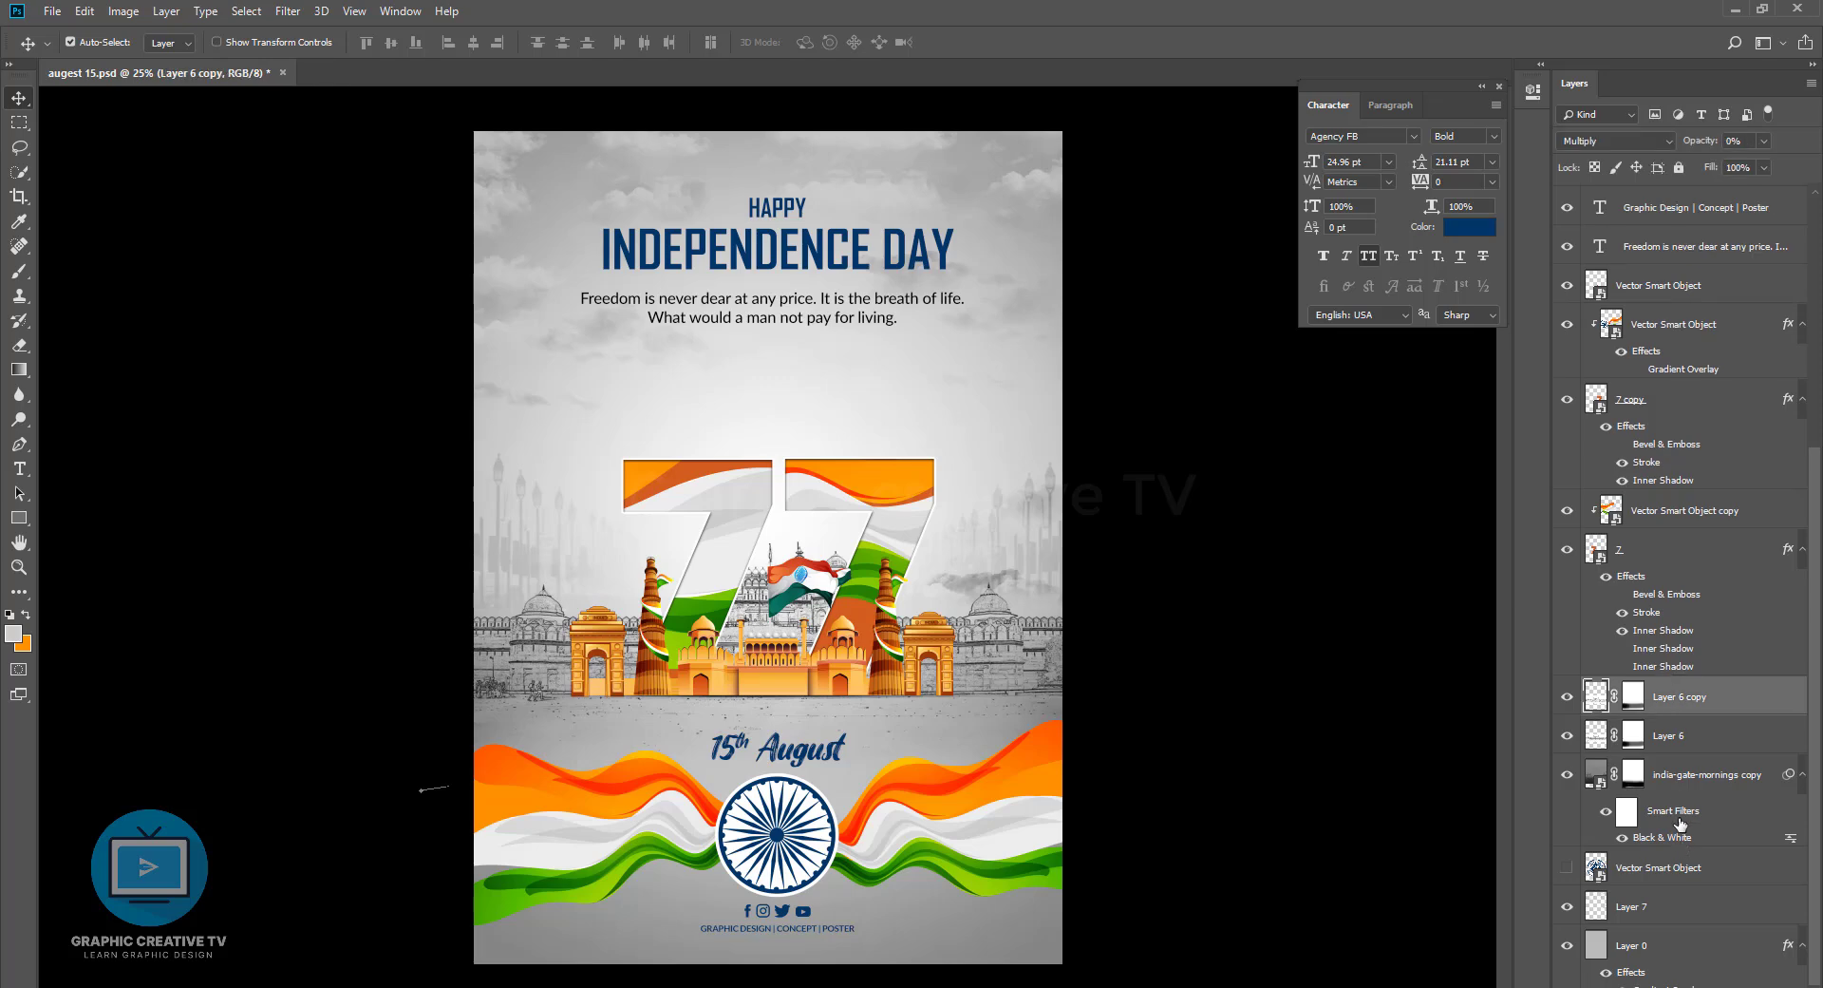
Select the india-gate-mornings copy, Layer 6, Layer 6 copy, both 7s, their clipped artwork and the monuments smart object, excluding the quote
left_click(1681, 779)
left_click(1668, 735, "ctrl")
left_click(1676, 696, "ctrl")
left_click(1653, 549, "ctrl")
left_click(1657, 510, "ctrl")
left_click(1648, 399, "ctrl")
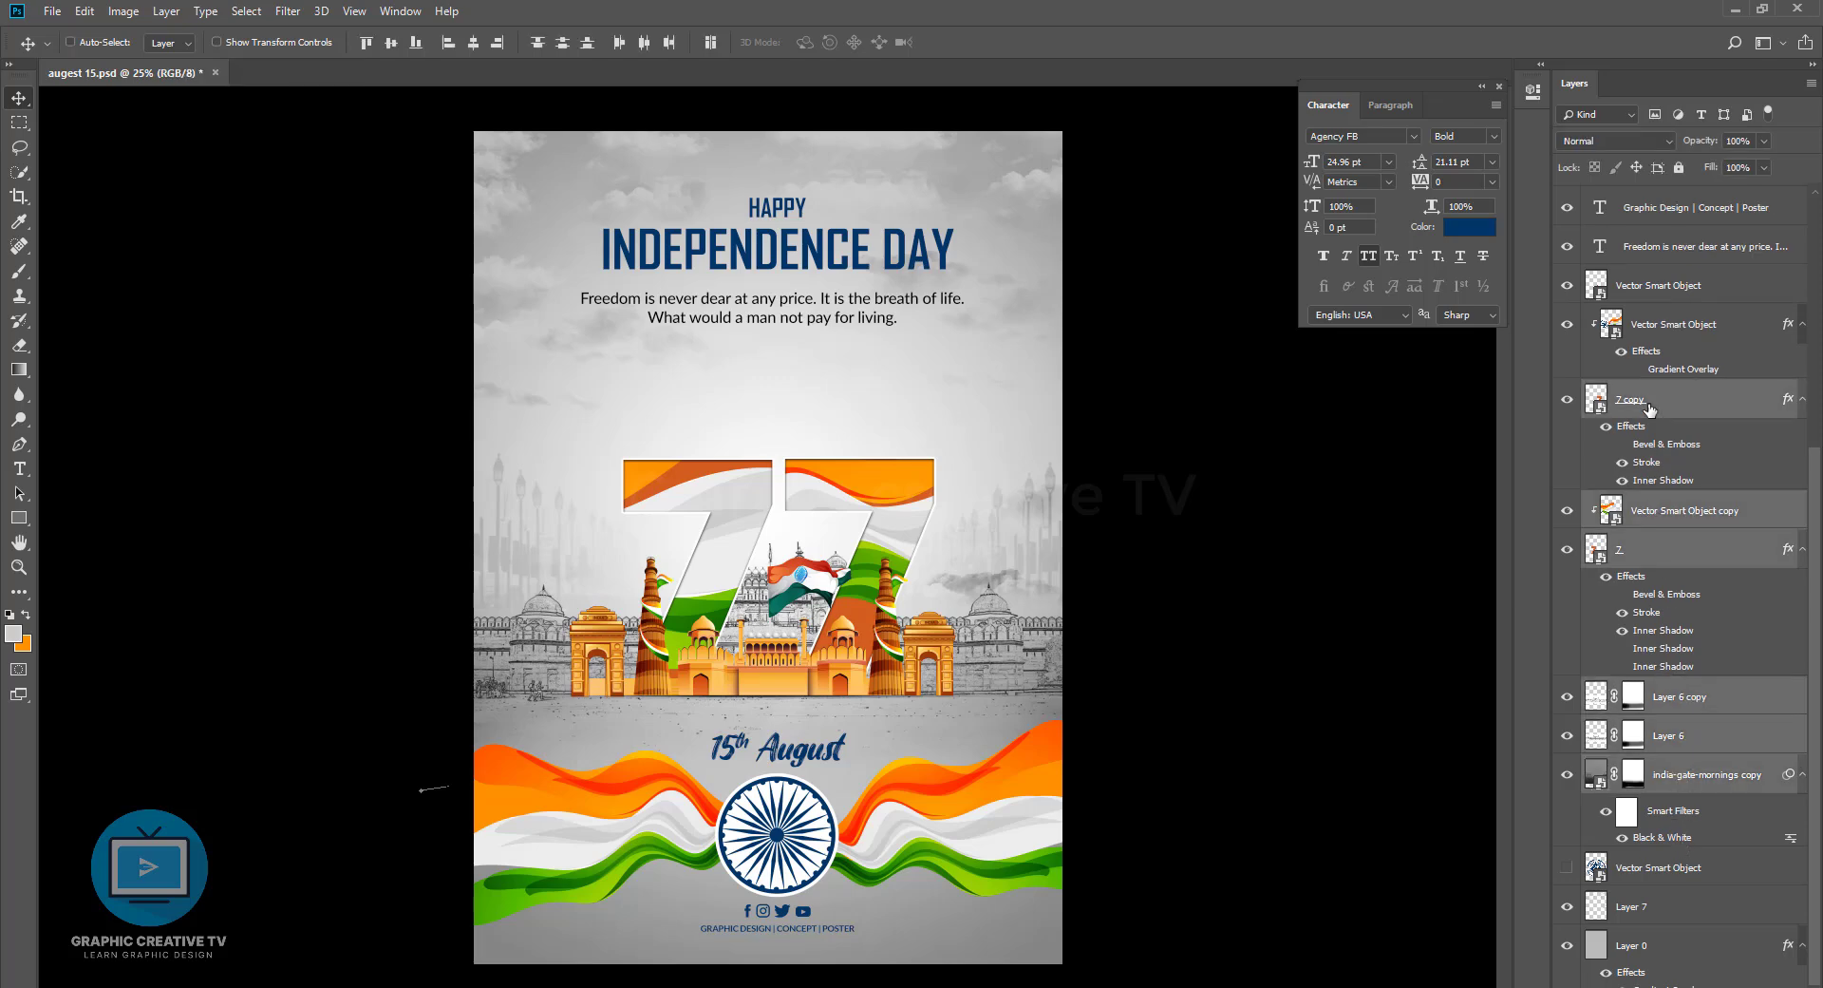
left_click(1641, 326, "ctrl")
scroll(1653, 356, "up", 2)
left_click(1647, 409, "ctrl")
left_click(1647, 365, "ctrl")
left_click(1646, 332, "ctrl")
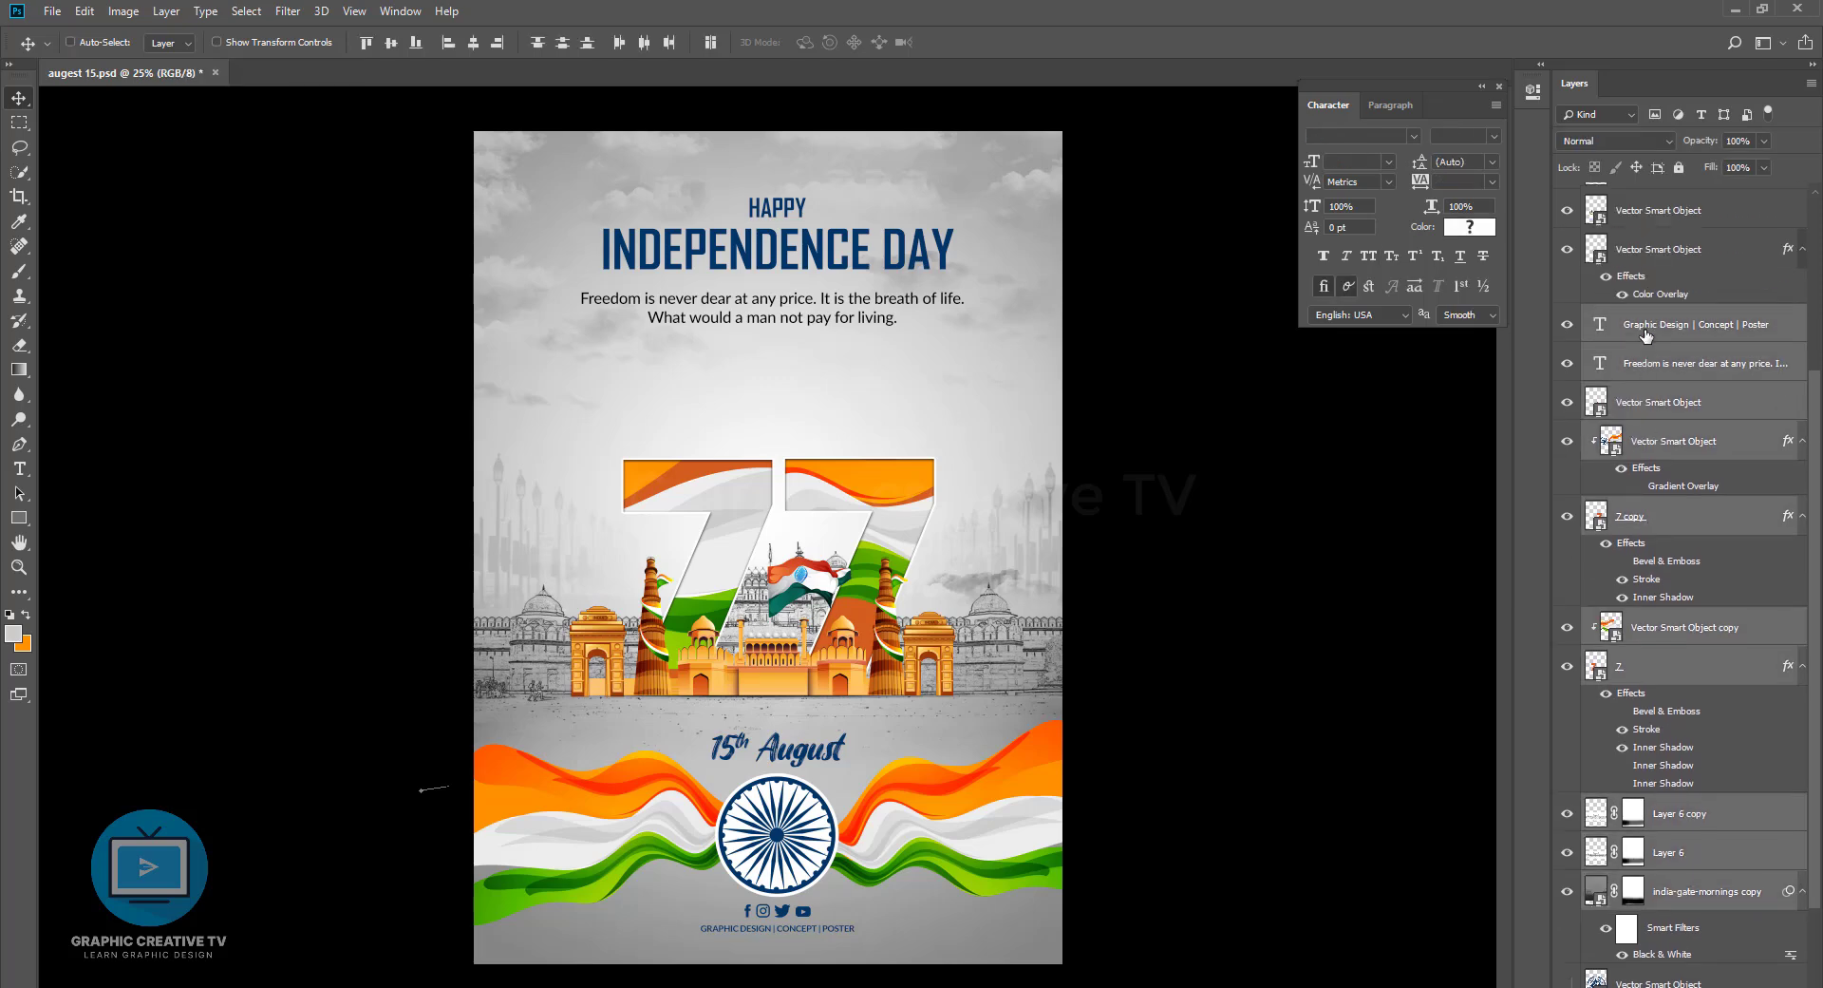
left_click(1646, 332, "ctrl")
left_click(1646, 368, "ctrl")
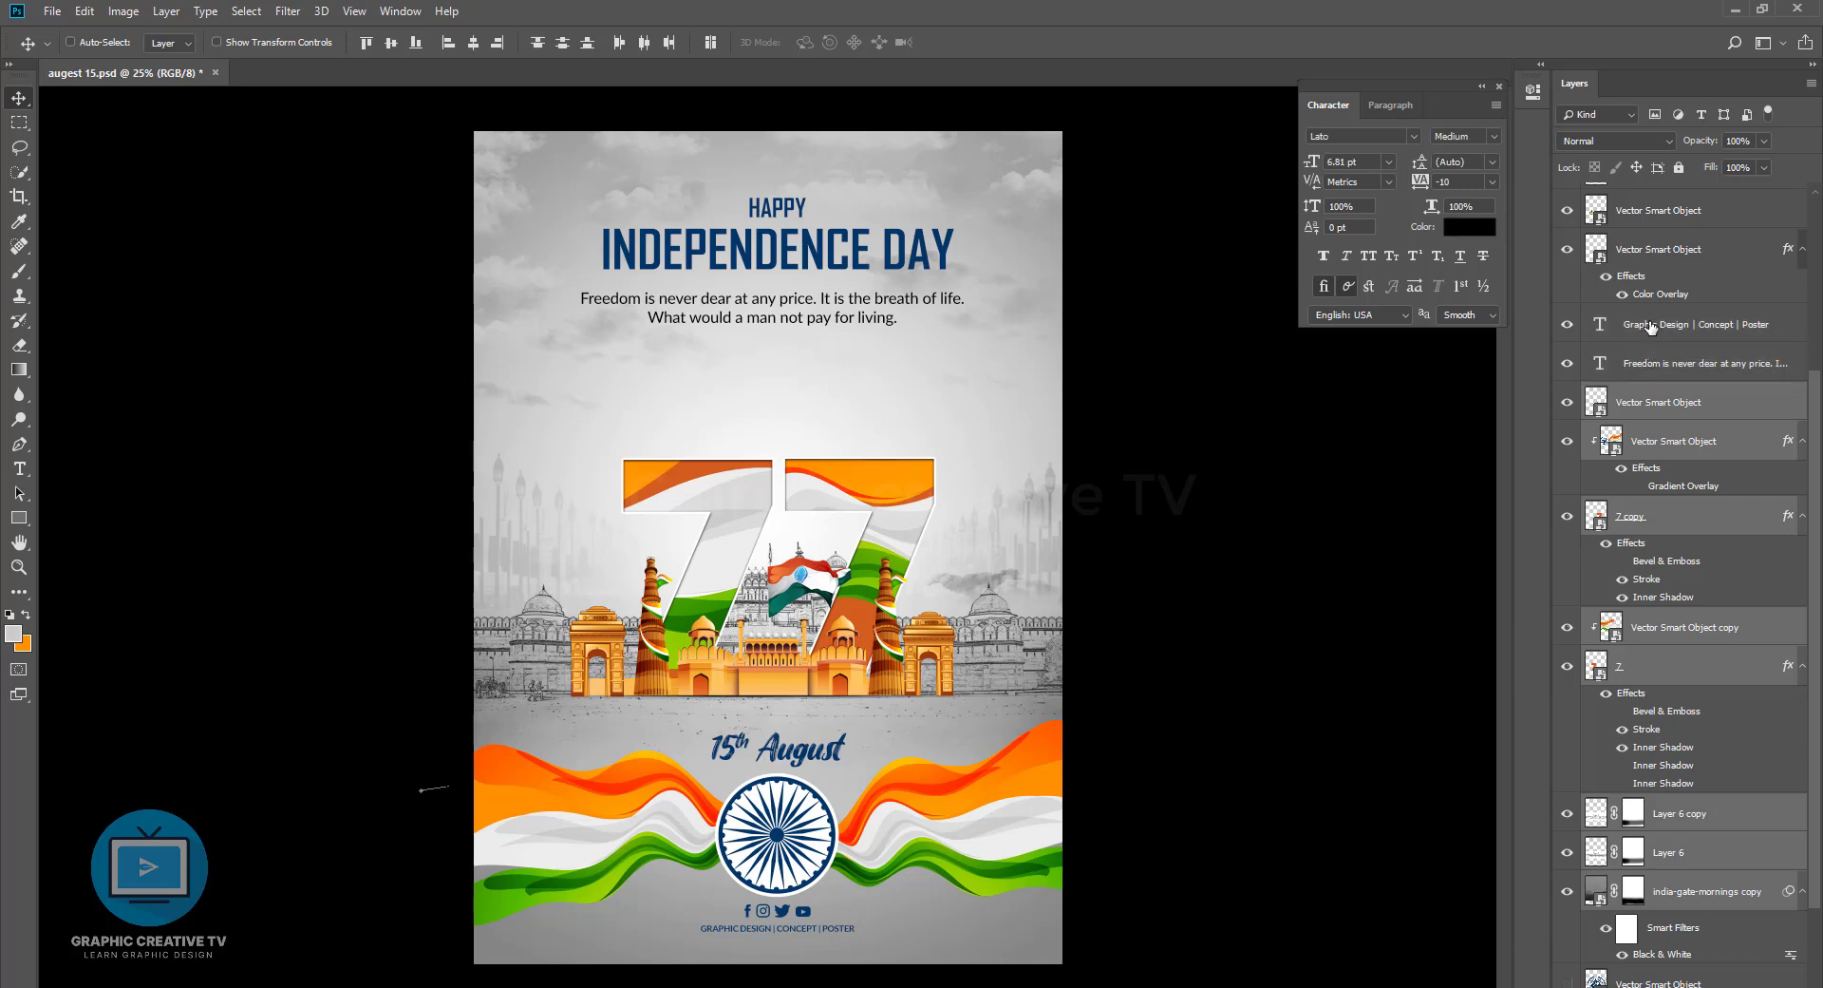
left_click(1648, 325, "ctrl")
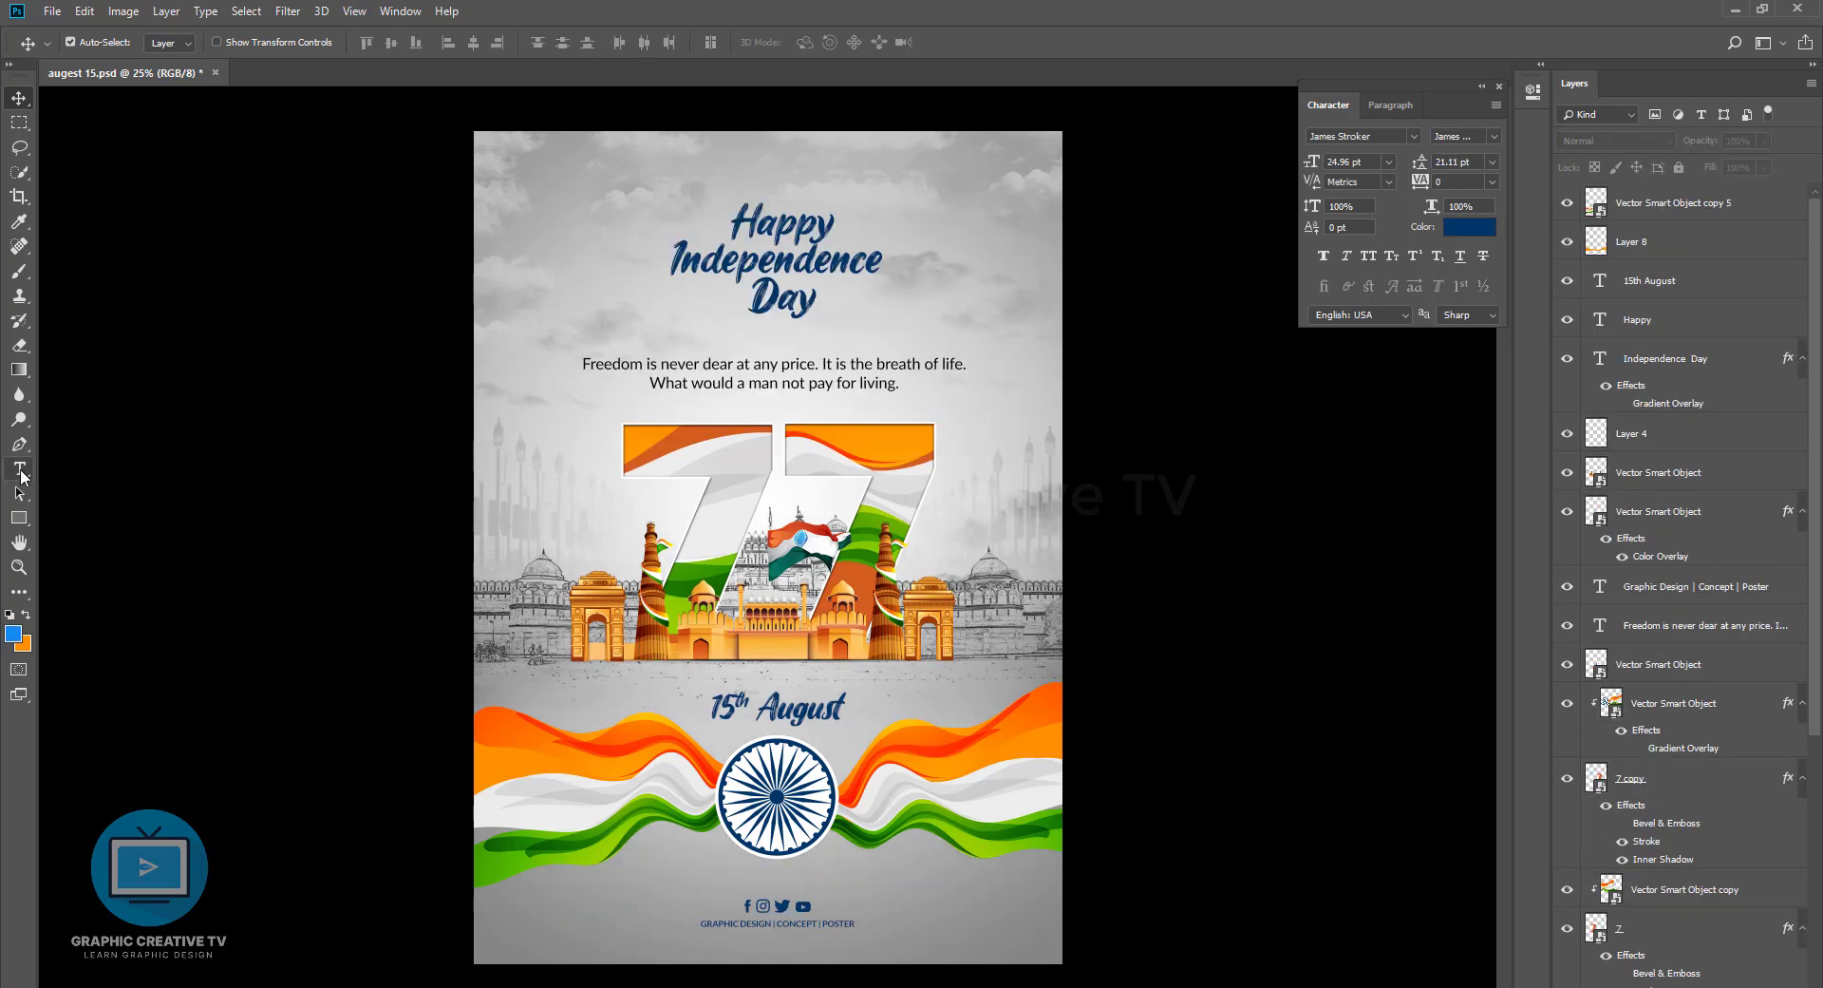
Remove the line break in the title so that Independence Day sits on a single line
key("t")
left_click(751, 294)
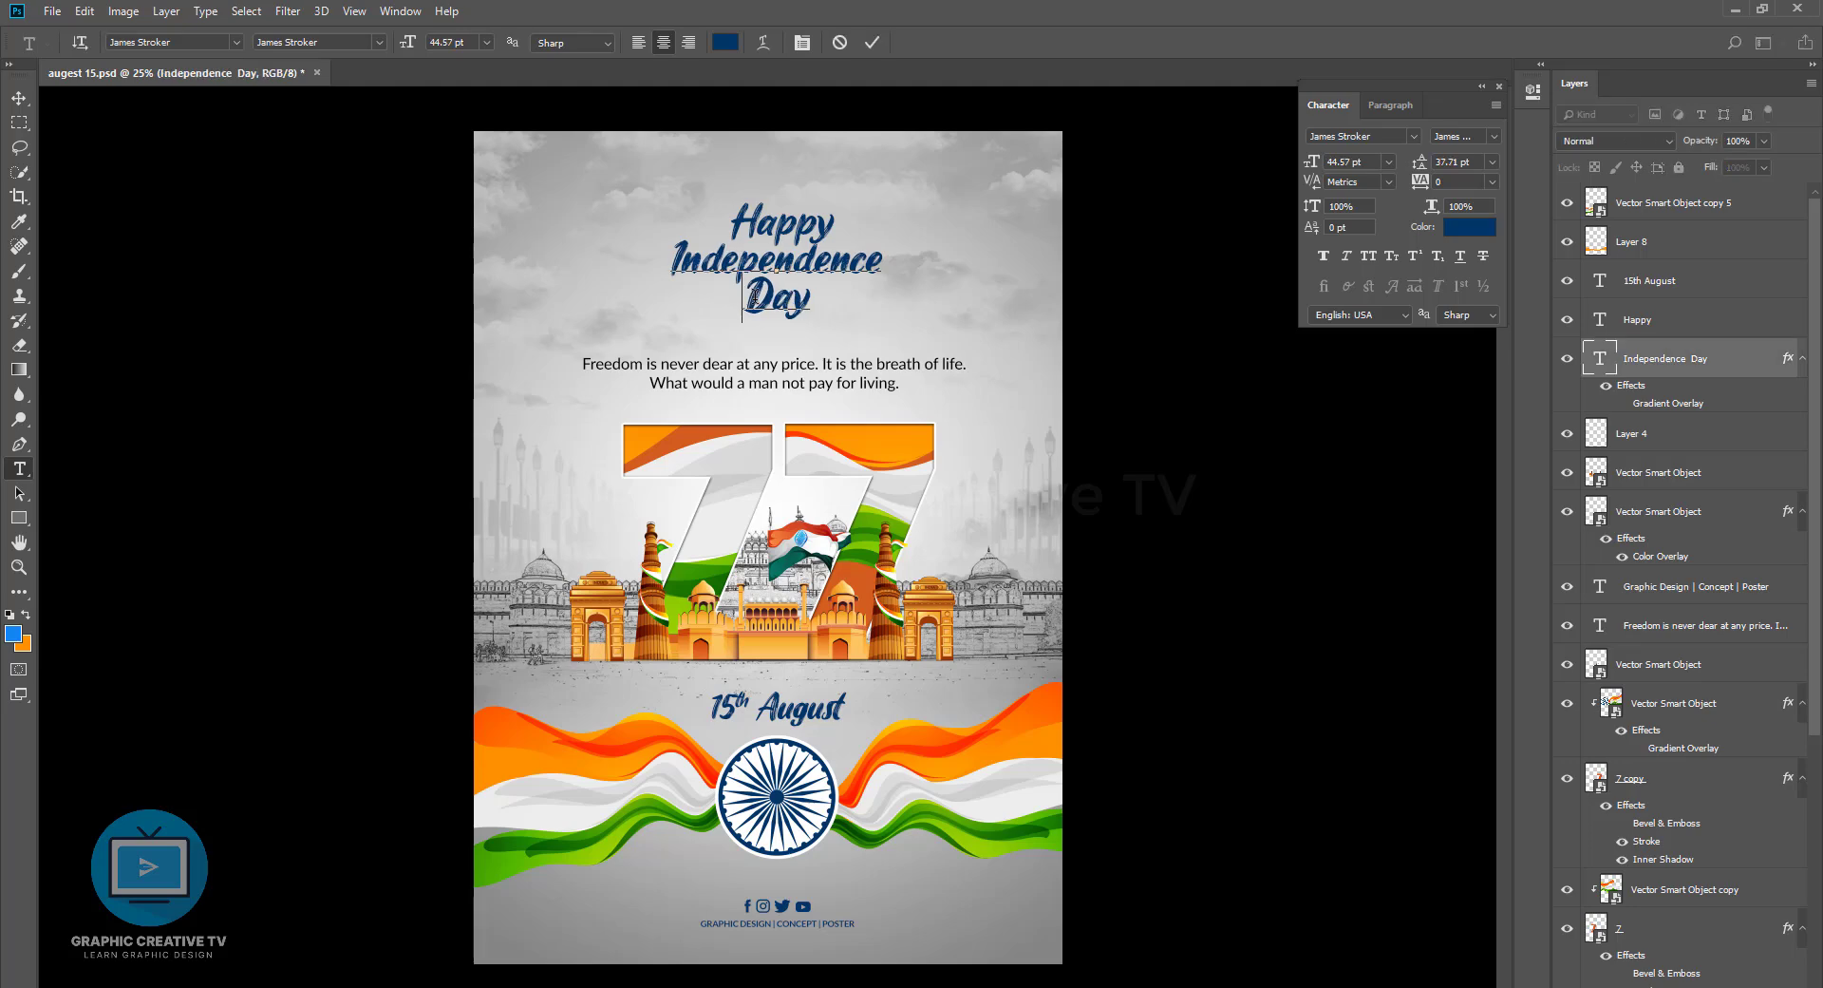
left_click(18, 99)
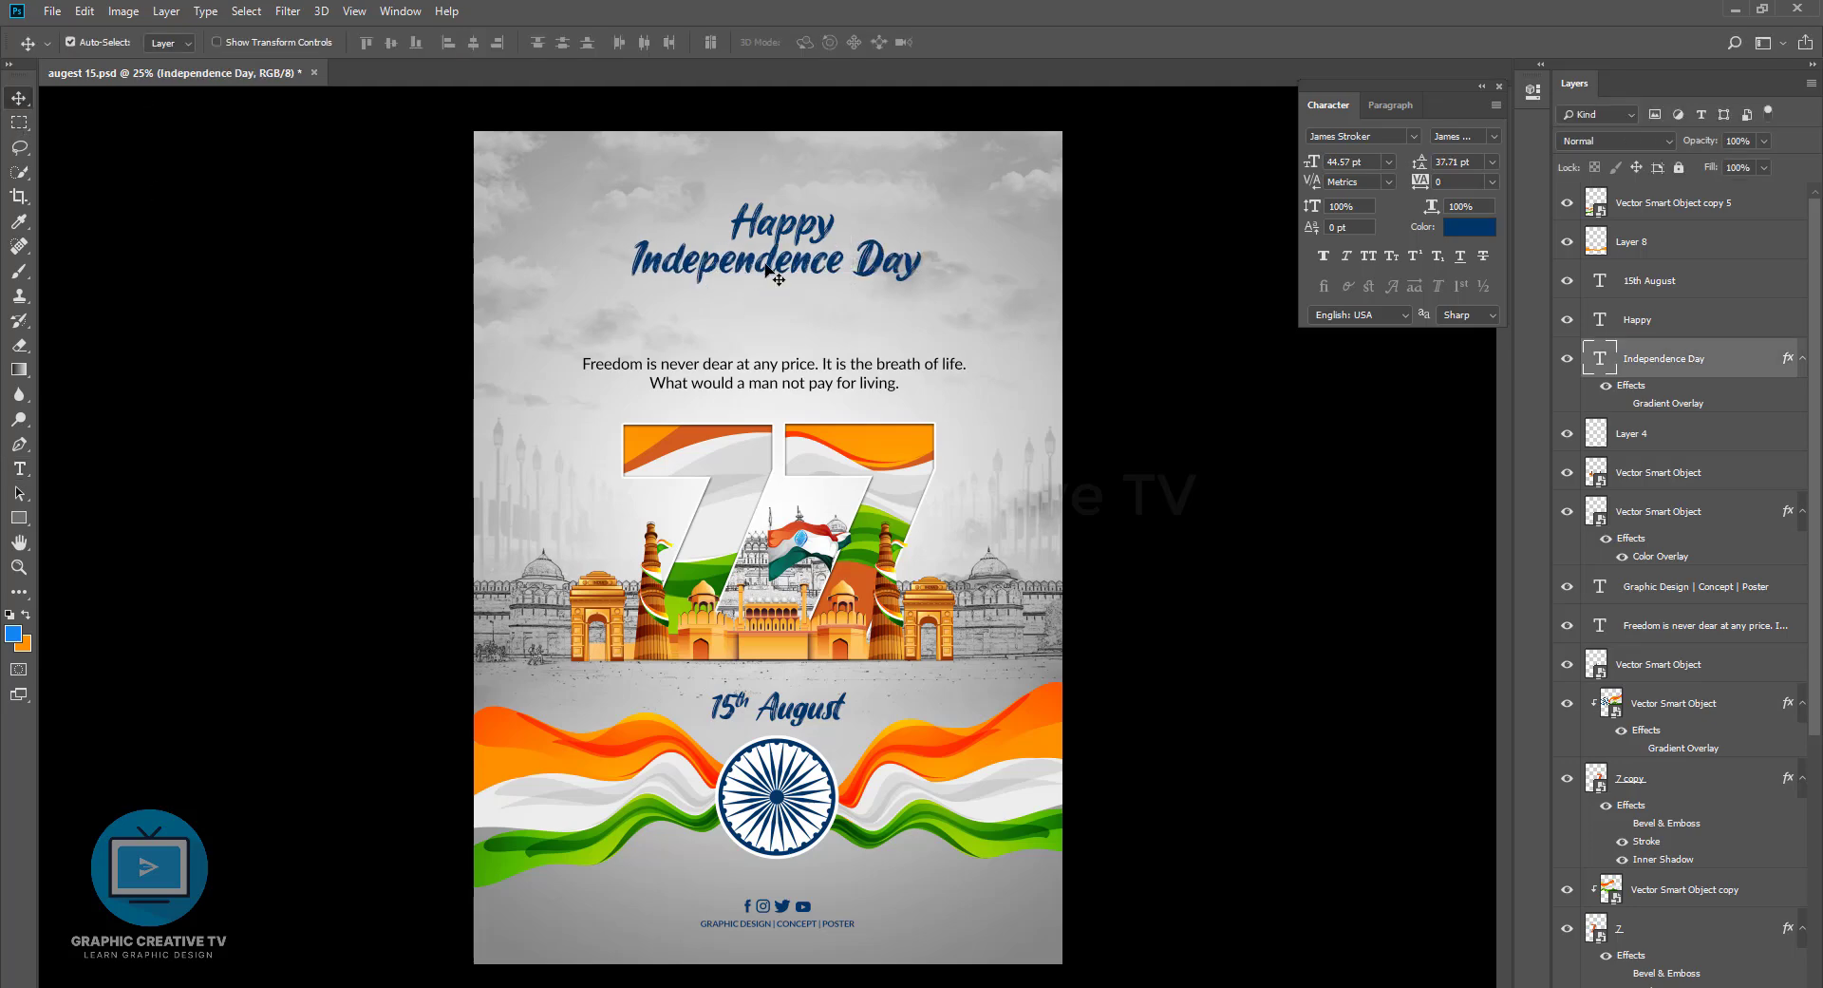
Enlarge the Happy and Independence Day texts together so the title spans most of the poster's width
mouse_move(779, 209)
left_mouse_down()
mouse_move(782, 233)
mouse_move(782, 216)
left_mouse_up()
left_click(787, 222, "ctrl+shift")
key("ctrl+t")
mouse_move(923, 287)
left_mouse_down()
mouse_move(968, 300)
mouse_move(890, 288)
left_mouse_up()
key("Return")
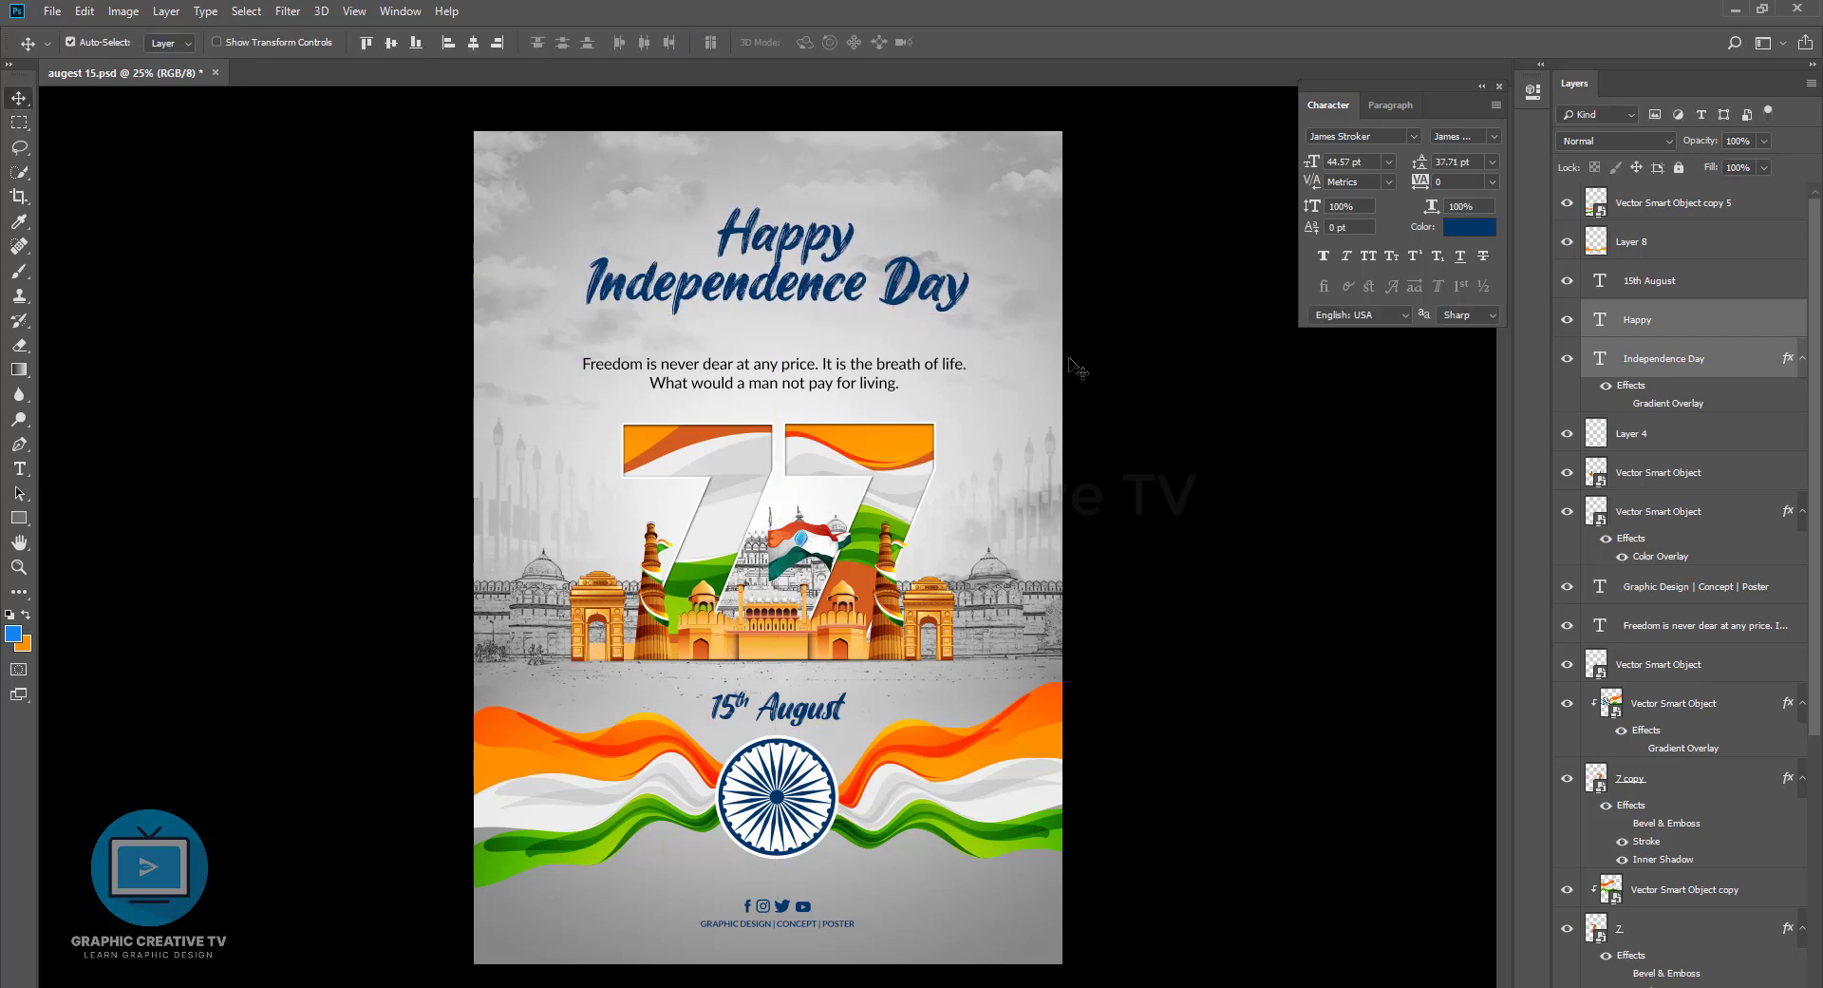
Reposition the title slightly and shrink the word Happy a little above Independence Day
key("ctrl+t")
key("Return")
left_click_drag(832, 239, 845, 268)
left_click(816, 228)
key("ctrl+t")
key("Return")
left_click(842, 313)
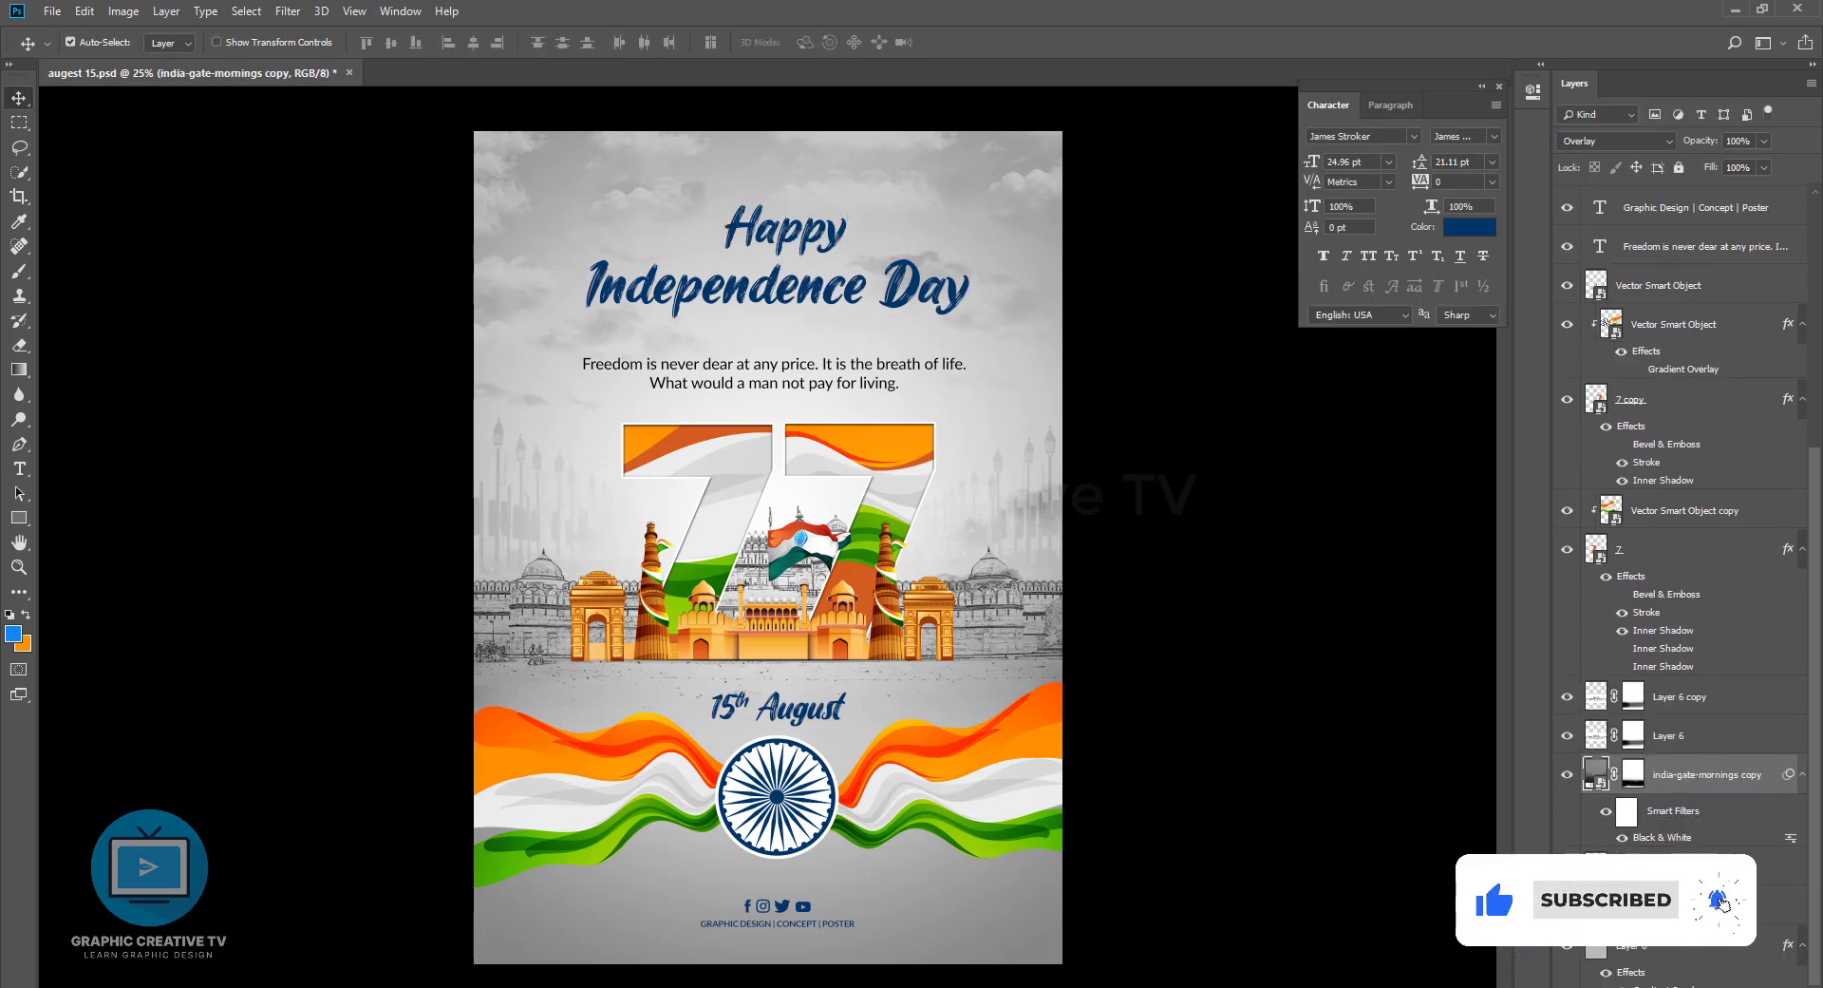
Move the white colour stop of Layer 0's gradient overlay to a location of 29% and apply the layer style
double_click(1673, 984)
left_click(1430, 279)
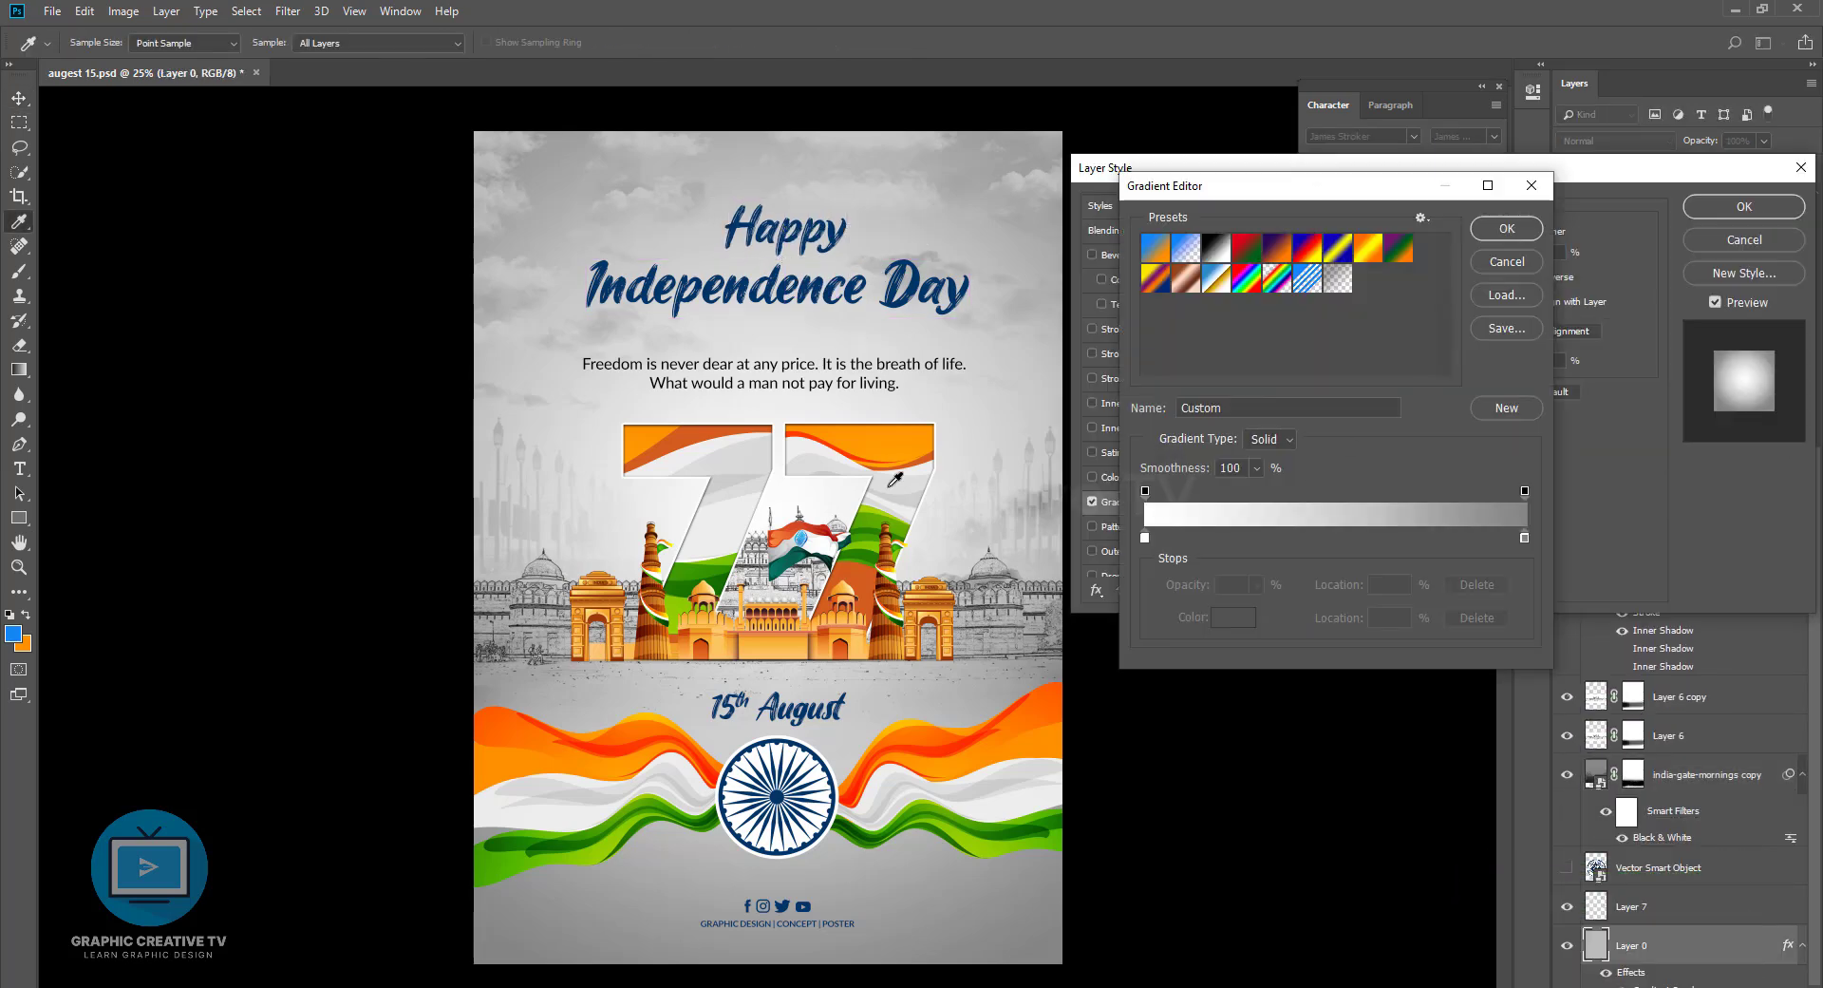
left_click_drag(1147, 539, 1253, 537)
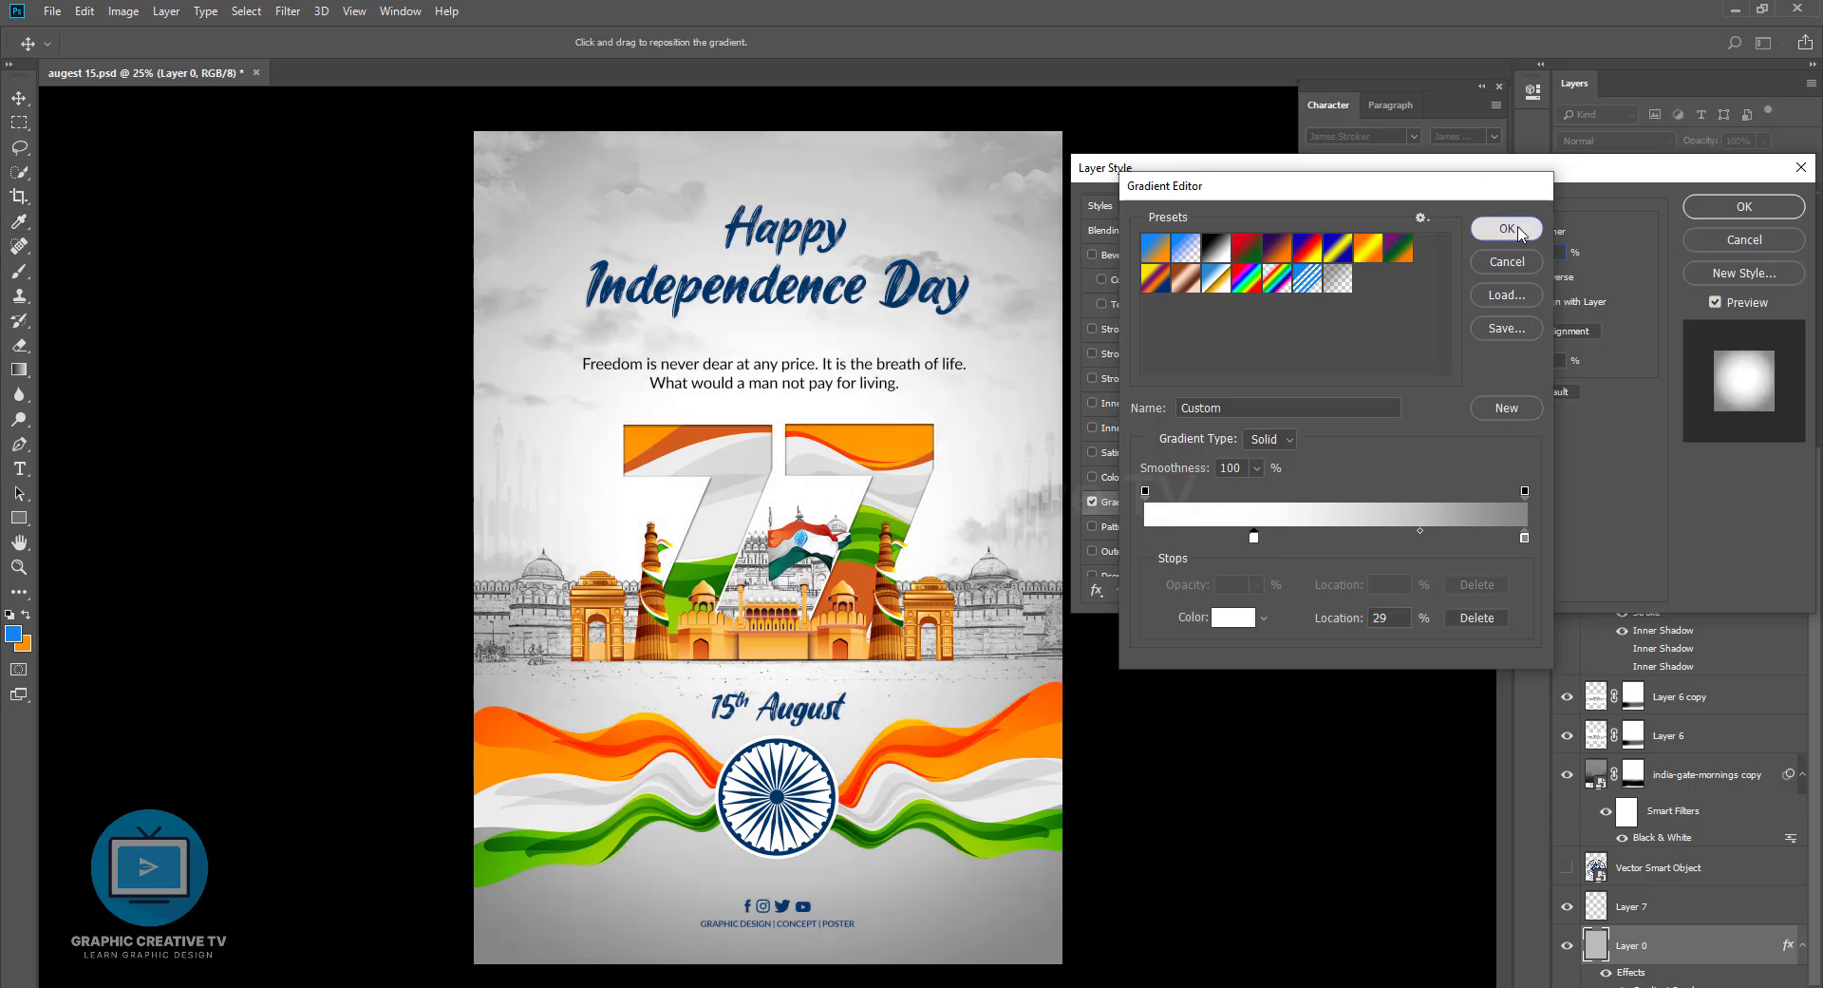
left_click(1507, 228)
left_click(1723, 215)
Scale the Independence Day text down to about 89% and set it slightly closer to Happy
left_click_drag(813, 290, 821, 290)
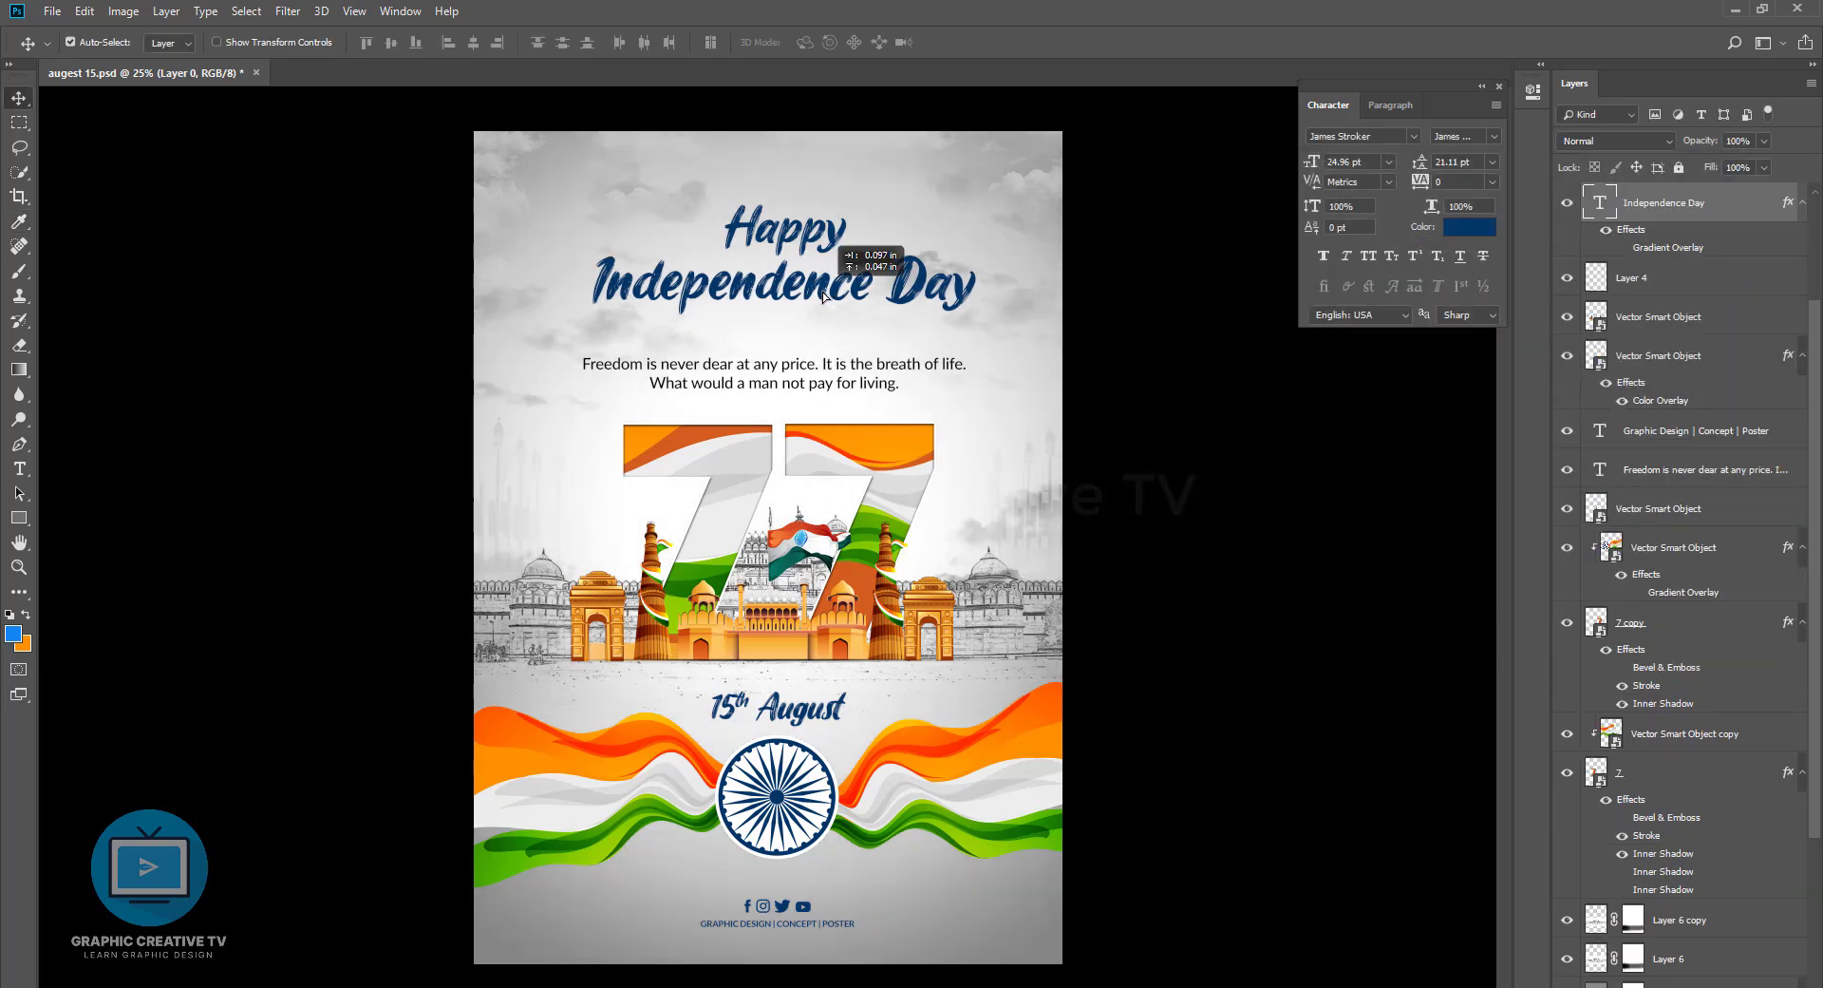
key("ctrl+t")
key("Return")
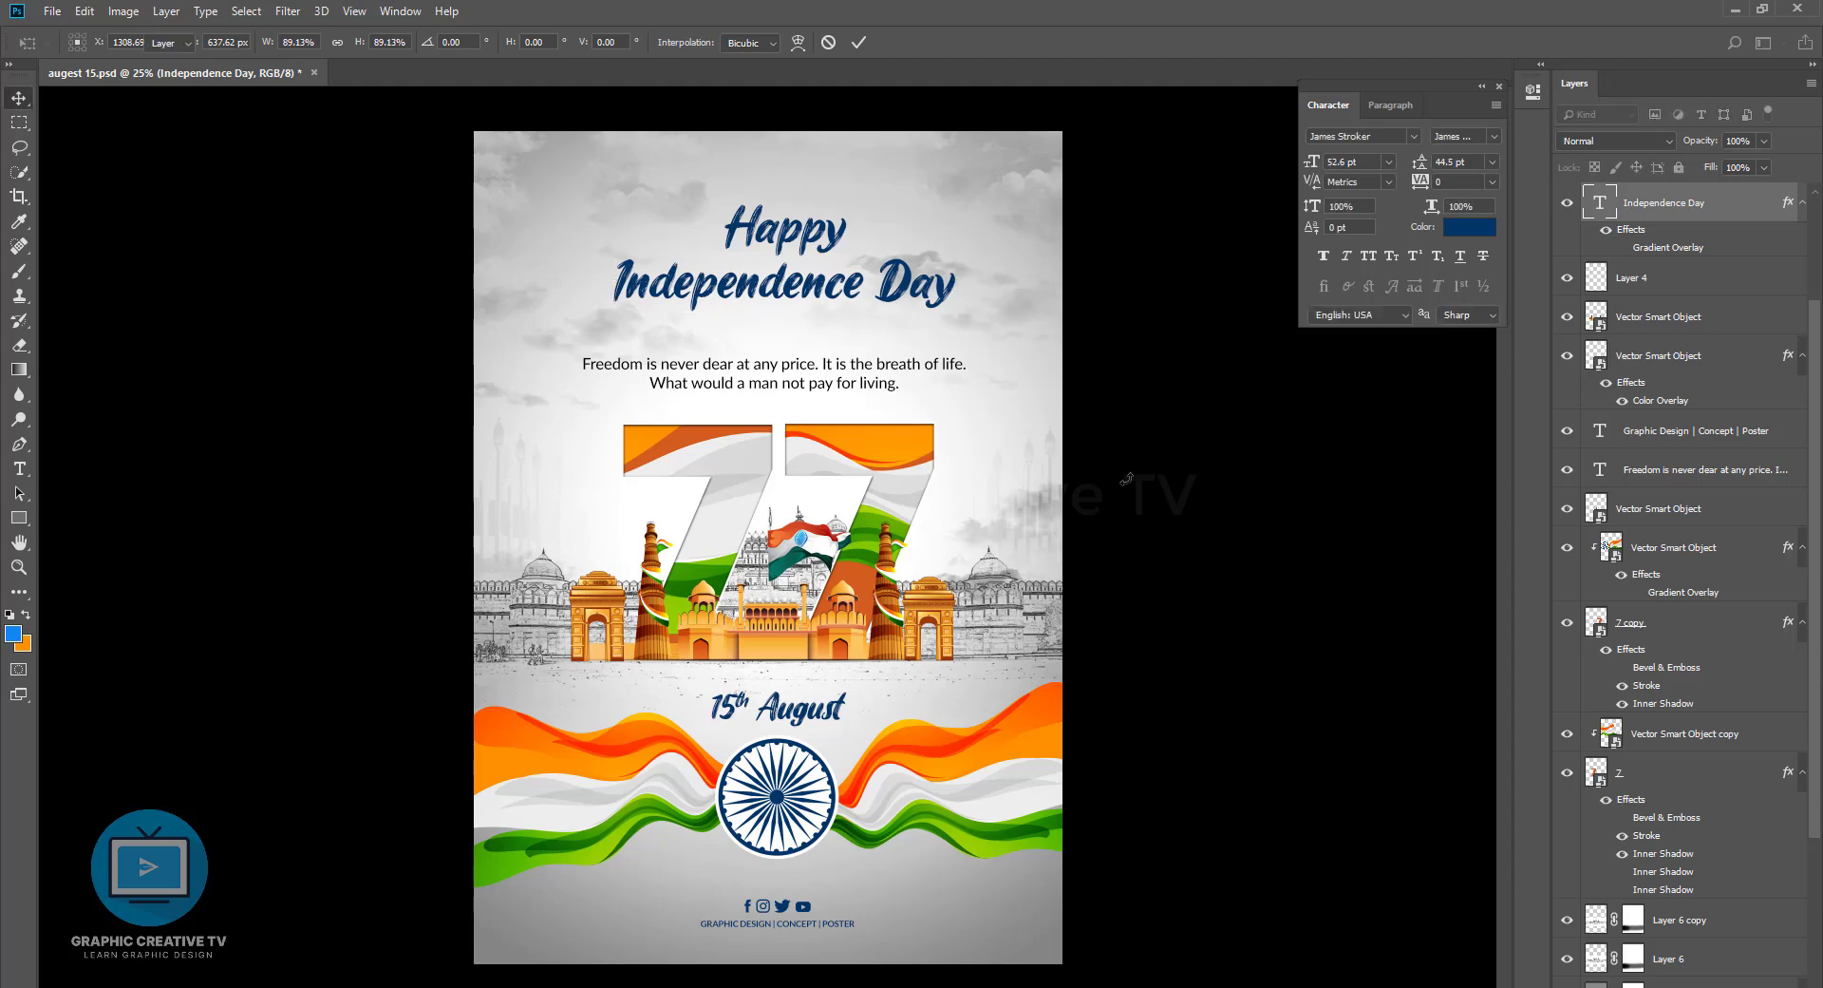
left_click(814, 248)
Break the quote into three lines, ending the first after "price." and the second after "What would a man"
left_click(810, 381)
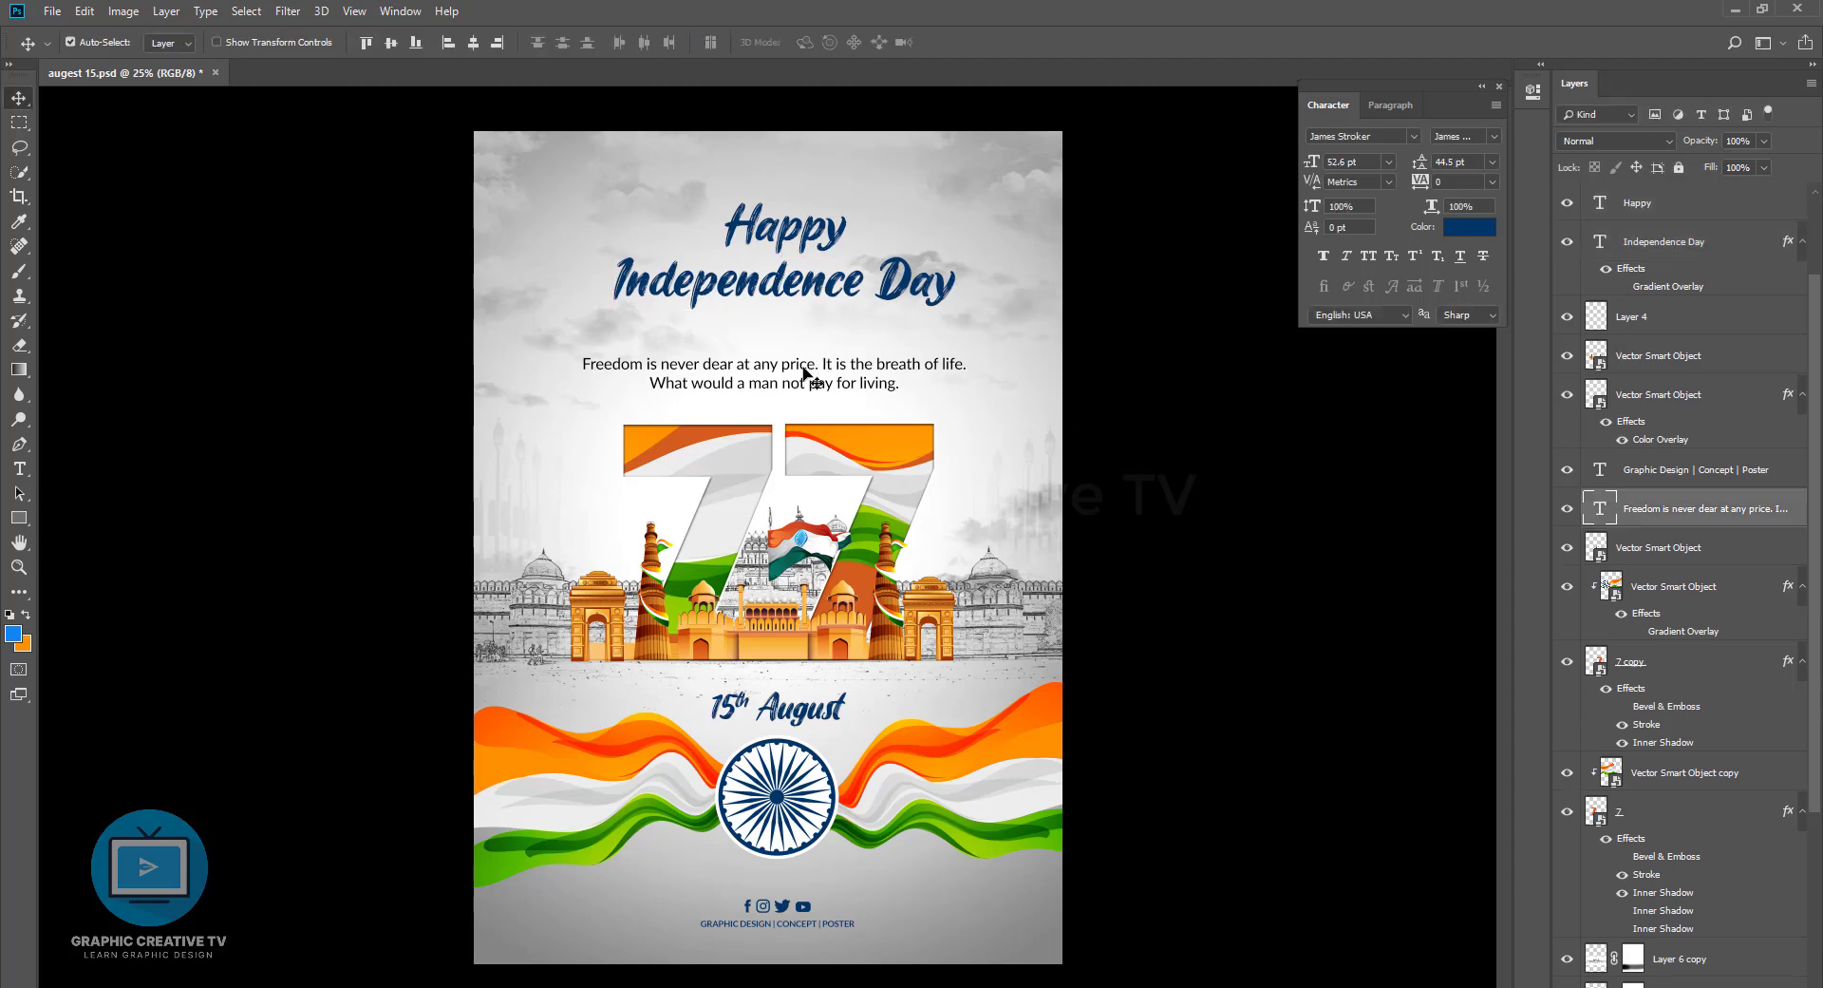
key("t")
key("Return")
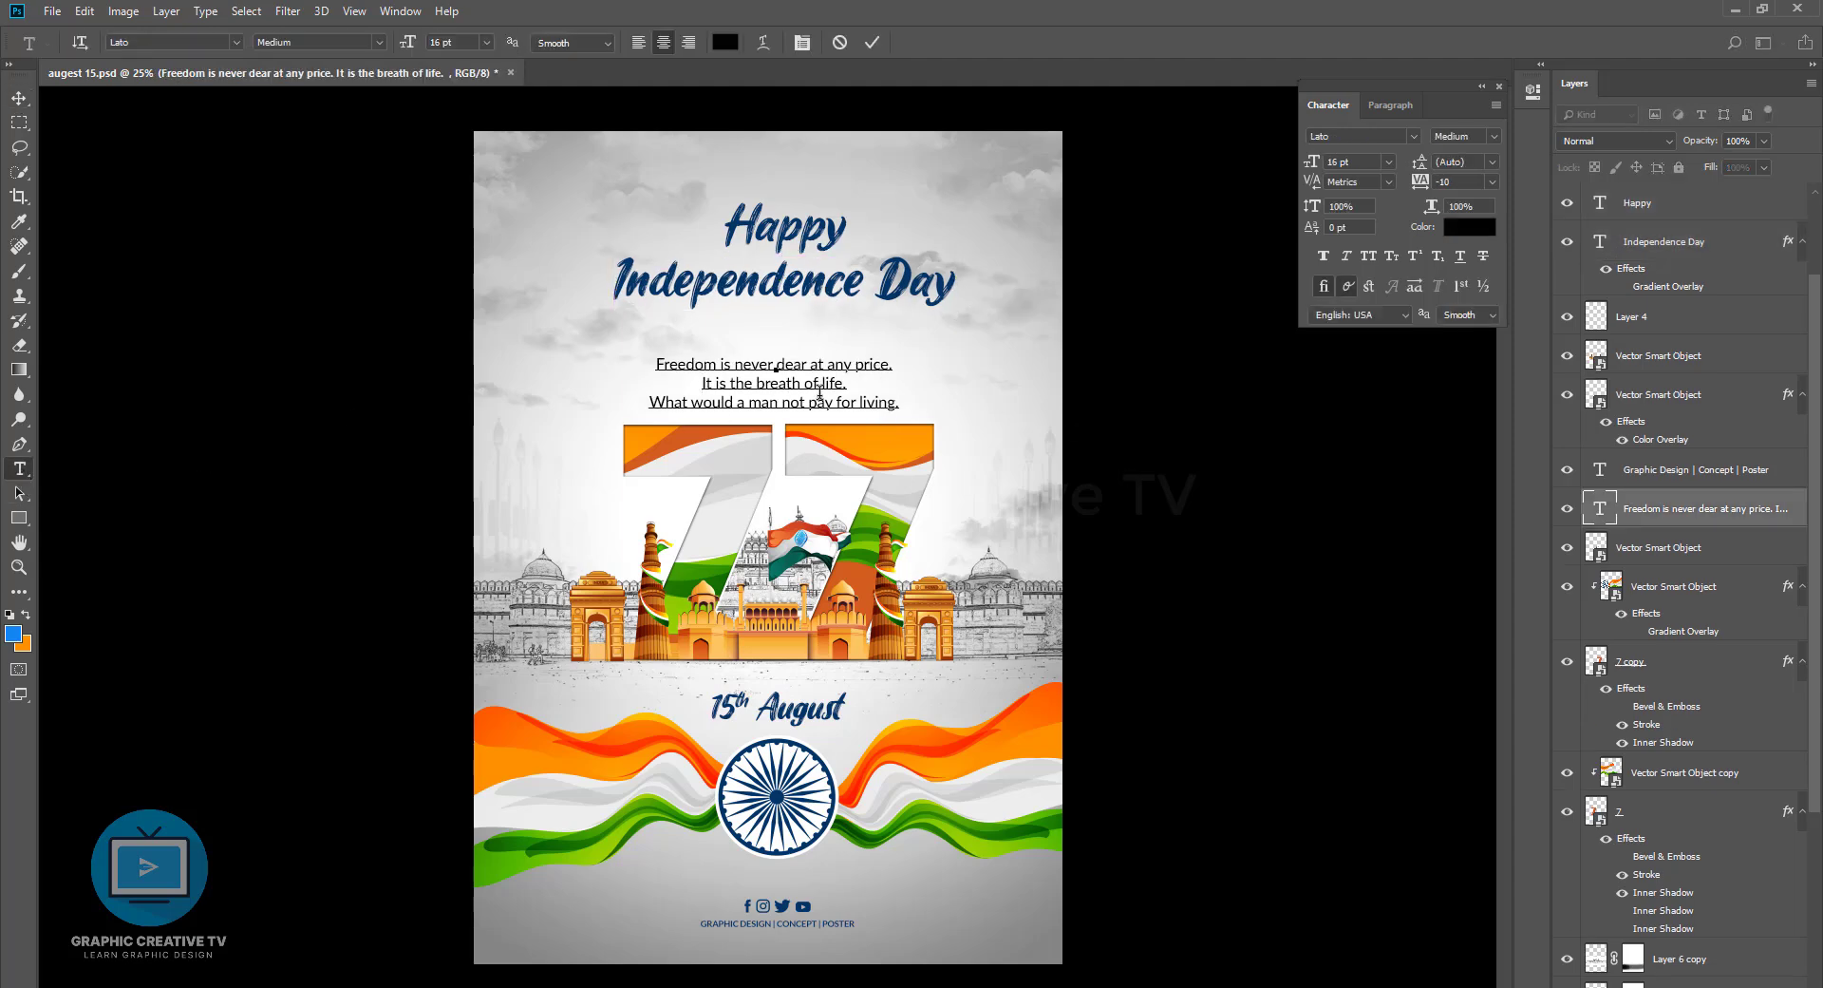
key("BackSpace")
left_click(856, 382)
key("Return")
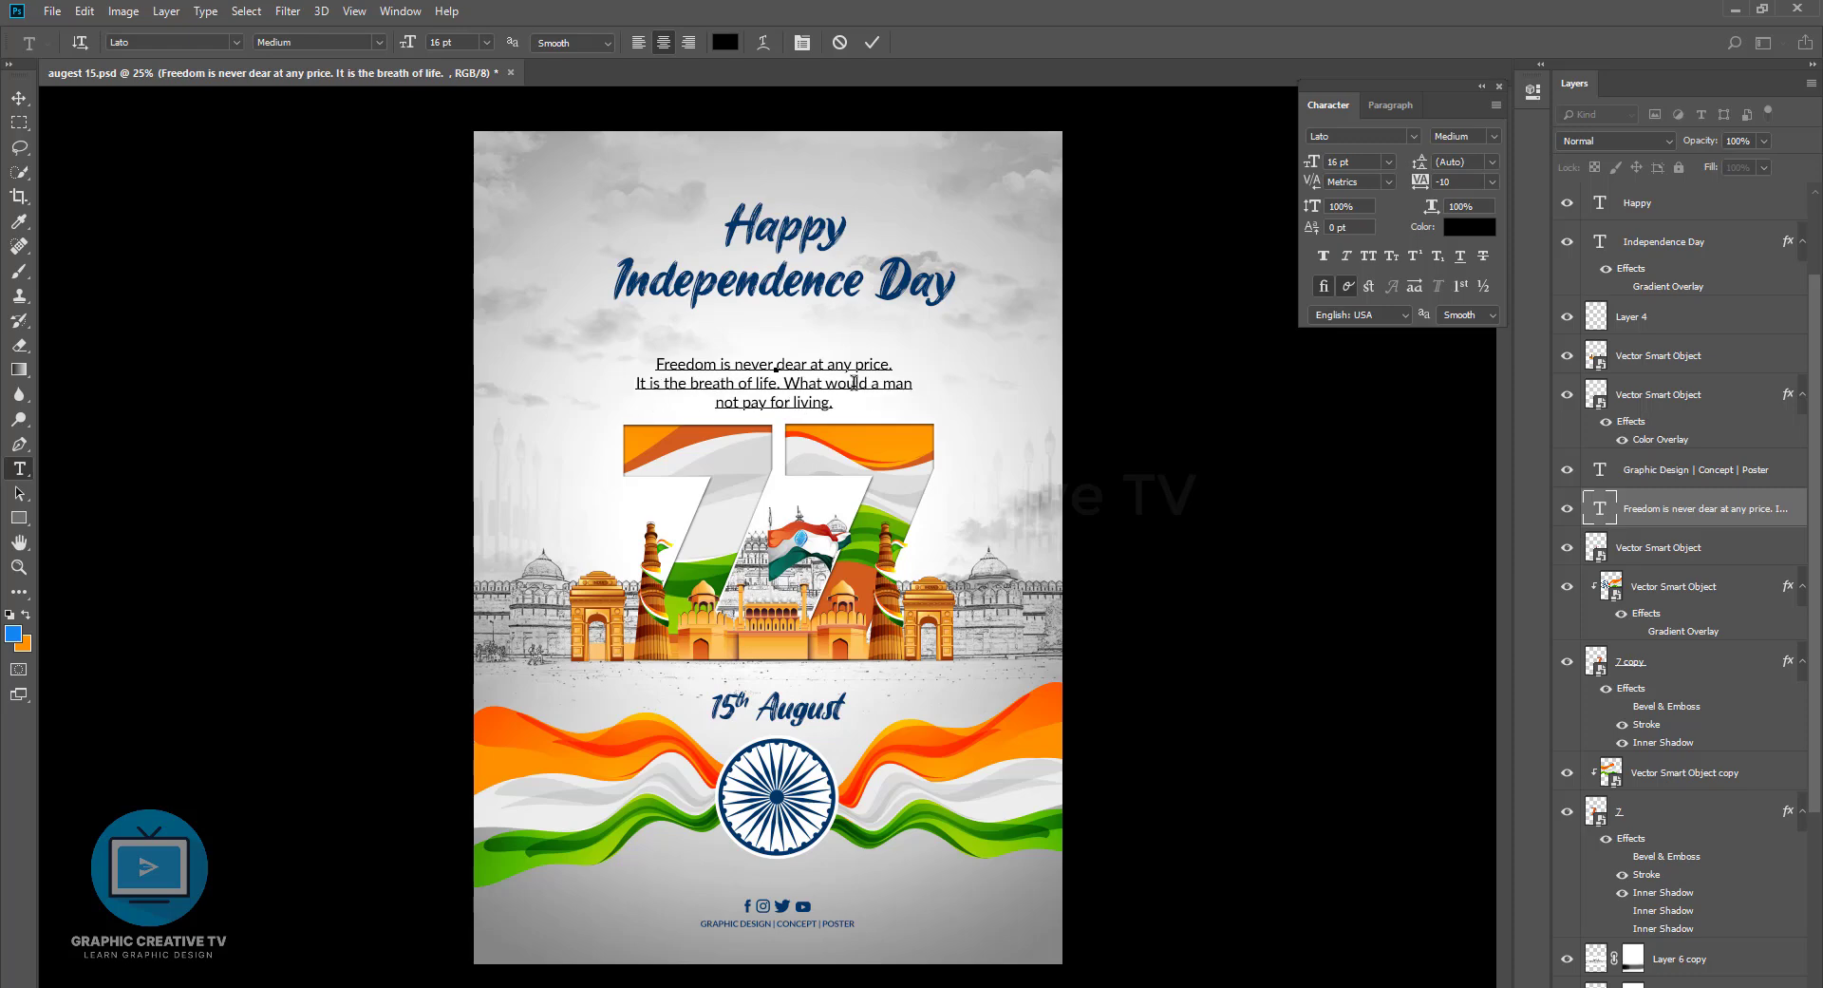
left_click(21, 99)
Move the quote up away from the 77 and nudge Independence Day slightly higher
left_click_drag(806, 386, 814, 368)
left_click_drag(821, 287, 821, 274)
key("shift+Down")
key("shift+Down")
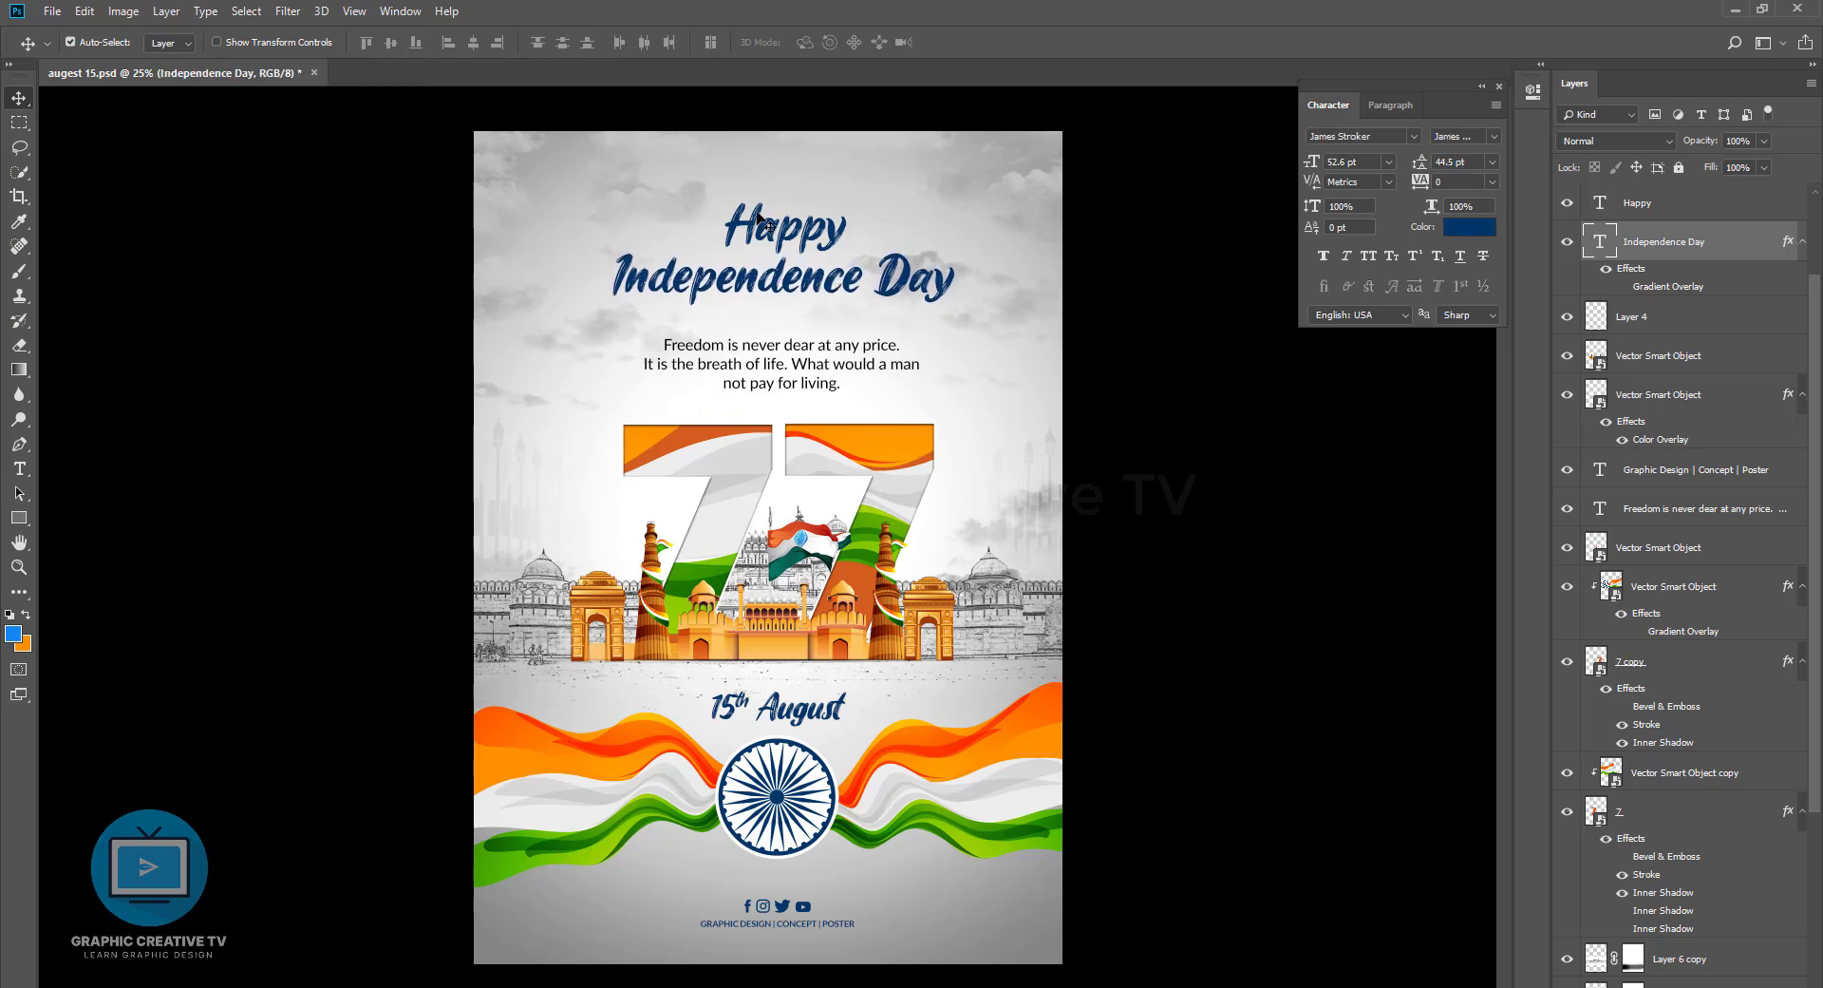
Scale the word Happy down to about 43 pt above Independence Day
left_click(789, 220)
key("ctrl+t")
left_click_drag(846, 196, 836, 201)
key("Return")
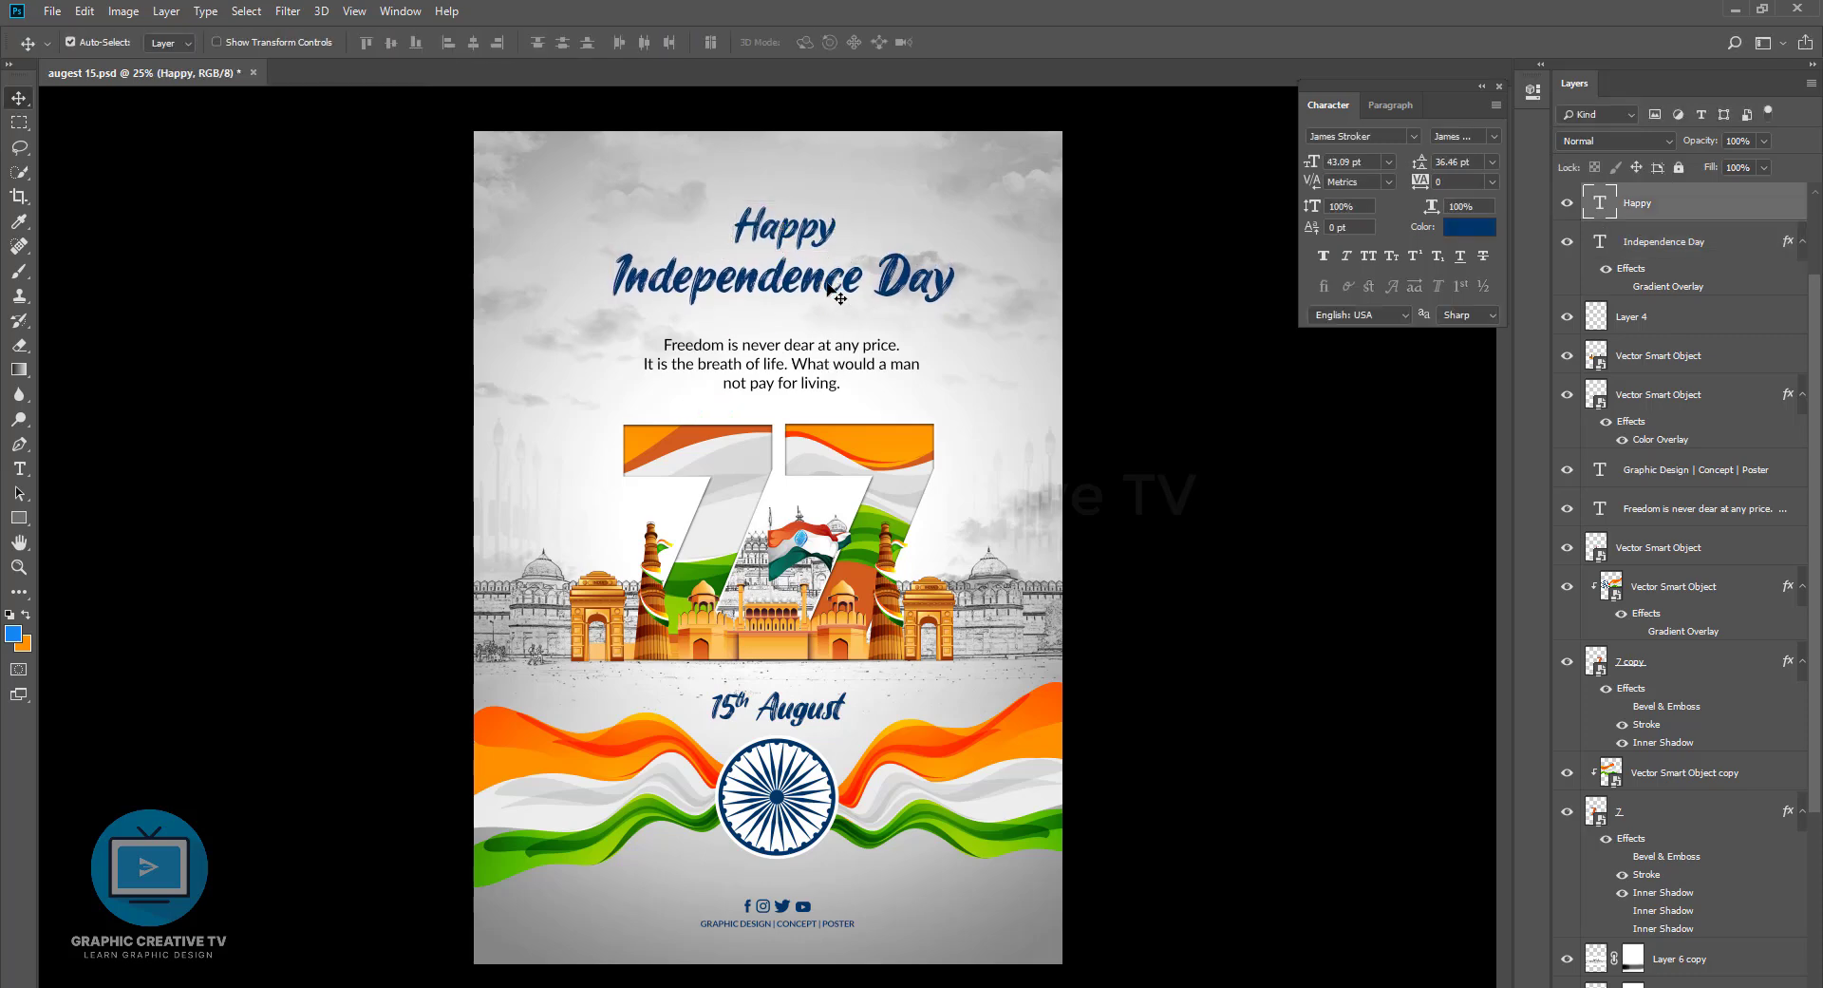
Centre the title, quote, date, social icons and footer text horizontally on the canvas
left_click(835, 294, "shift")
left_click(821, 351, "shift")
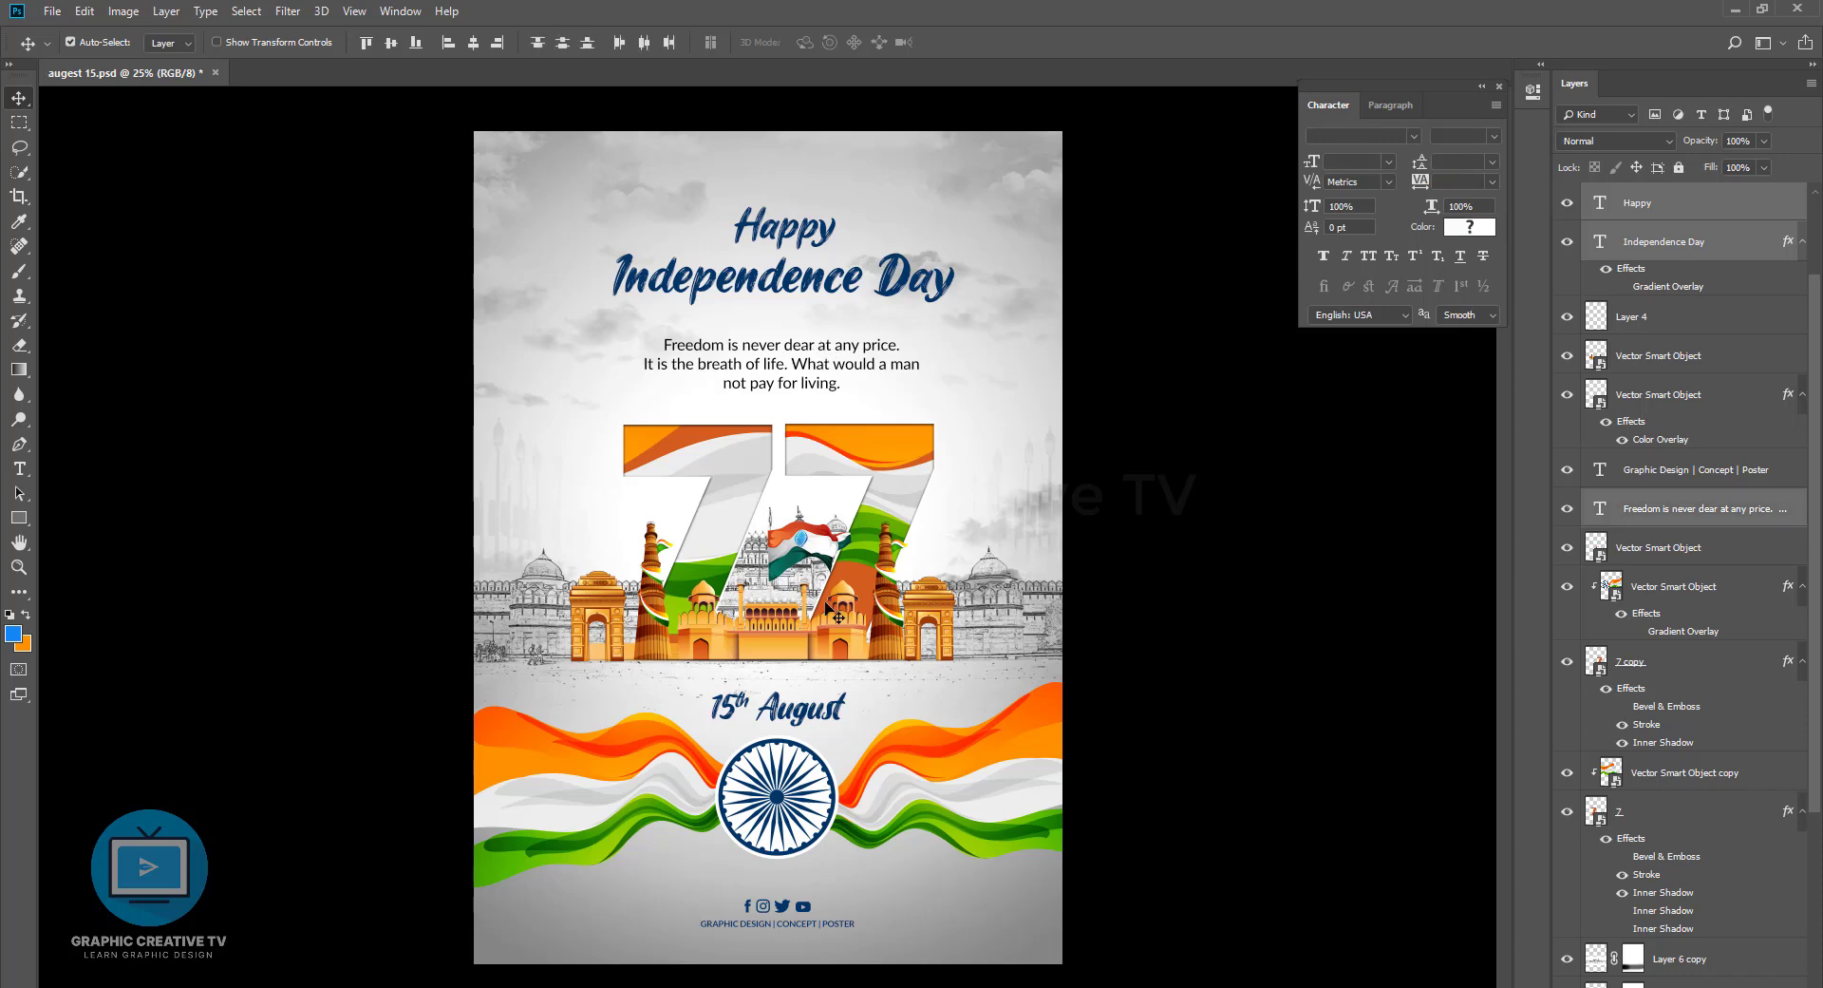
left_click(785, 909, "shift")
left_click(786, 923, "shift")
key("ctrl+a")
left_click(473, 43)
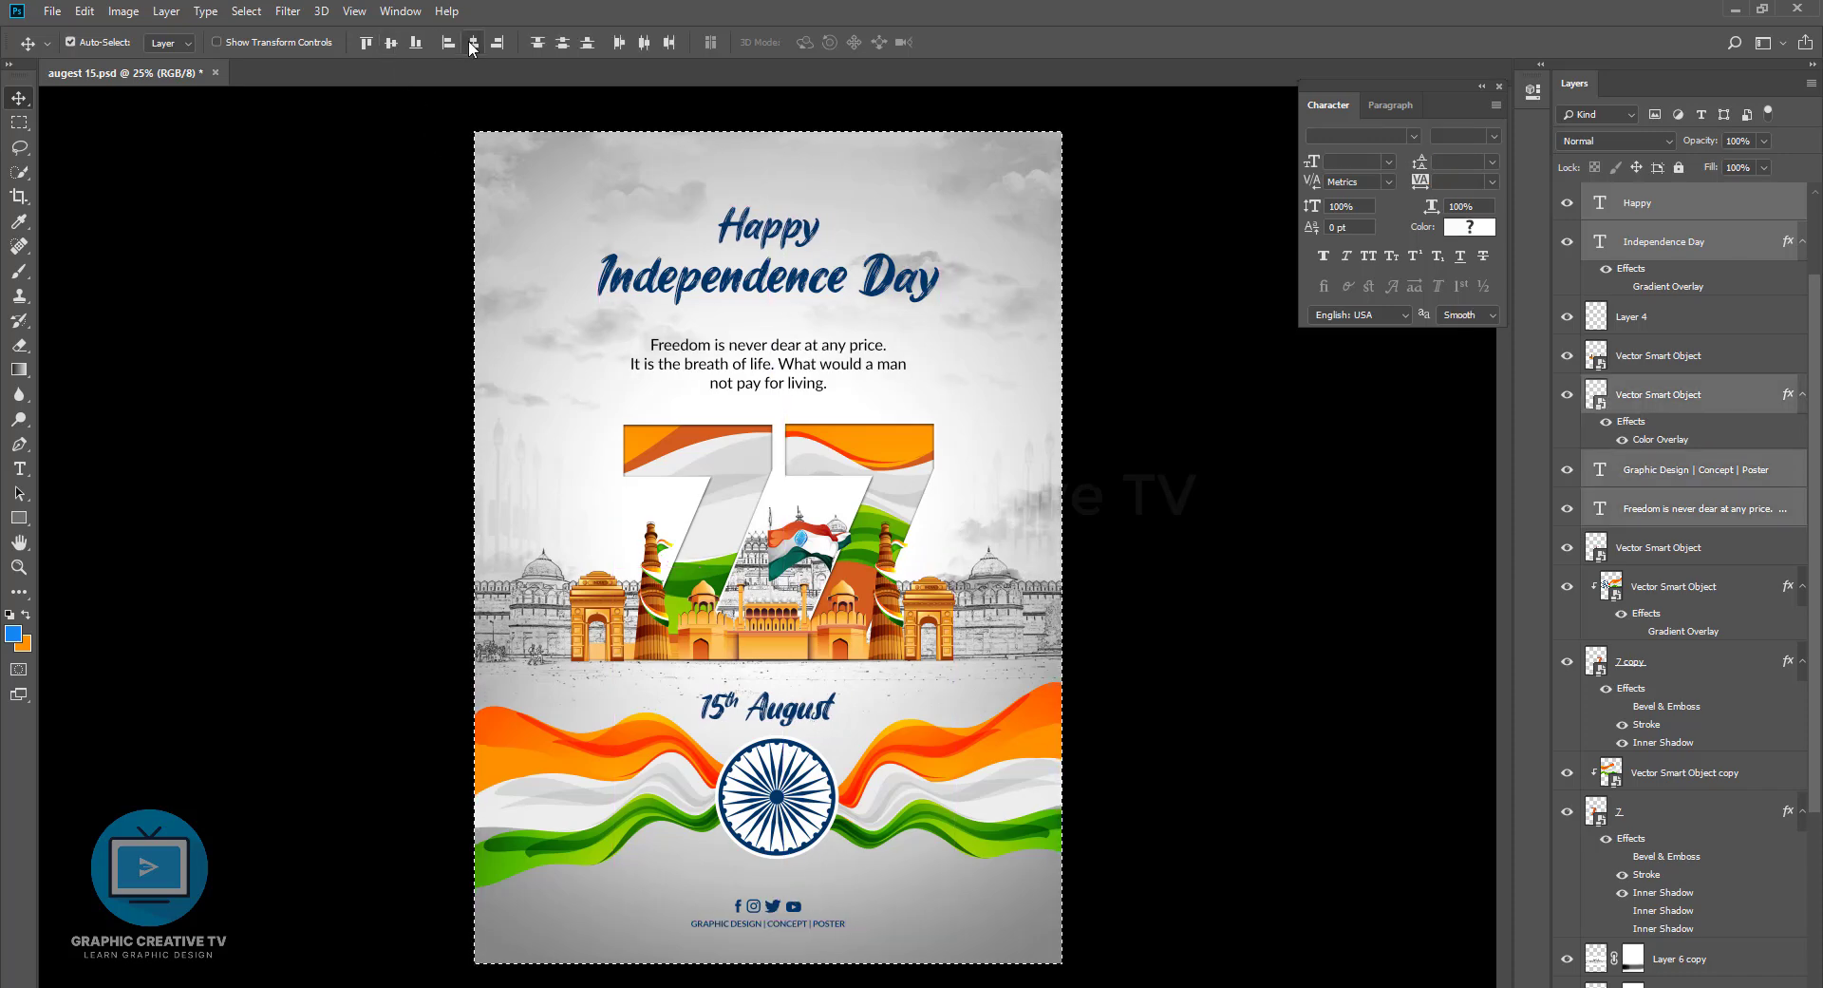
key("ctrl+d")
Move the quote slightly up towards the title and check the tricolour ribbon's centred position
left_click_drag(839, 372, 840, 364)
left_click_drag(910, 800, 907, 799)
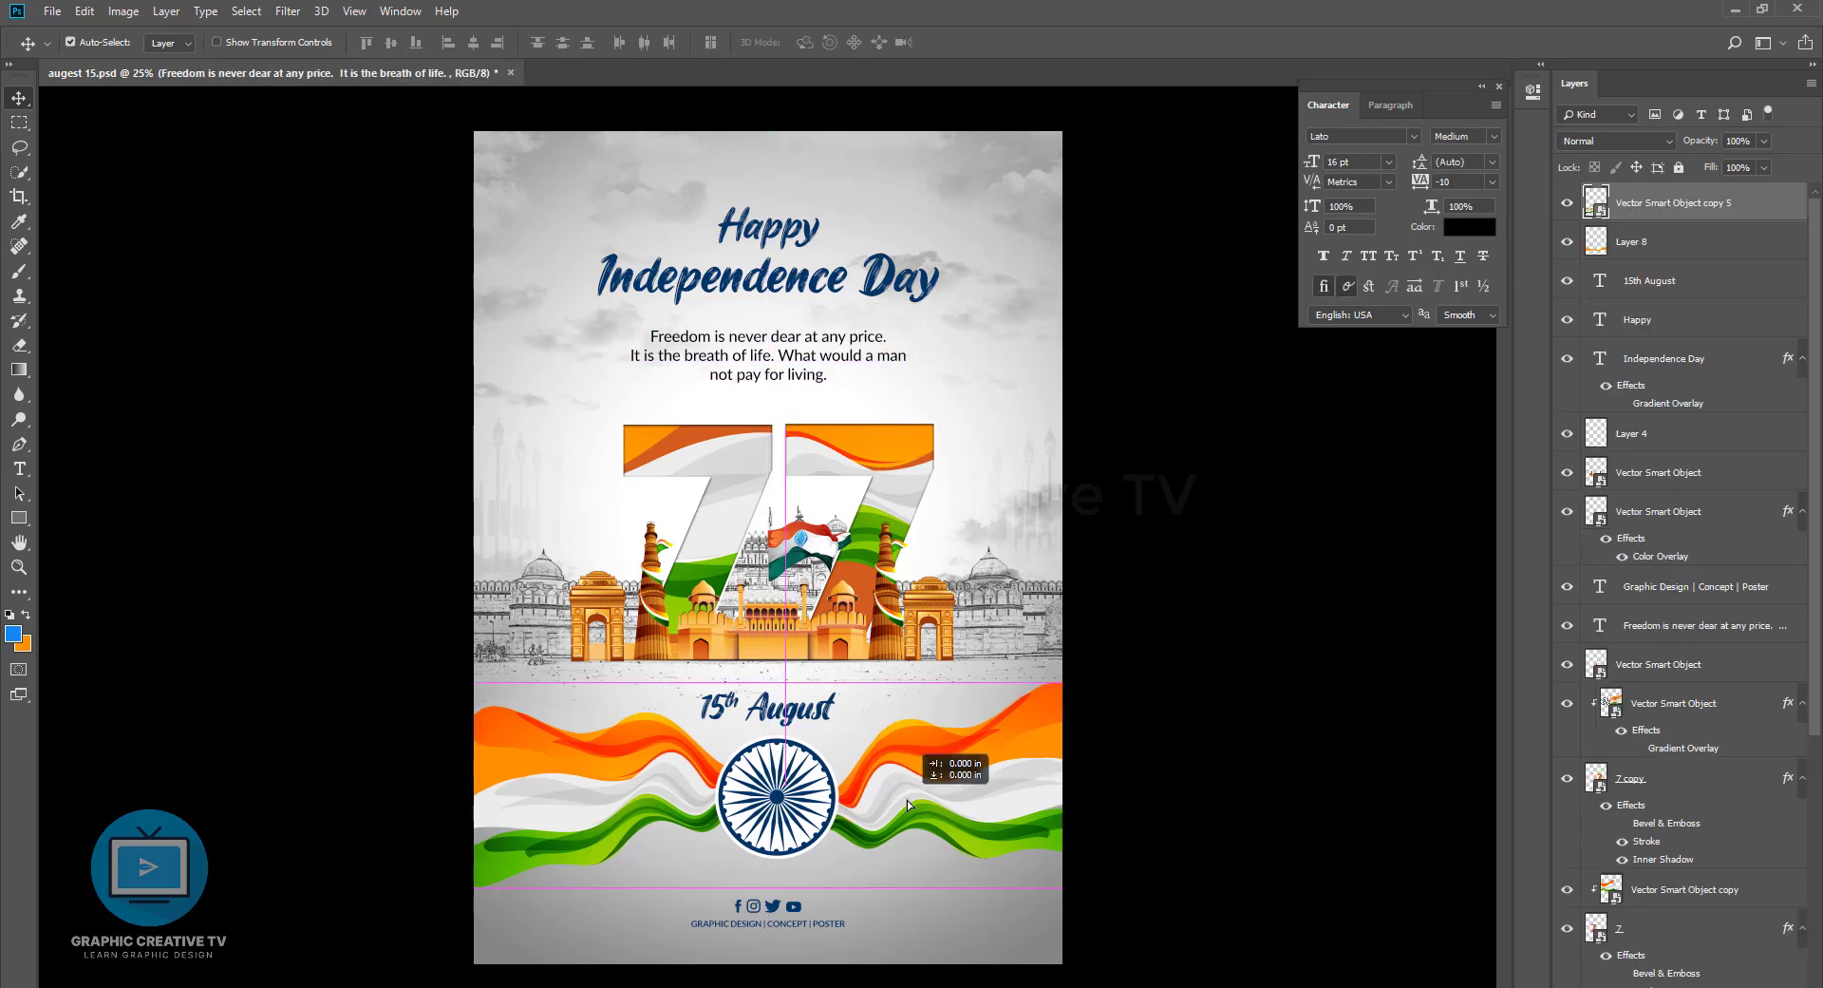
Duplicate the Layer 4 shadow along the base of the monuments and adjust the copy with Free Transform
mouse_move(776, 661)
left_mouse_down()
mouse_move(786, 858)
mouse_move(759, 882)
mouse_move(827, 863)
mouse_move(810, 669)
left_mouse_up()
key("ctrl+t")
key("Return")
left_click(1252, 696)
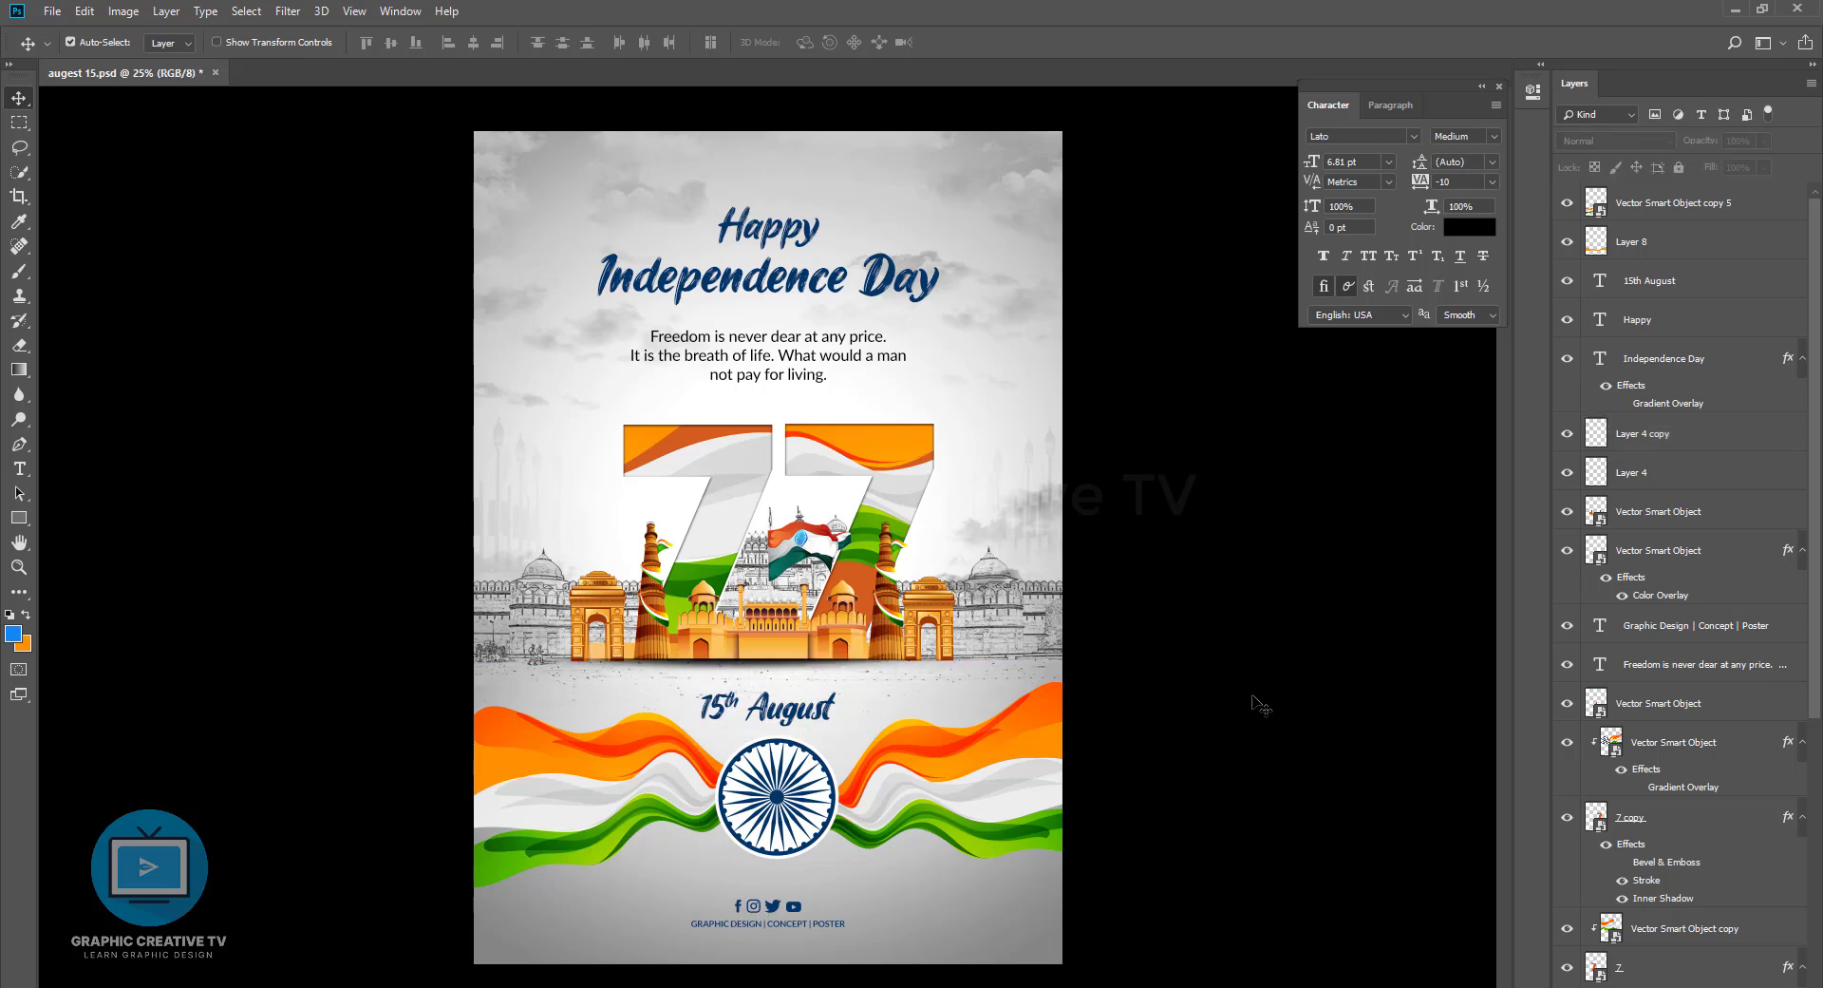
Squash the Layer 4 copy shadow vertically to about 81% of its height beneath the monuments
left_click(777, 676)
key("ctrl+t")
left_click_drag(761, 680, 761, 676)
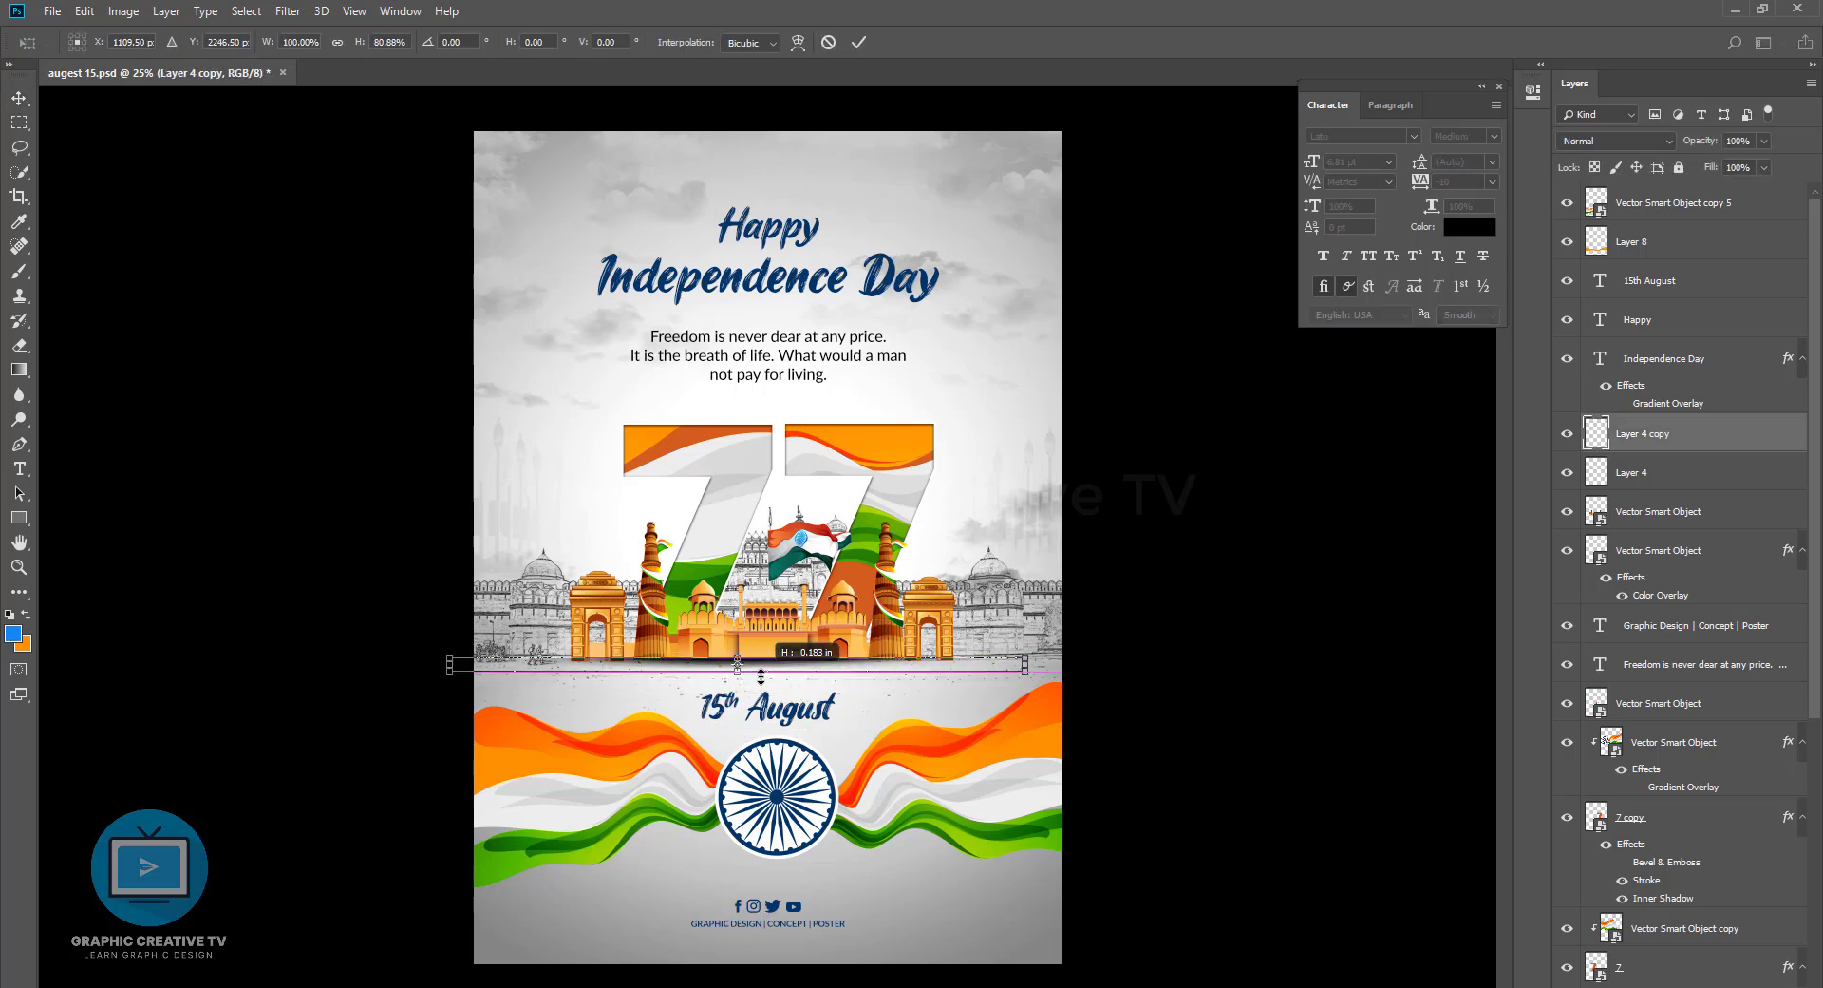
key("Return")
left_click(1185, 630)
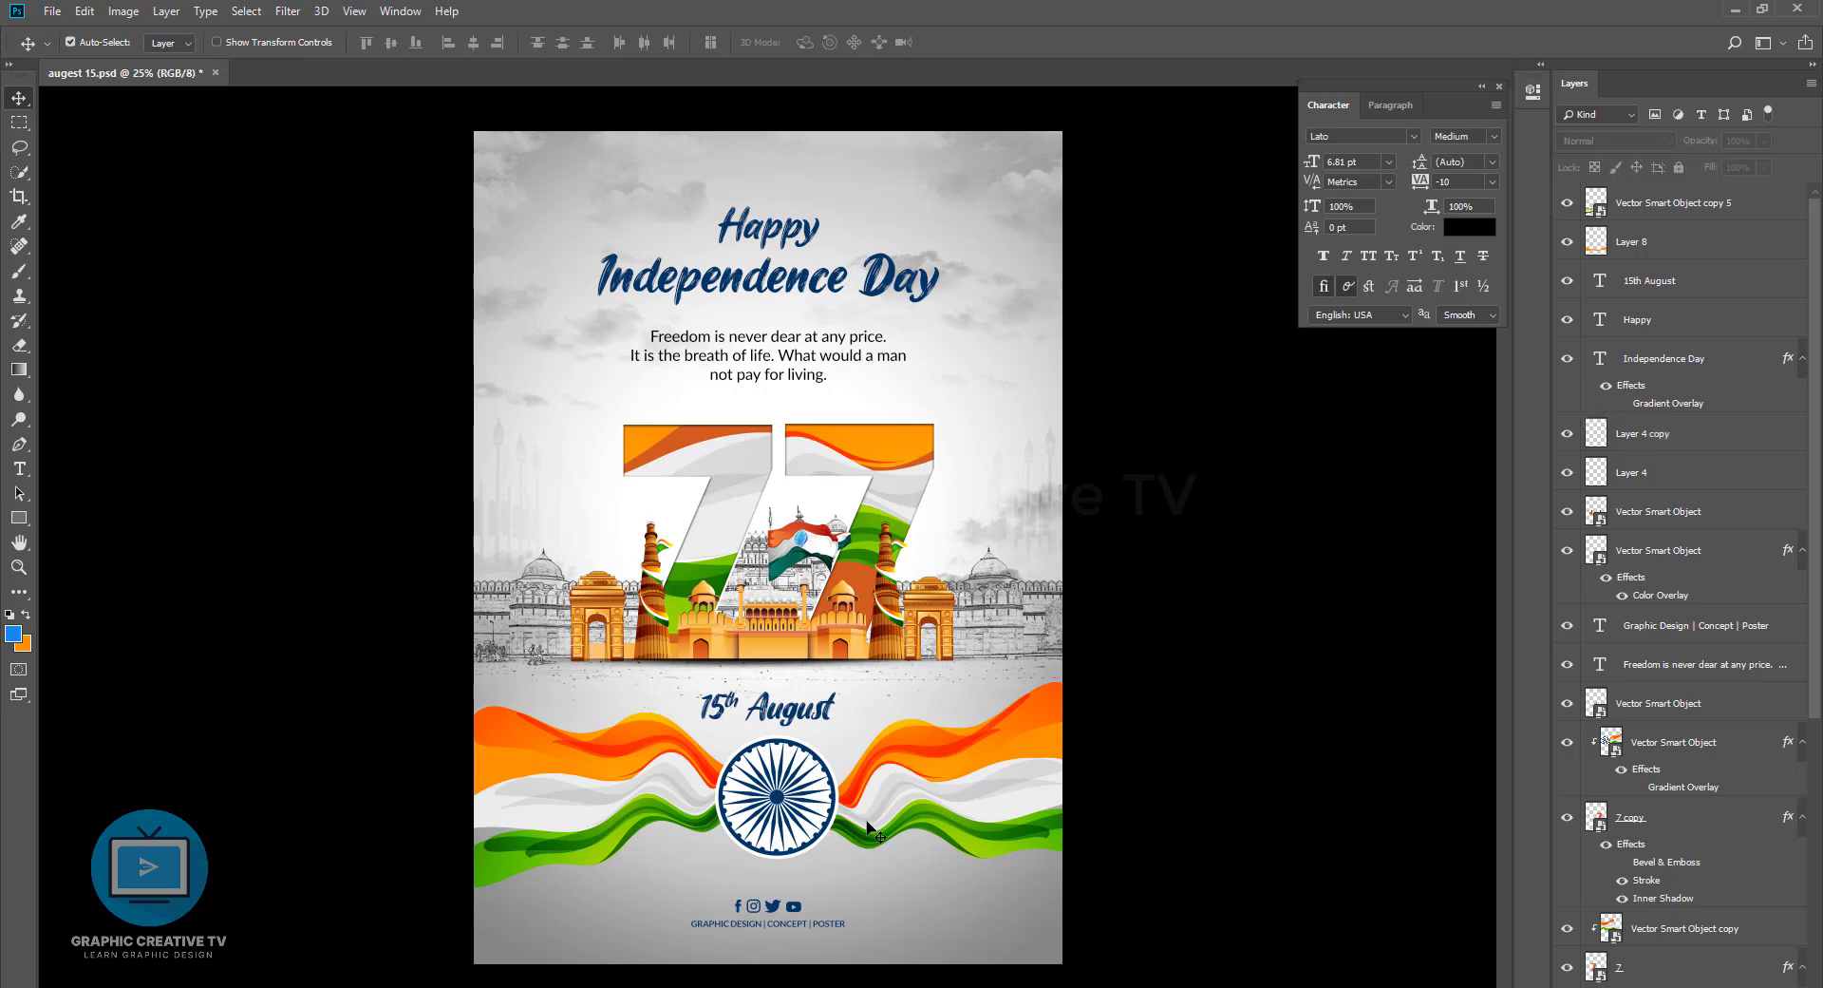
Shift the tricolour ribbon with the Ashoka Chakra slightly down below the date
left_click_drag(867, 826, 820, 807)
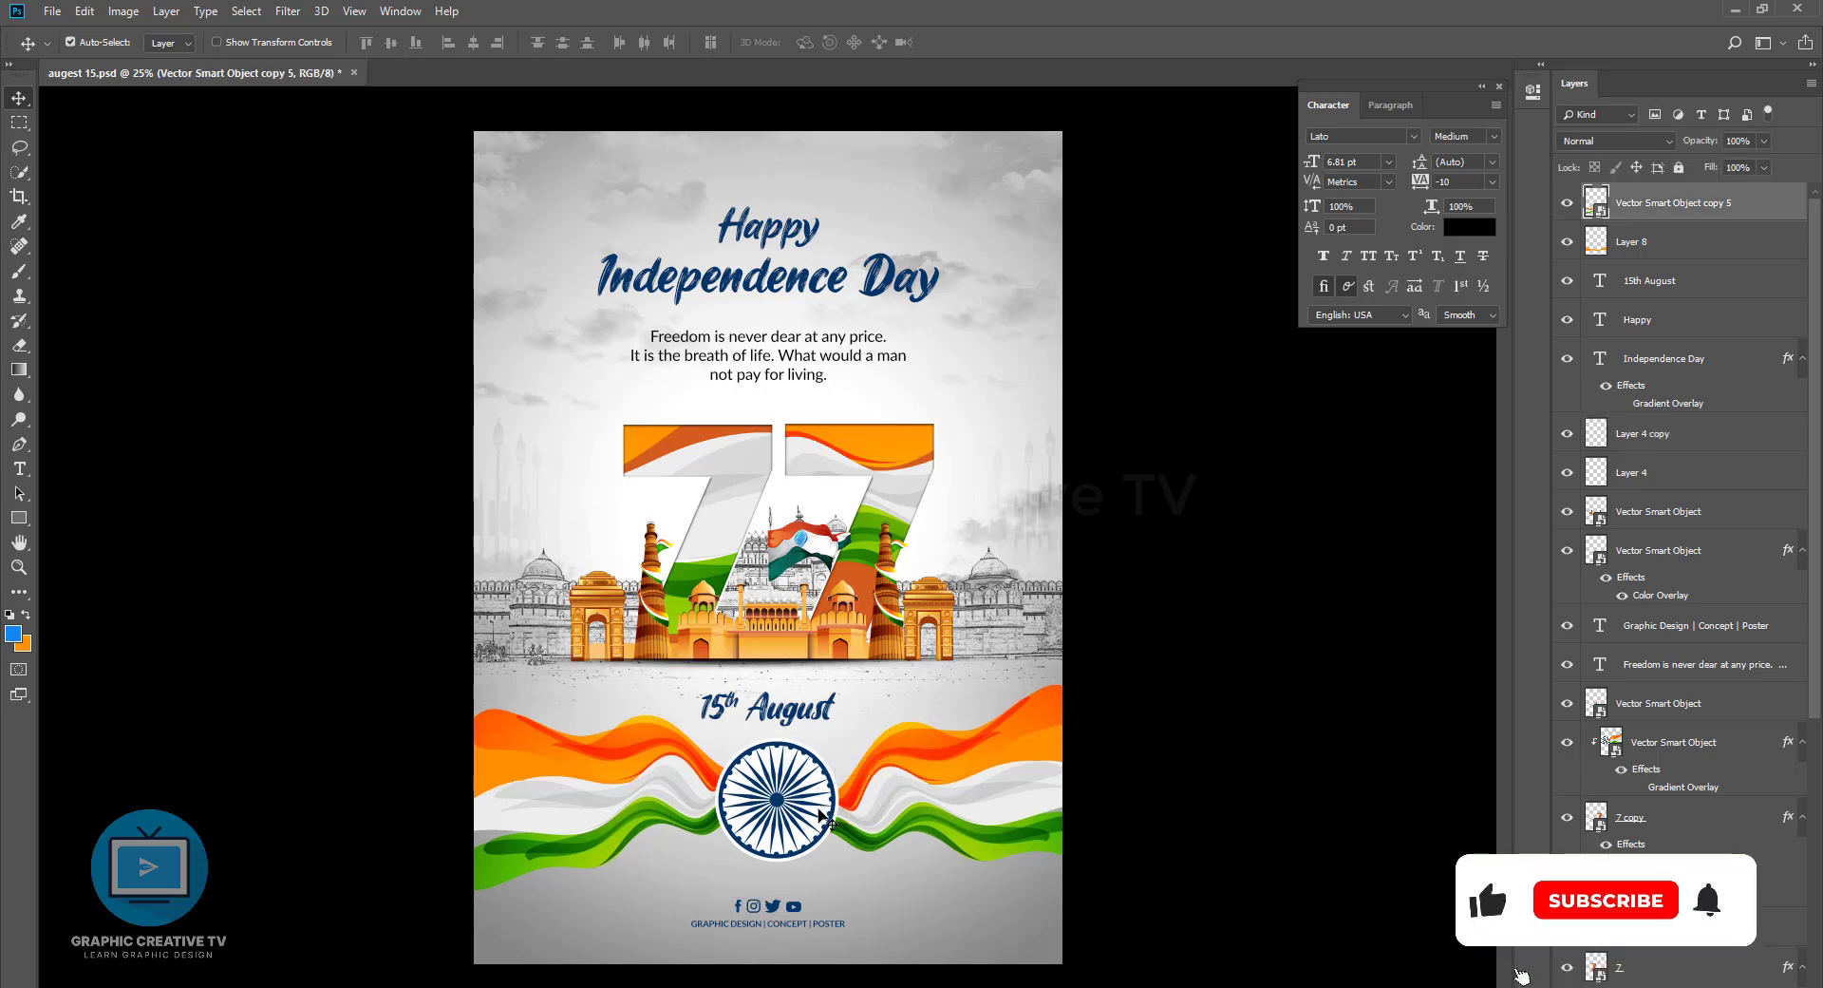